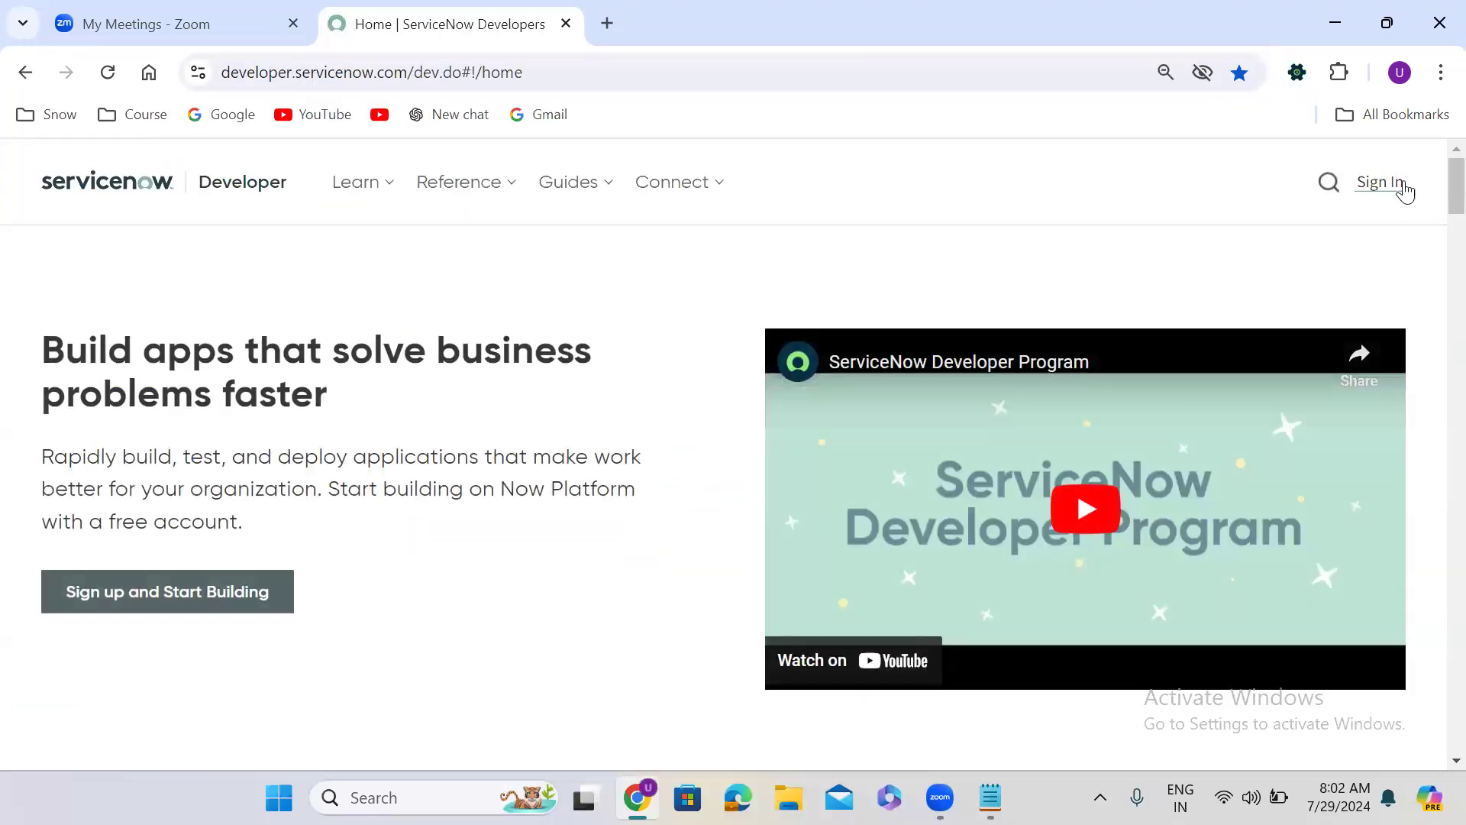
Sign in to the ServiceNow developer site with the account's e-mail and password.
click(1379, 191)
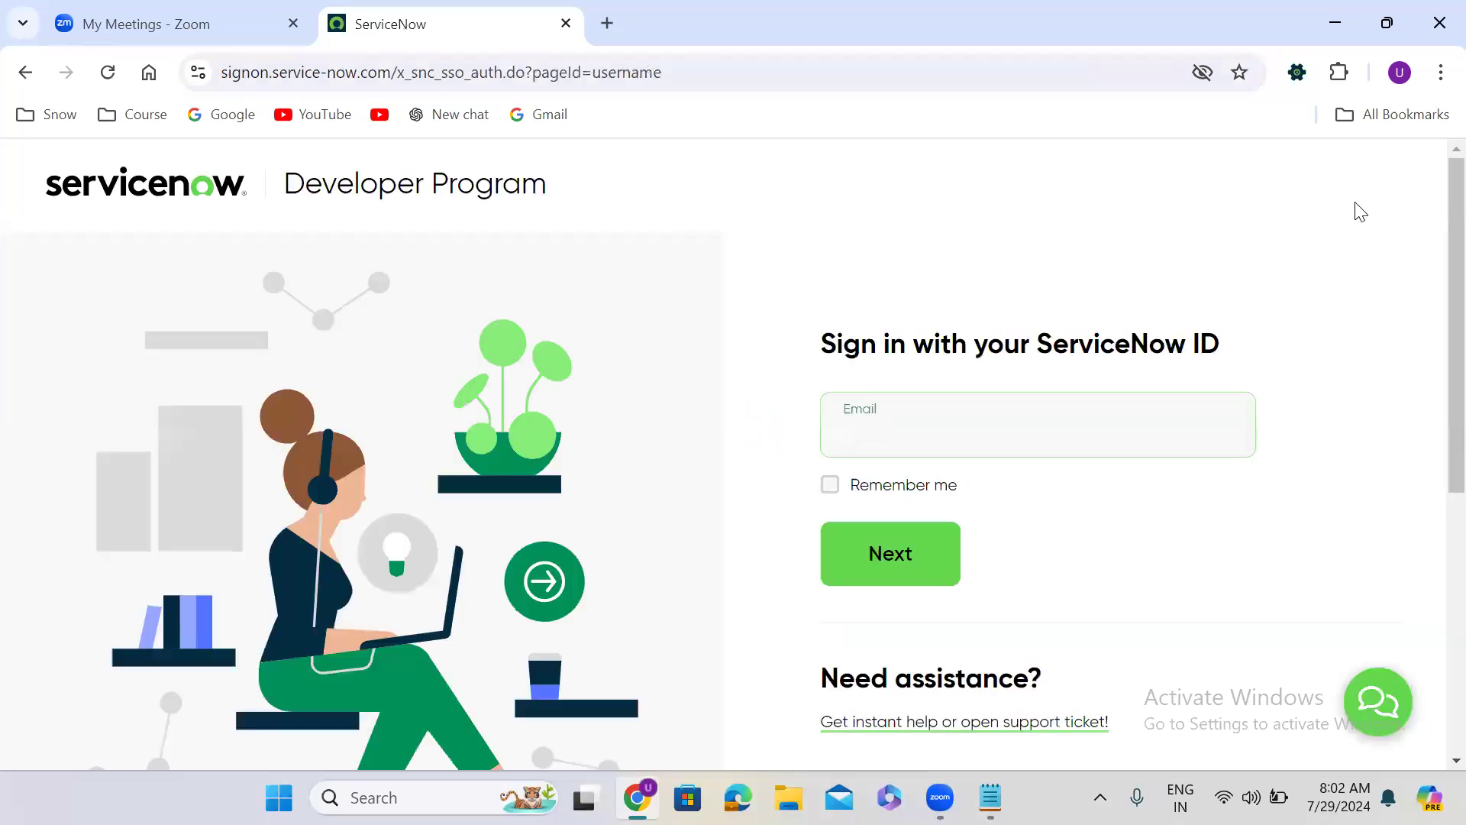
click(886, 441)
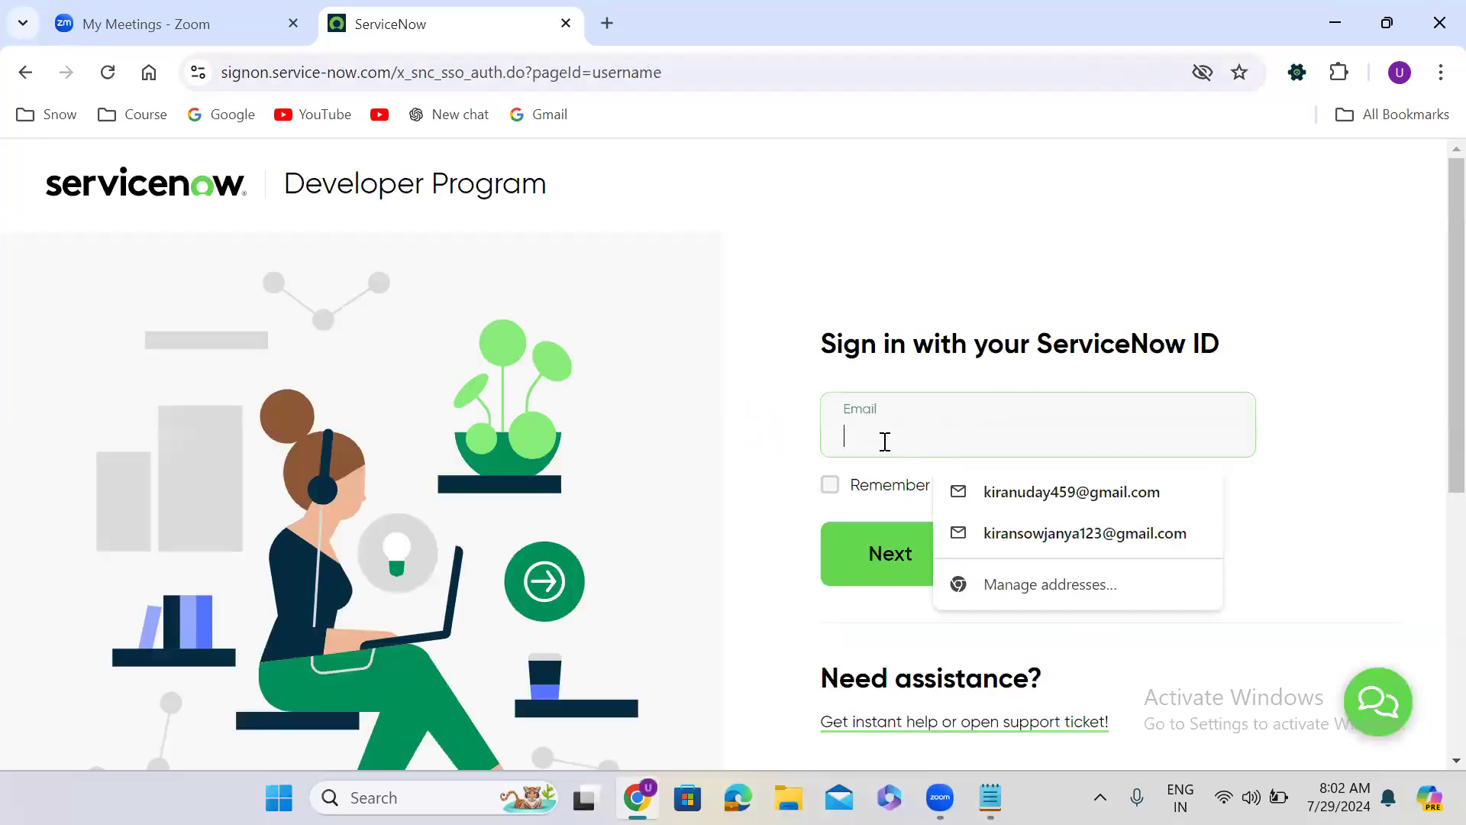
text(uday)
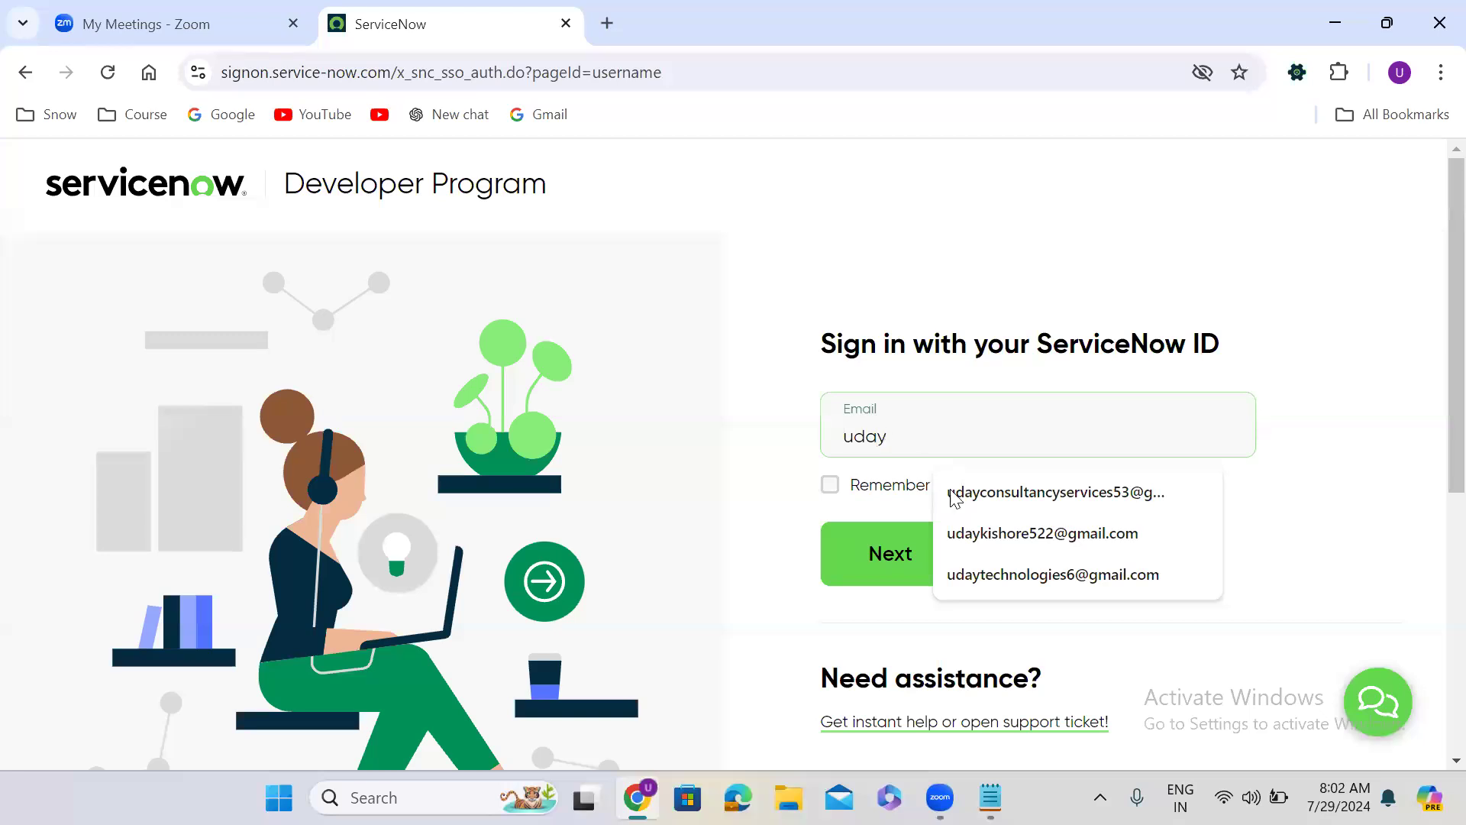
click(1028, 544)
click(917, 553)
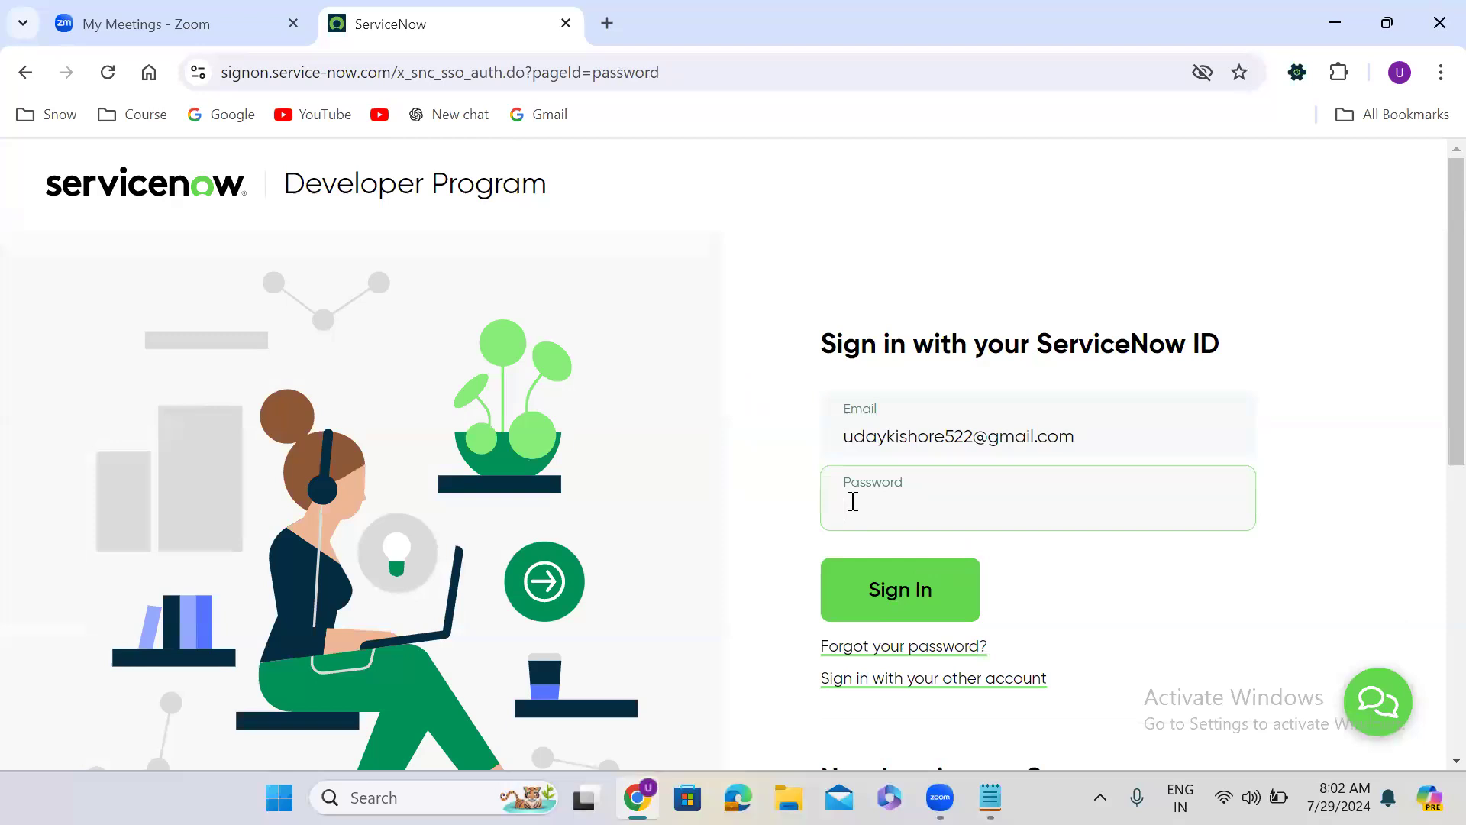
text(••••••••)
click(917, 585)
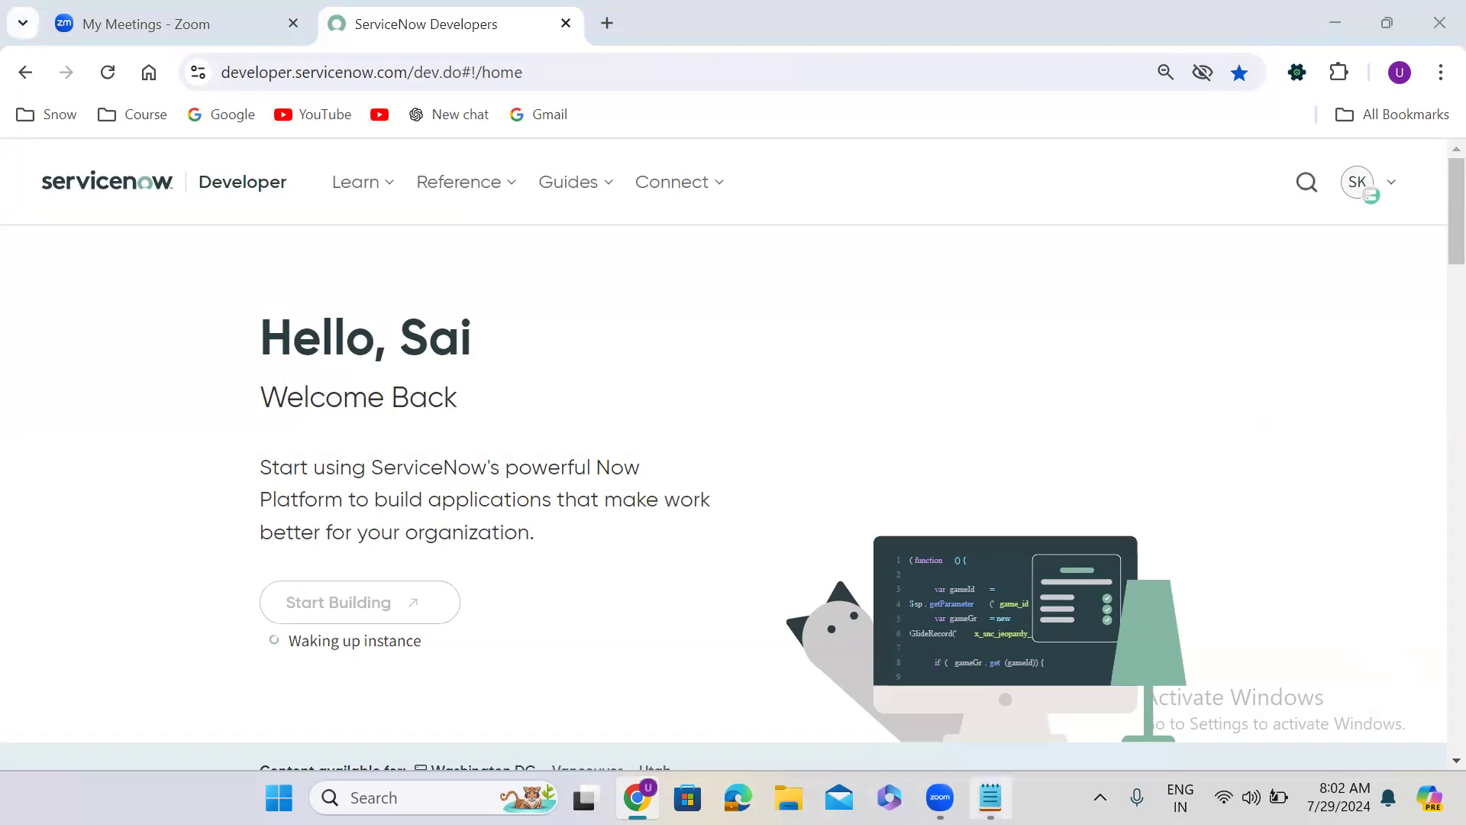
Switch to Notepad and add the lines "Resignation Form" and "Department Dead" below the Catalog Items Workflow heading, then return to the browser.
click(991, 797)
key(Return)
key(Return)
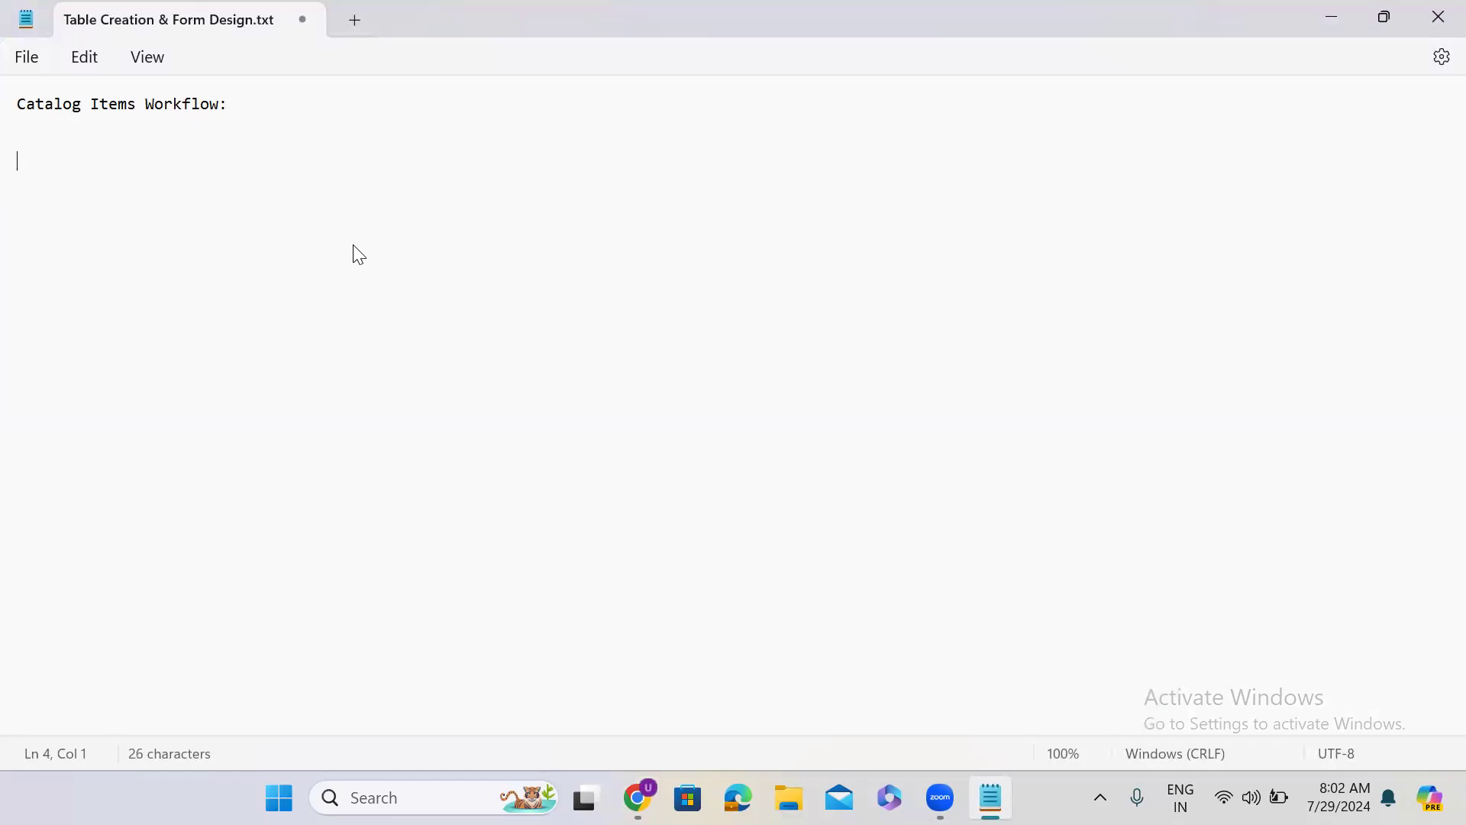
text(Resignation Form)
key(Return)
key(Return)
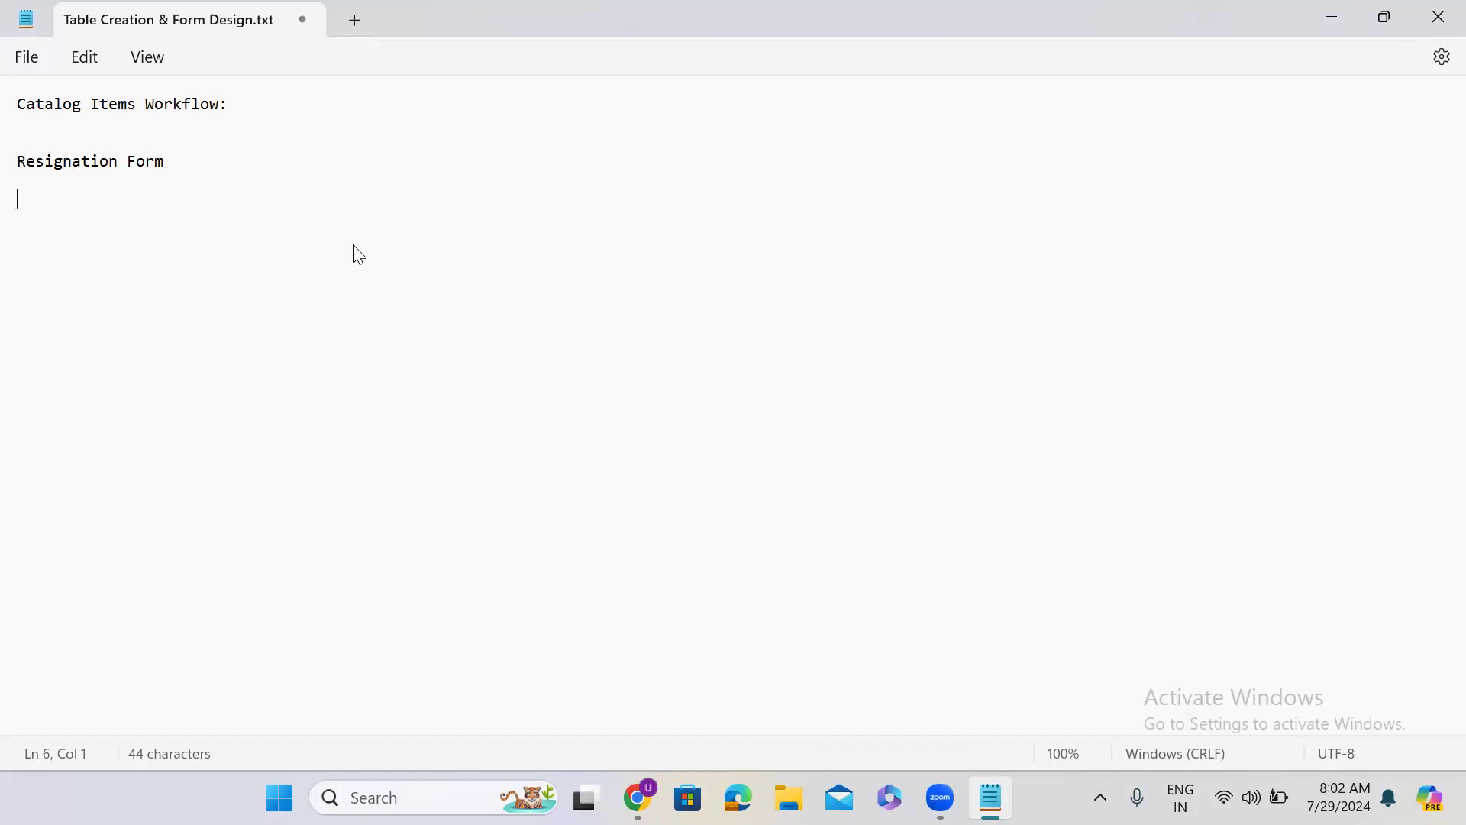
text(Department D)
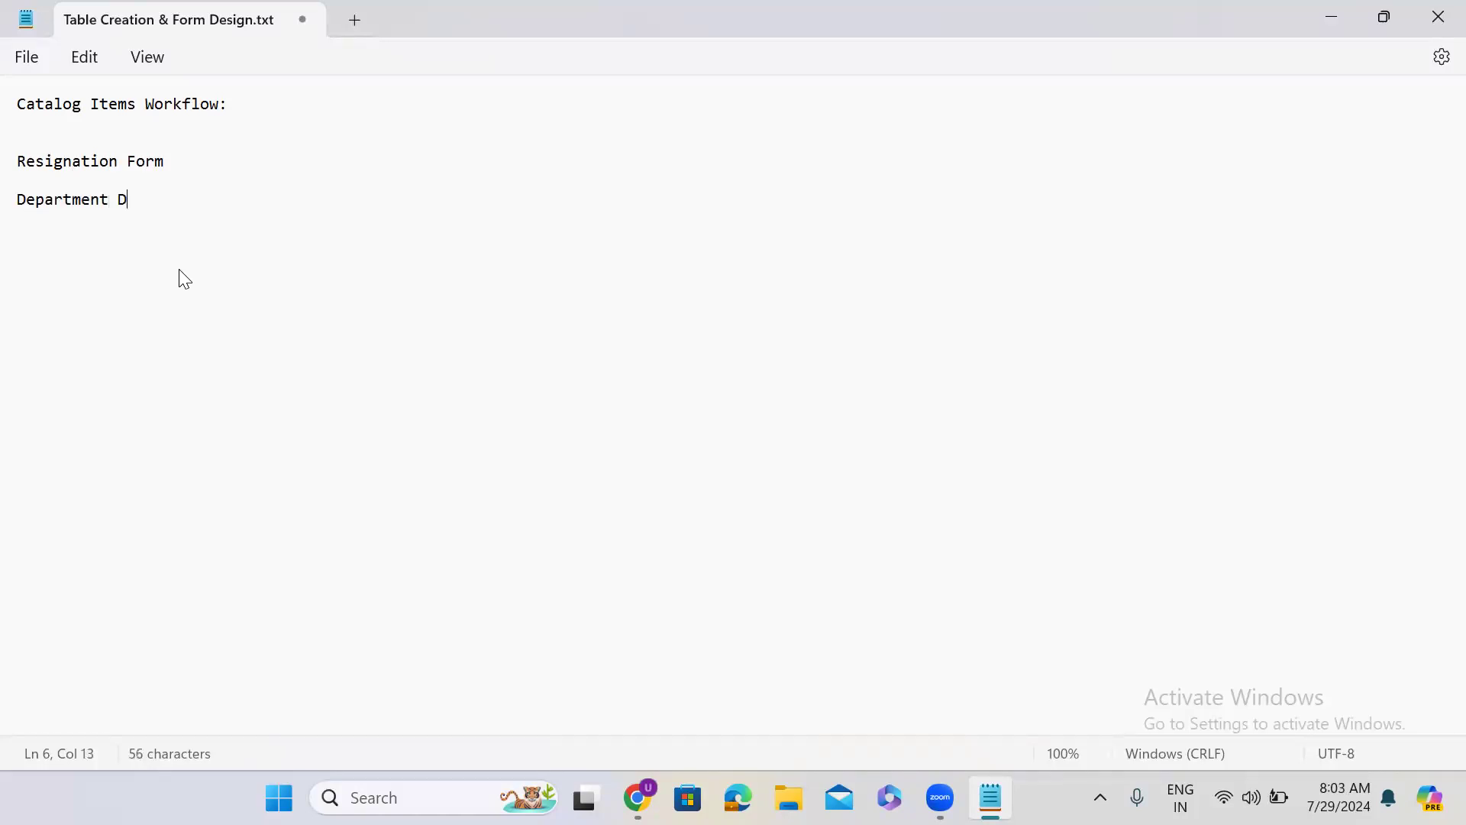
text(ead)
drag(16, 200, 259, 200)
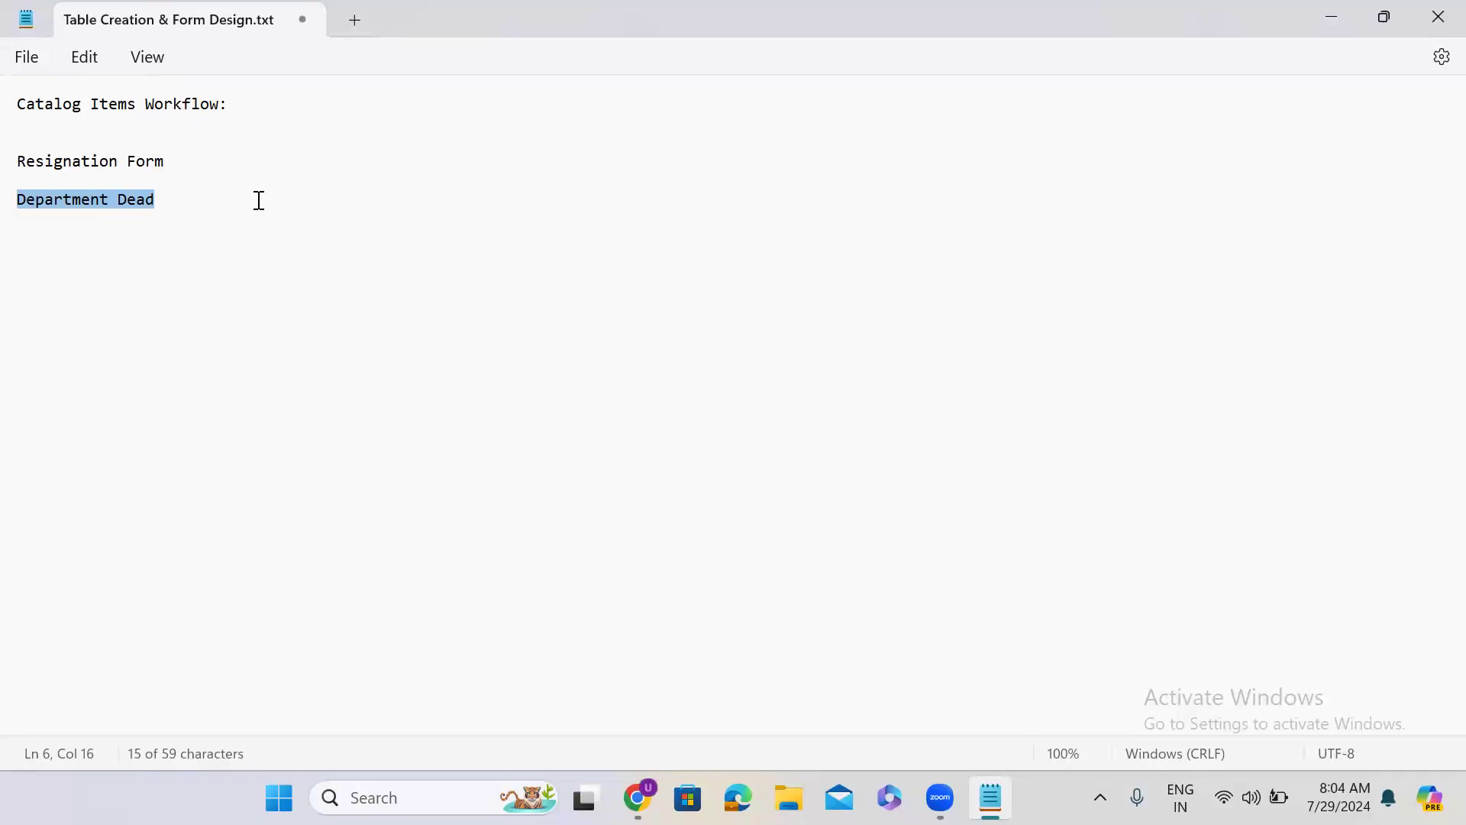
click(141, 203)
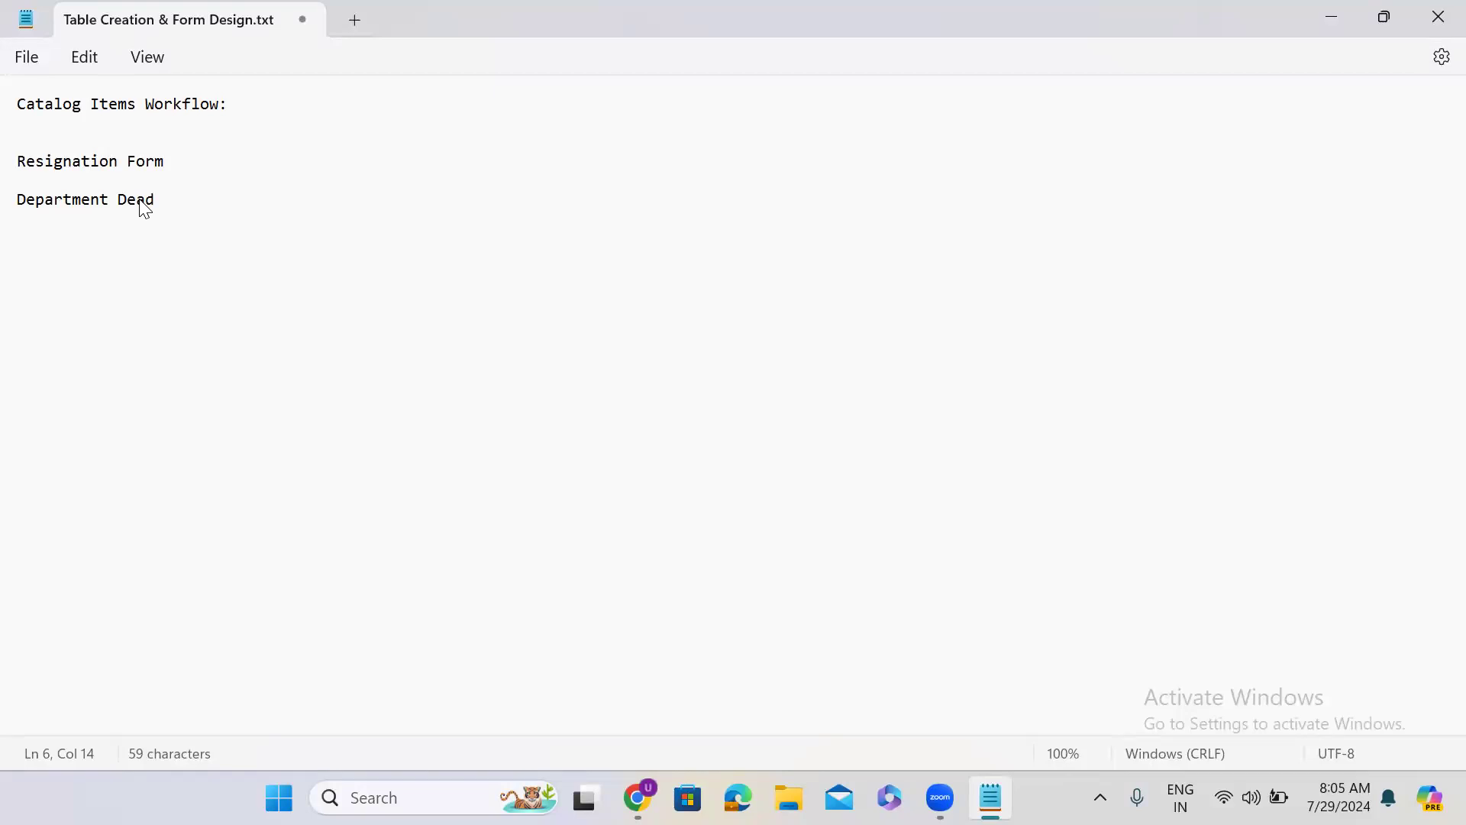
click(1329, 22)
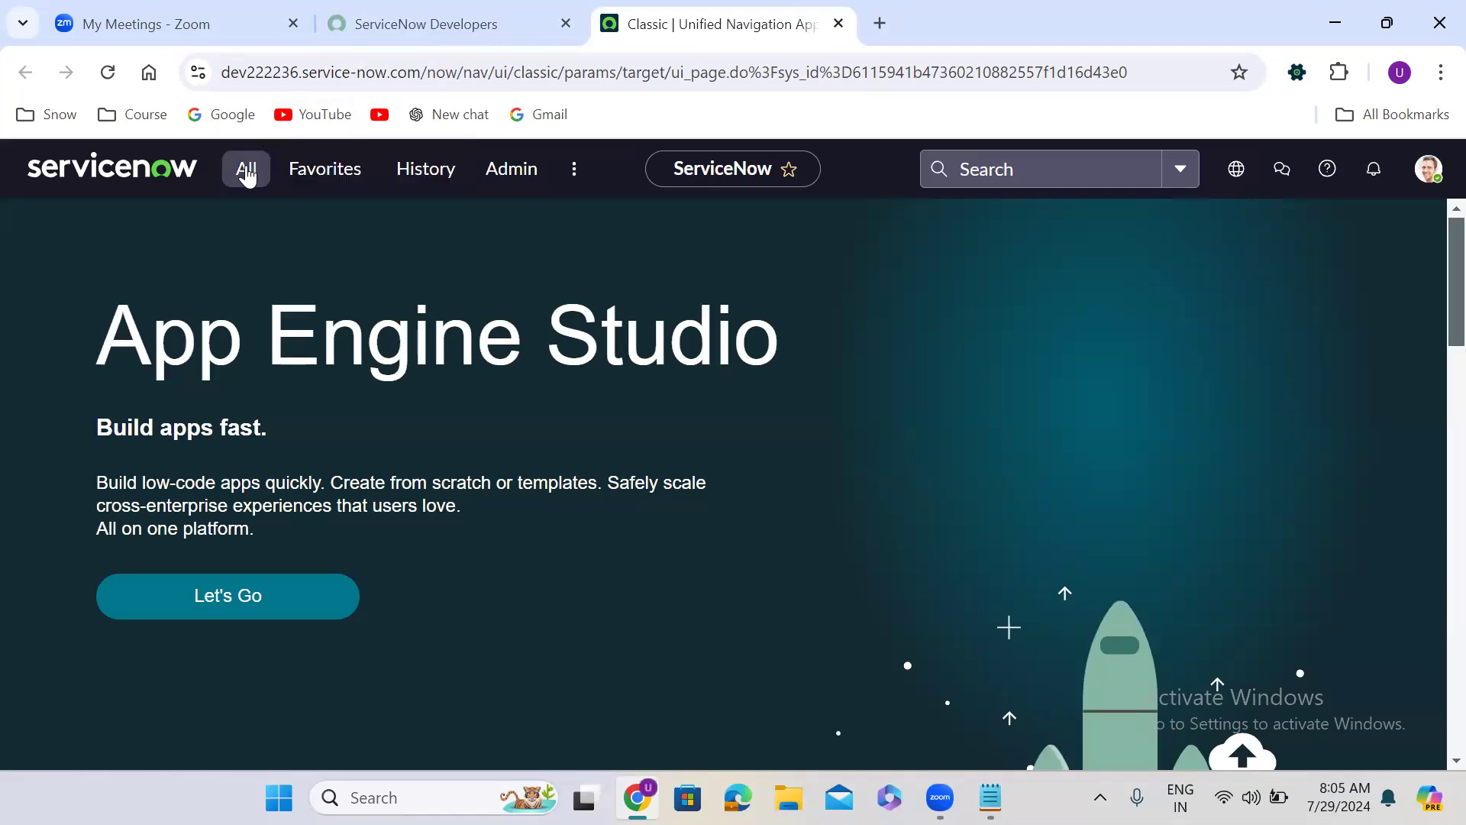
Find "workflow" in the instance's application navigator and open the Workflow Editor from the Workflow application.
click(246, 174)
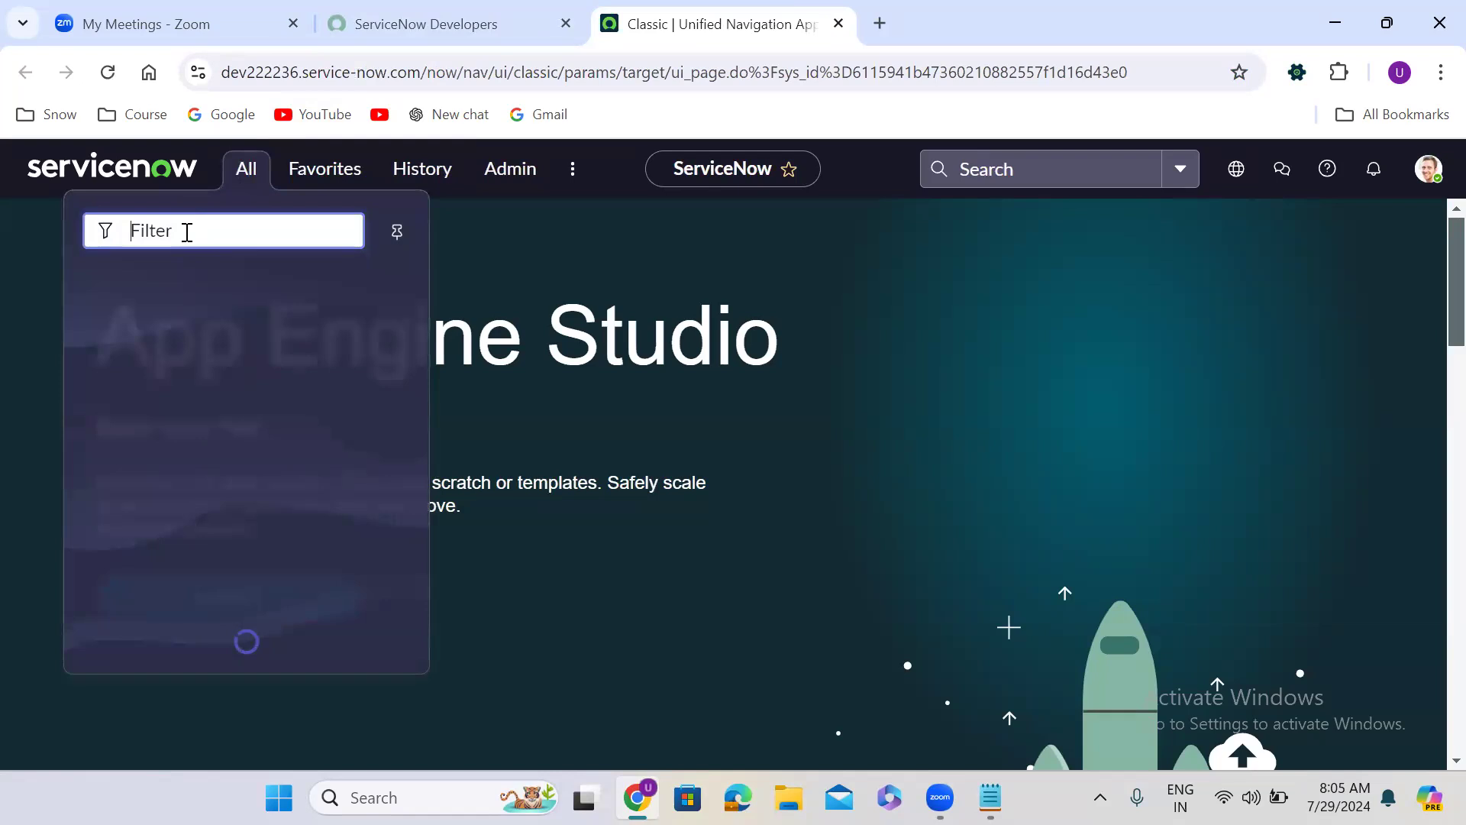
text(wor)
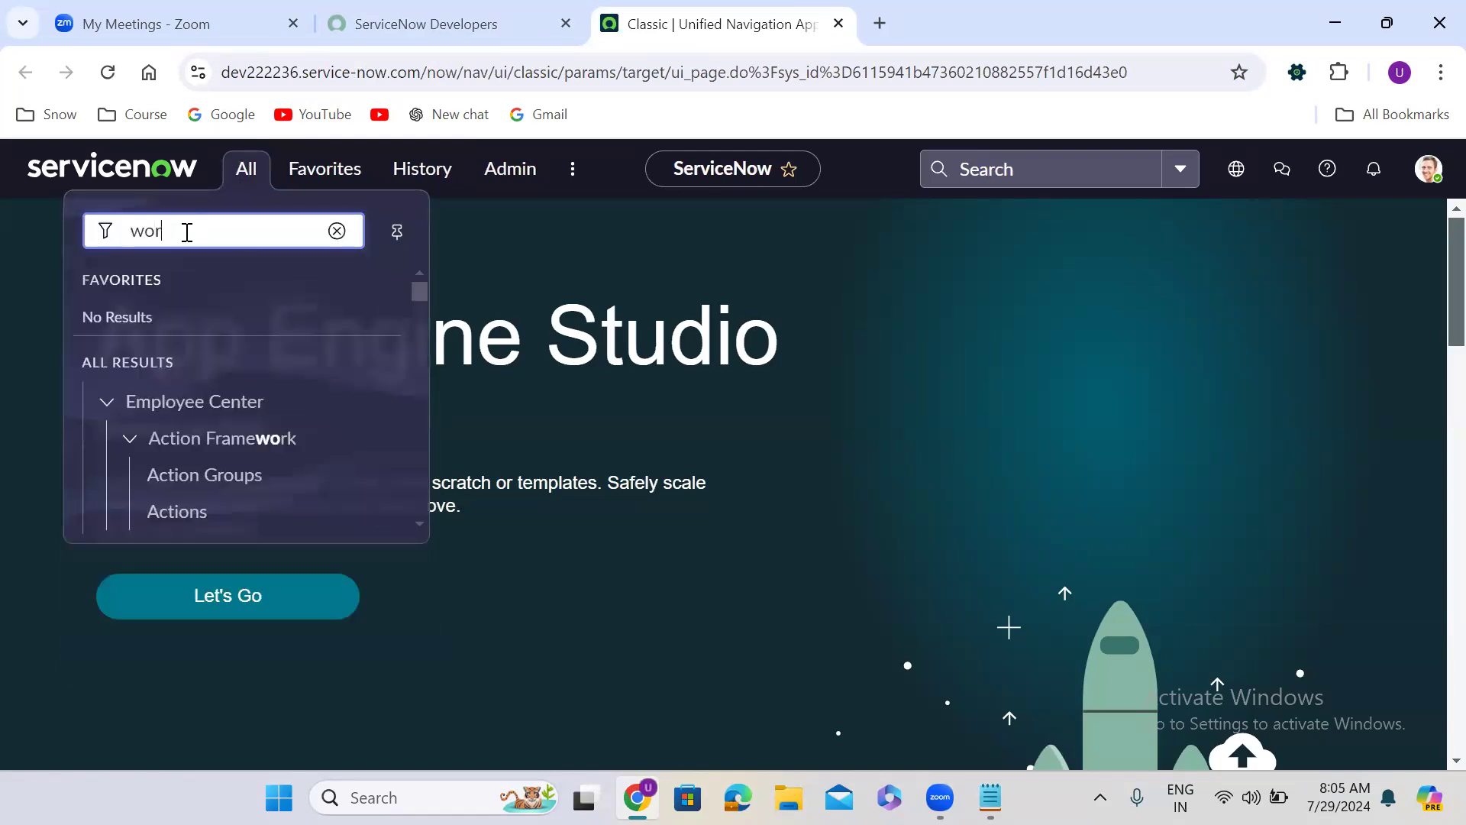
text(kflow)
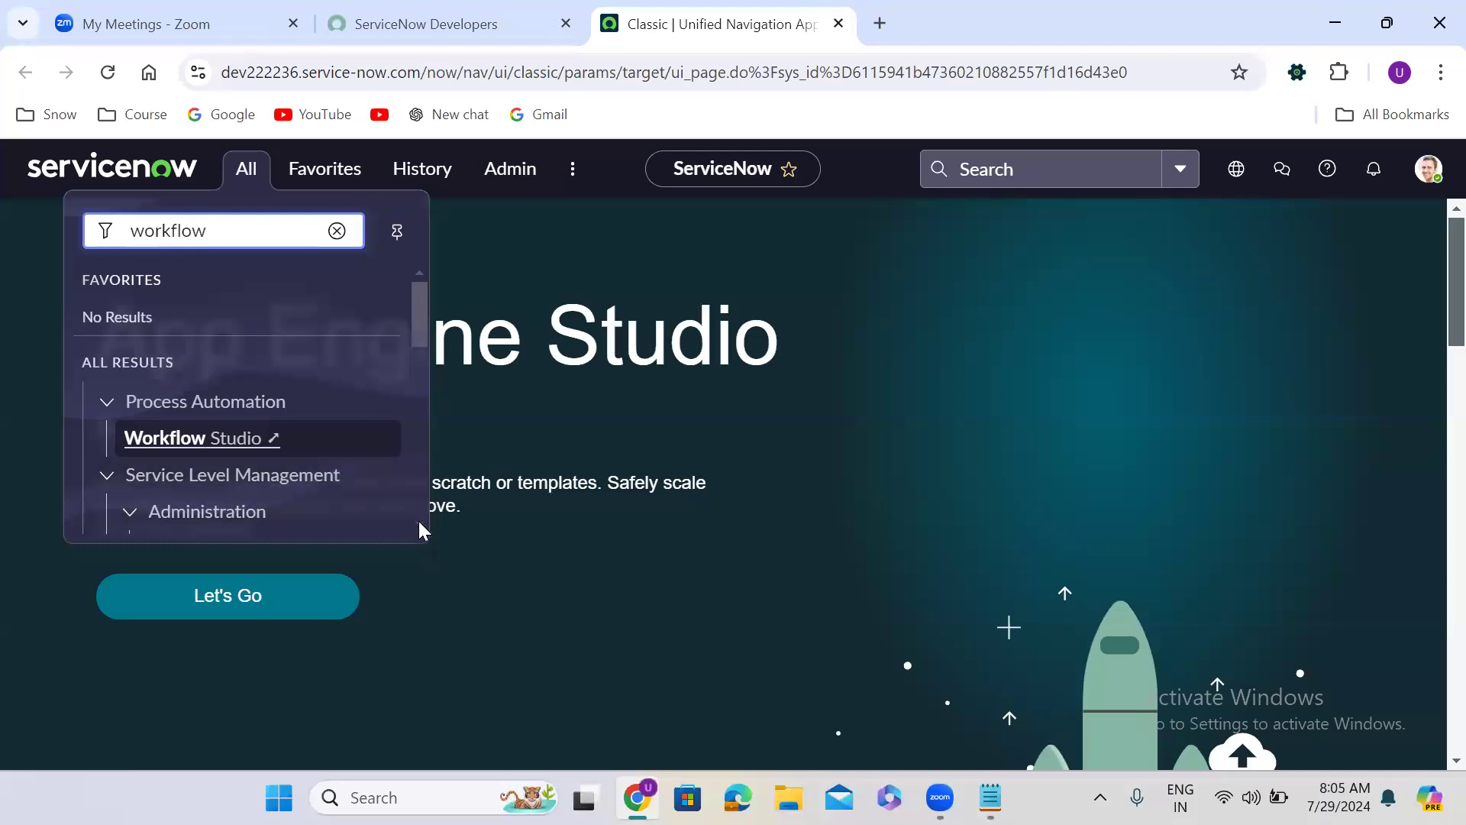
scroll(420, 525, down, 1)
scroll(419, 527, down, 1)
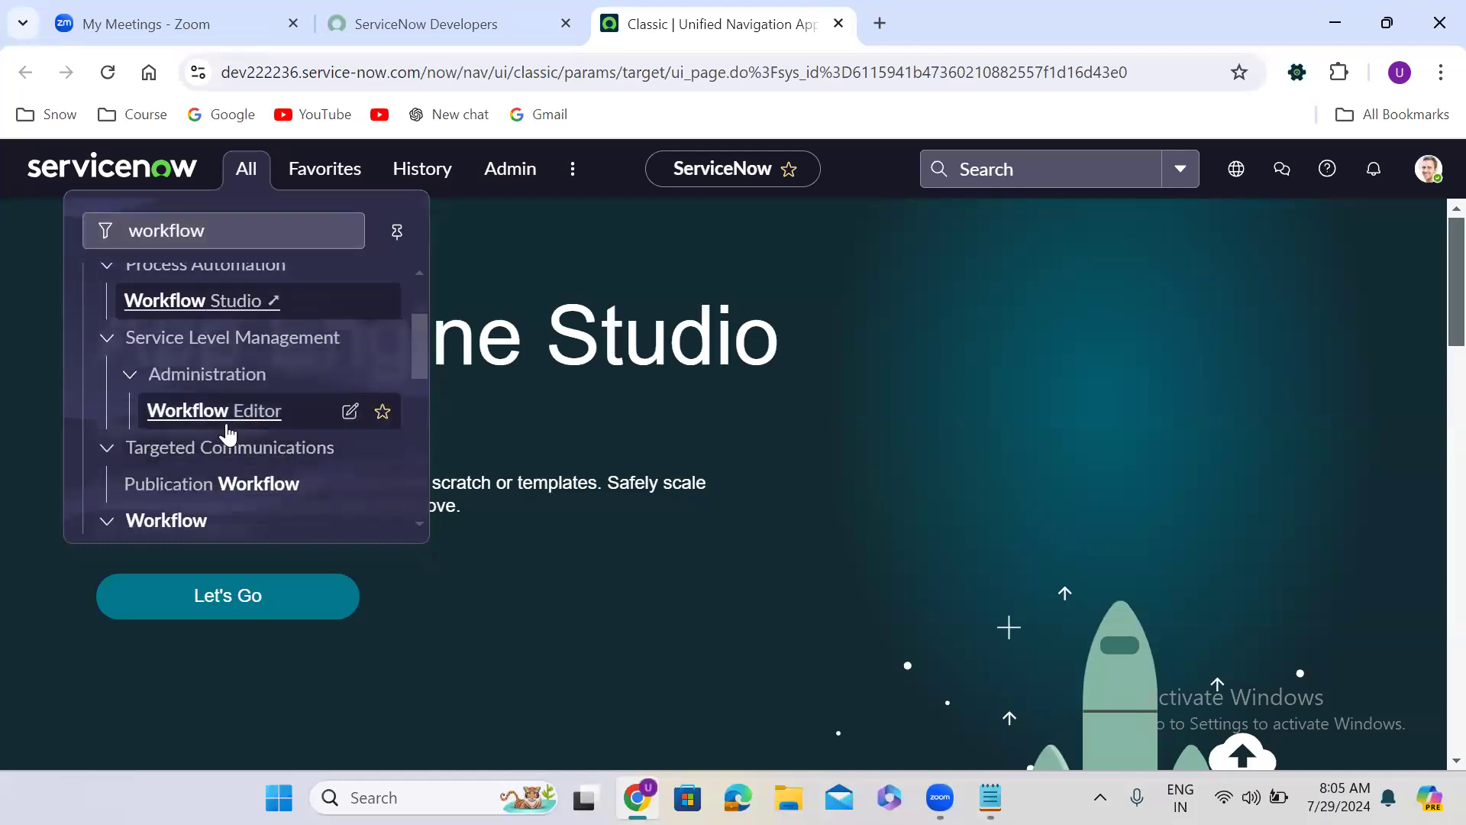
scroll(422, 527, down, 2)
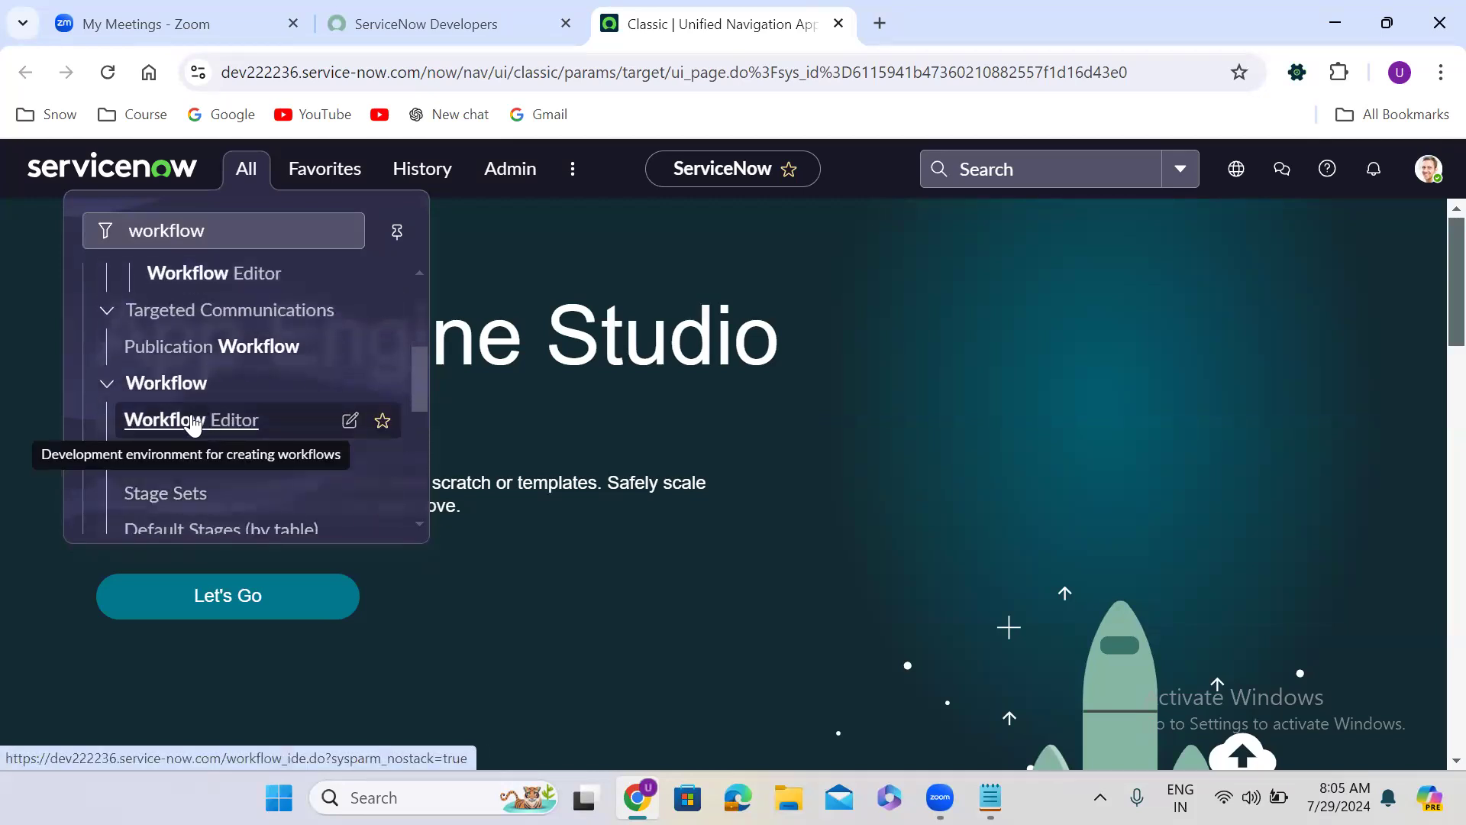
click(194, 422)
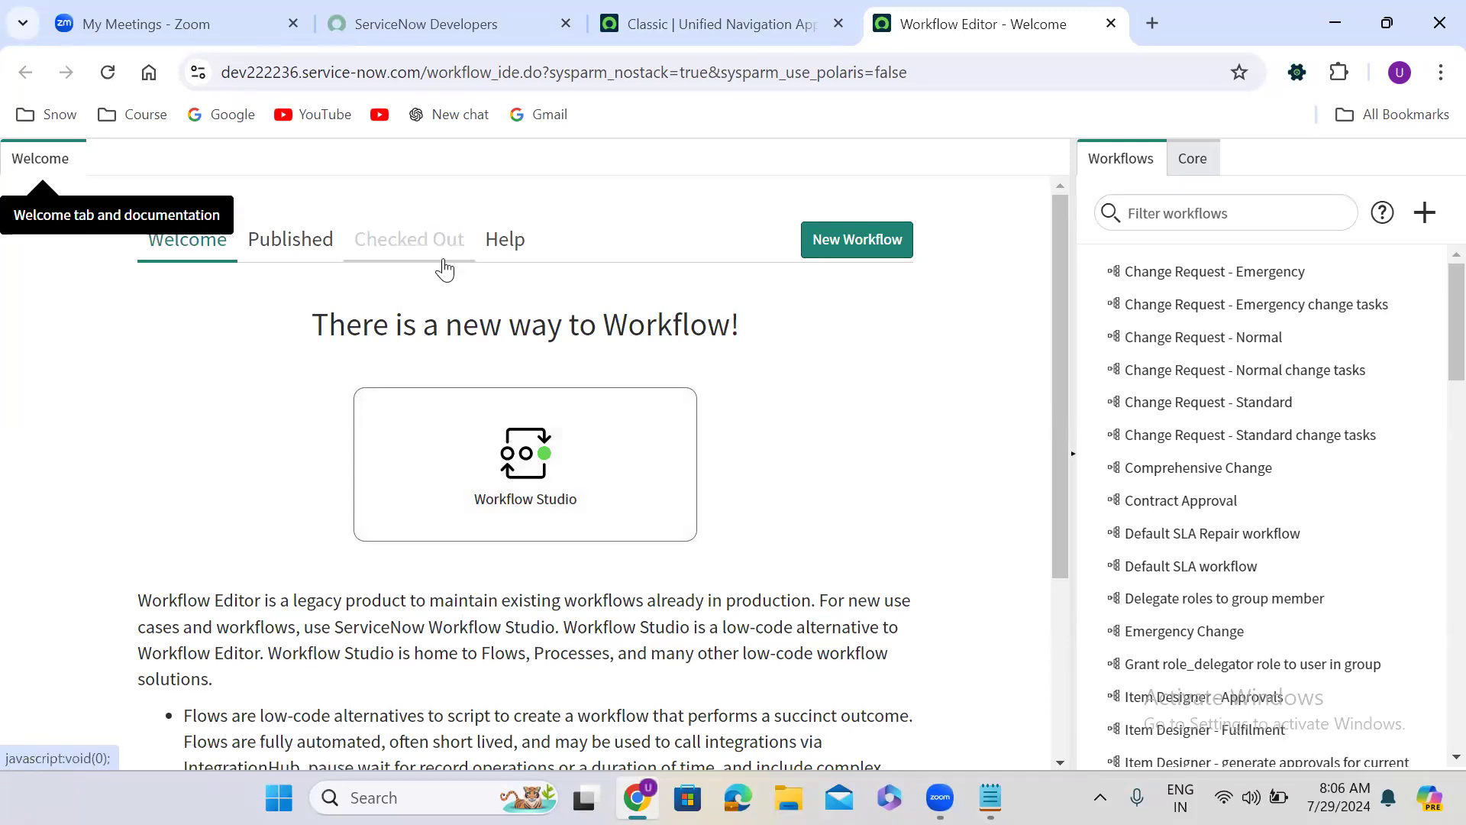
Sort the published workflows by update date, newest first, and open the Resignation form workflow.
click(401, 242)
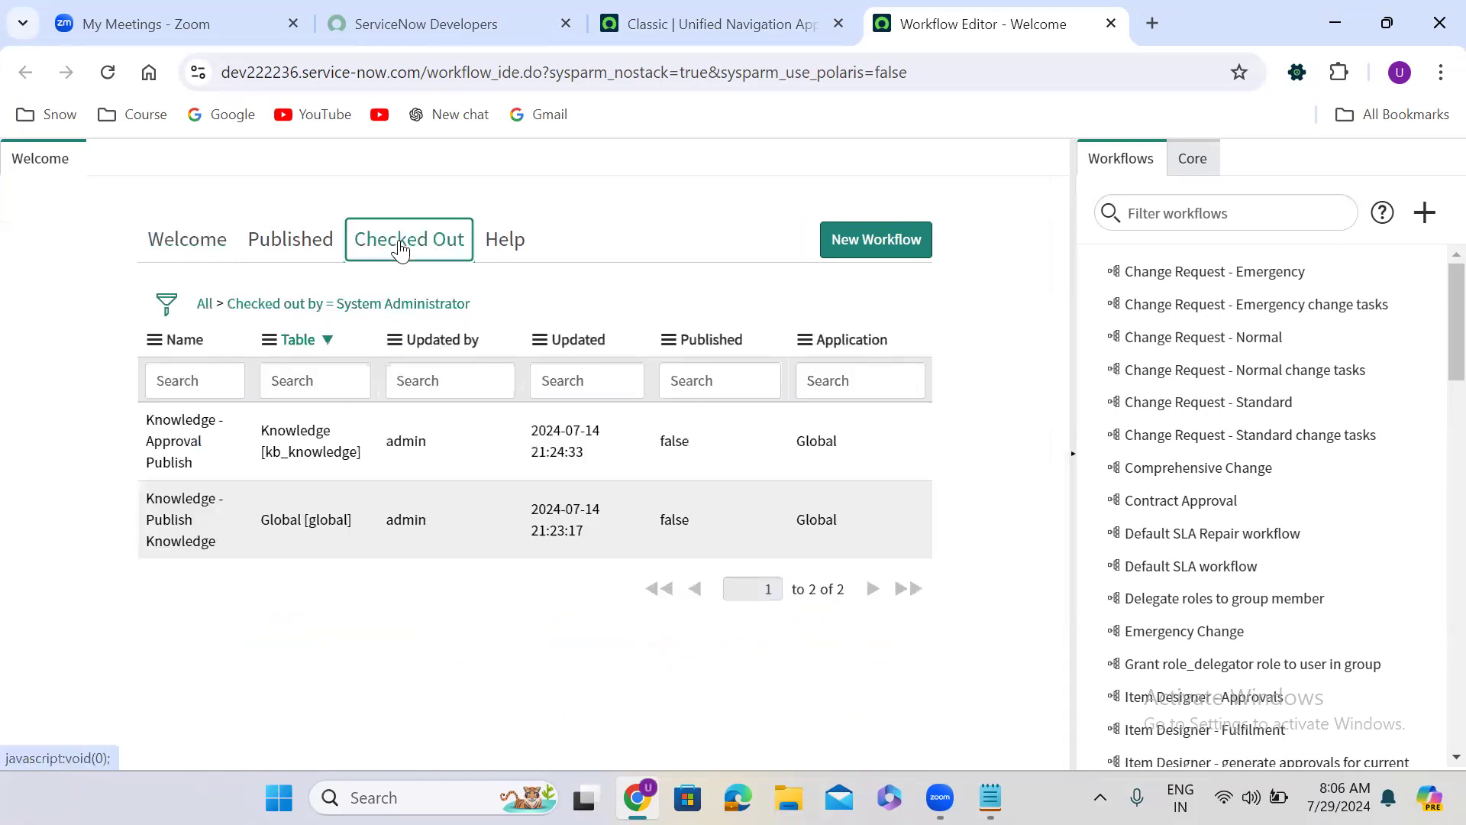
click(302, 245)
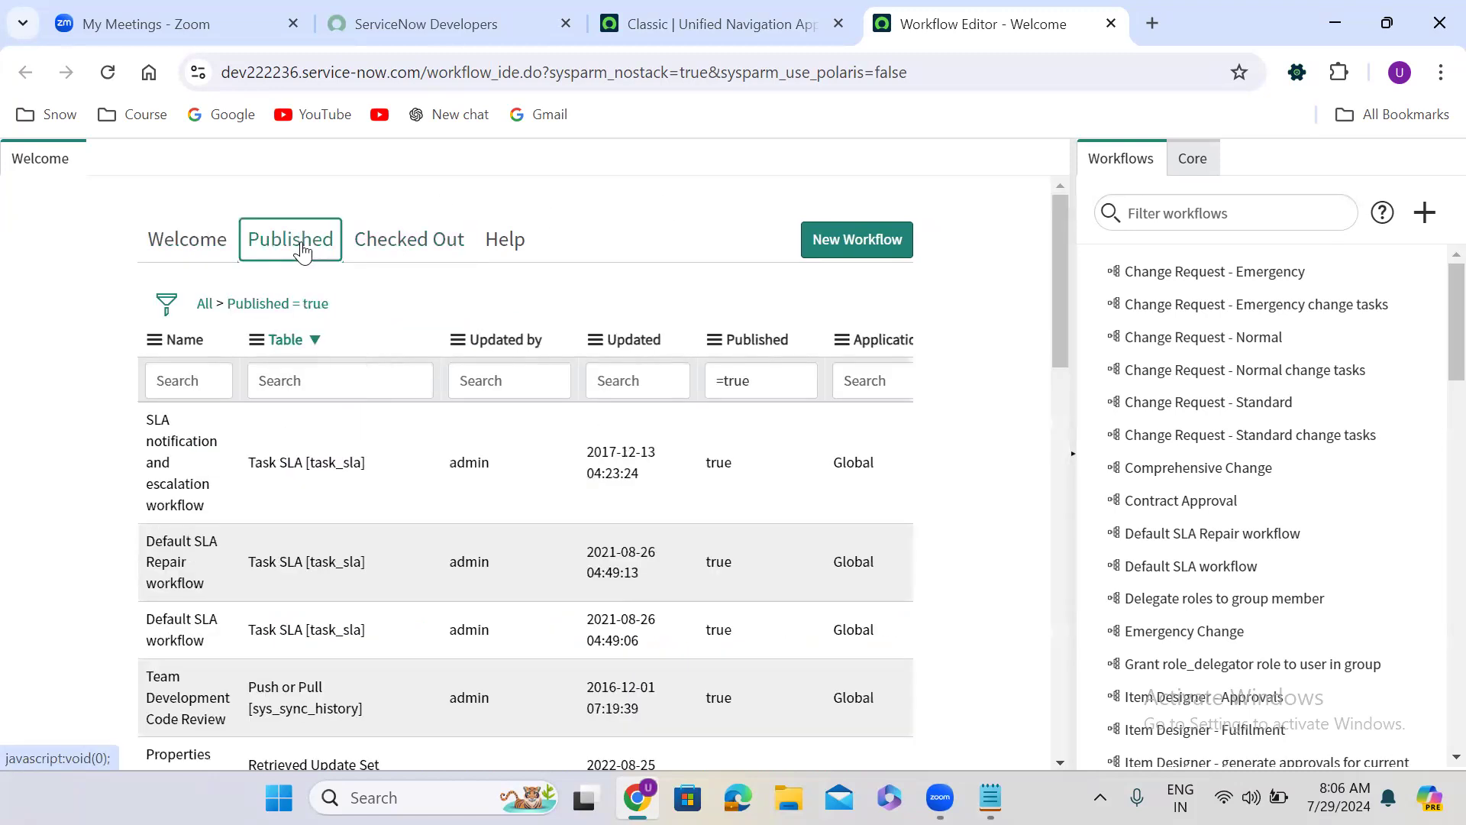
click(638, 341)
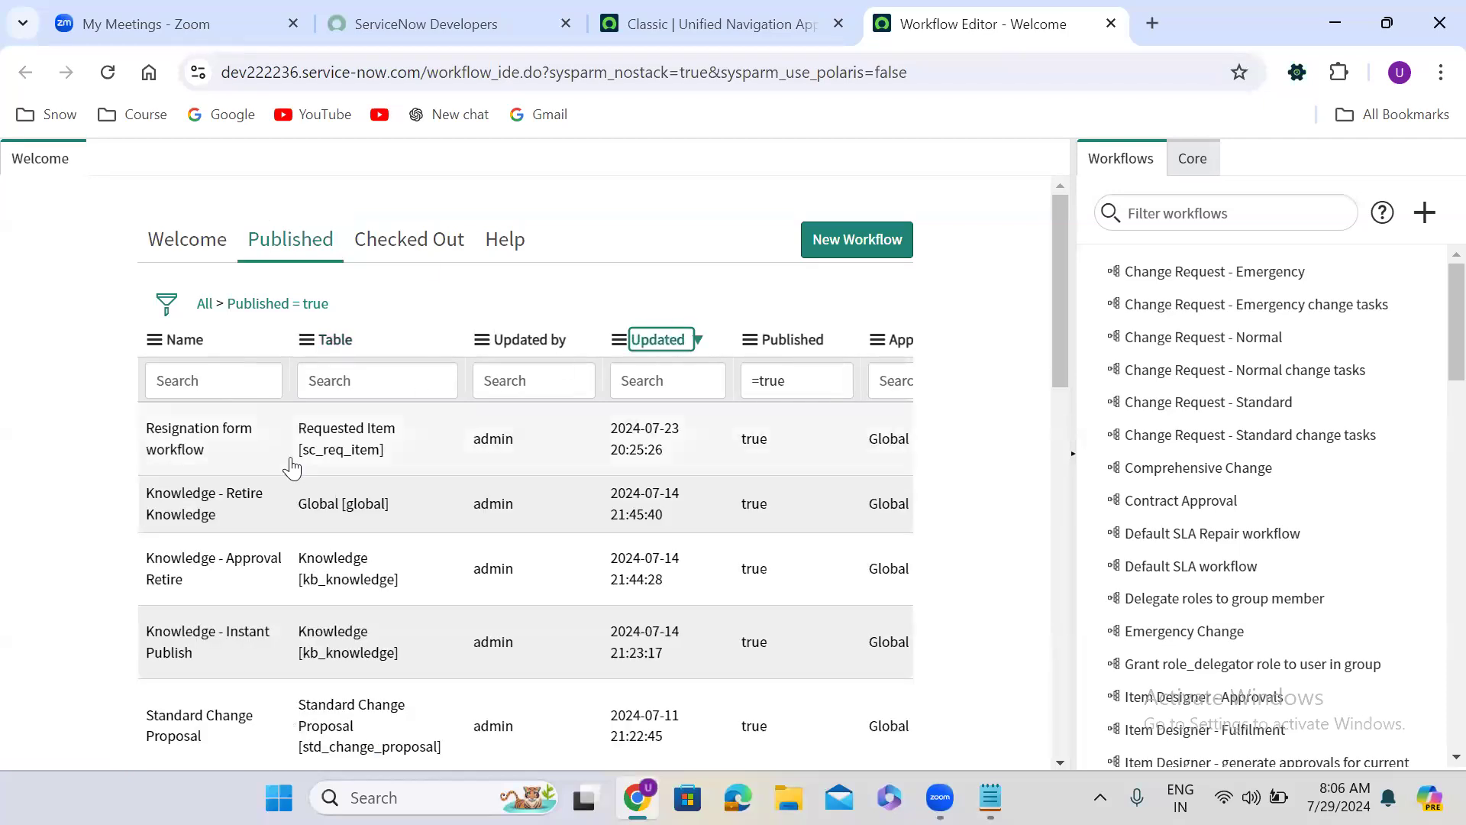
click(207, 443)
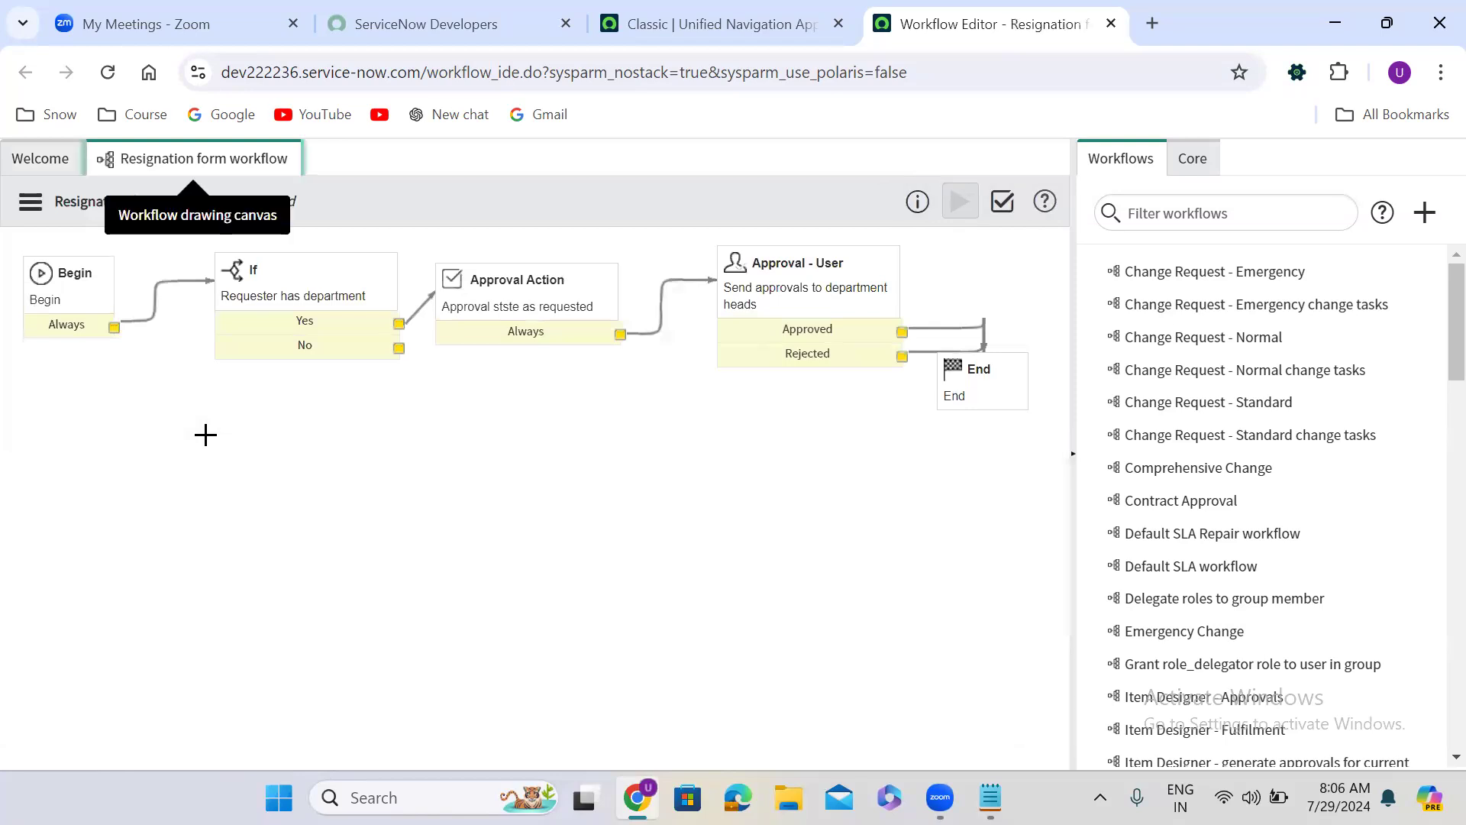
Review the If, Approval Action, Approval - User and End activities on the Resignation form workflow canvas.
click(298, 287)
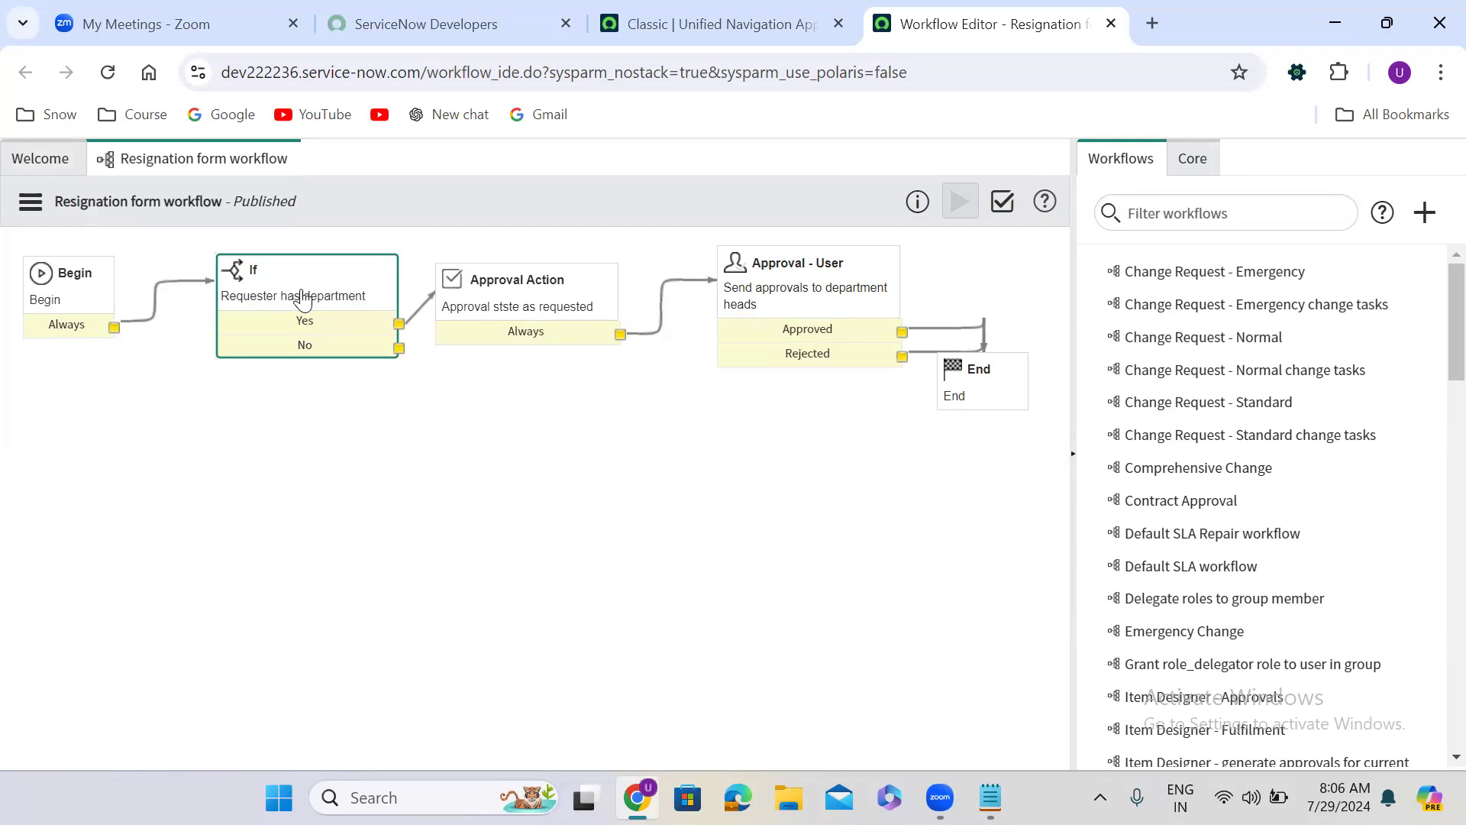
click(535, 299)
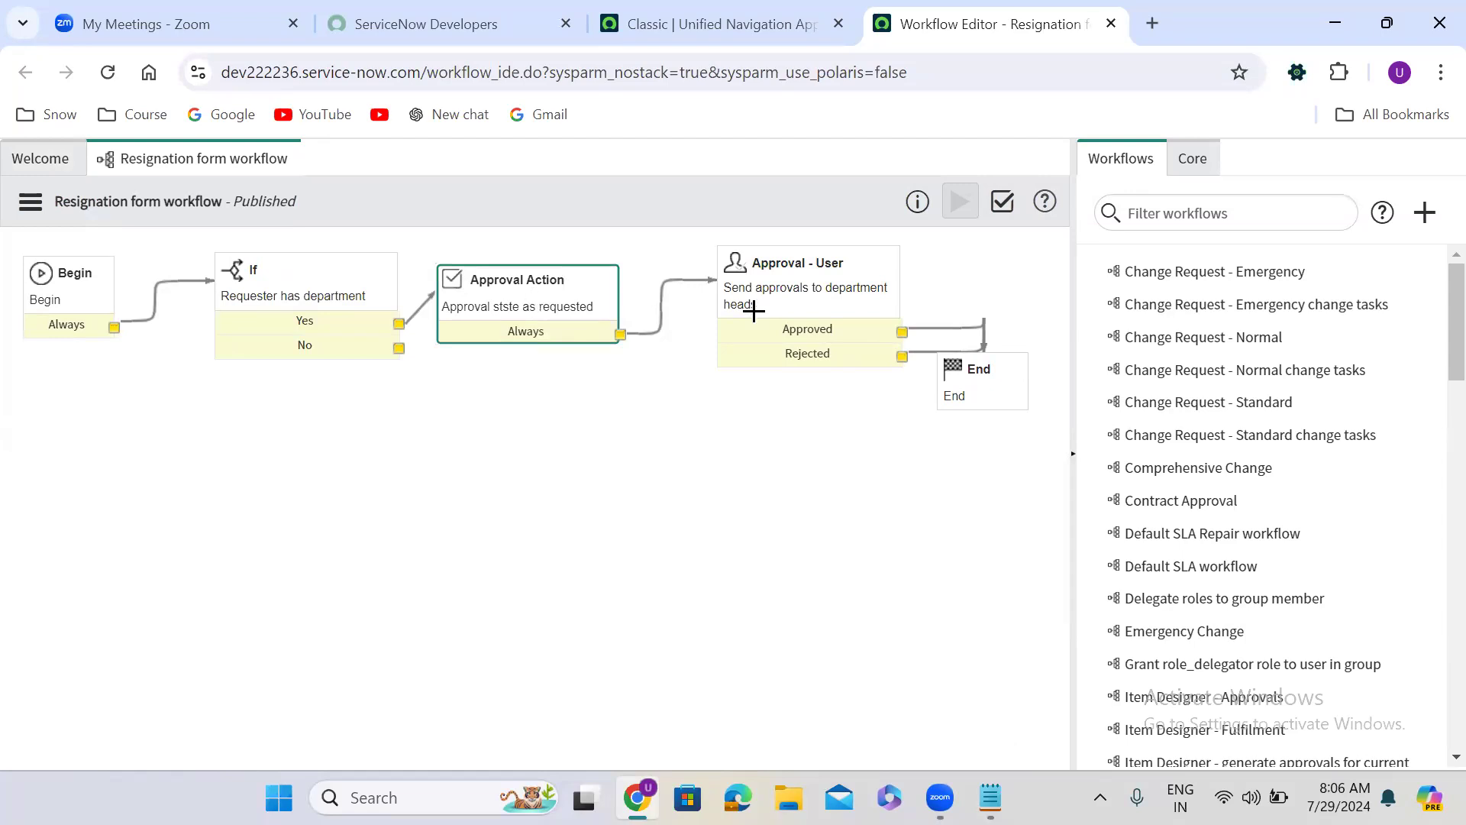
click(829, 298)
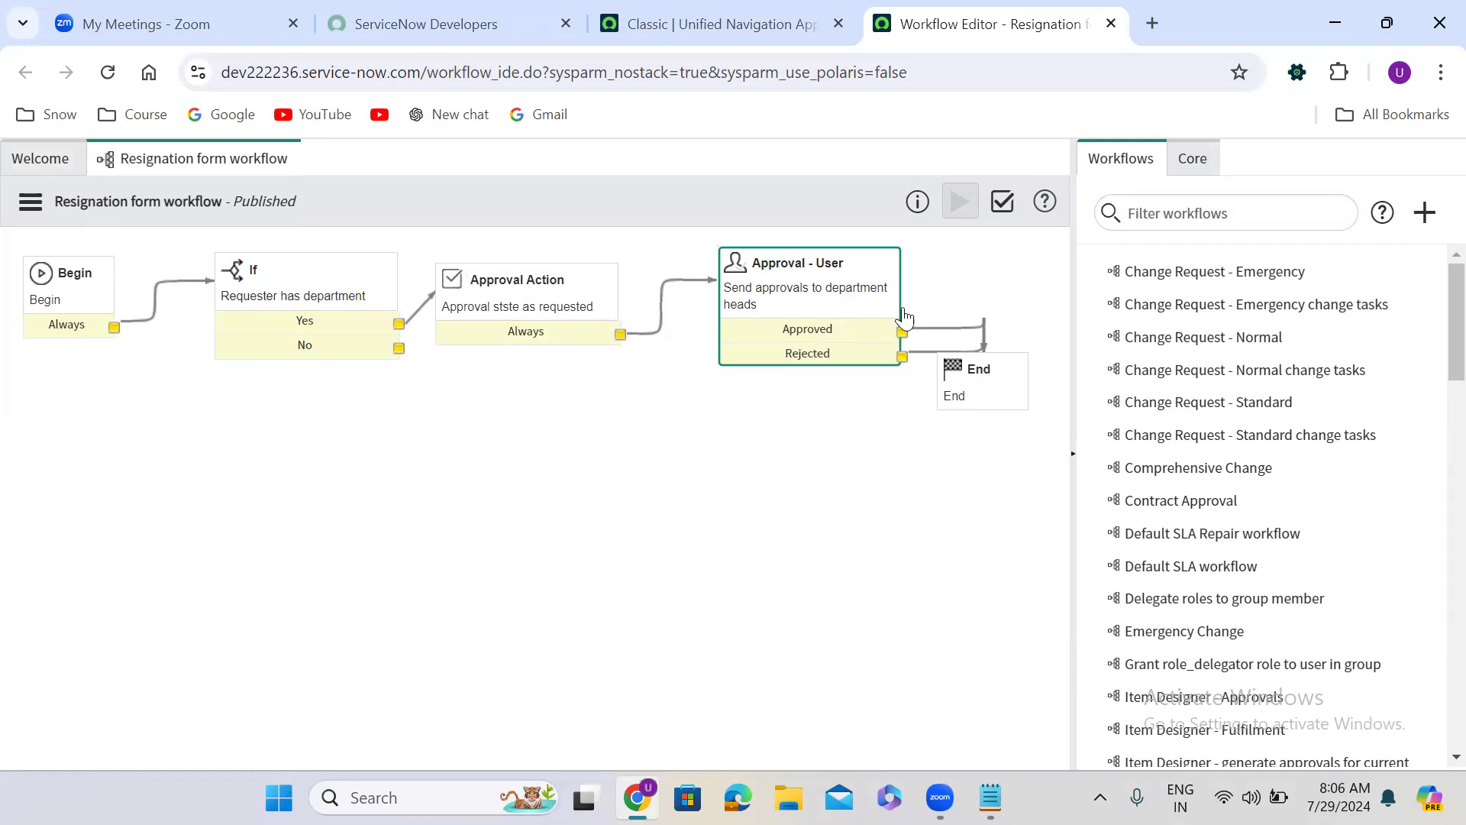
click(1003, 375)
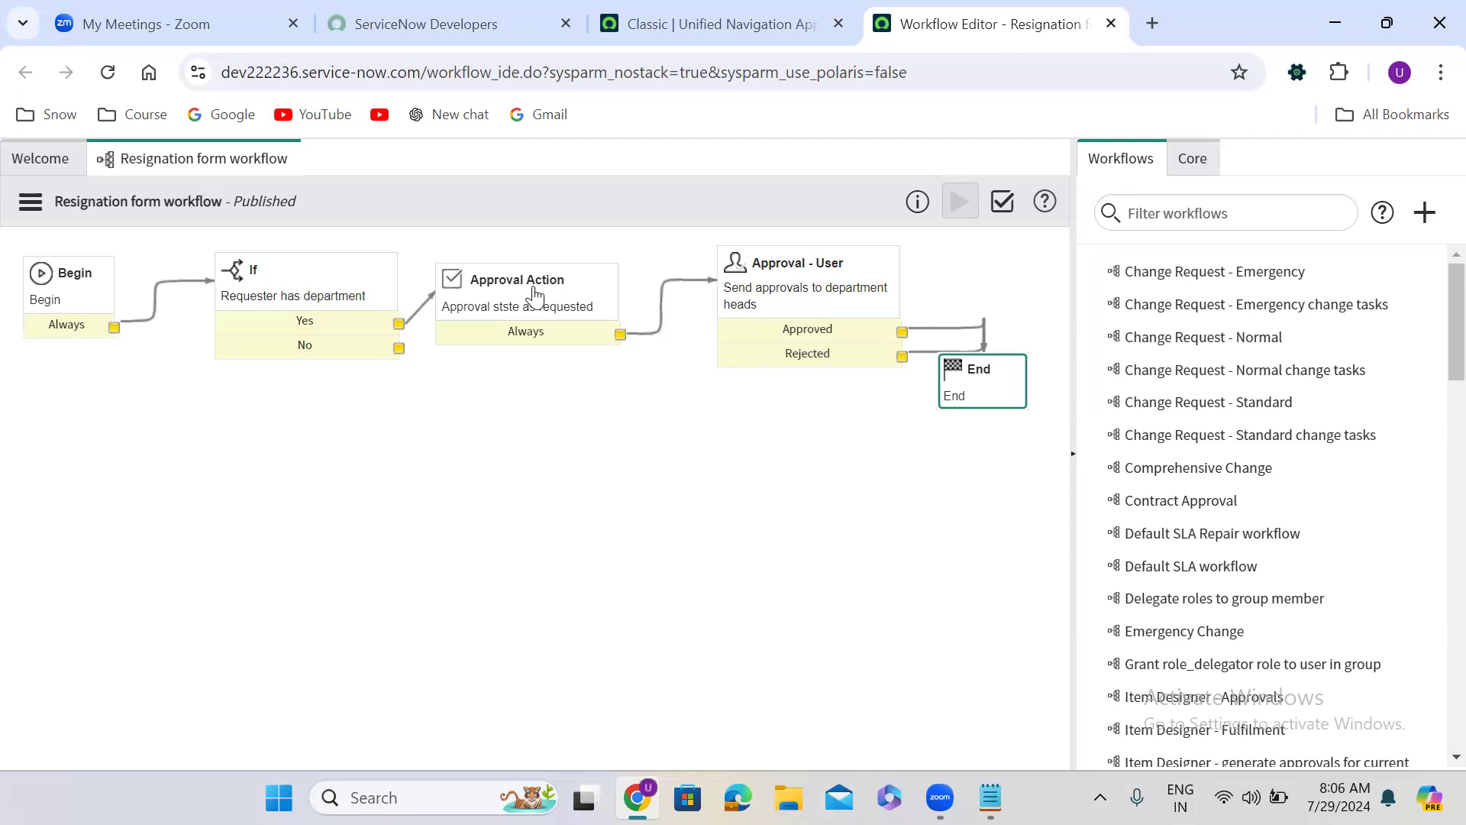
Open the properties of the "Requester has department" If activity and bring up its advanced condition script.
click(305, 301)
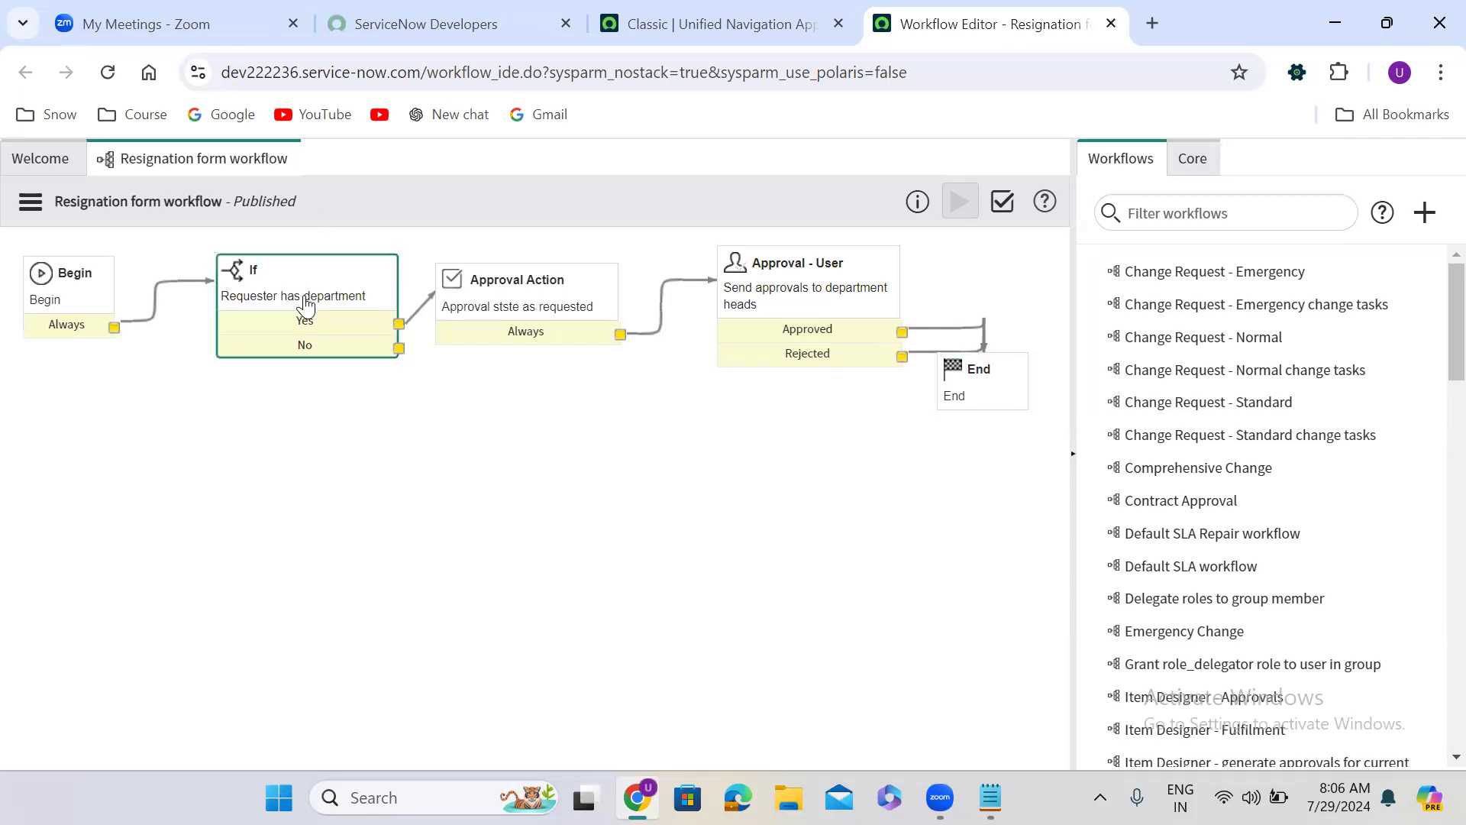
double_click(312, 299)
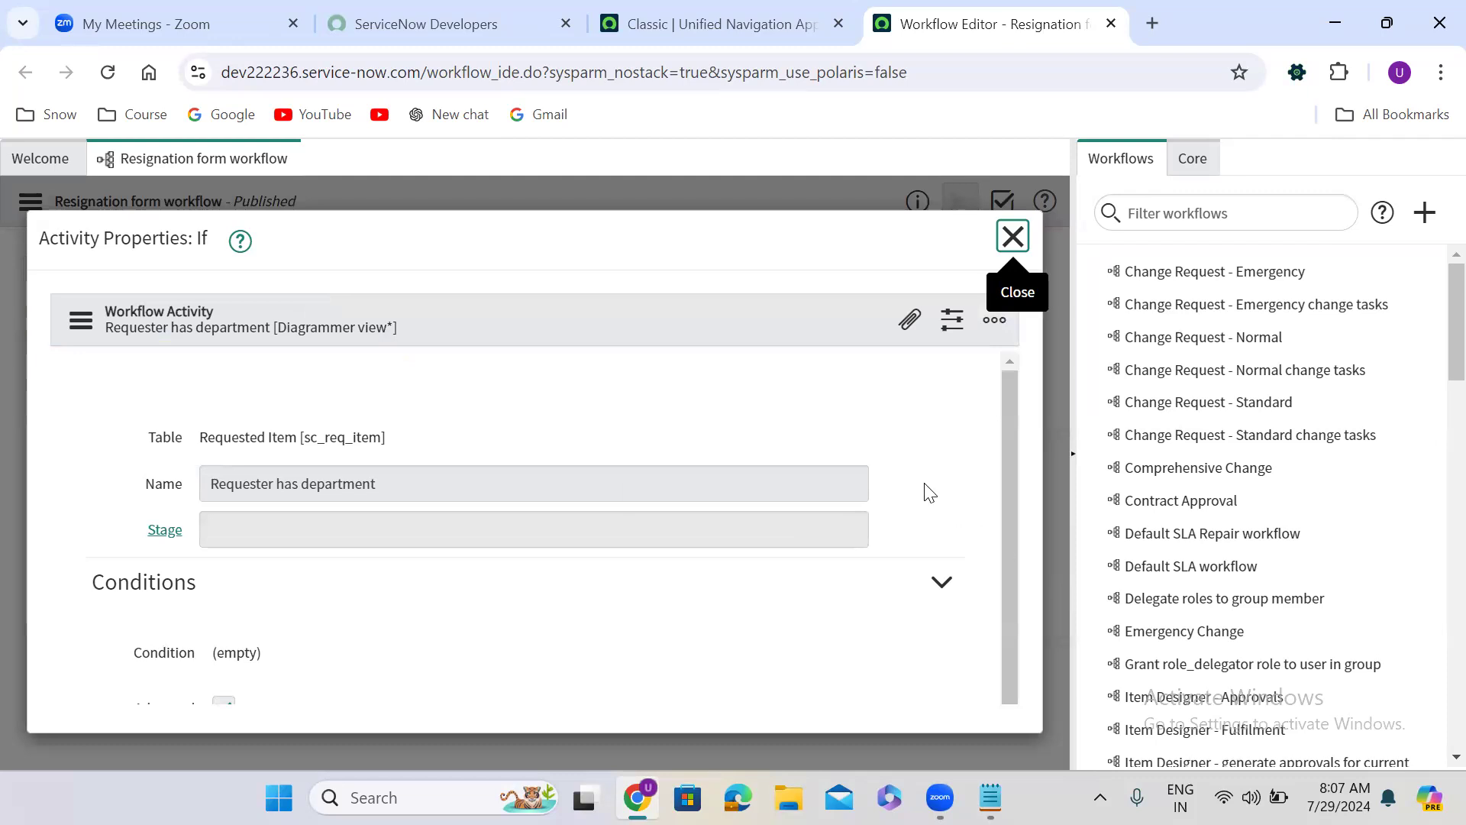
scroll(930, 493, down, 1)
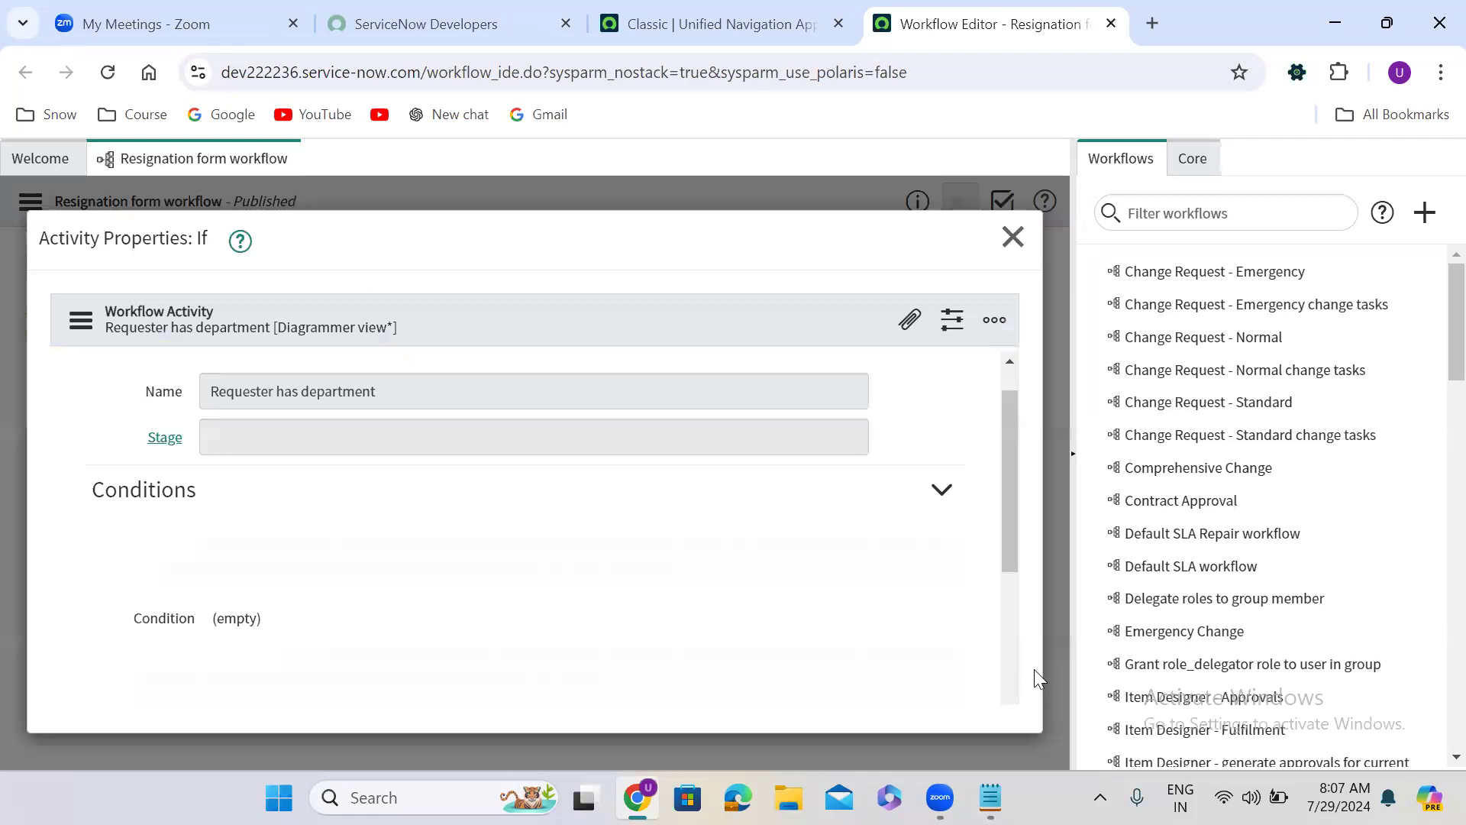
click(1012, 679)
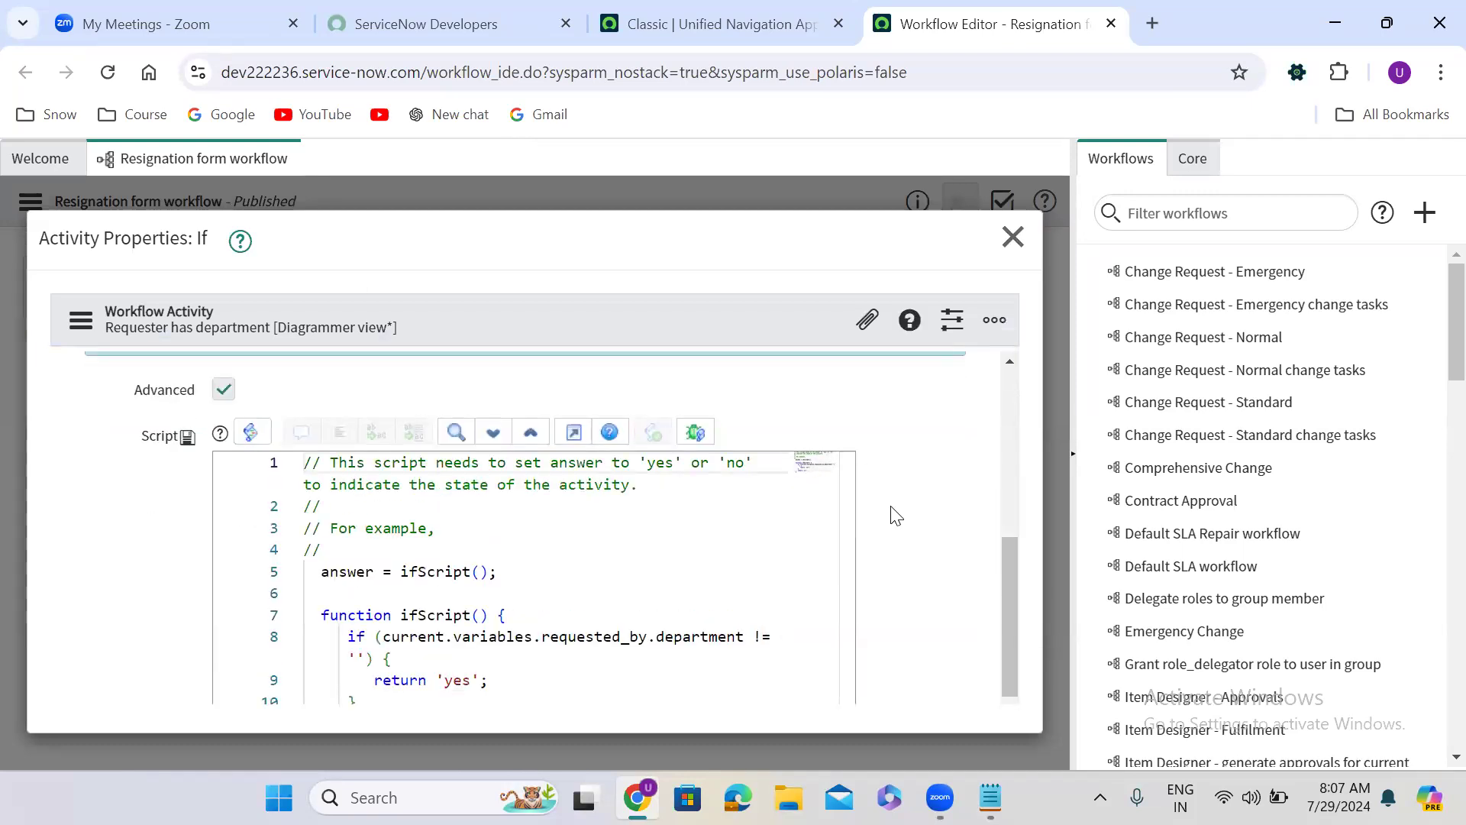
scroll(897, 517, down, 2)
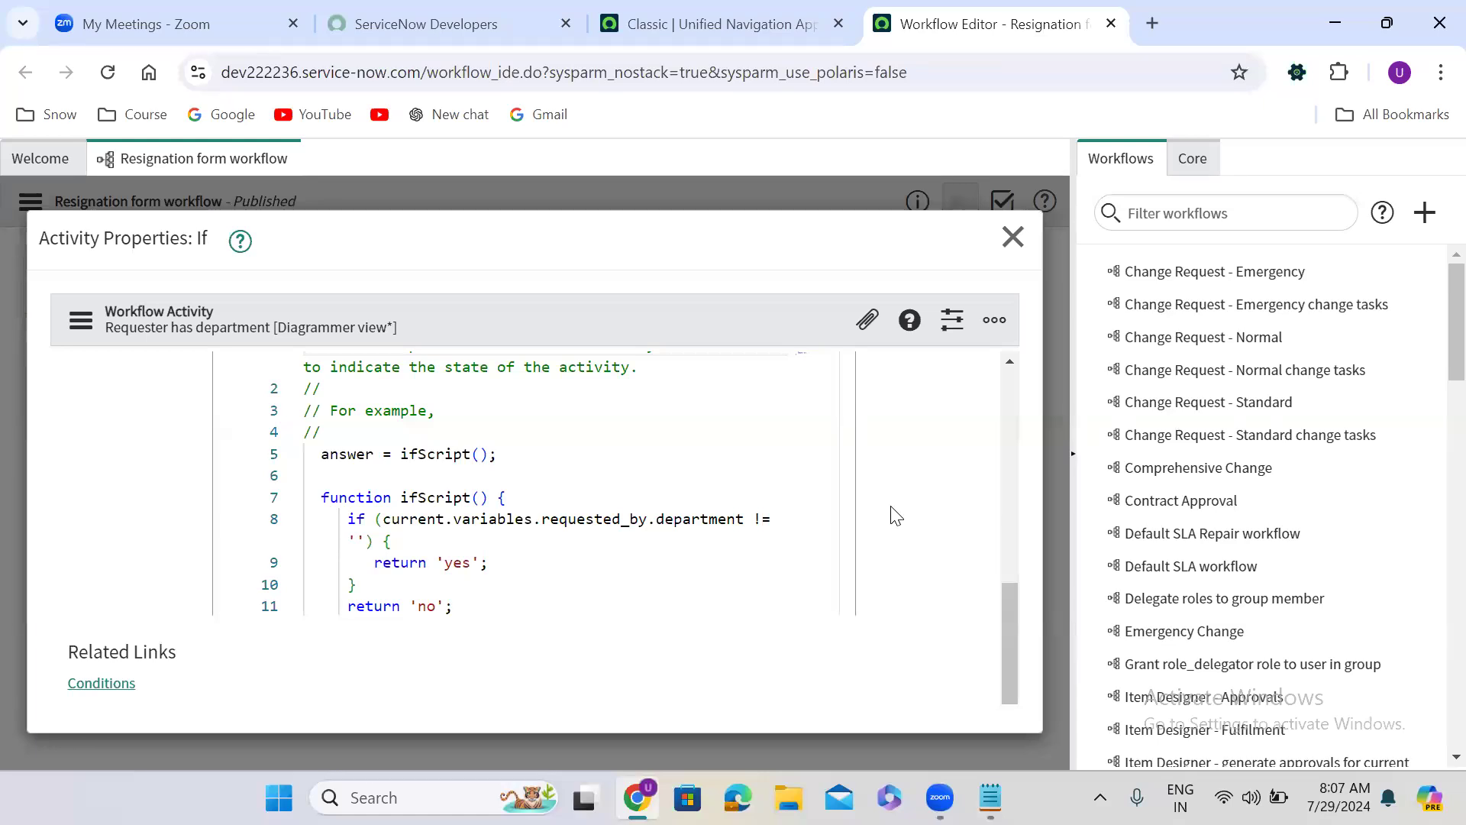
Examine each part of the current.variables.requested_by.department check in the ifScript function.
double_click(410, 518)
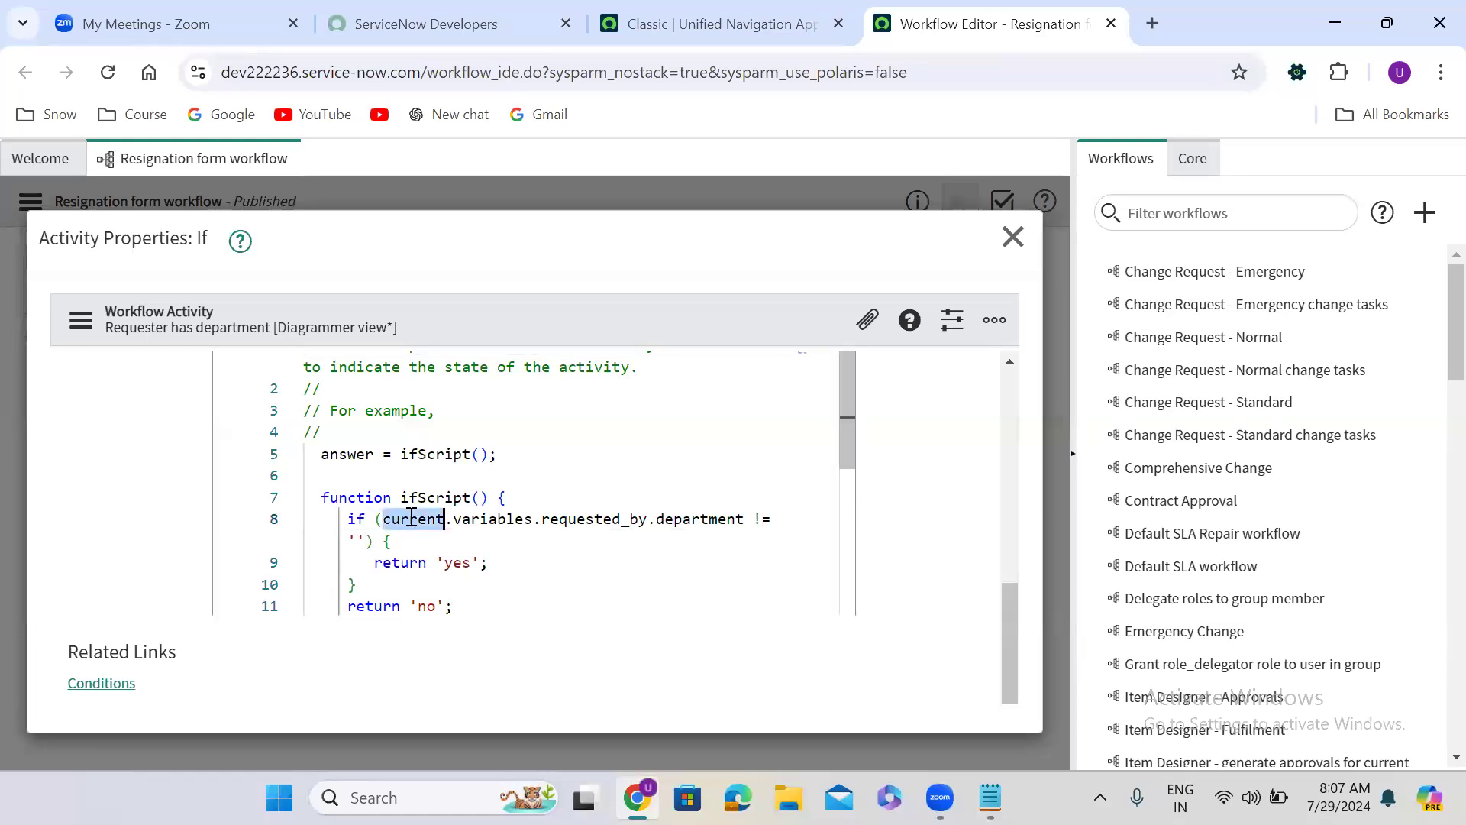
double_click(486, 520)
double_click(577, 526)
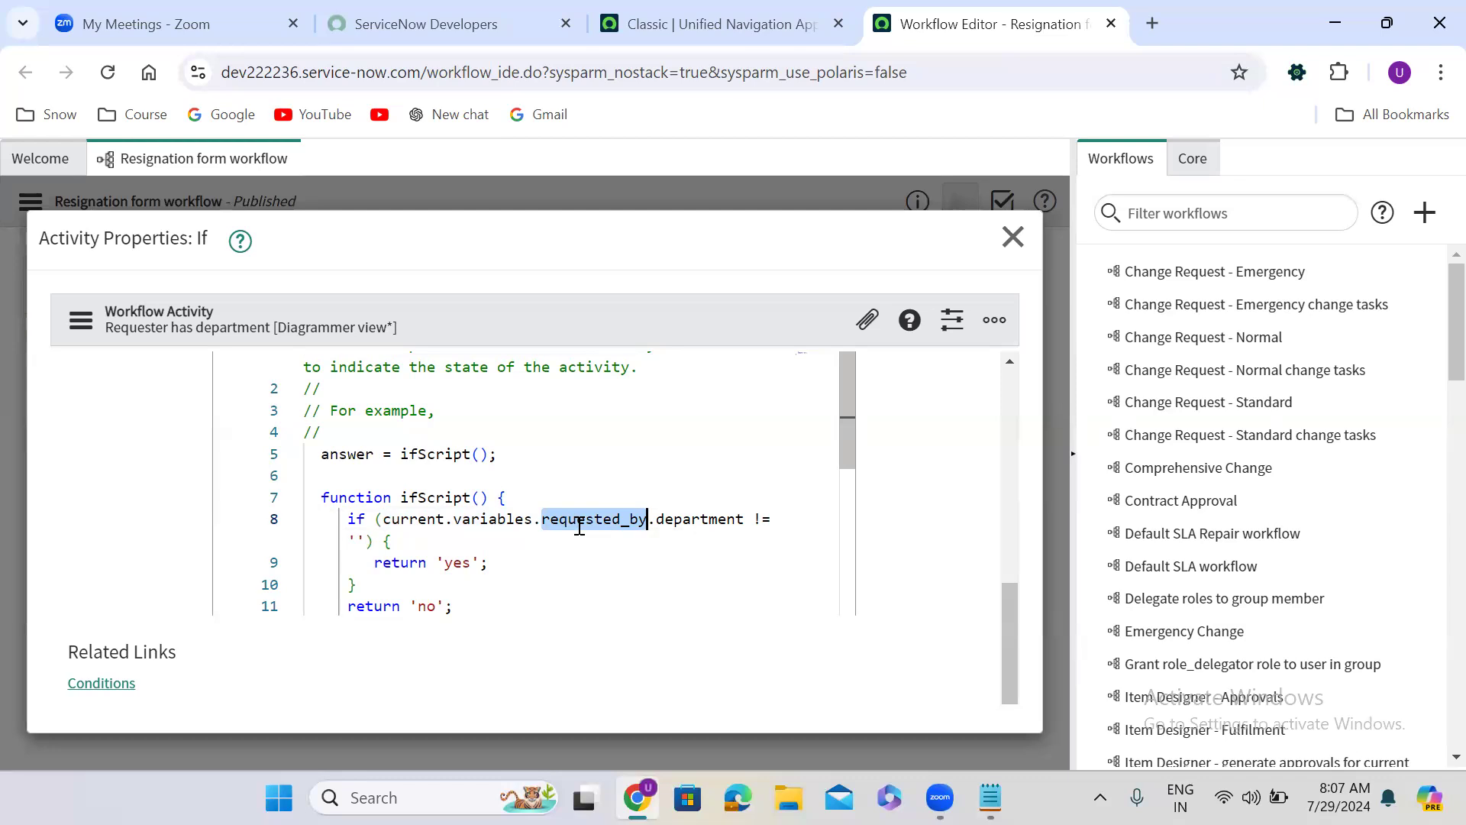
double_click(436, 522)
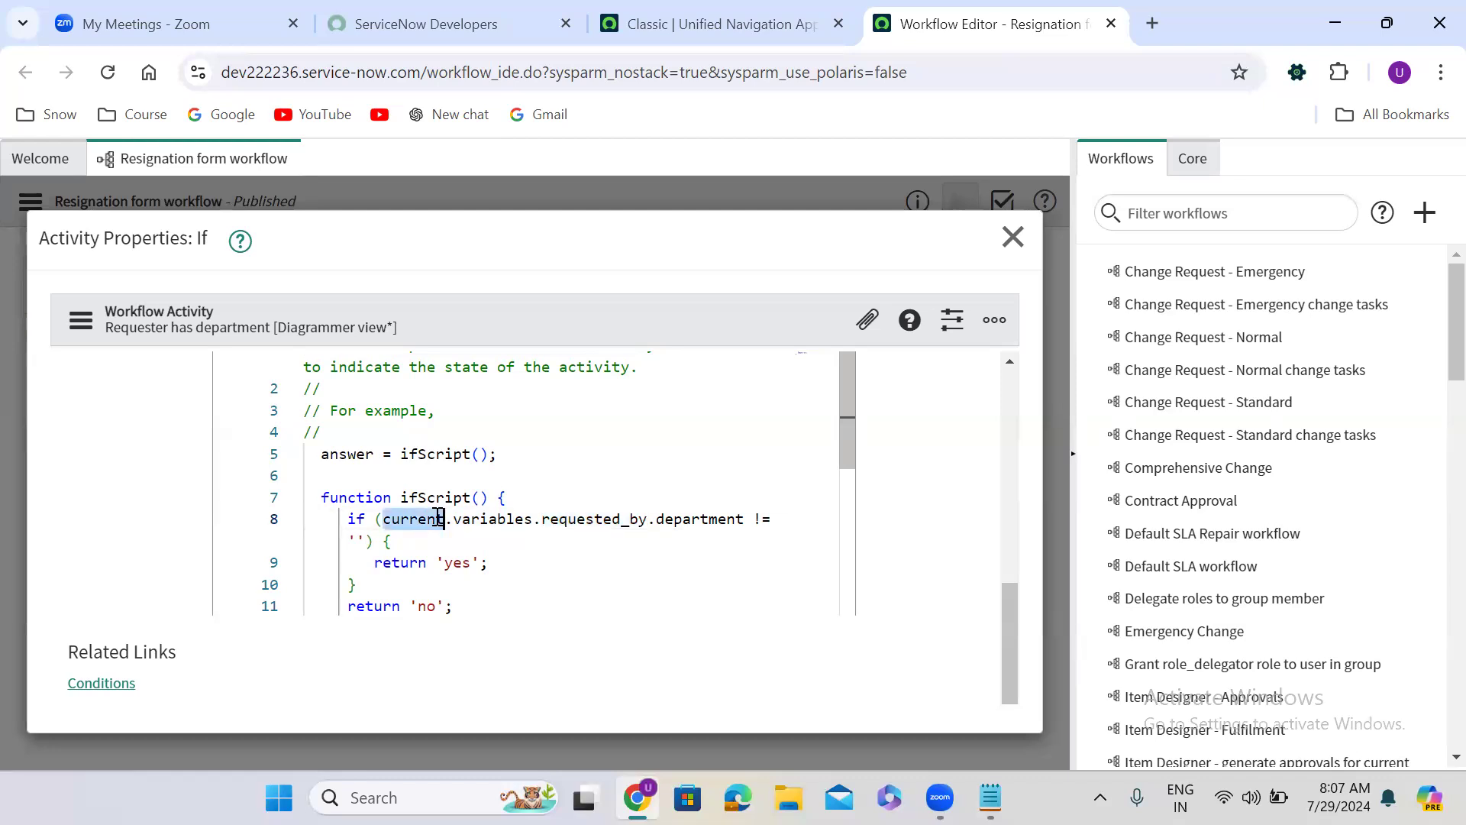
double_click(485, 526)
double_click(586, 519)
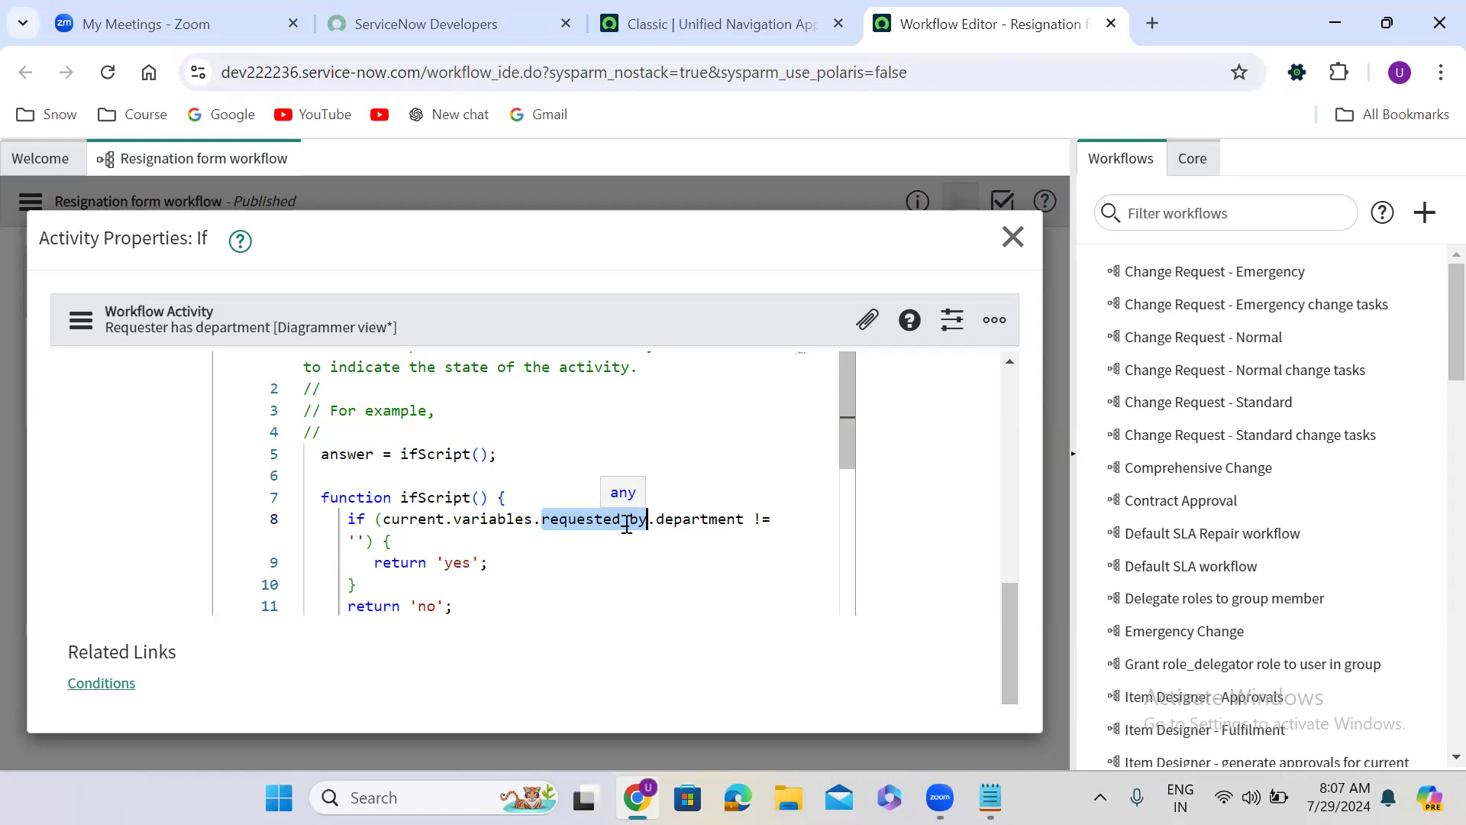
double_click(707, 521)
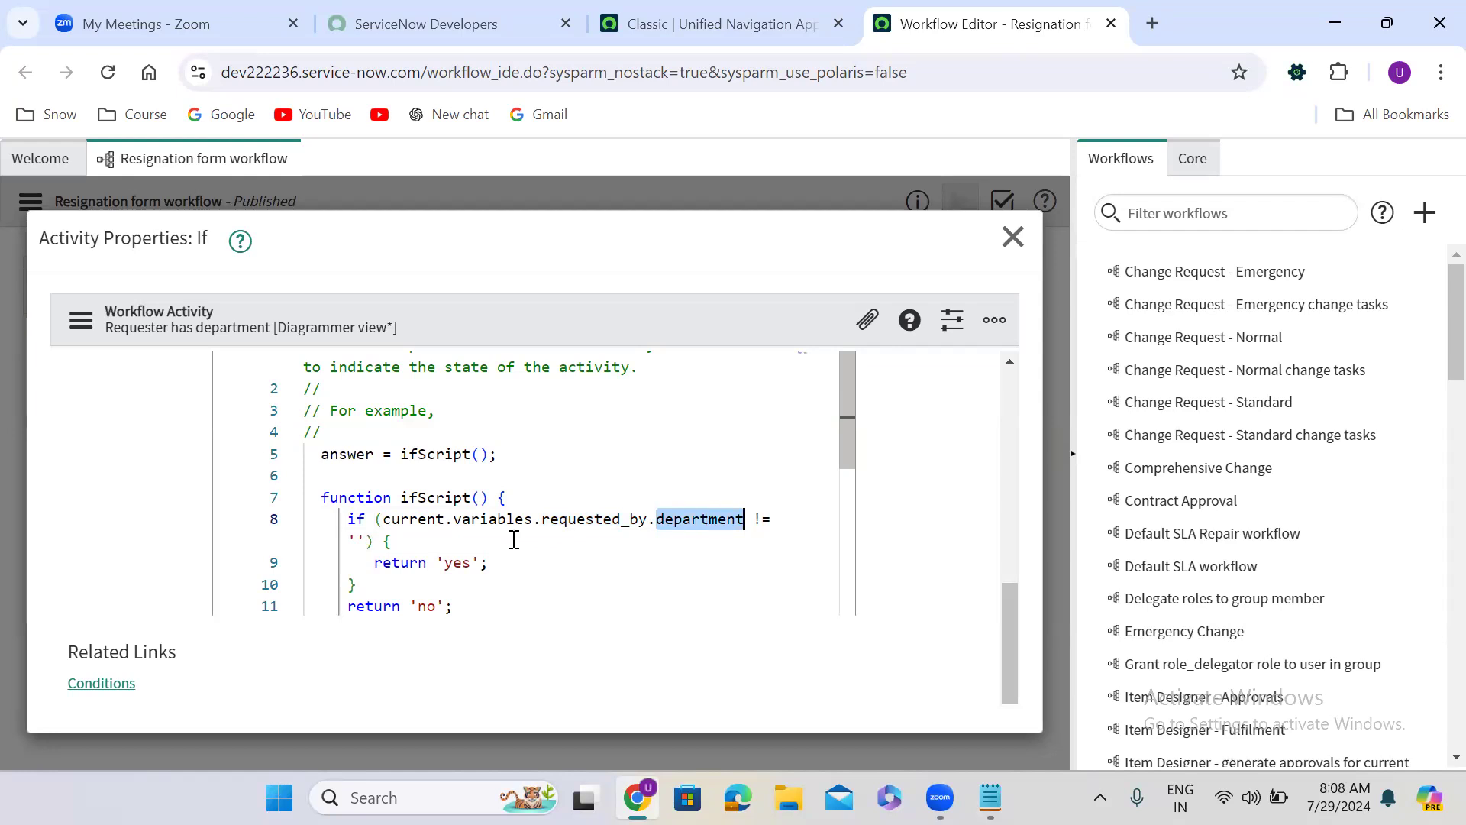
Examine the 'yes' and 'no' return values in the ifScript function and close the If activity's properties.
double_click(456, 563)
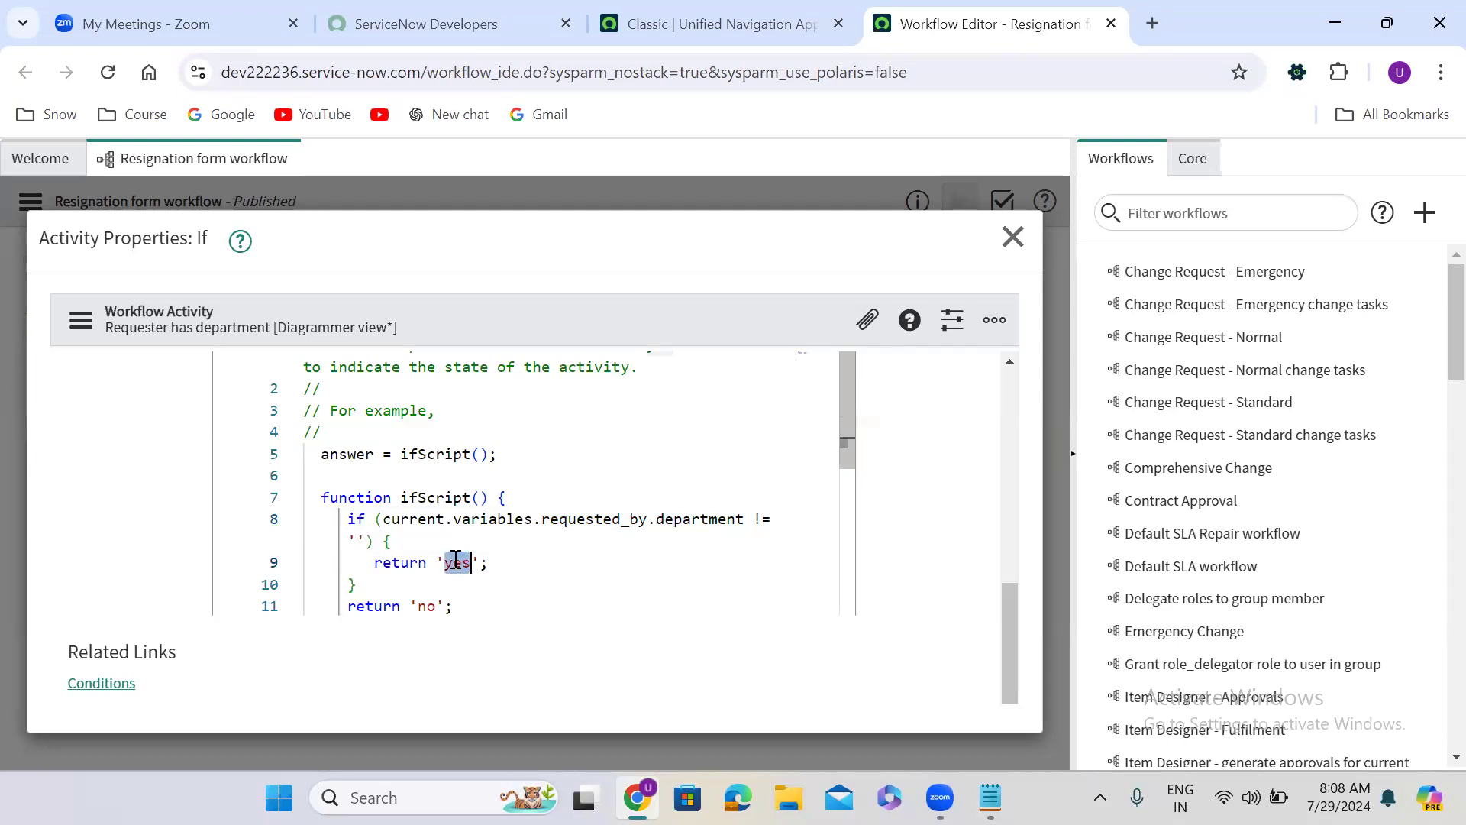
double_click(425, 608)
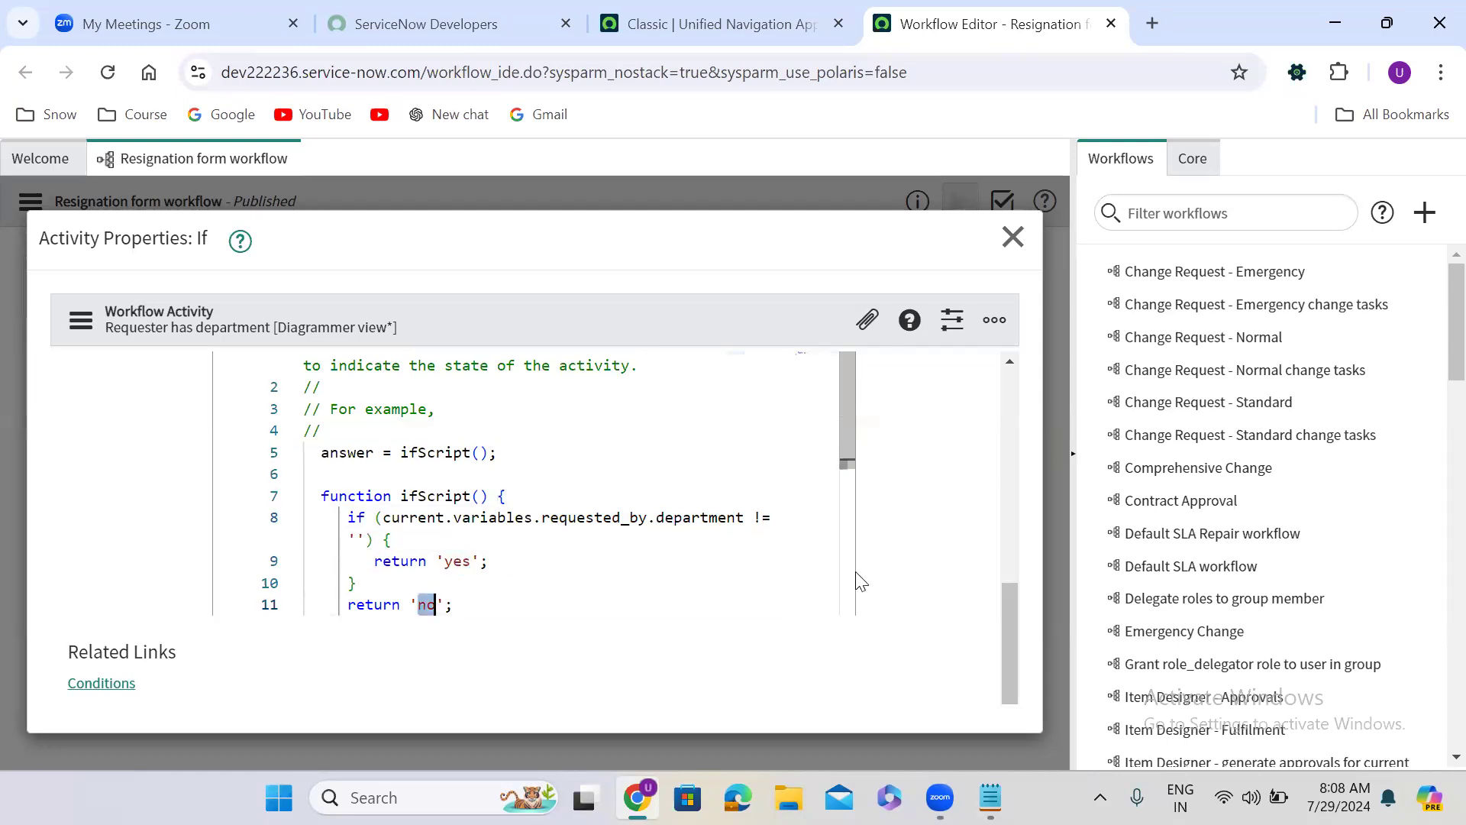
click(844, 607)
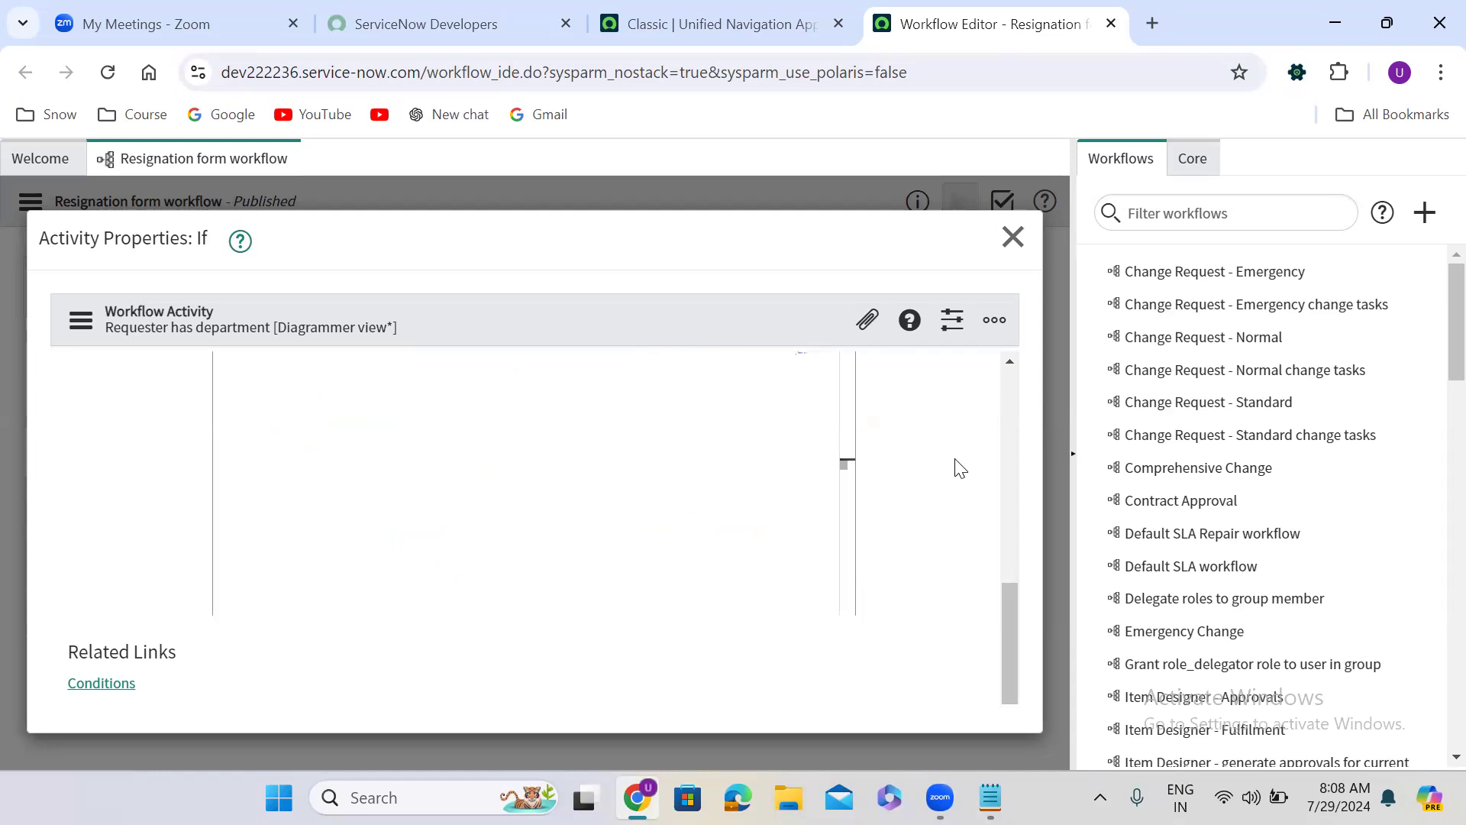
click(849, 375)
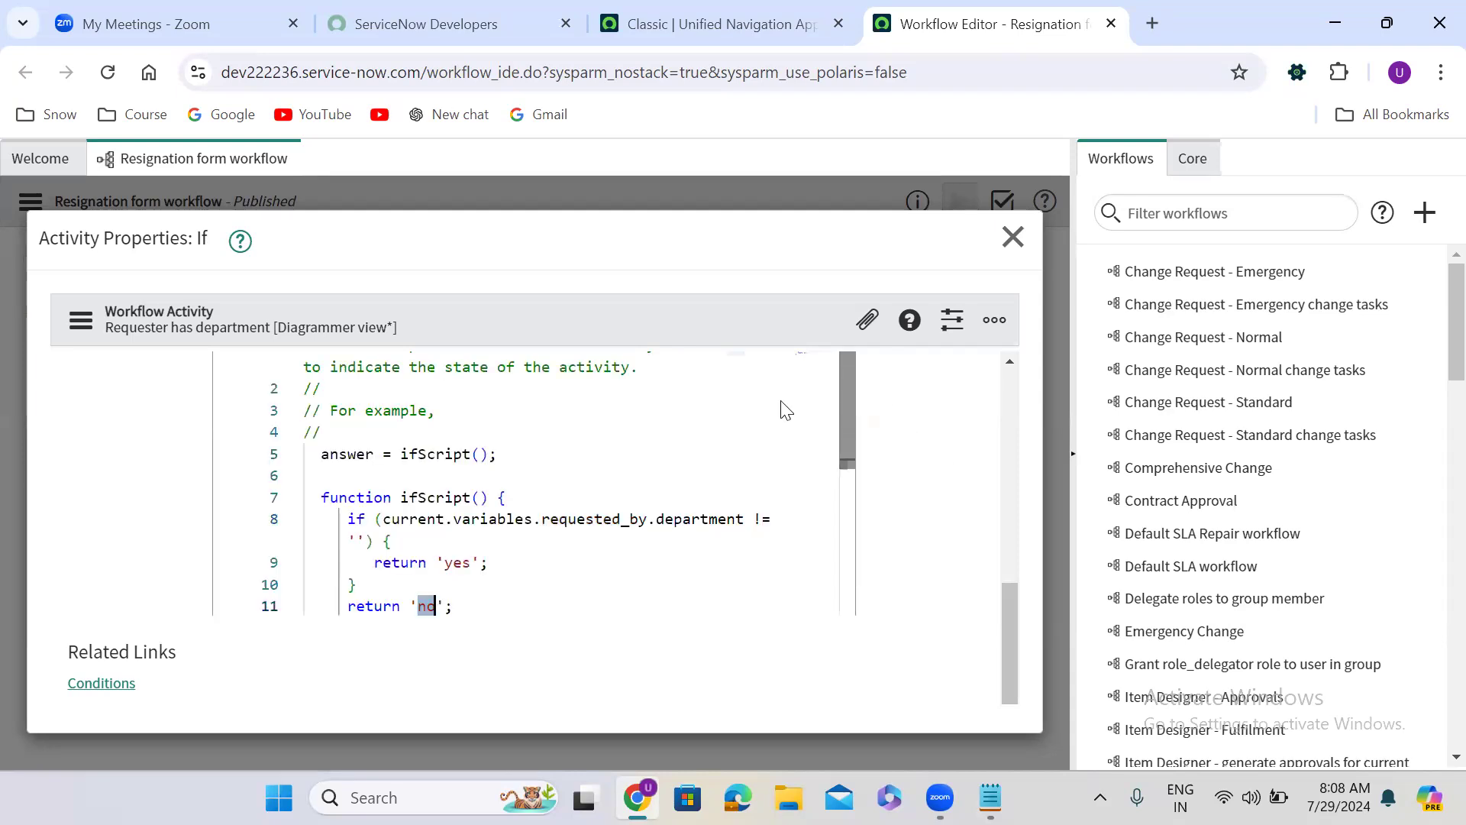
click(1013, 237)
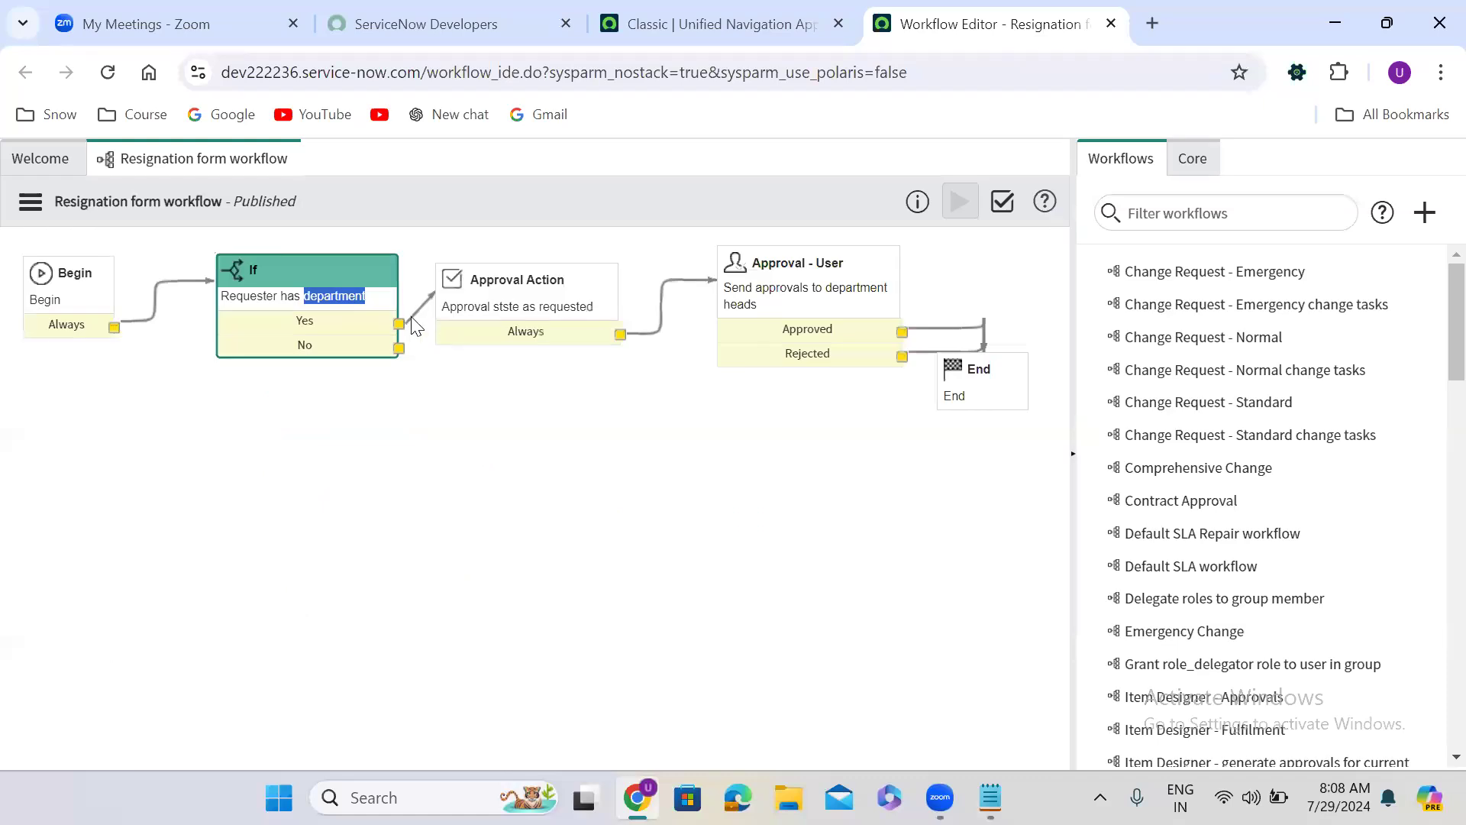
Review the Approval Action and Approval - User activities, and check out the Resignation form workflow for editing.
click(526, 298)
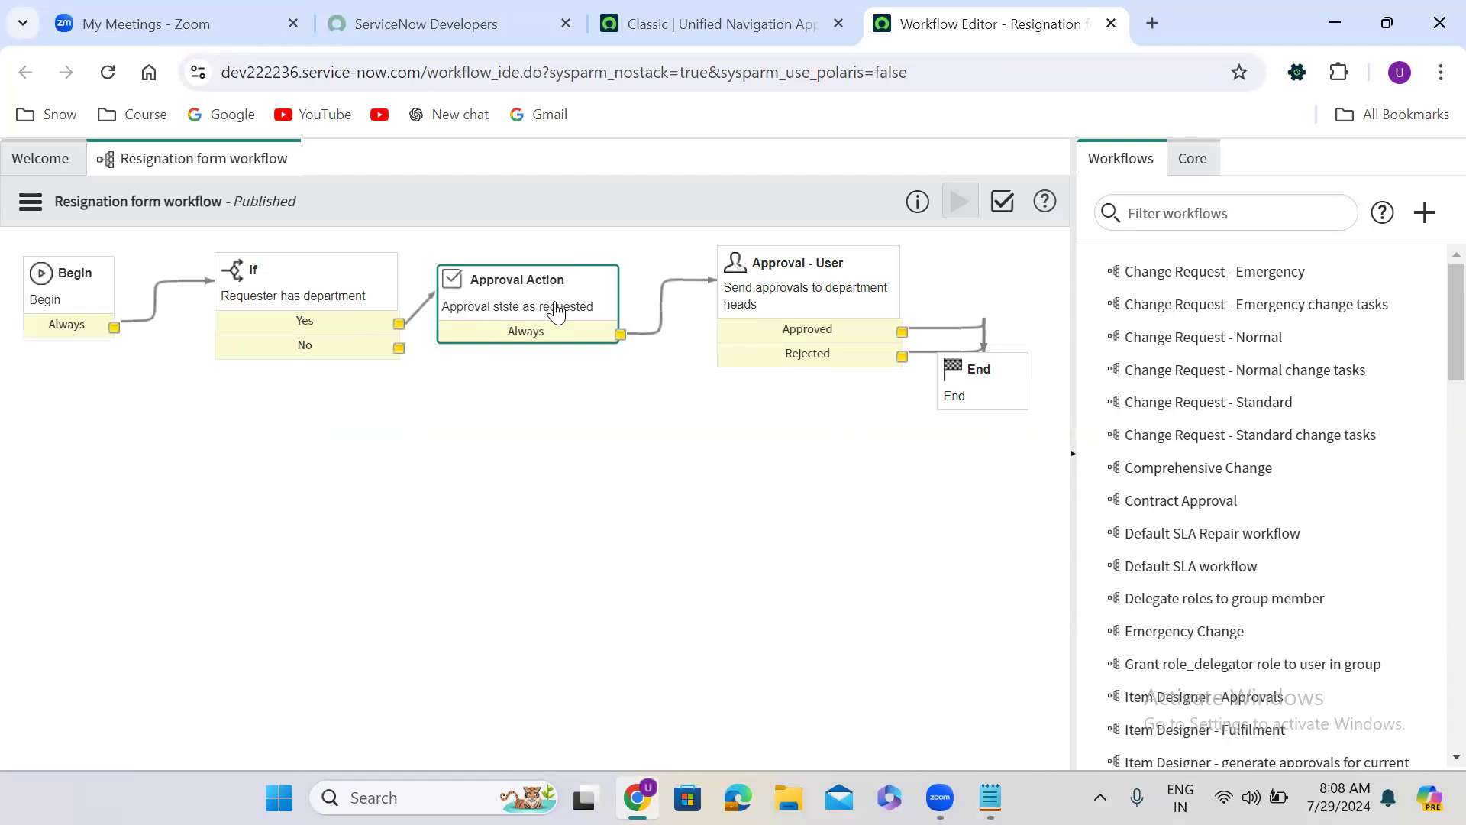
click(777, 304)
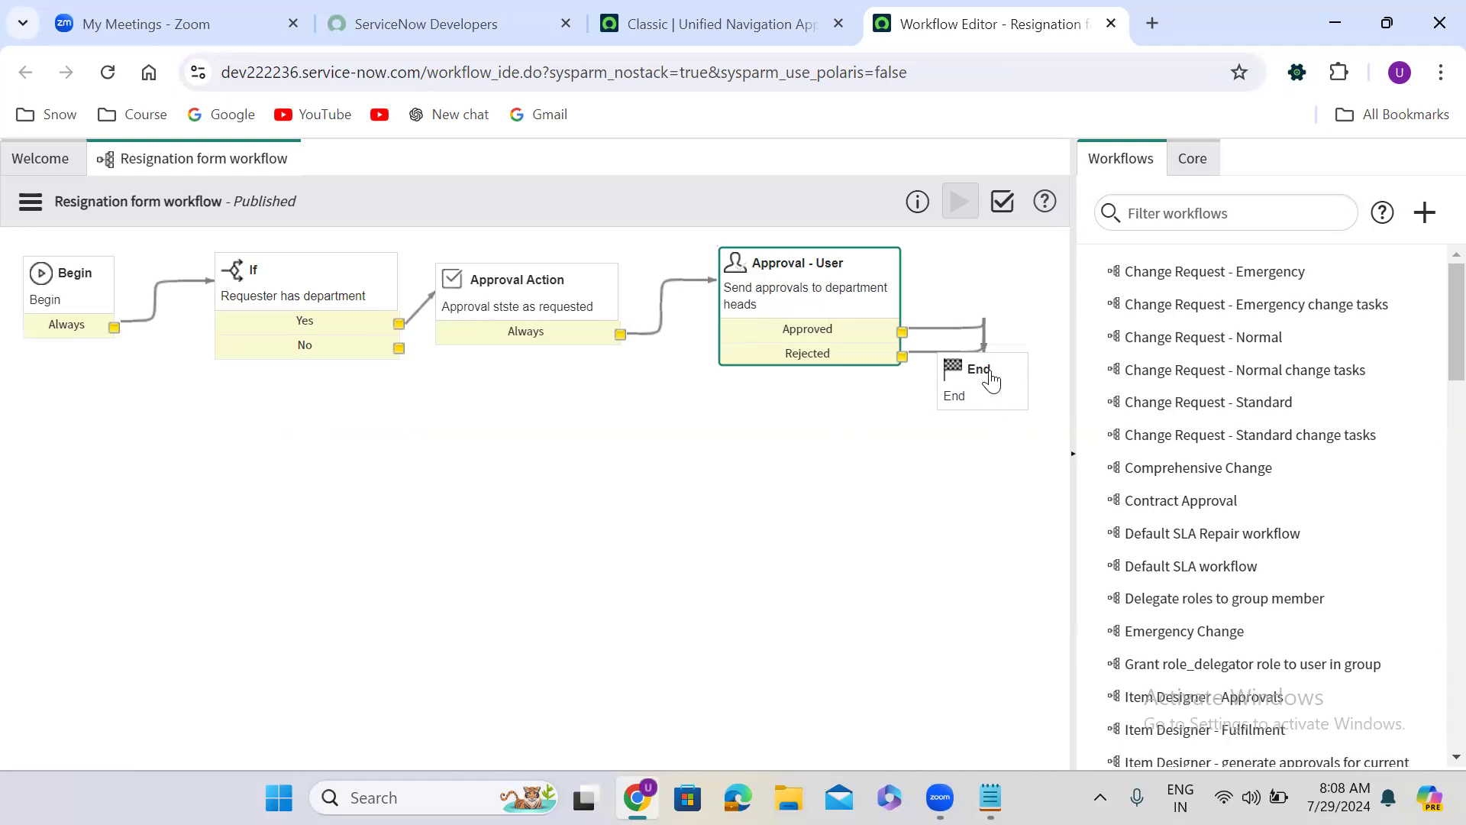
click(34, 206)
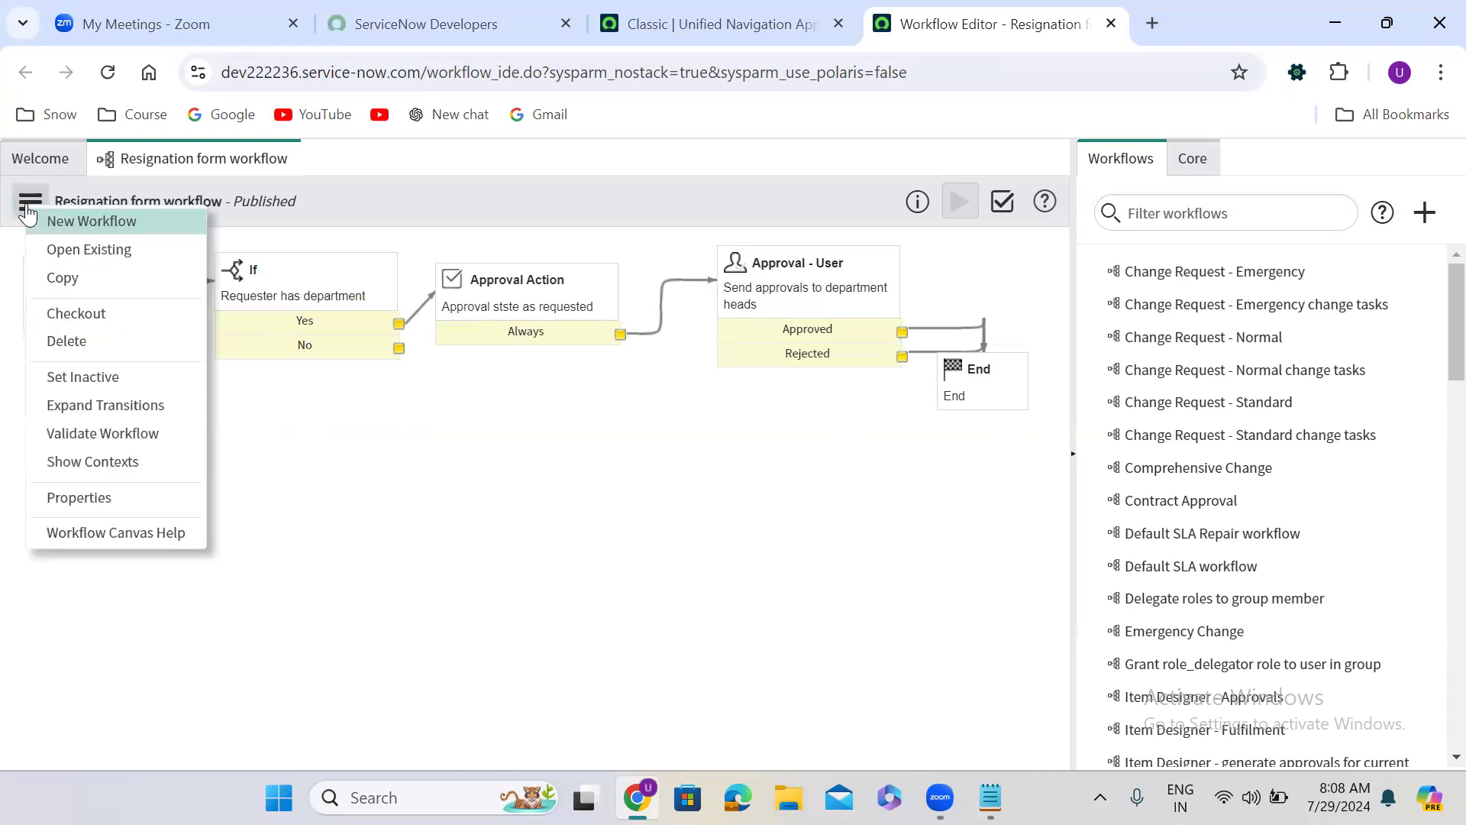
click(110, 315)
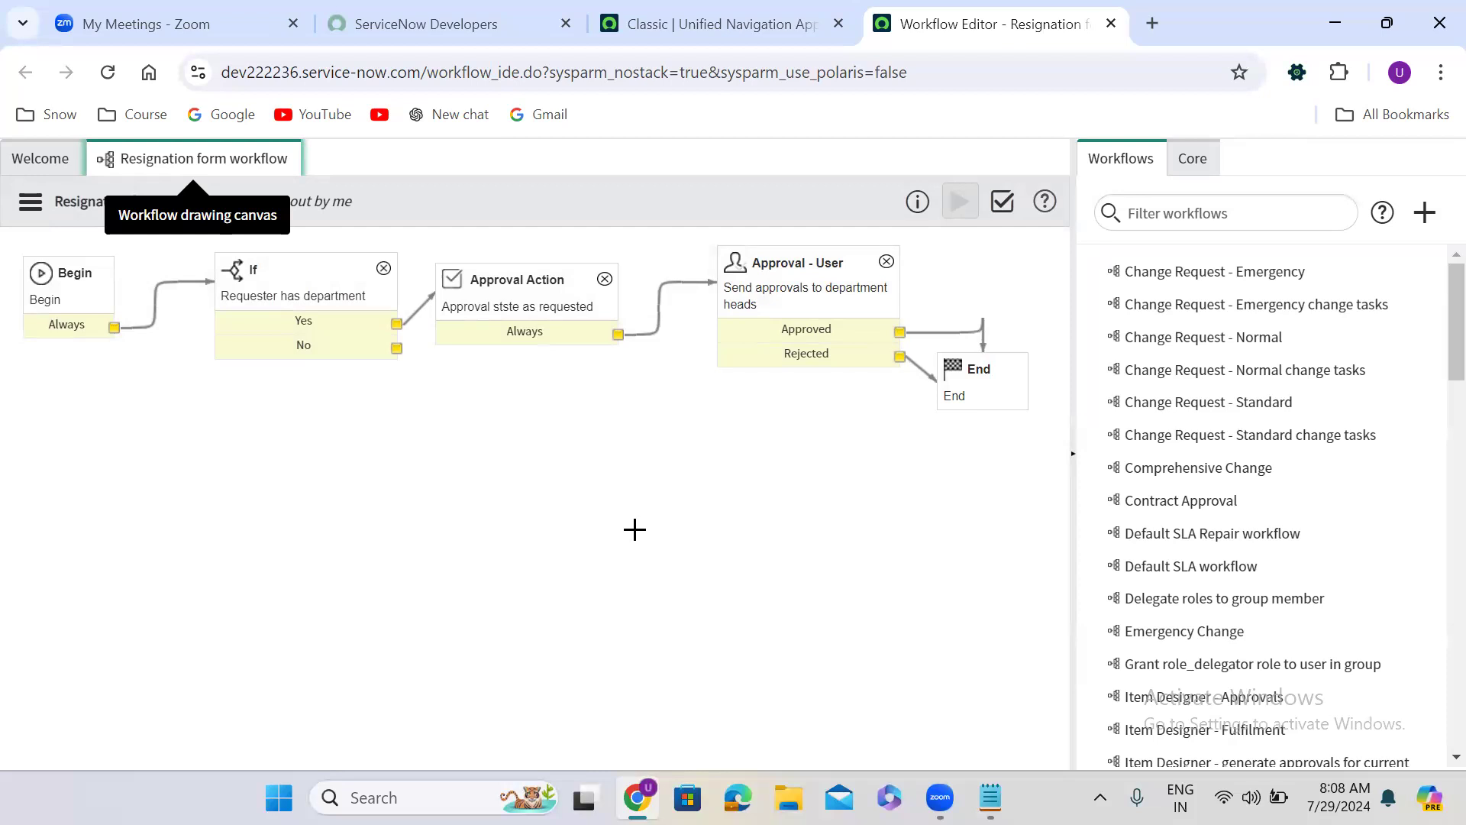
Delete the Approved and Rejected transitions between the Approval - User activity and the End activity.
click(957, 332)
key(Delete)
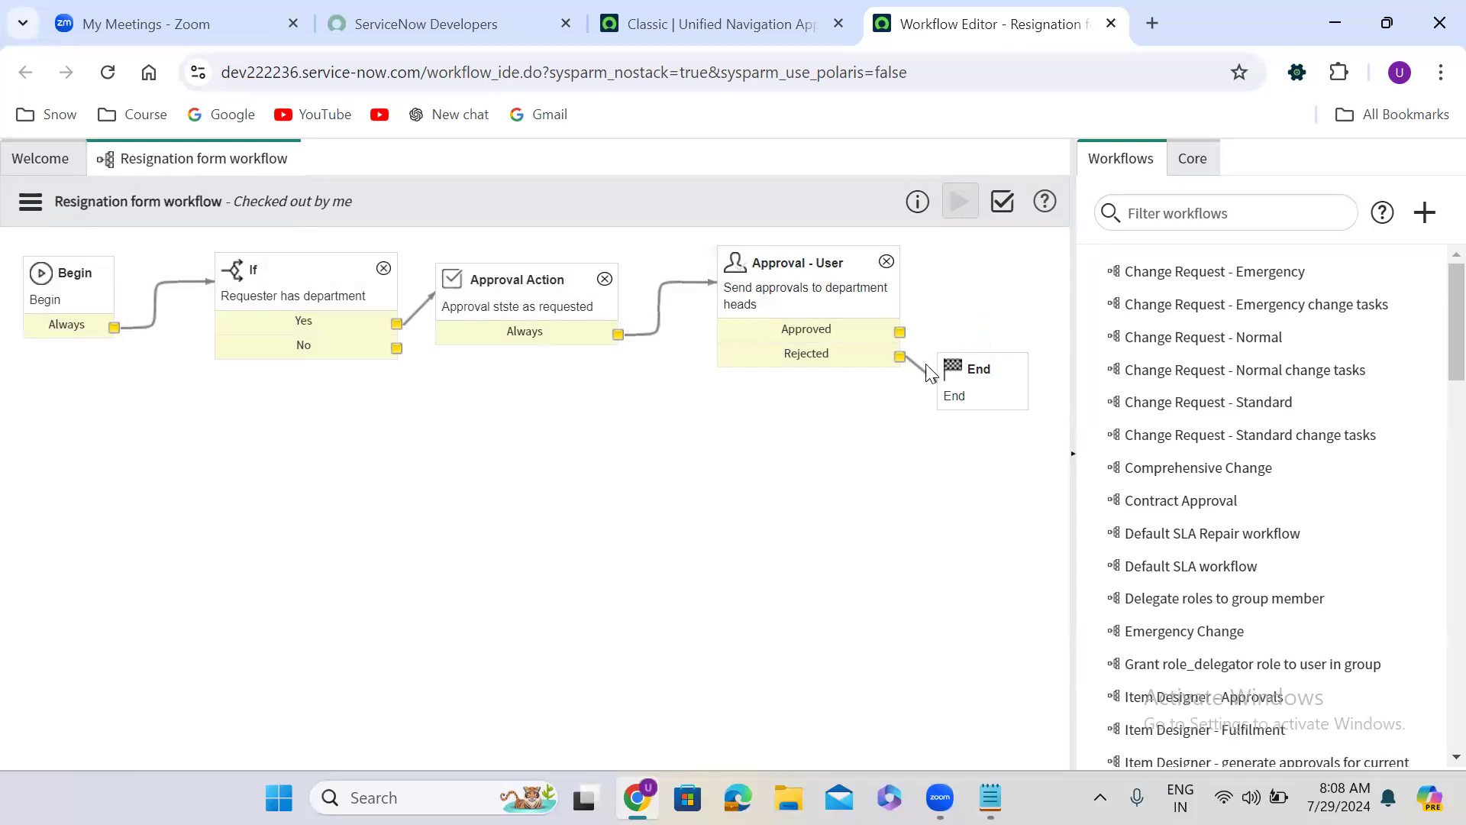
click(916, 365)
key(Delete)
Move the End activity to an empty area low on the canvas, well below the Approval Action activity.
drag(1012, 370, 888, 632)
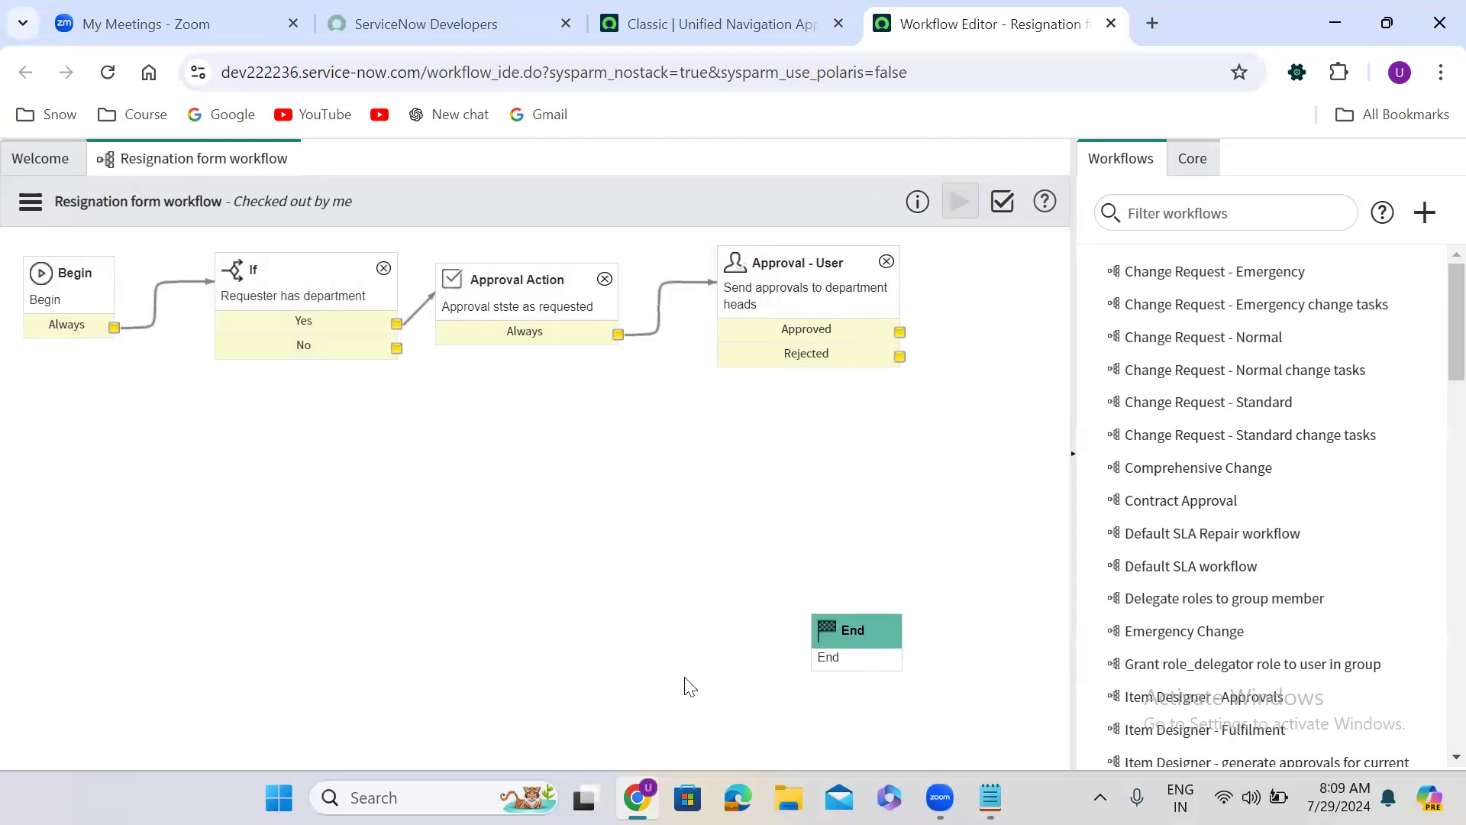
right_click(853, 628)
drag(853, 628, 449, 708)
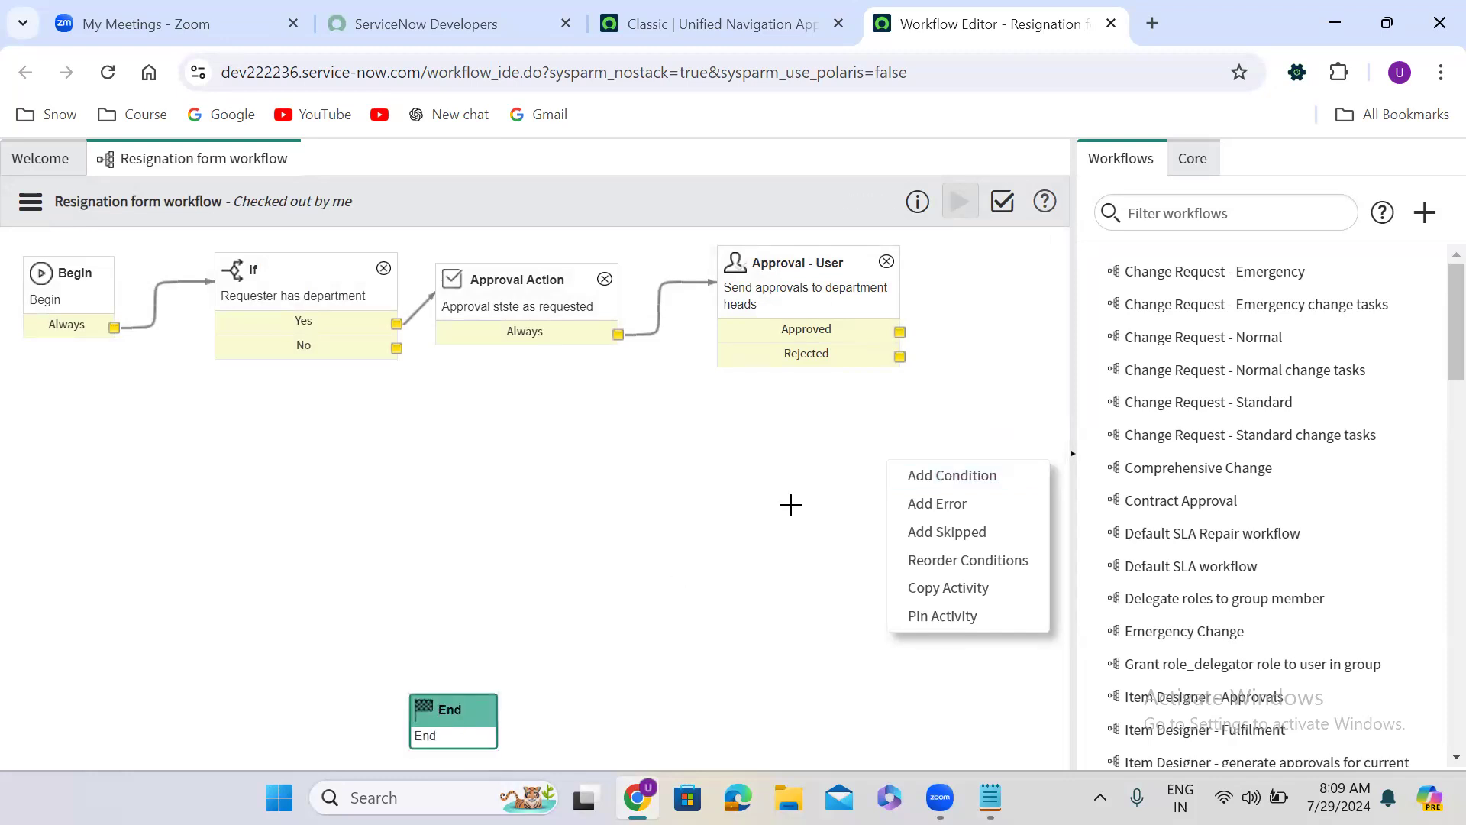
click(735, 212)
click(809, 305)
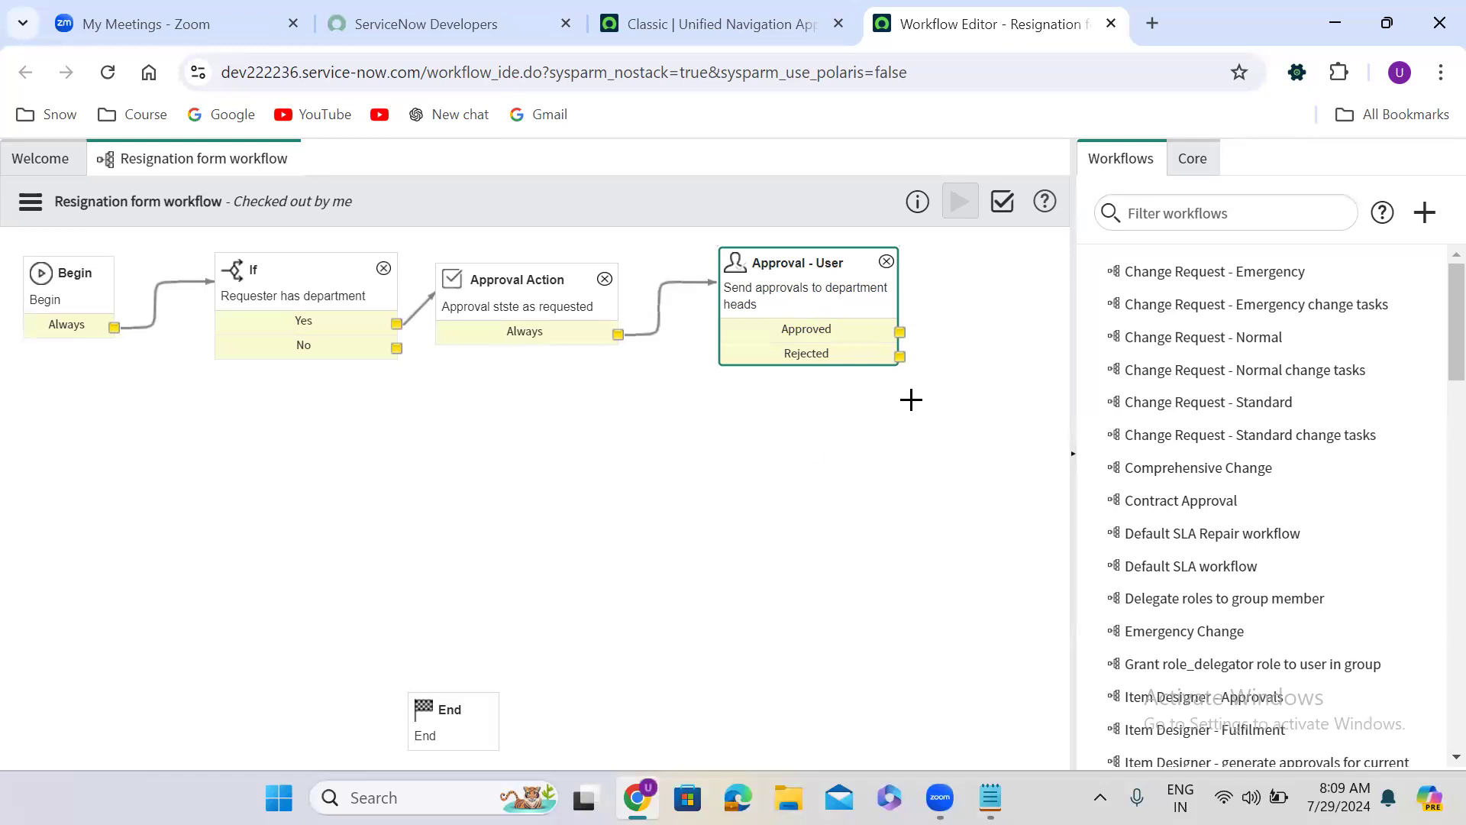
Search the core activities for "catalog tas" and add a Catalog Task activity to the canvas below Approval - User.
click(1192, 161)
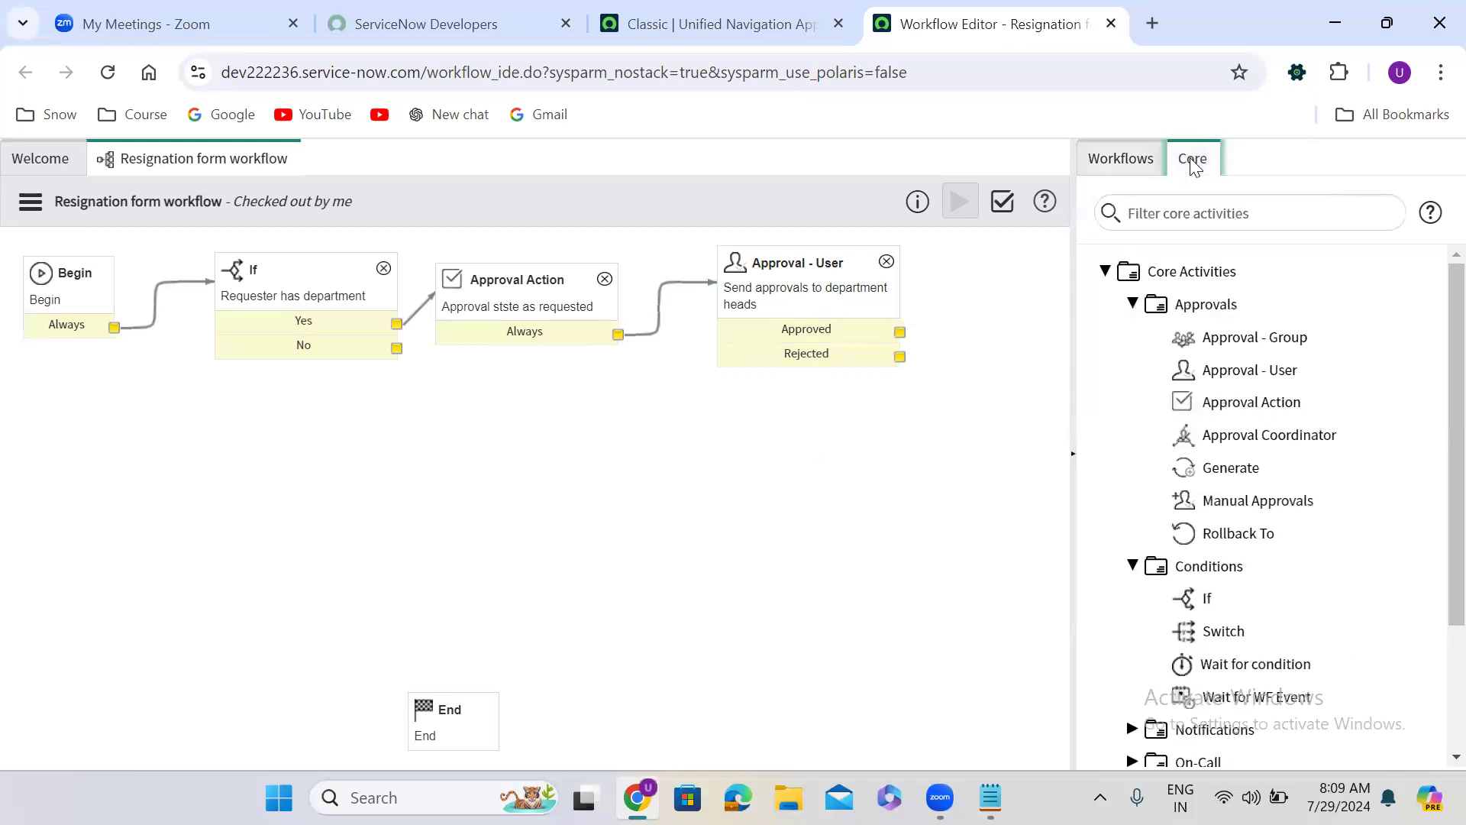
click(1147, 211)
text(catalog tas)
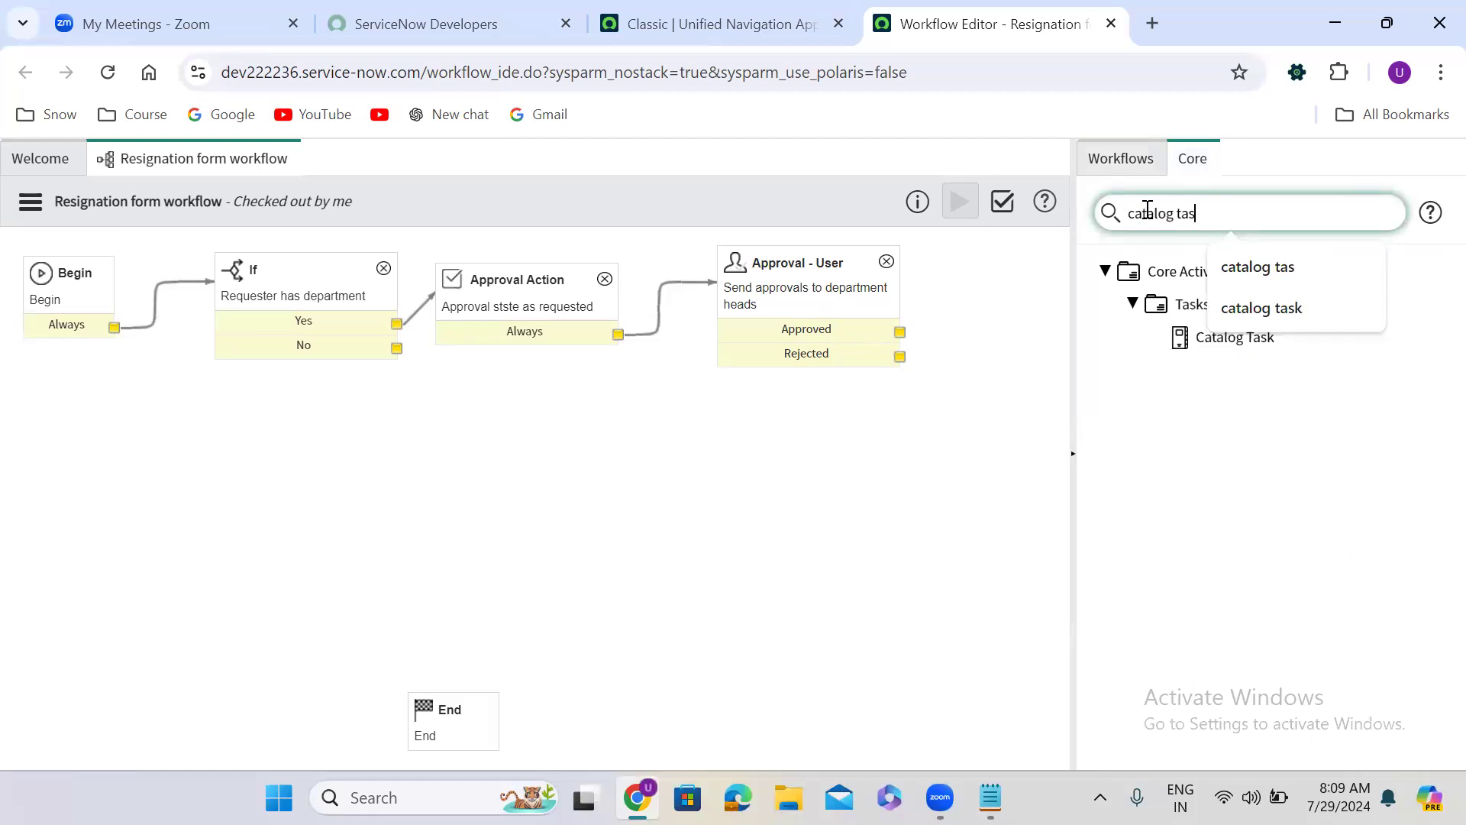
click(1153, 432)
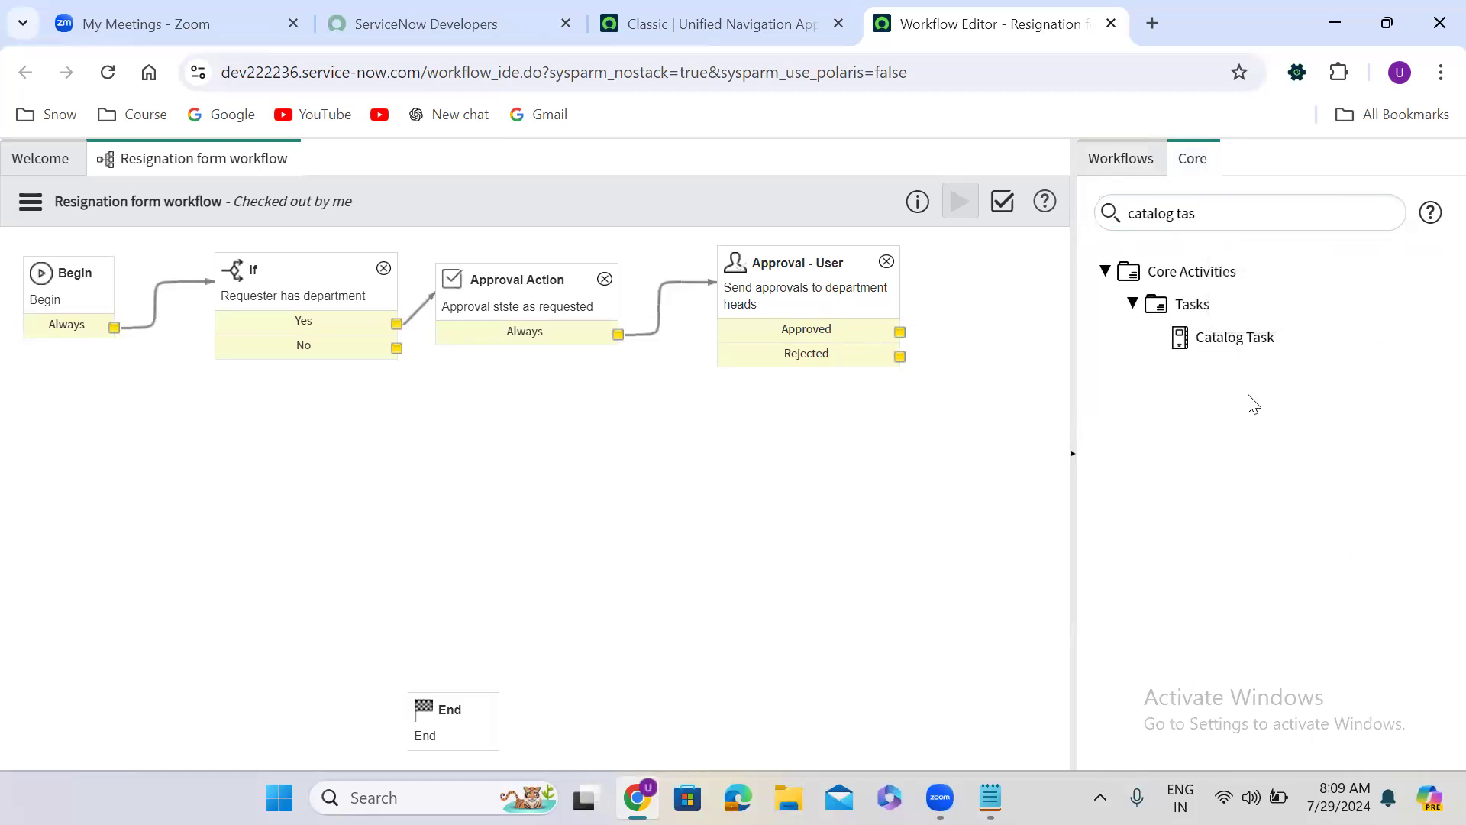
drag(1252, 344, 928, 420)
right_click(928, 420)
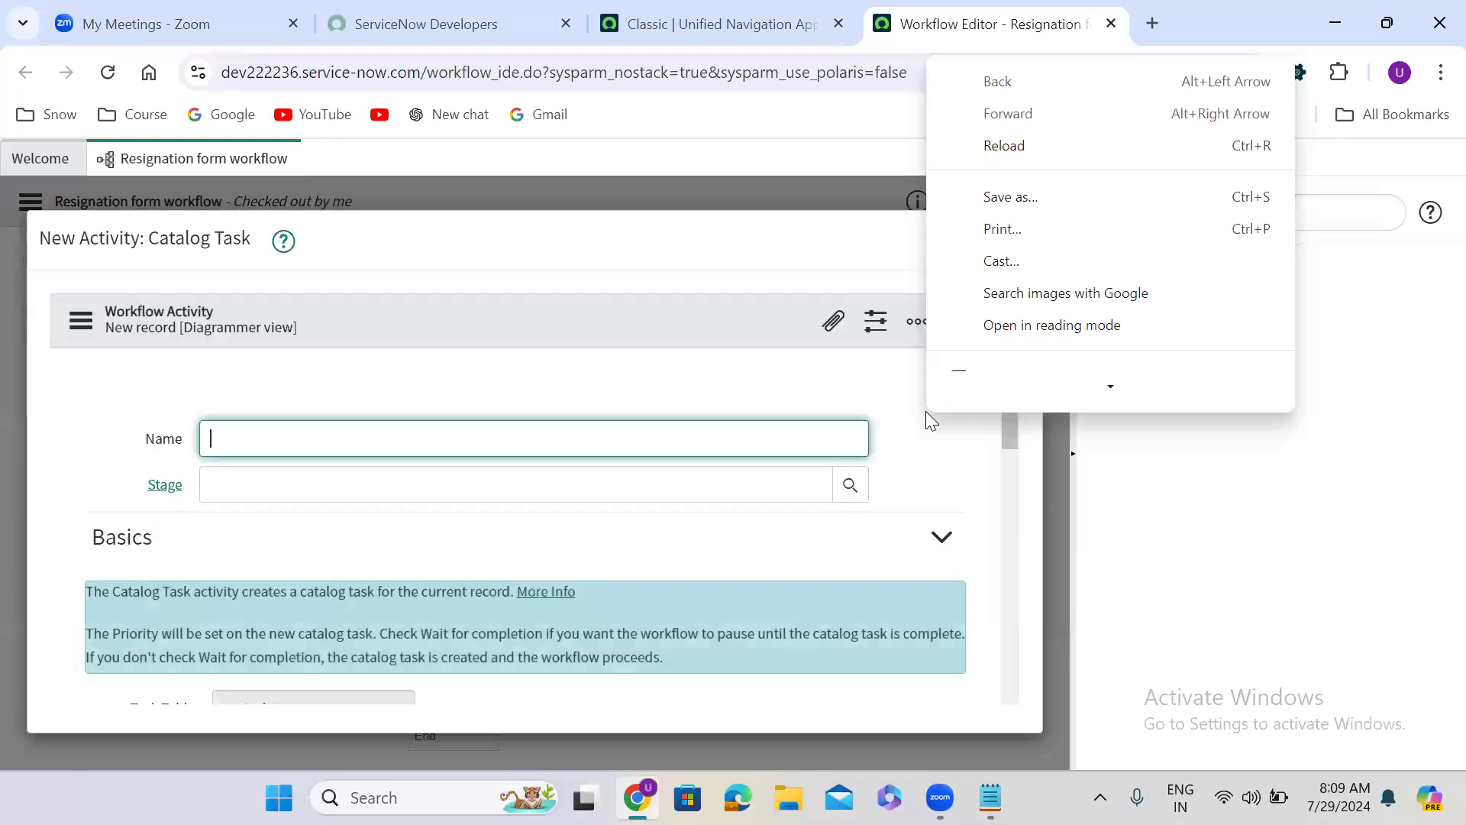
Name the new catalog task activity "Laptop Retun task" and set its priority to 3 - Moderate.
click(513, 442)
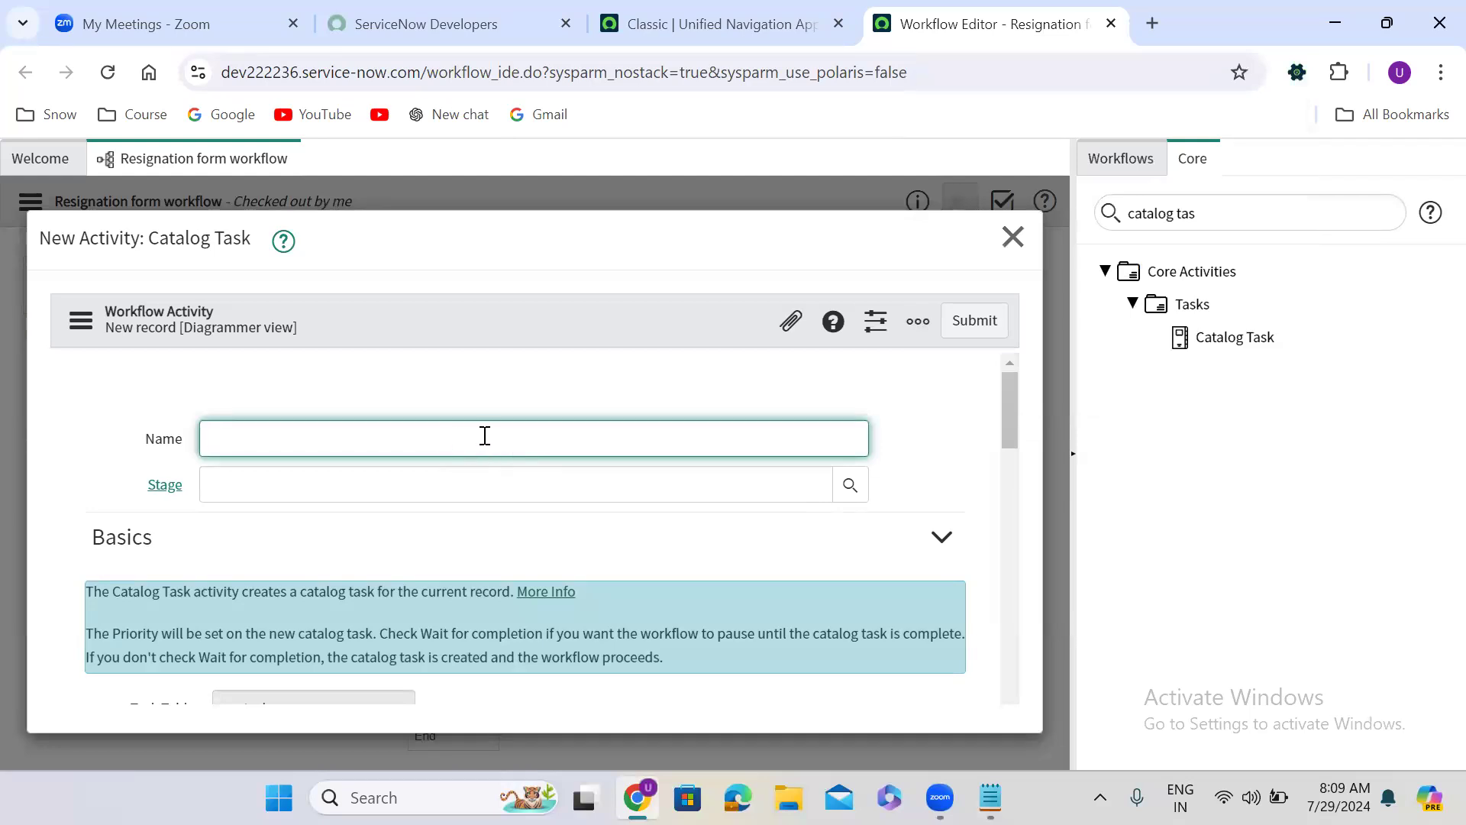
text(Laptop Retun task)
click(517, 548)
scroll(517, 548, down, 3)
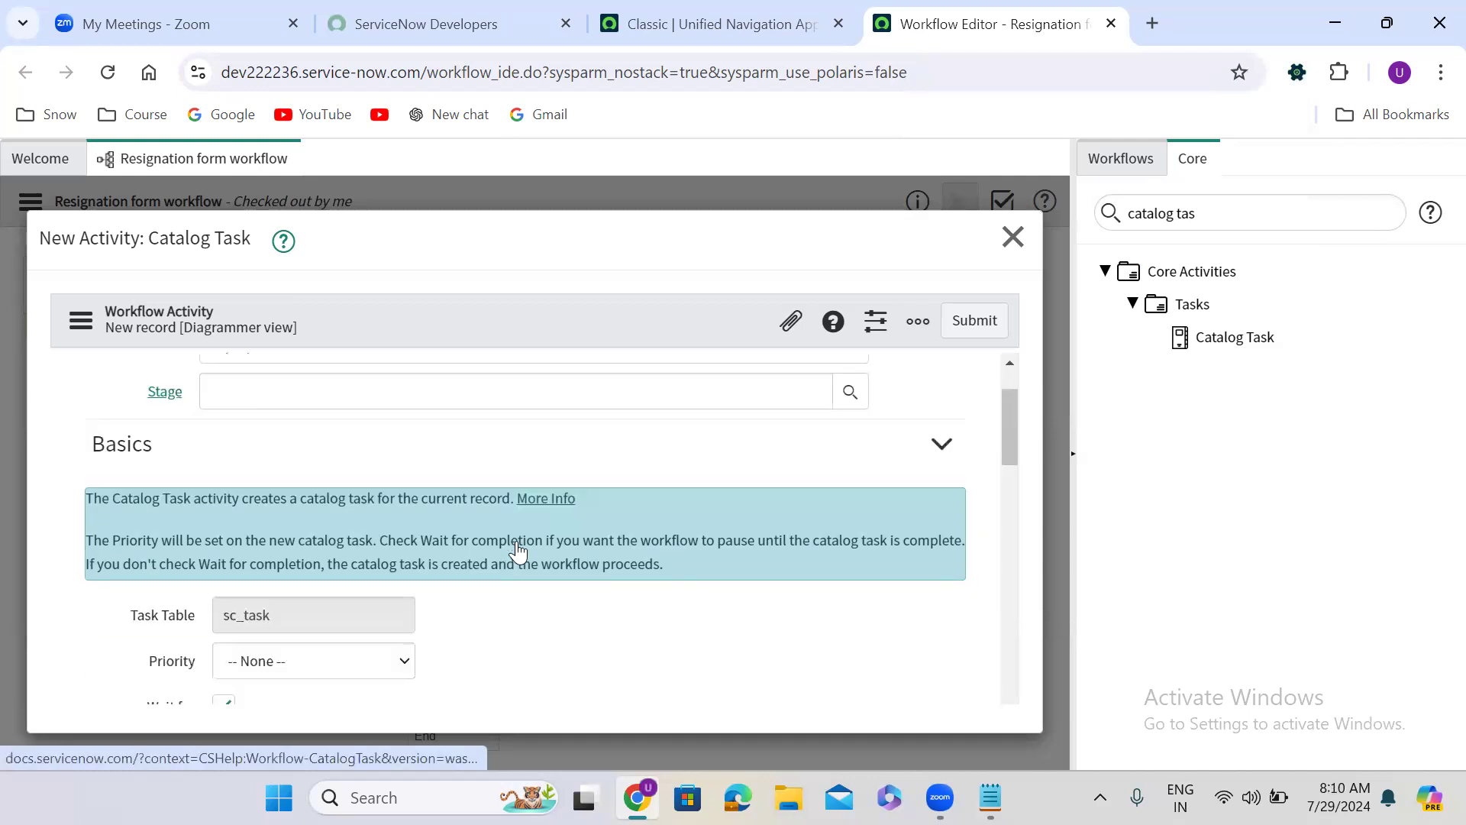
scroll(517, 548, down, 1)
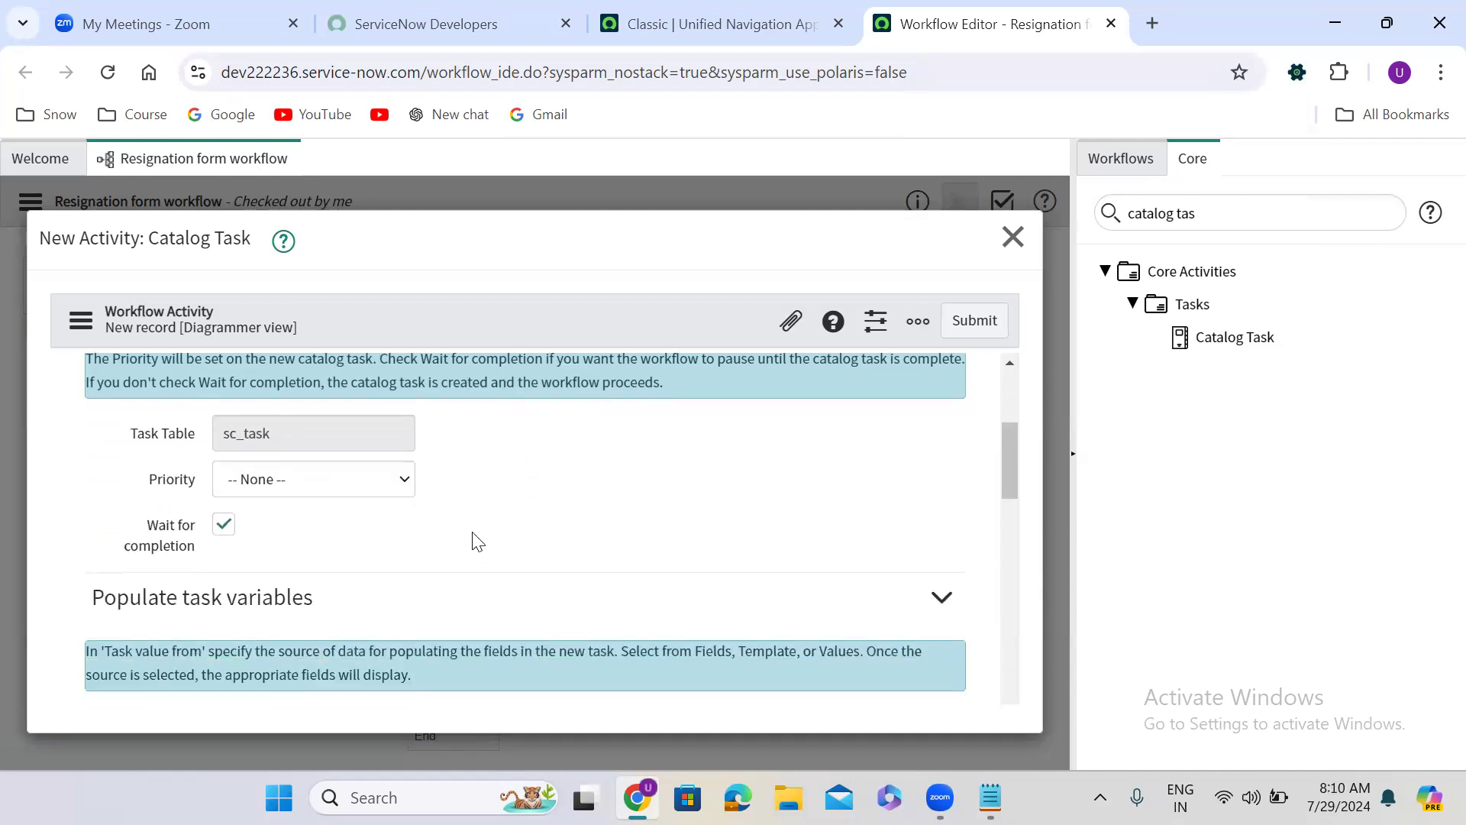
click(320, 473)
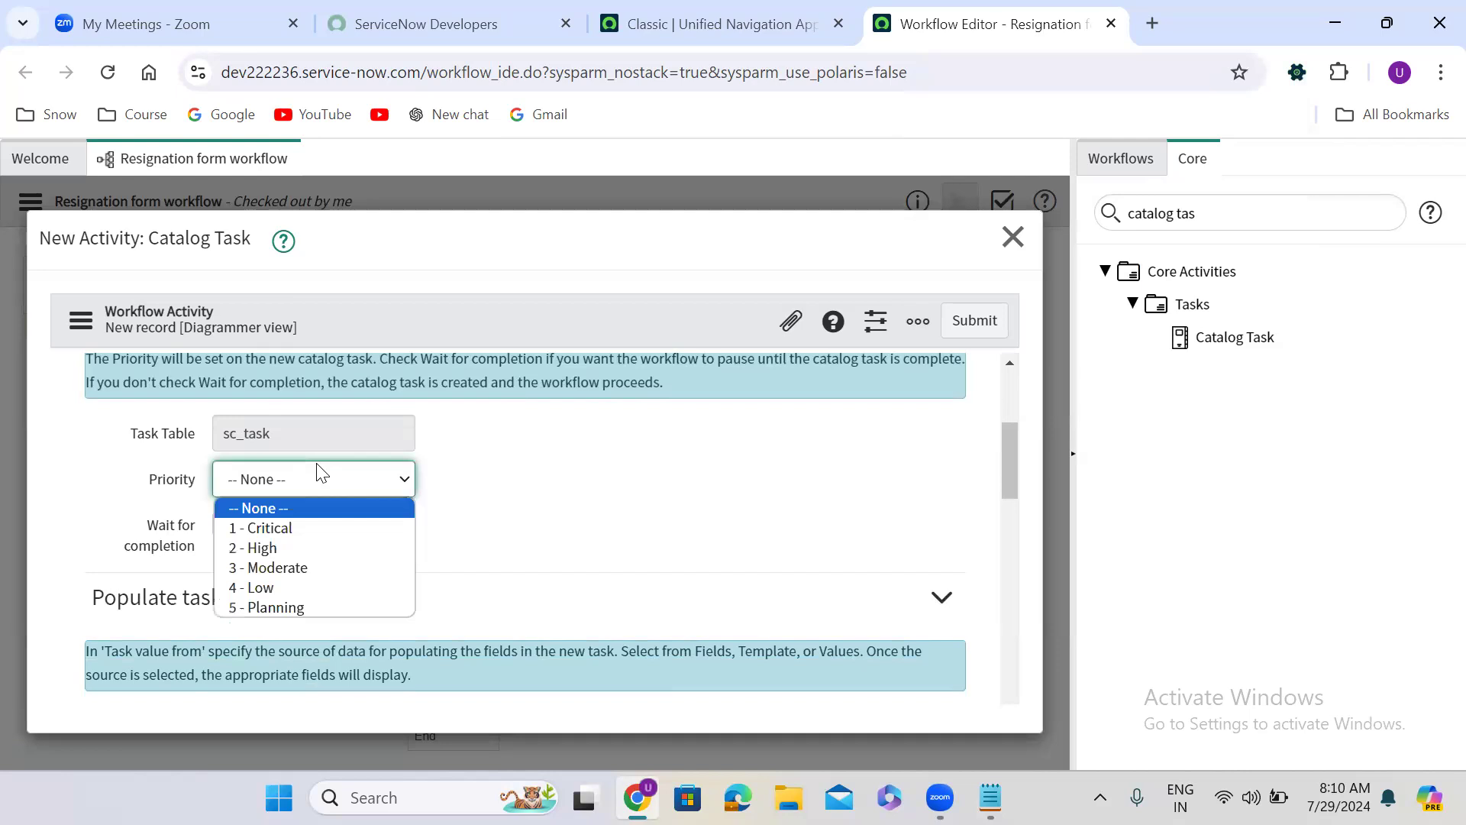
click(300, 567)
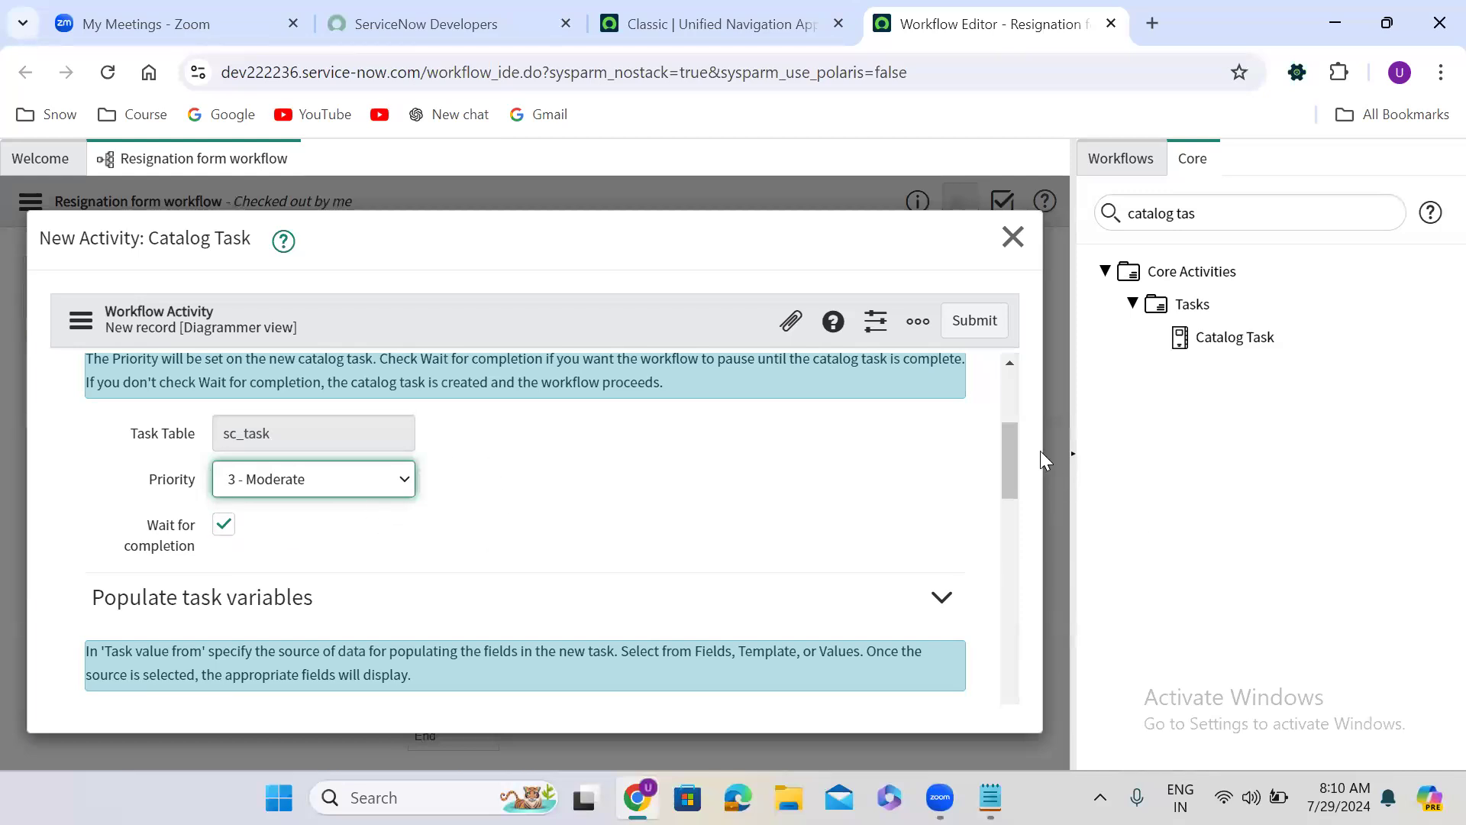
Enter "Laptop return task" as the catalog task's short description.
drag(1015, 438, 1011, 501)
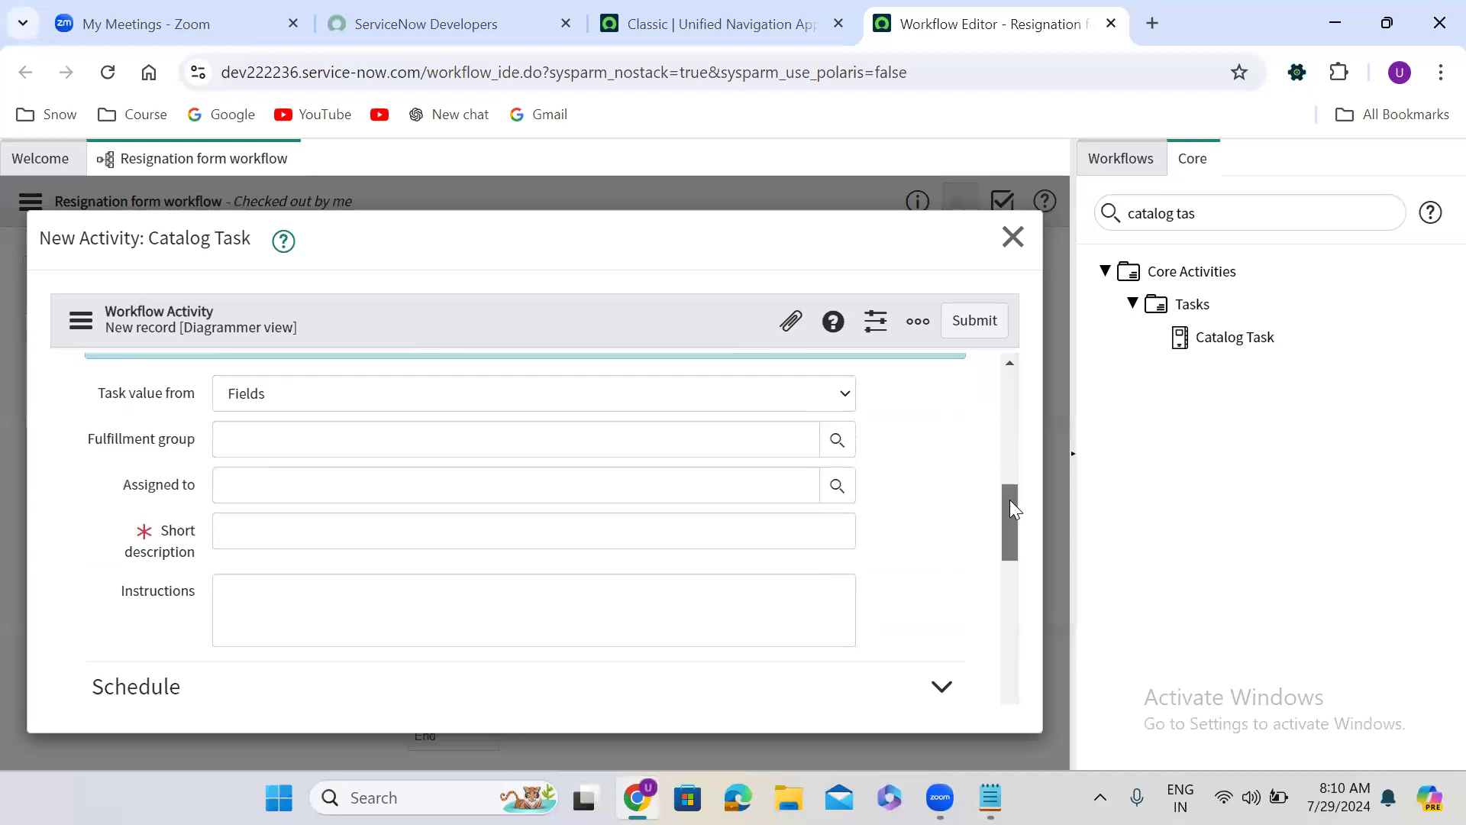
click(253, 532)
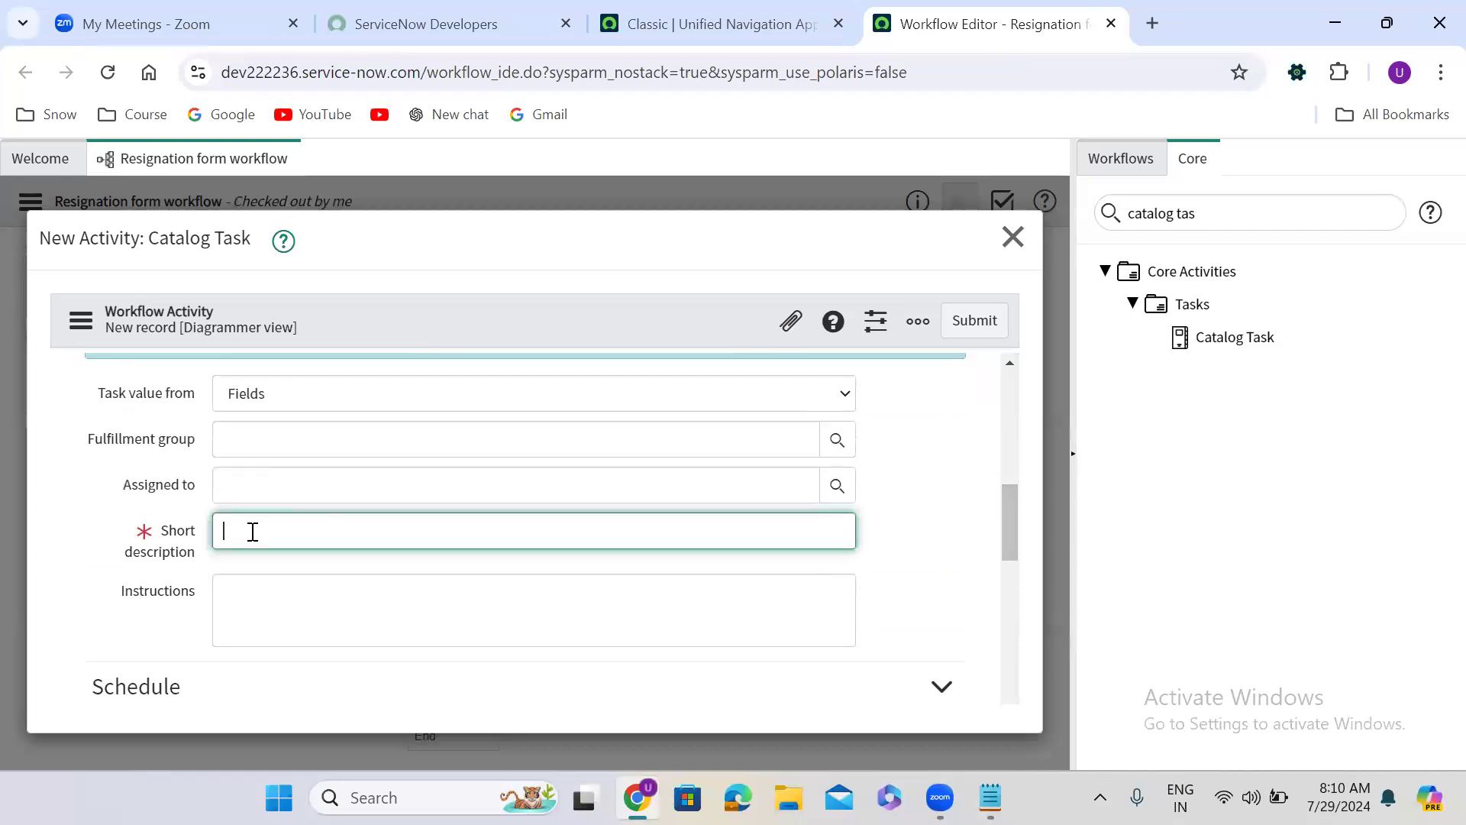
text(Laptop return tasl)
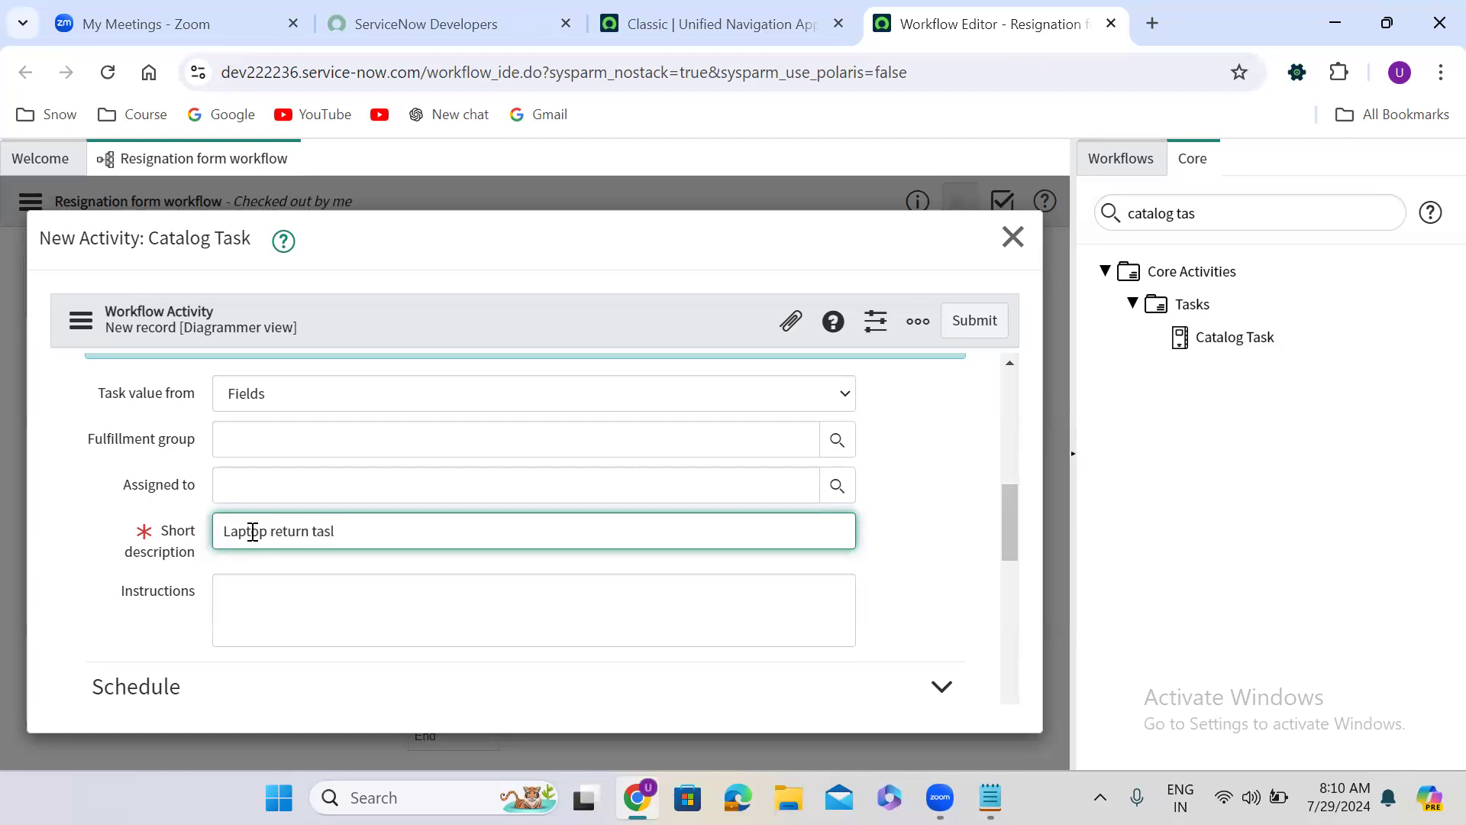
click(141, 640)
click(390, 539)
key(BackSpace)
Set the catalog task's fulfillment group to ATF Service Level Management Group.
click(300, 440)
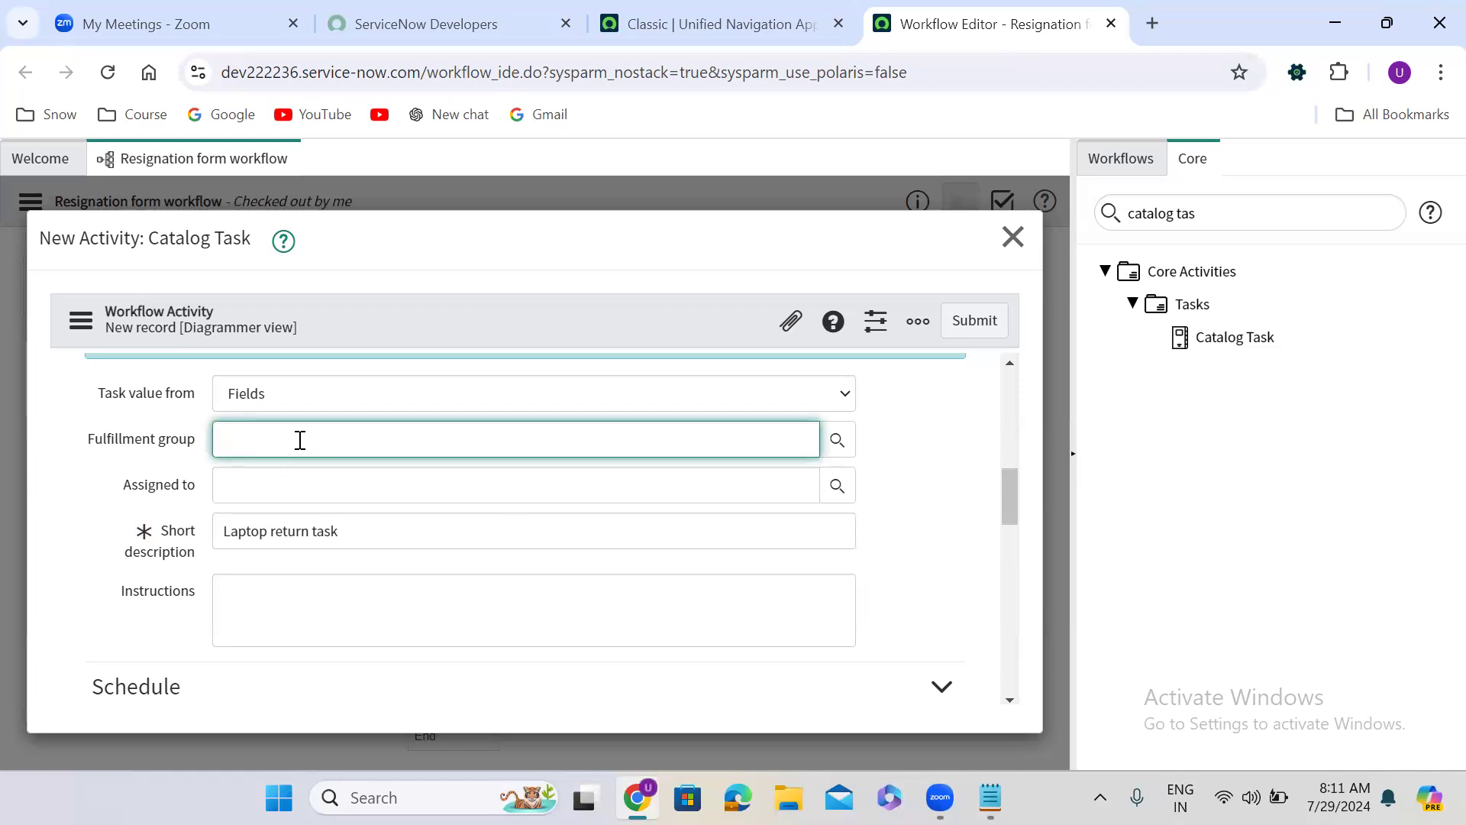
text(**)
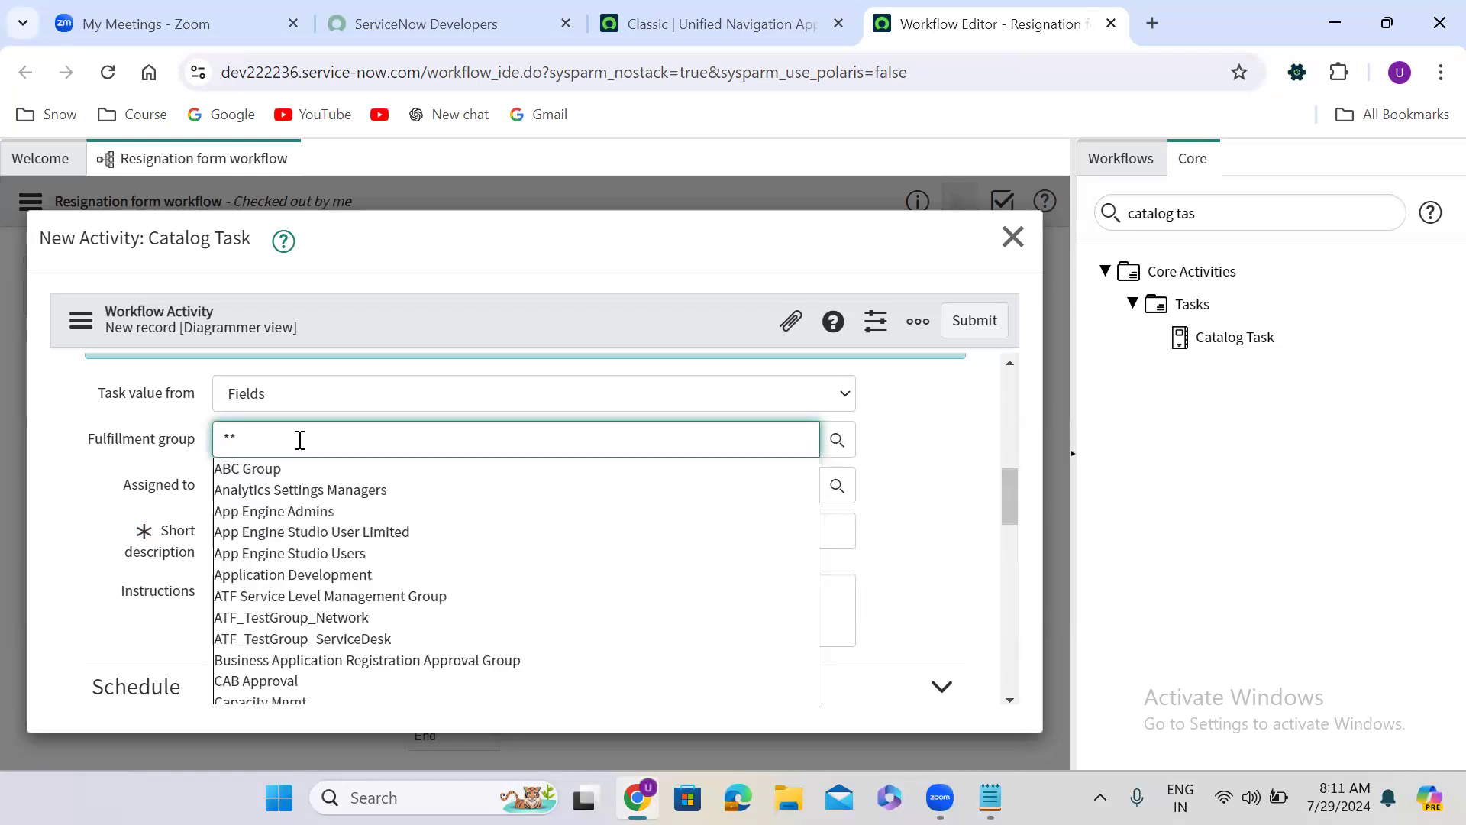
click(328, 599)
click(884, 573)
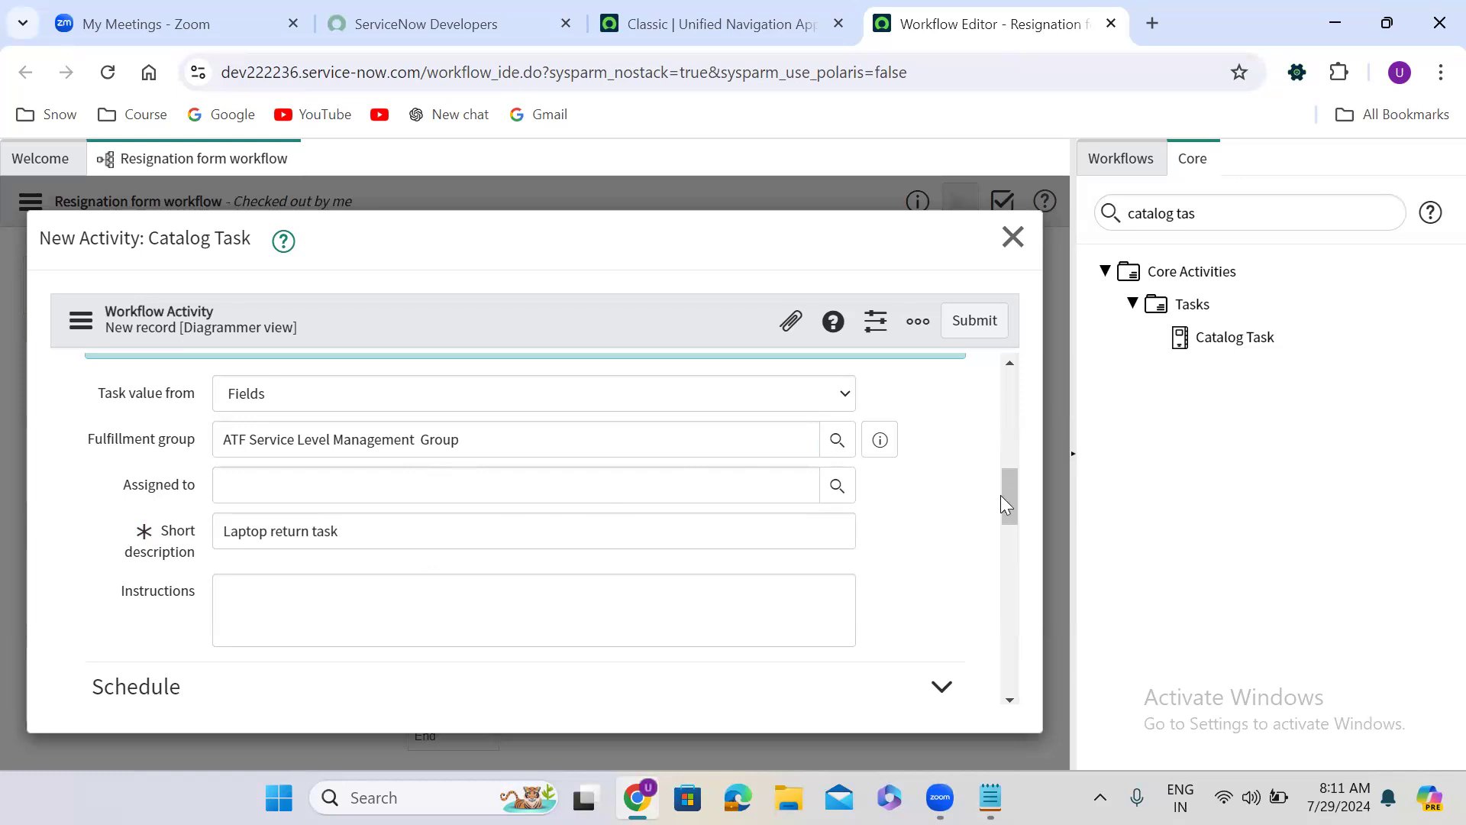
Add the requested_by variable to the selected variables on the catalog task form.
drag(1011, 495, 1010, 609)
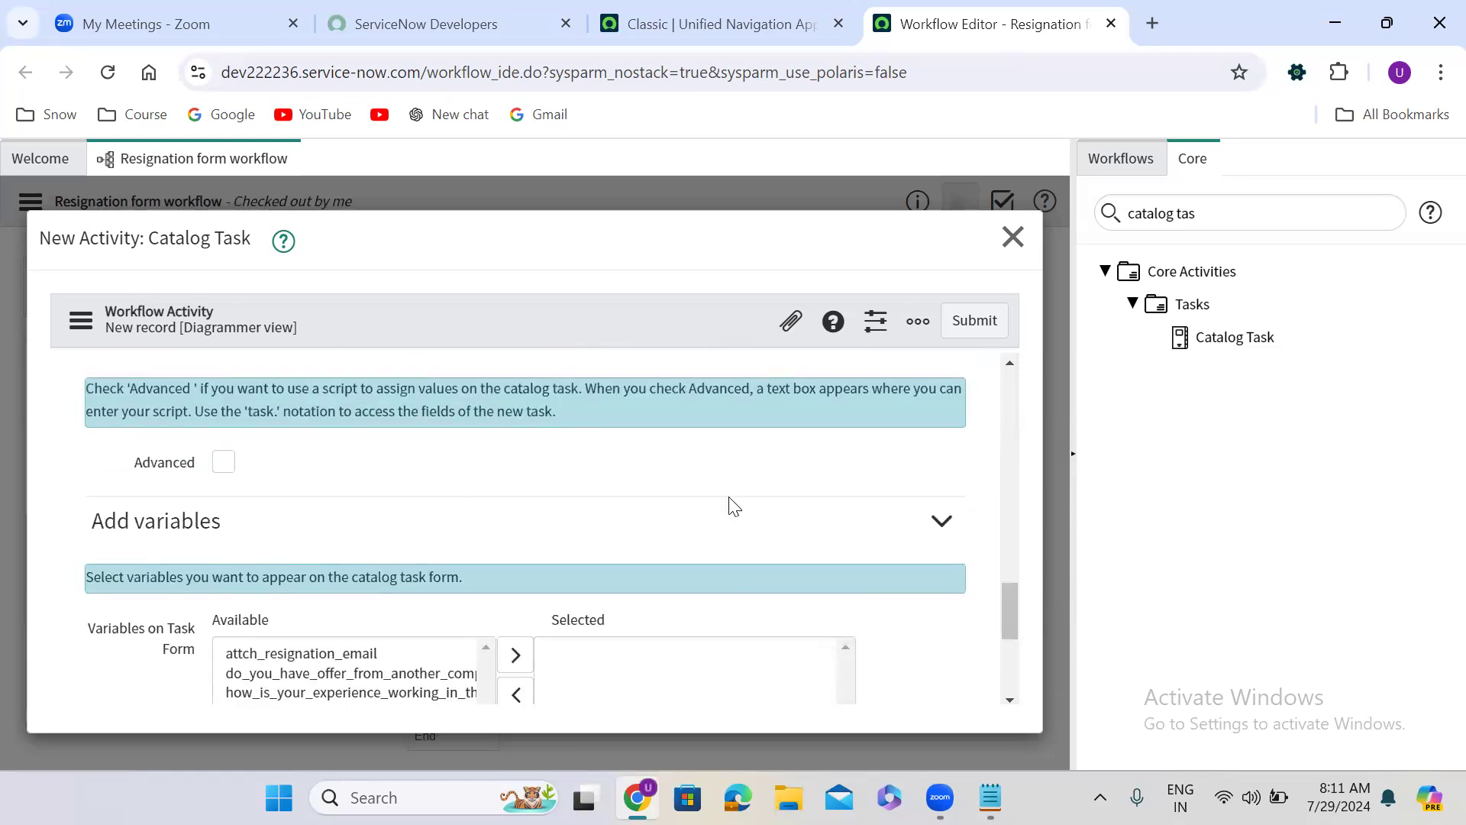
scroll(1008, 601, down, 3)
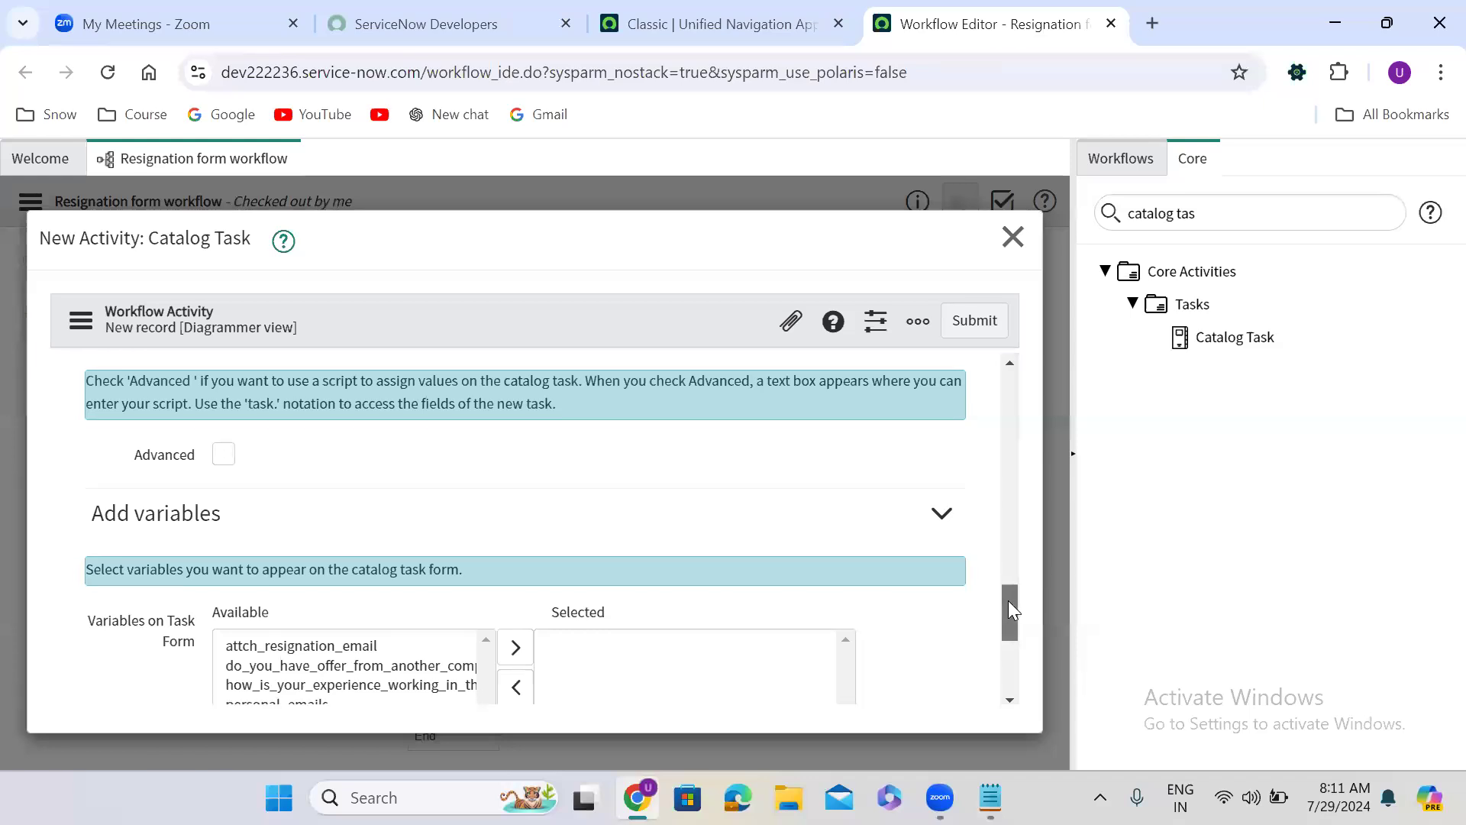
scroll(1013, 635, up, 1)
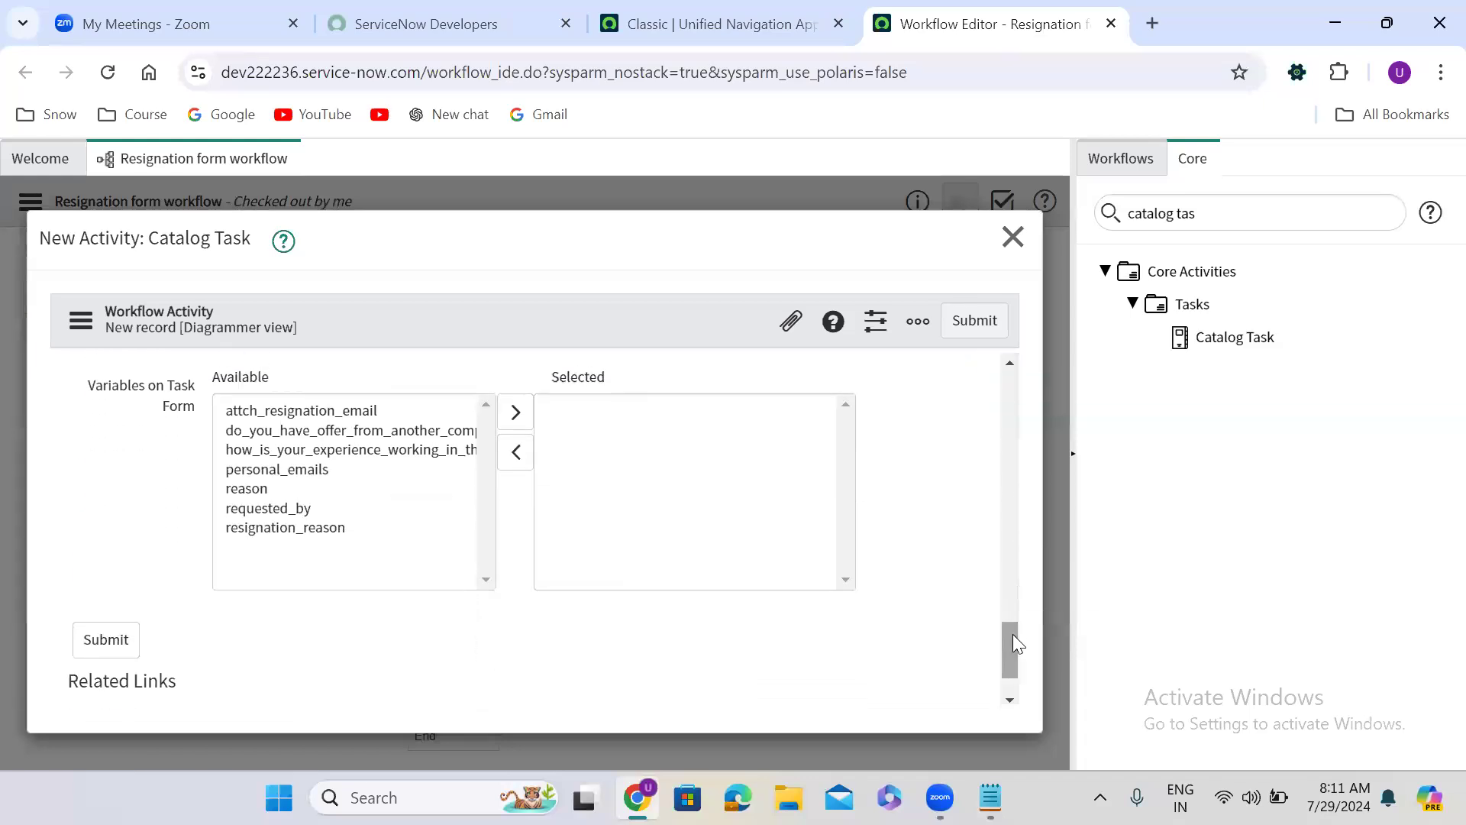
click(301, 470)
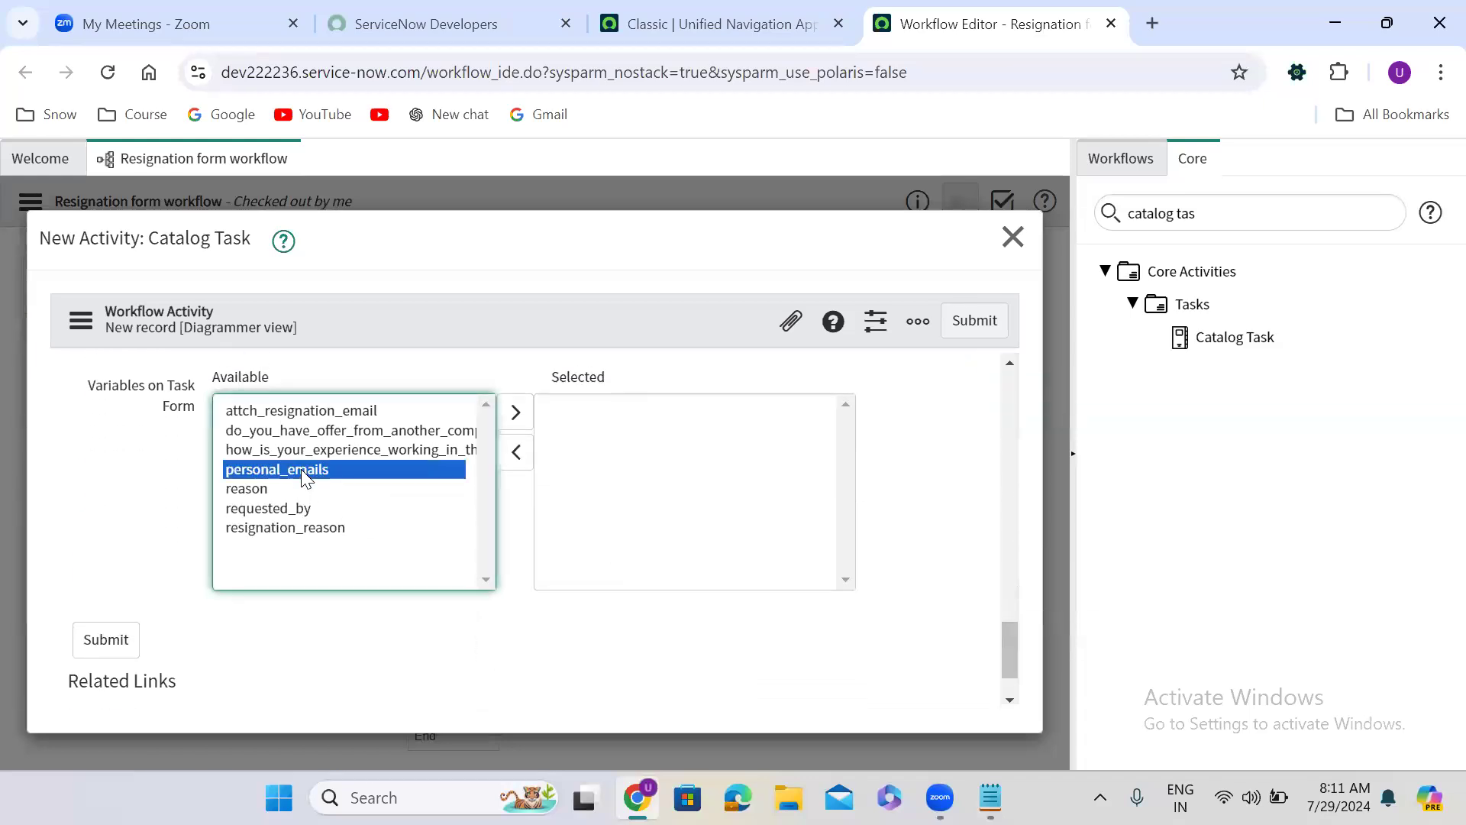
click(304, 509)
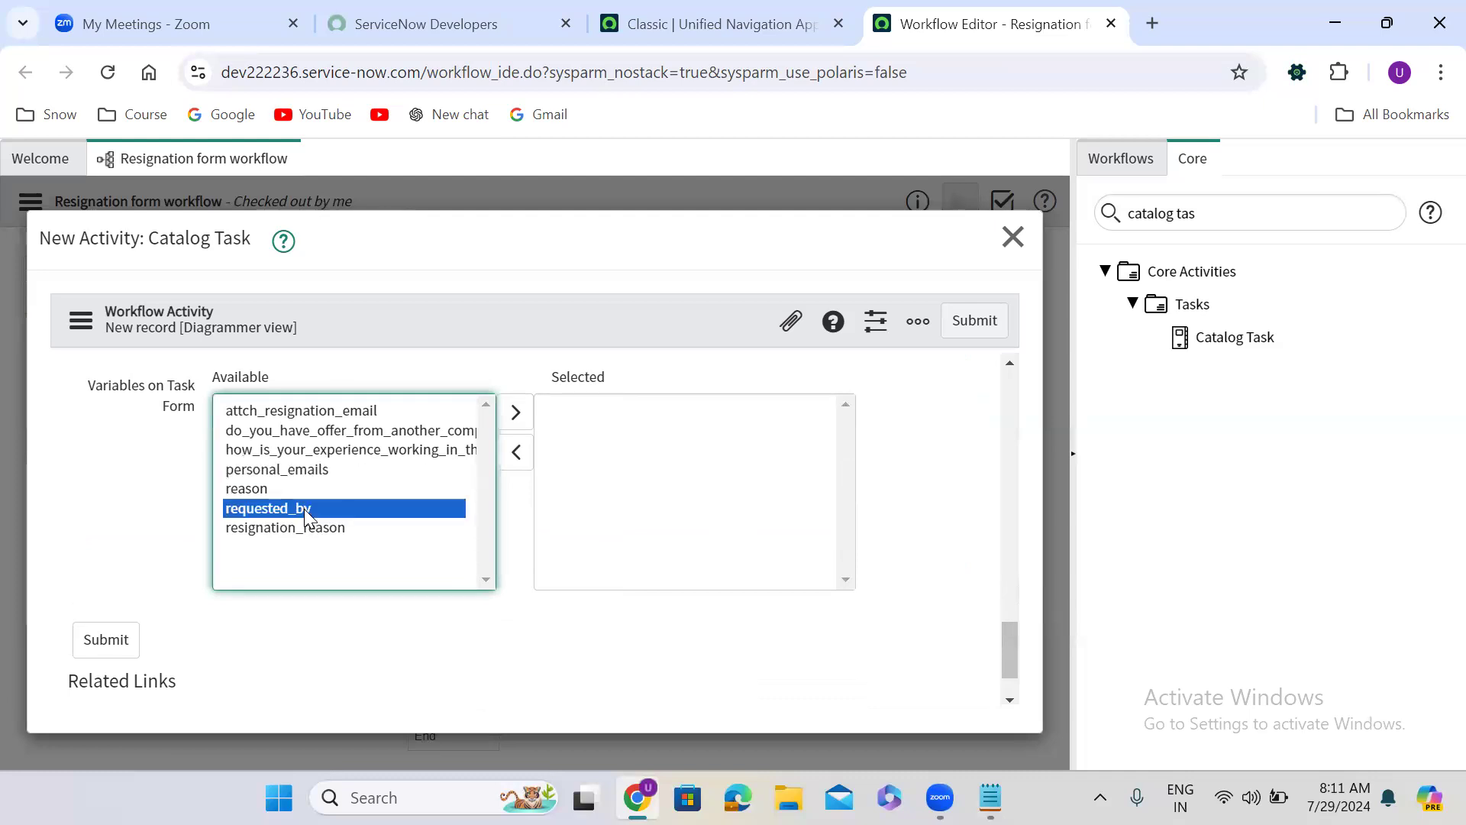
click(507, 416)
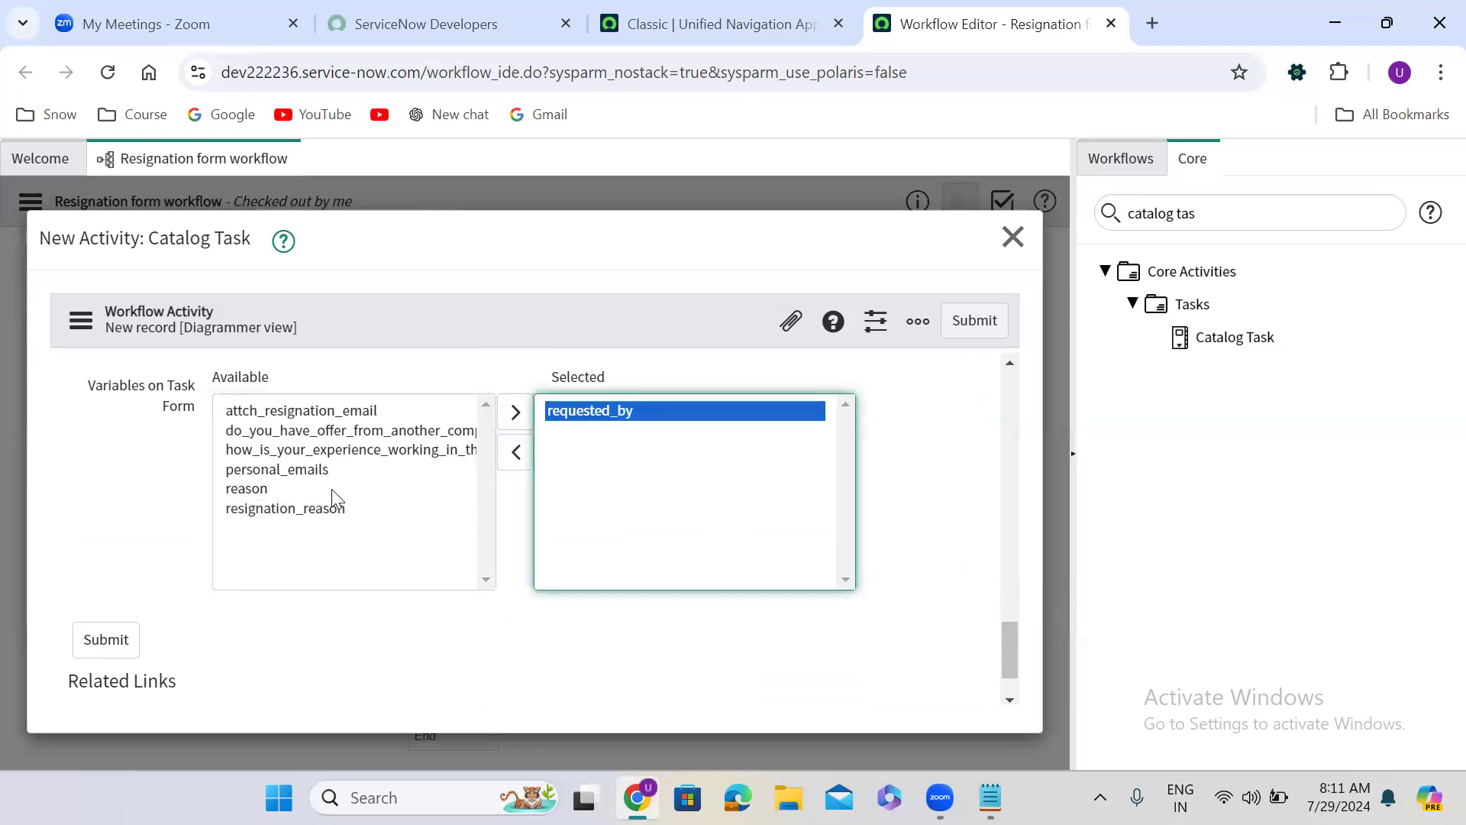
Add all remaining available variables to the catalog task form and submit the new activity.
double_click(352, 453)
double_click(349, 430)
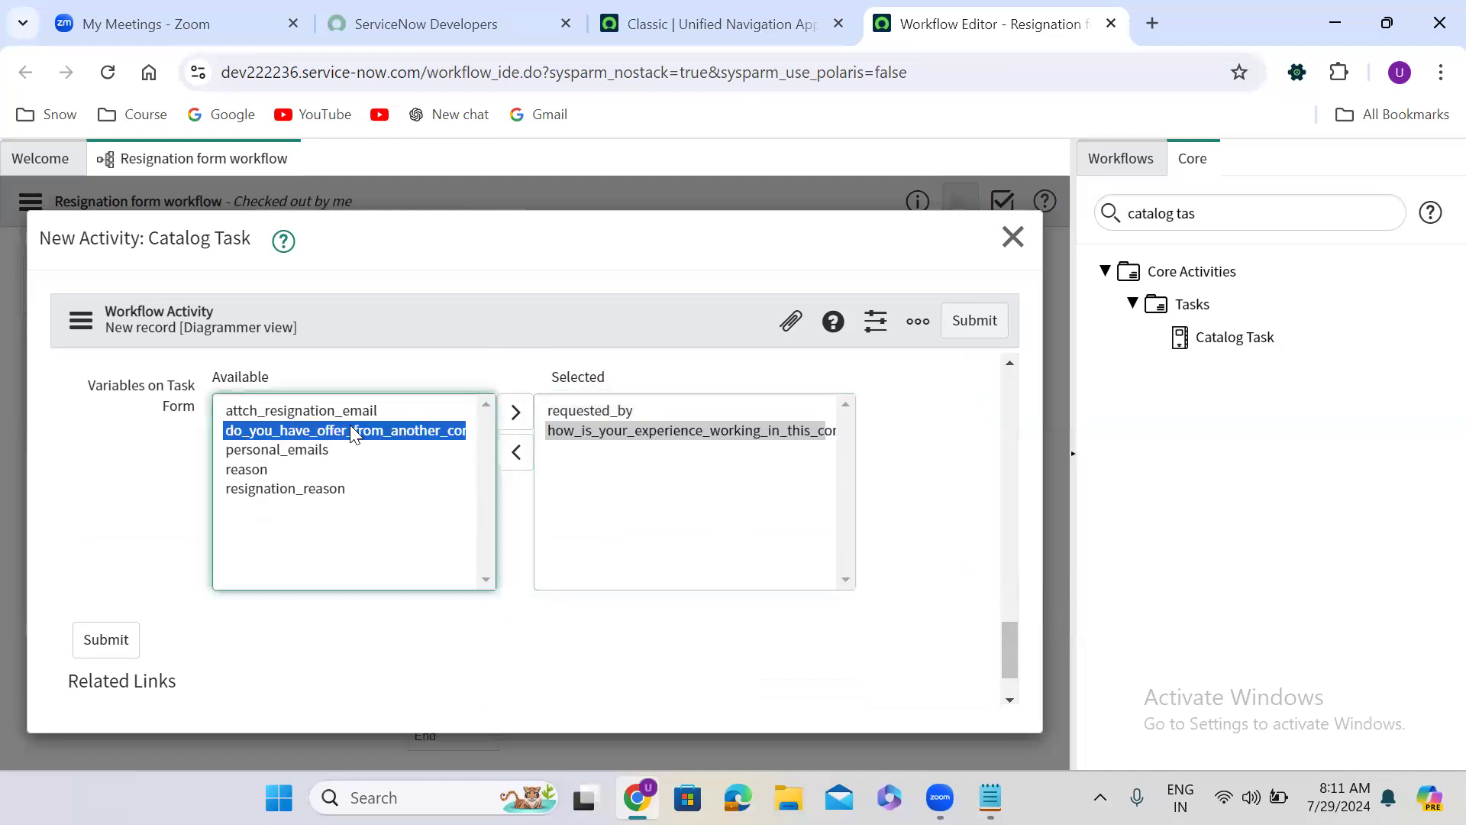
double_click(318, 471)
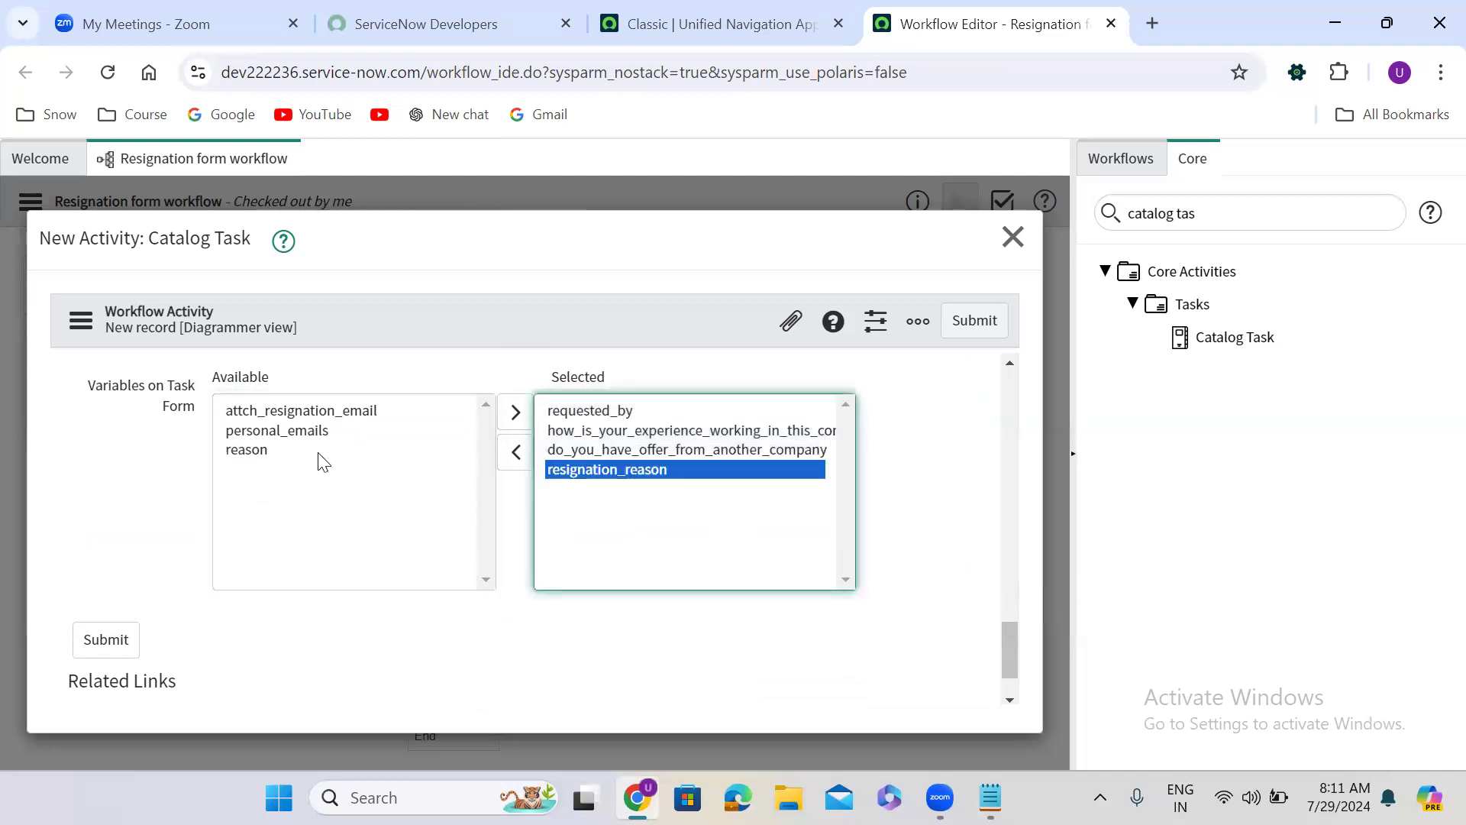
double_click(309, 431)
double_click(305, 428)
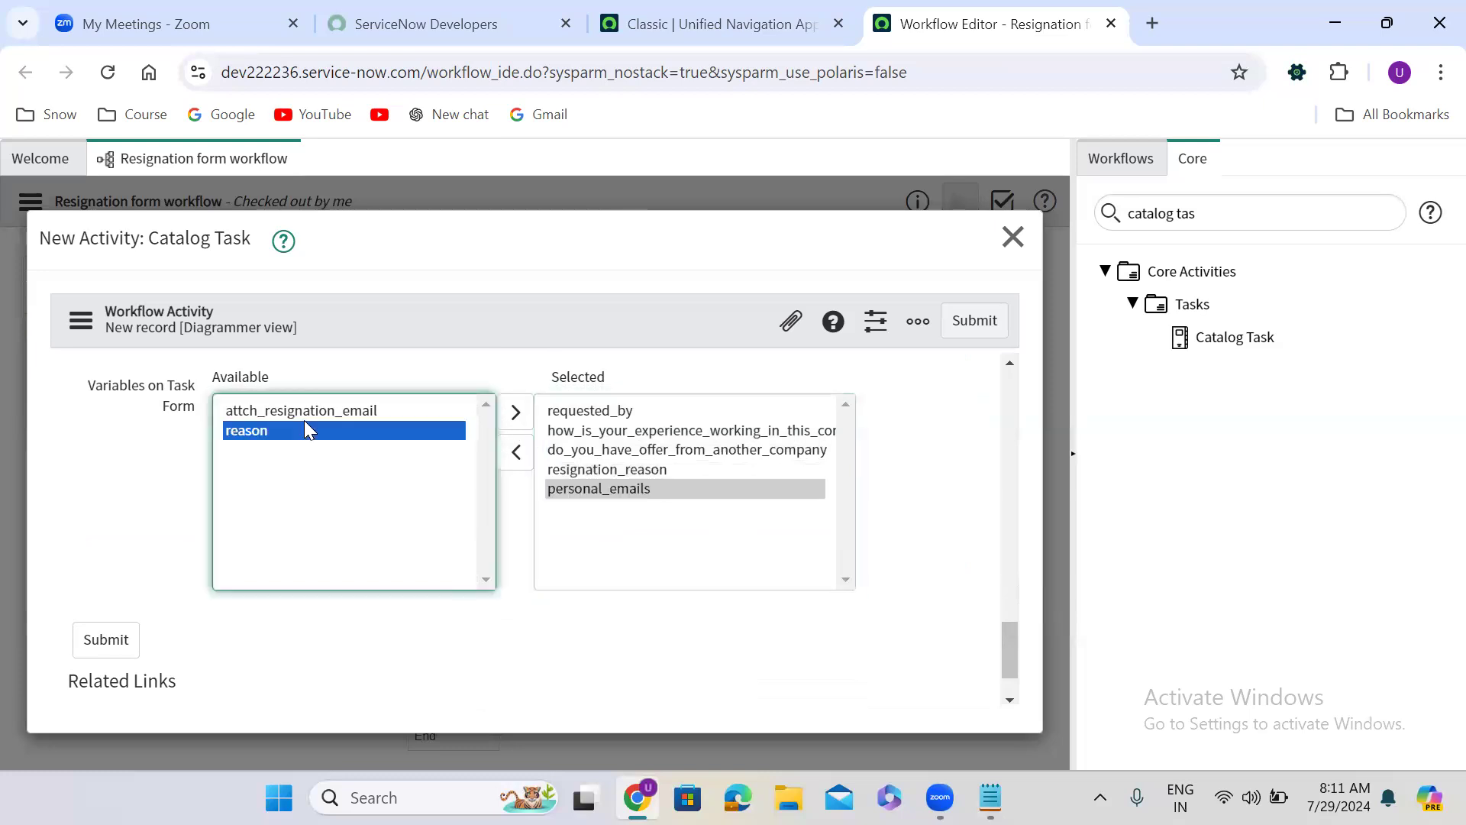
click(304, 413)
double_click(304, 411)
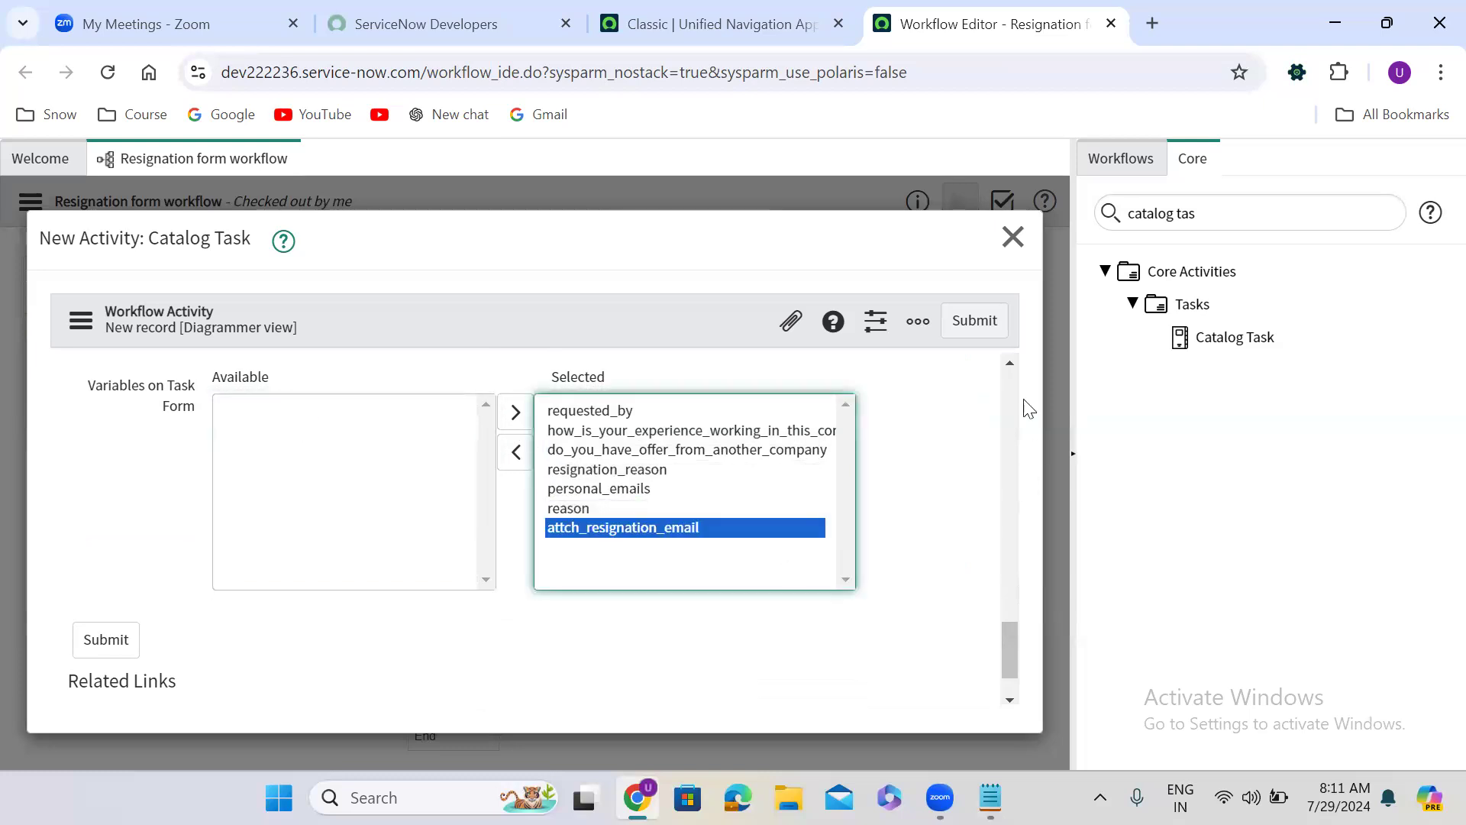
click(970, 322)
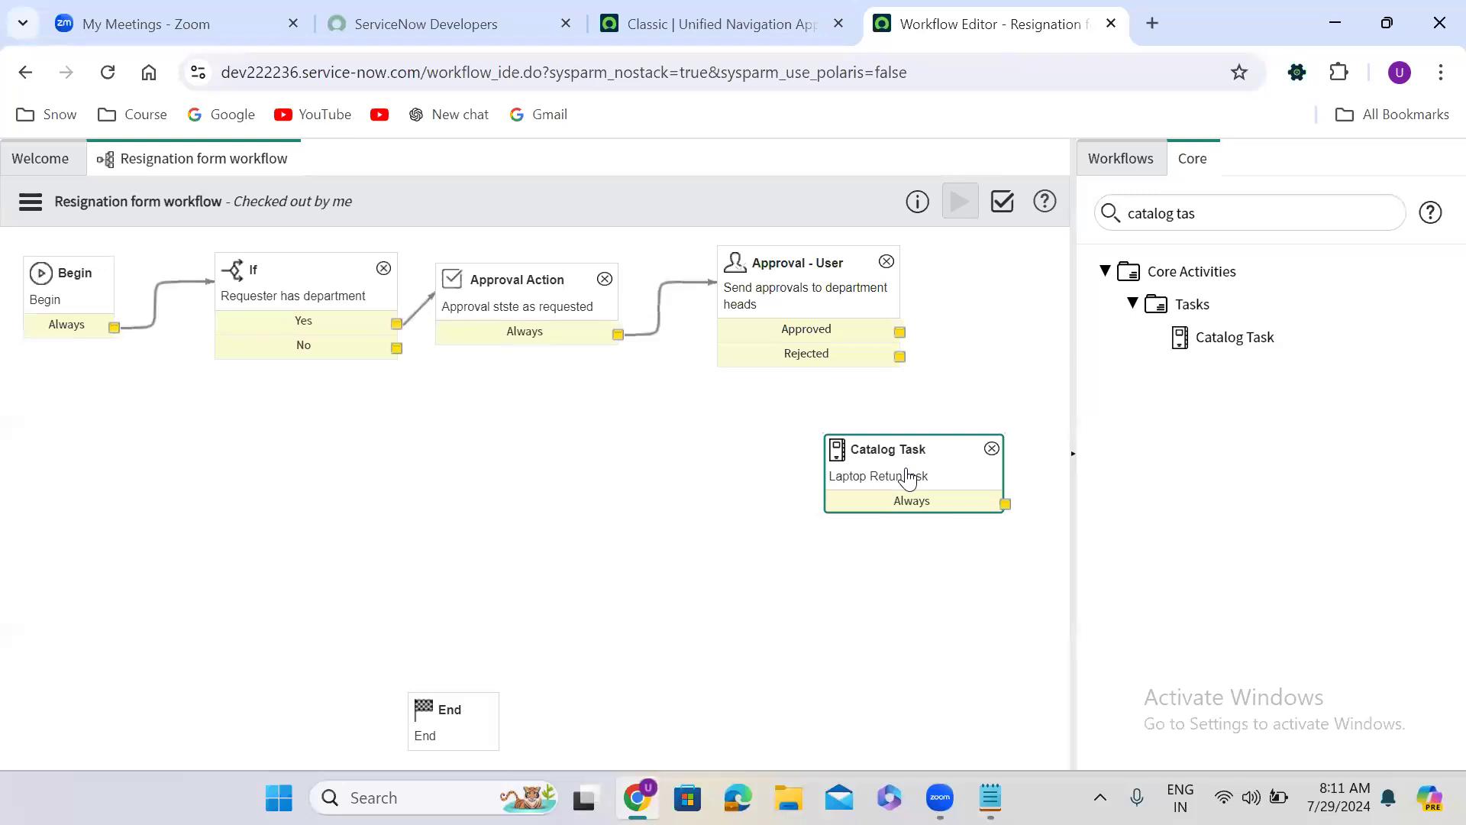
Reopen the Laptop Retun task activity's properties and enable its advanced script.
double_click(897, 479)
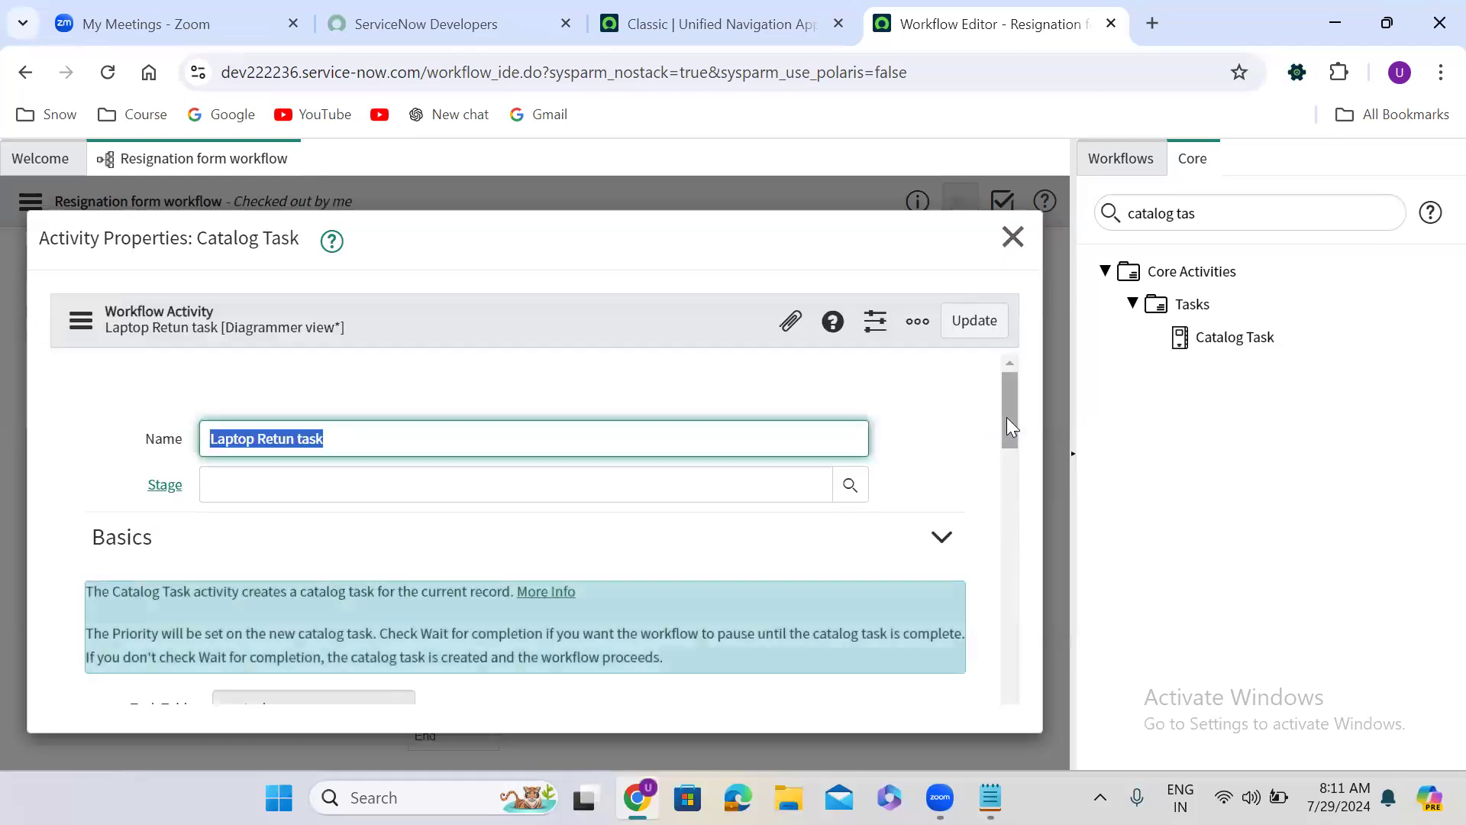
drag(1010, 407, 1001, 658)
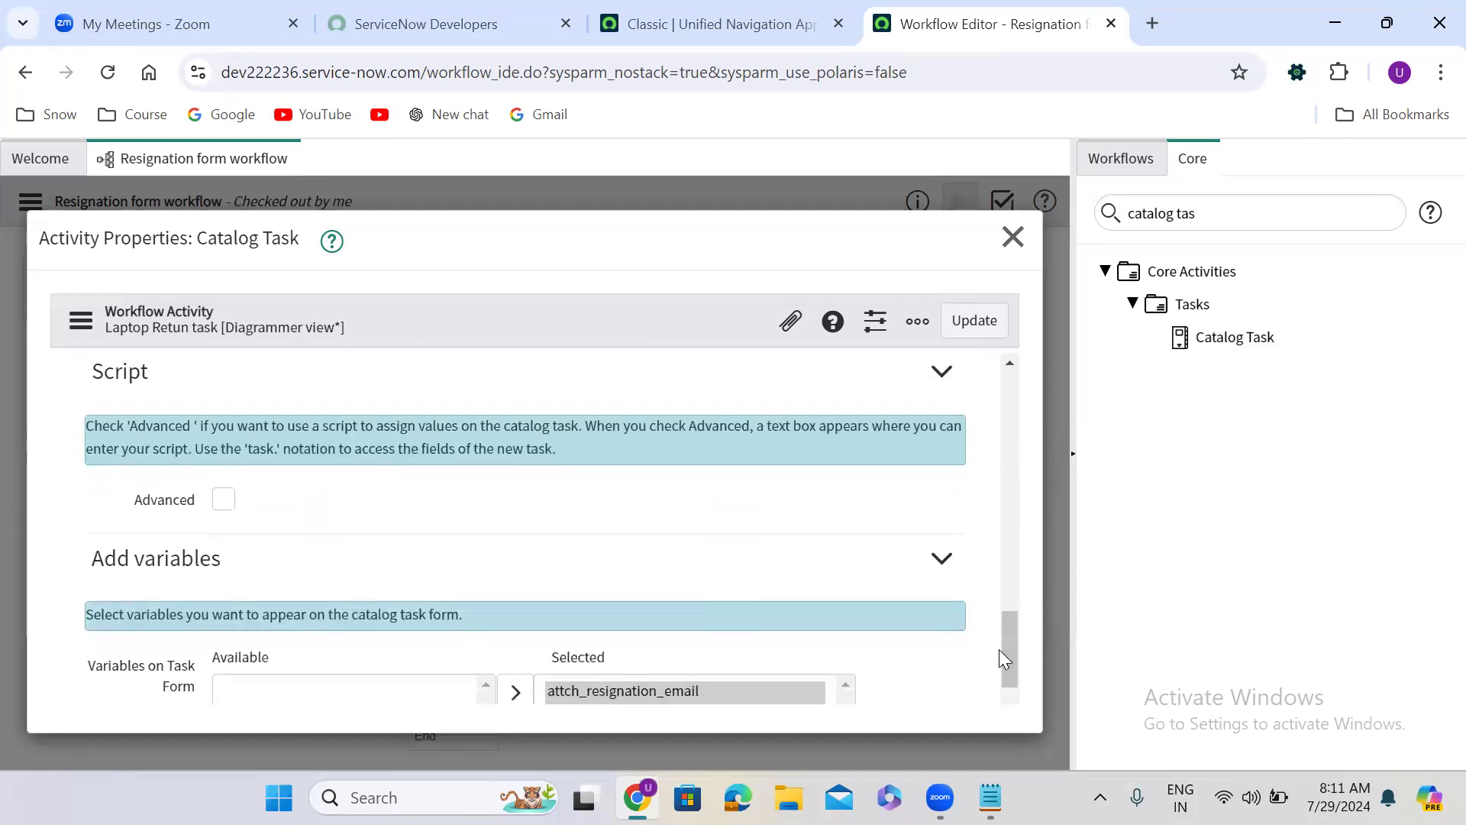
click(224, 499)
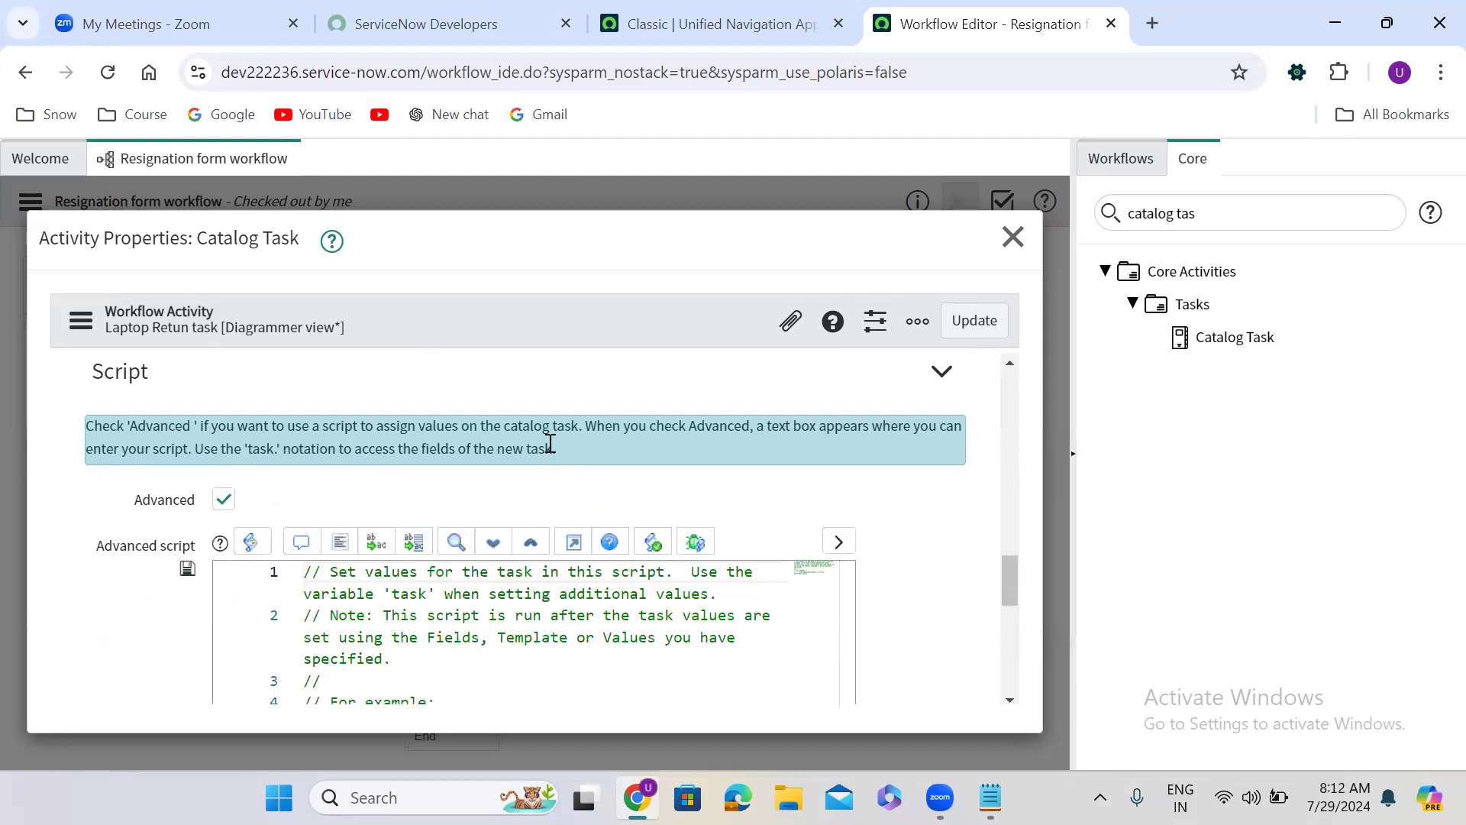
Examine the catalog task's table name, its completion settings and the example comments in the advanced script.
scroll(548, 442, up, 1)
scroll(548, 449, up, 6)
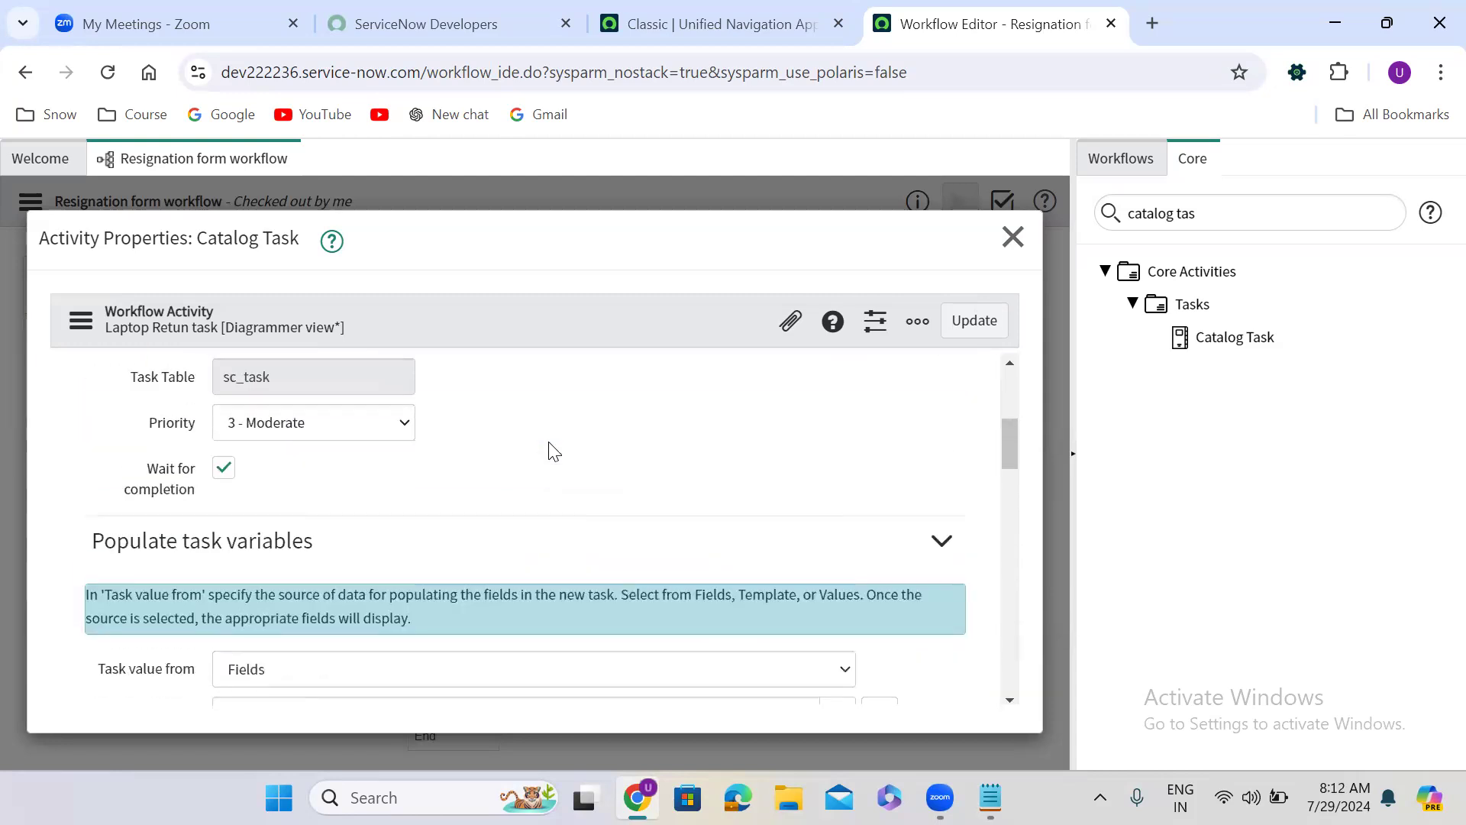
double_click(238, 423)
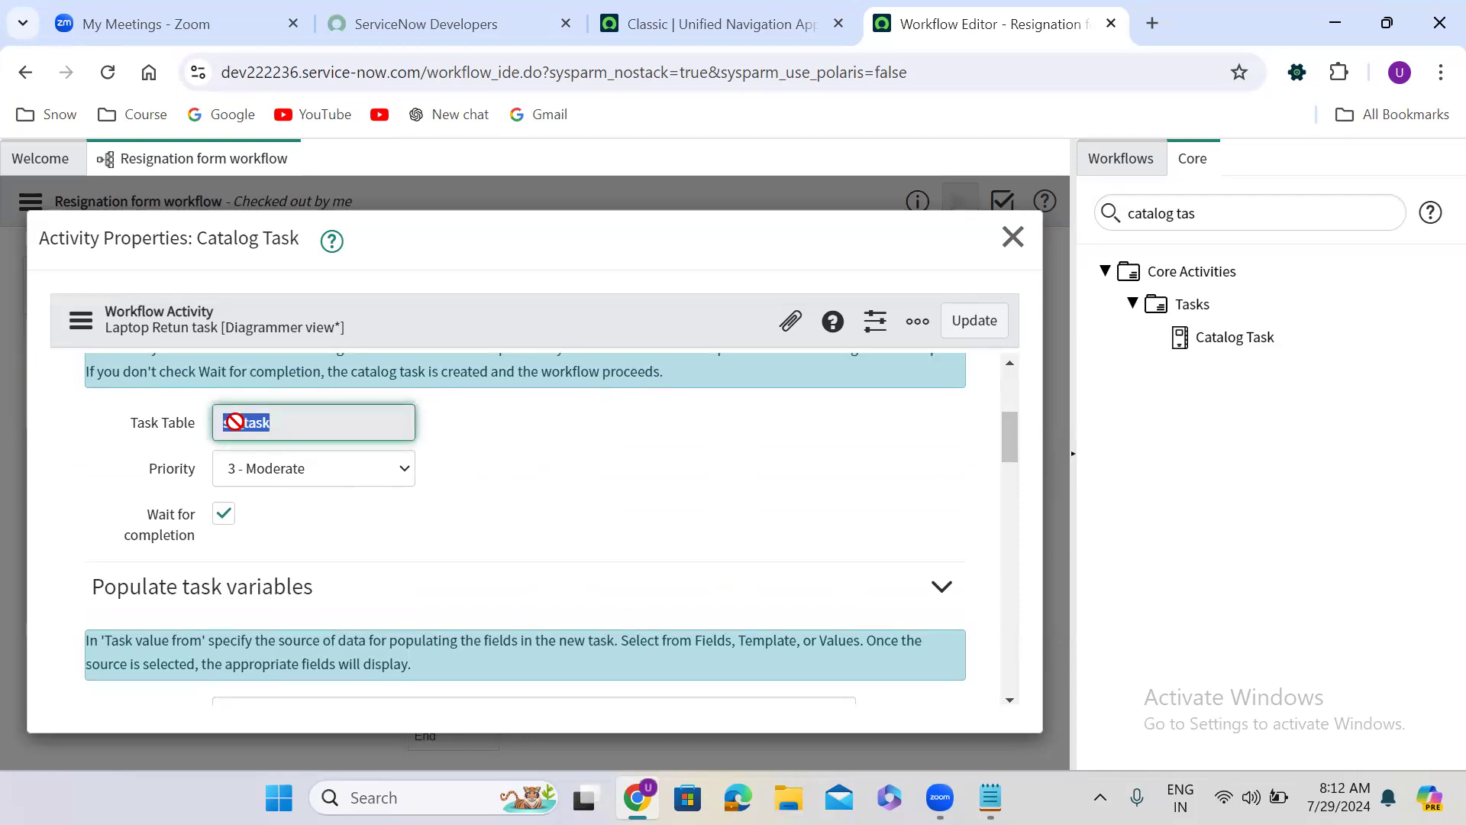
drag(263, 428, 365, 412)
click(633, 432)
scroll(633, 432, down, 1)
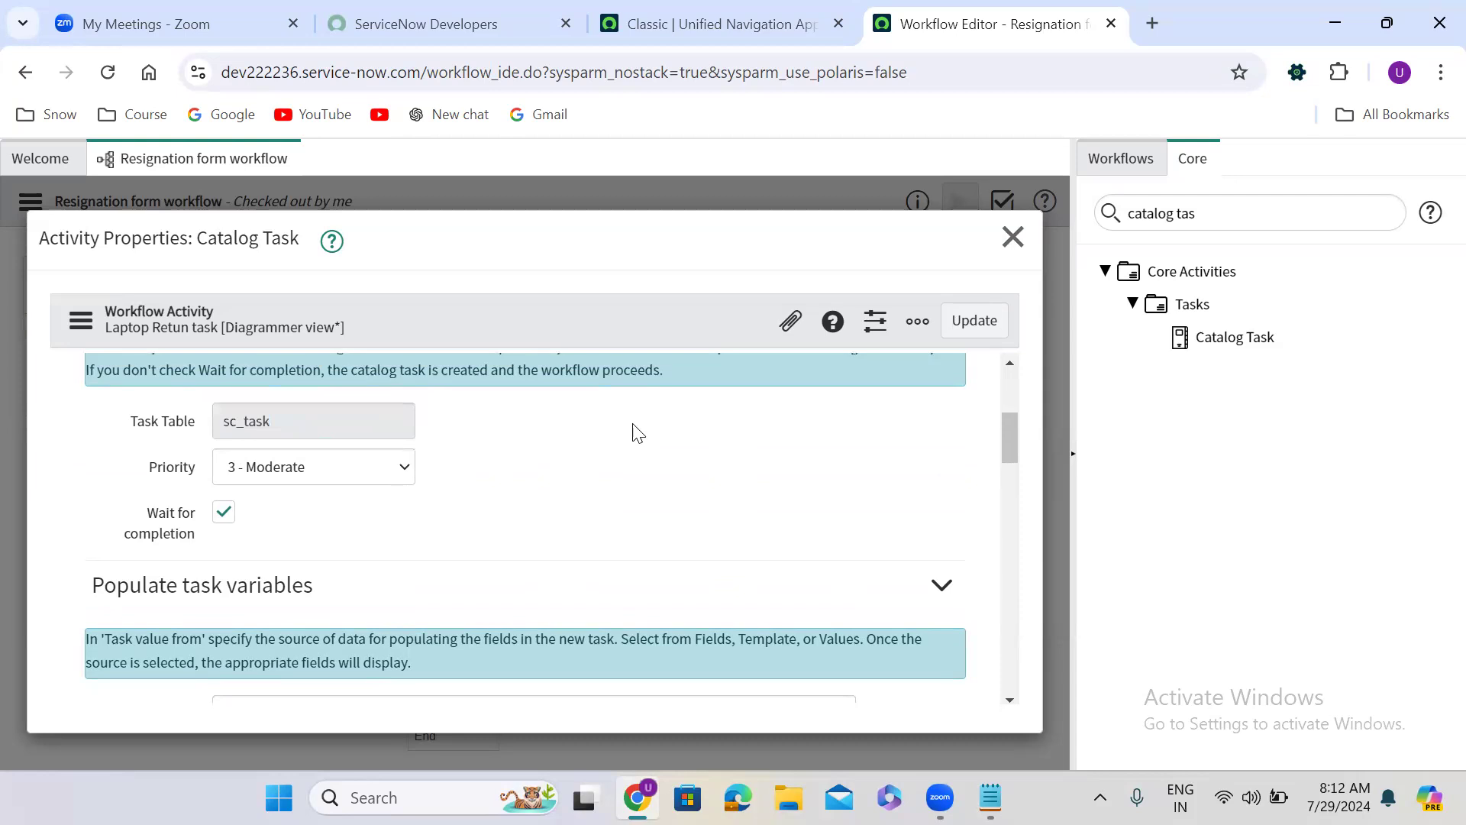
scroll(633, 433, down, 10)
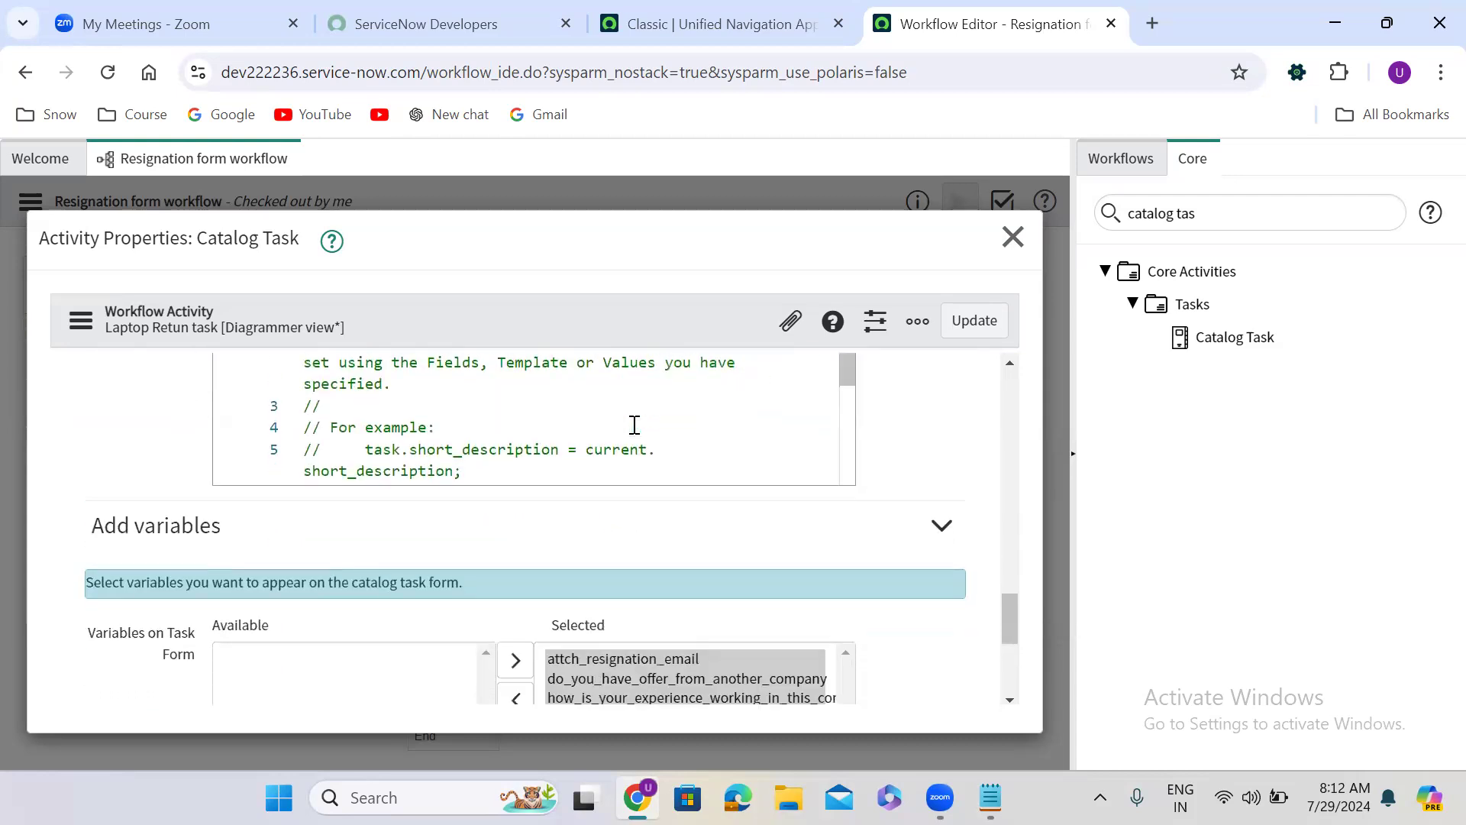
scroll(633, 429, up, 5)
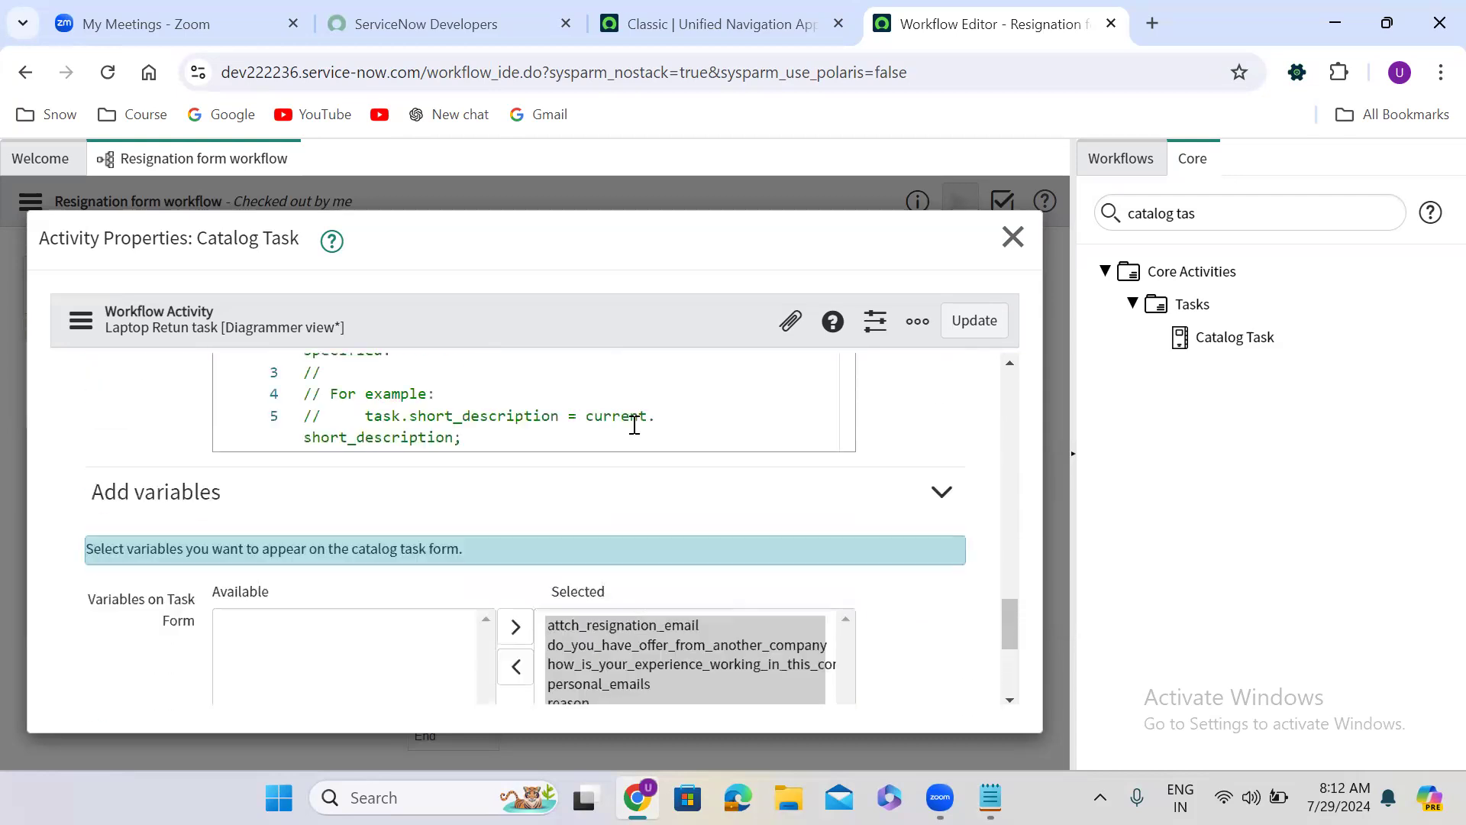
scroll(633, 431, up, 1)
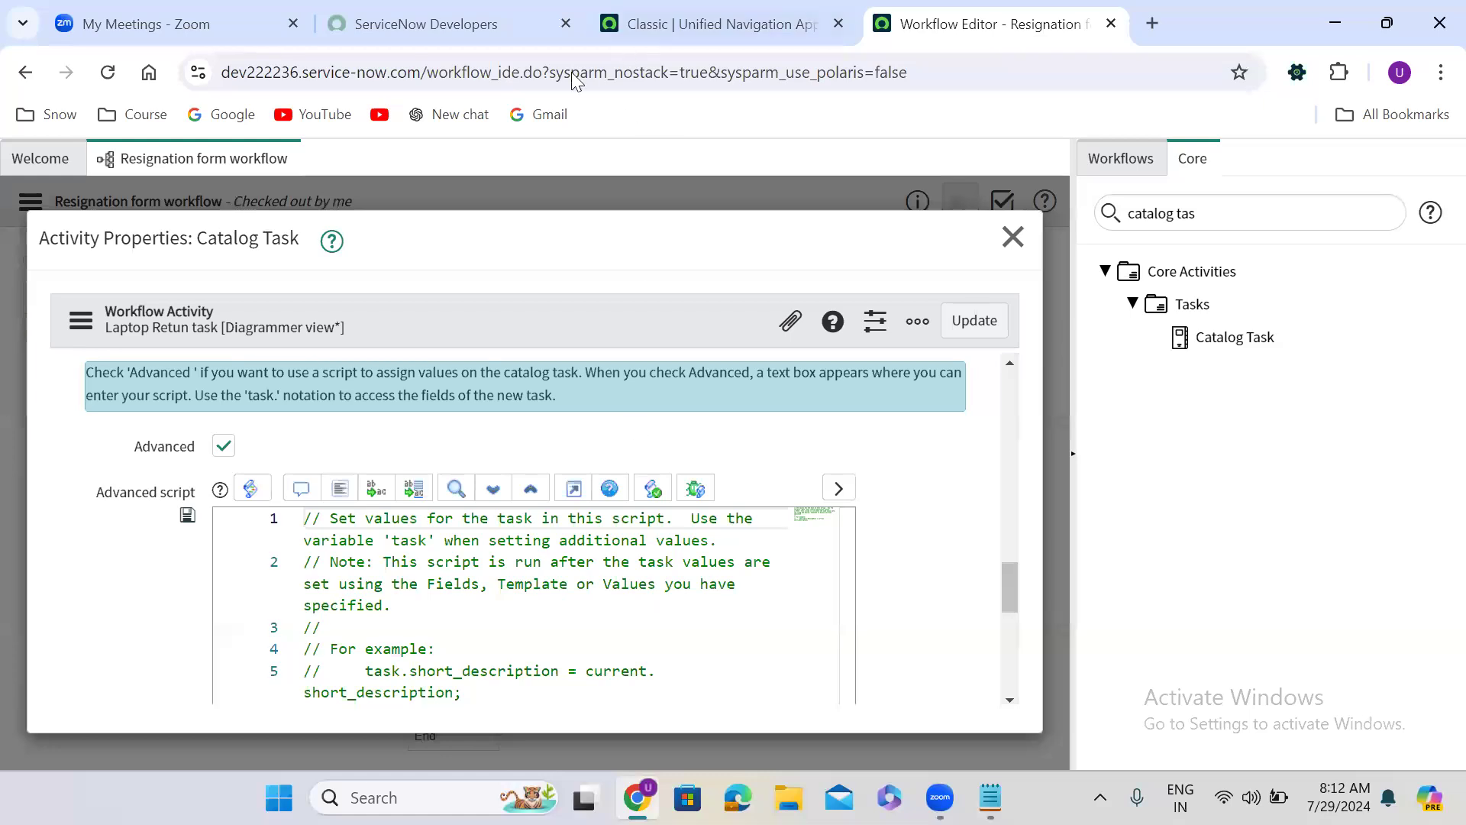
Open the sc_task.LIST table list from the main ServiceNow navigator and start a new catalog task record.
key(ctrl+shift+Tab)
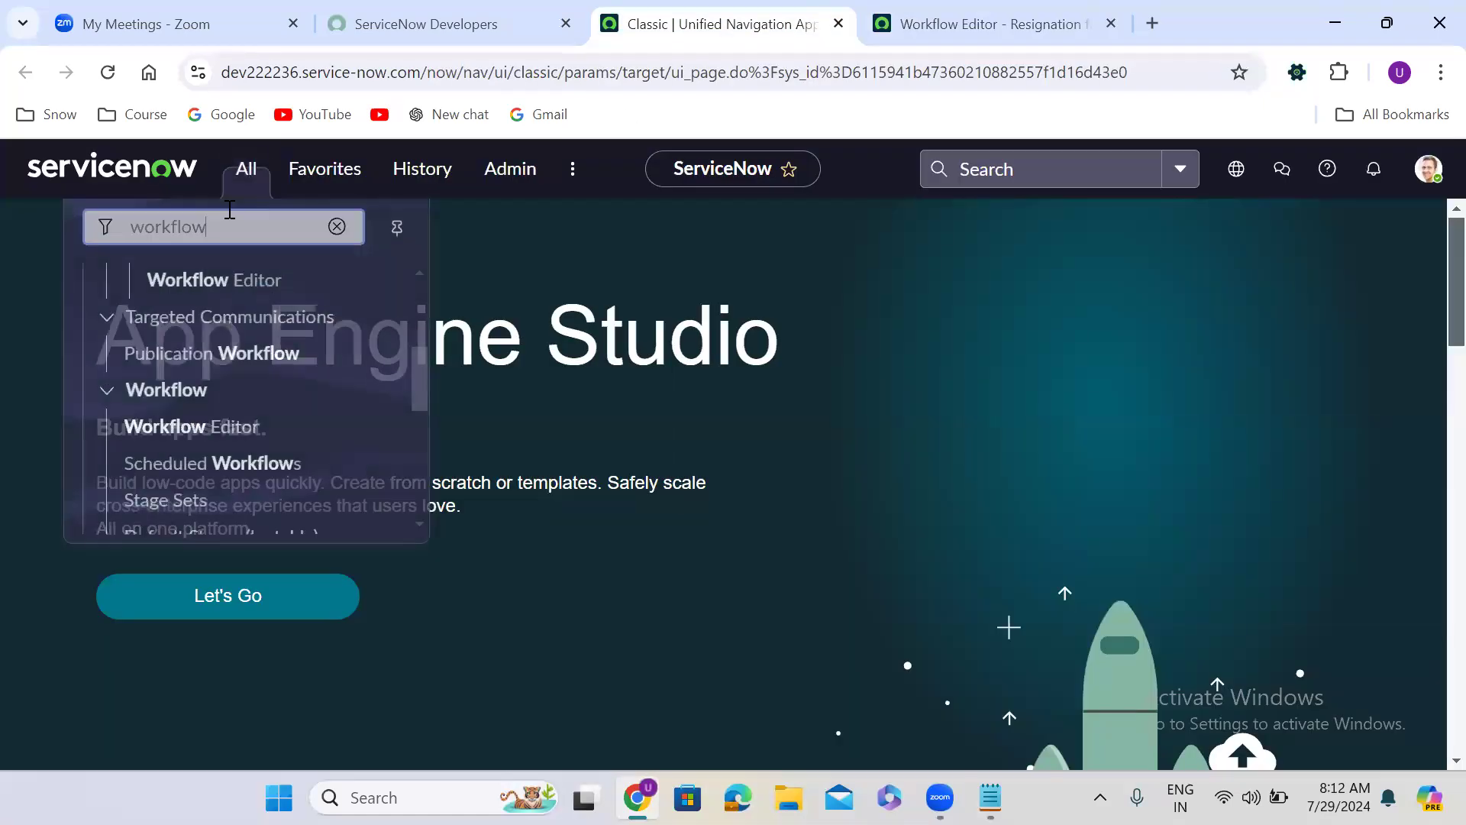
text(sc_)
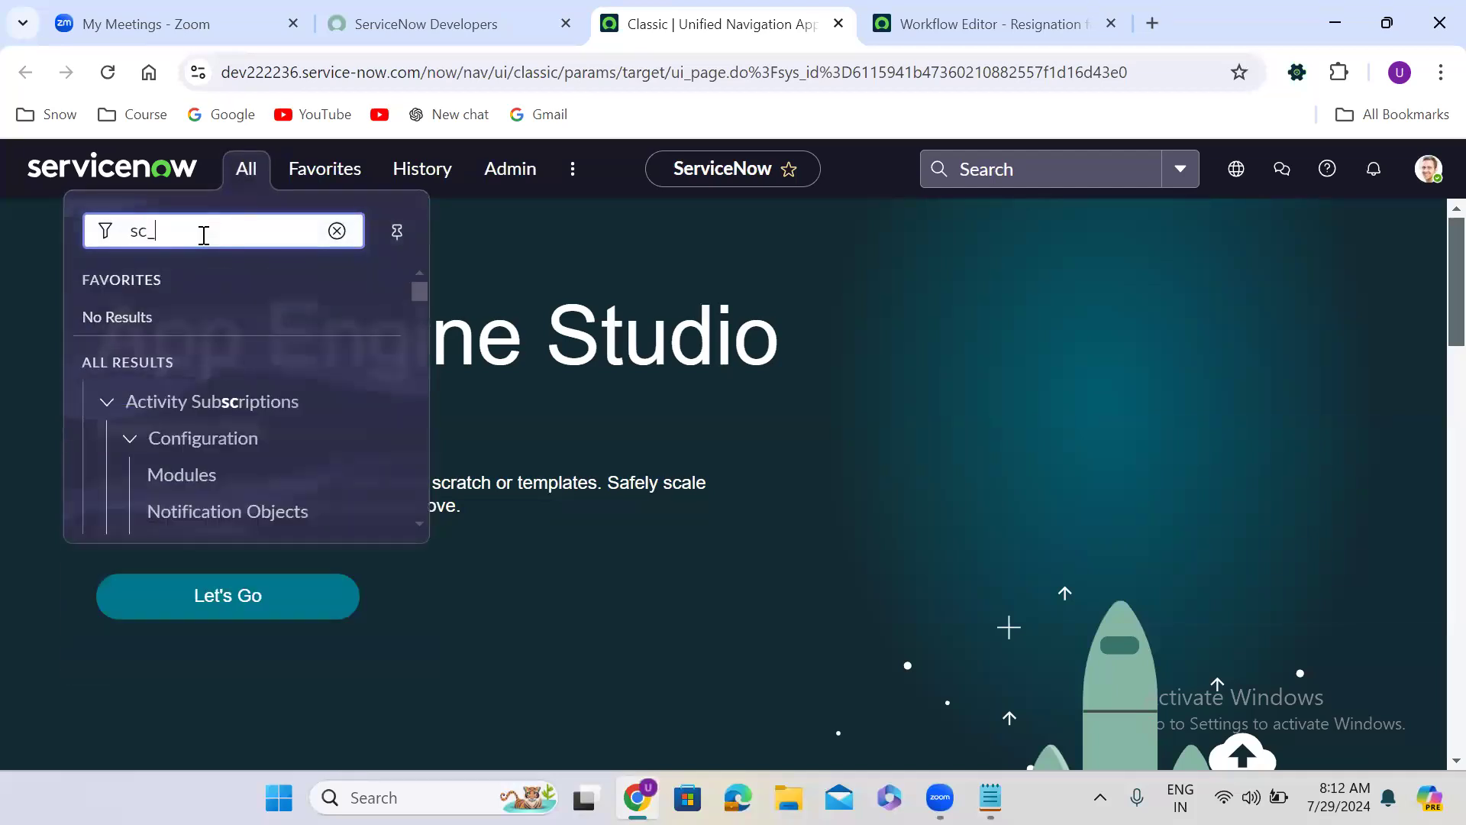
text(task)
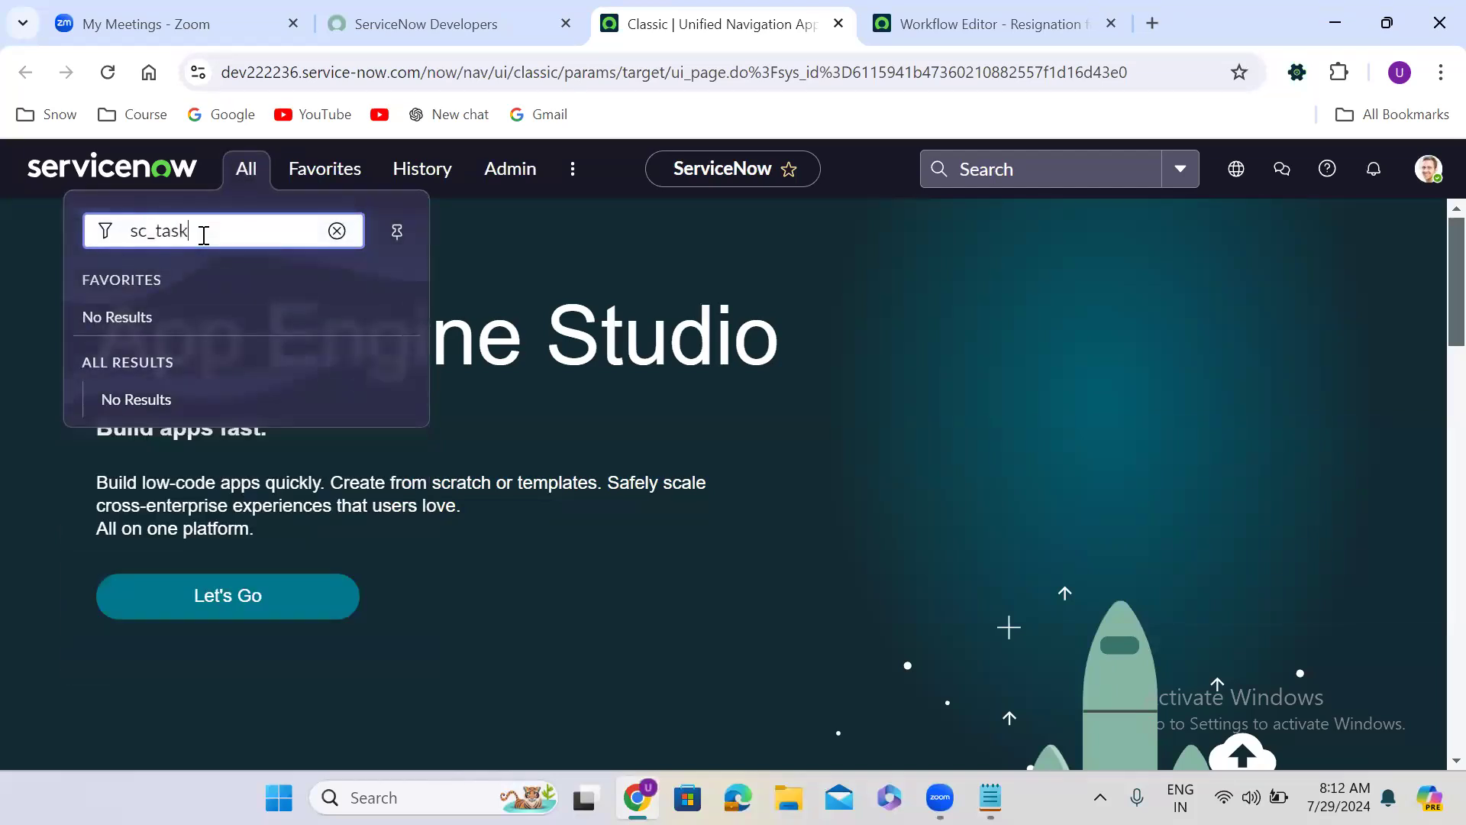
text(.LIST)
key(Return)
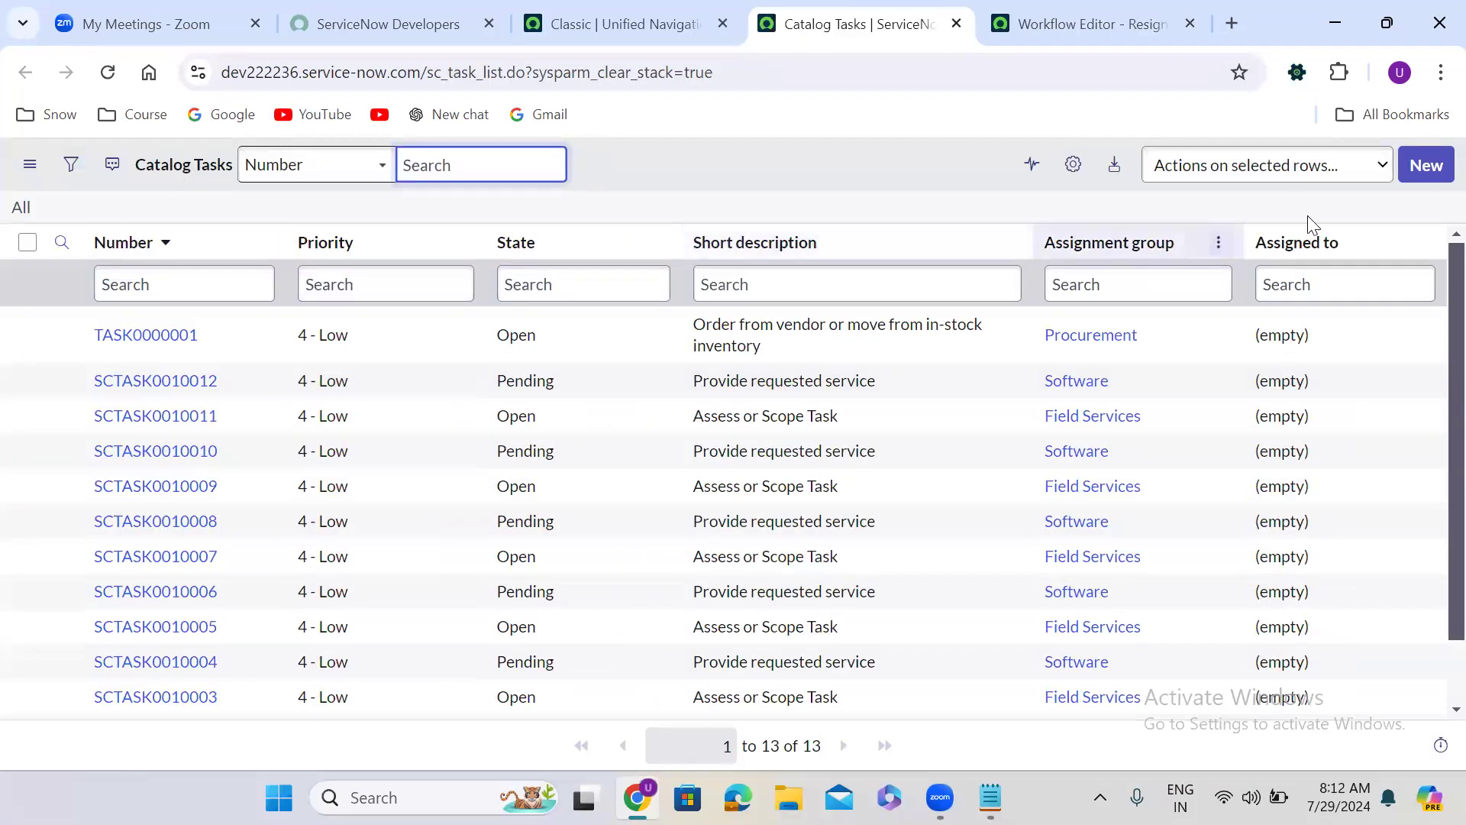
click(1433, 169)
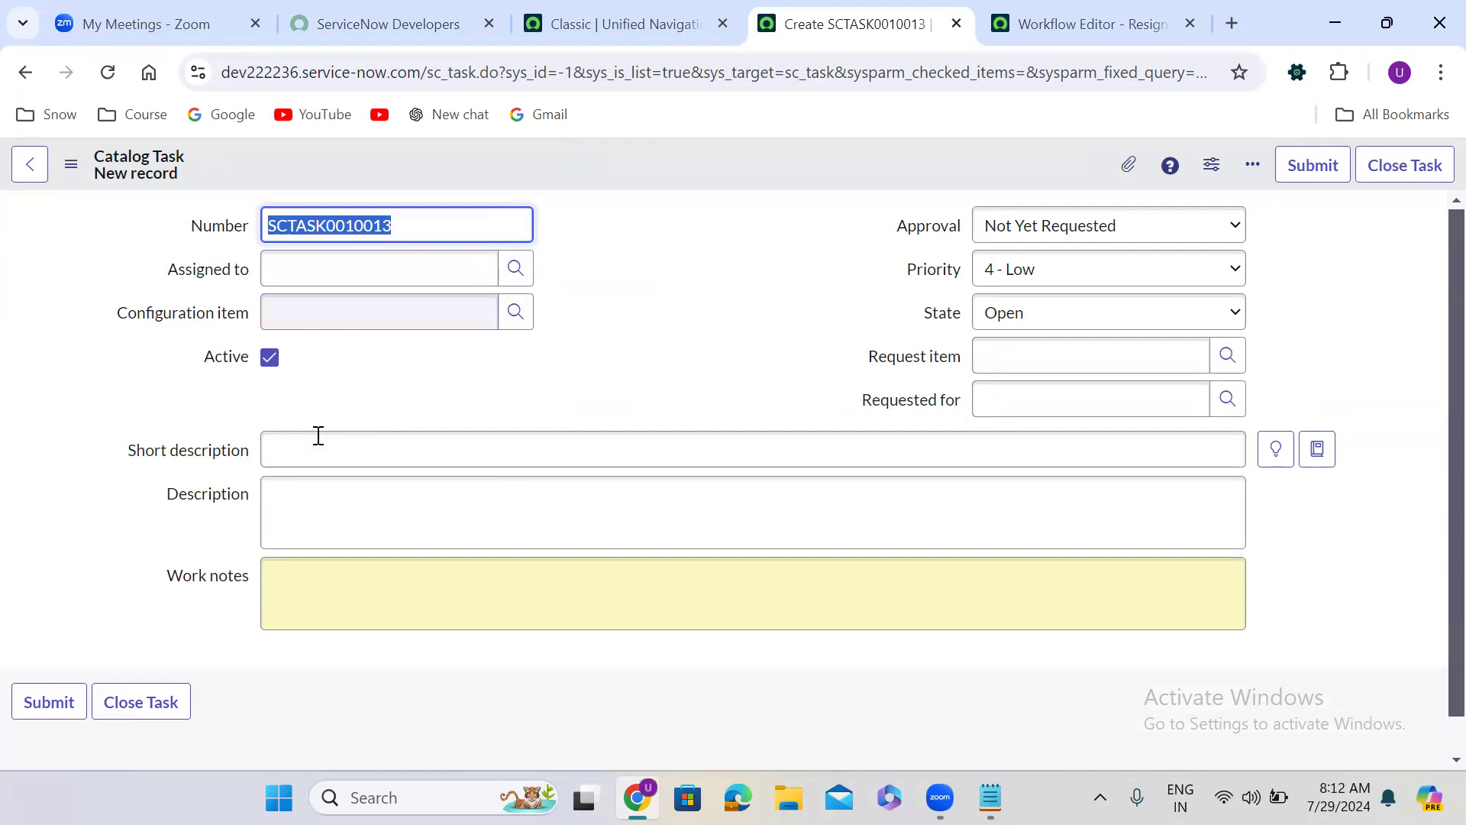
Open the Form Layout configuration for the Catalog Task form, declining the Form Builder suggestion.
click(190, 462)
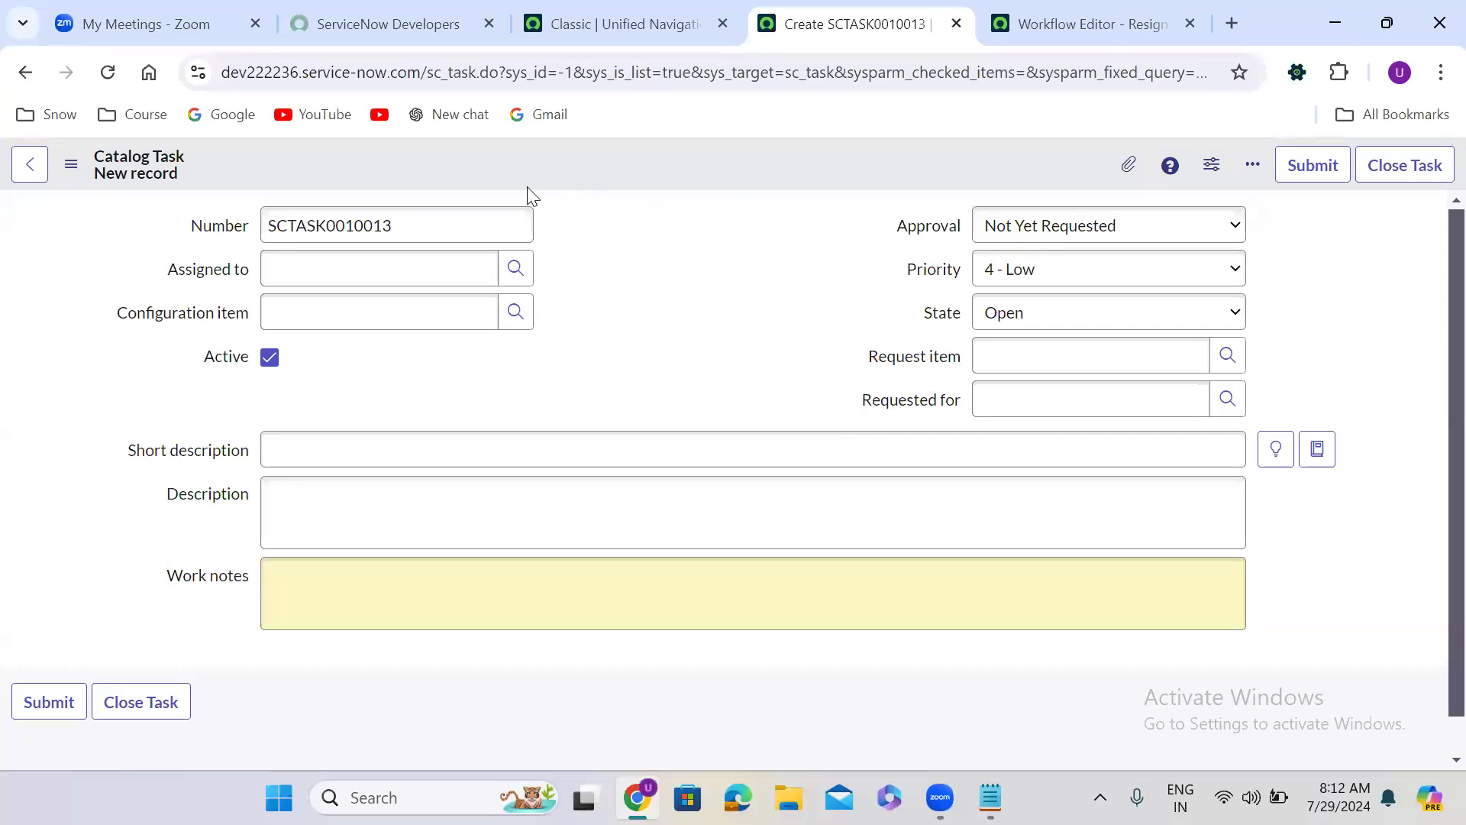
right_click(515, 155)
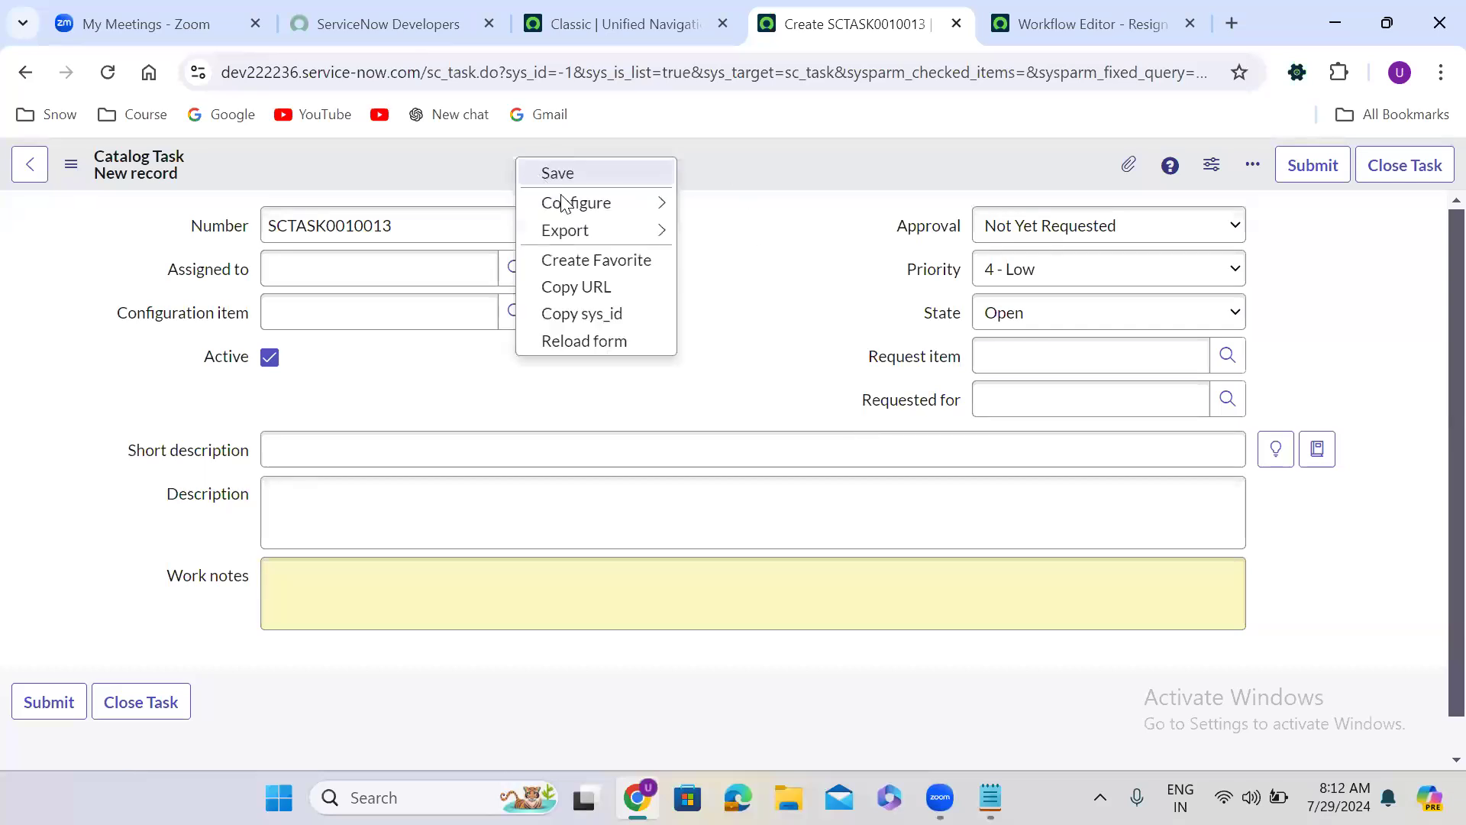
mouse_move(560, 202)
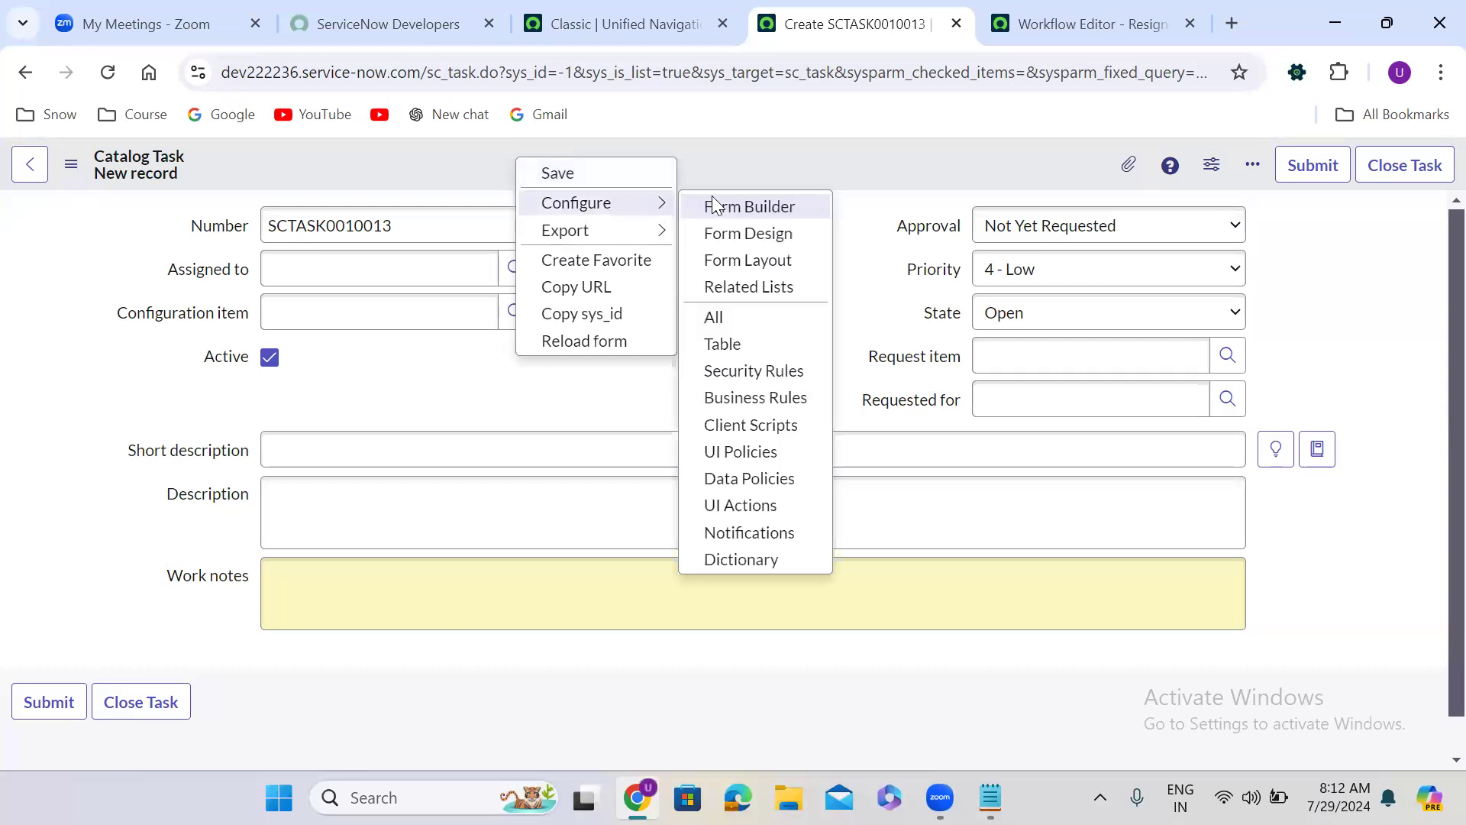
click(753, 261)
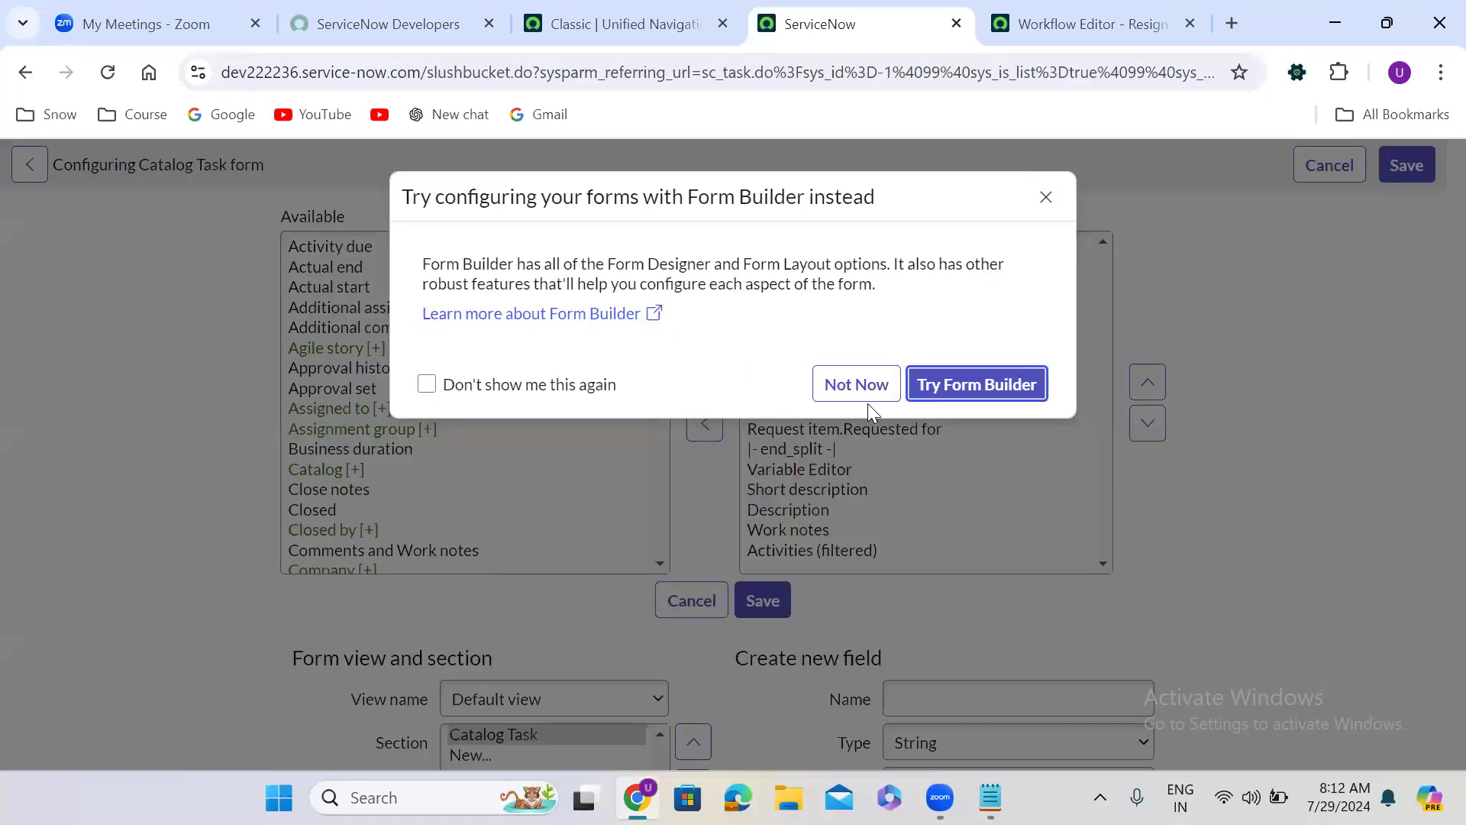
click(871, 394)
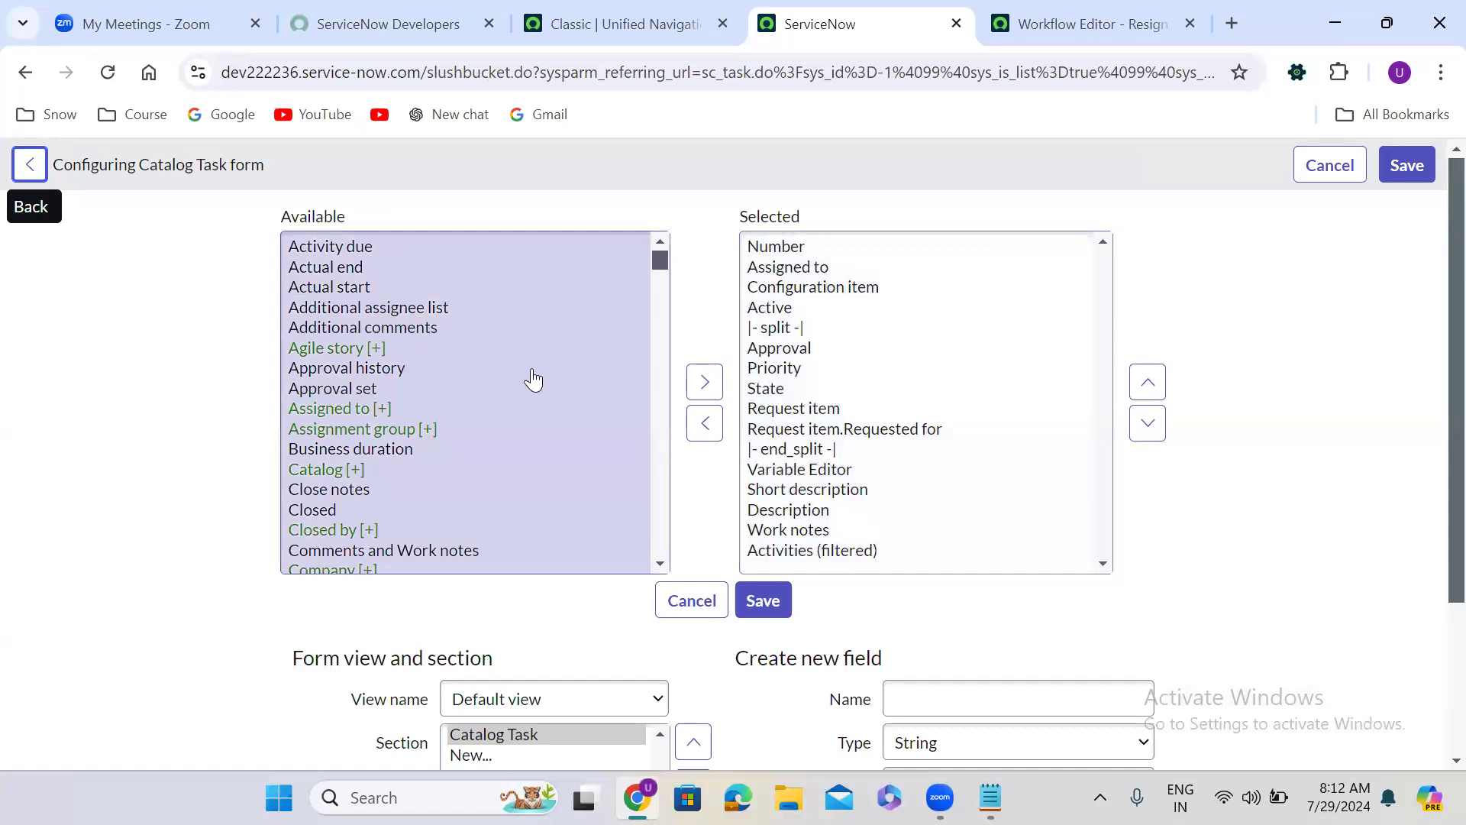
Add the Assignment group field to the Catalog Task form's selected fields.
click(428, 373)
key(Down)
key(Down)
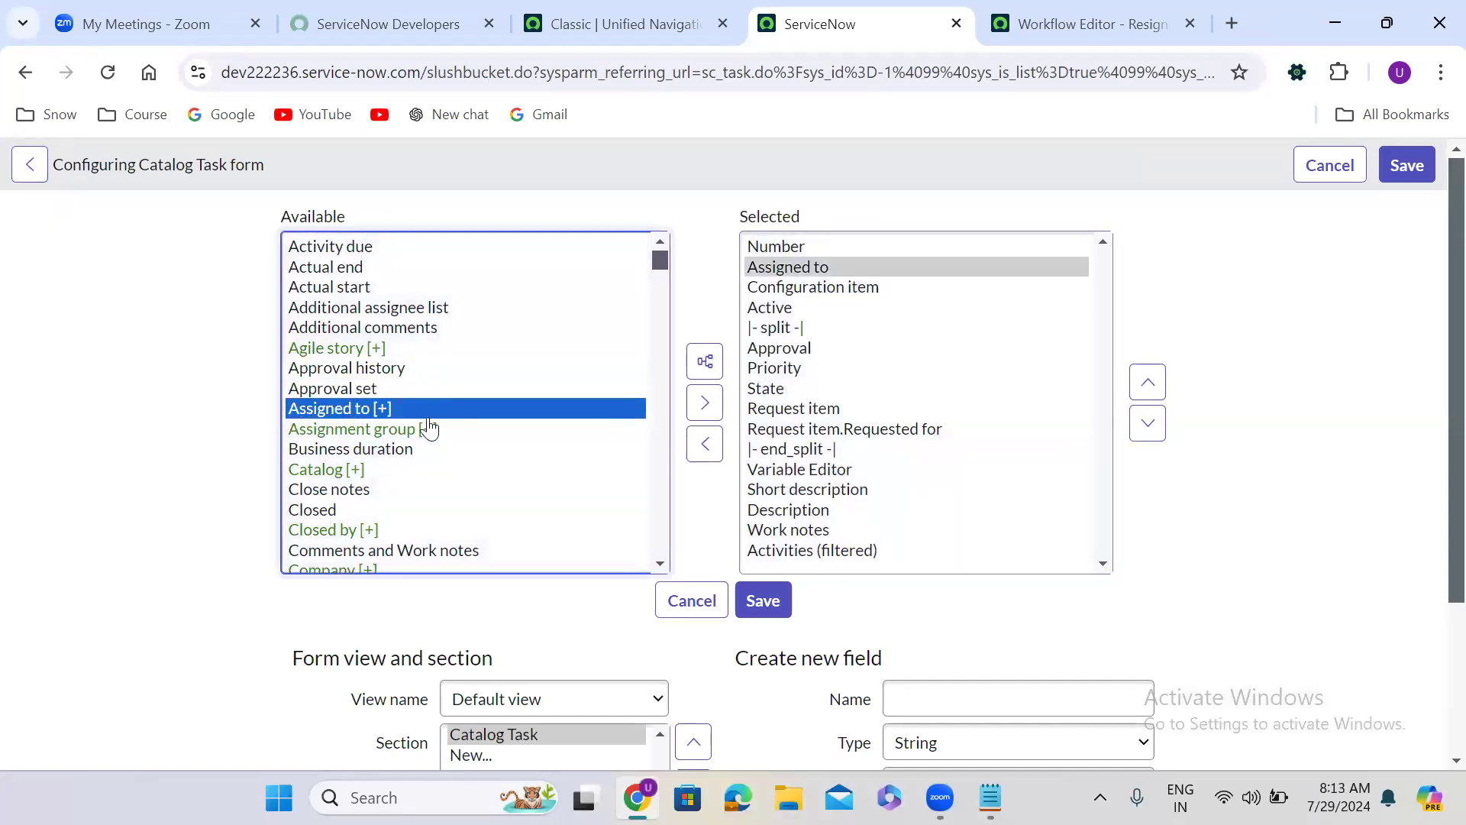
double_click(400, 430)
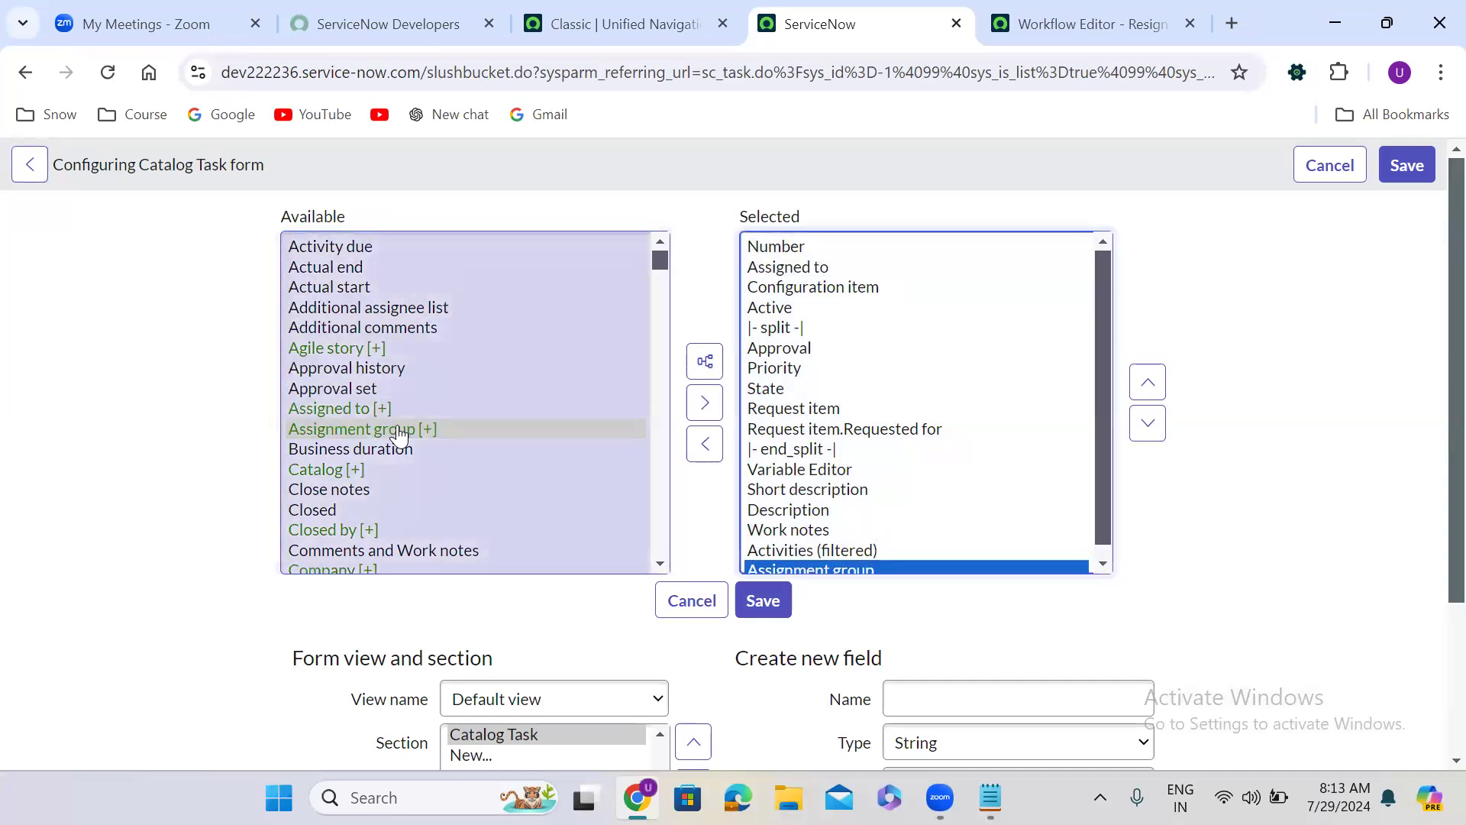
Move the Assignment group field up the selected fields to sit directly below Request item.
click(1150, 386)
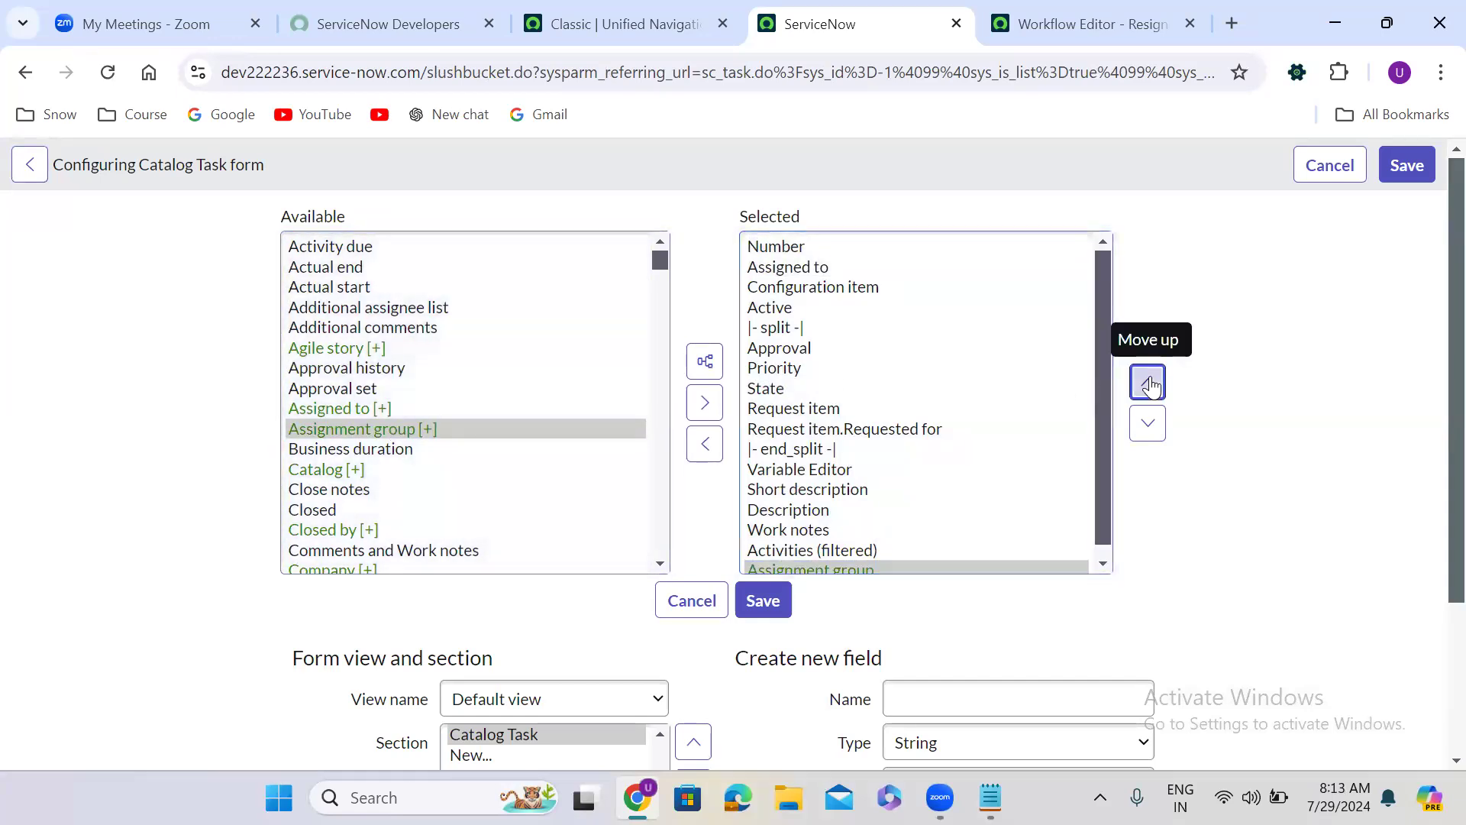
click(1150, 386)
click(1151, 386)
click(1150, 386)
click(1151, 386)
click(1150, 385)
click(1151, 386)
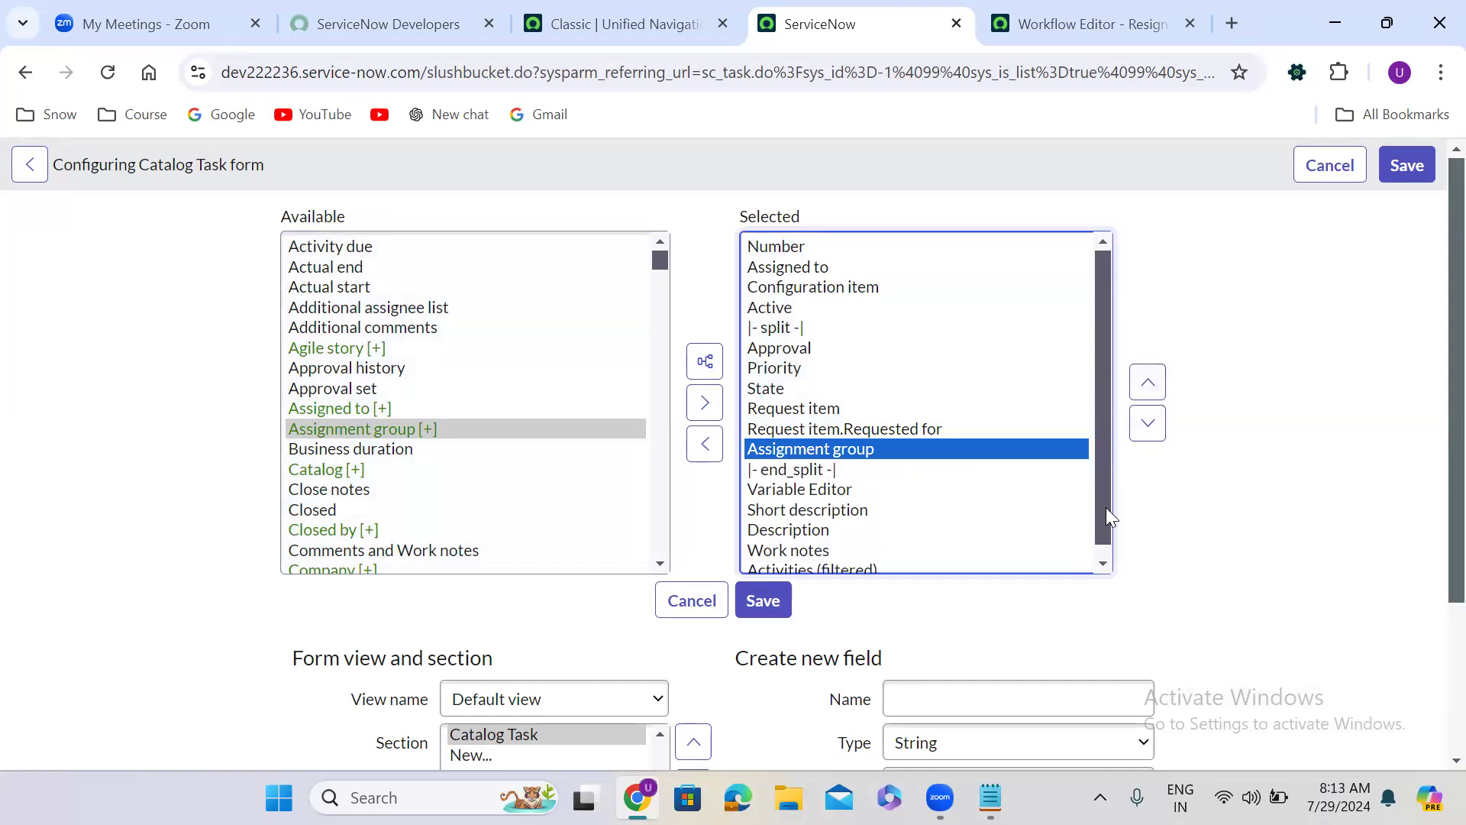
drag(1106, 513, 1103, 428)
click(1149, 382)
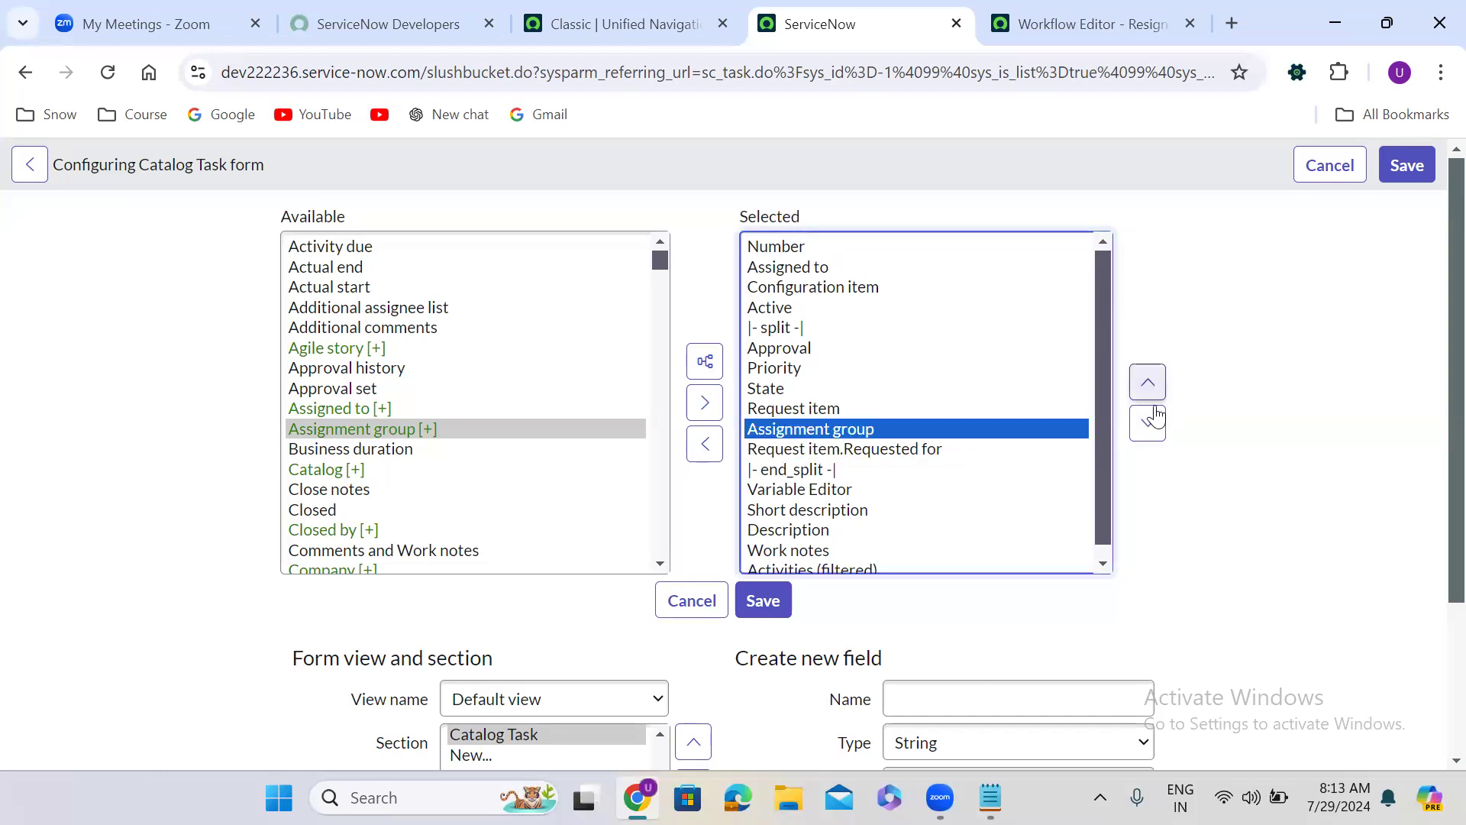
Move the Assignment group field directly below Request item.Requested for and save the Catalog Task form layout.
click(1148, 422)
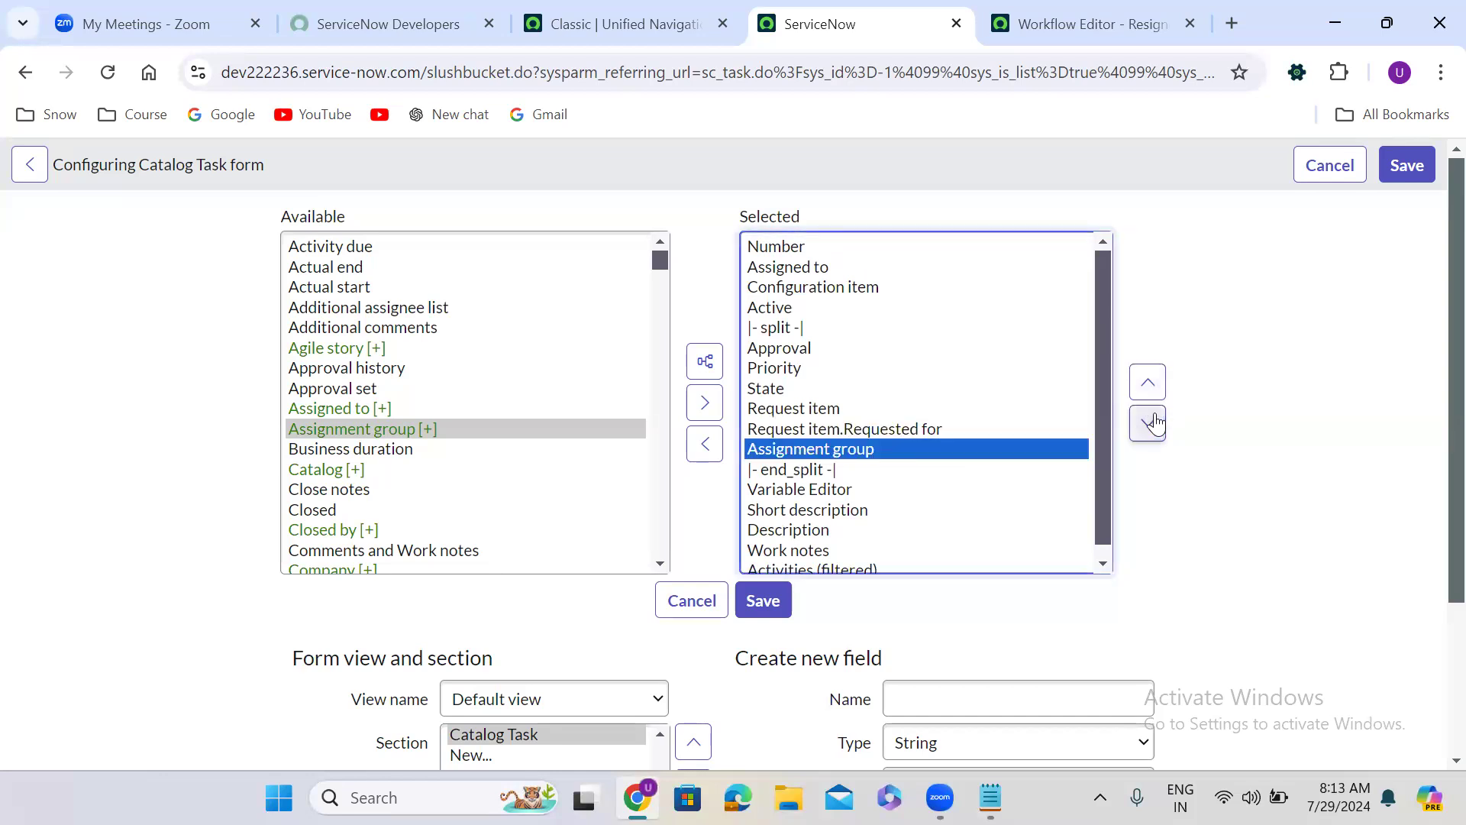
click(768, 602)
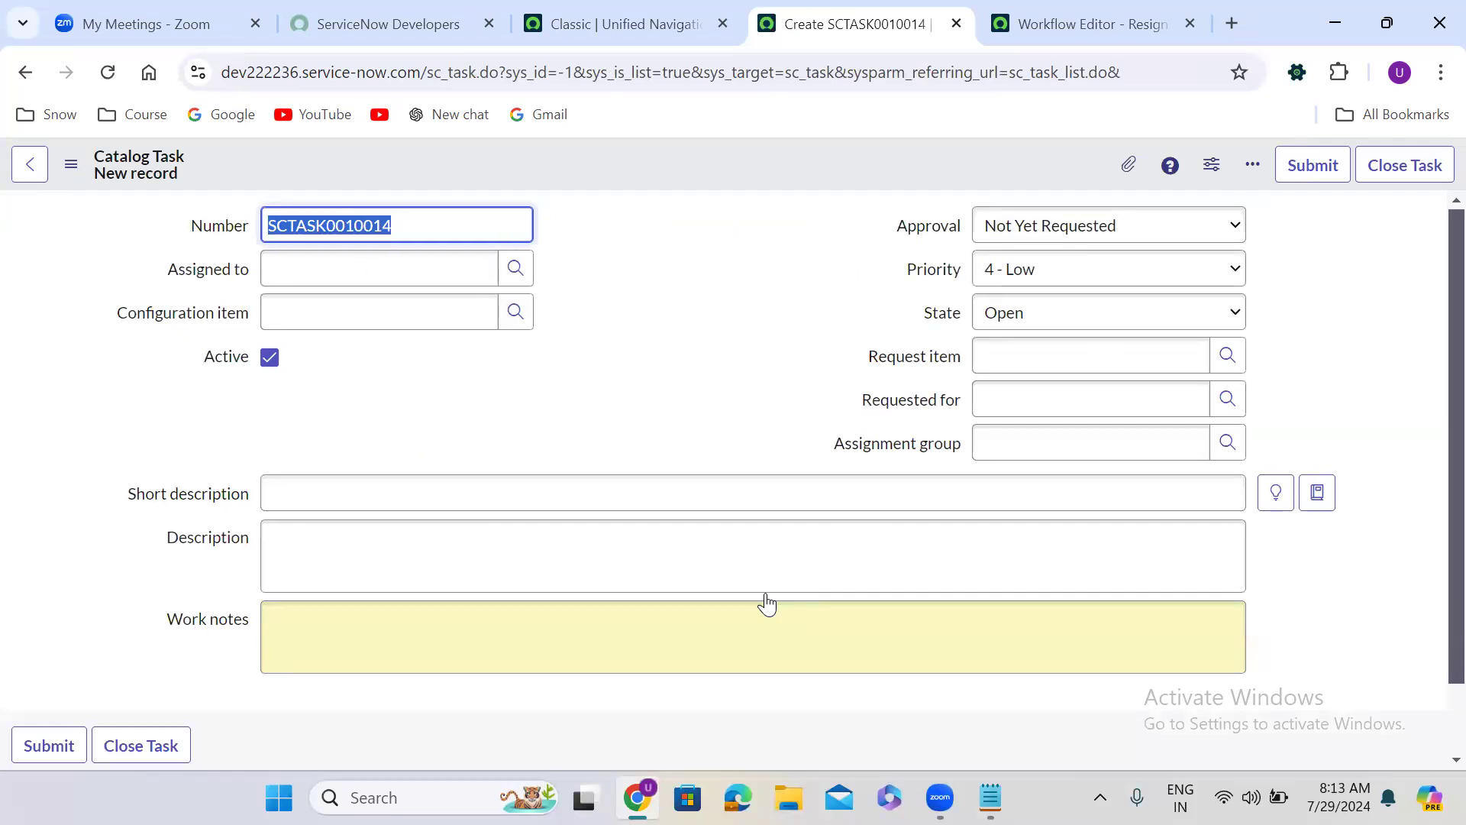
click(669, 324)
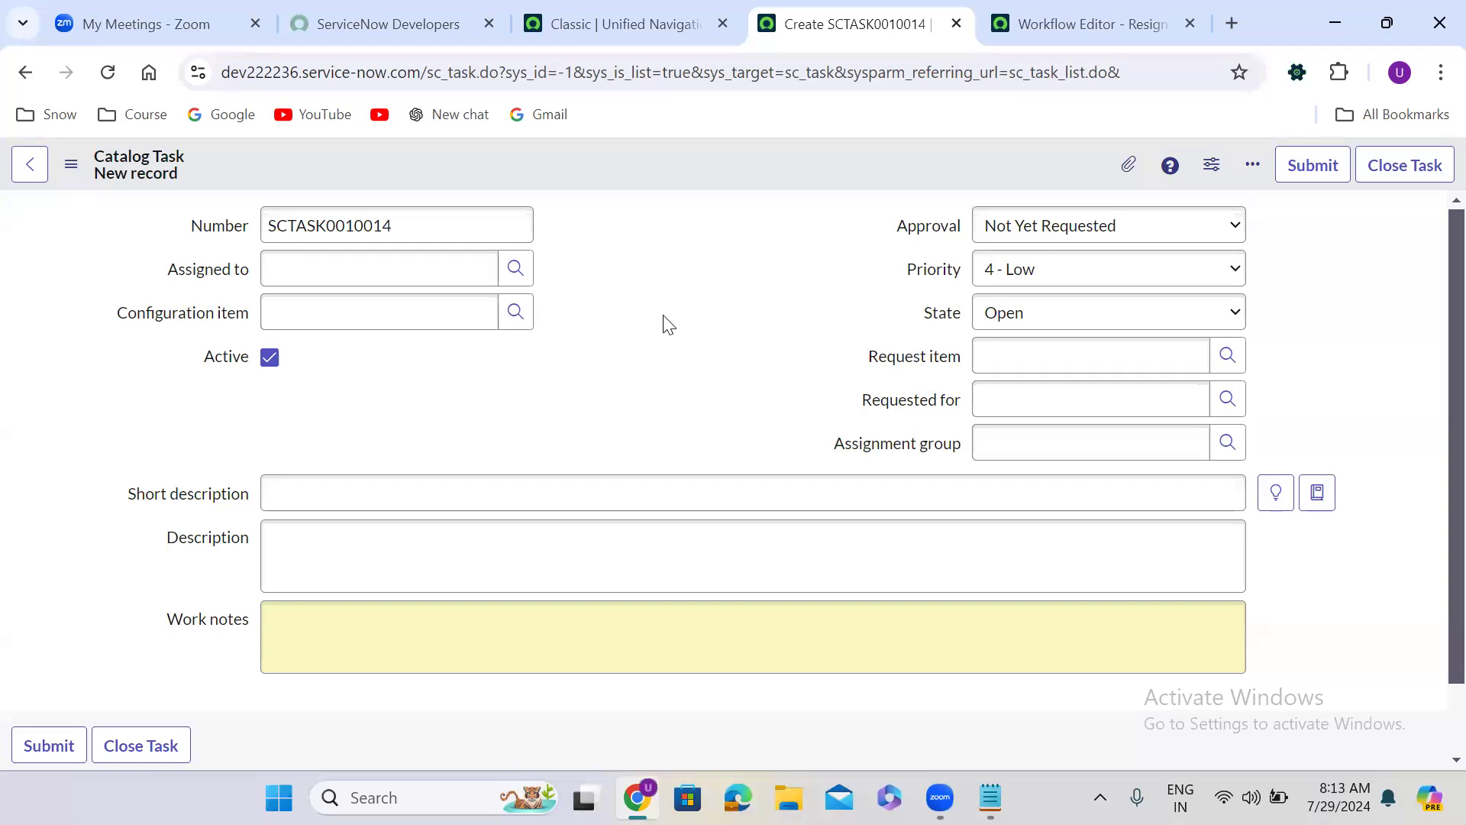
Return to the Workflow Editor and start a "task." statement below the comments in the Catalog Task activity's Advanced script.
click(1054, 23)
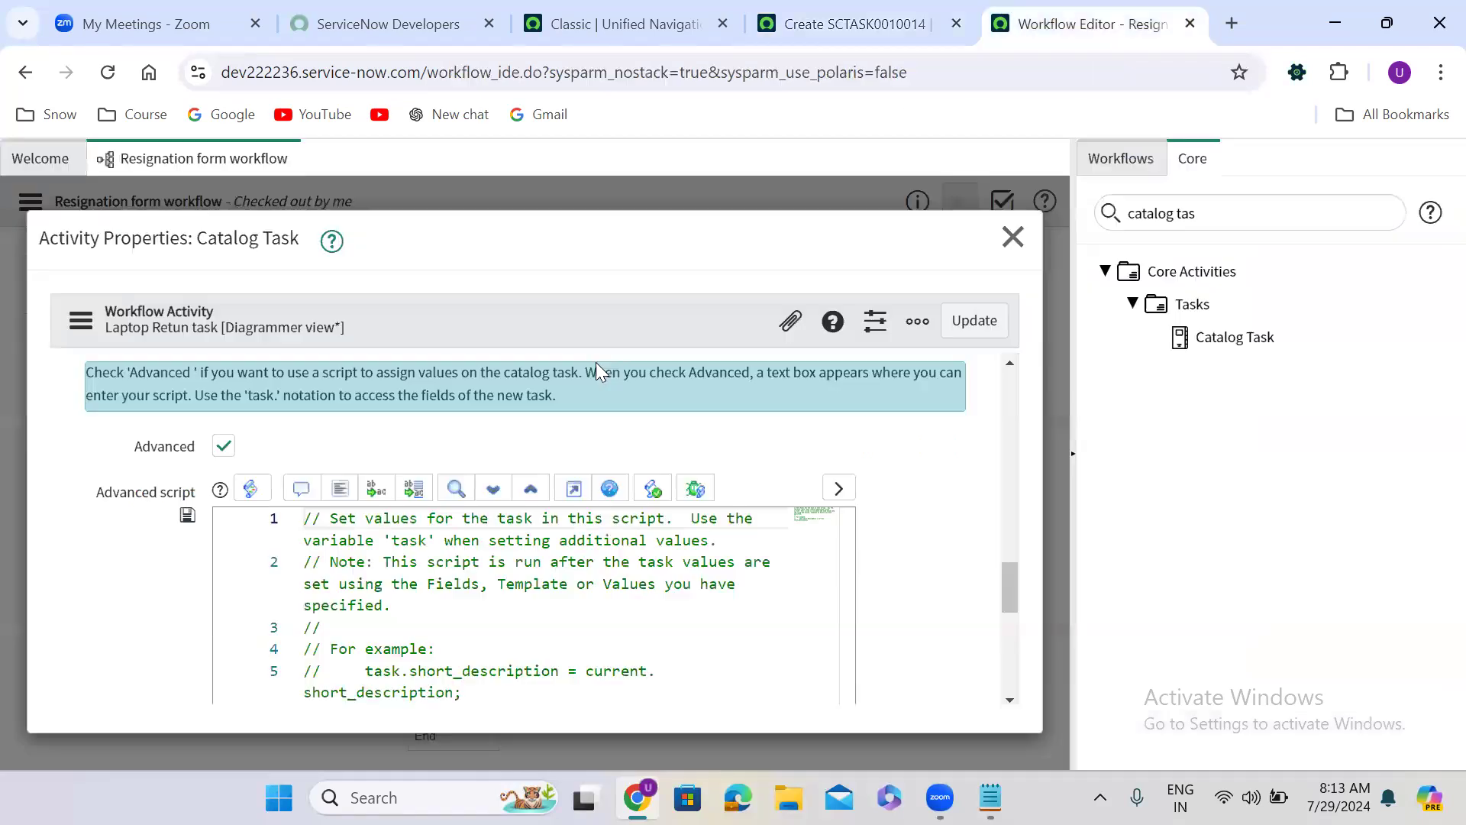
click(573, 488)
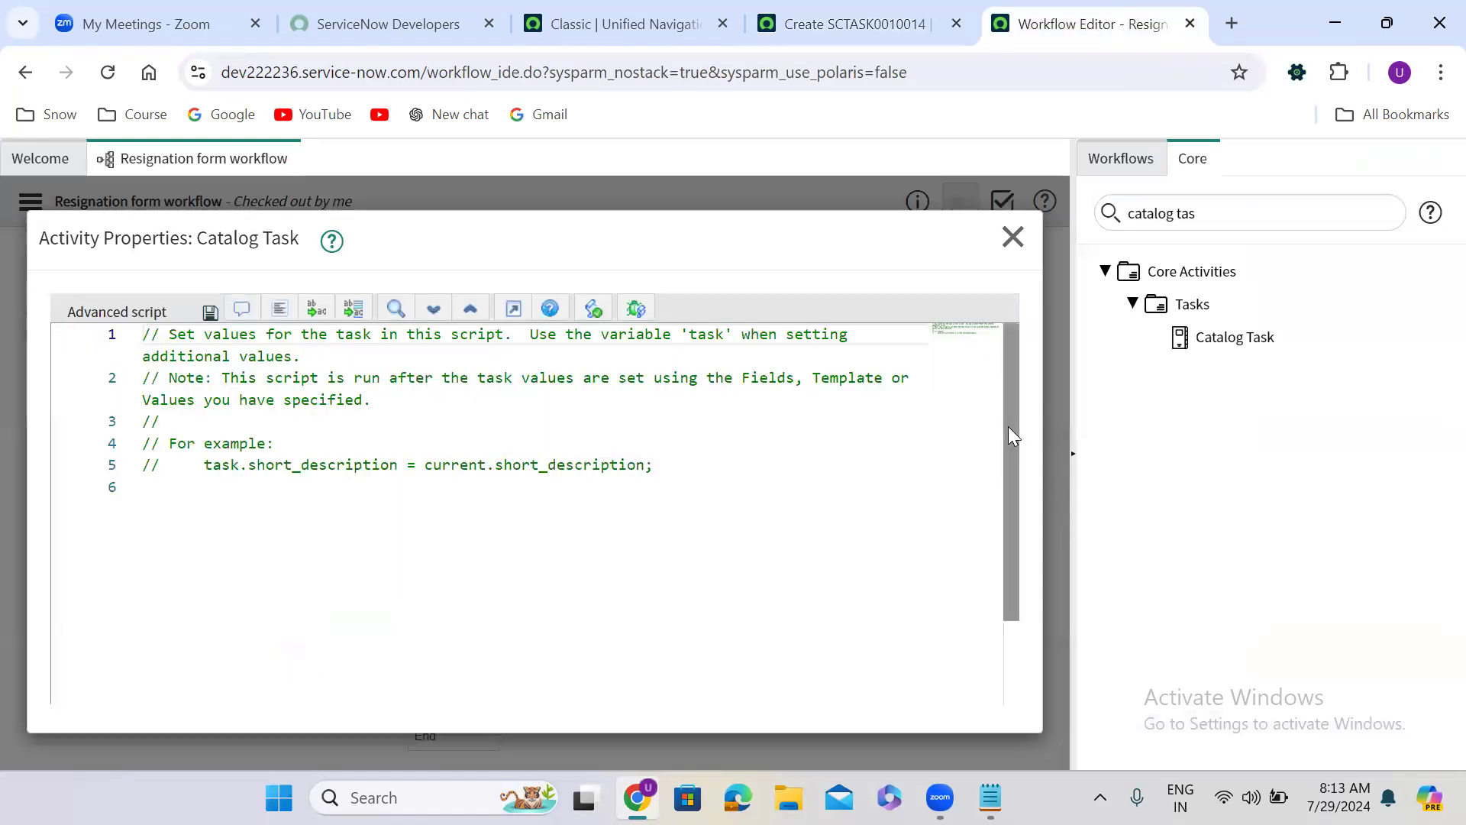
drag(1008, 426, 1008, 510)
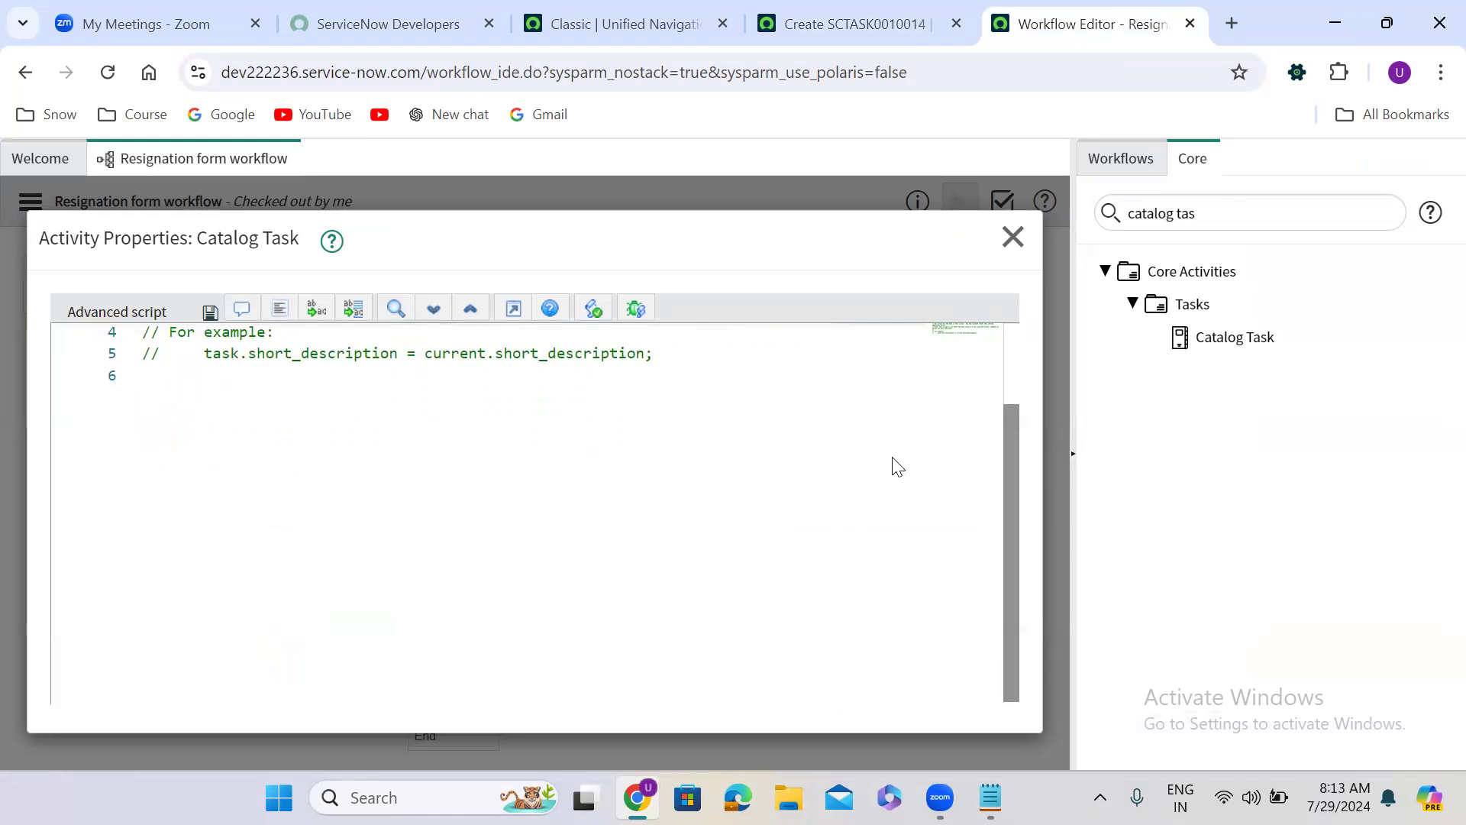
click(670, 355)
key(Return)
key(Return)
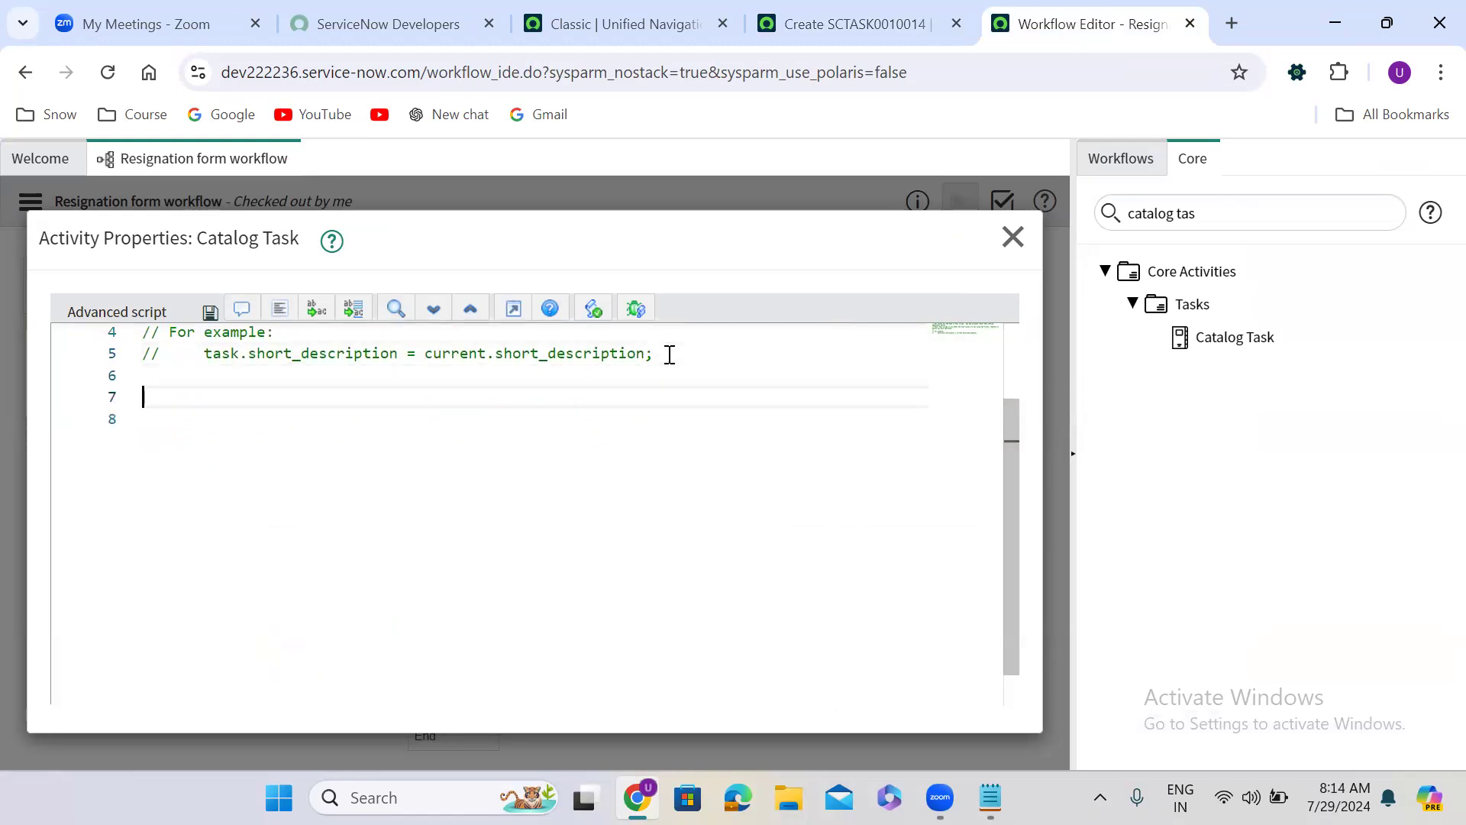
text(task.)
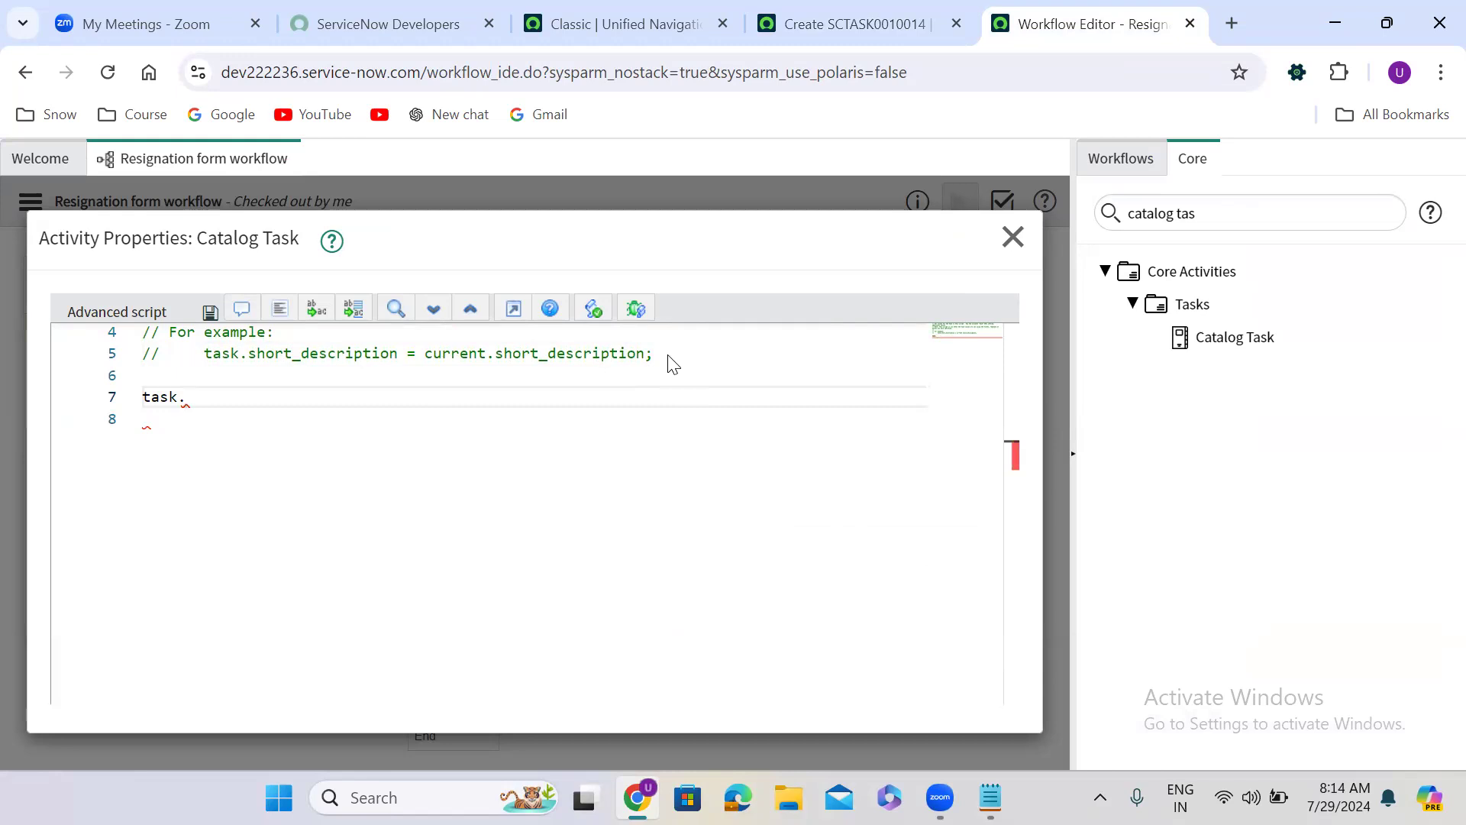
Display the technical field names on the new Catalog Task record and check the Priority choices and their values.
click(864, 13)
double_click(746, 216)
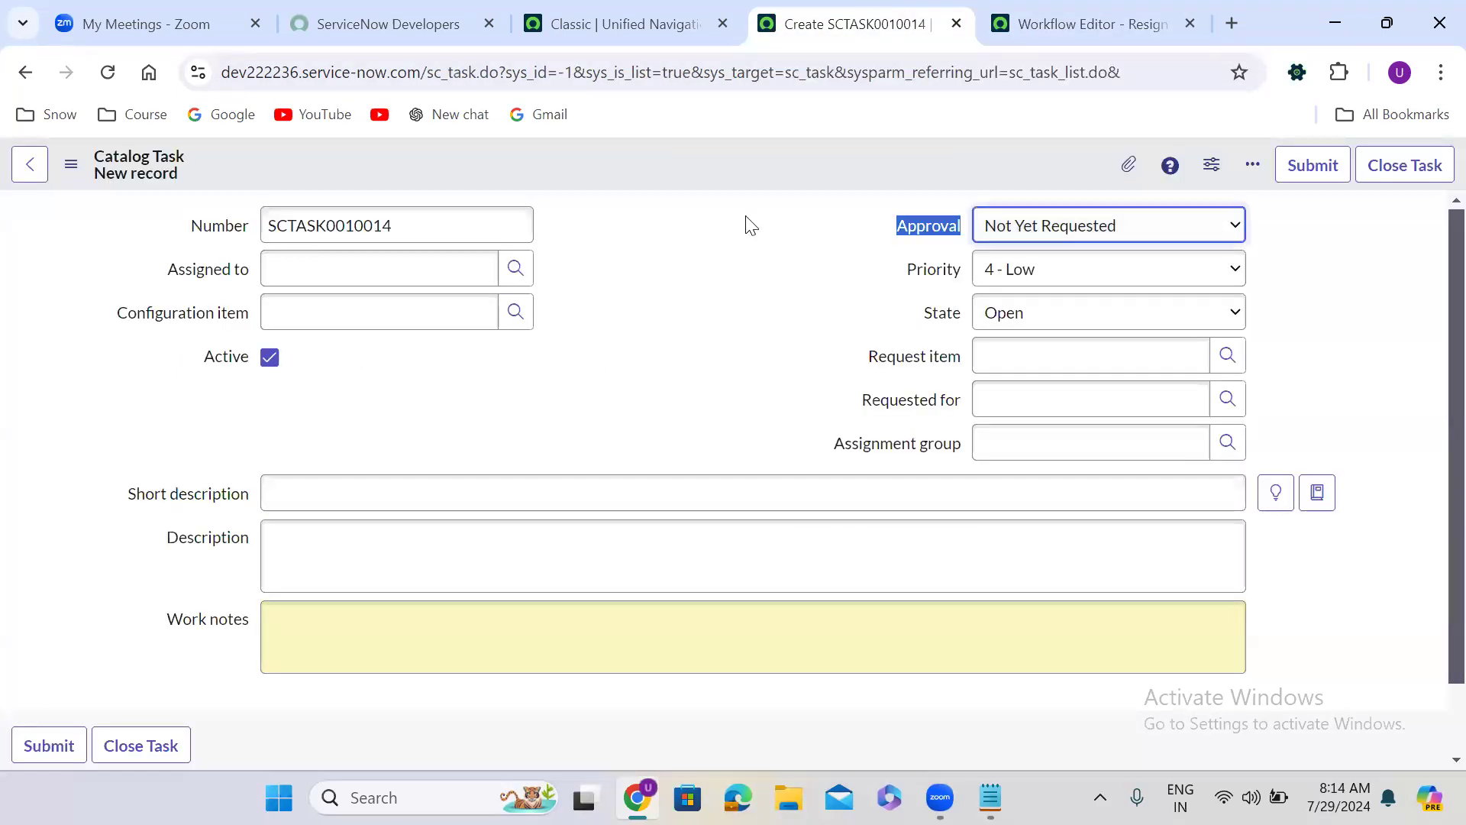
click(683, 265)
double_click(685, 272)
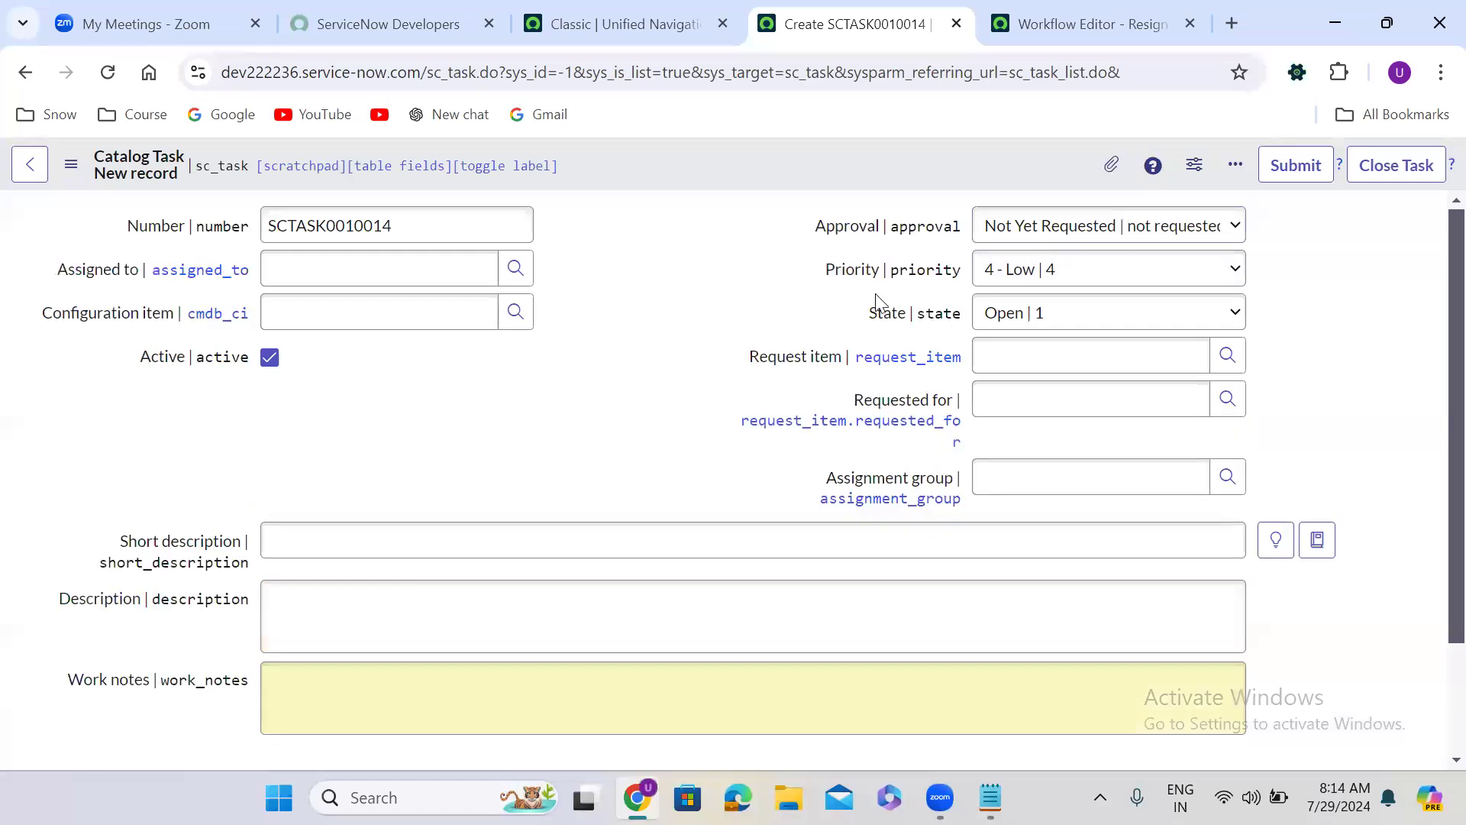
click(1000, 281)
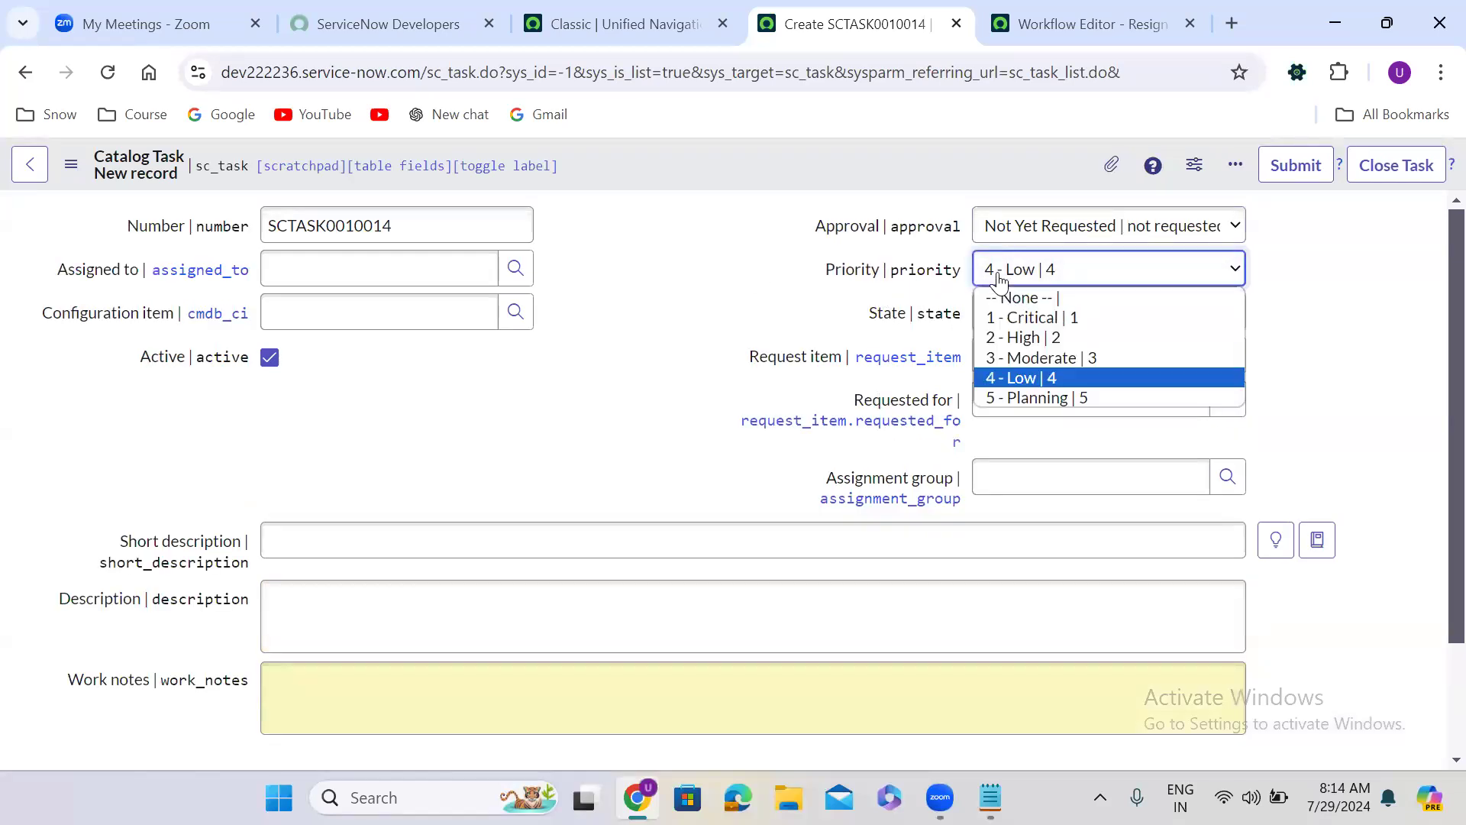
click(1000, 282)
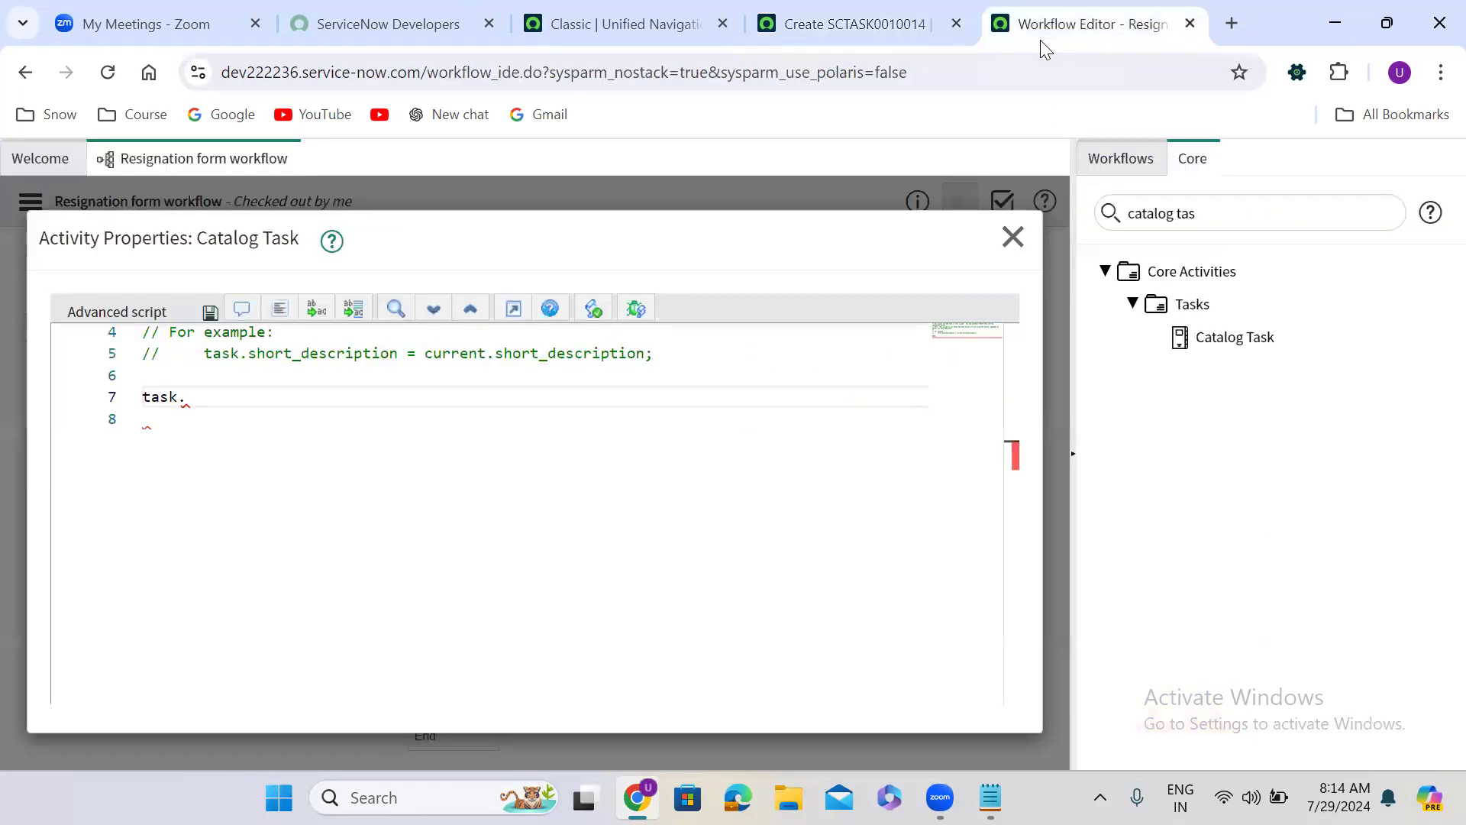
Complete the statement in the workflow's Advanced script as "task.priority = 2;".
click(1040, 39)
text(pr)
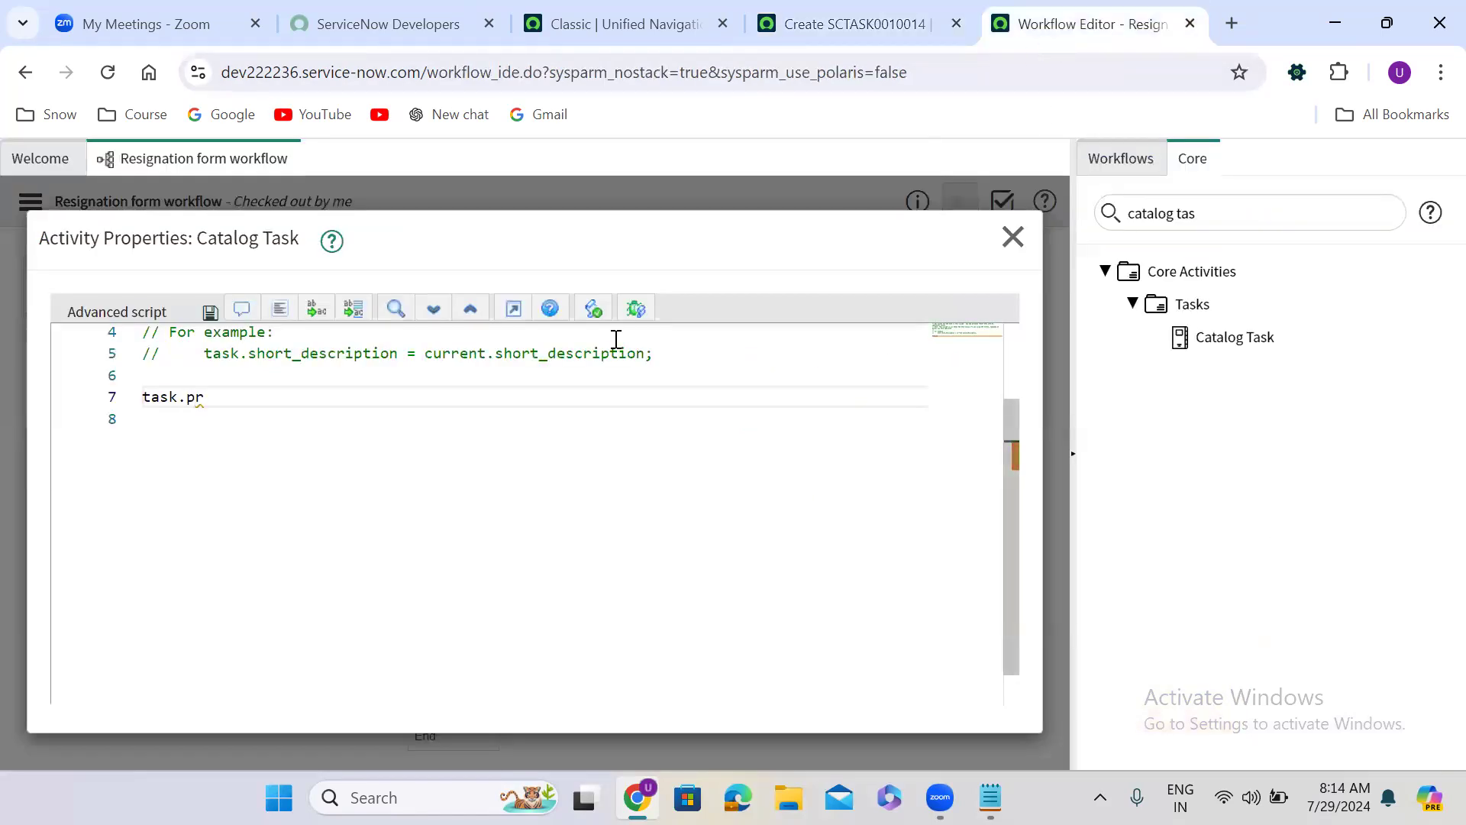
text(iority )
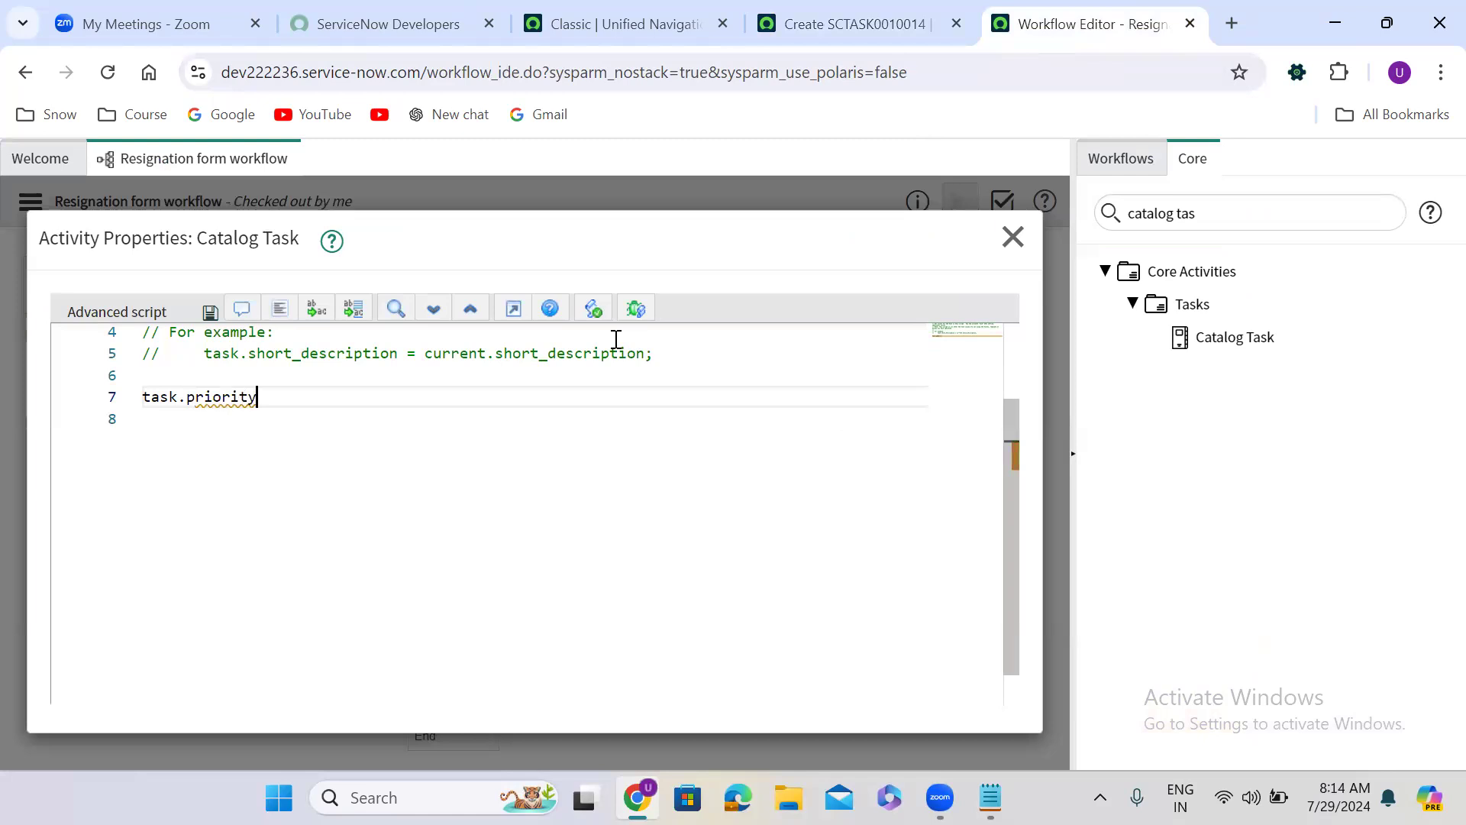
text(= 2;)
Add the line "task.state = 1;" to the Advanced script, checking the State field's value on the Catalog Task form.
key(Return)
text(task.)
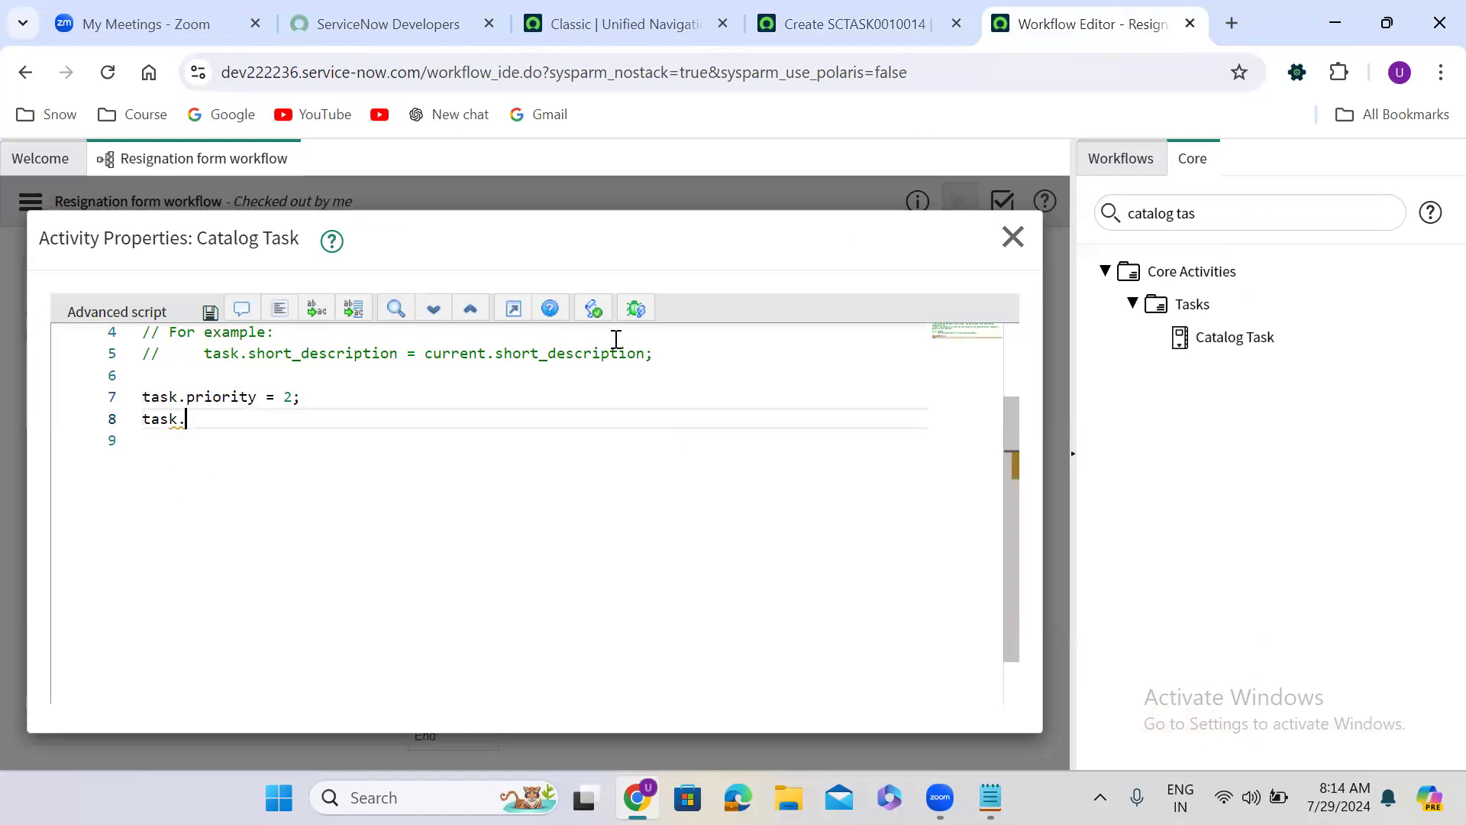
click(890, 13)
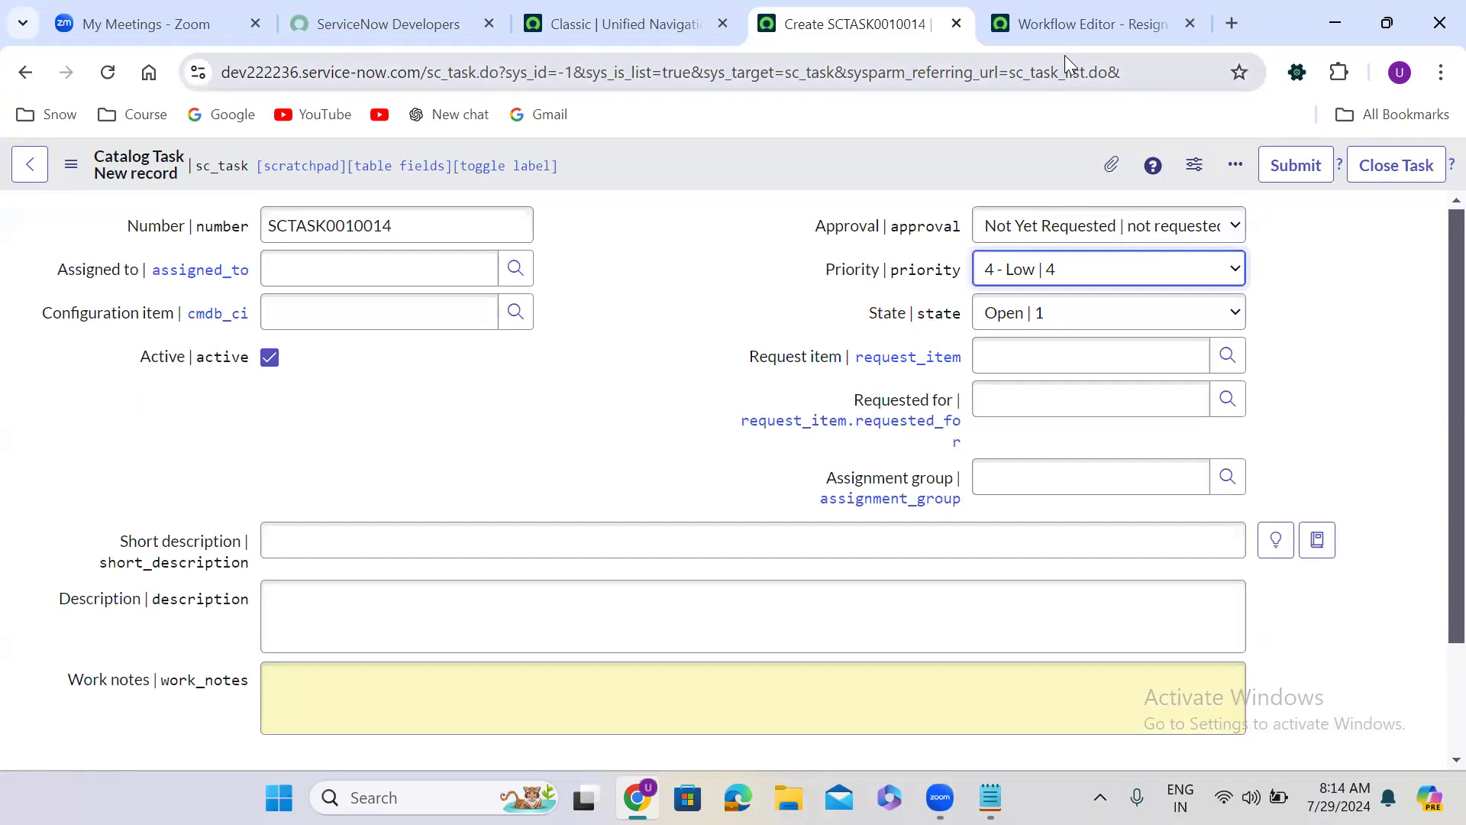
click(1058, 17)
text(s)
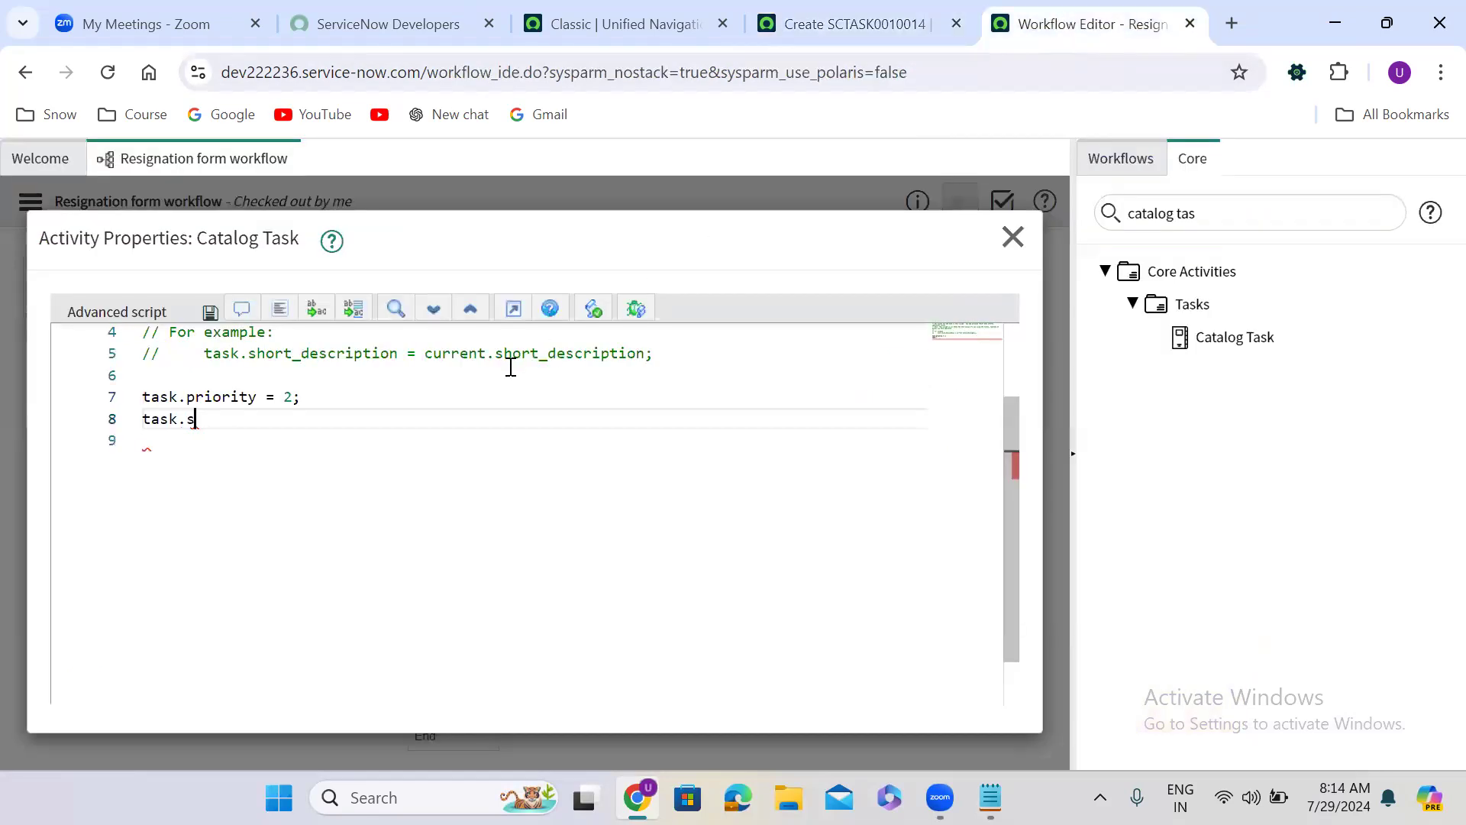
text(tate = 1;)
key(Return)
text(task)
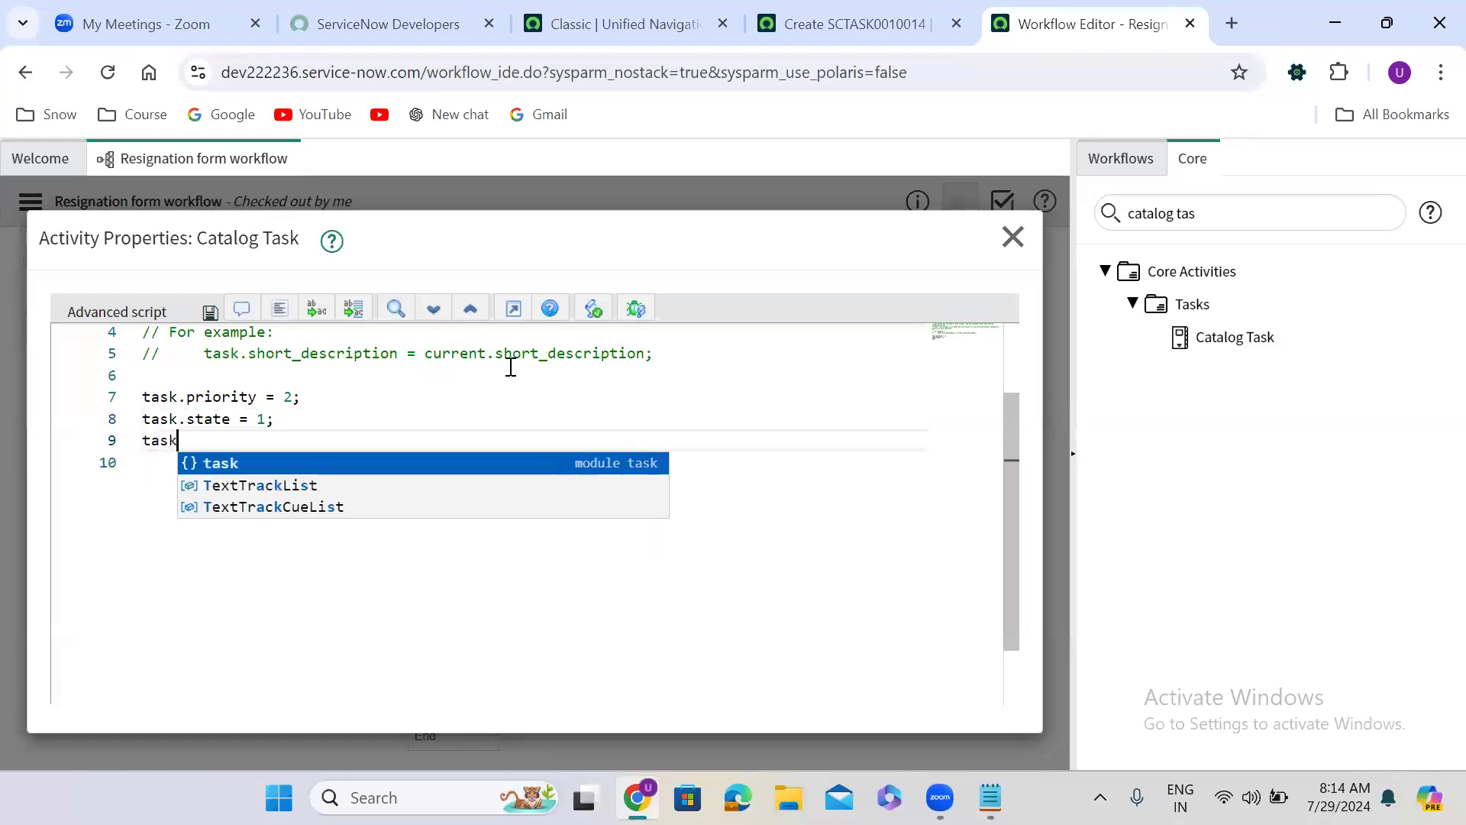
text(.desc)
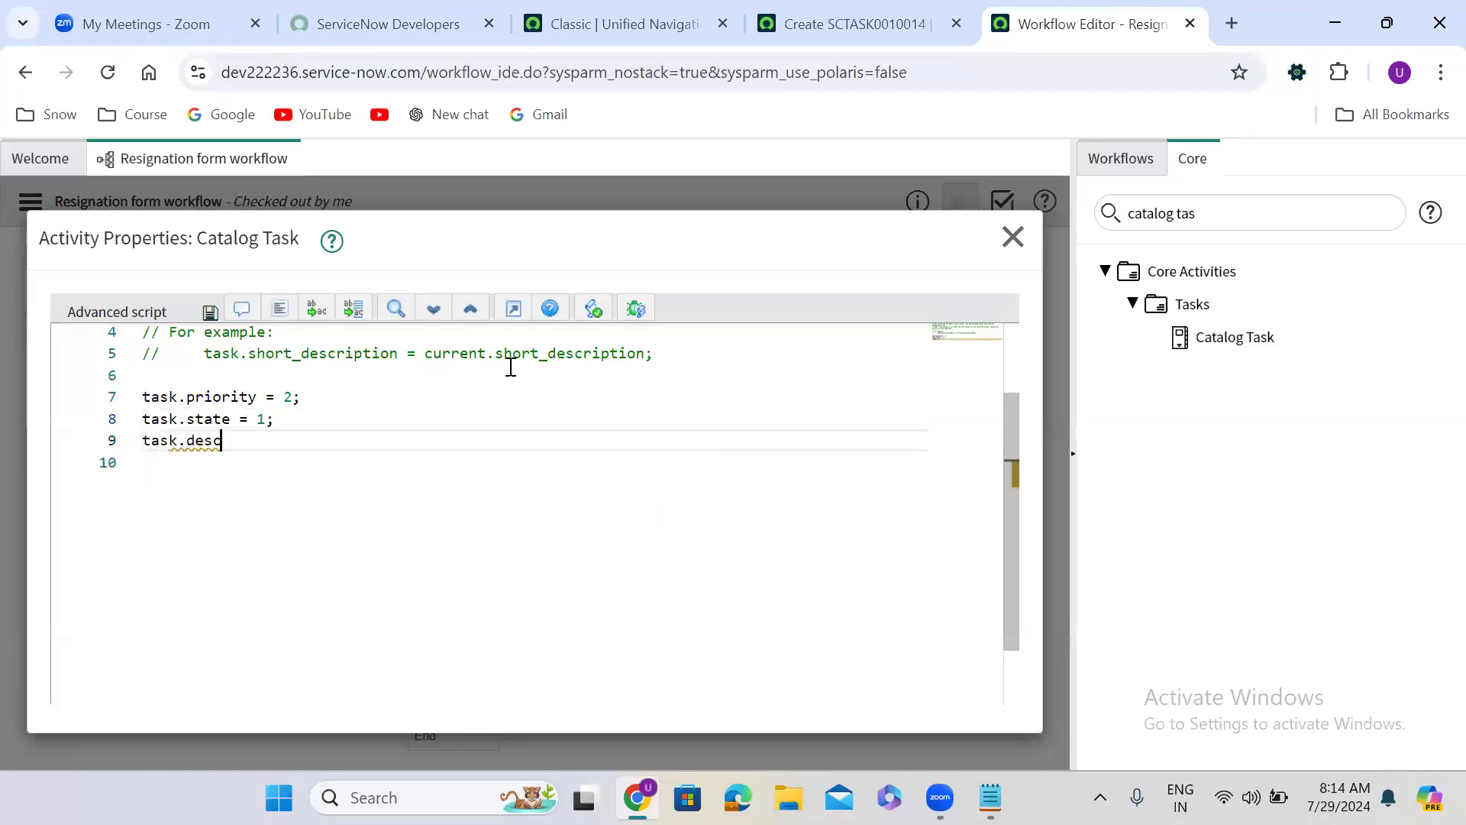
text(ription)
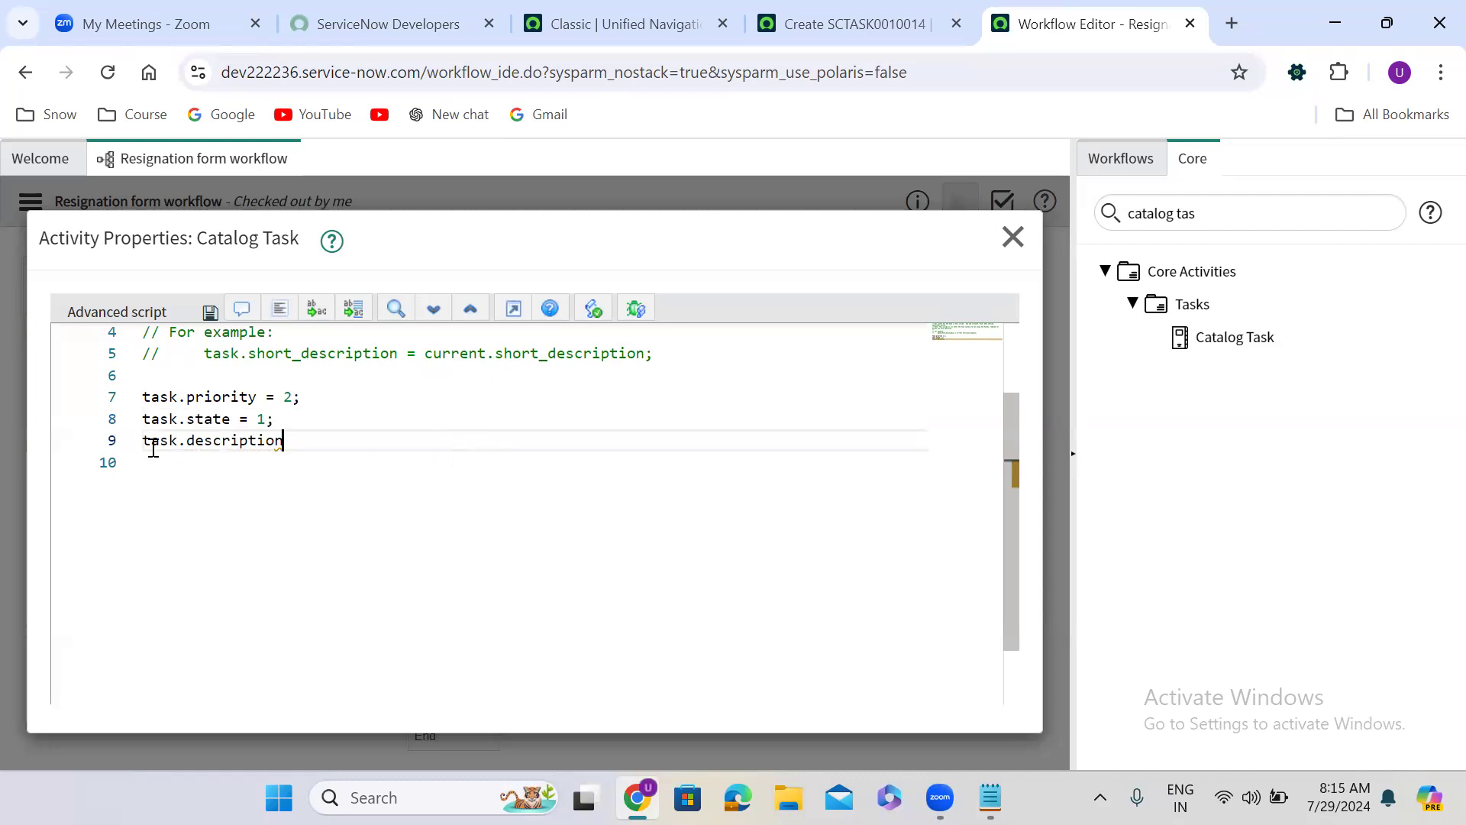
drag(147, 446, 301, 436)
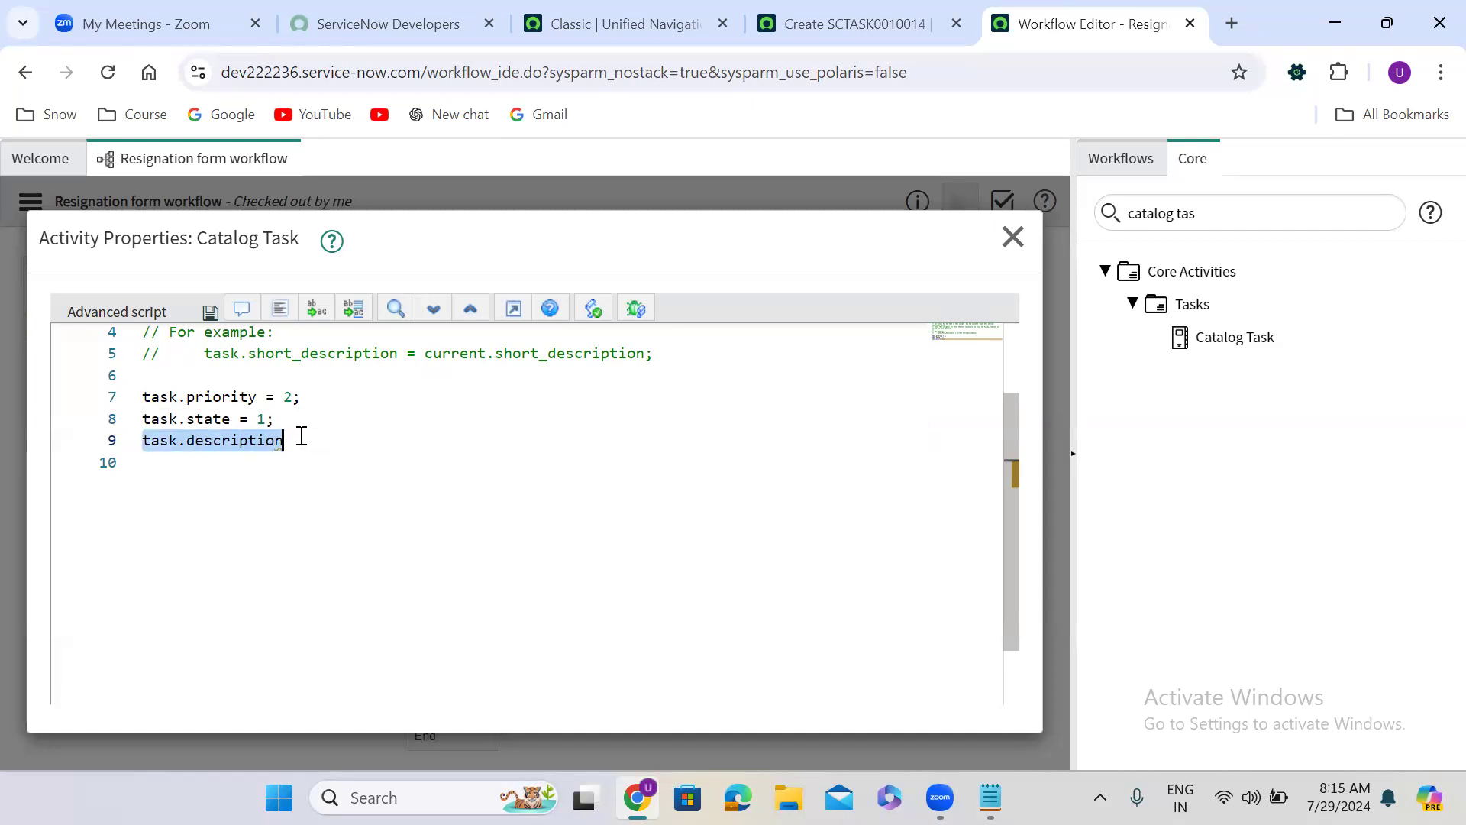
key(BackSpace)
Begin a variable declaration below a blank line in the Advanced script with "var desc = current.variables.".
key(Return)
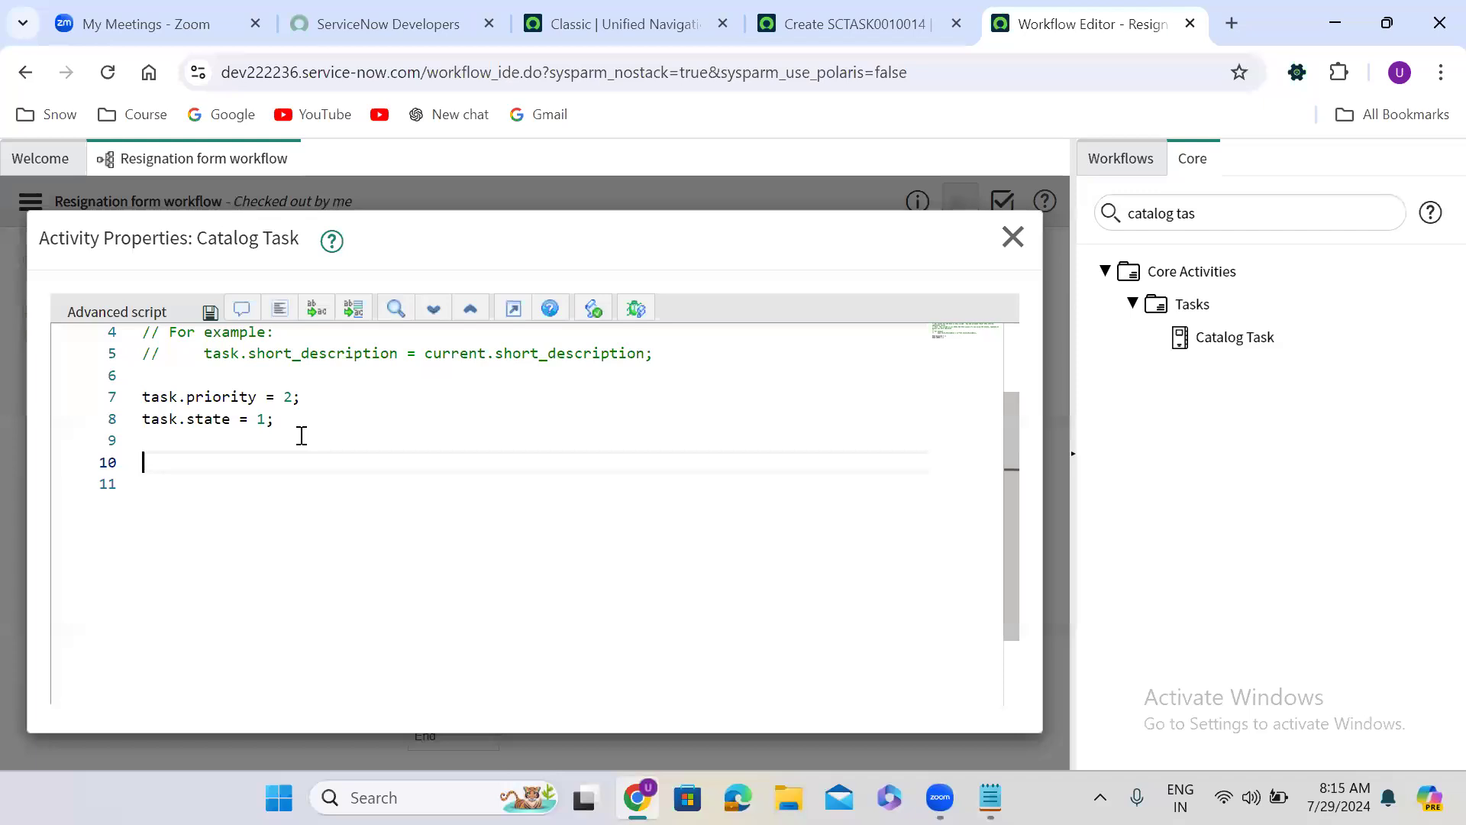
text(var desc =)
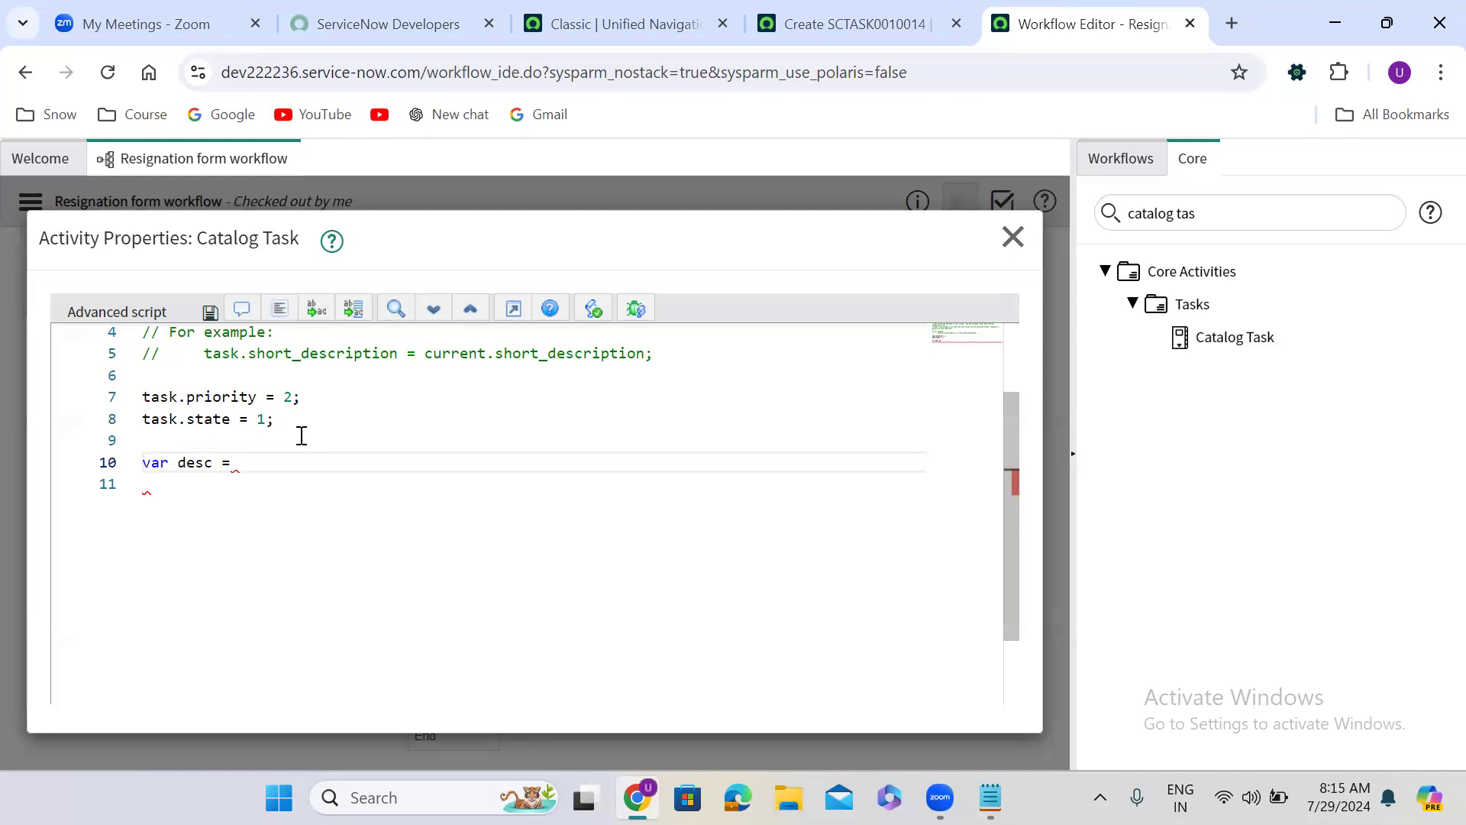
text(curr)
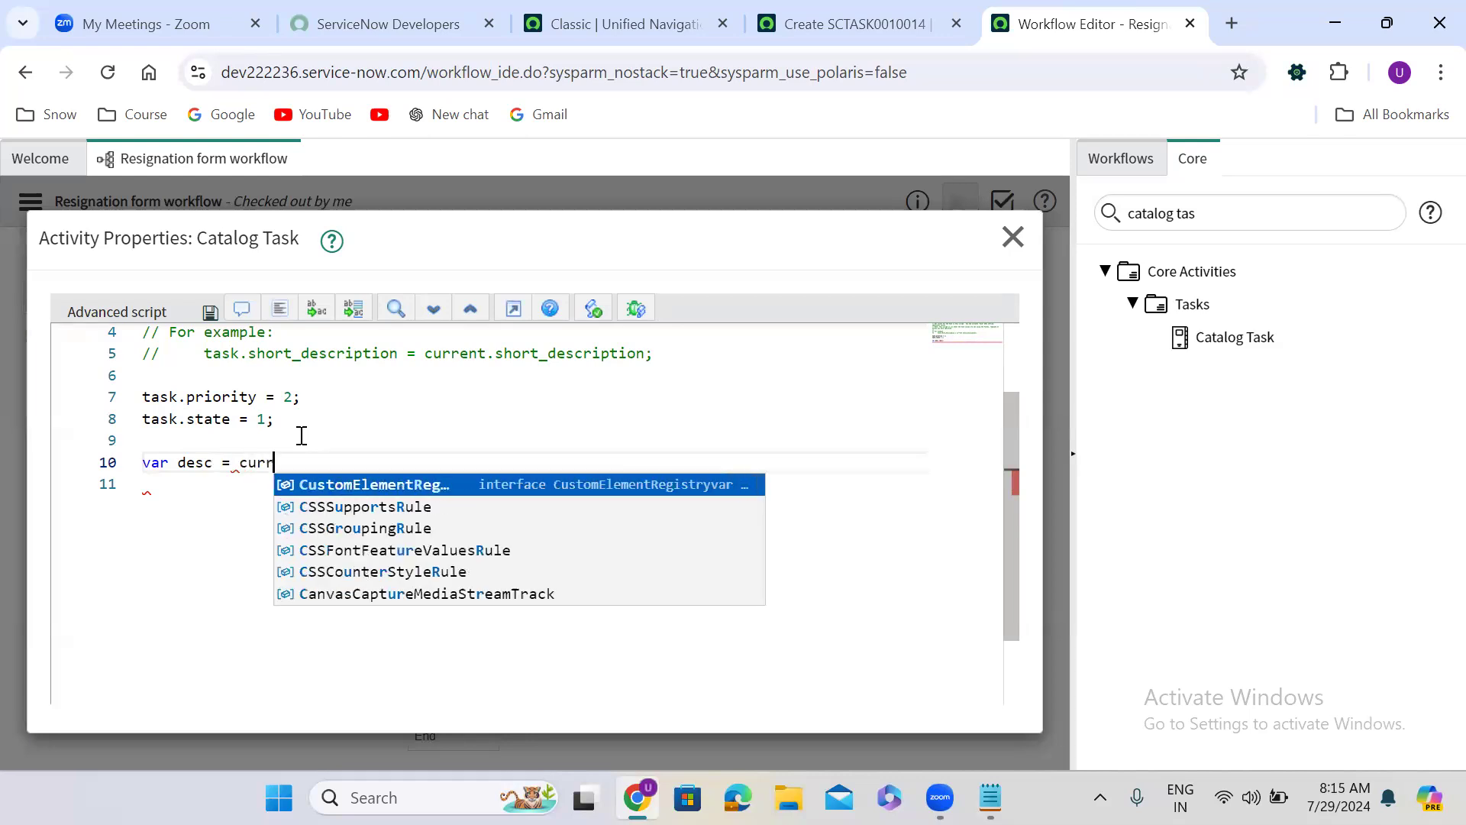
text(ent)
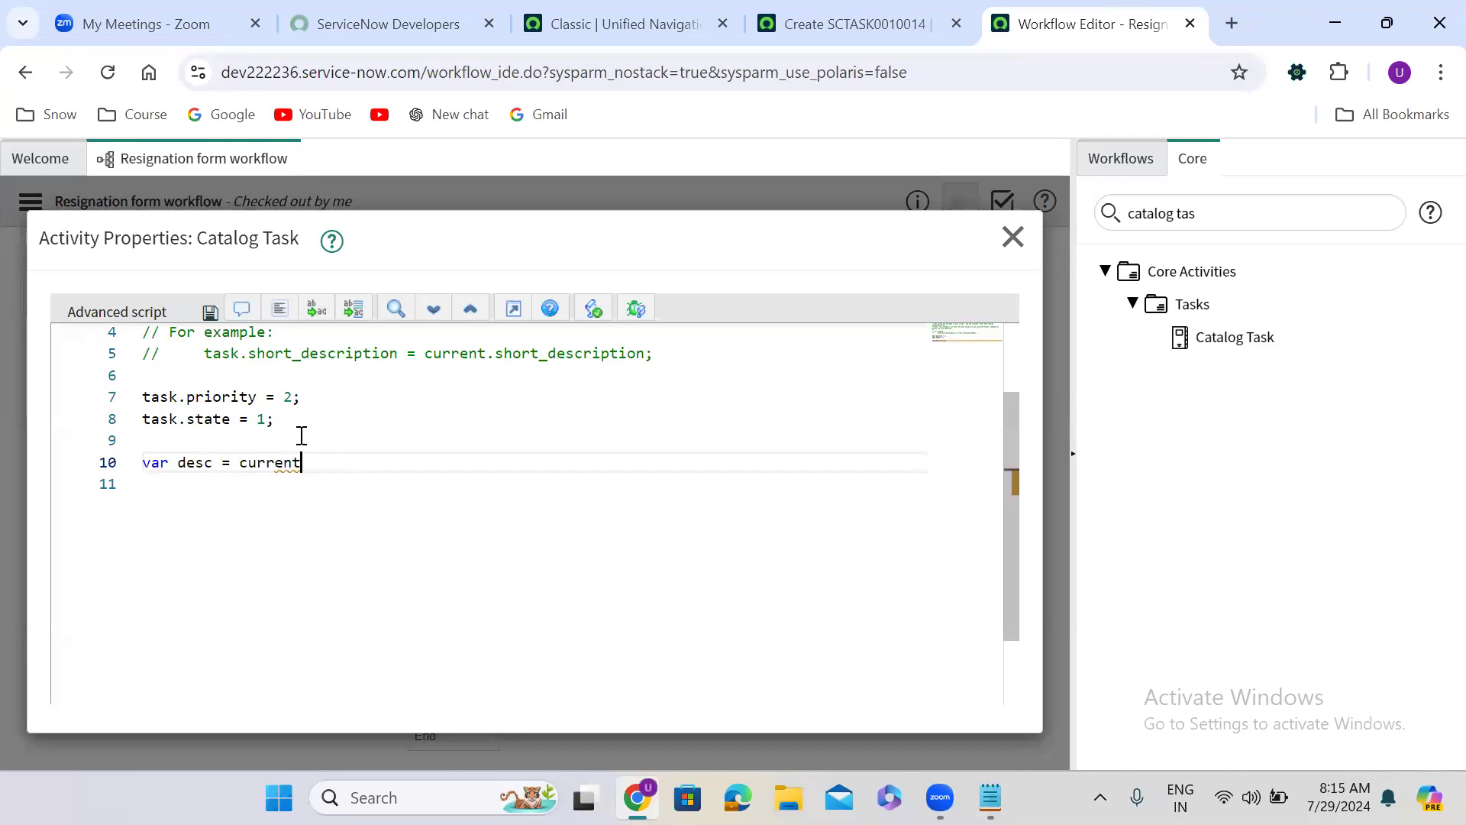
text(.variables)
text(.)
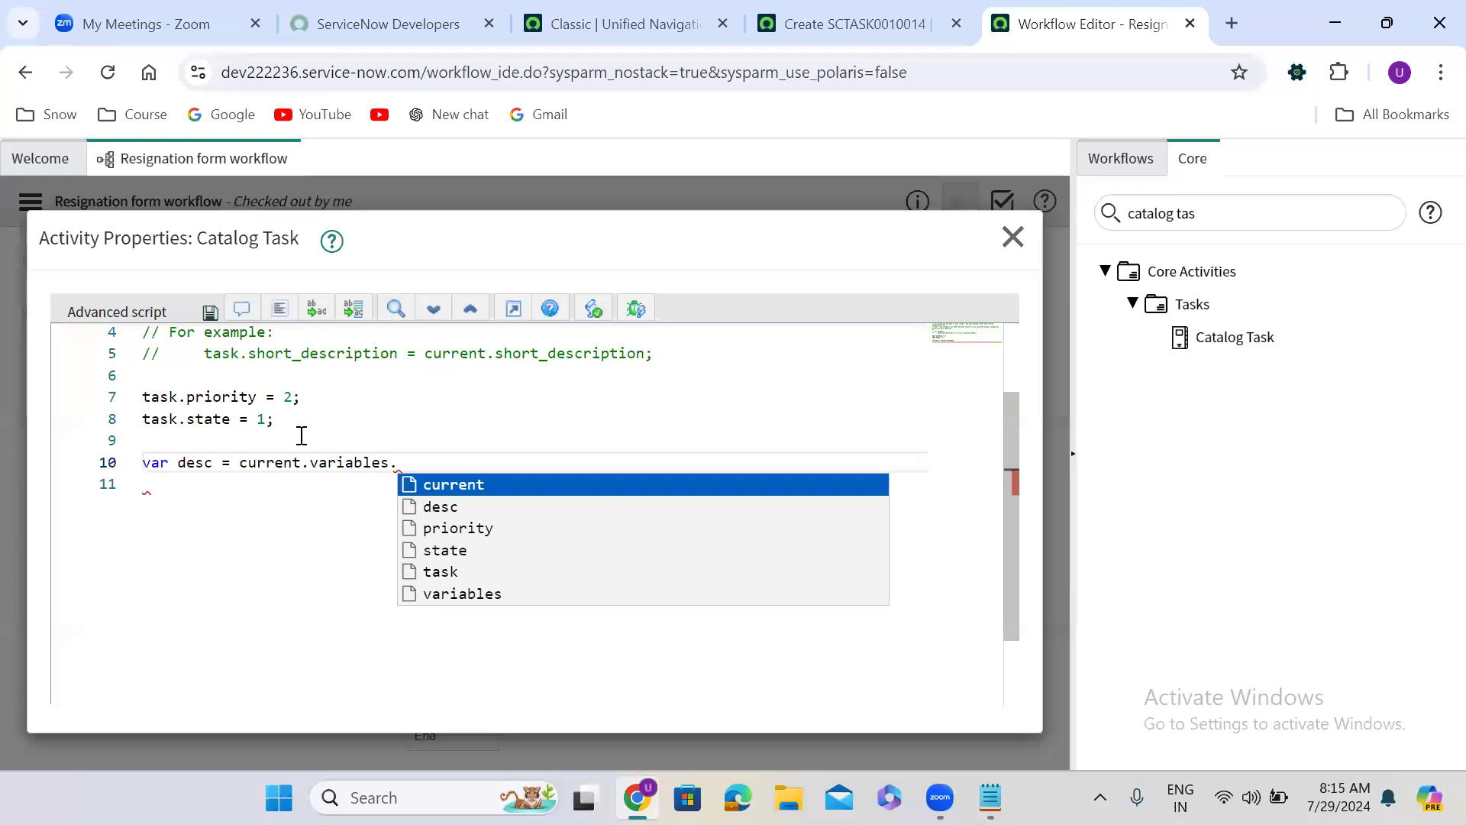
Find Maintain Items in the main ServiceNow navigator and open its catalog items list in a new browser tab.
click(835, 9)
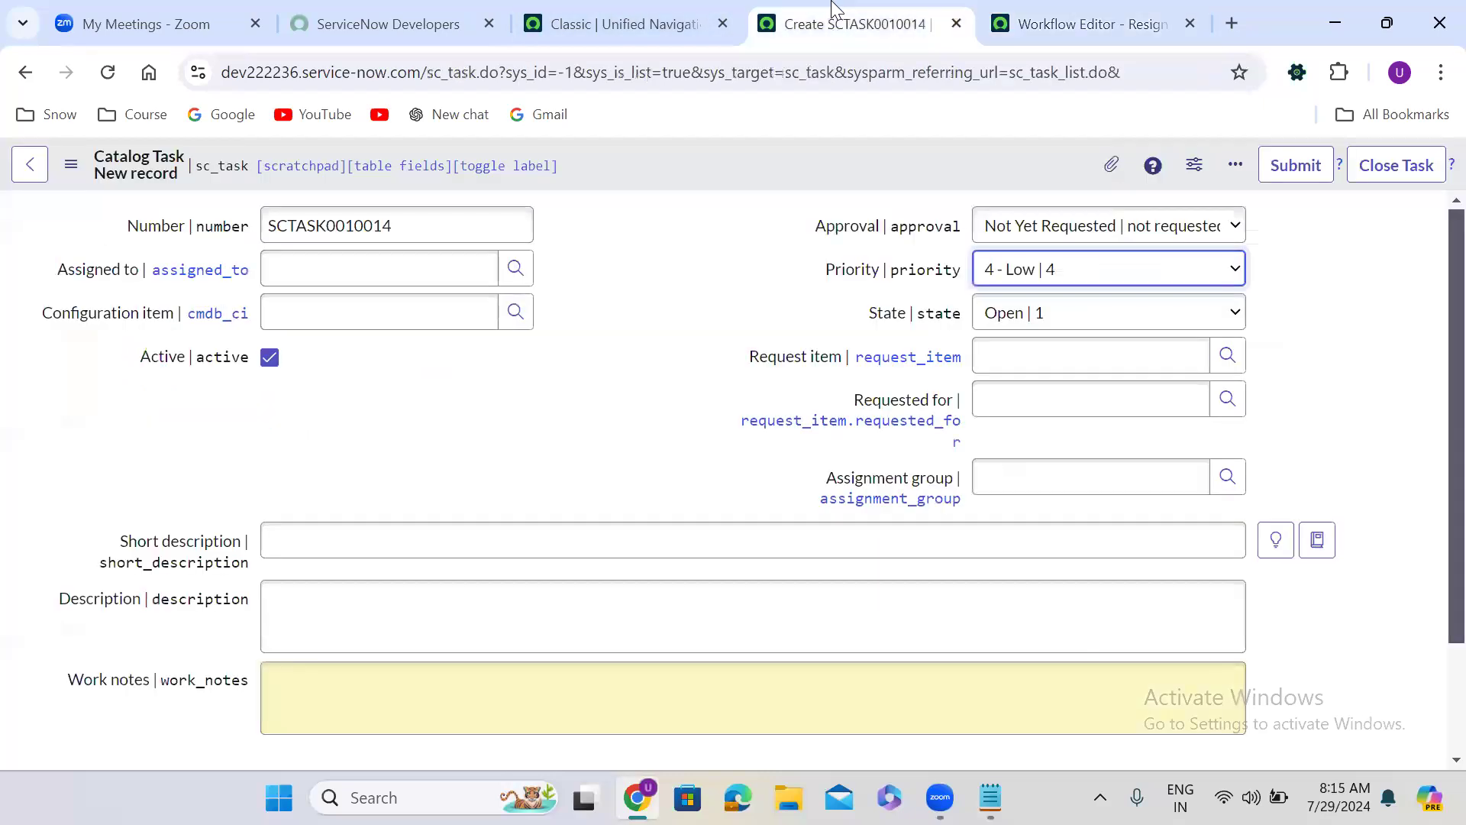
click(672, 14)
click(245, 169)
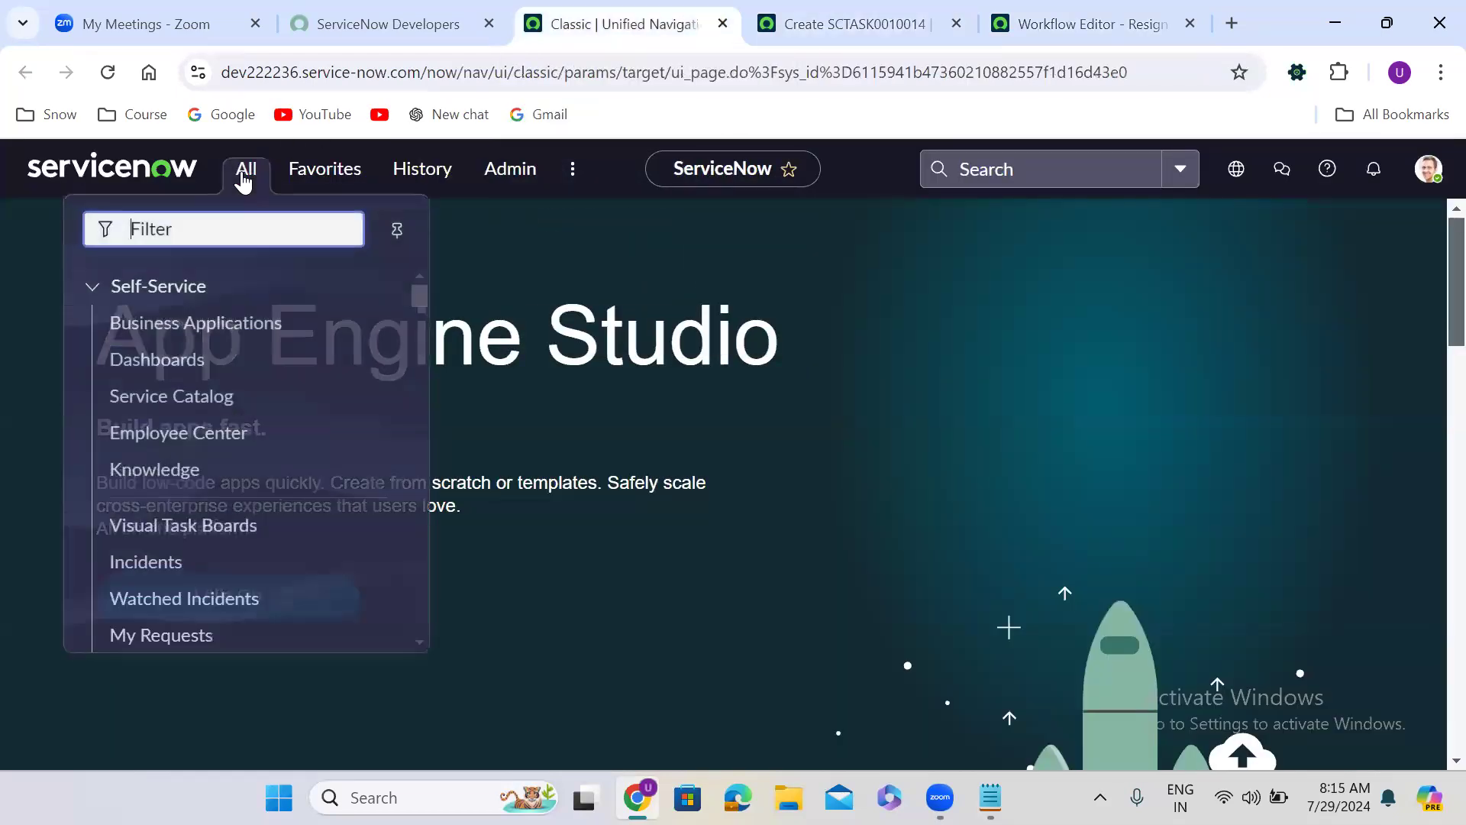
text(maintain)
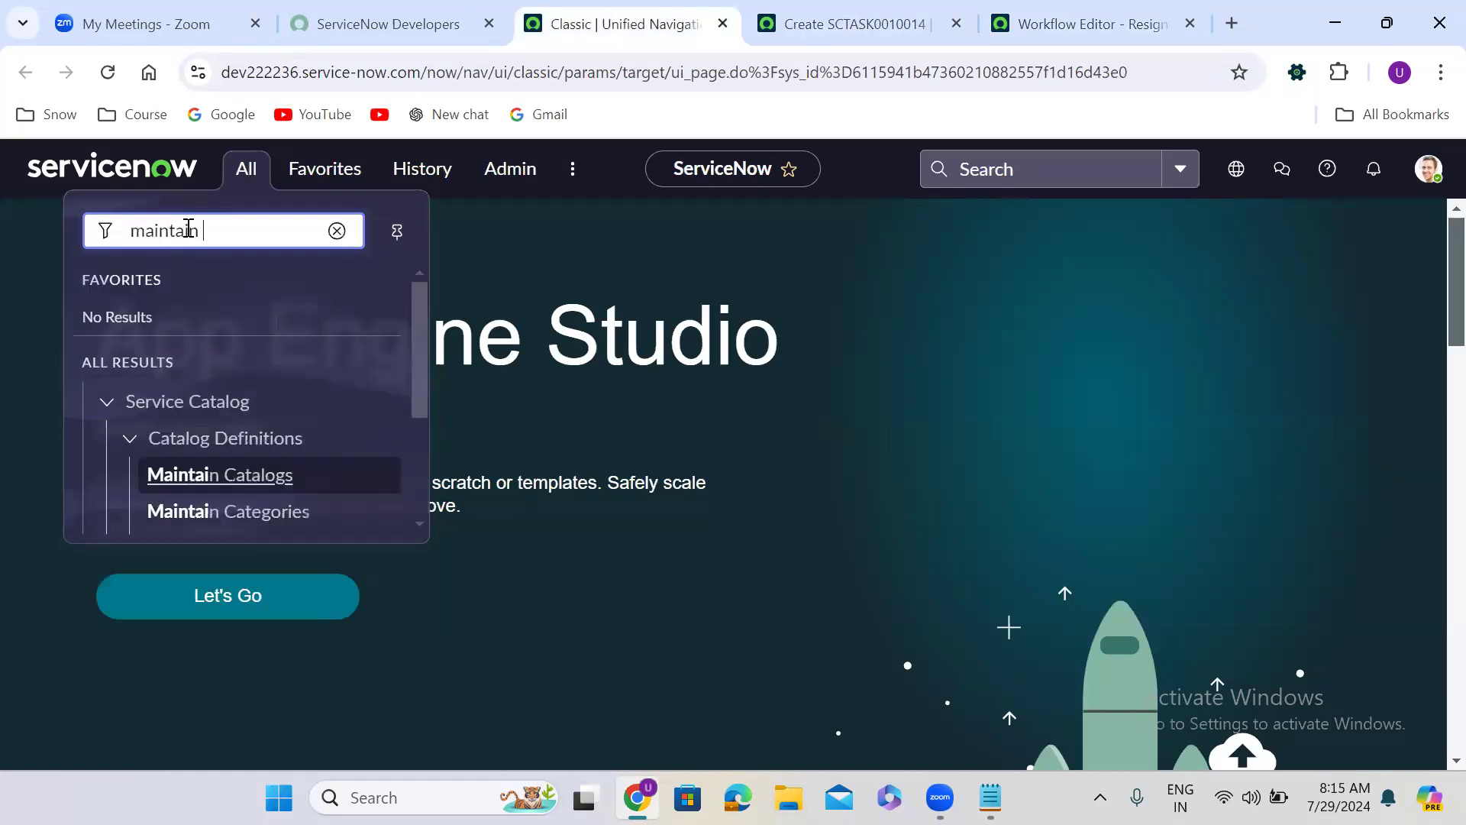
text( items)
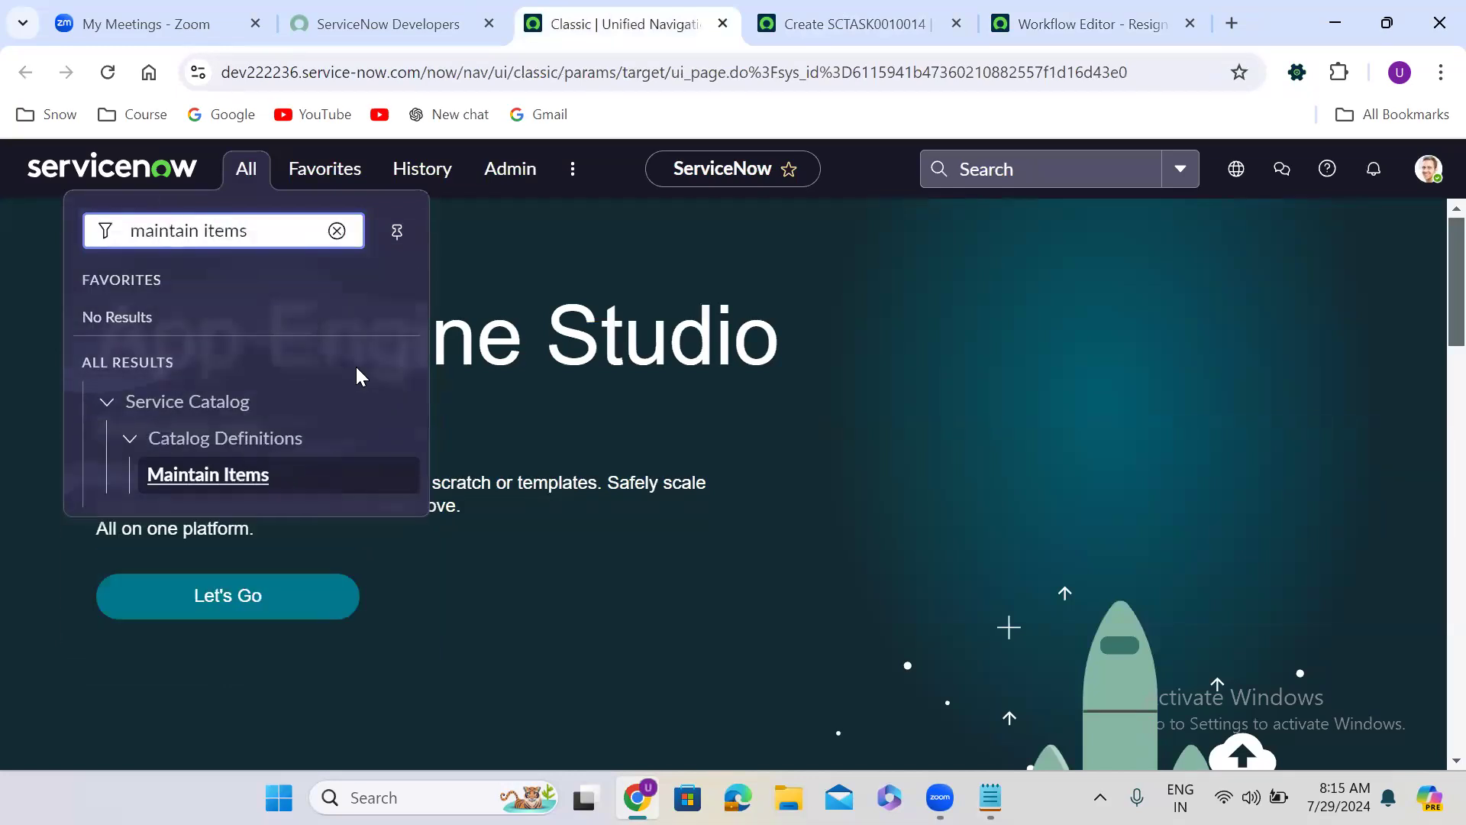
middle_click(211, 484)
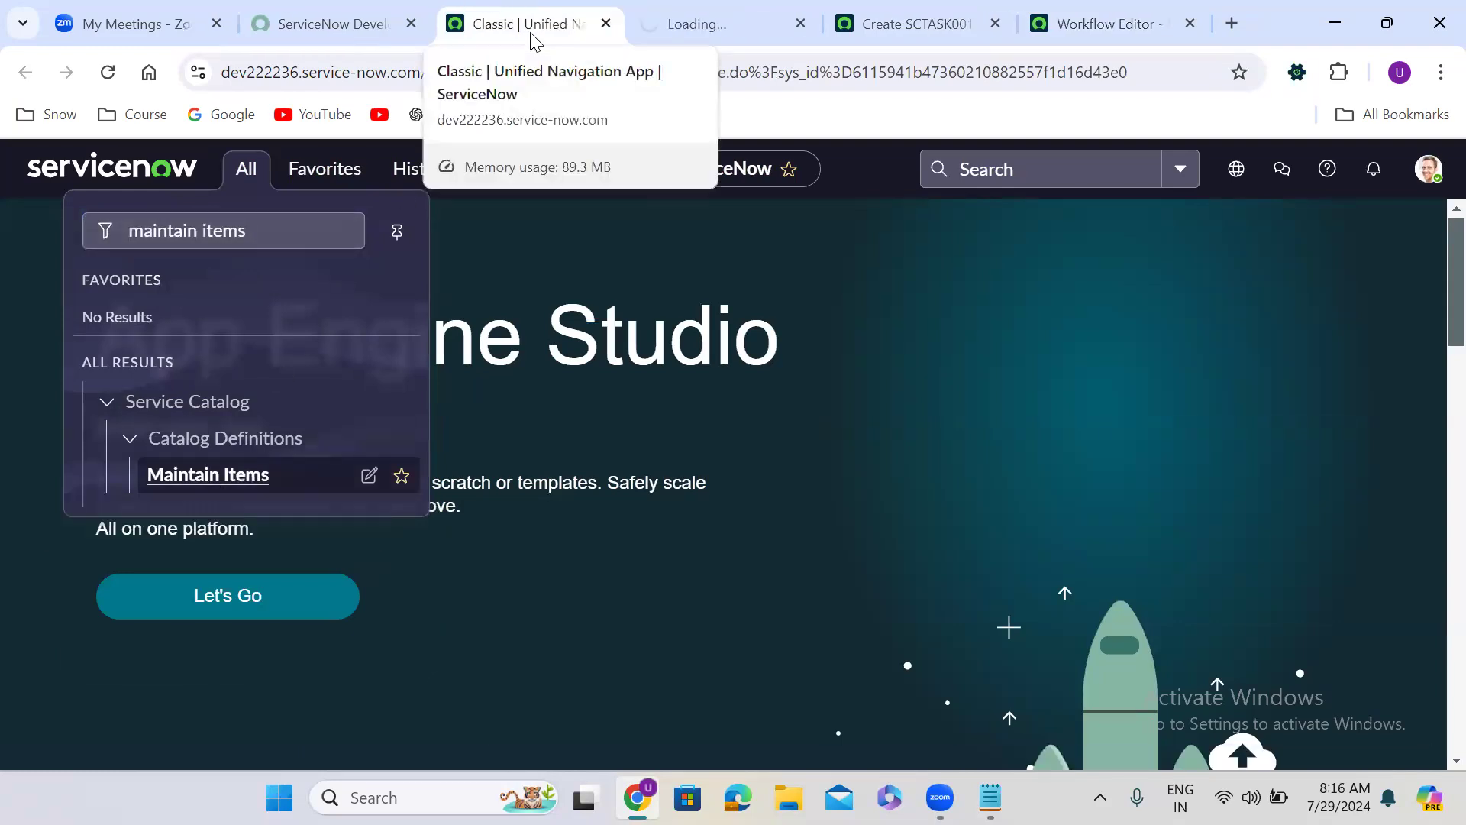
click(770, 9)
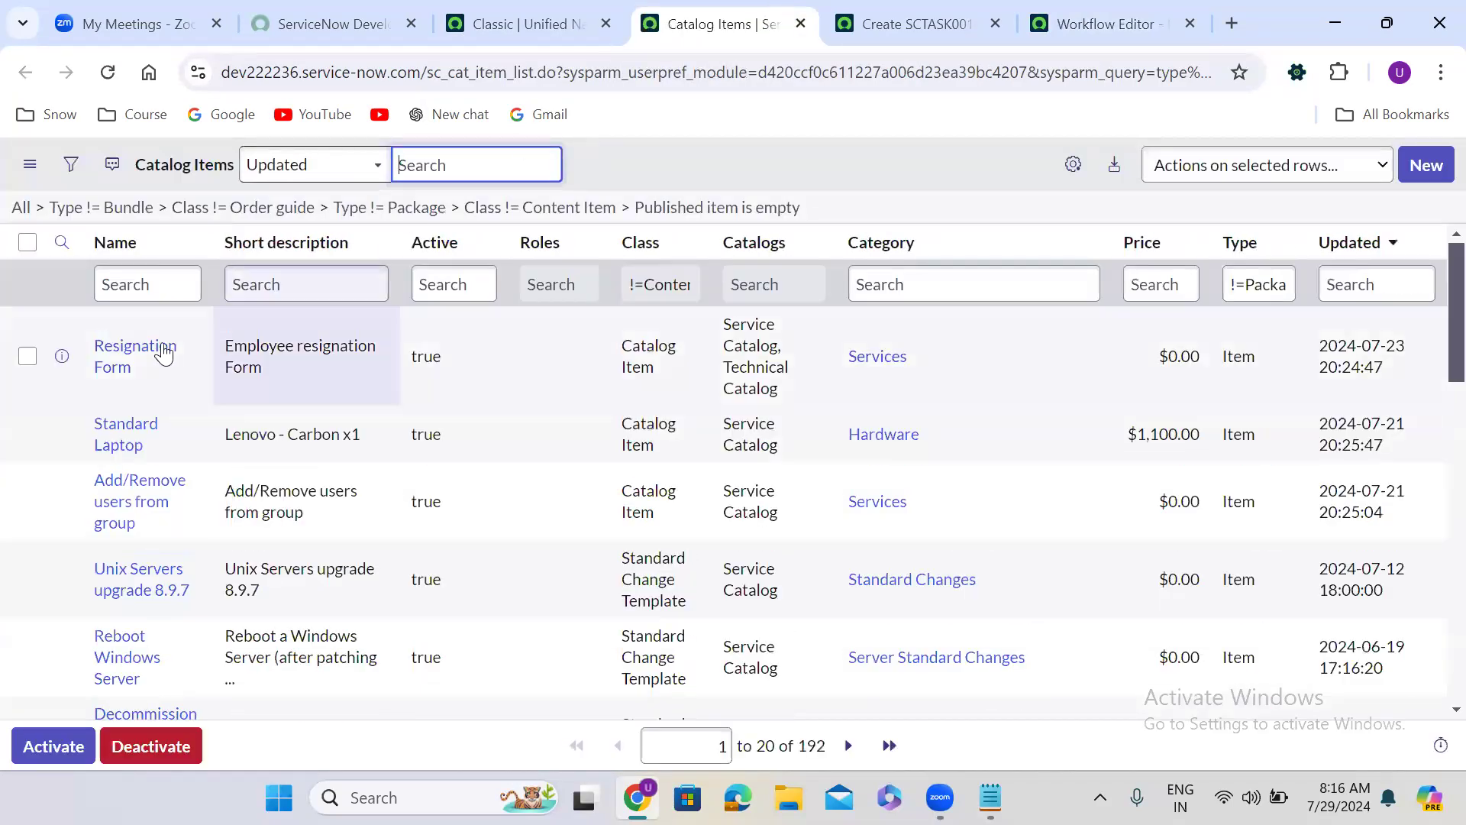
Open the Resignation Form catalog item record in a new browser tab and go down to its item details.
middle_click(127, 356)
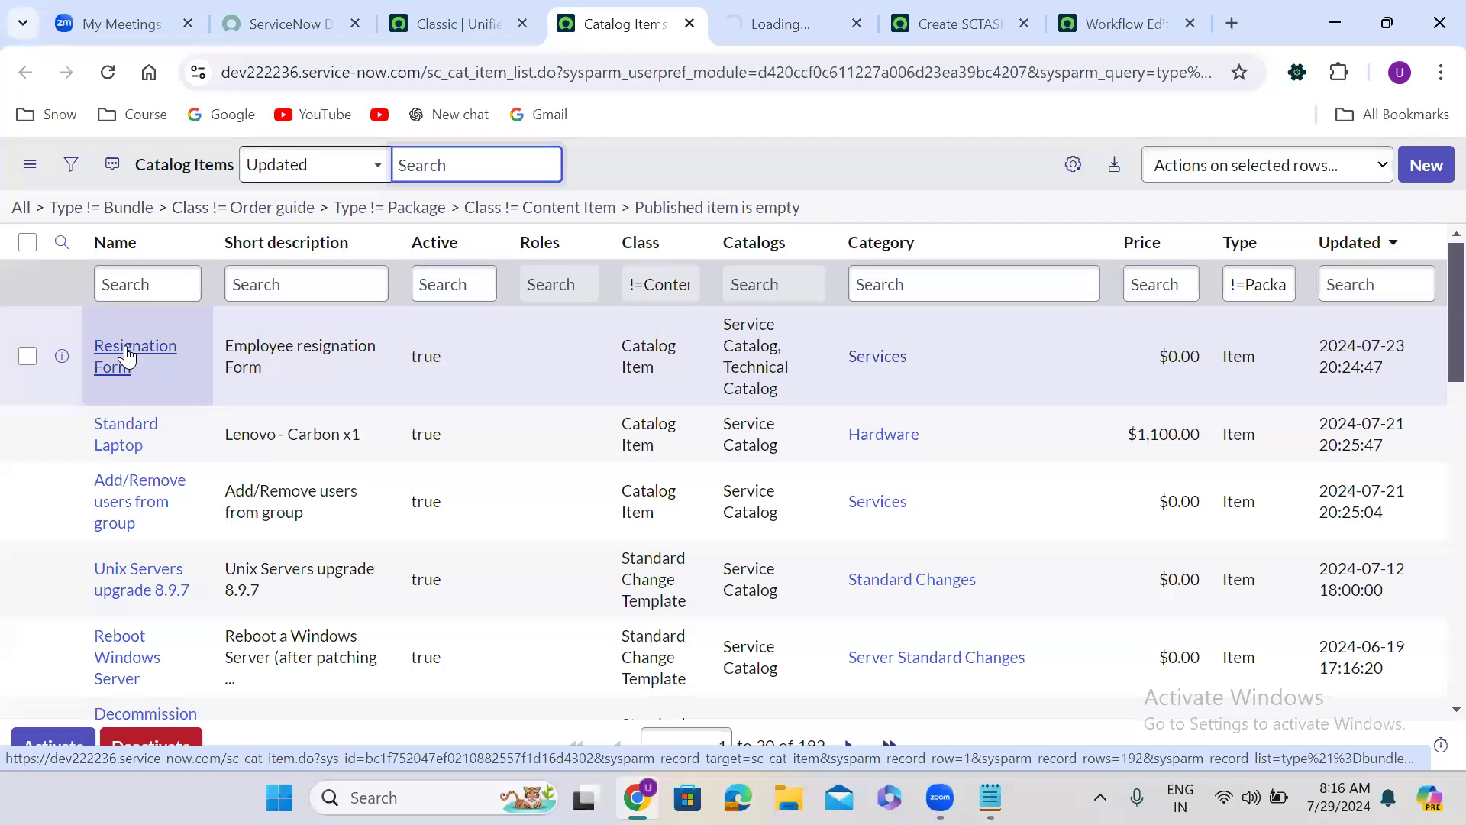
click(756, 23)
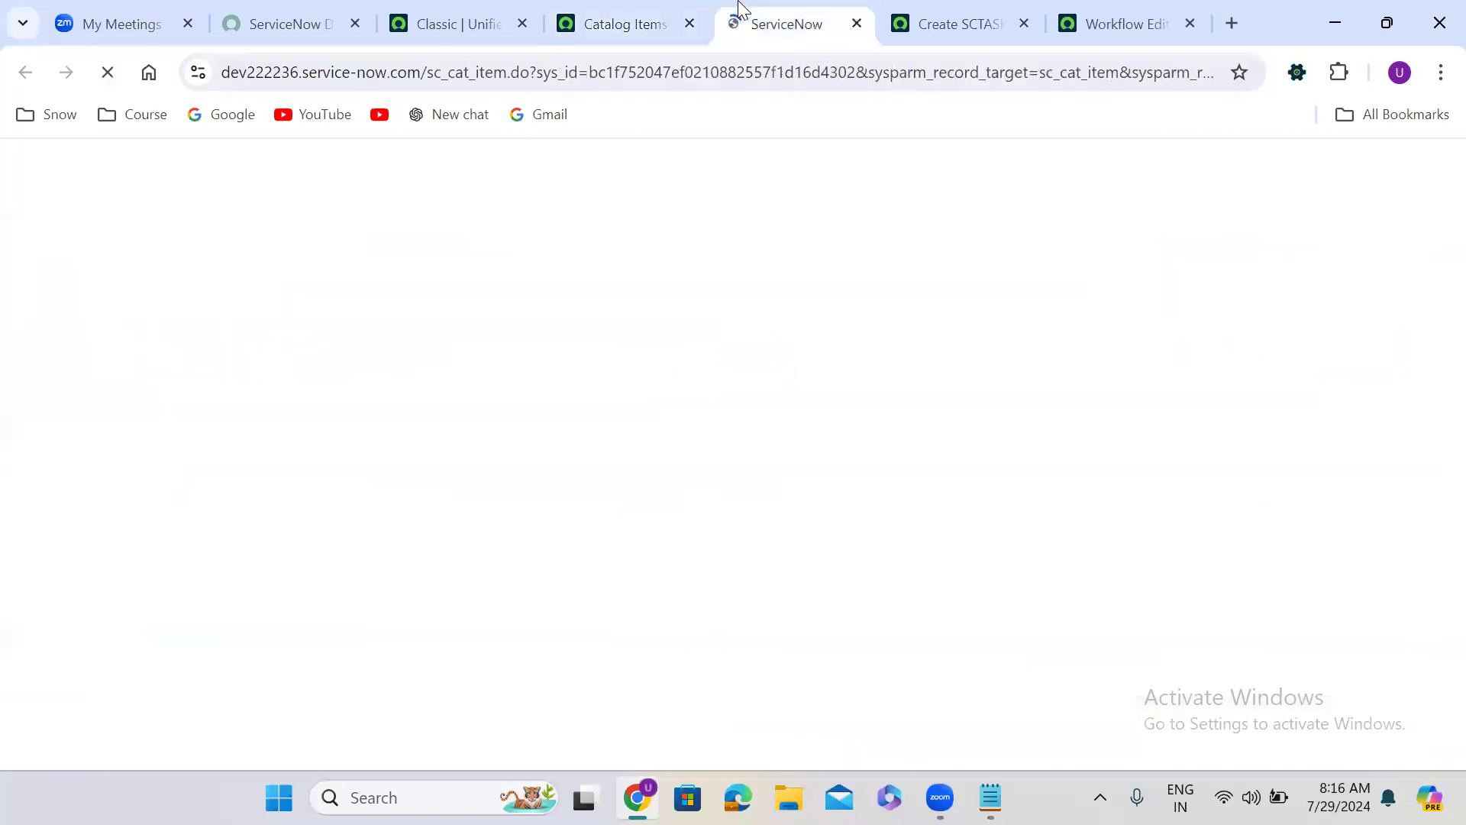
click(64, 589)
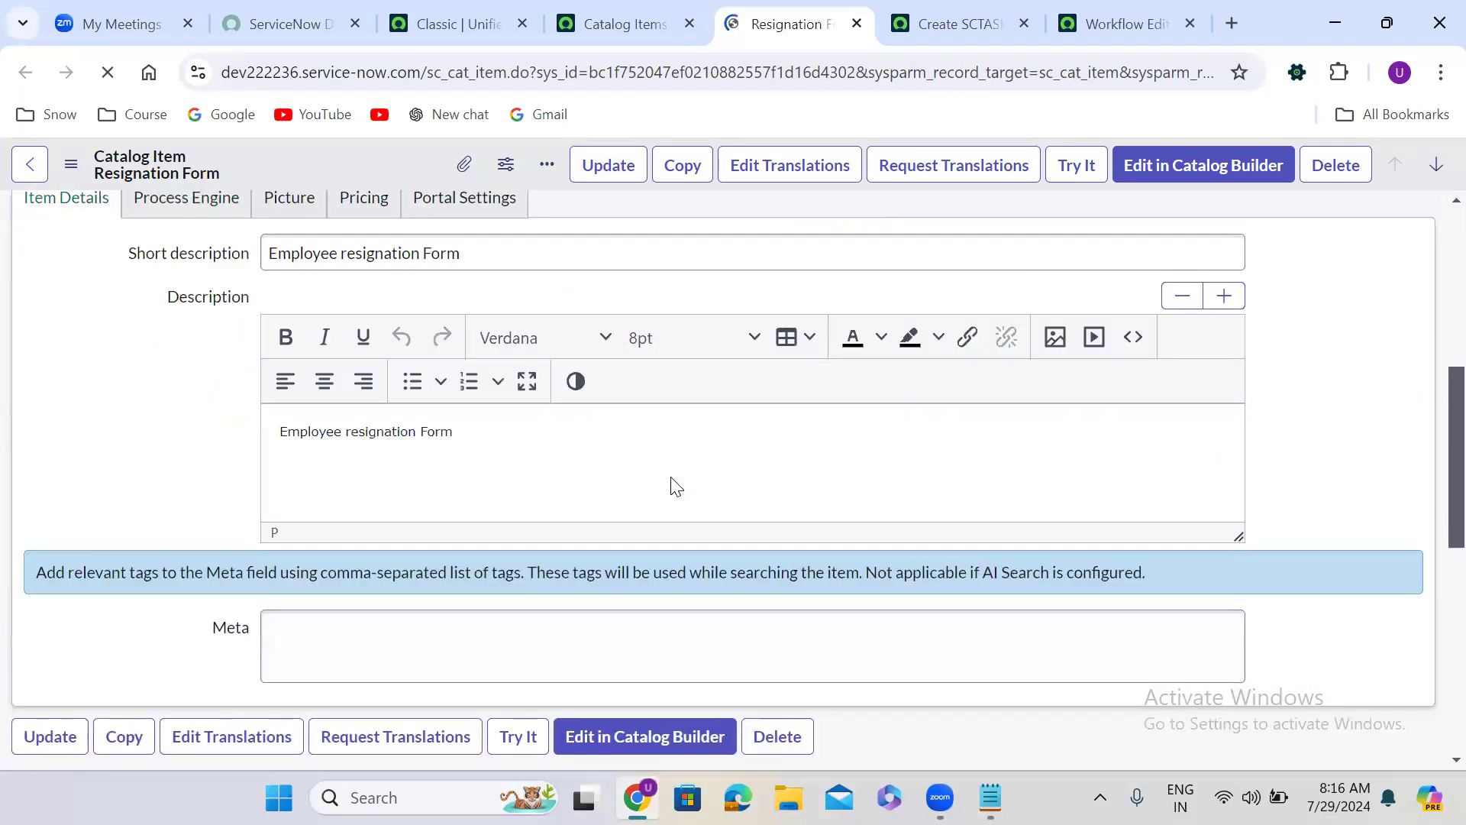
Copy the requested_by variable name from the Resignation Form's variables and complete the declaration as "var desc = current.variables.requested_by +'\n';".
scroll(676, 486, down, 7)
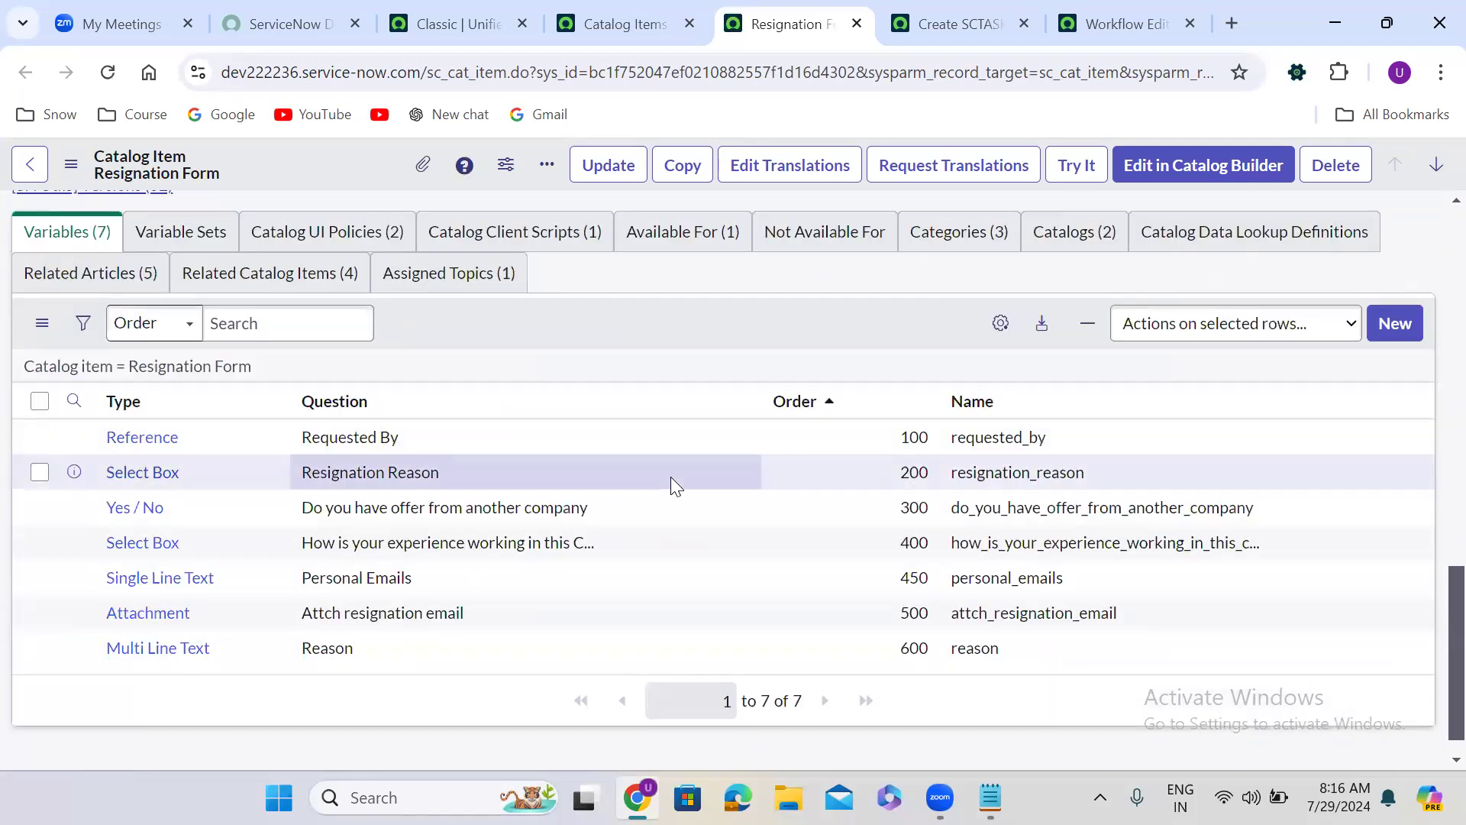
drag(1062, 440, 950, 446)
key(ctrl+c)
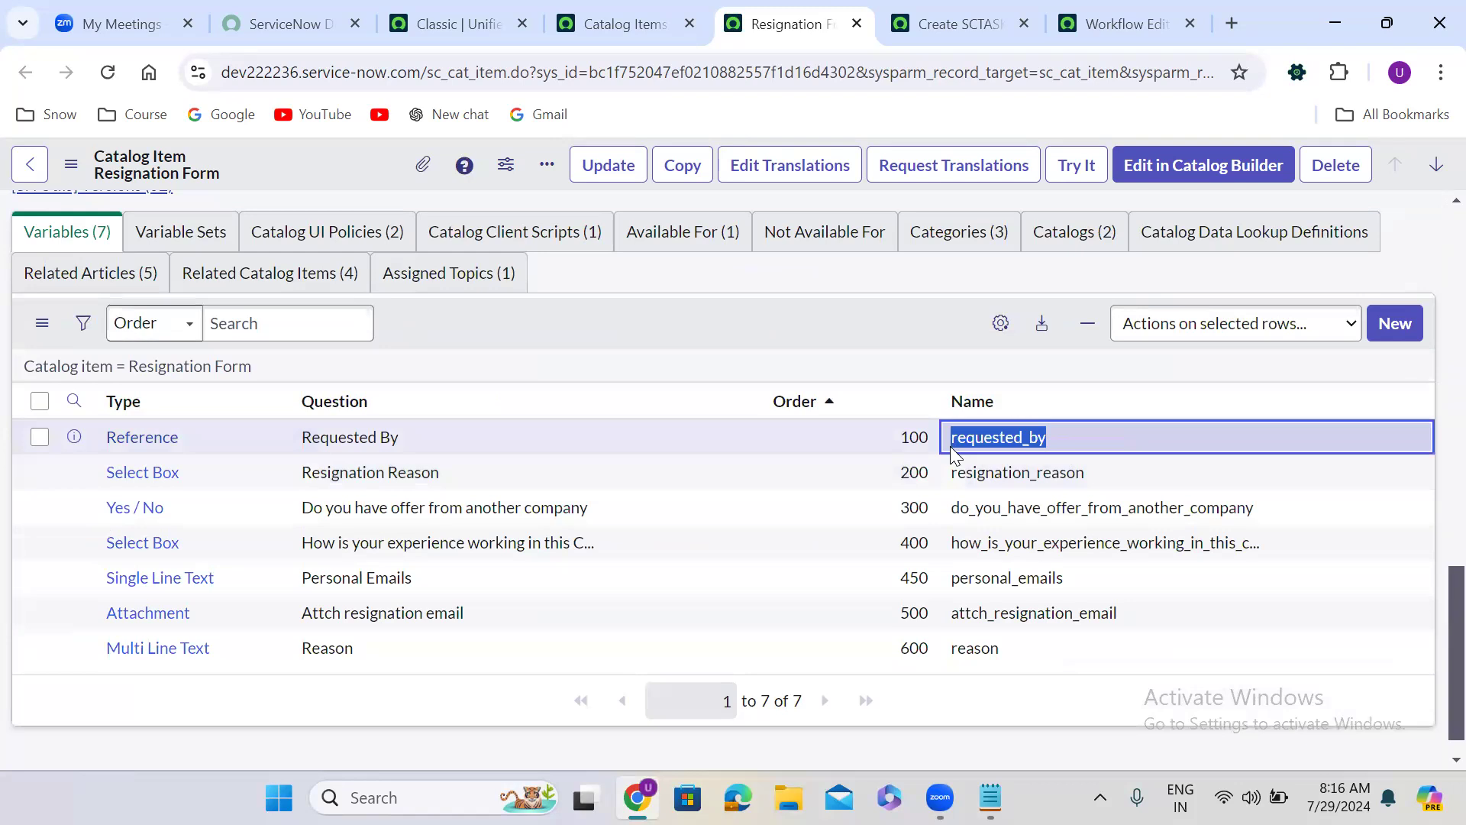
click(950, 9)
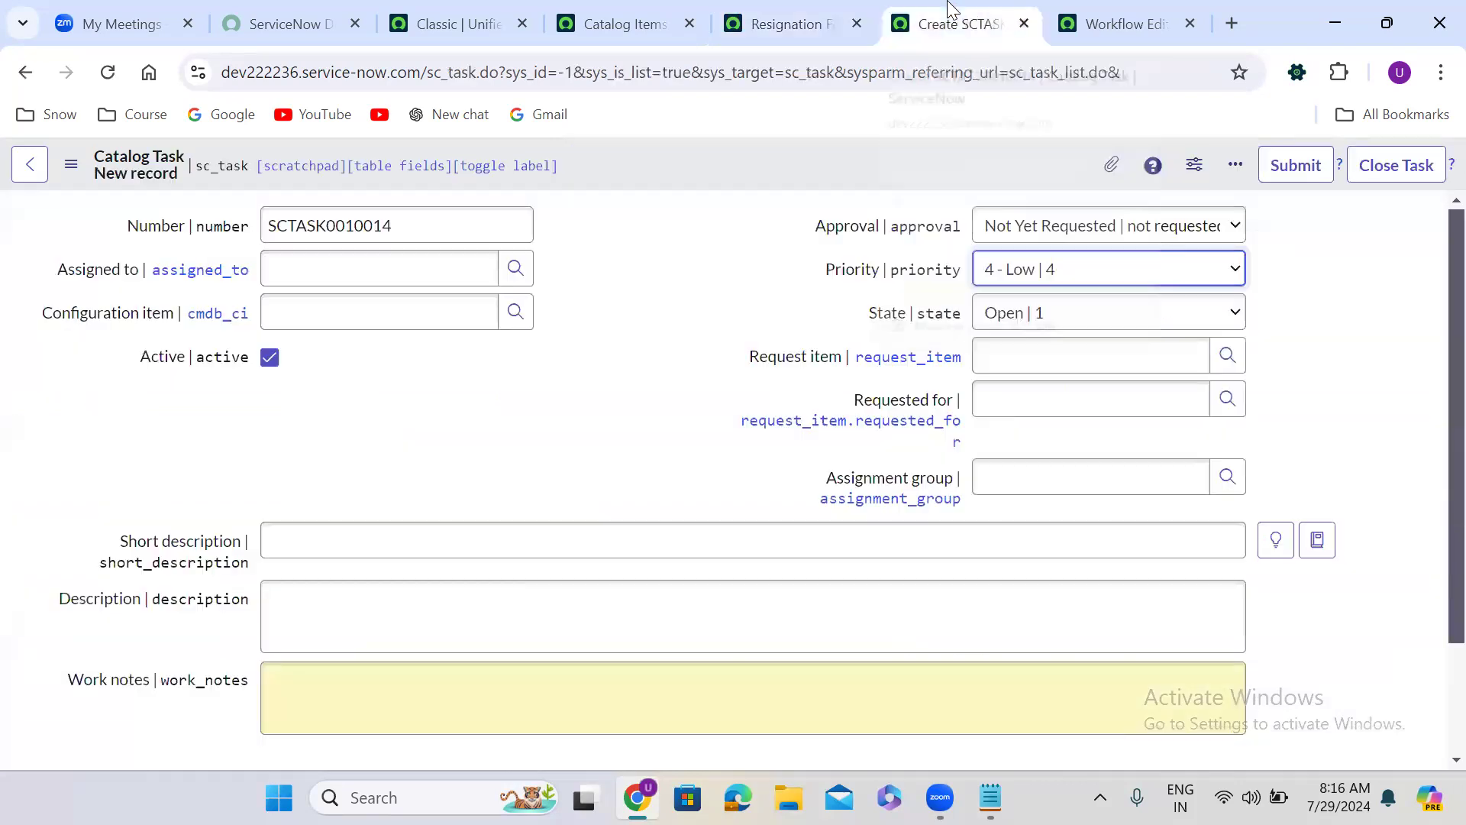
click(1114, 14)
key(ctrl+v)
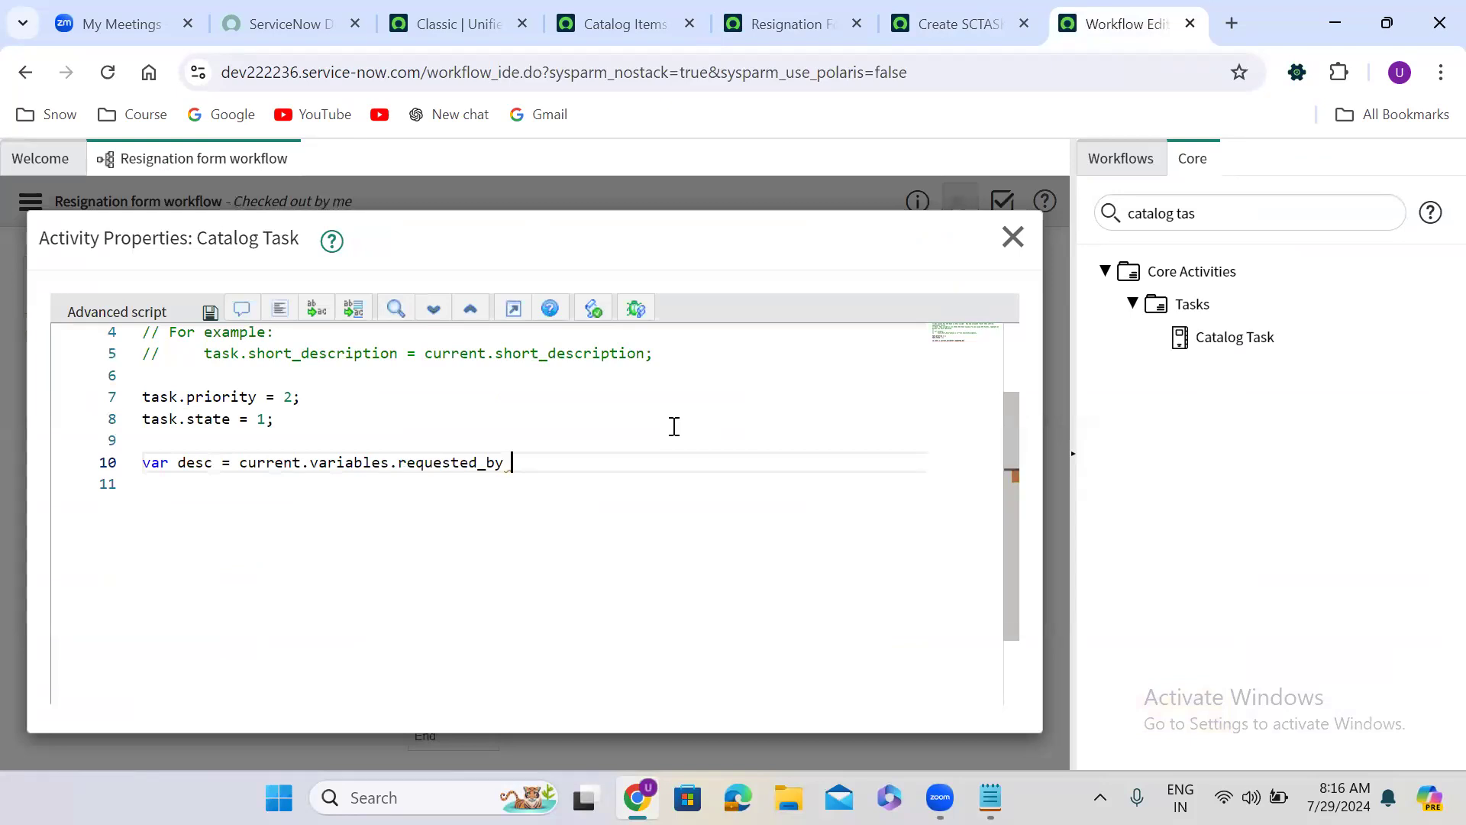
text(+'\n';)
Add the line "desc += current.variables.requested_by +'\n';" below the desc declaration in the Advanced script.
double_click(199, 465)
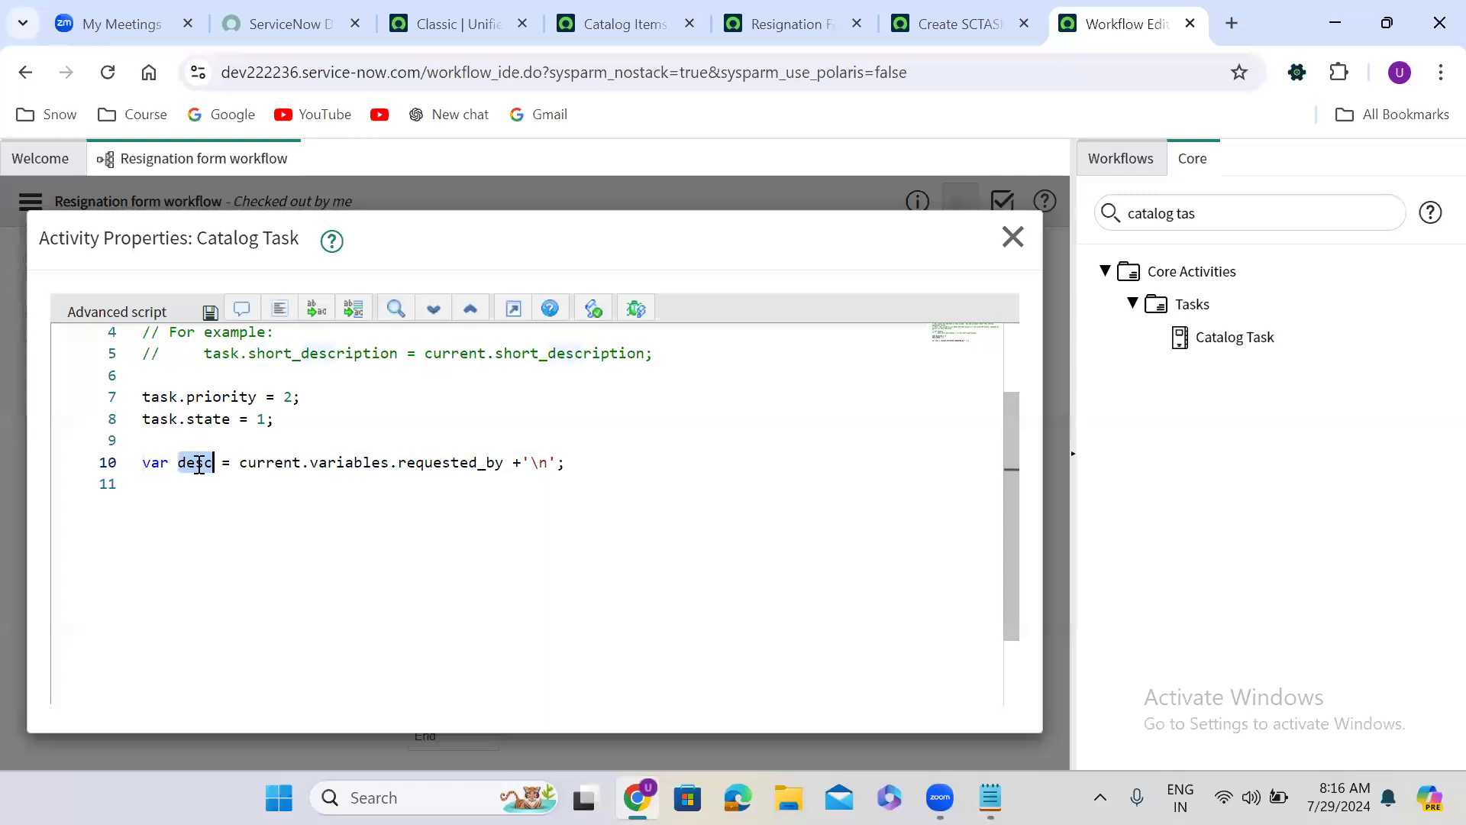
click(178, 514)
text(desc +=)
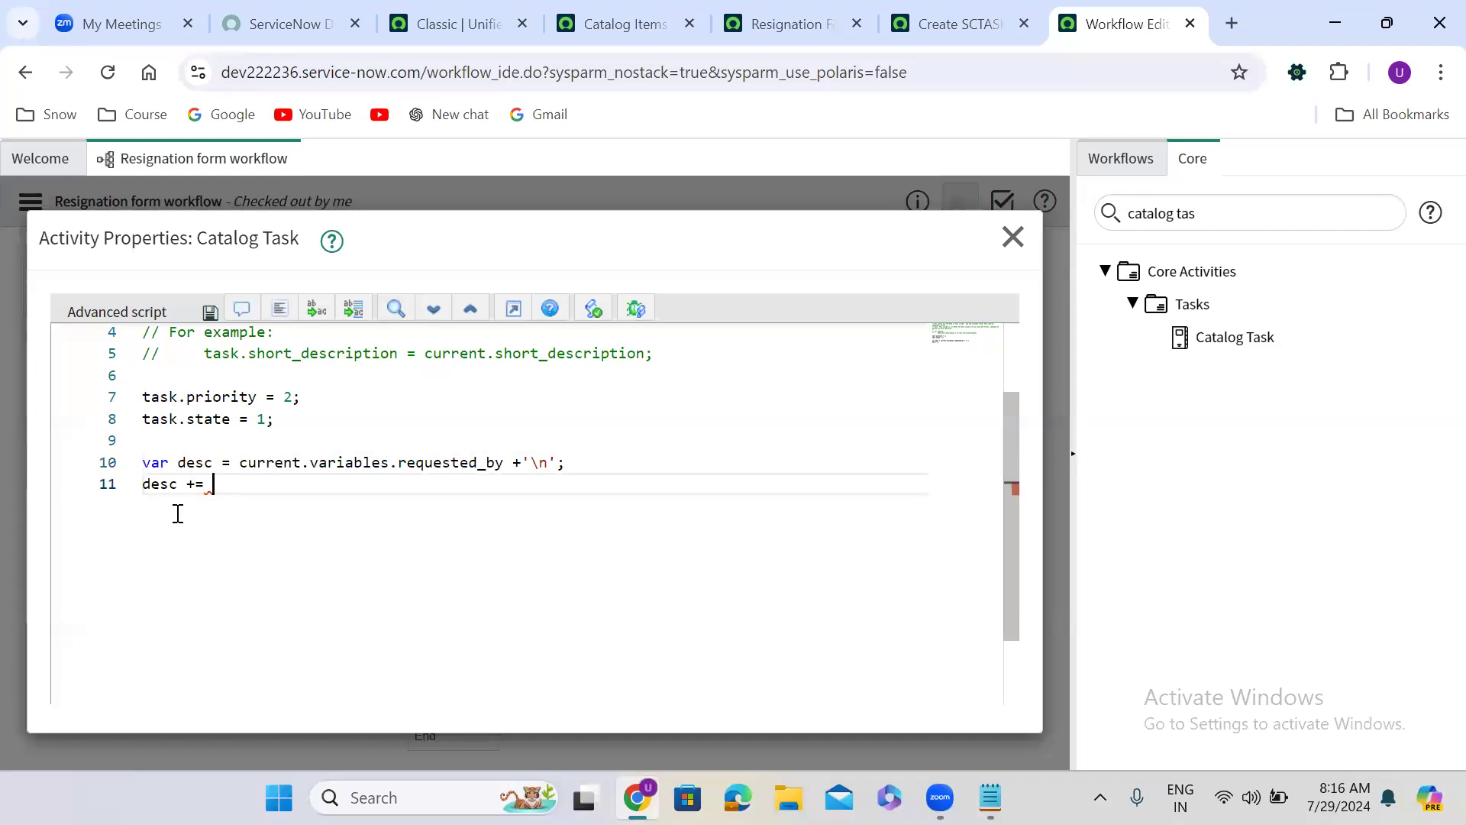
click(239, 462)
drag(395, 473, 581, 466)
key(ctrl+c)
click(312, 501)
key(ctrl+v)
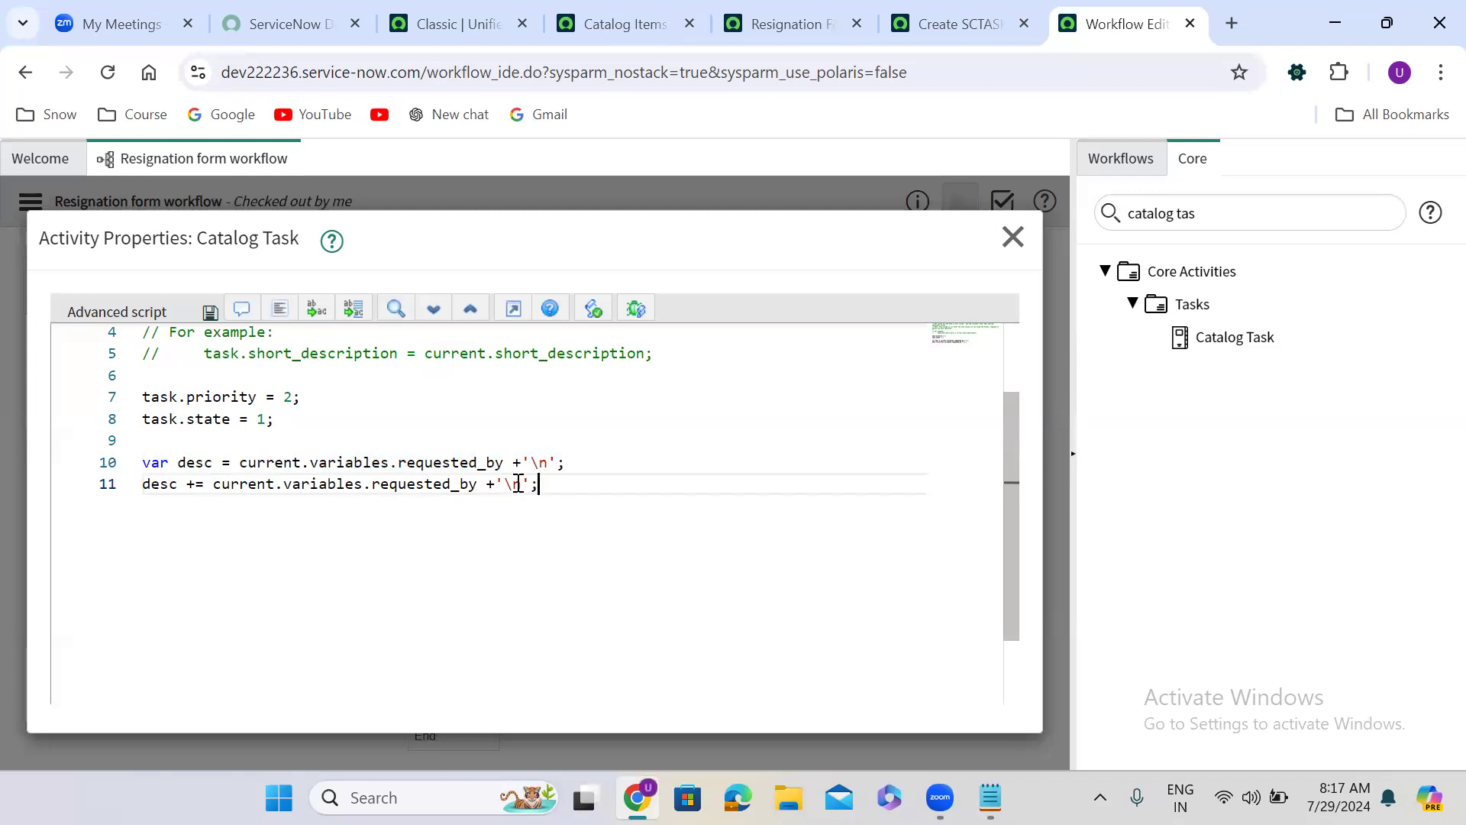
Duplicate the "desc +=" line three times directly below itself in the Advanced script.
drag(540, 485, 141, 491)
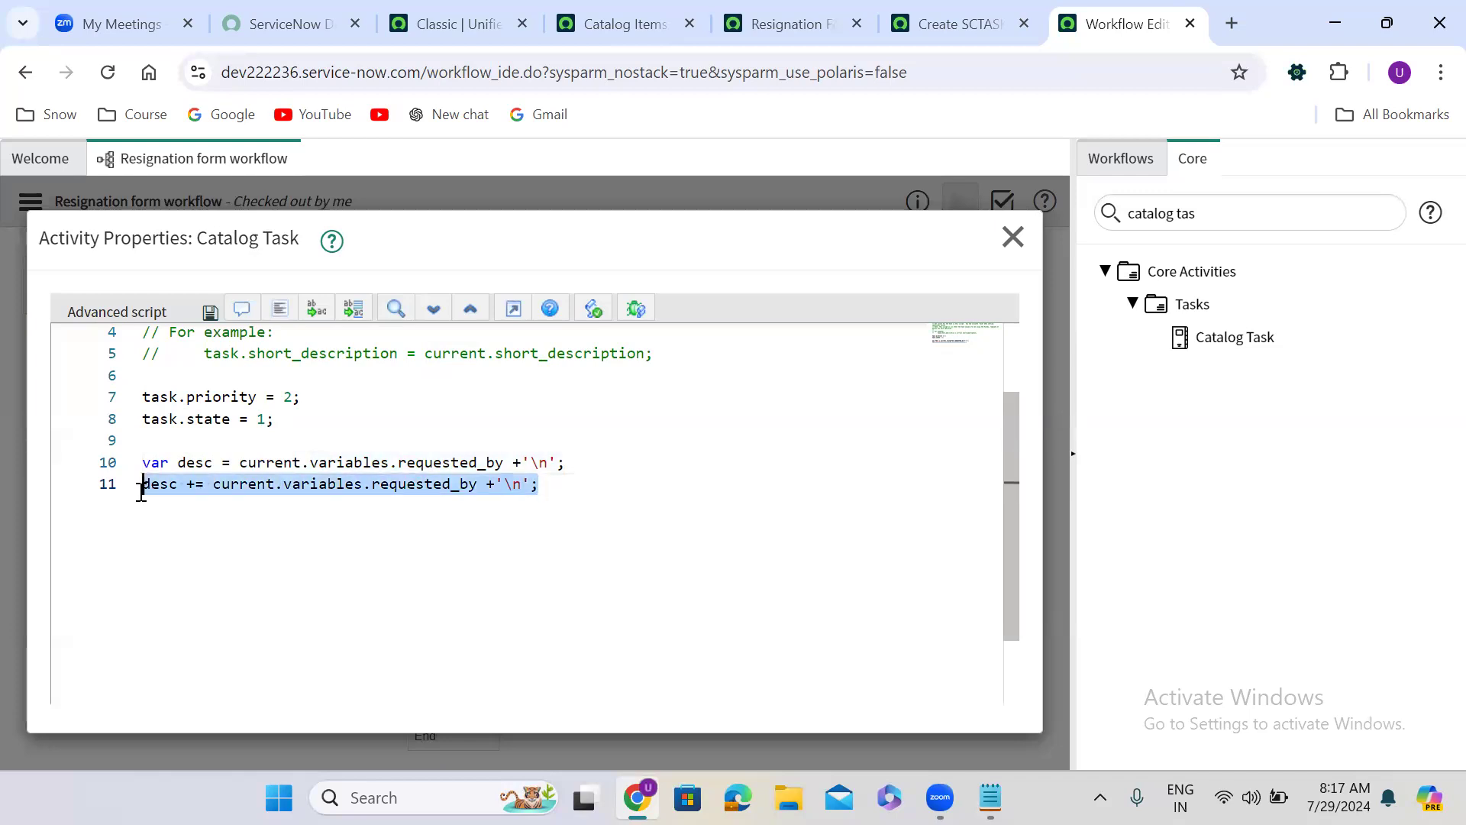
click(547, 485)
key(Return)
key(ctrl+v)
key(Return)
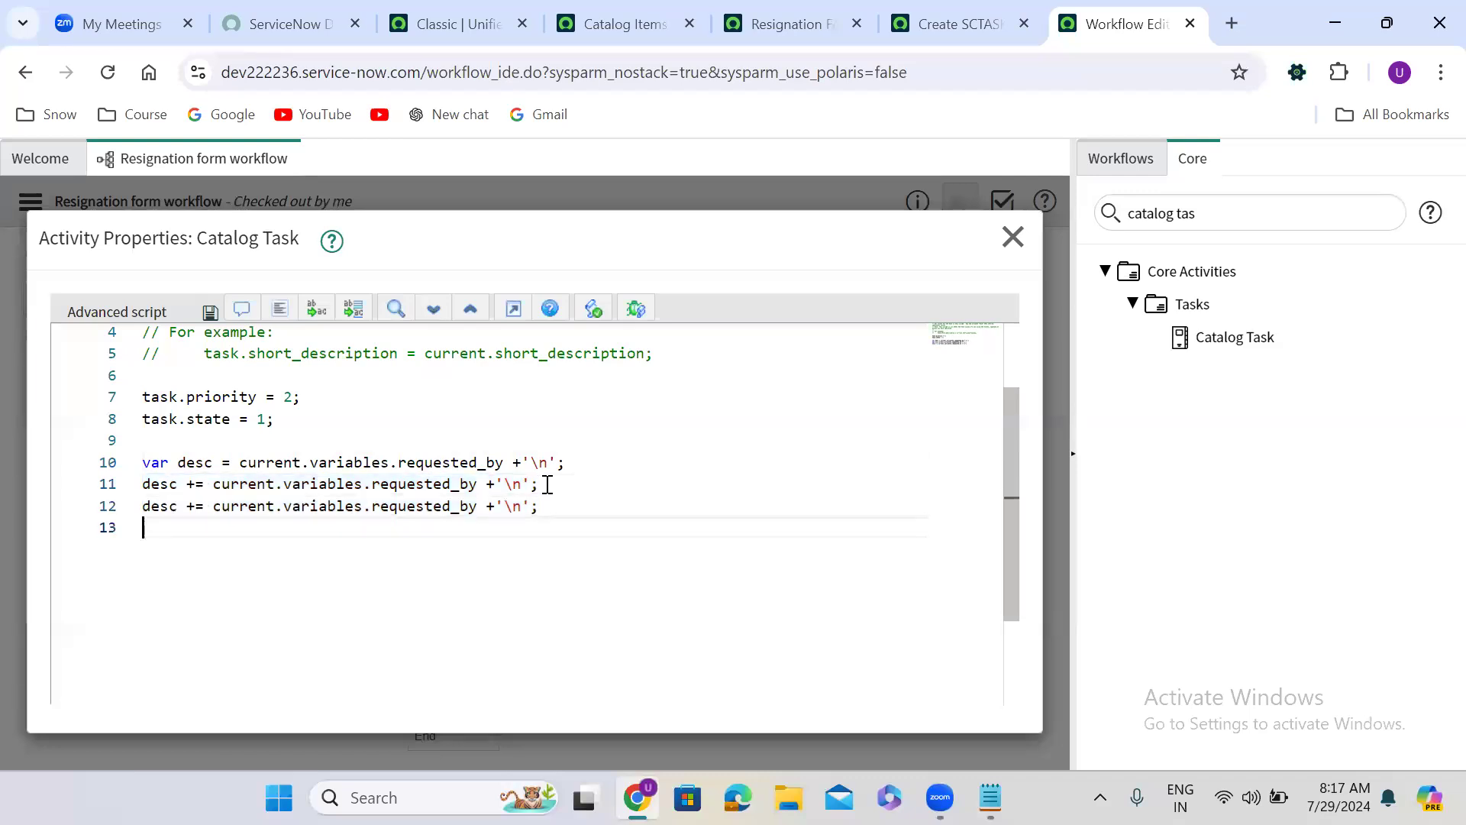
key(ctrl+v)
key(Return)
key(ctrl+v)
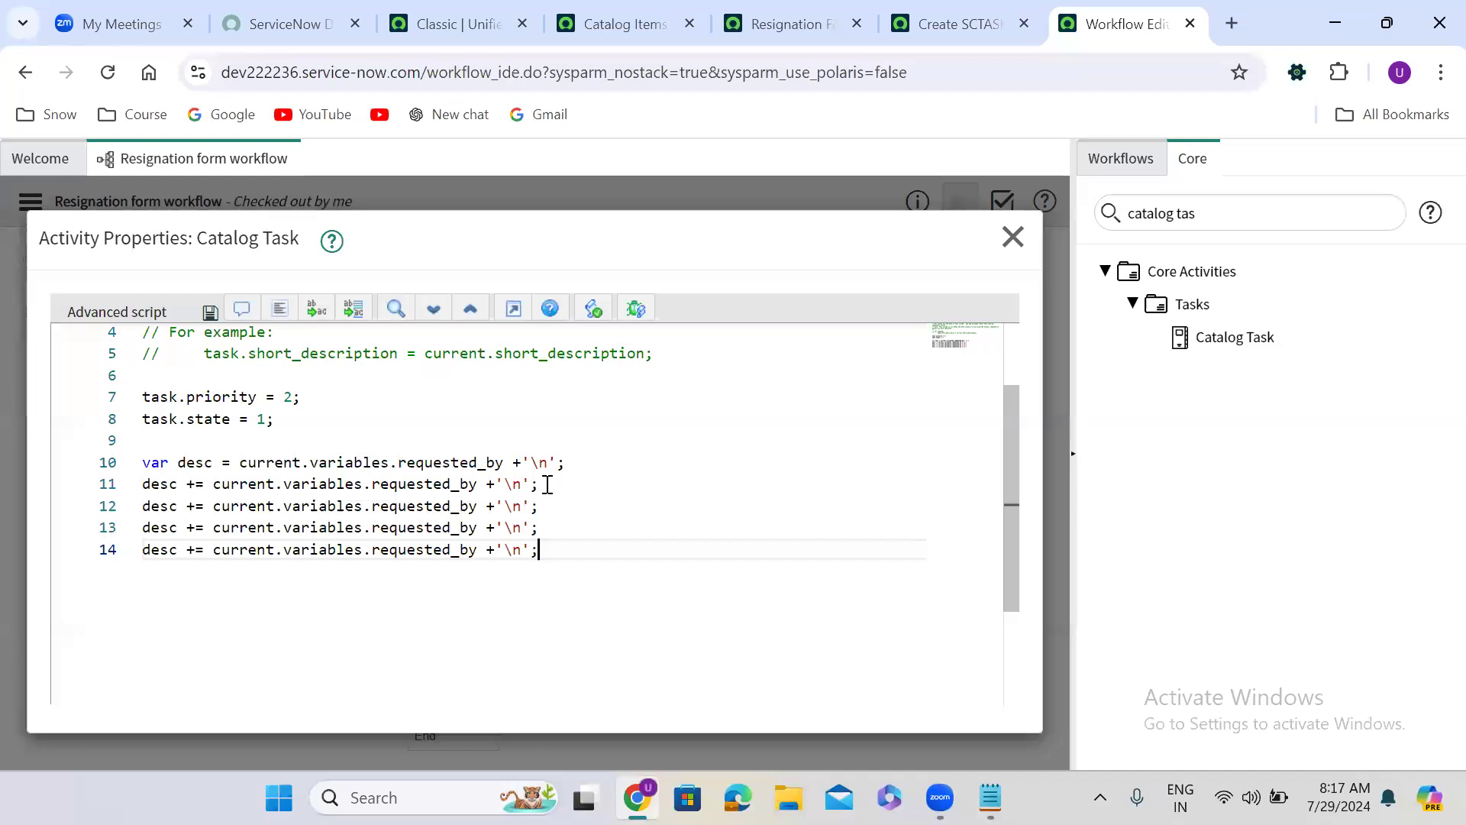
Add the line "task.description = desc;" after a blank line at the end of the Advanced script.
key(Return)
key(Return)
text(ta)
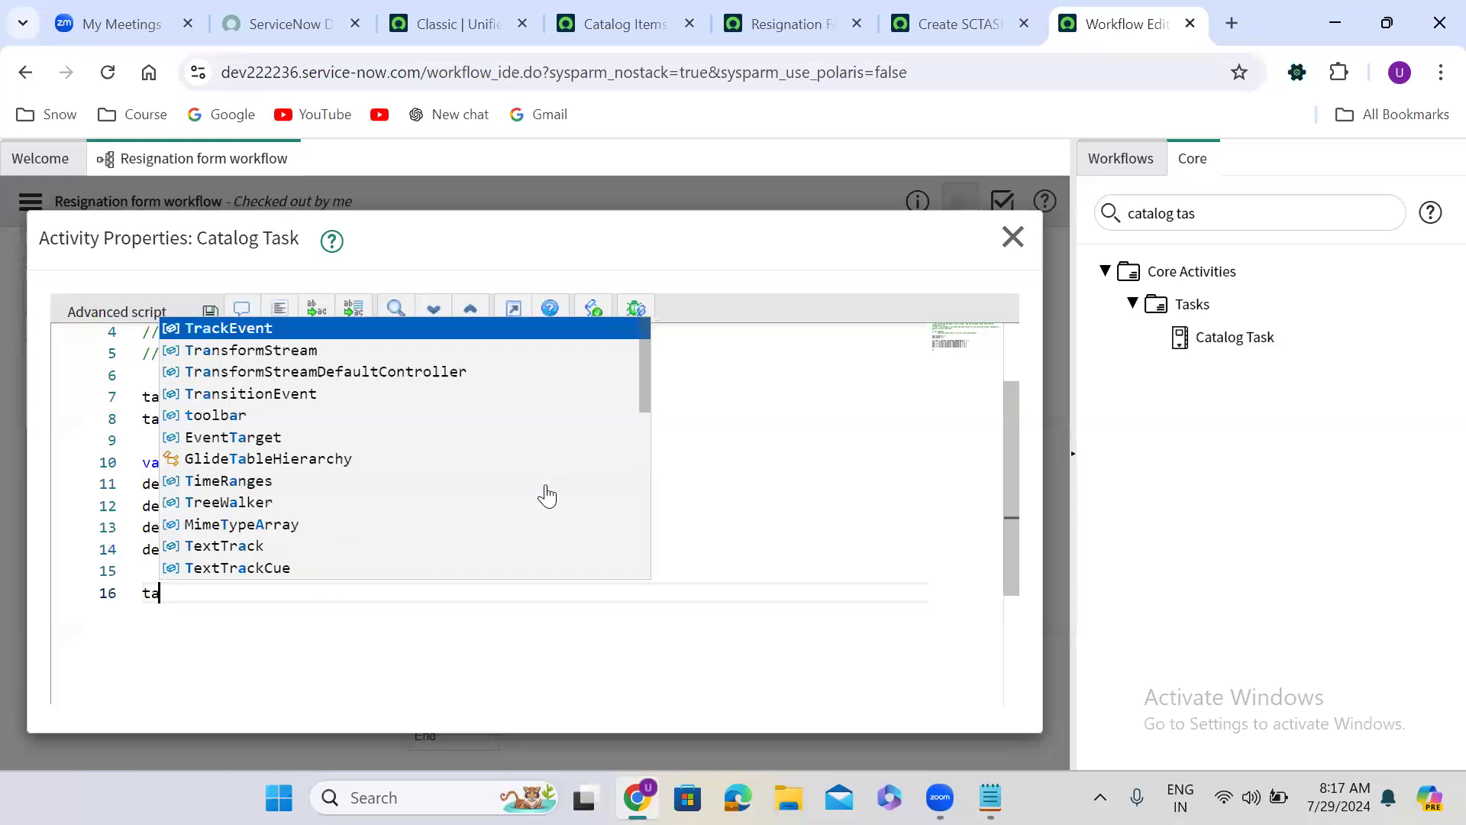
text(sk.des)
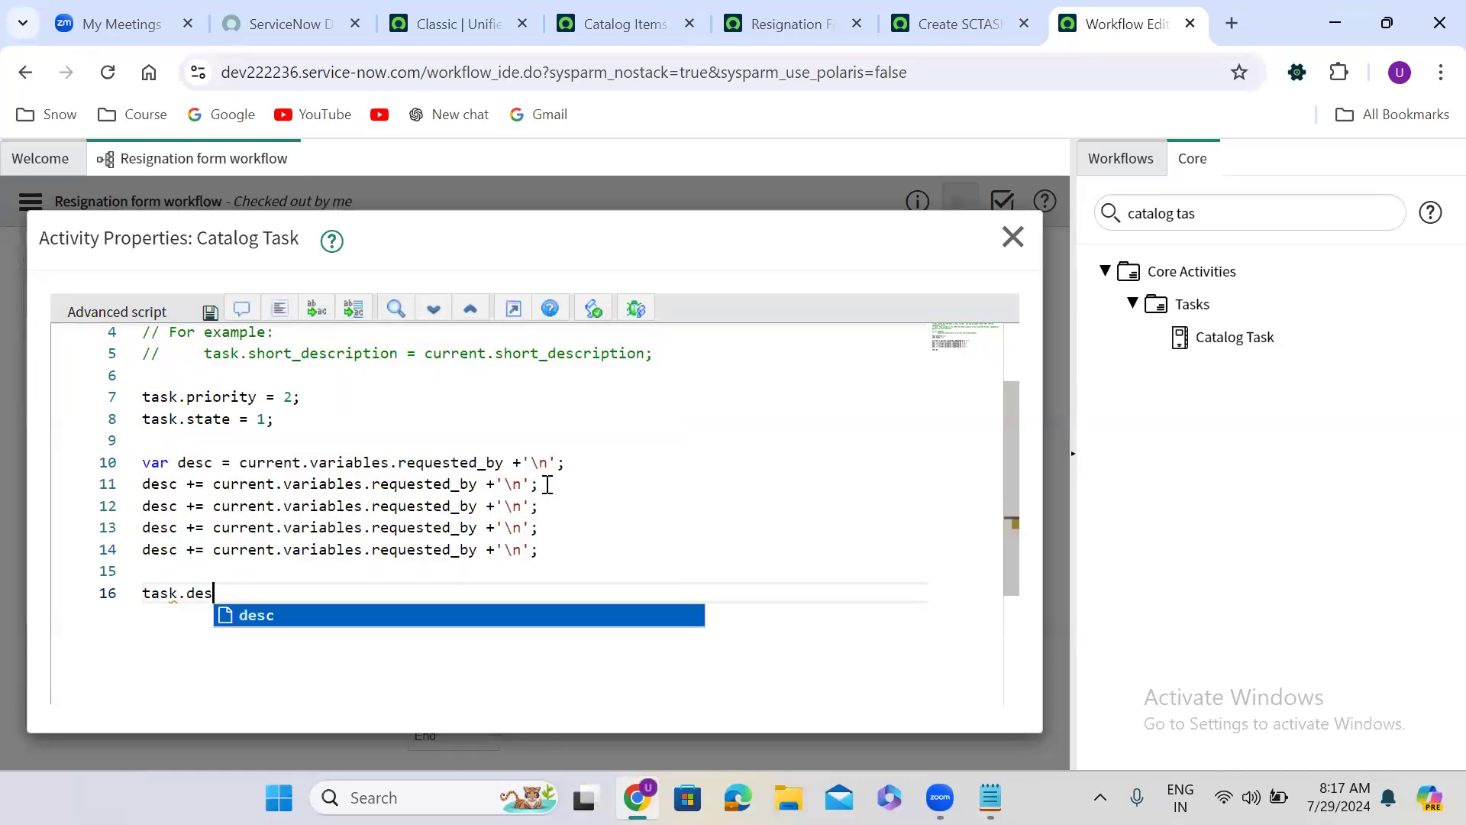
text(c = )
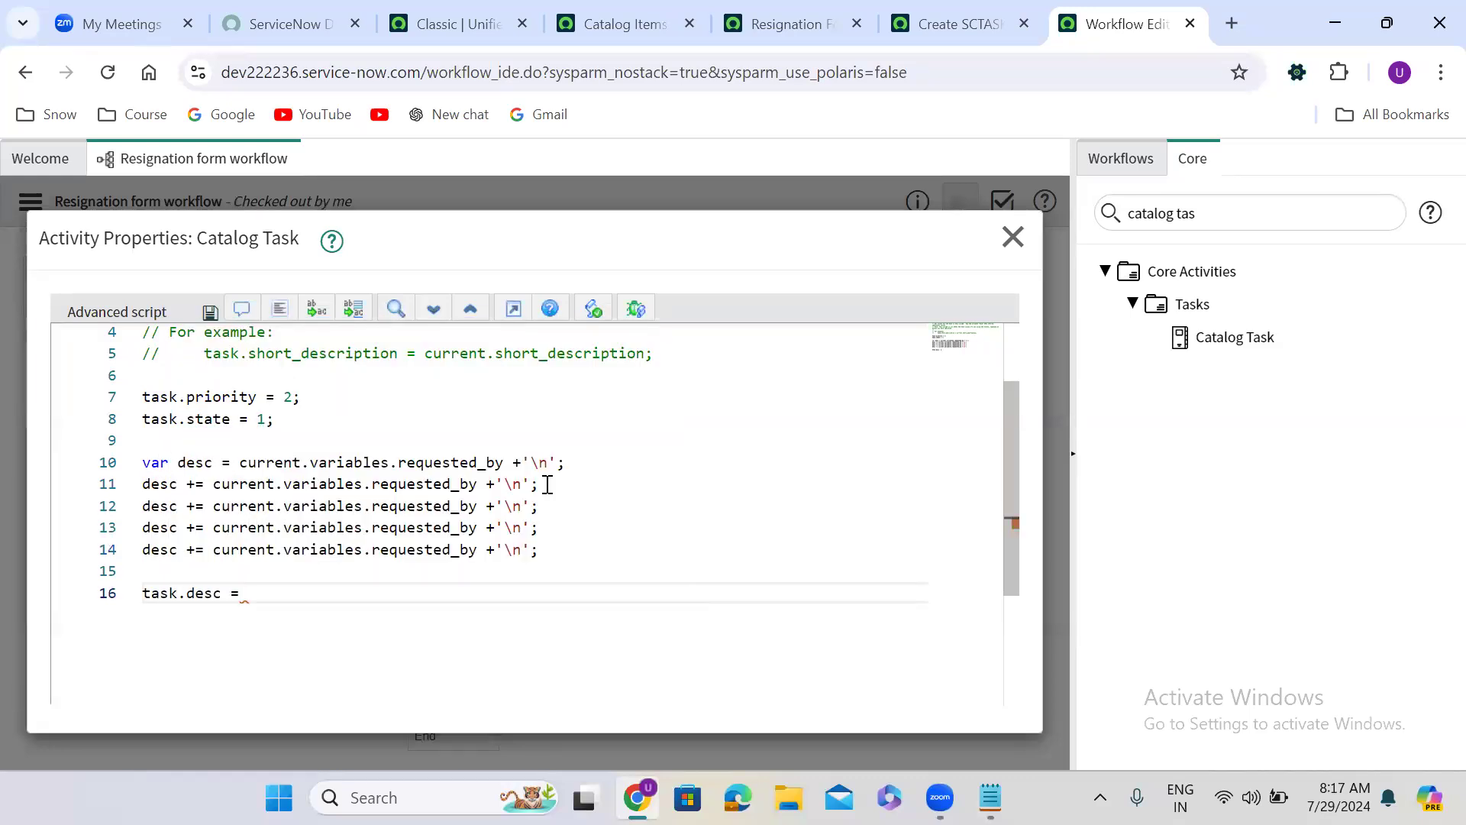
text(desc;)
double_click(206, 599)
text(descri)
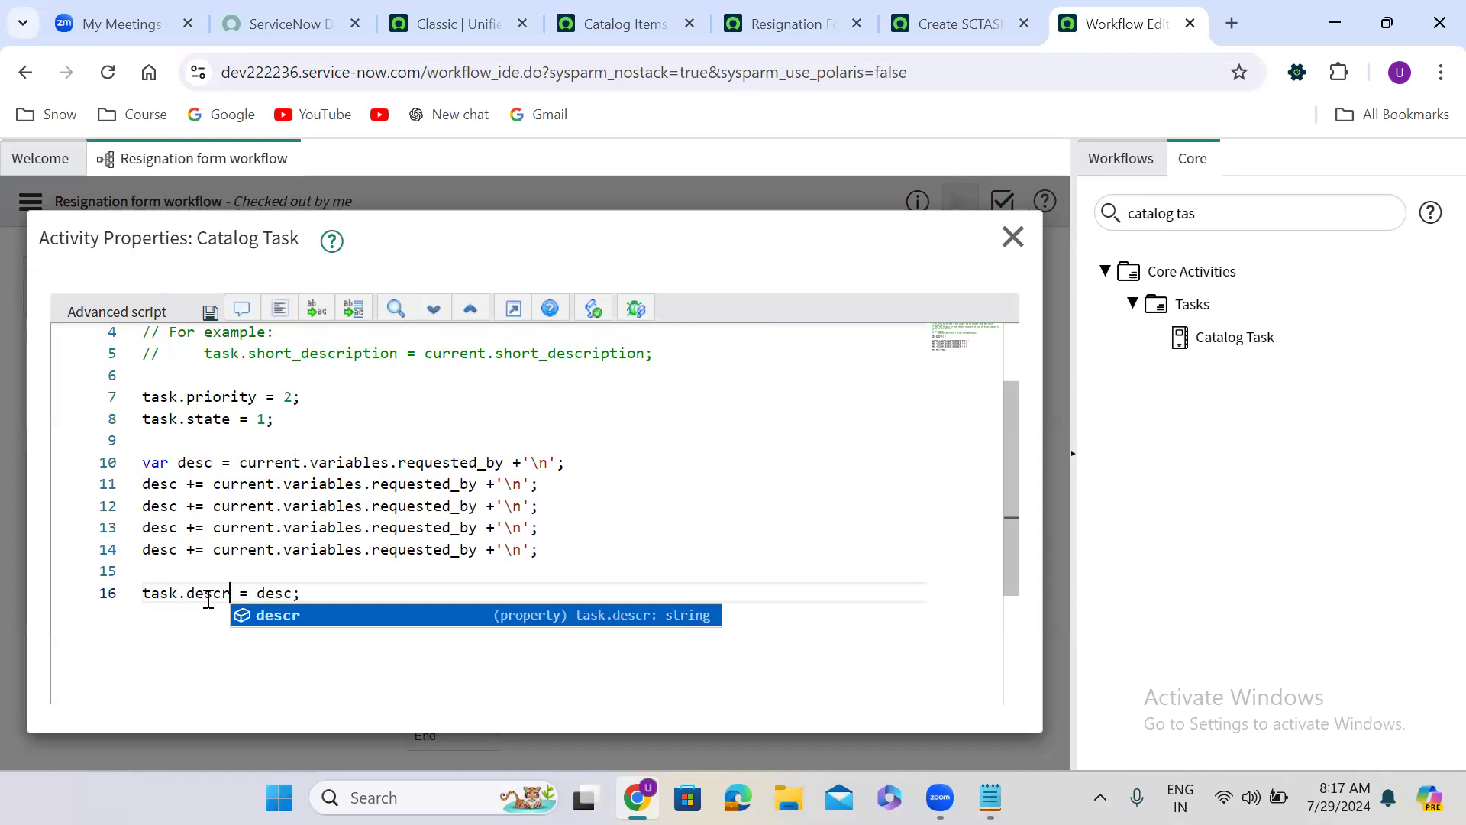
text(ption)
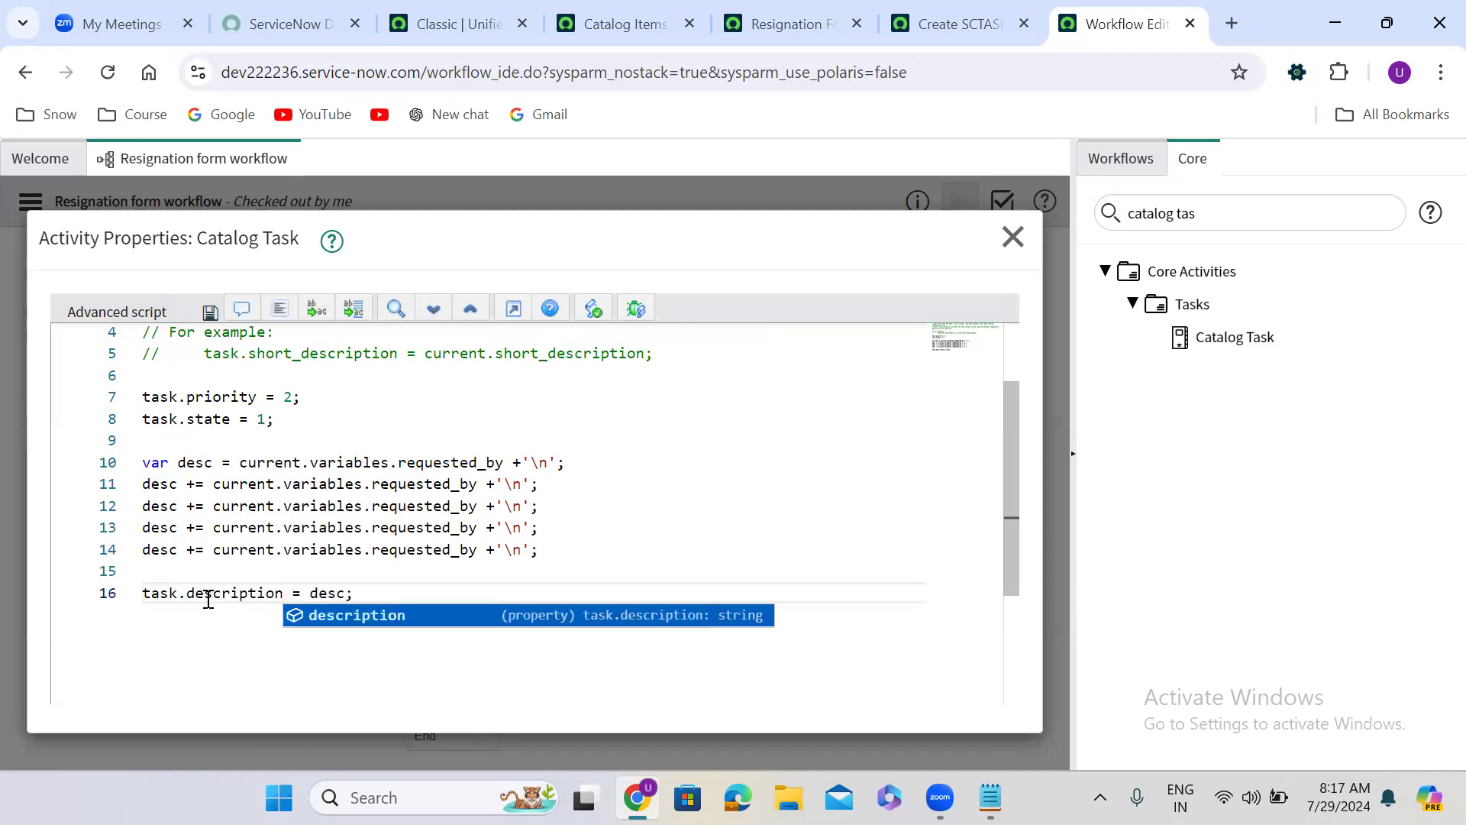
key(Escape)
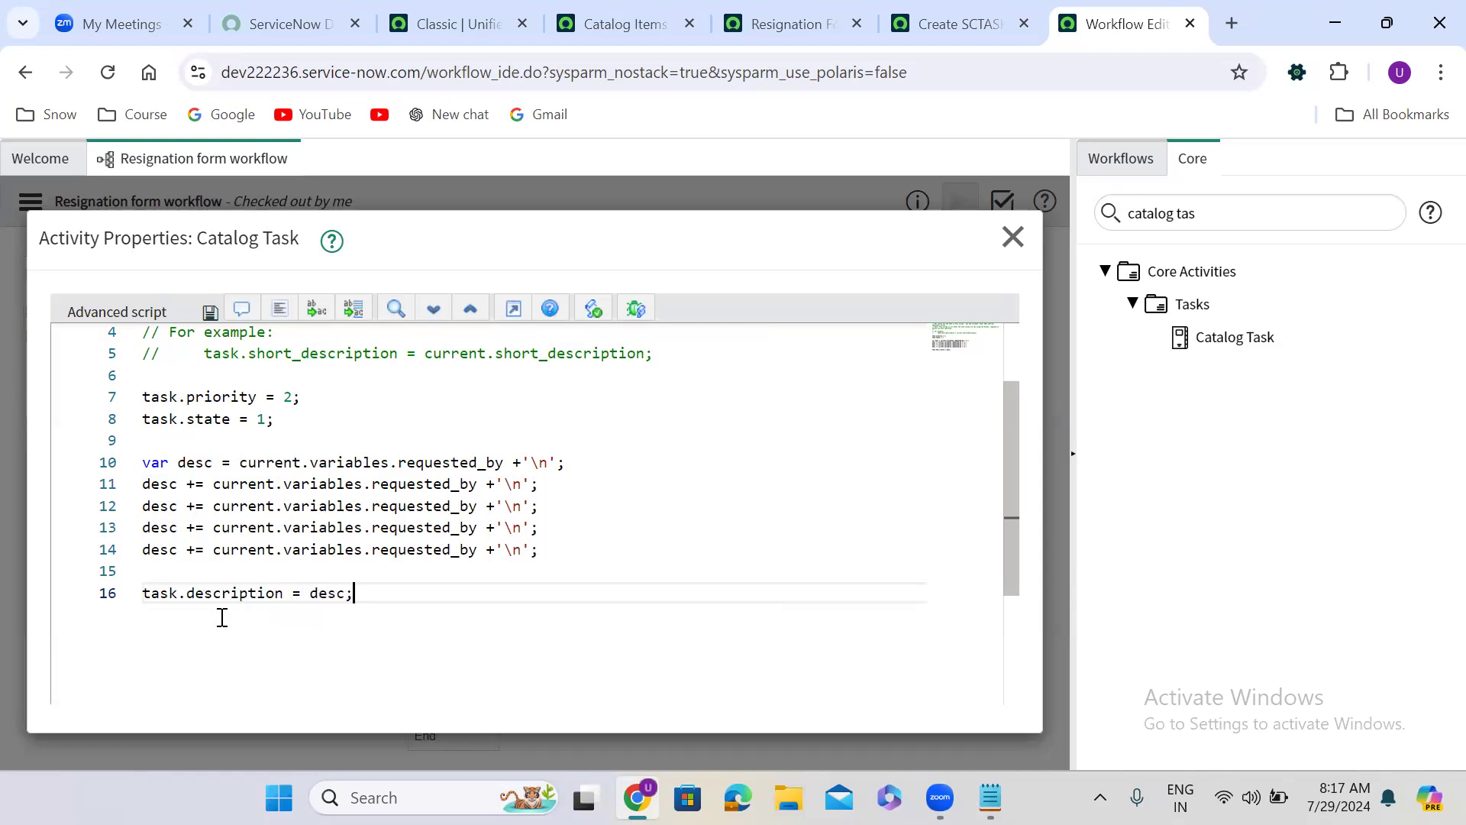
double_click(332, 593)
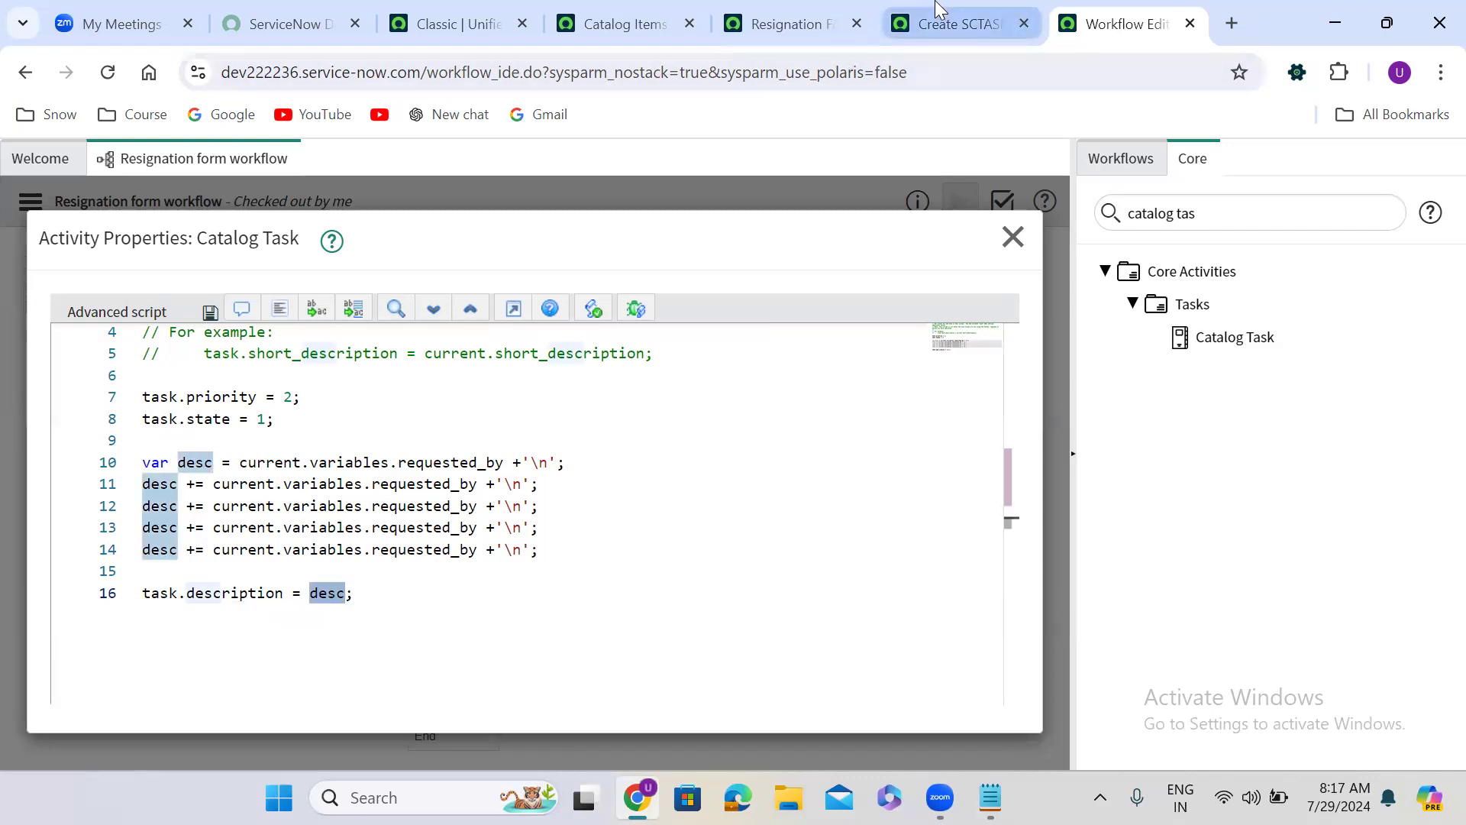
Replace requested_by in the first "desc +=" line with the resignation_reason name copied from the Resignation Form's variables.
click(764, 26)
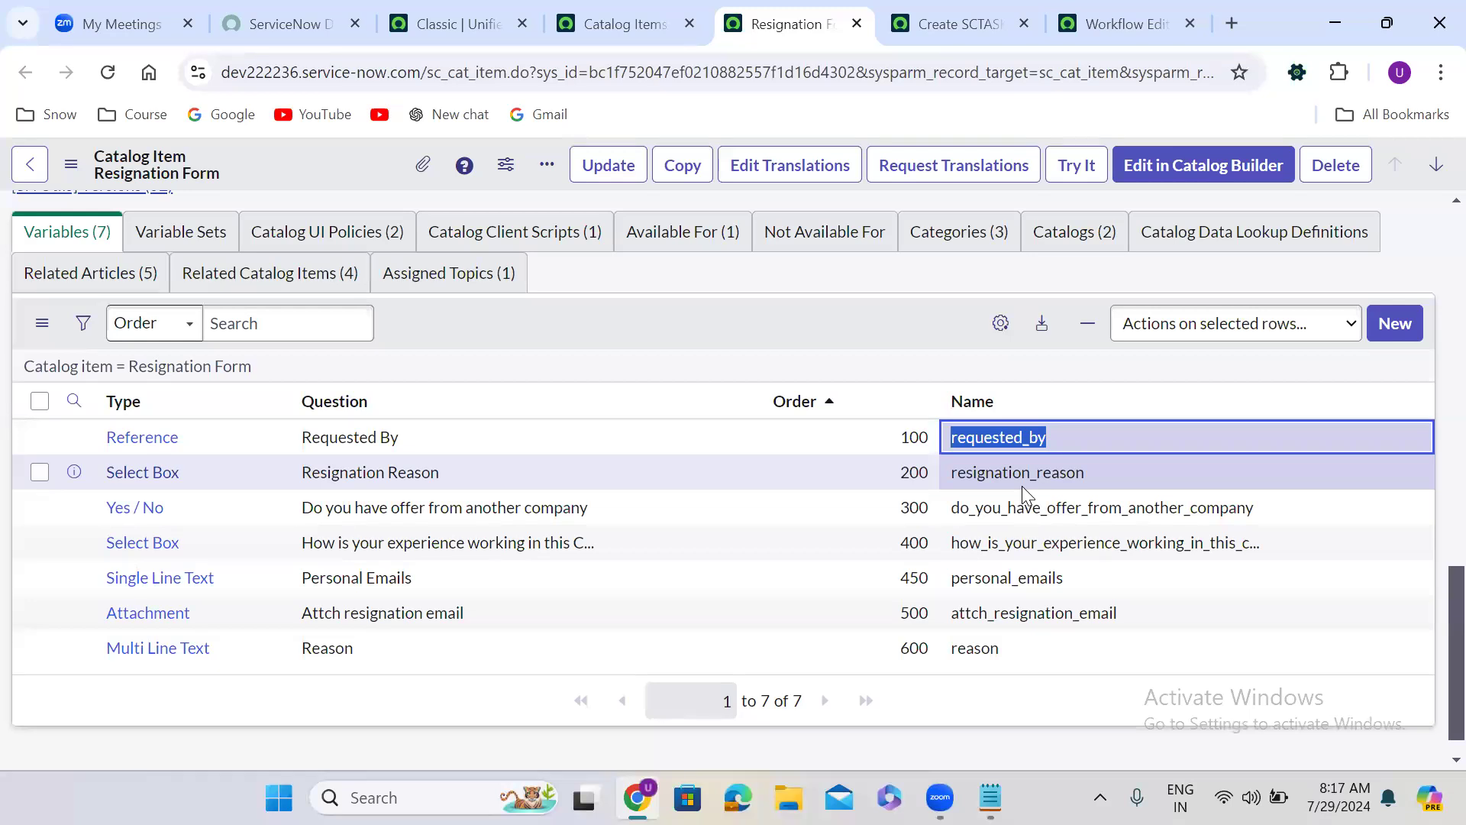
double_click(1088, 476)
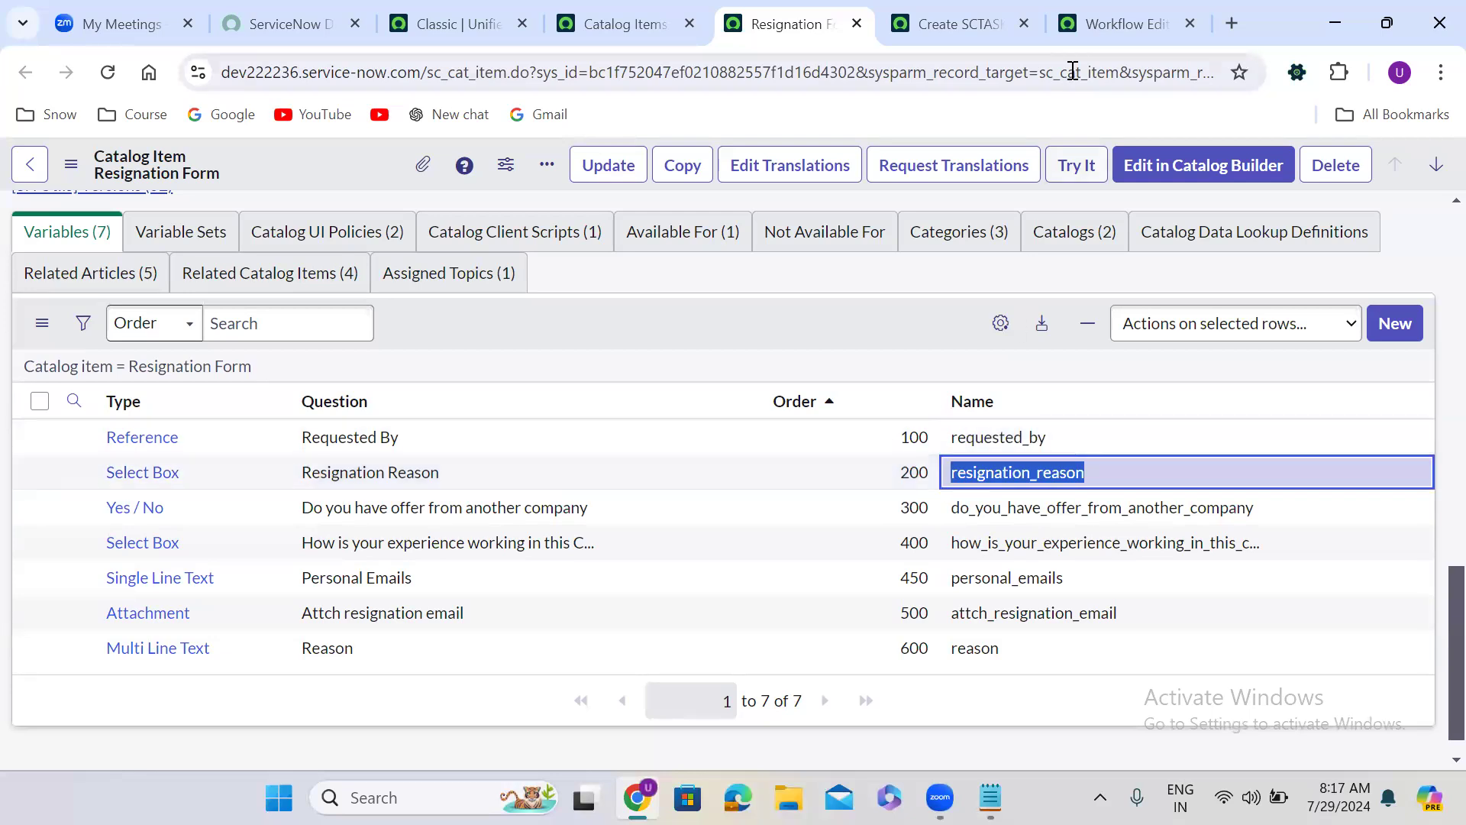
click(1108, 10)
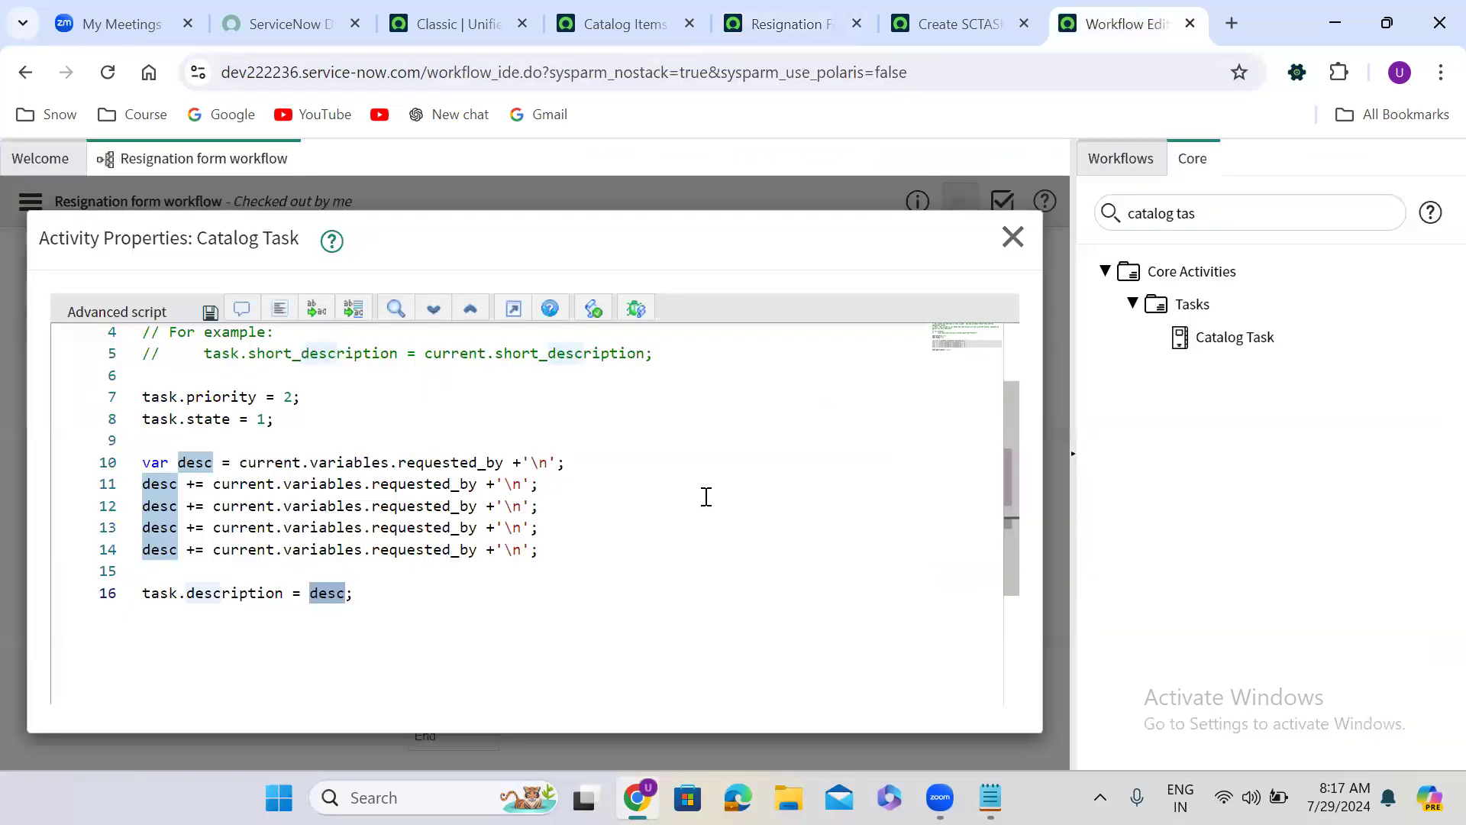
double_click(431, 484)
key(ctrl+v)
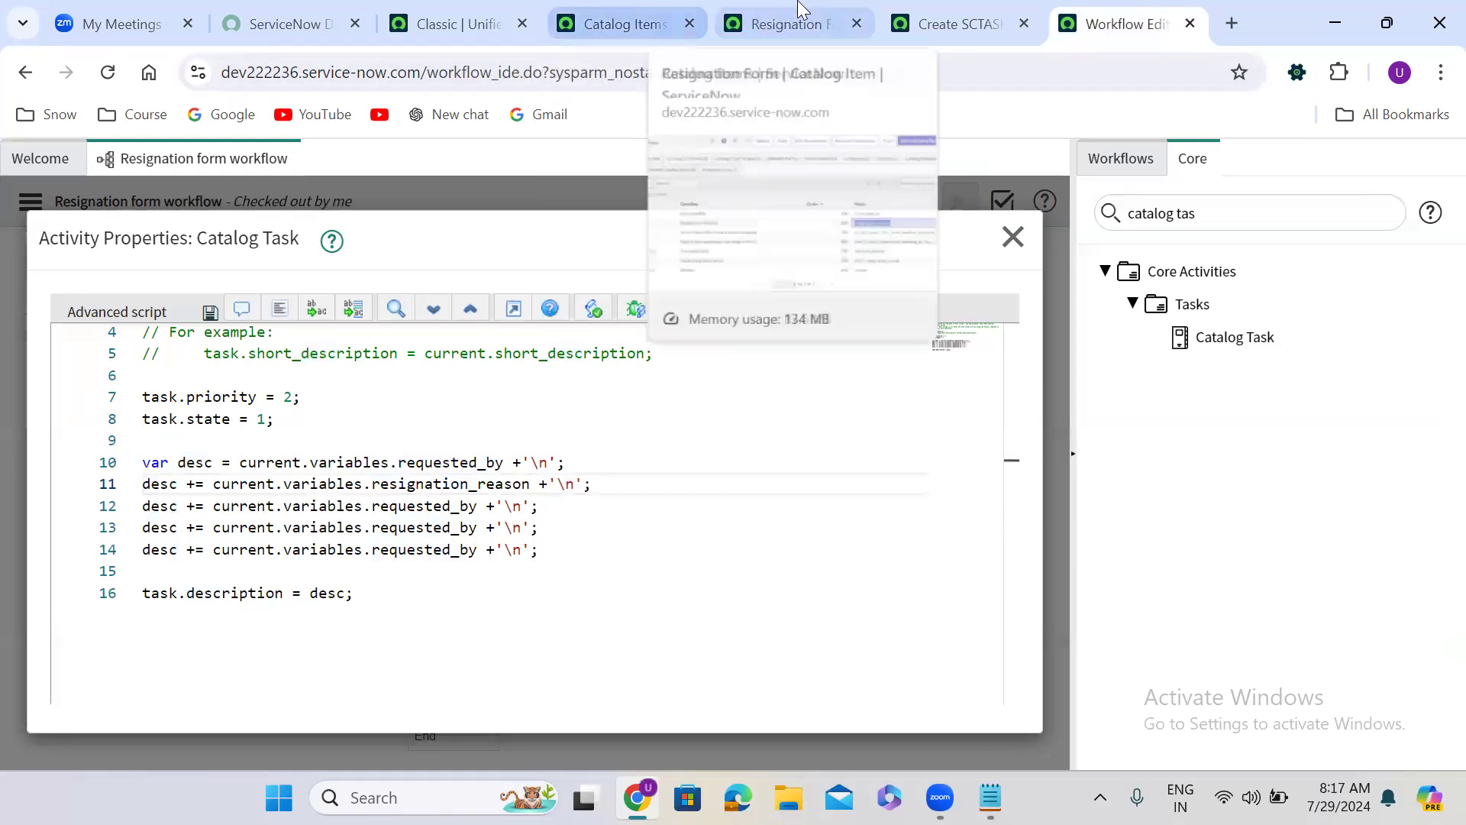
Replace requested_by in the second "desc +=" line with do_you_have_offer_from_another_company, copied from the catalog item's variables.
click(763, 19)
drag(1260, 507, 950, 522)
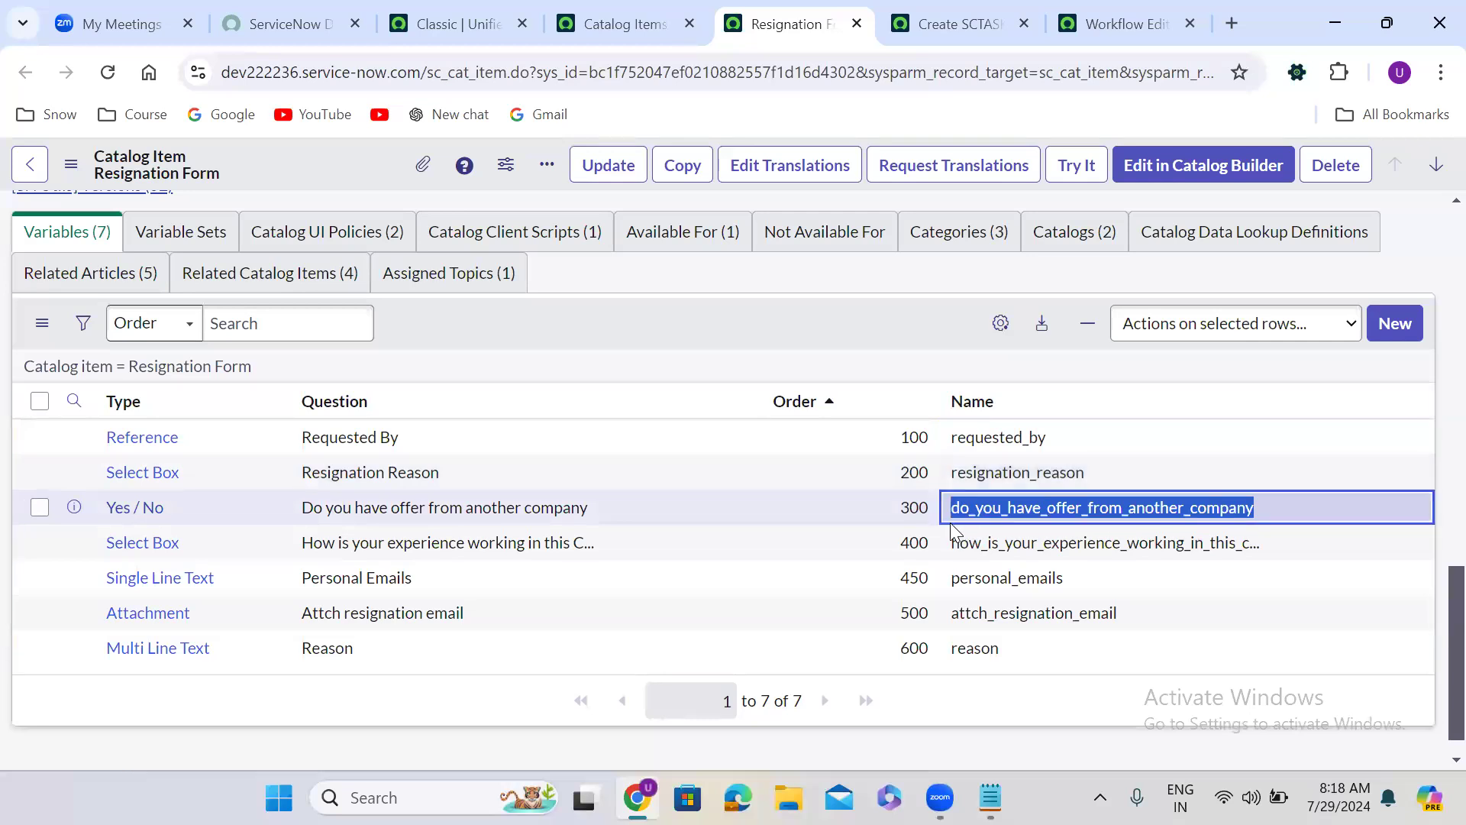
click(1126, 24)
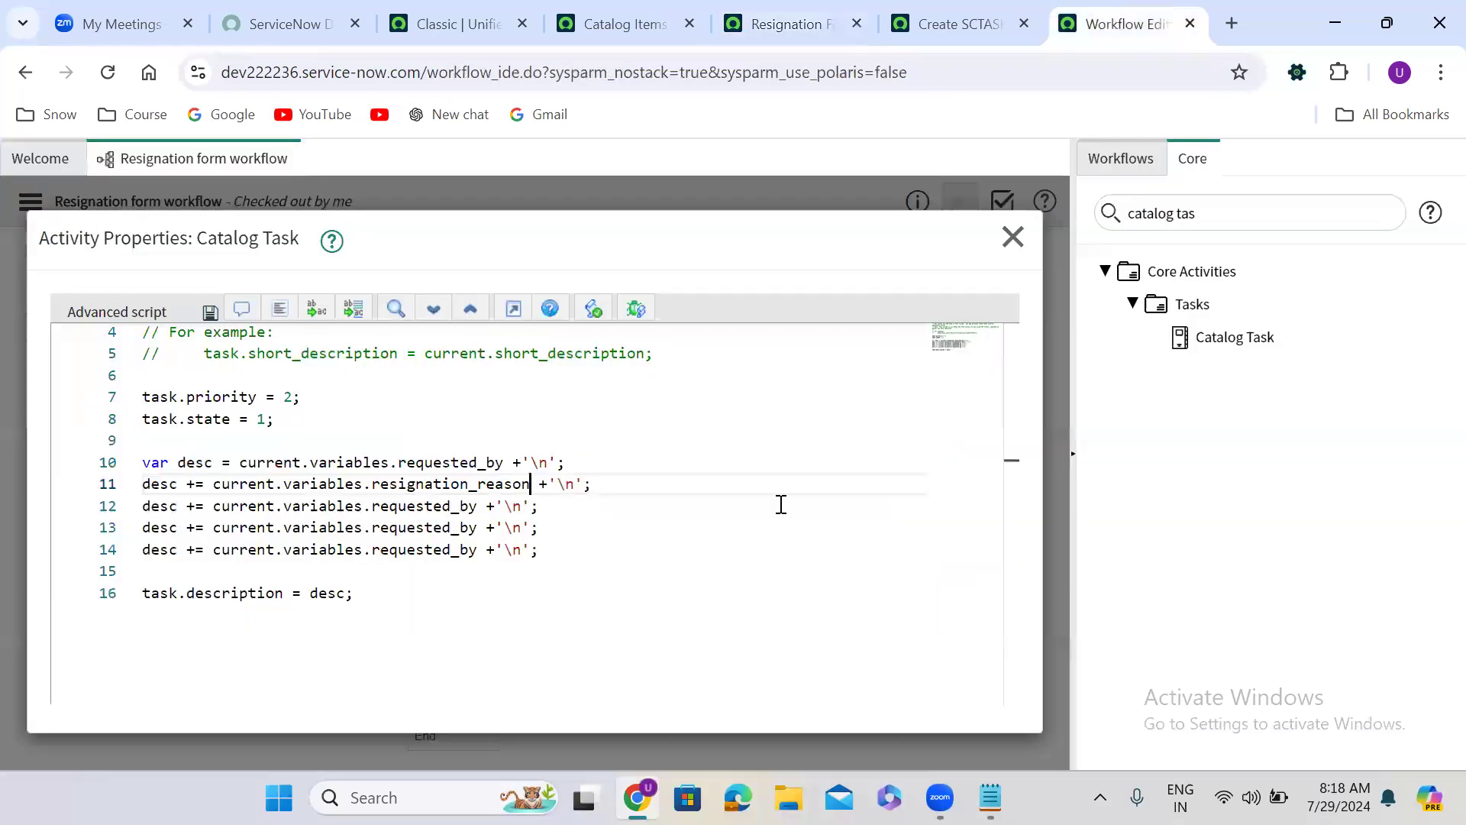
double_click(420, 506)
key(ctrl+v)
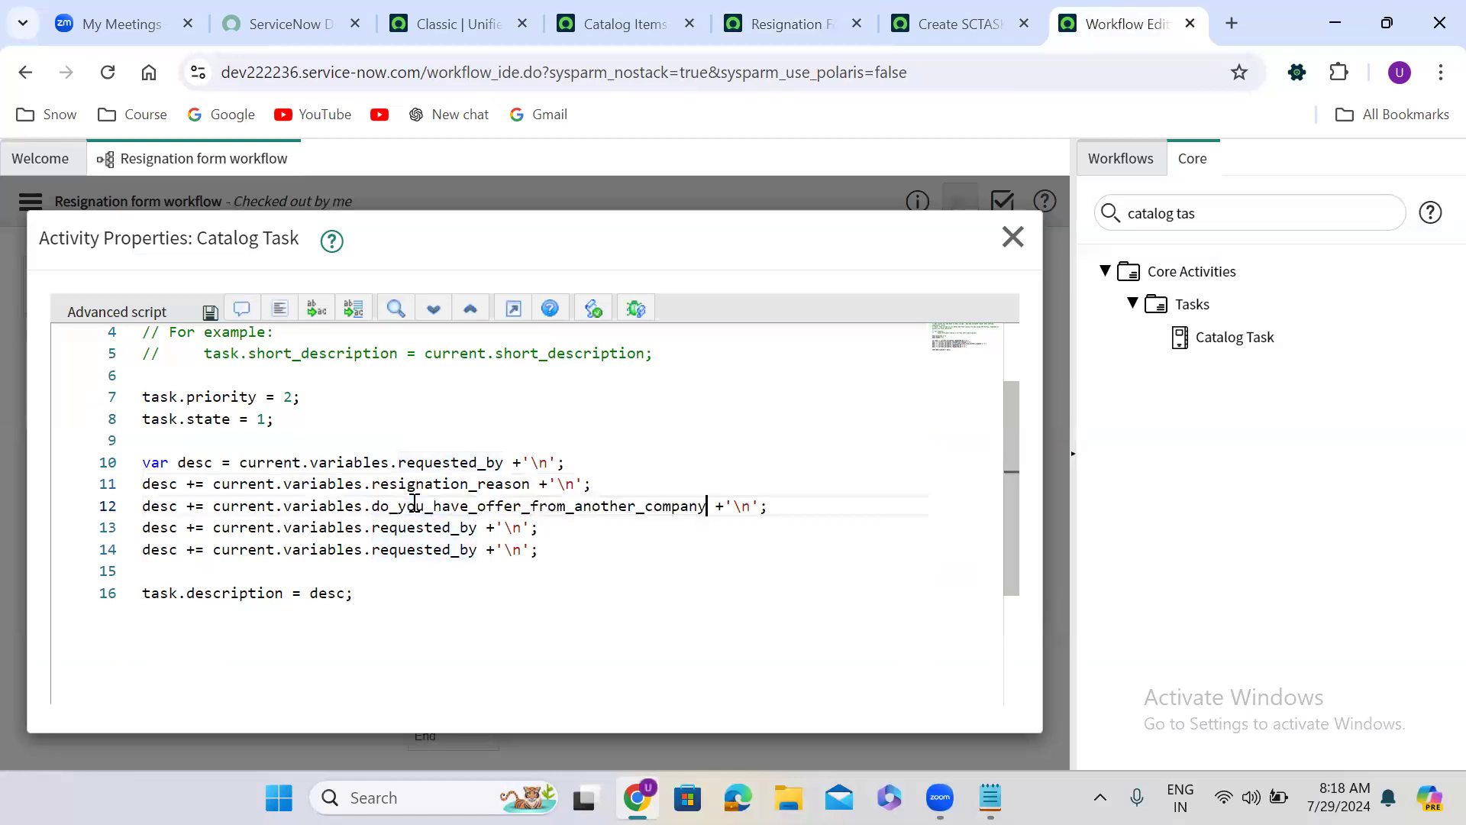
Replace requested_by in the third "desc +=" line with how_is_your_experience_working_in_this_comany, copied from the full variable name.
click(787, 23)
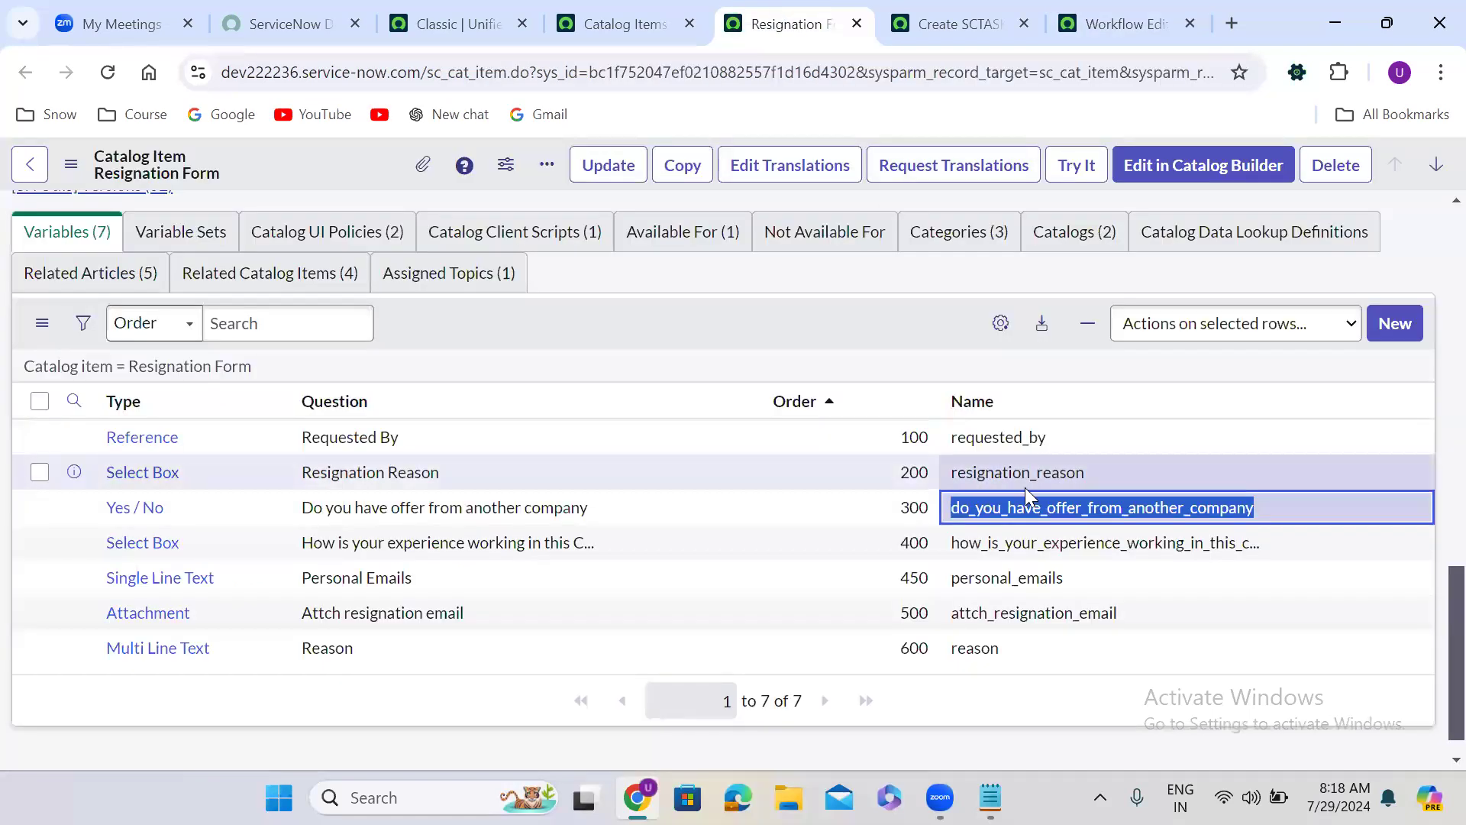
double_click(955, 543)
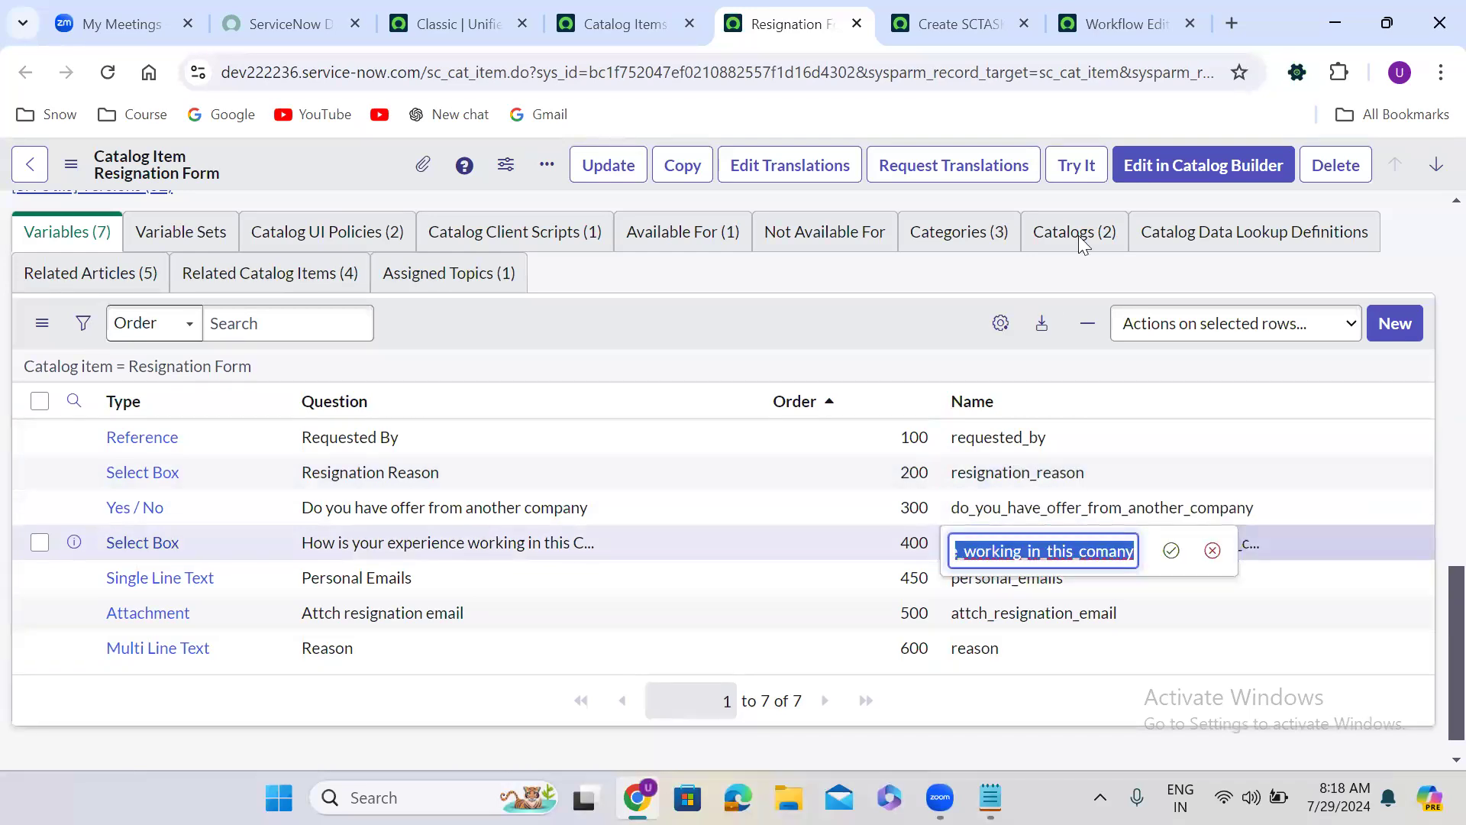
click(1132, 11)
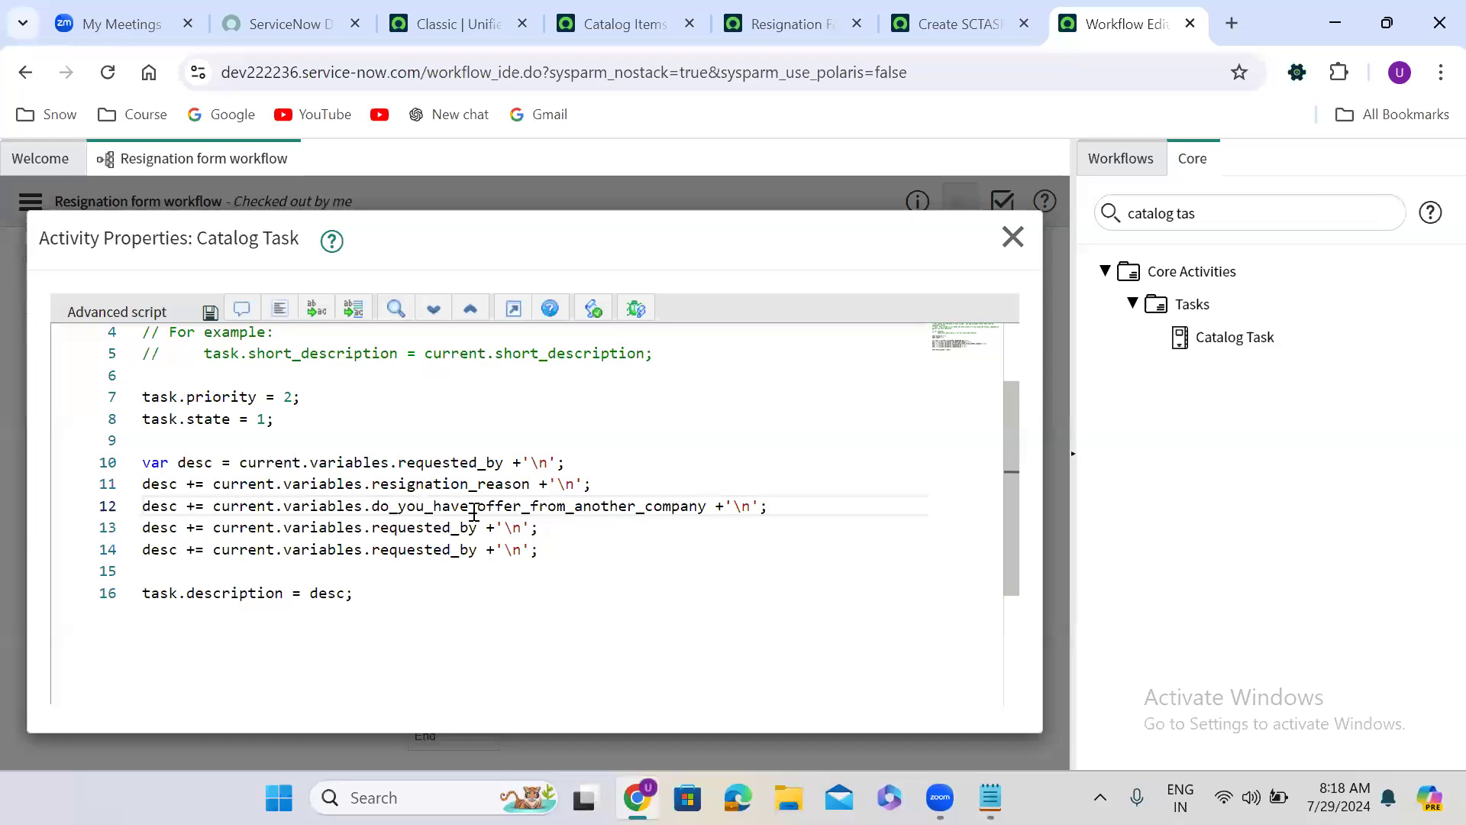
double_click(410, 527)
key(ctrl+v)
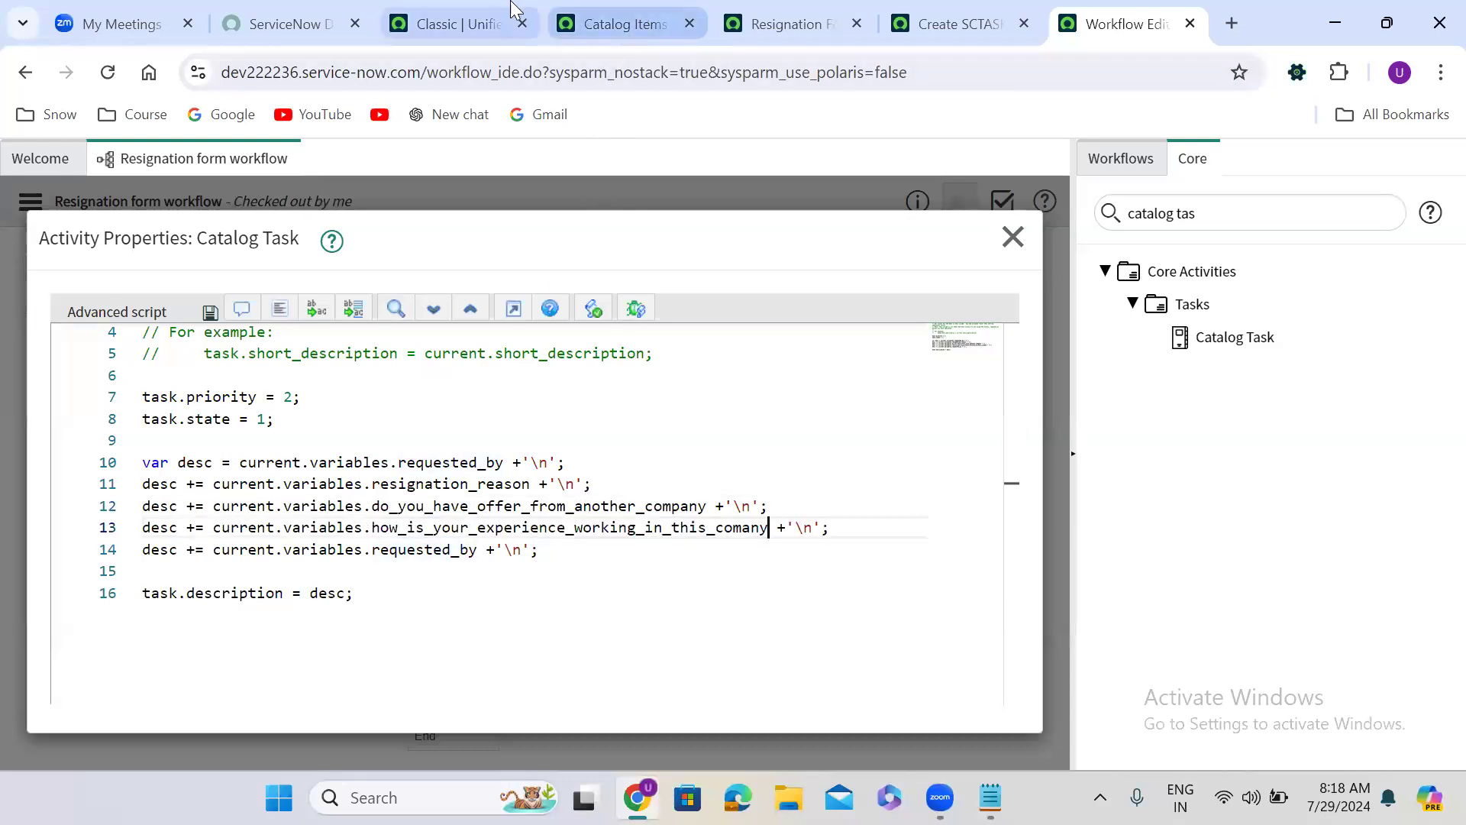
Cancel the open name edit in the variables list and replace requested_by in the fourth "desc +=" line with the copied personal_emails name.
click(752, 11)
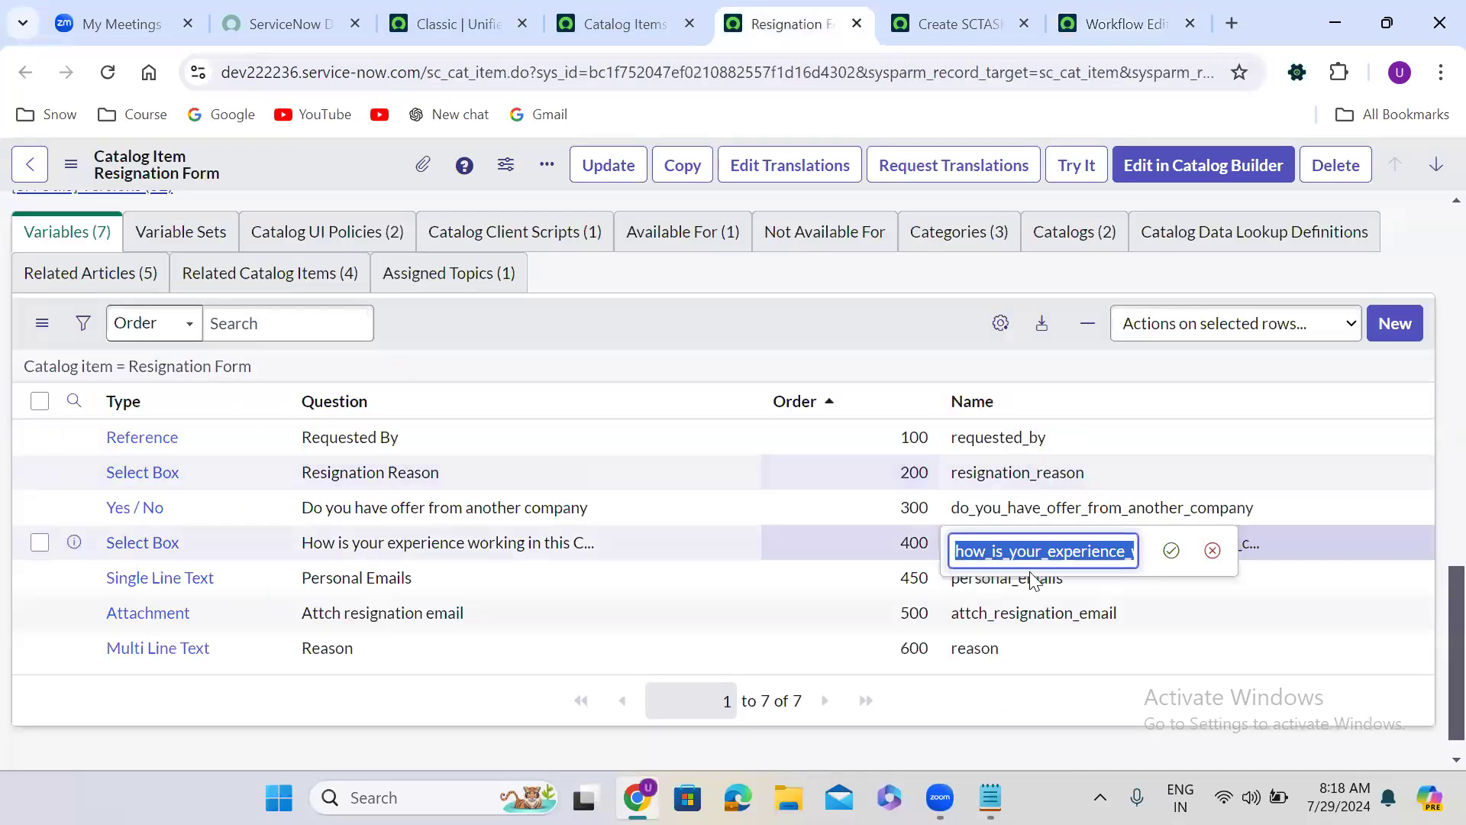
click(1213, 550)
drag(1071, 586, 953, 586)
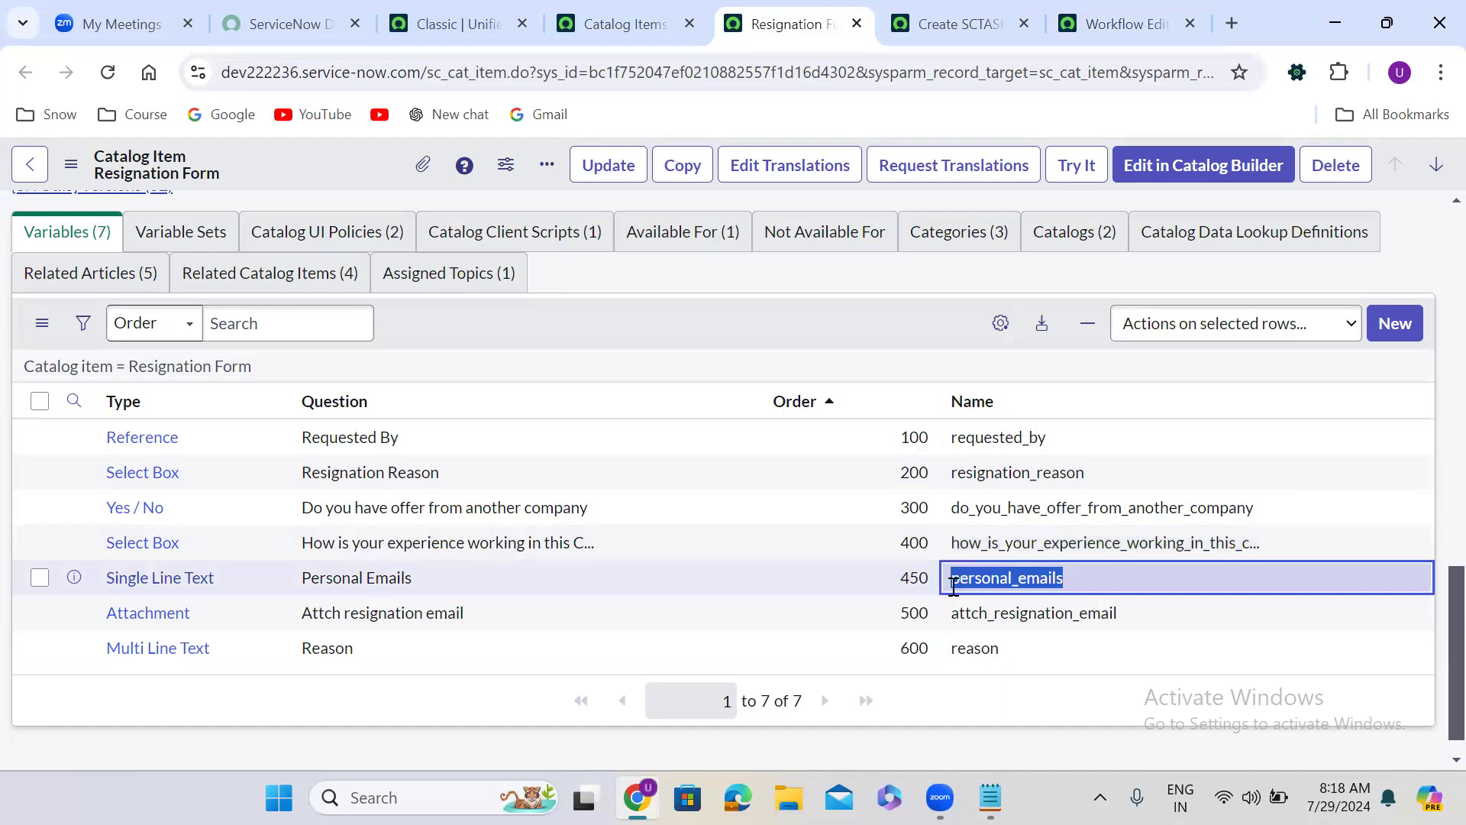
click(1124, 23)
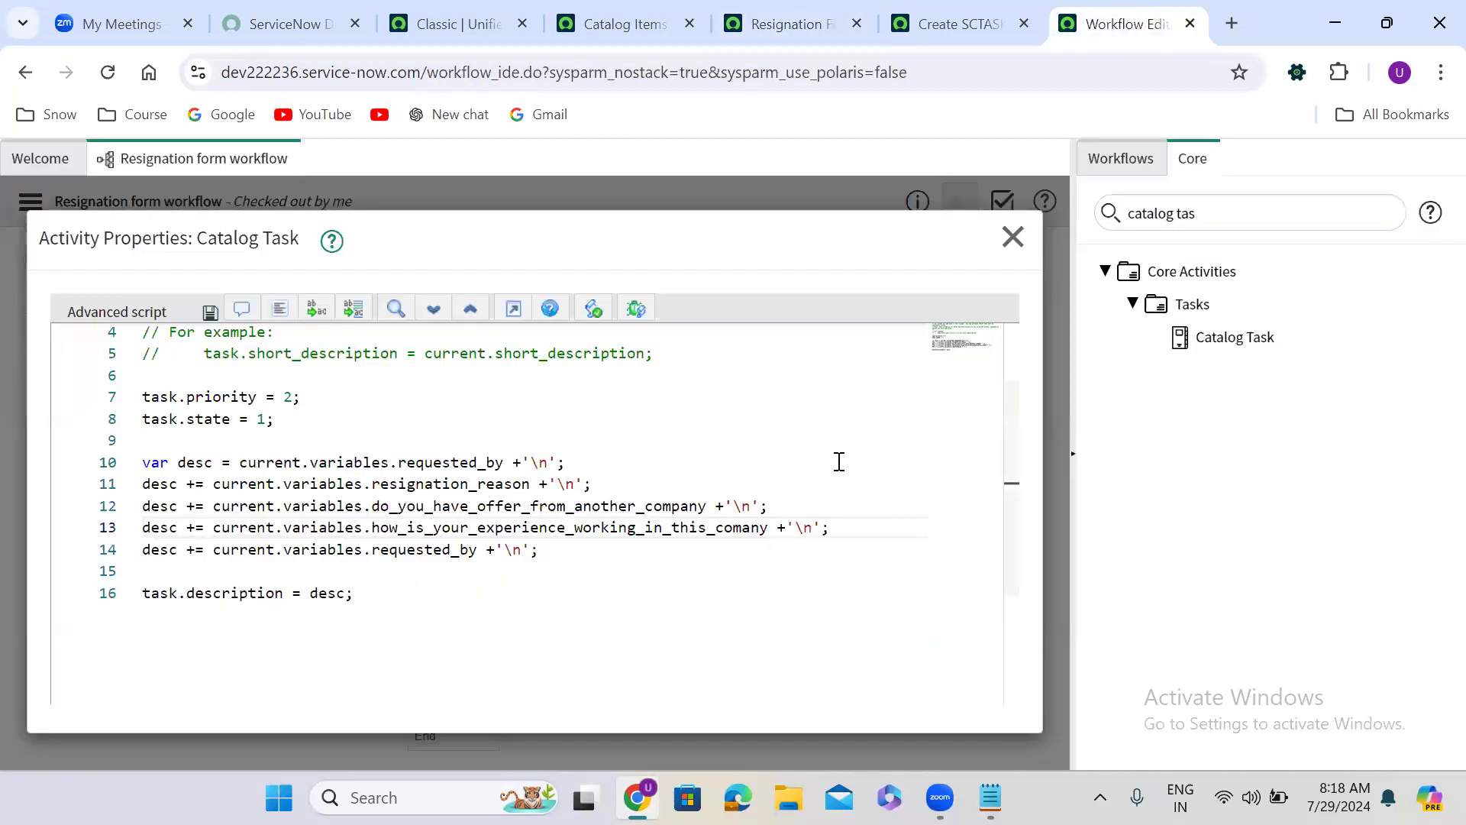
double_click(430, 550)
key(ctrl+v)
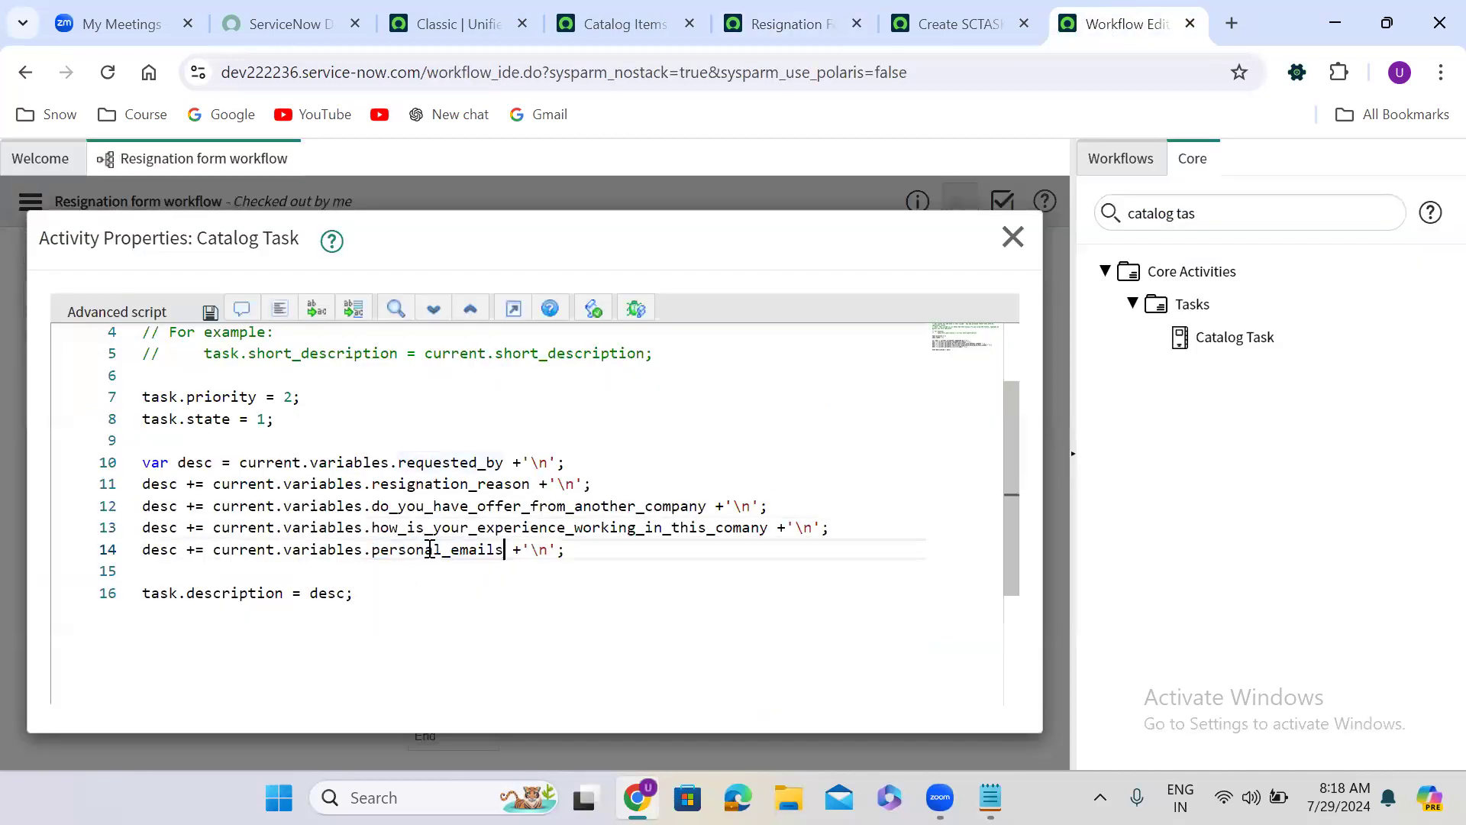
Duplicate the personal_emails "desc +=" line directly beneath itself in the advanced script.
drag(588, 551, 139, 560)
key(ctrl+c)
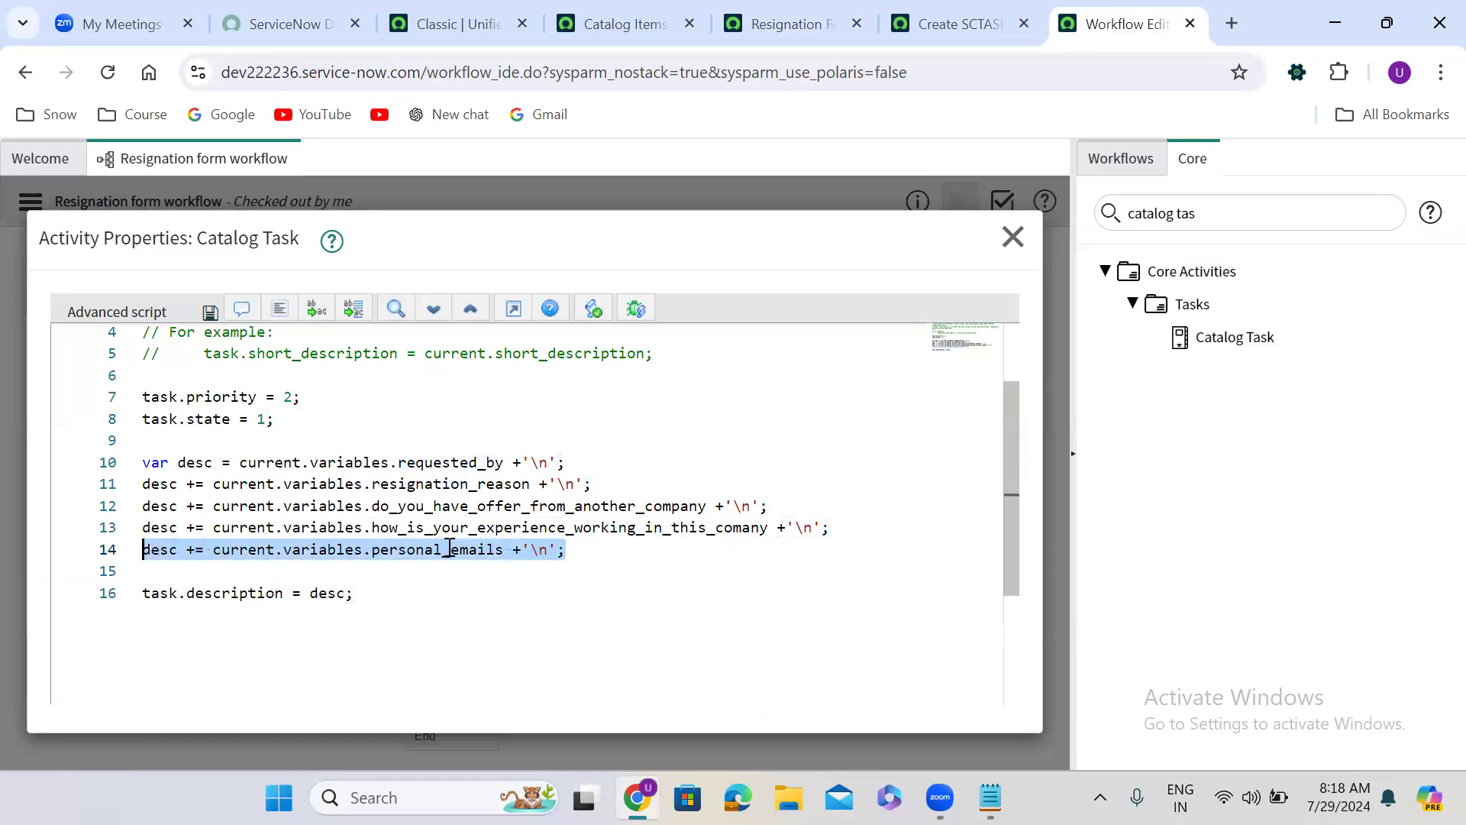
click(580, 550)
key(Return)
key(ctrl+v)
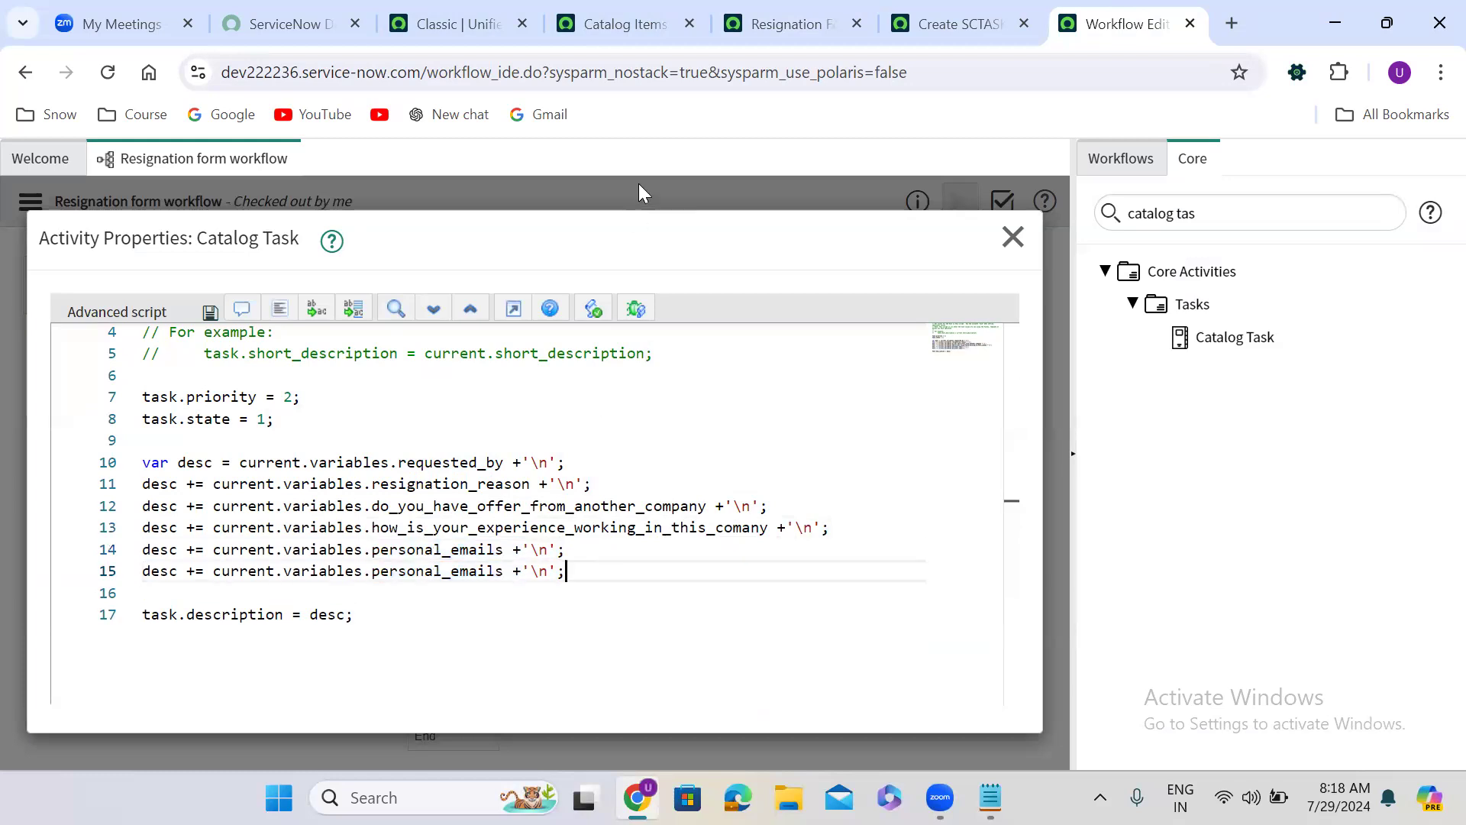
Replace personal_emails in the last "desc +=" line with the reason name copied from the Resignation Form's variables.
click(766, 26)
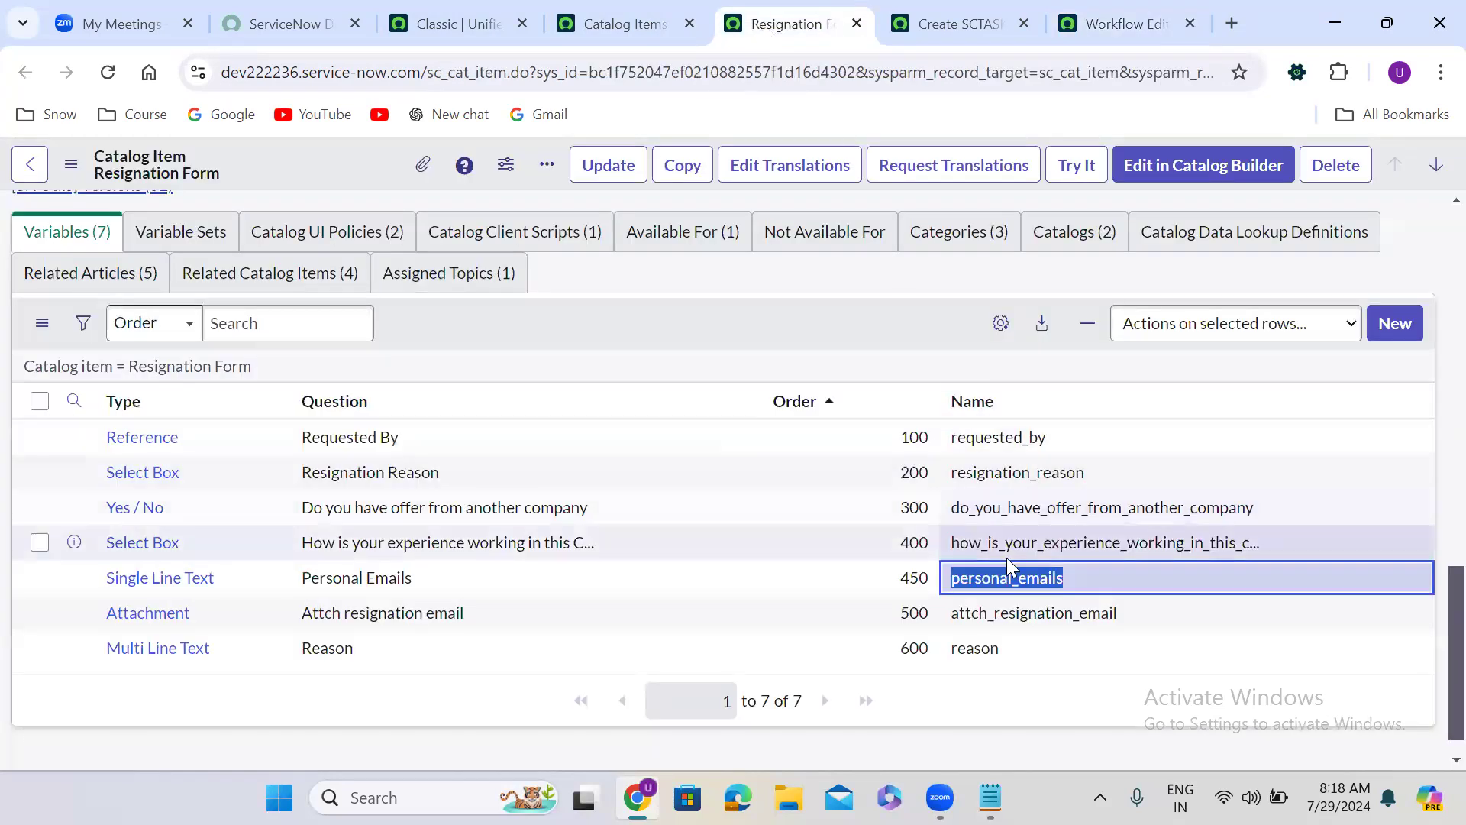
click(940, 654)
drag(938, 654, 923, 656)
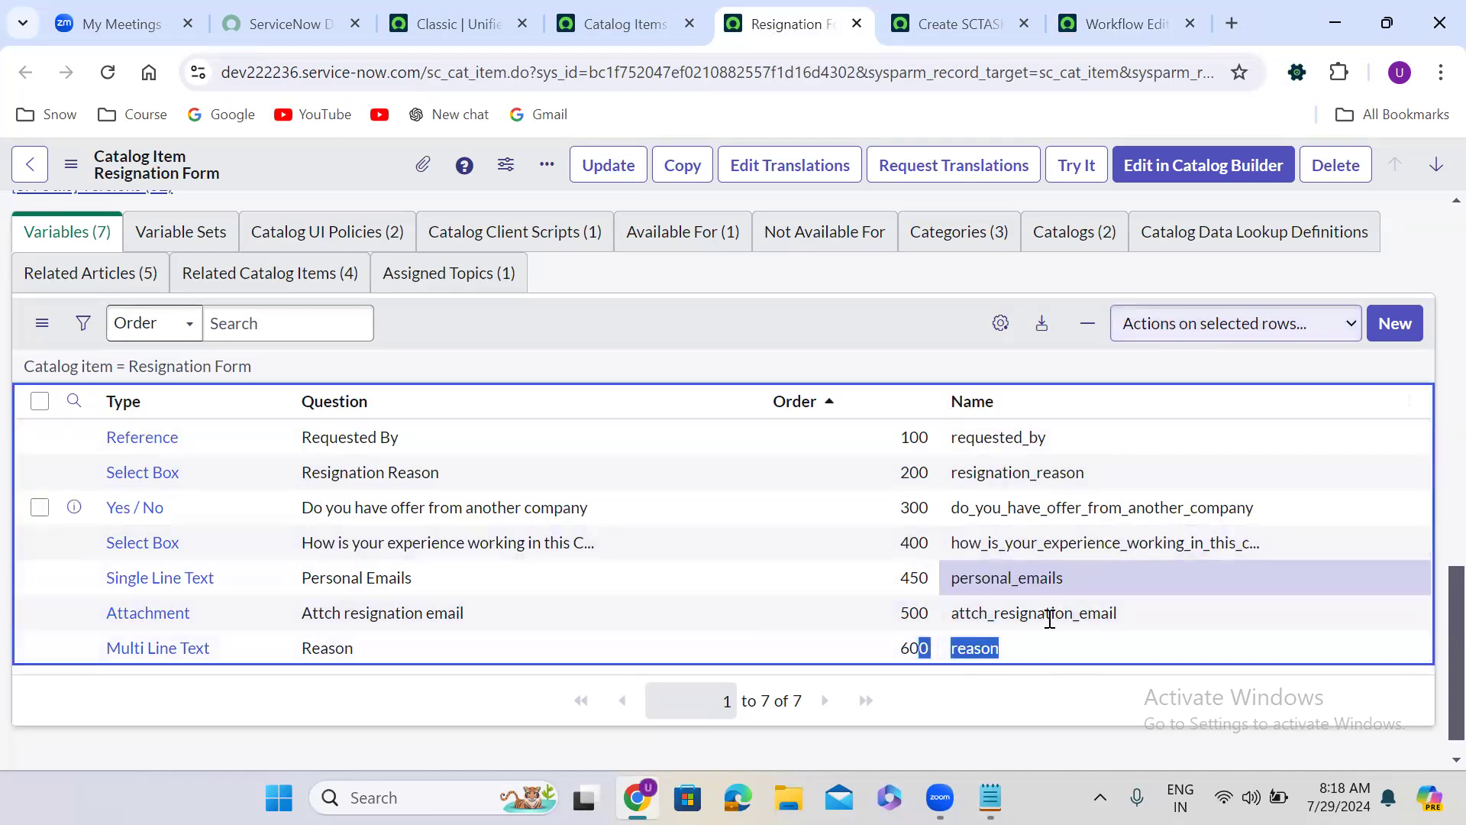
double_click(947, 648)
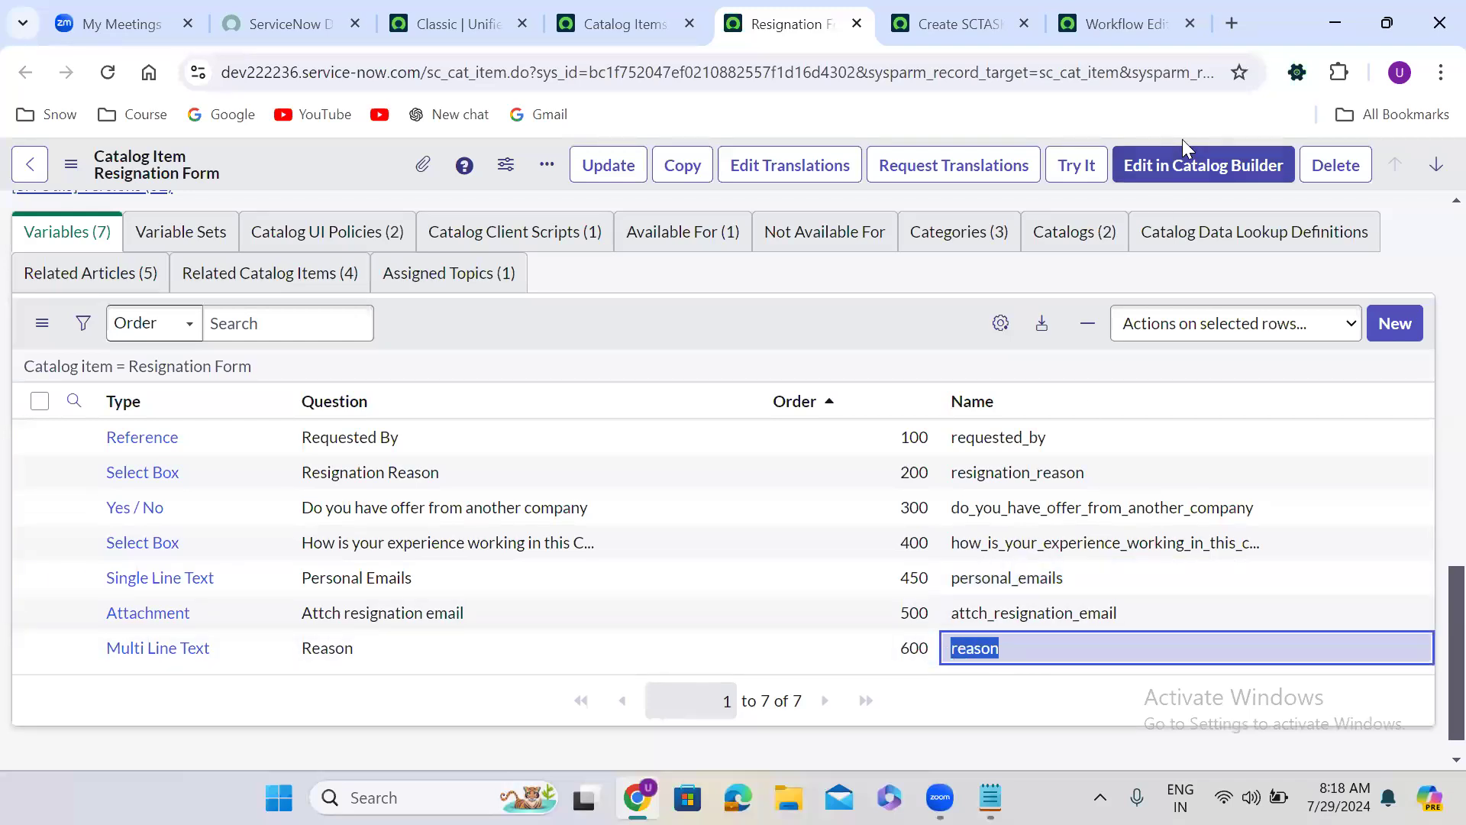
key(ctrl+c)
key(ctrl+9)
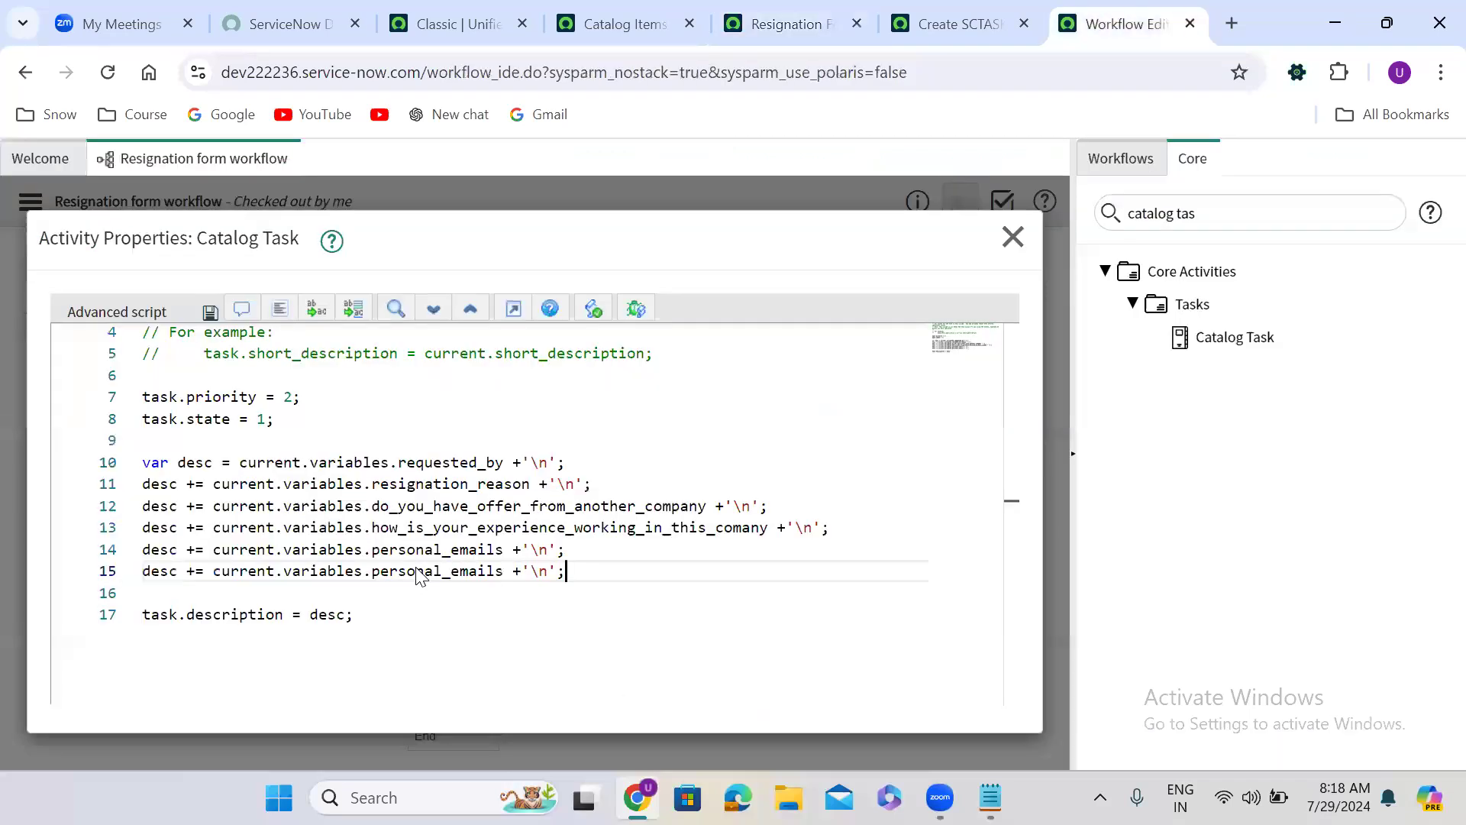
double_click(420, 571)
key(ctrl+v)
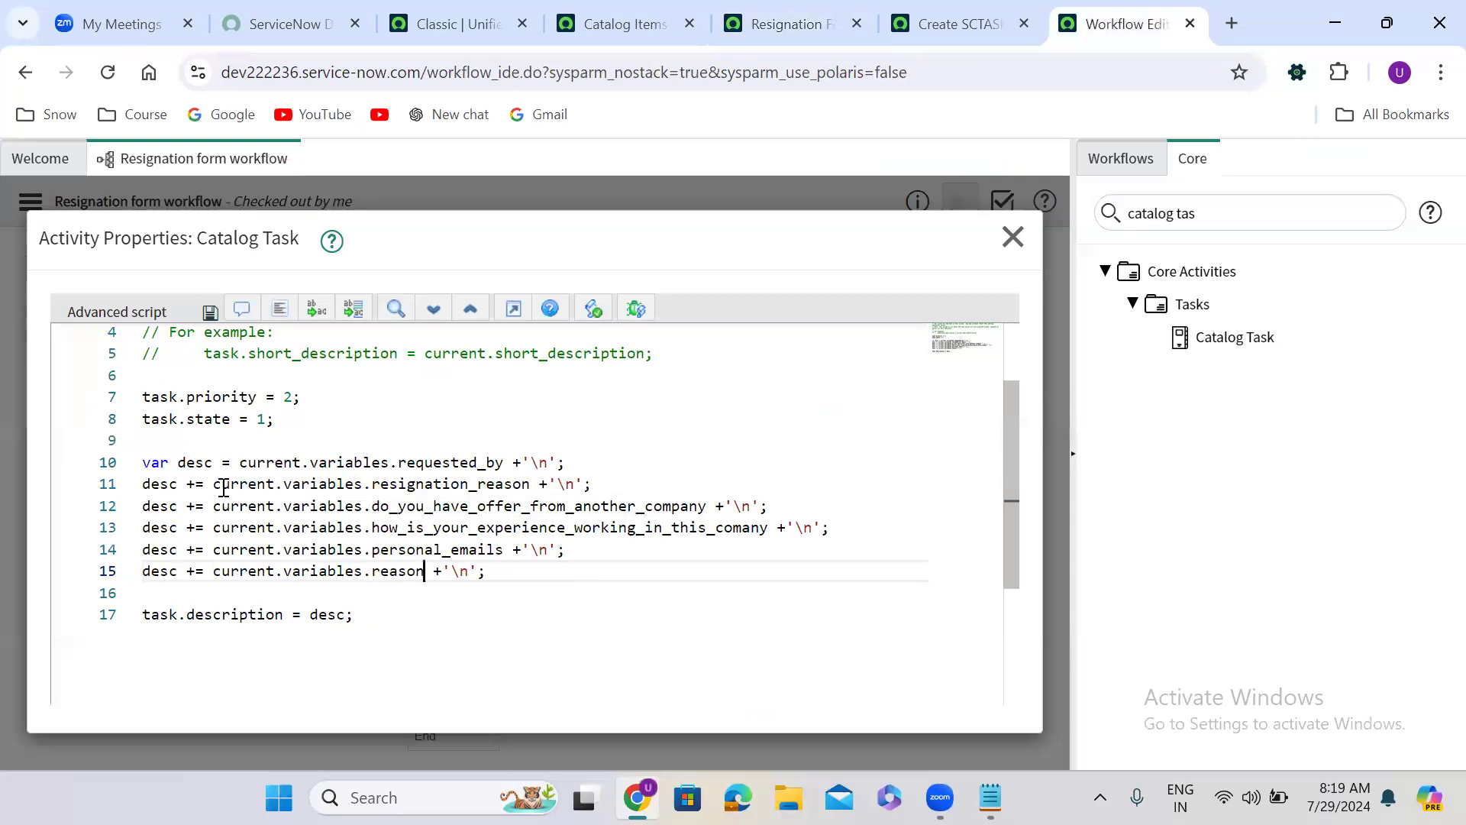
Save the Catalog Task's advanced script and connect the Approved result of Approval - User to the Catalog Task.
drag(214, 490, 533, 489)
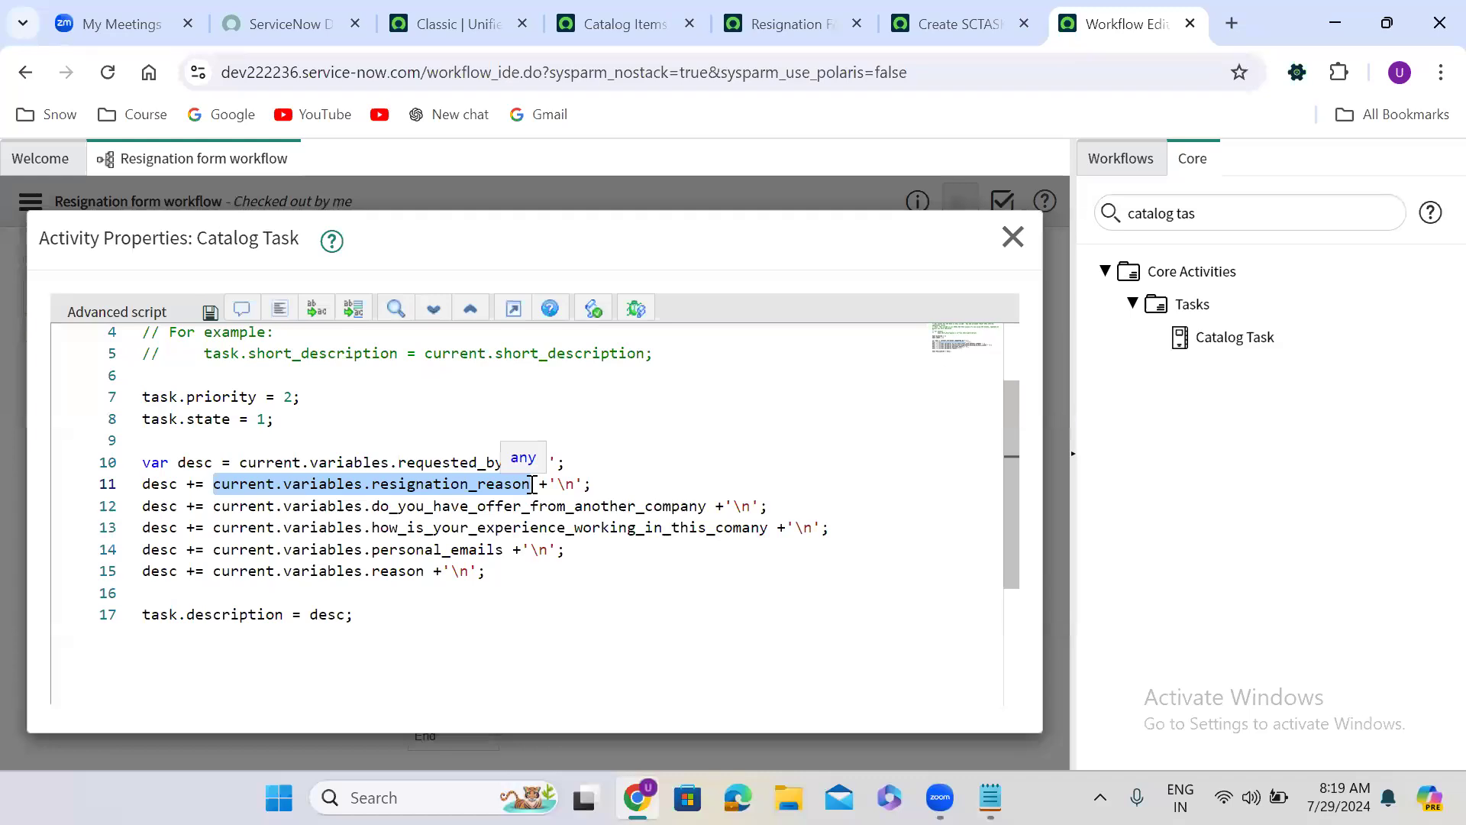
click(653, 472)
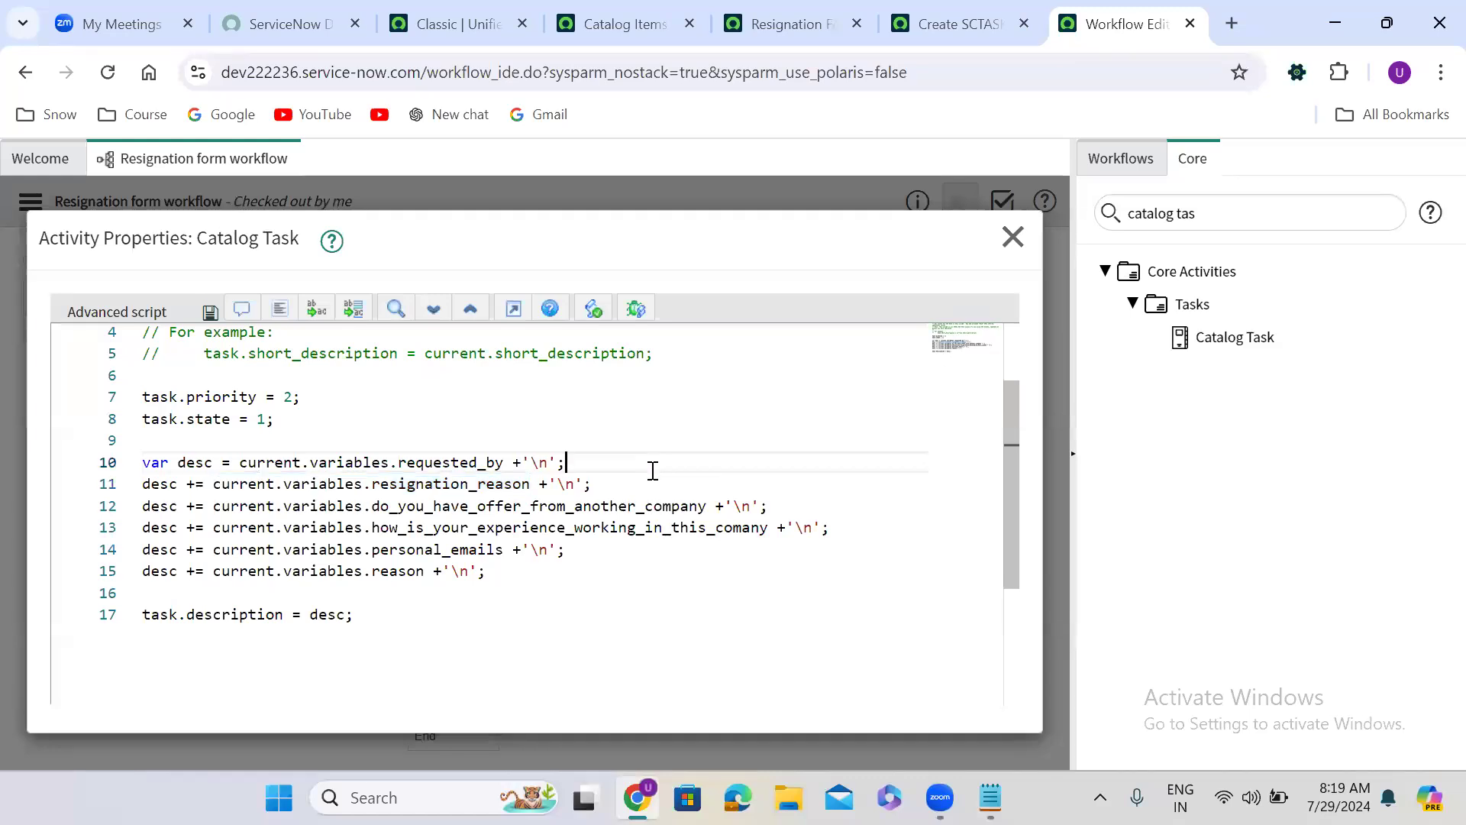
click(510, 308)
click(971, 321)
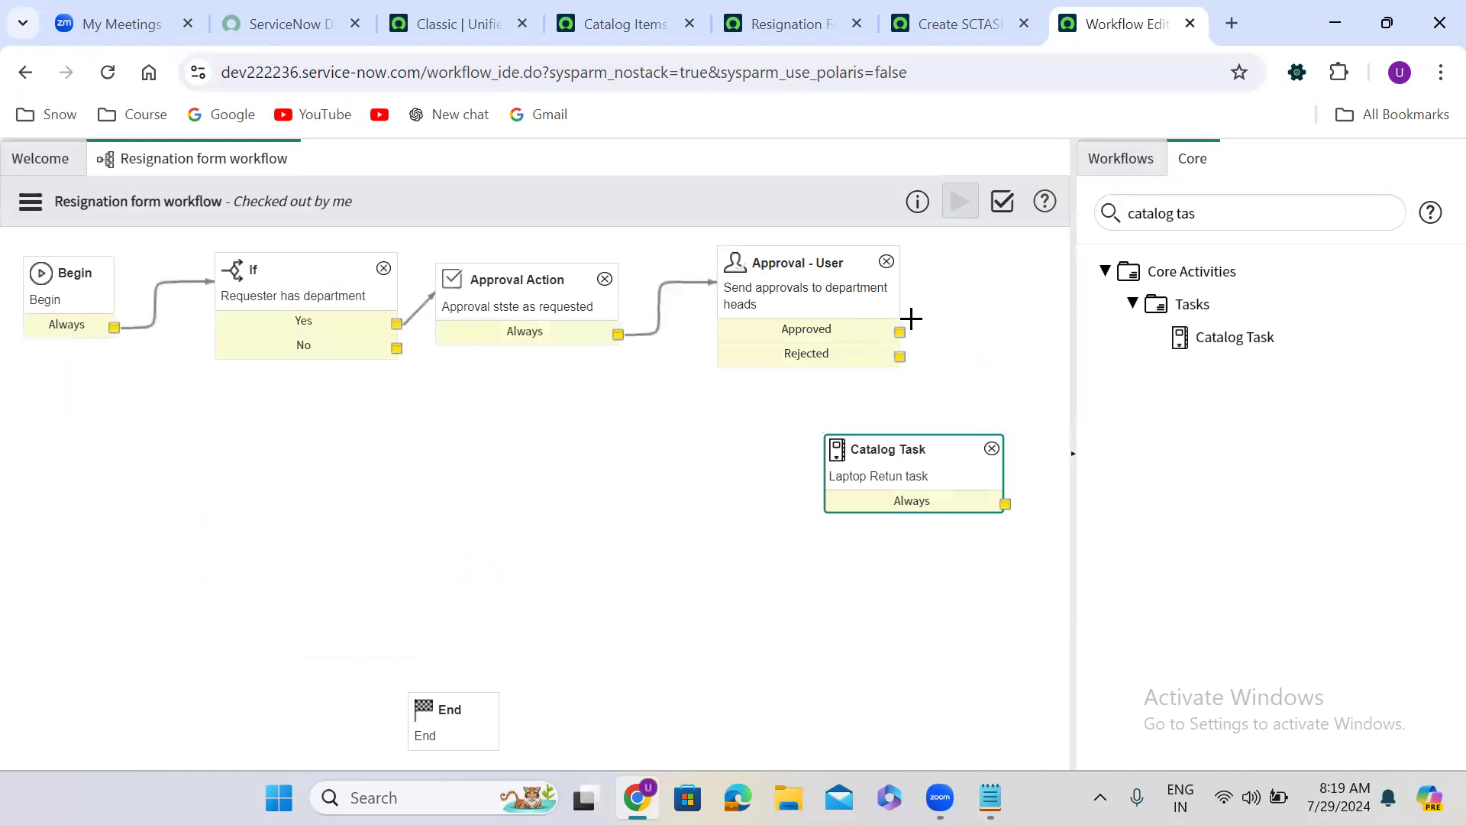
drag(900, 333, 960, 460)
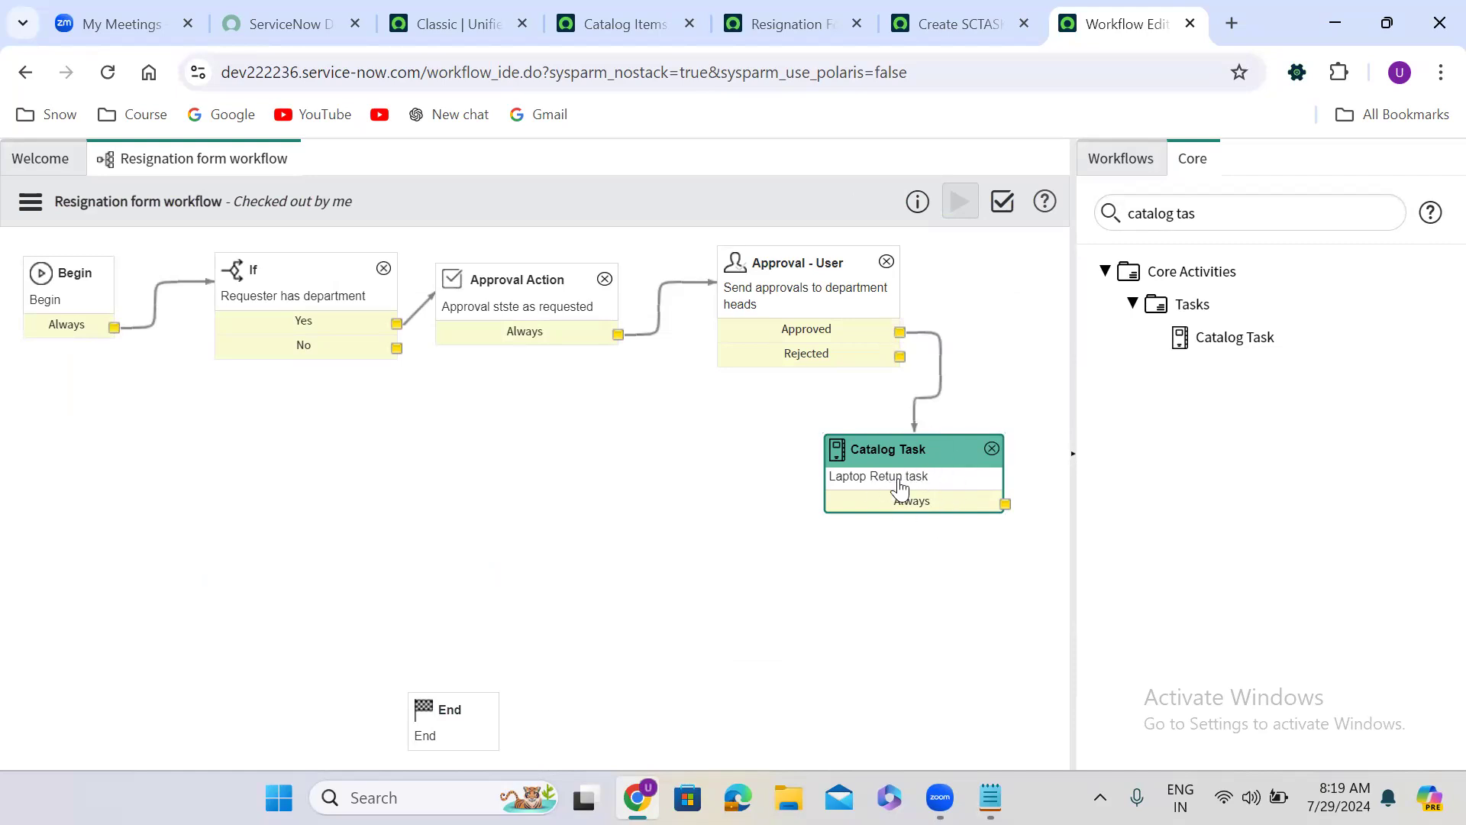
Review the saved properties of the Laptop Retun task and close them without changes.
double_click(935, 485)
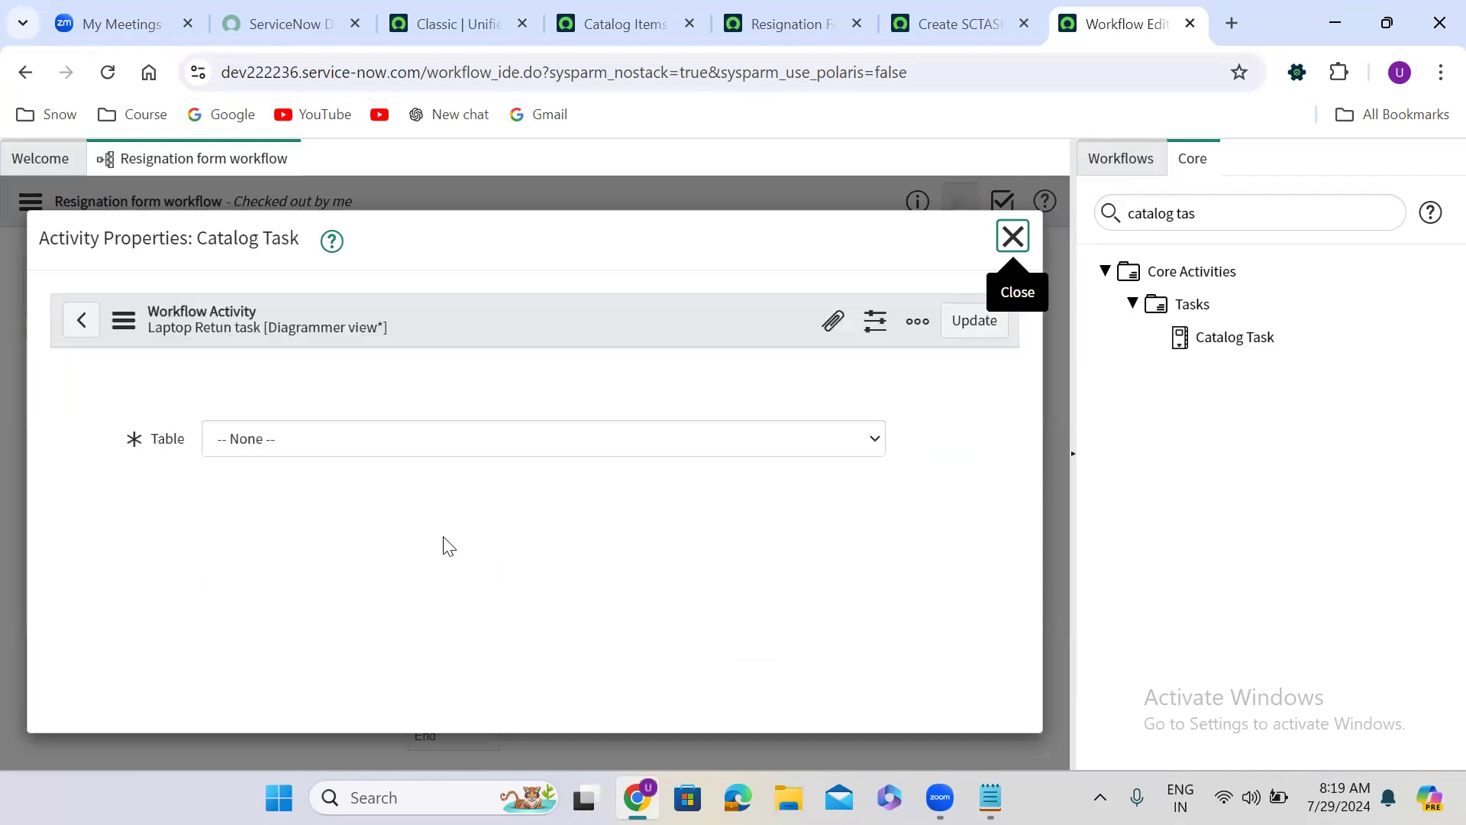
drag(1009, 404, 1004, 454)
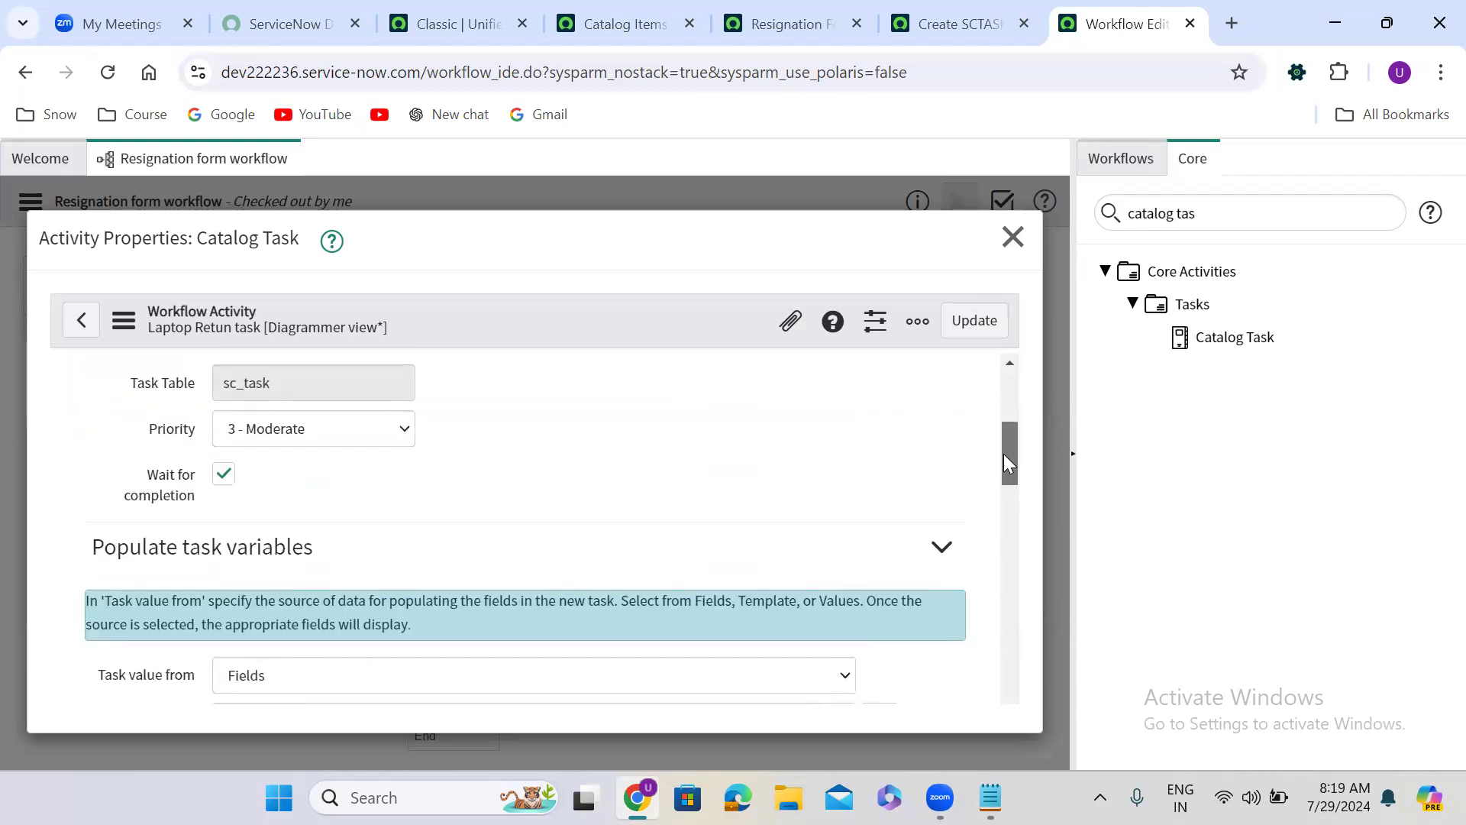
click(1013, 236)
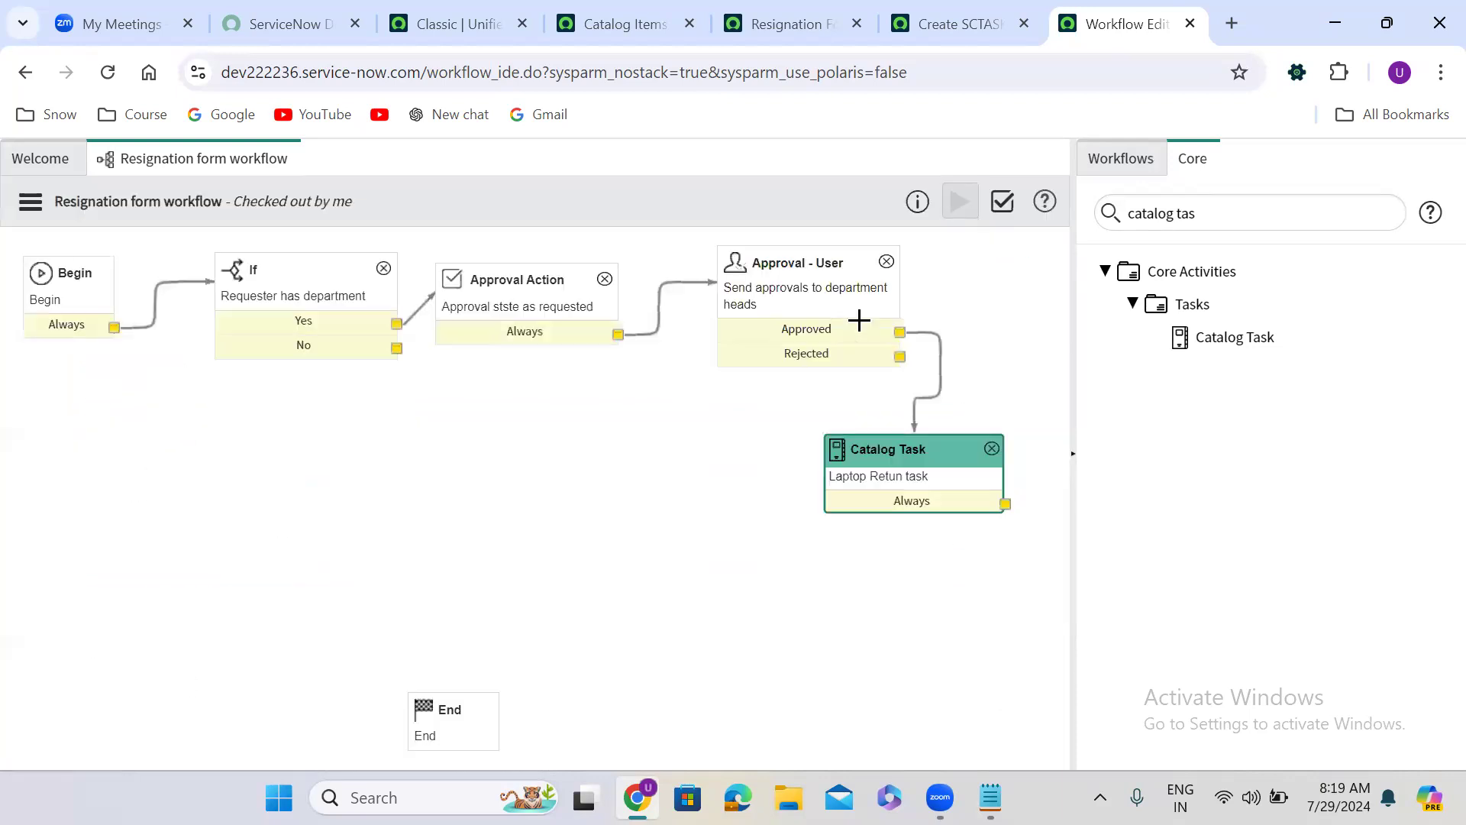
Reposition the Catalog Task slightly up and to the right so the Approved connector drops straight into it.
click(448, 485)
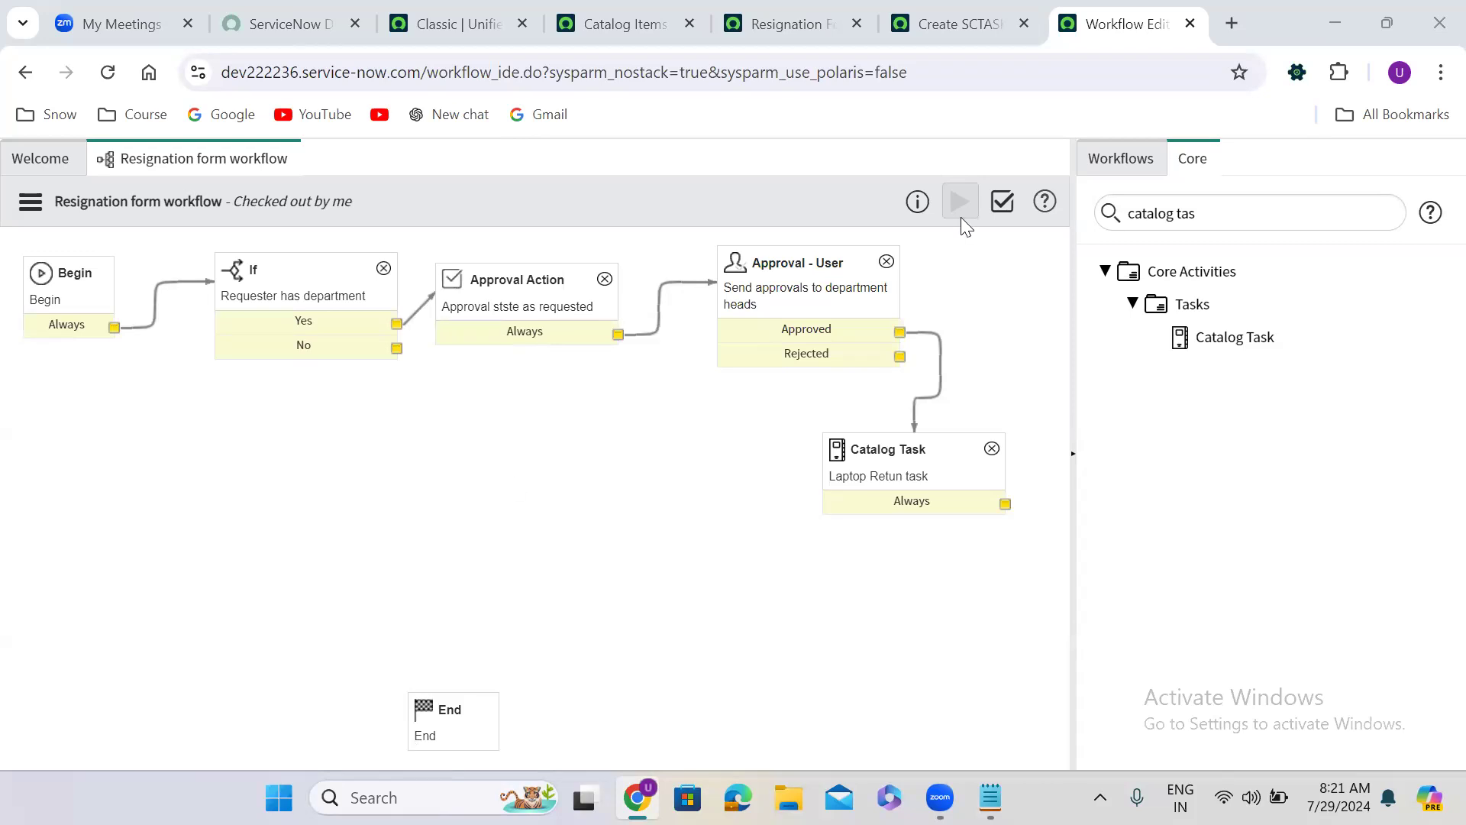
drag(876, 456, 924, 424)
drag(910, 443, 906, 450)
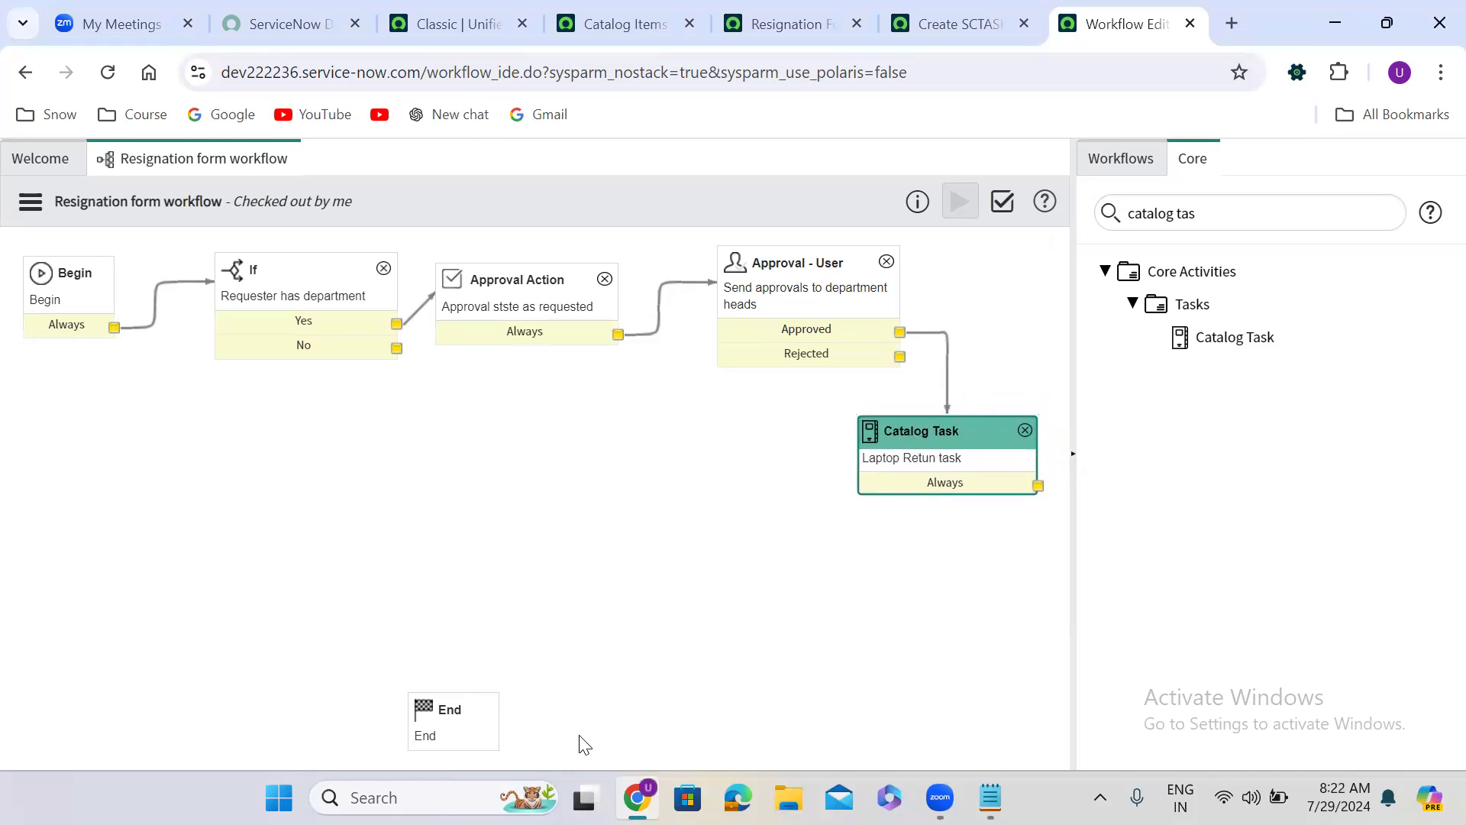
Switch to the Notepad file and add the line "inserted or updated" below "Department Dead", separated by a blank line.
key(alt+Tab)
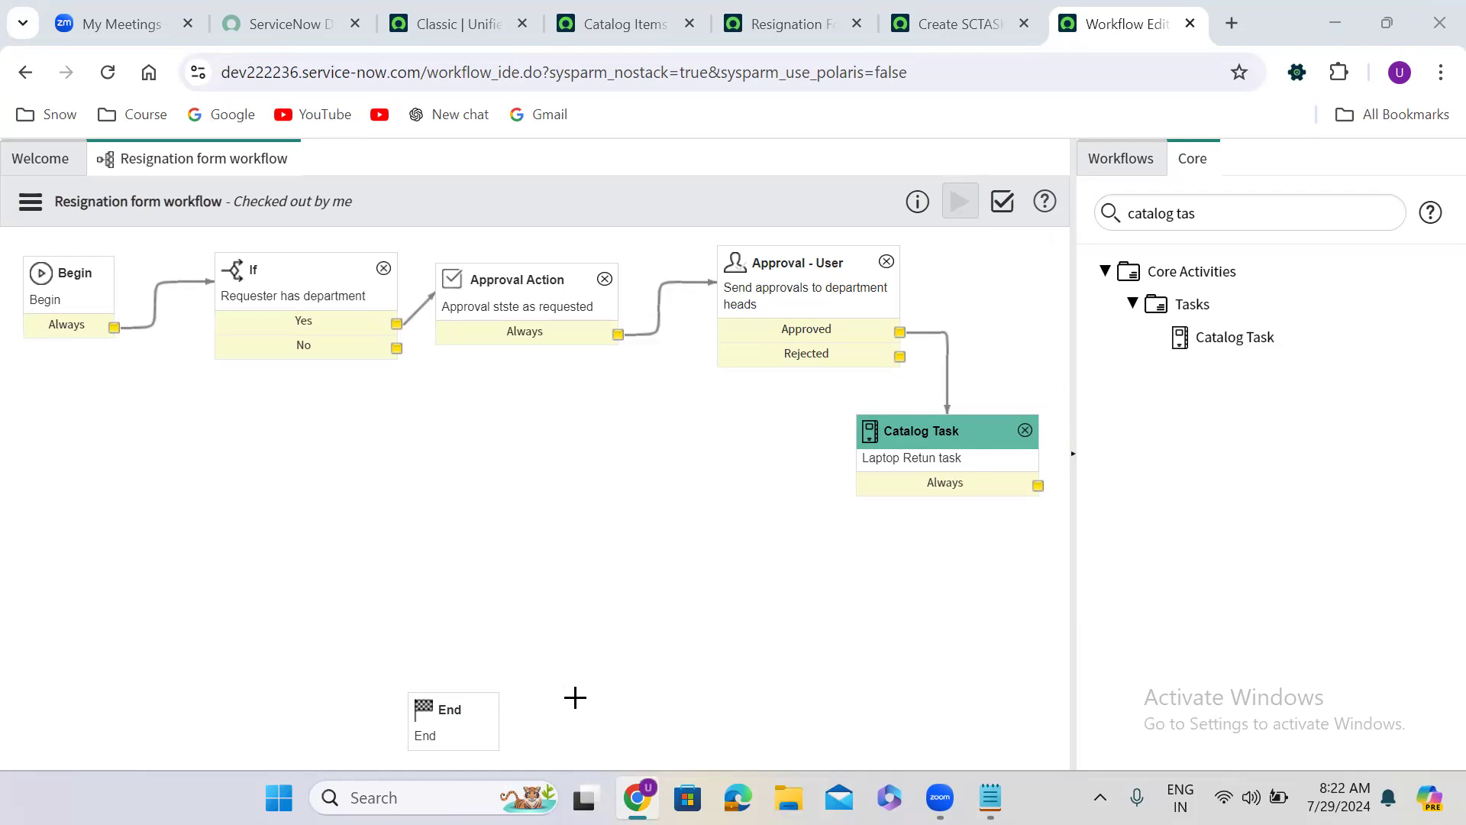
click(990, 797)
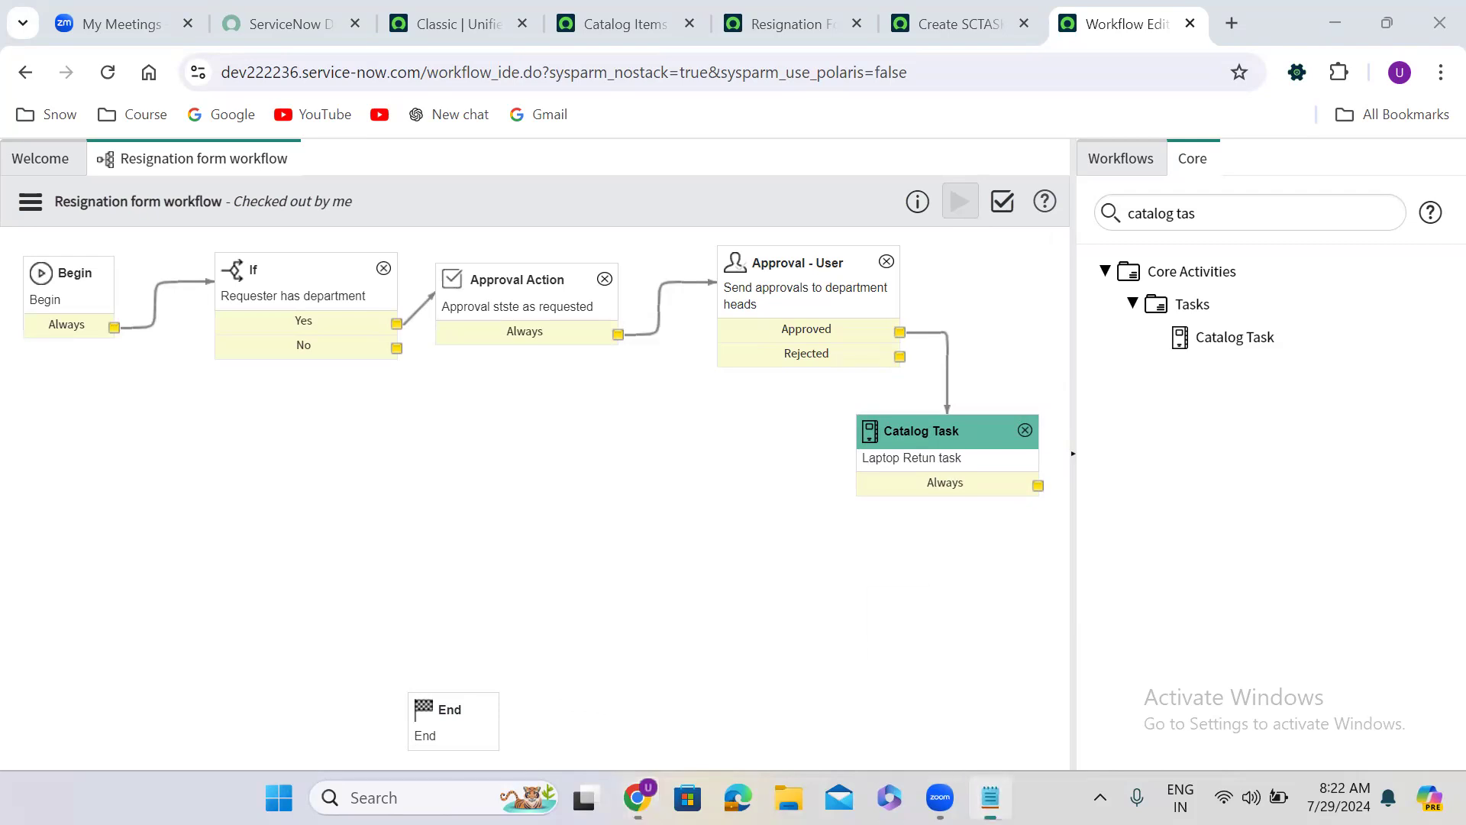
click(74, 288)
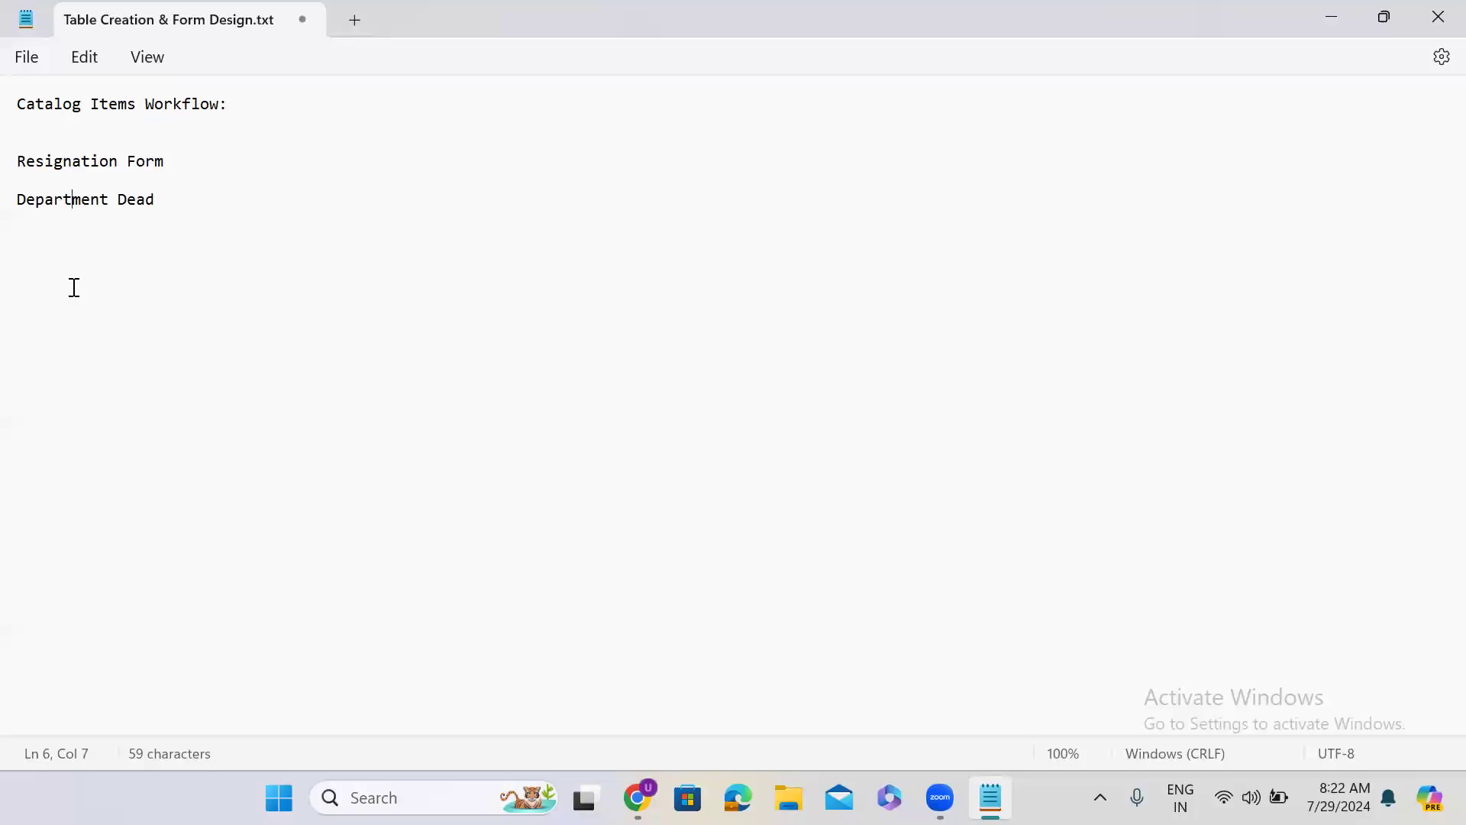
click(186, 196)
key(Return)
key(Return)
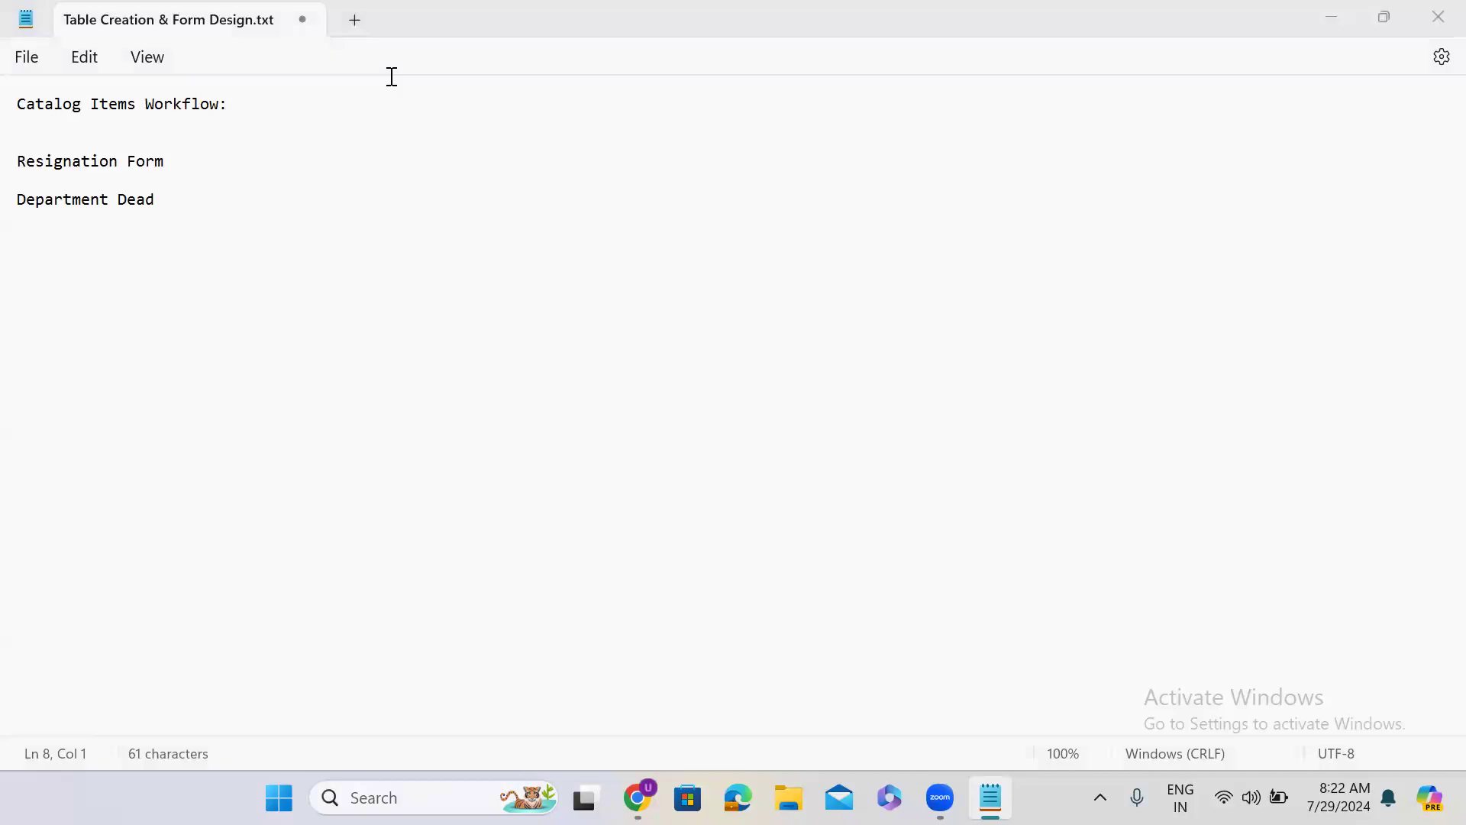
click(32, 286)
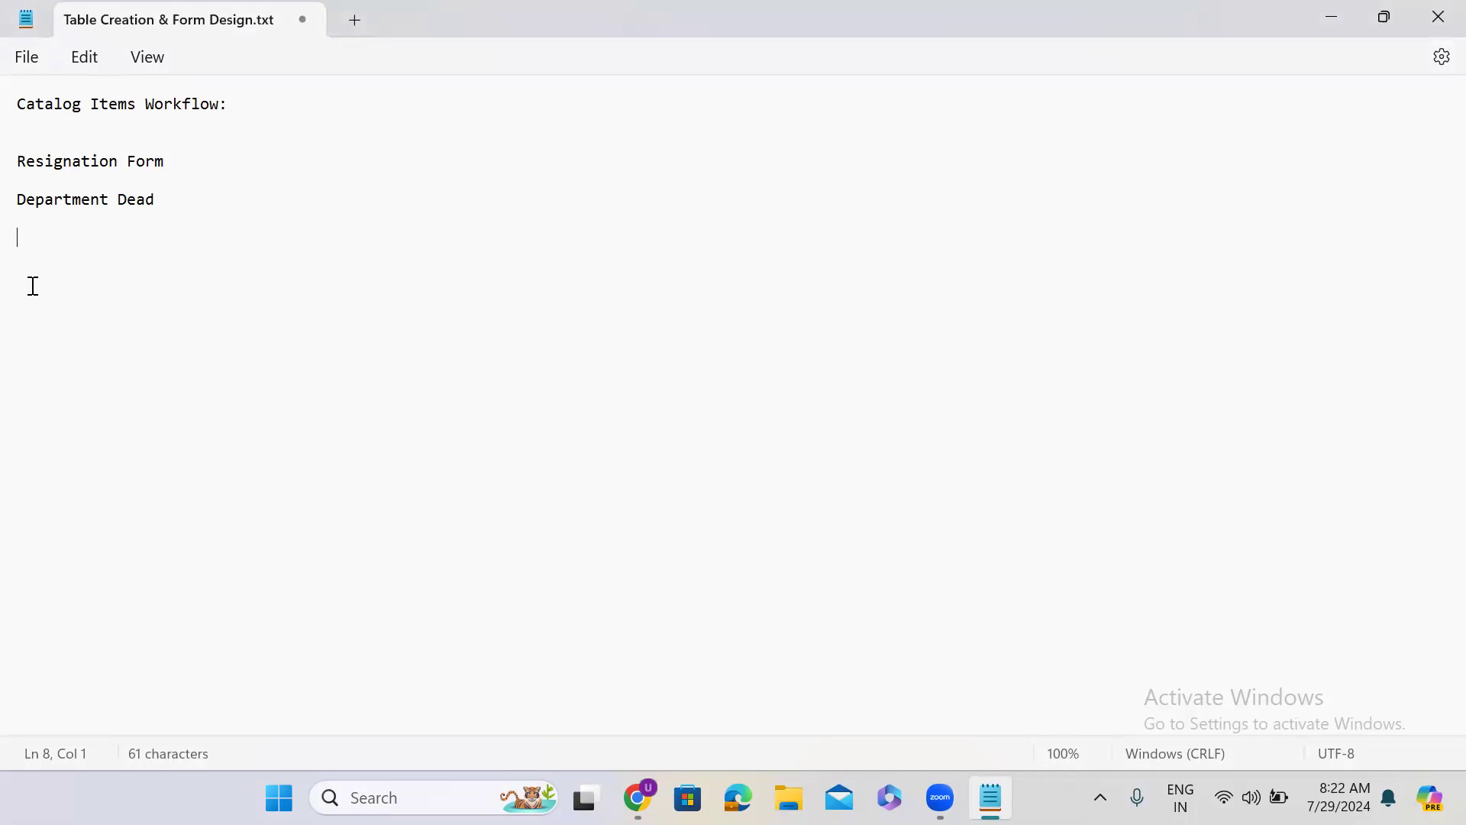
text(inserted or updated)
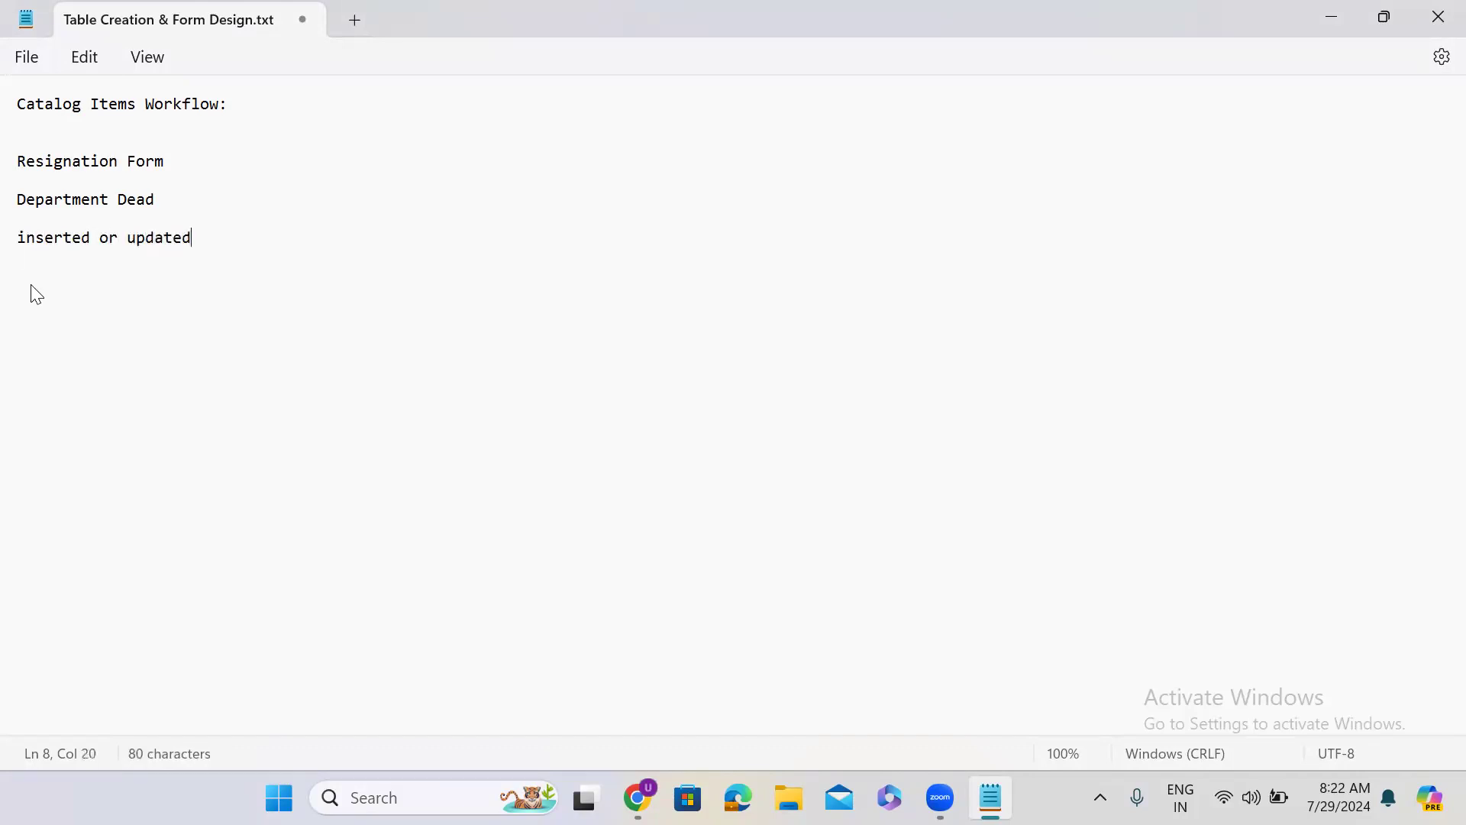
Add the lines "Event is fired", "Flow Designer" and "Workflow" under "inserted or updated" in the notes.
key(Return)
text(Event is fired)
key(Return)
text(Flow Des)
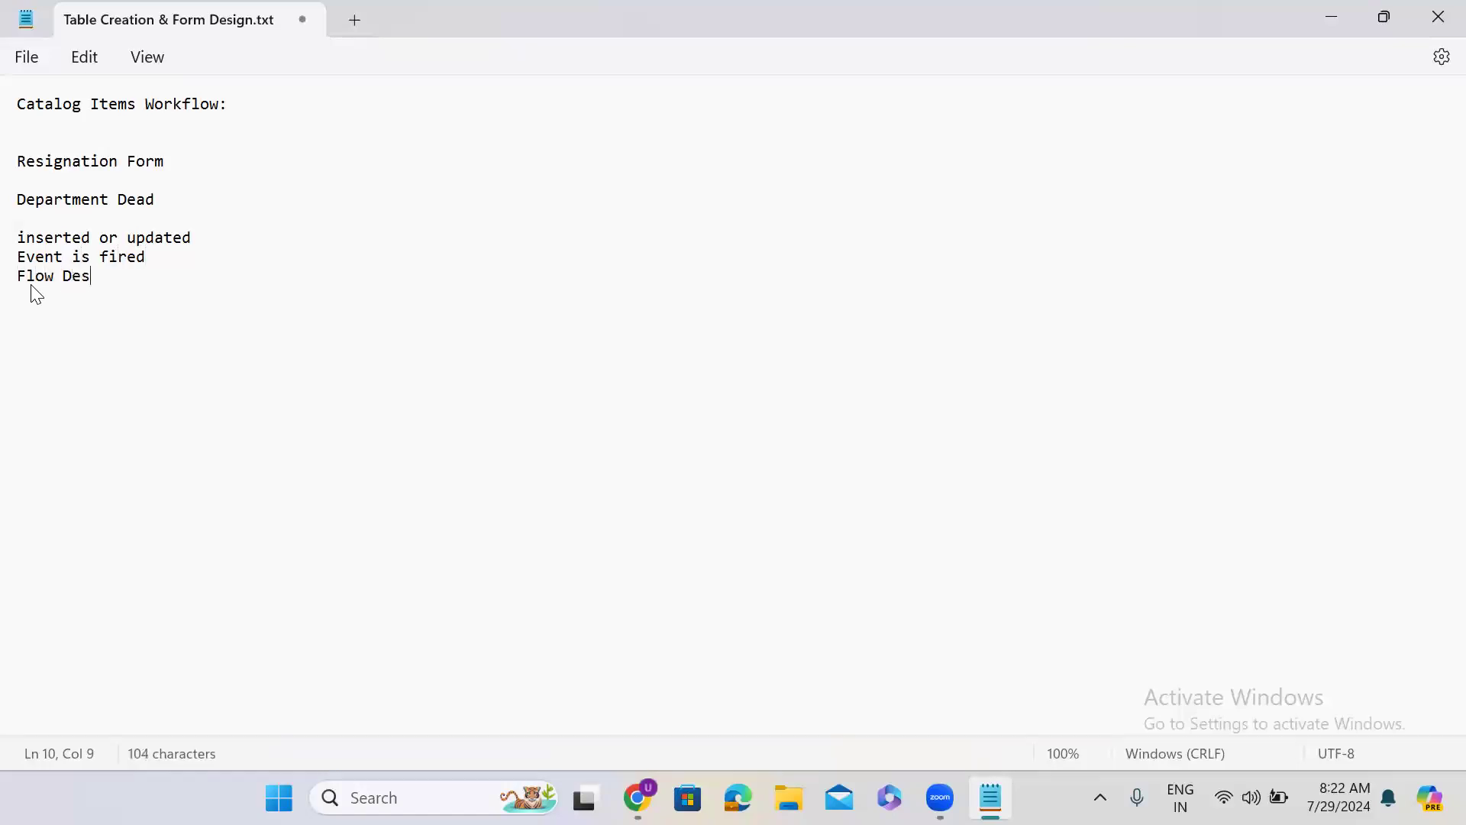
text(igner)
key(Return)
text(Workflow)
key(Return)
key(Return)
Return to the workflow editor, search the core activities for "send" and "not", and add a Notification activity to the canvas.
click(1332, 17)
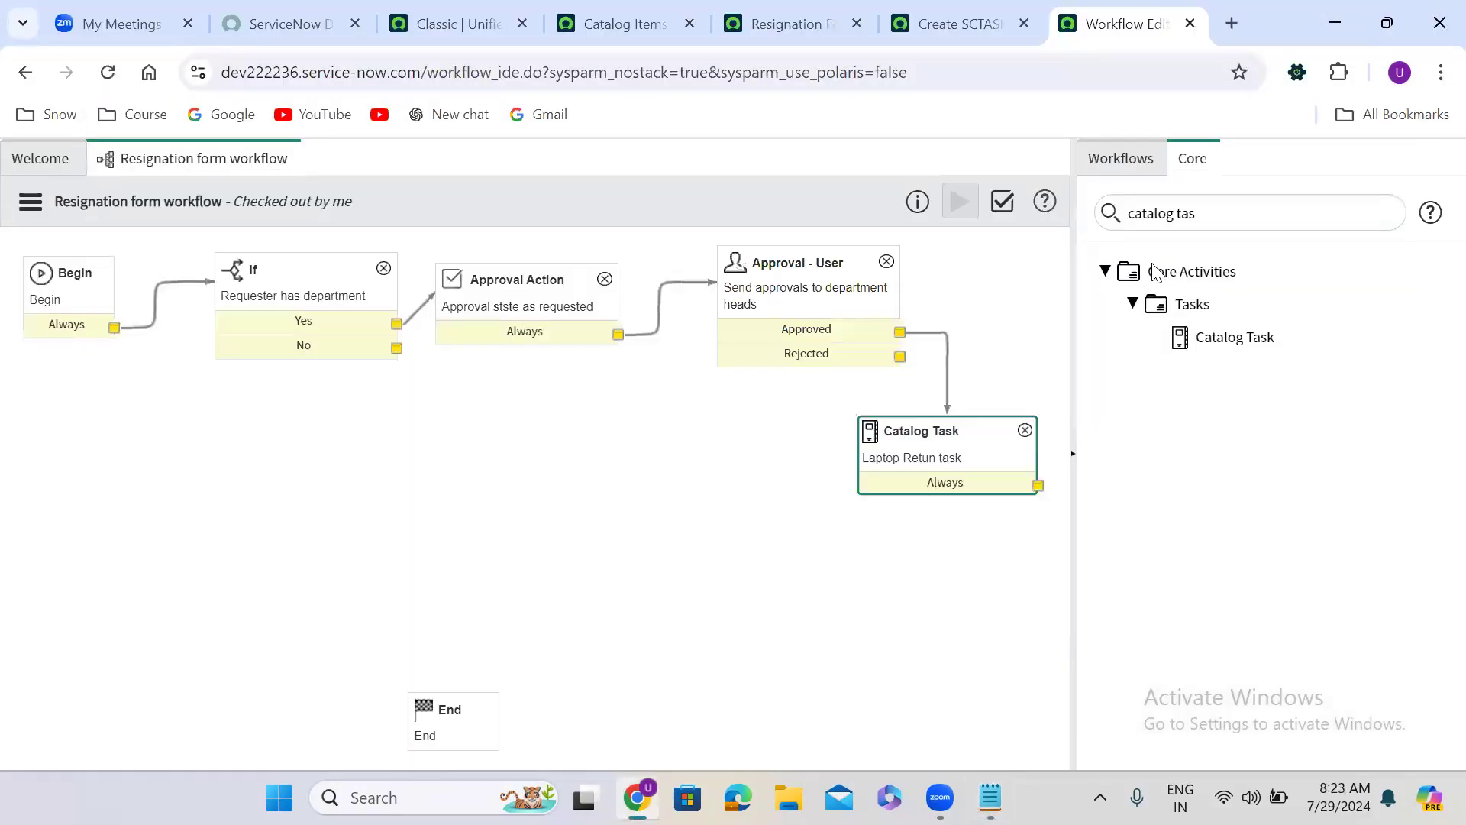
triple_click(1180, 217)
text(send)
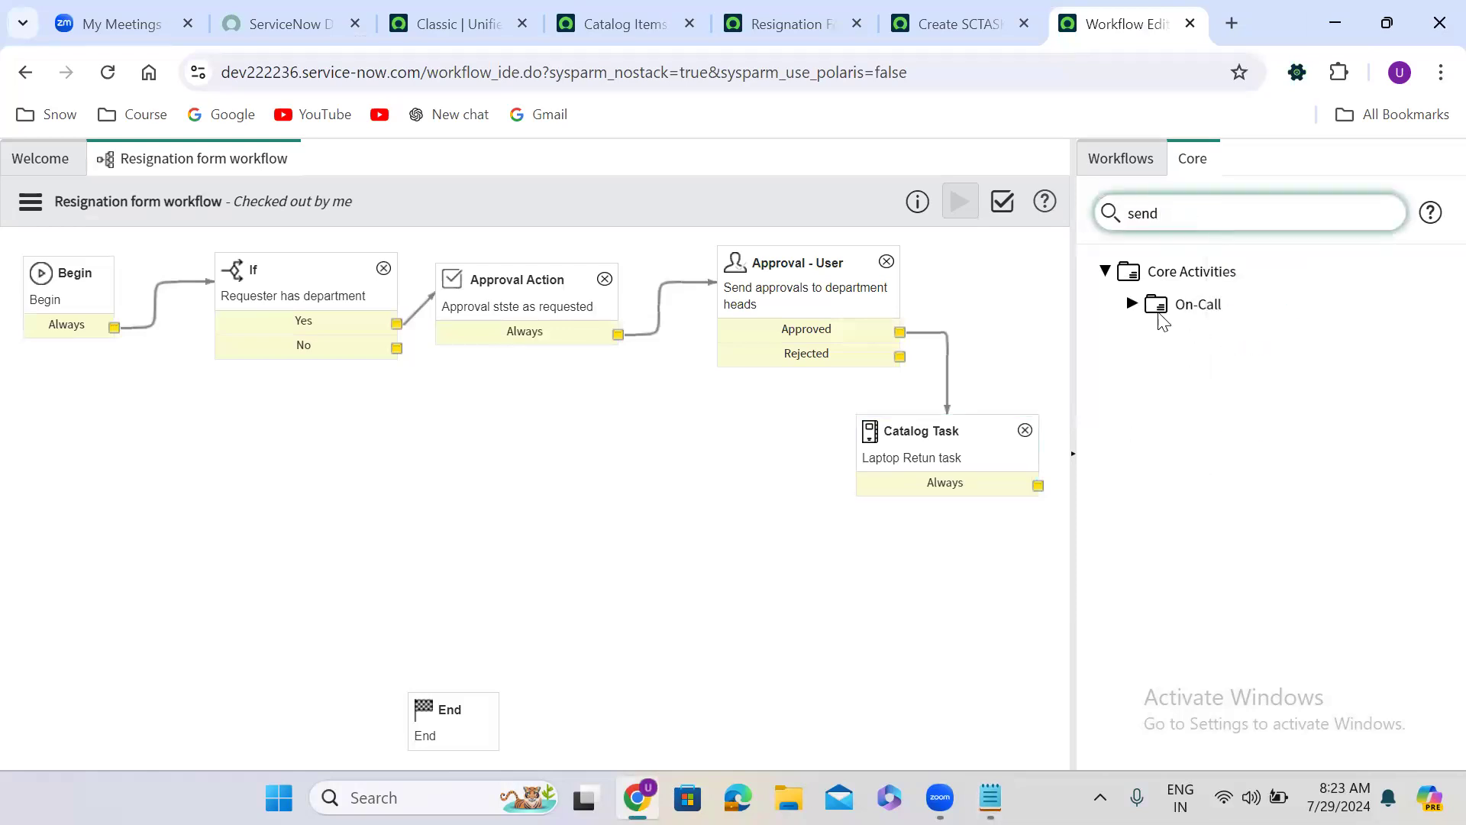
triple_click(1182, 216)
text(not)
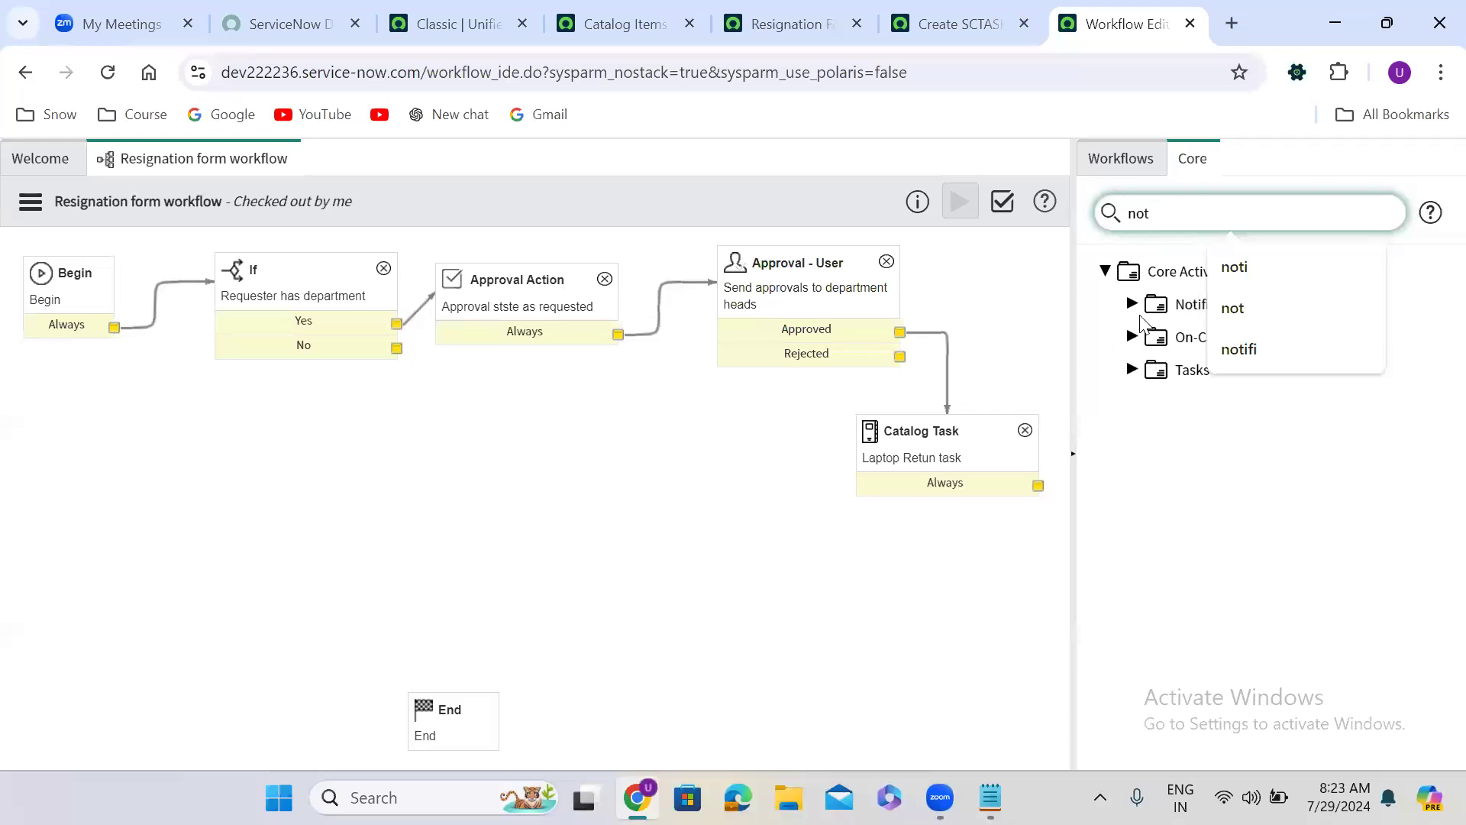
click(1131, 305)
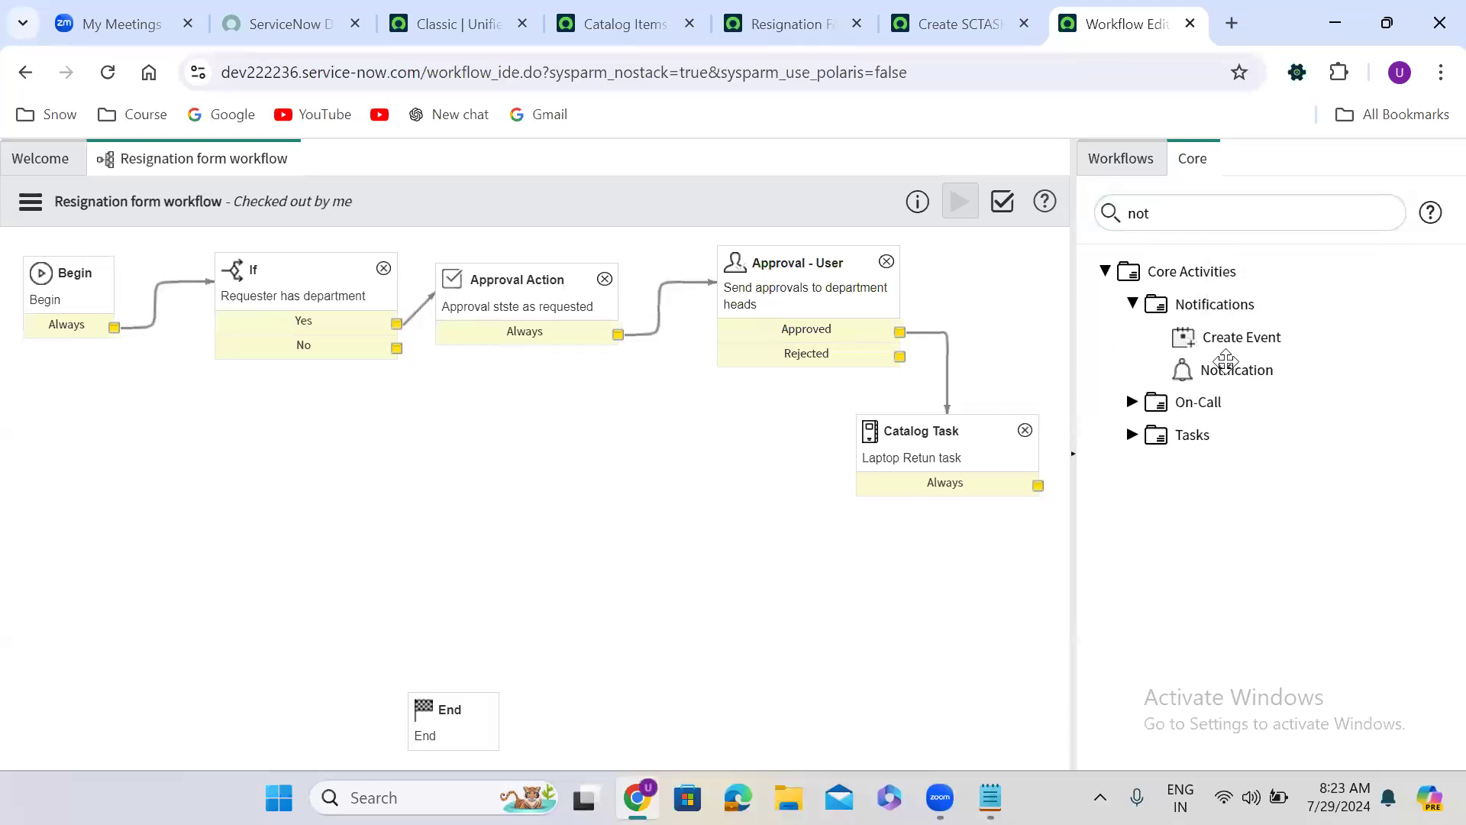
drag(1020, 460, 871, 528)
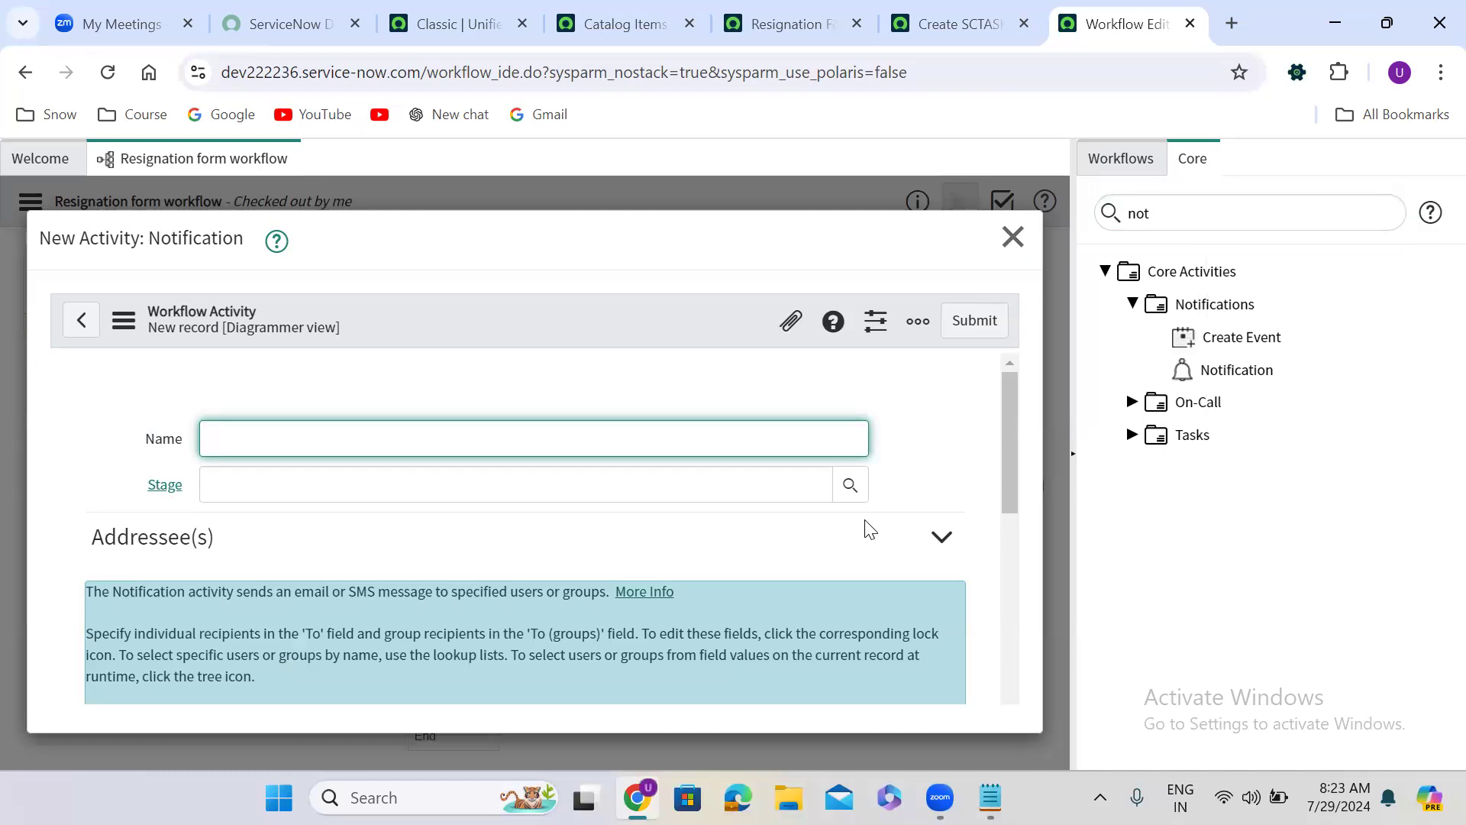
Name the new notification activity "Send Email Notification".
click(243, 438)
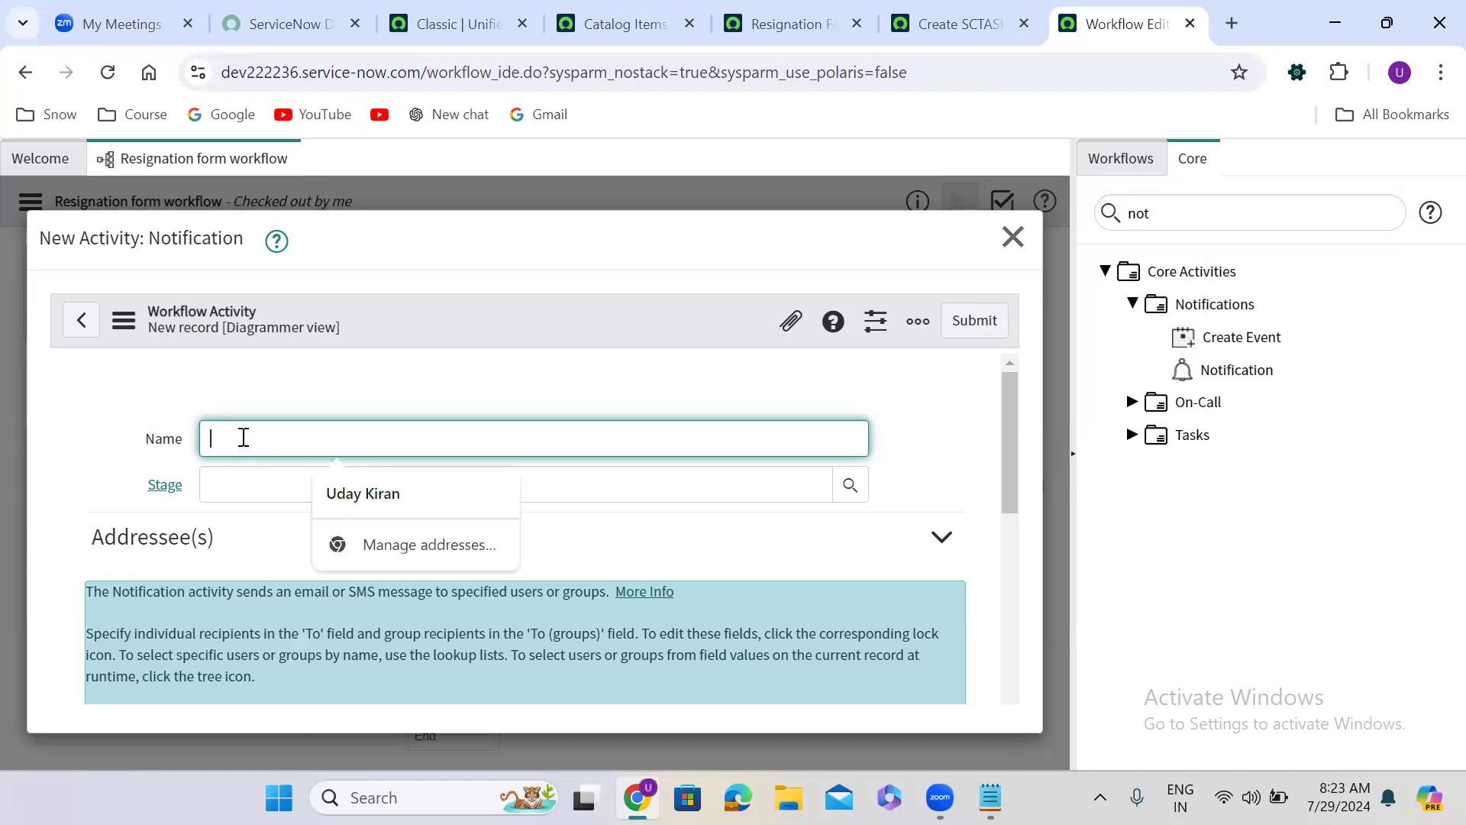
text(Send En)
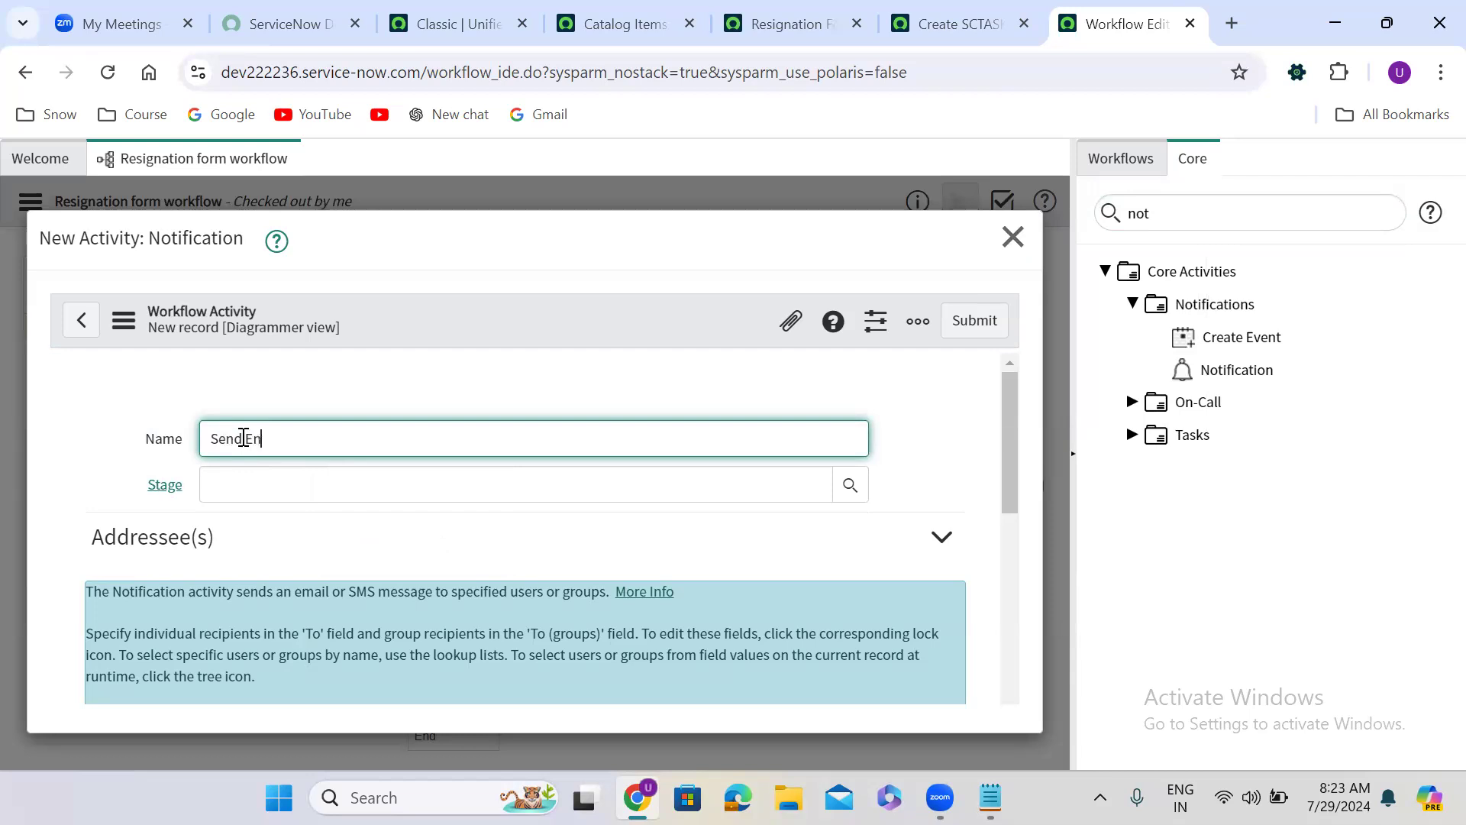
key(BackSpace)
text(mail Notification)
click(676, 561)
Examine the notification's To recipient options and the user lookup list, then lock the field again without choosing anyone.
drag(1013, 391, 998, 522)
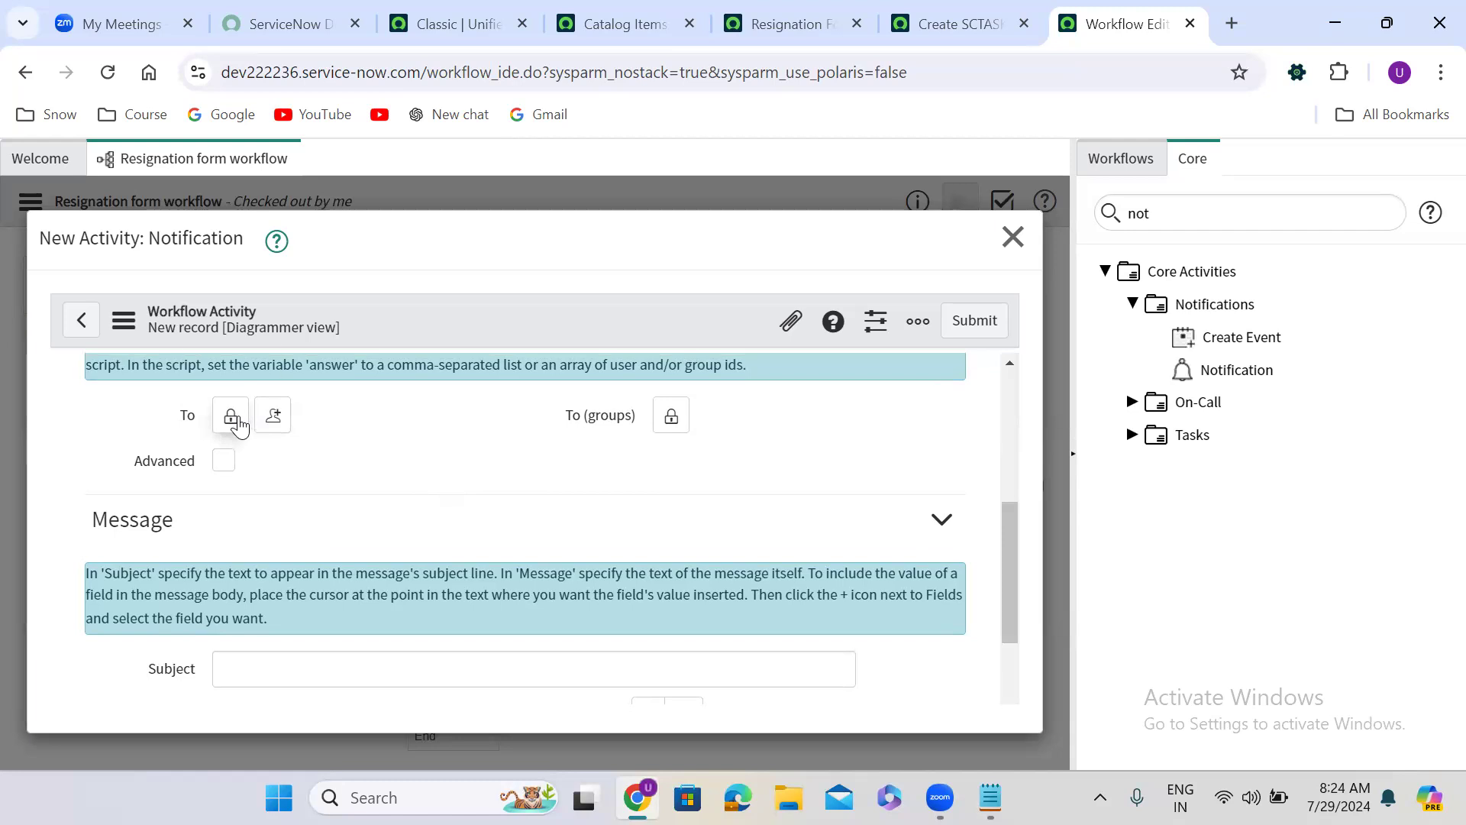
click(232, 417)
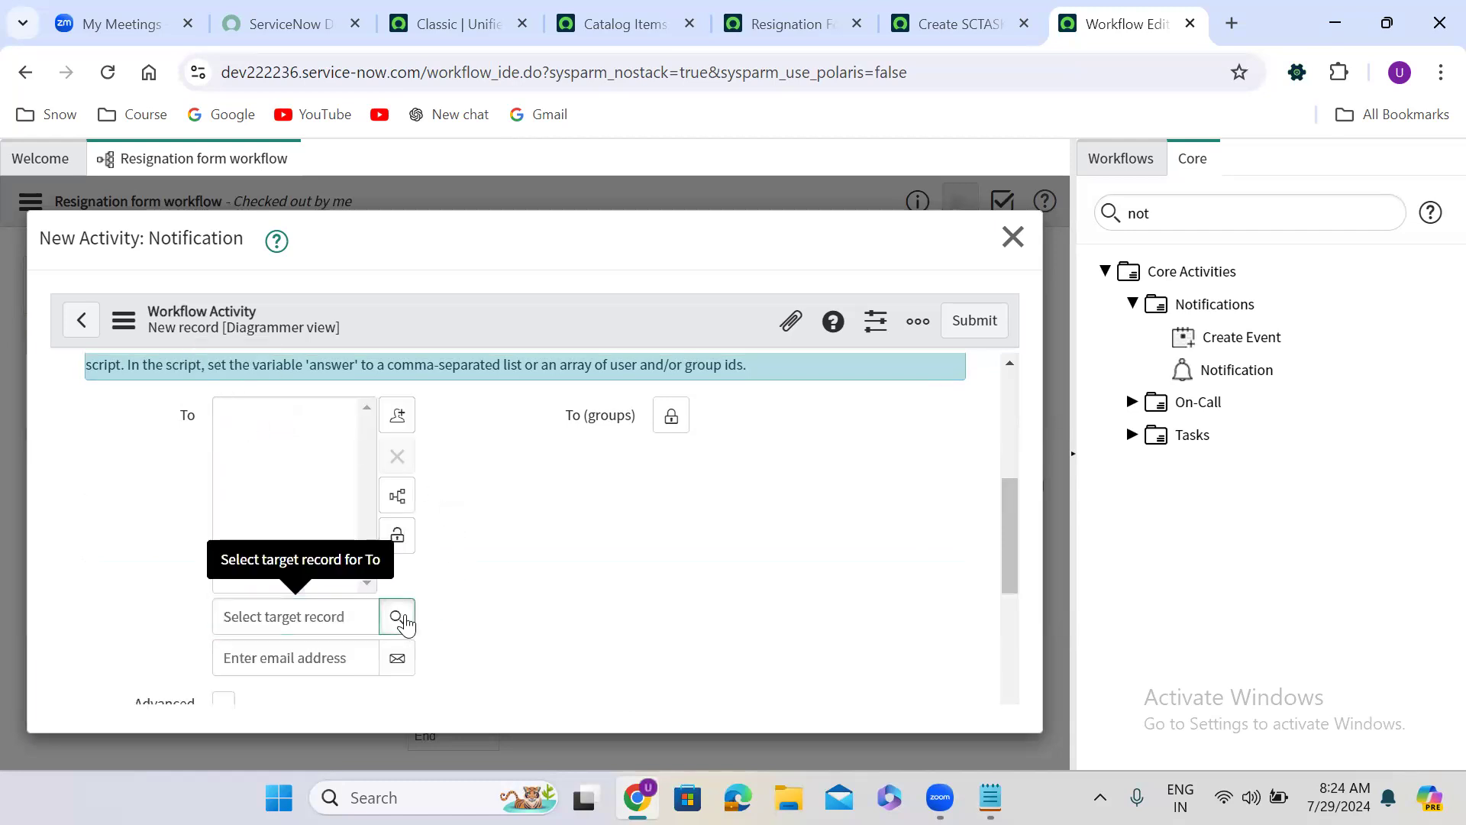
click(407, 623)
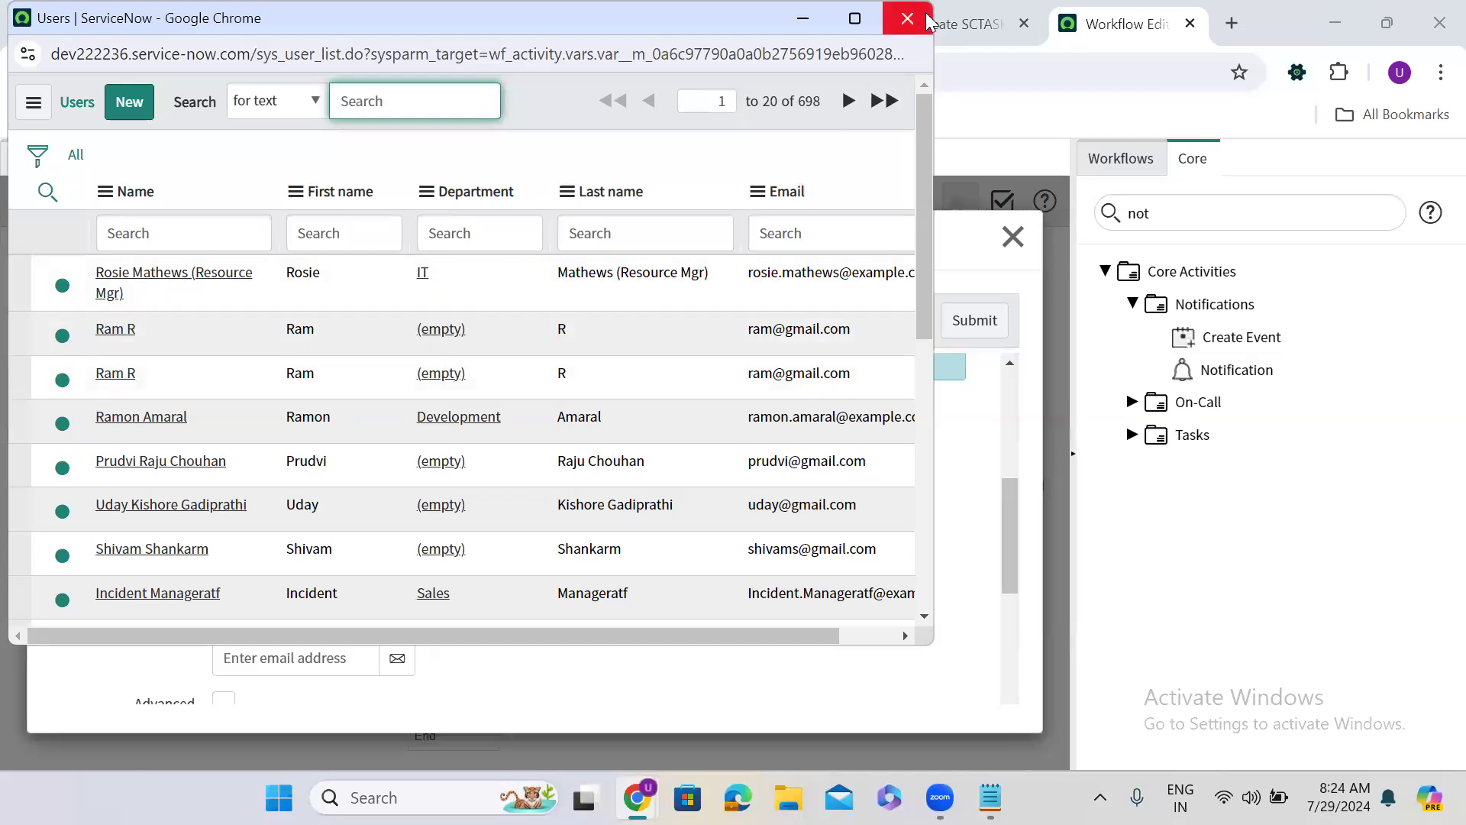
click(907, 19)
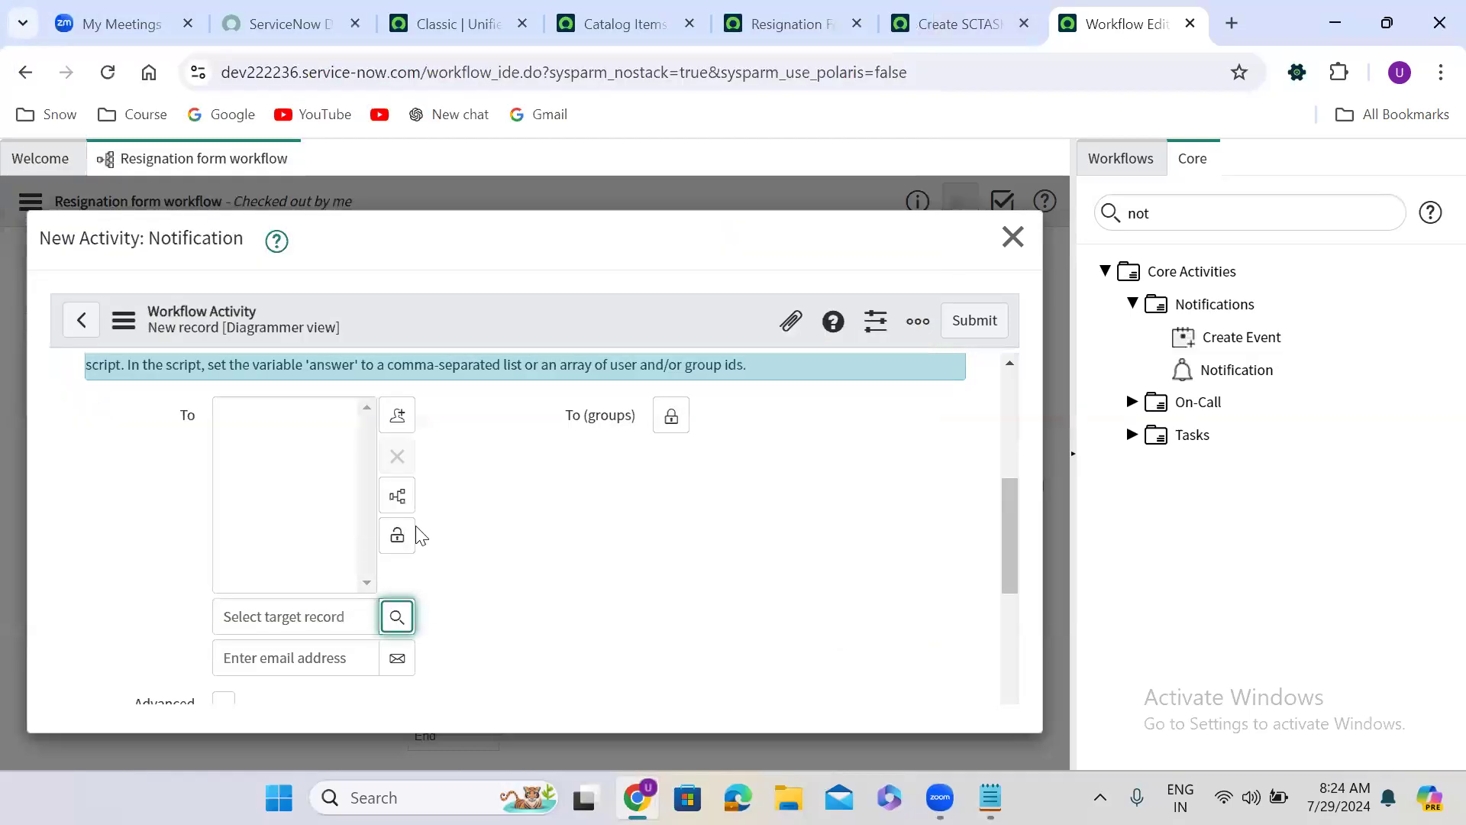
click(397, 535)
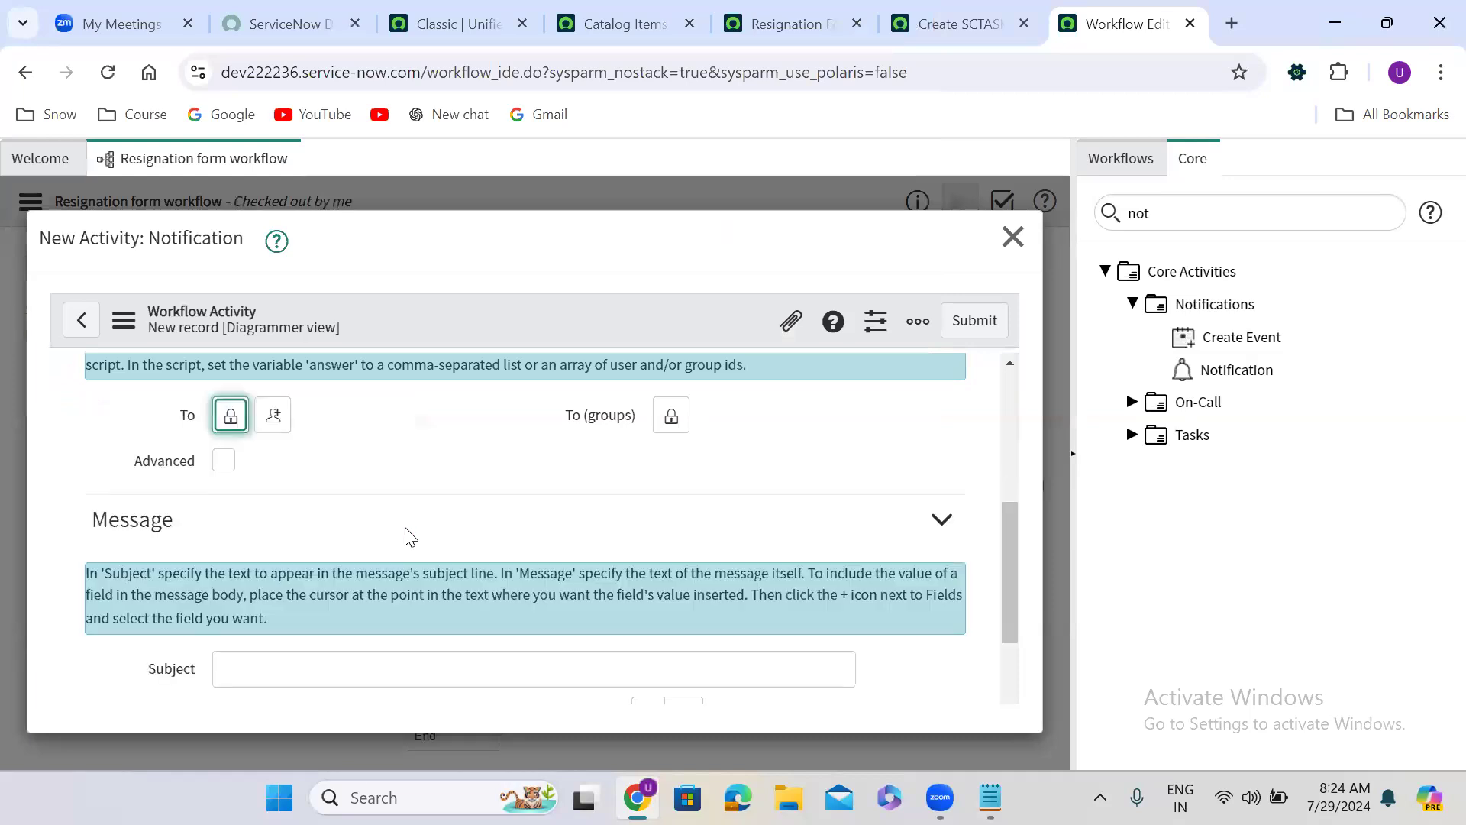
Enable advanced addressing for the notification and start its recipient script on a new line with "answer = current.variables.req".
click(223, 460)
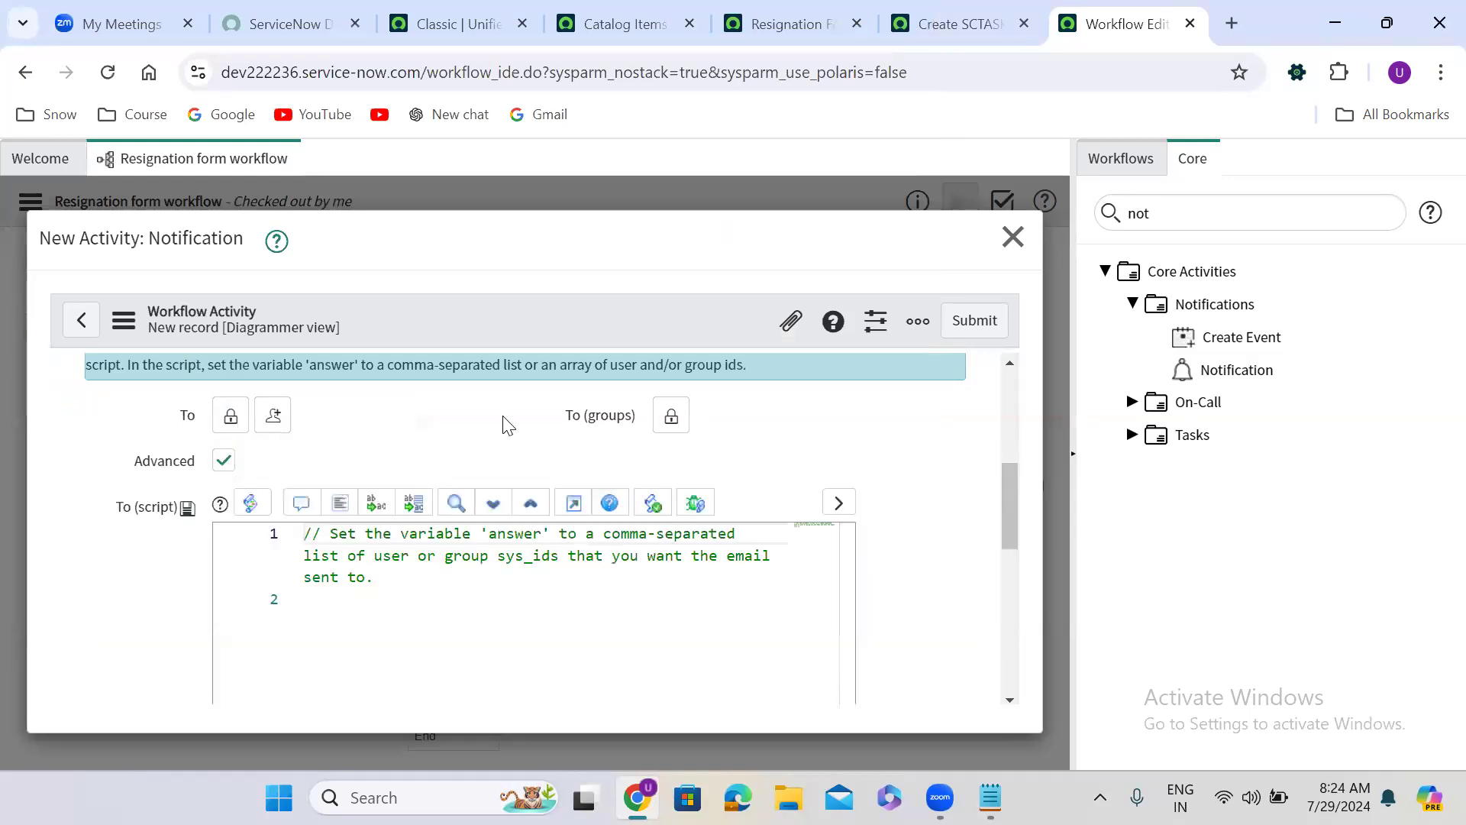
scroll(509, 424, down, 1)
scroll(509, 424, down, 1)
click(384, 445)
key(Return)
key(Return)
key(Return)
text(ans)
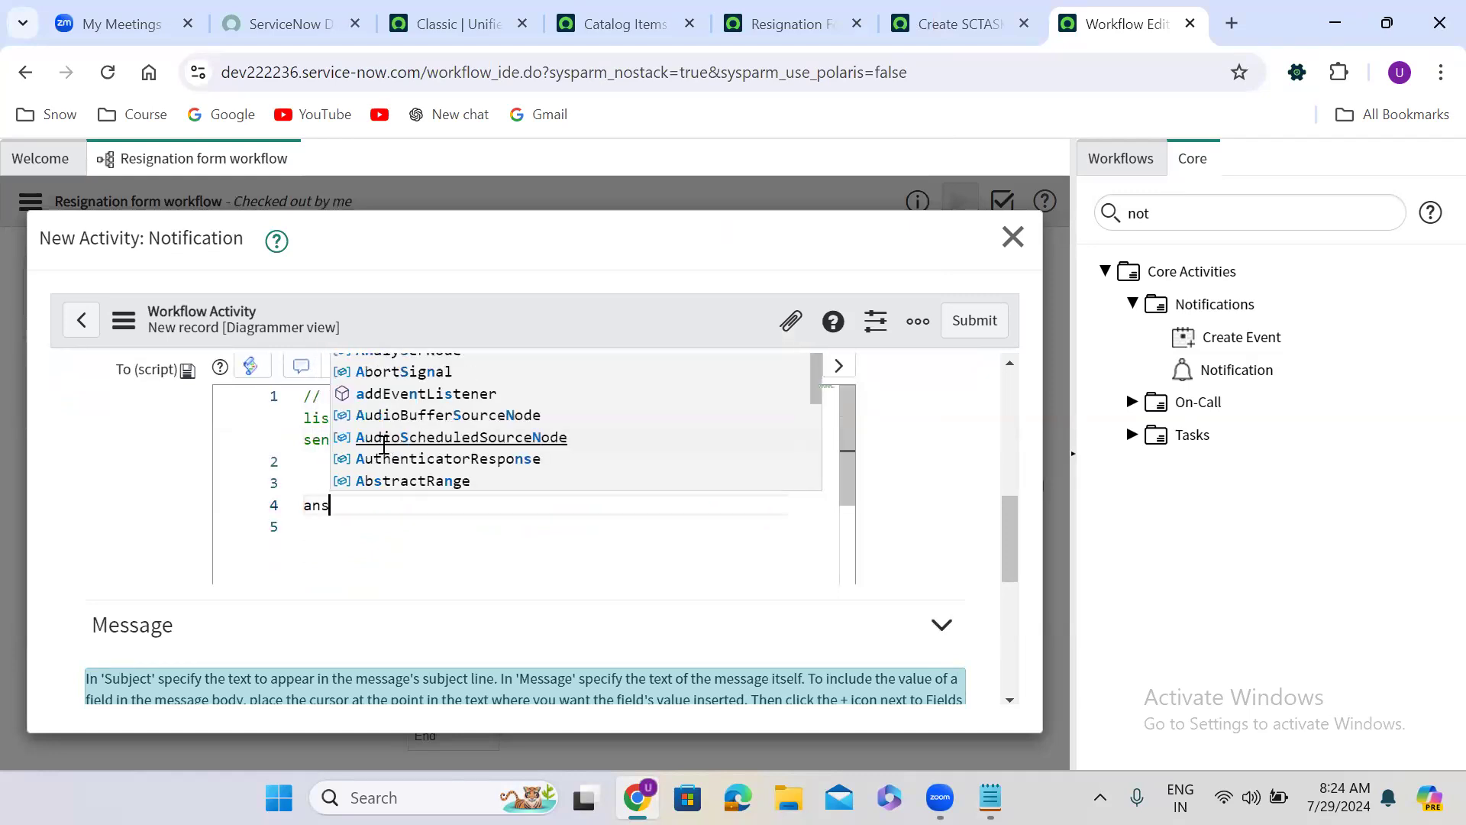
text(wer = )
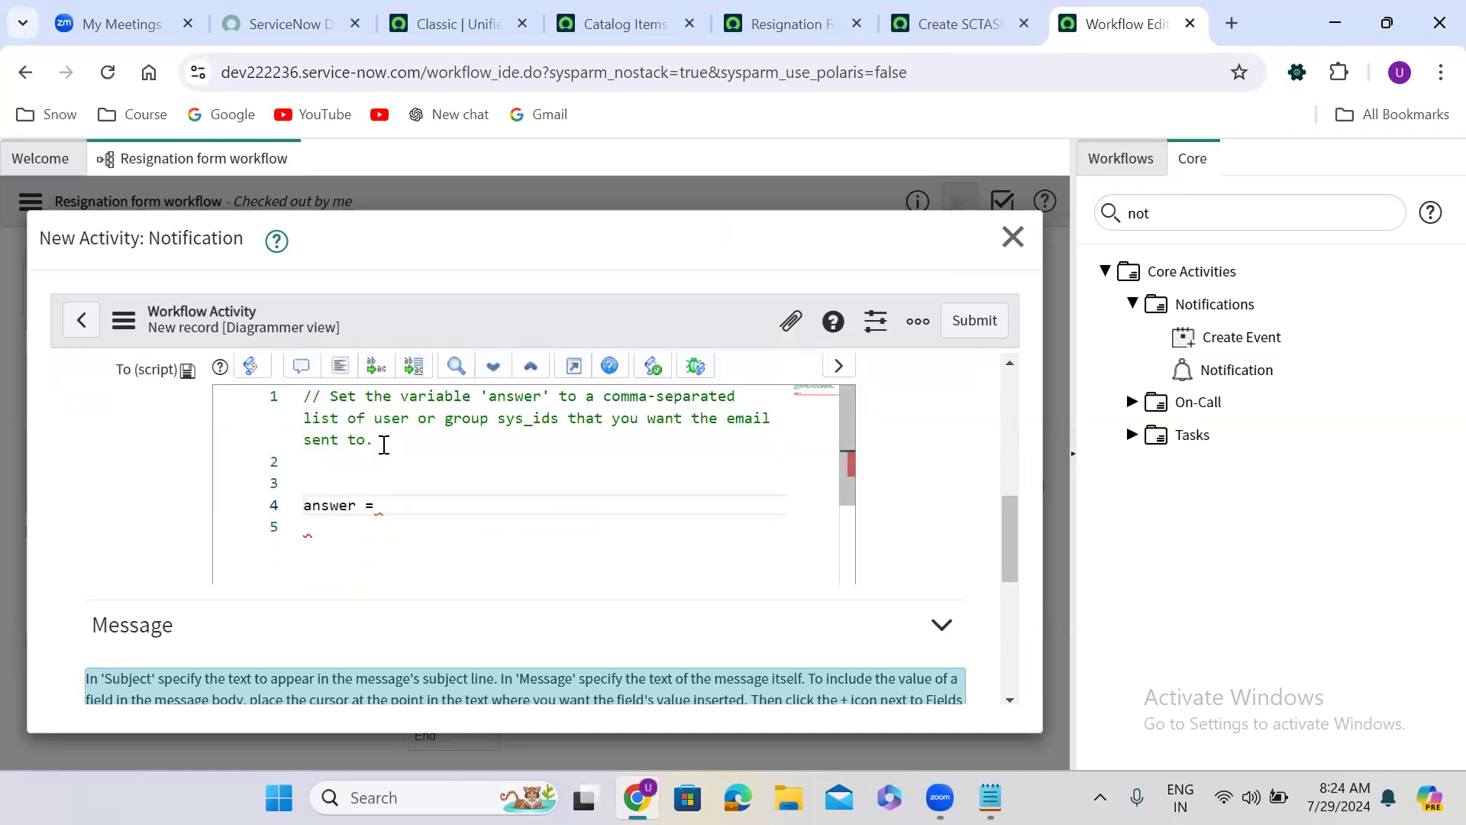
text(curre)
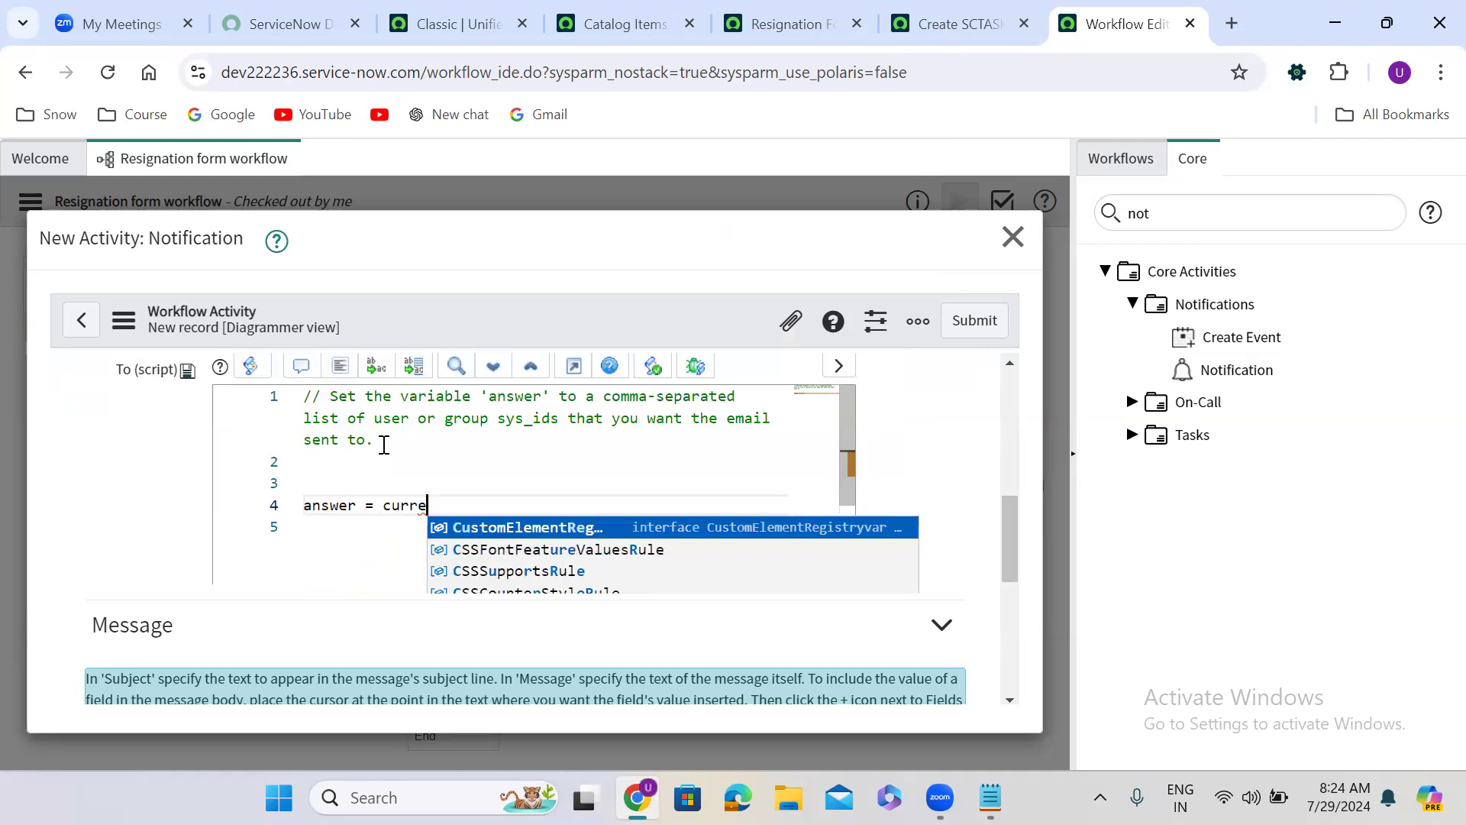
text(nt.va)
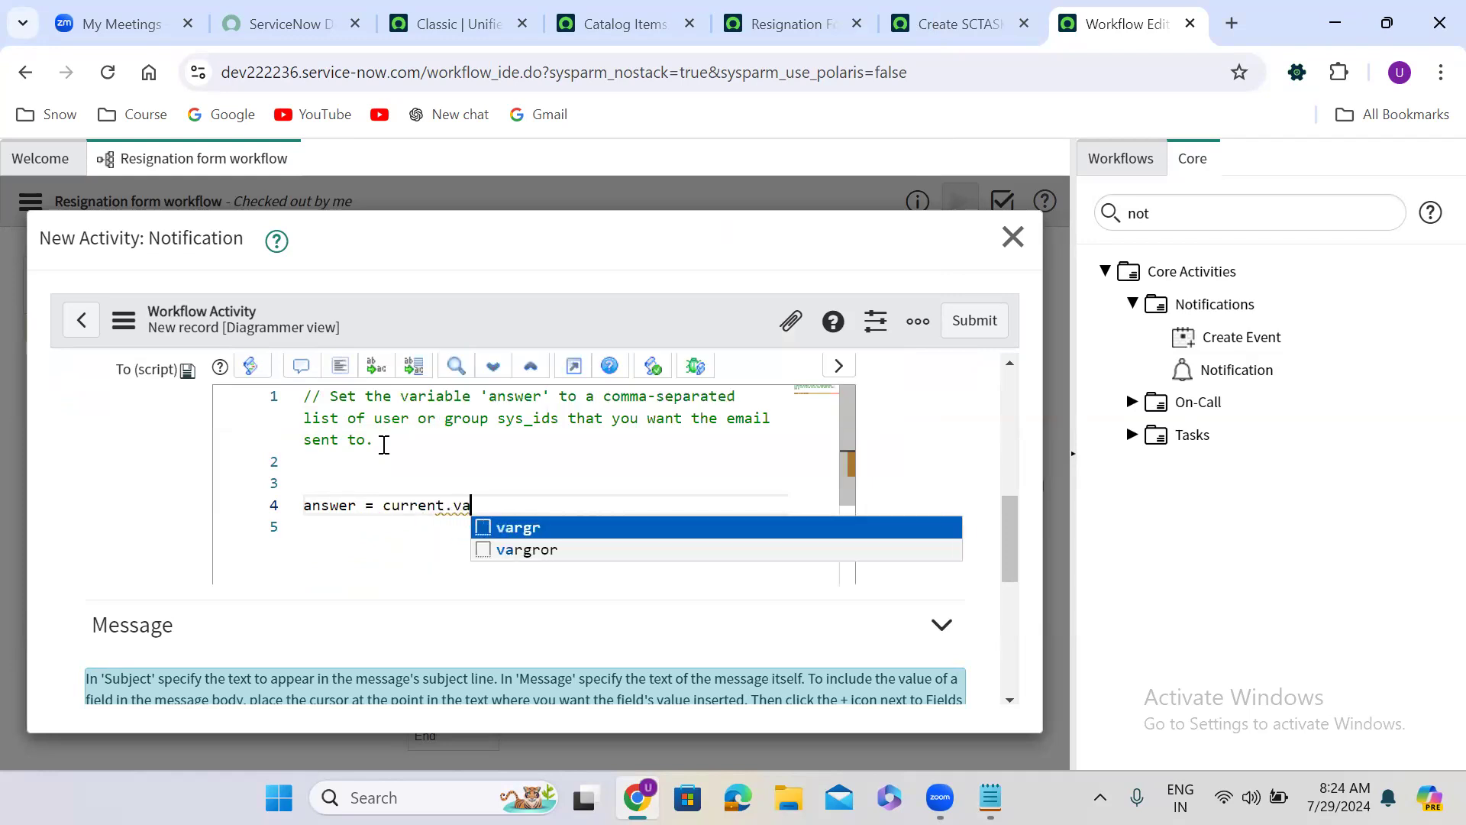
text(riables)
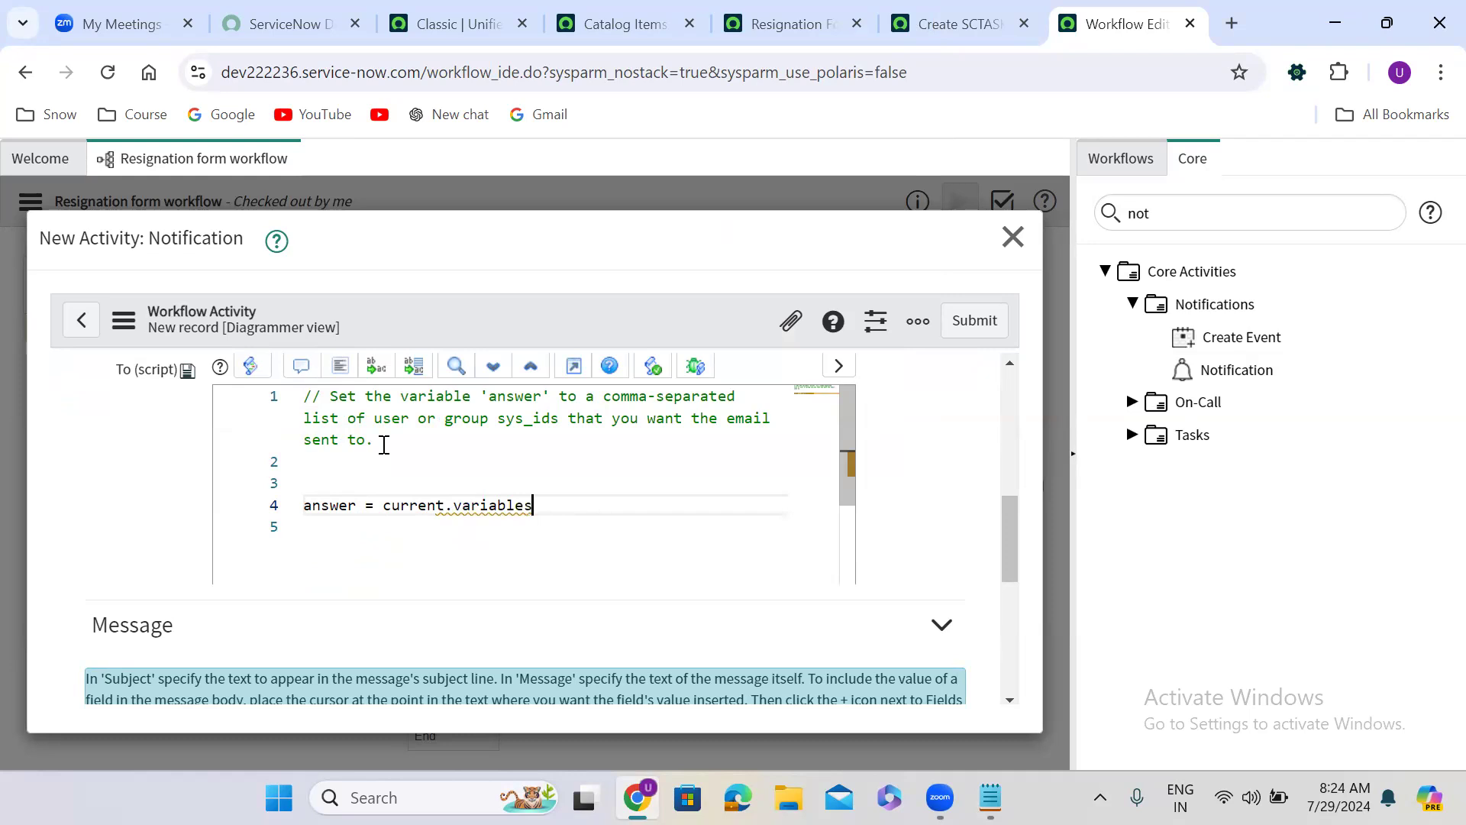
text(.req)
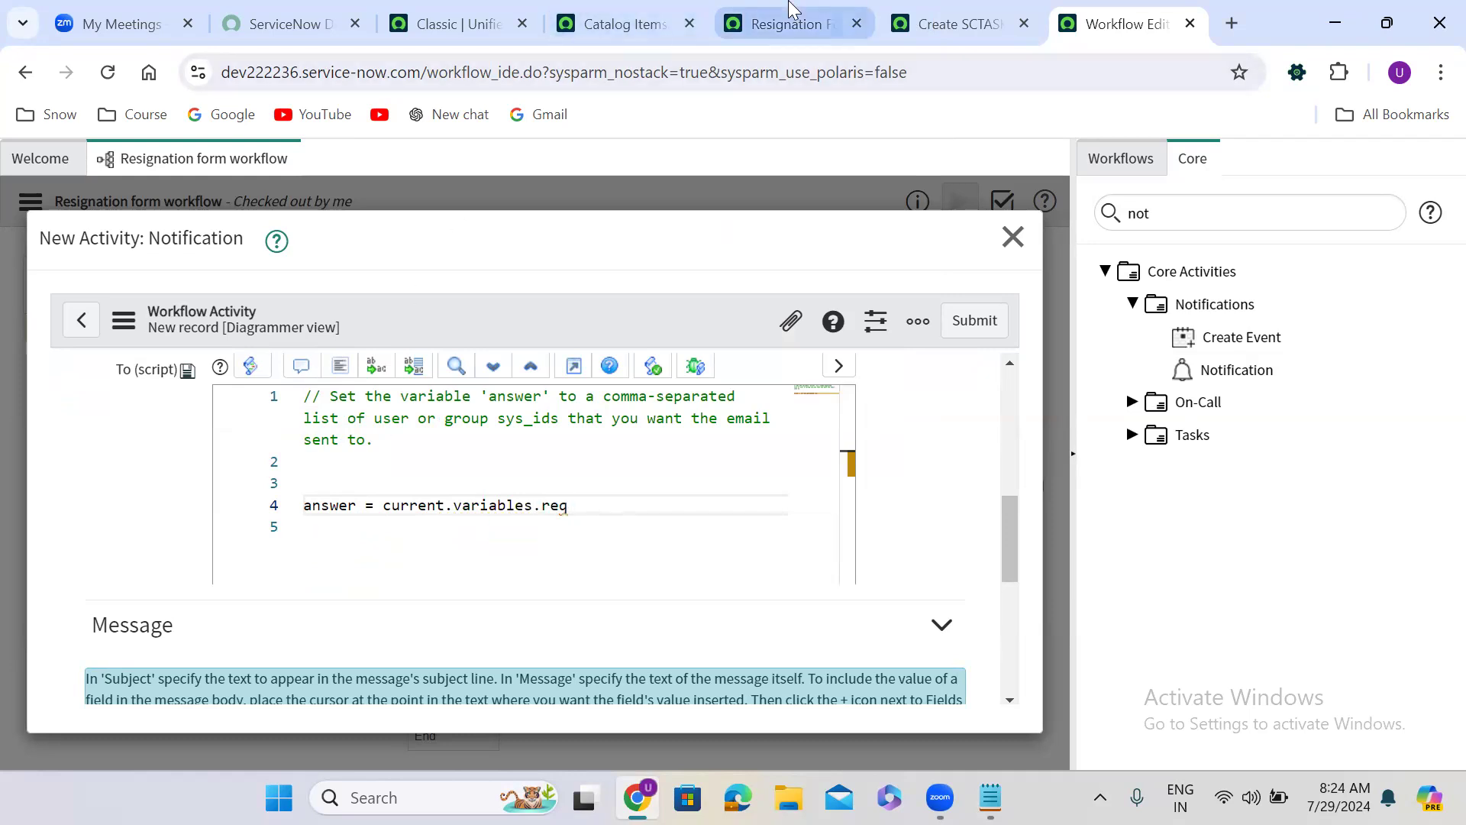
Copy the requested_by variable name from the Resignation Form catalog item and complete the recipient script as "answer = current.variables.requested_by;".
click(787, 22)
drag(1048, 439, 947, 452)
key(ctrl+c)
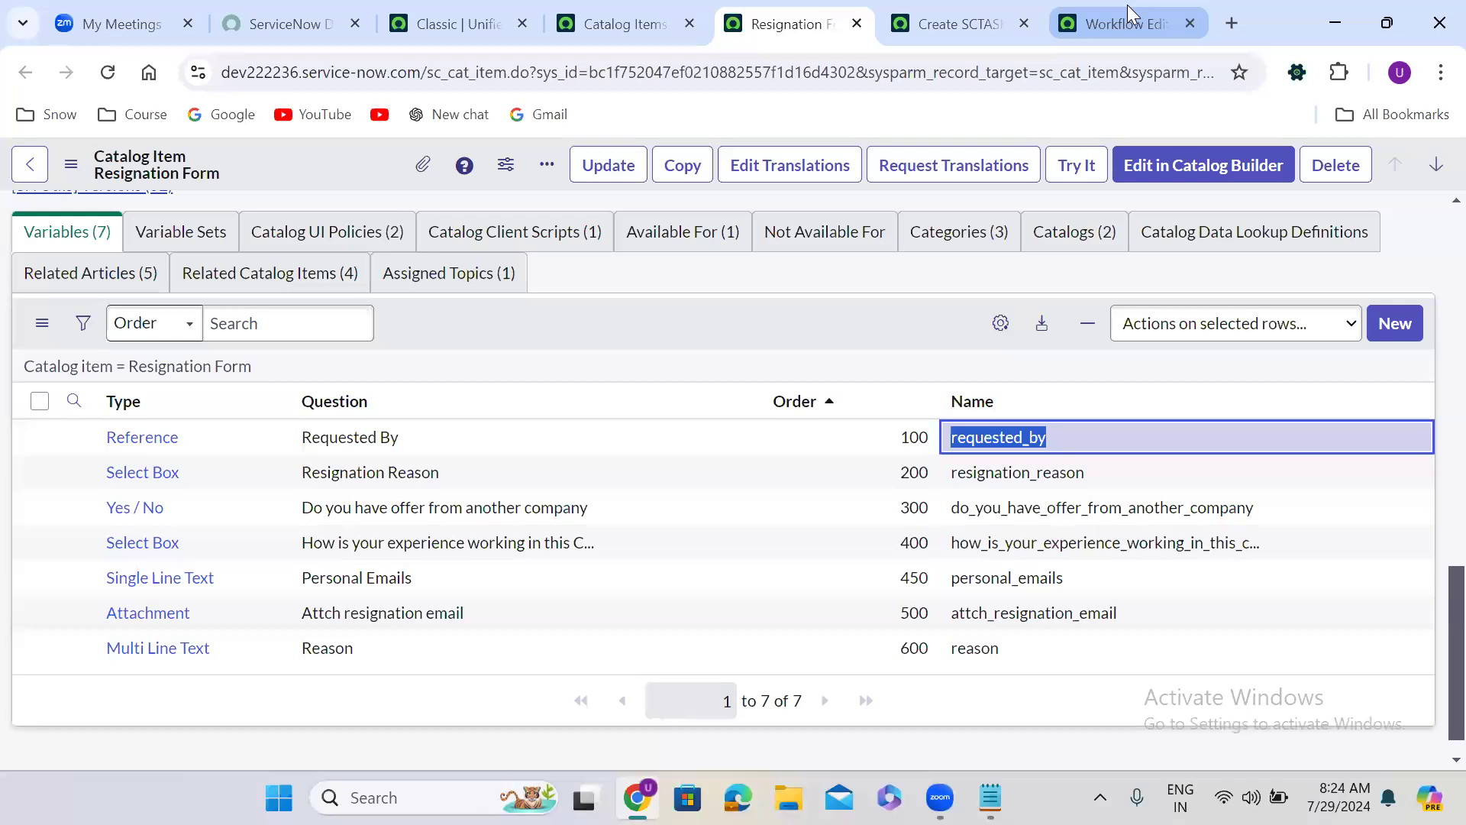
click(1130, 24)
double_click(557, 505)
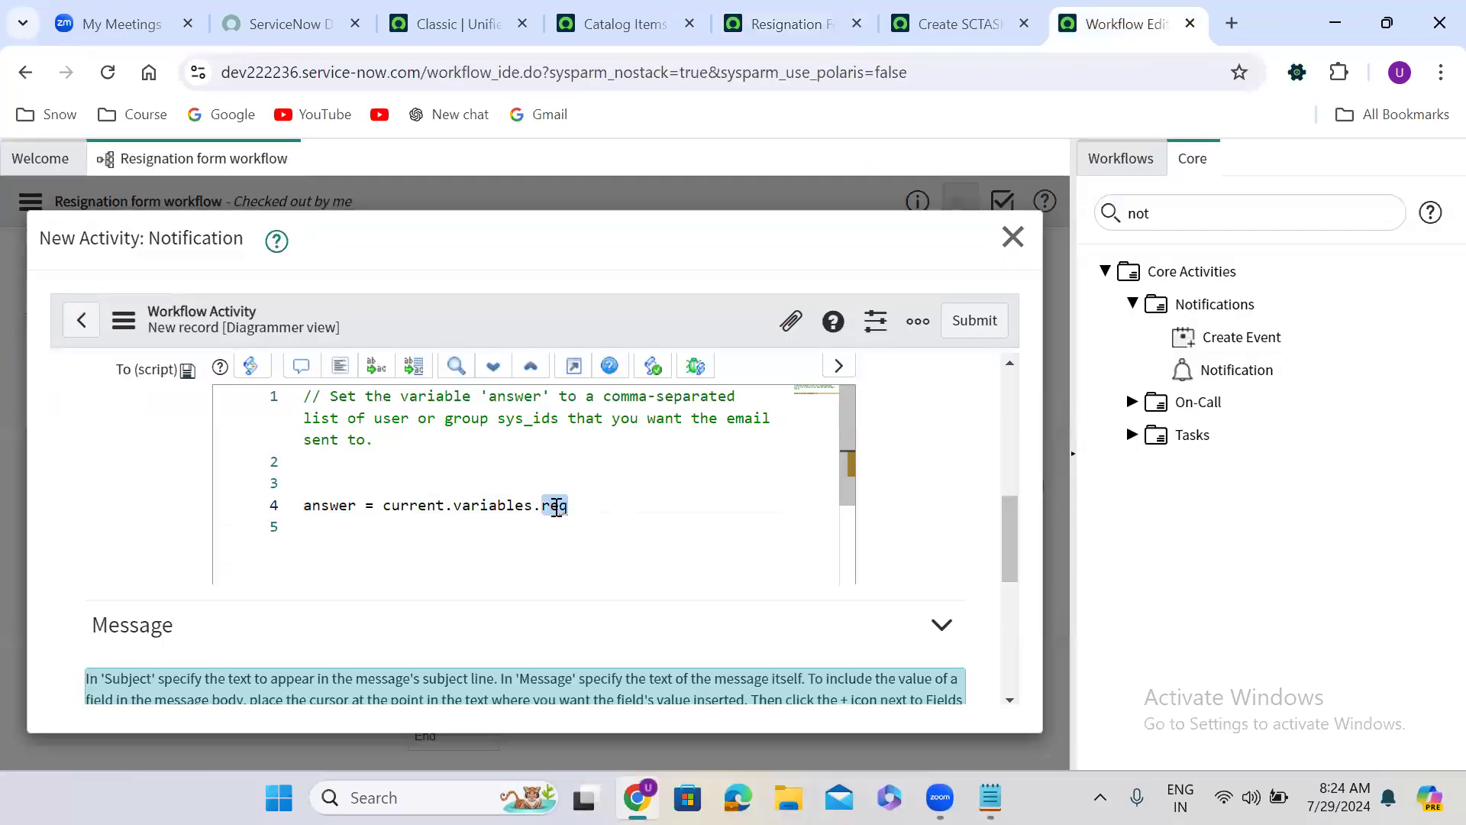
key(ctrl+v)
text(;)
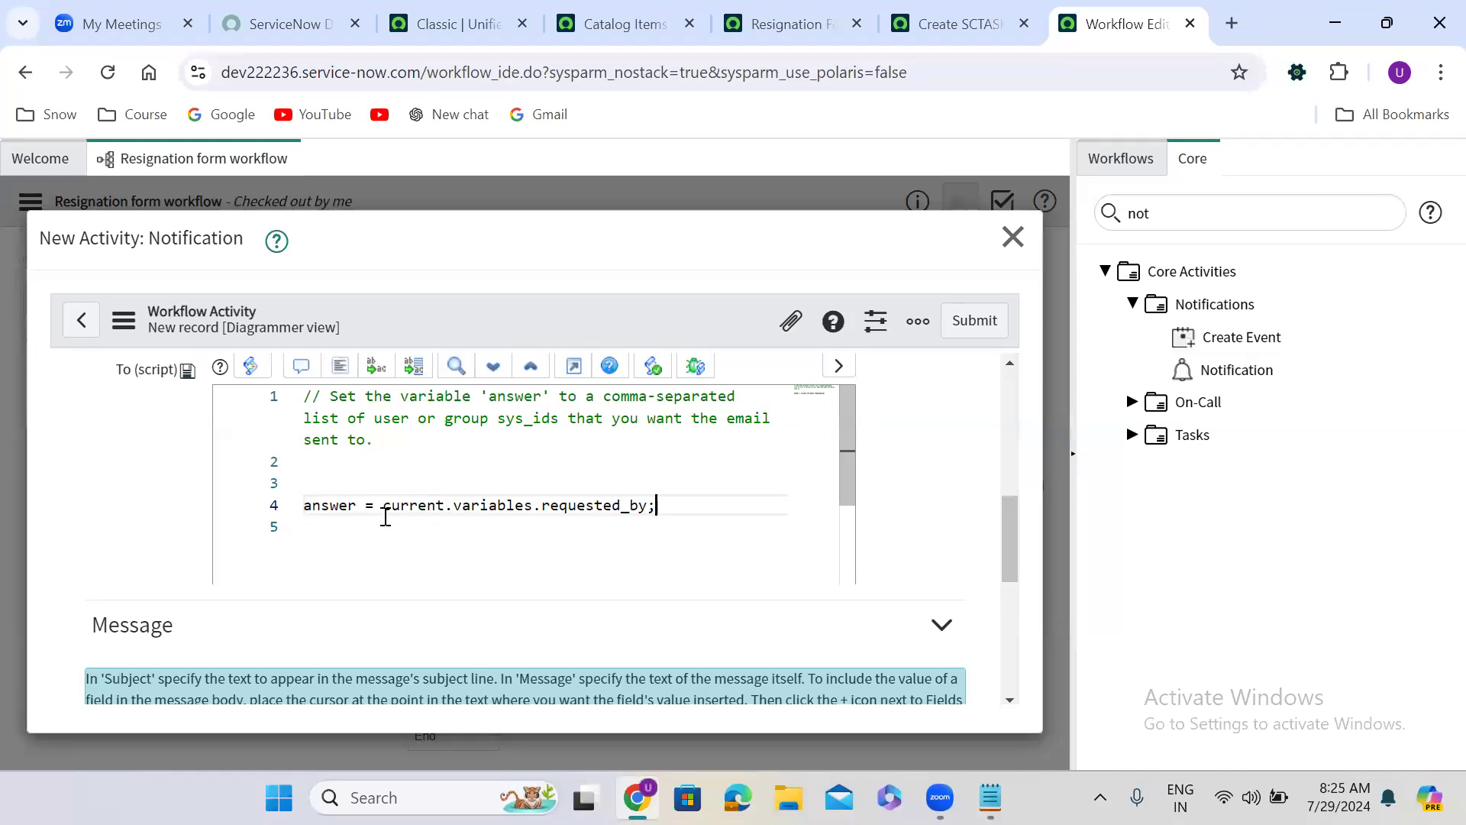
drag(384, 505, 651, 506)
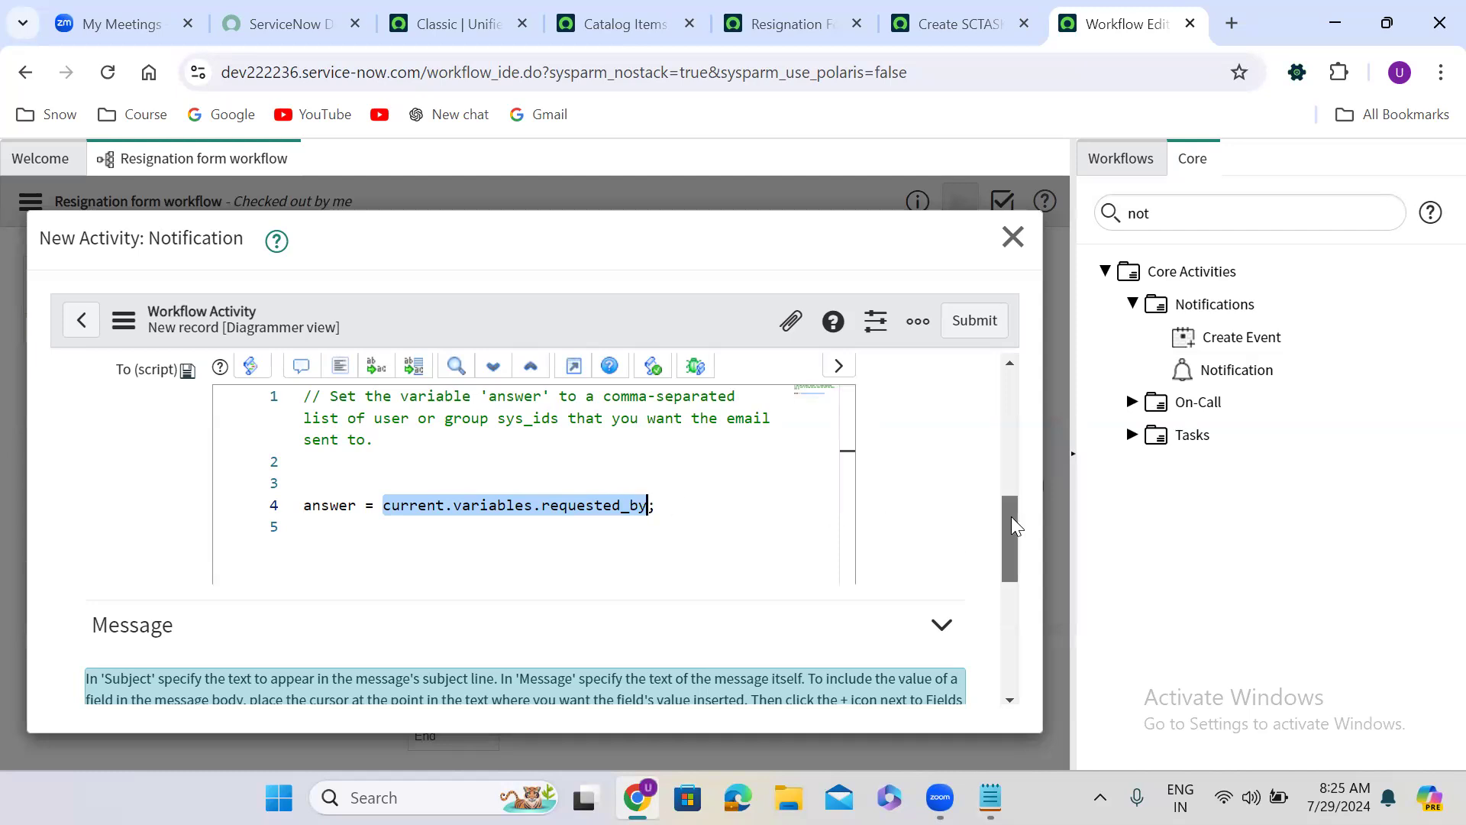
Set the notification's subject to "Your exit formalities are now - complete".
drag(1005, 524, 1004, 619)
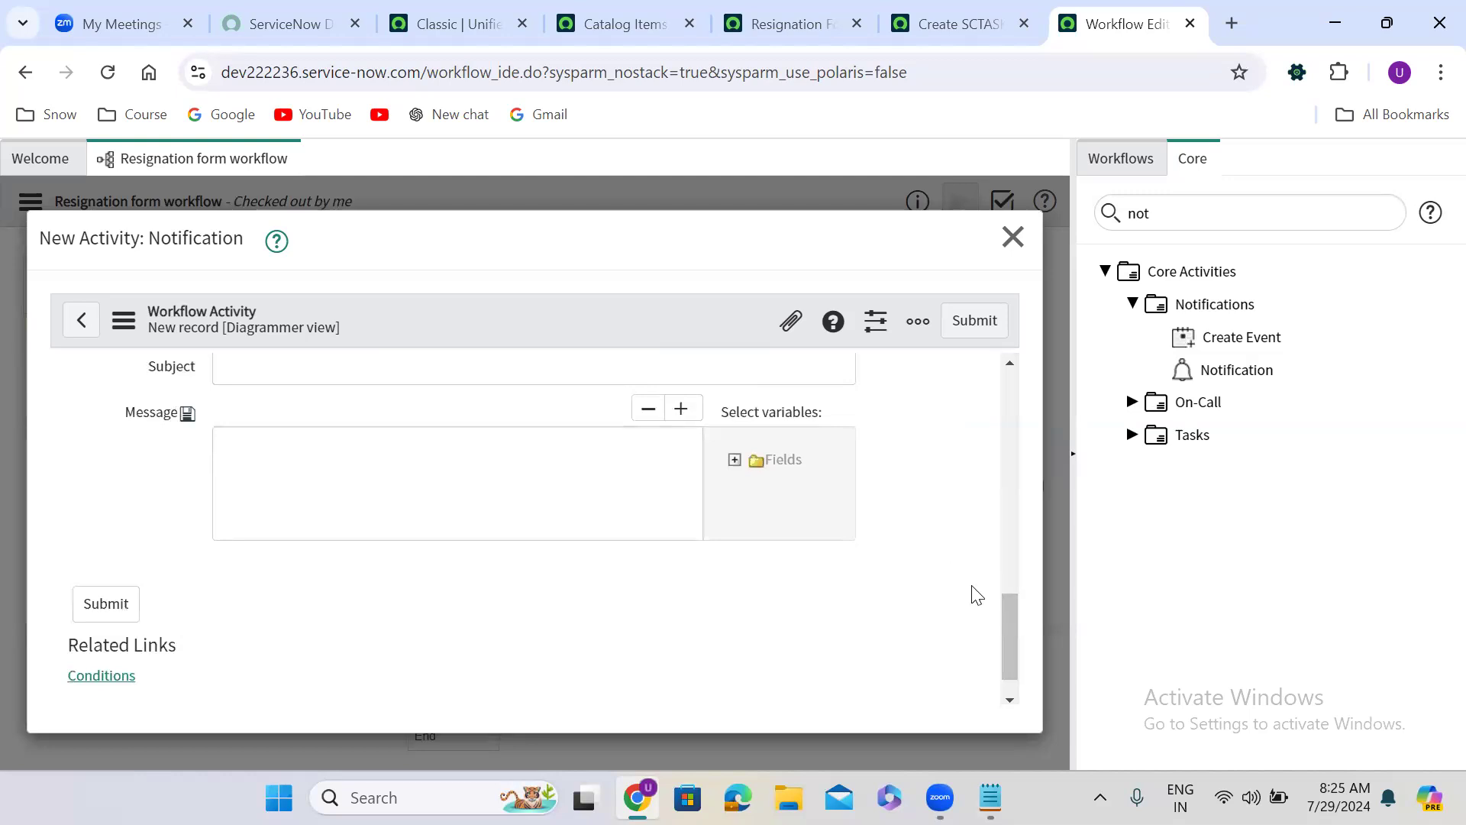
drag(1010, 640, 1012, 622)
click(300, 445)
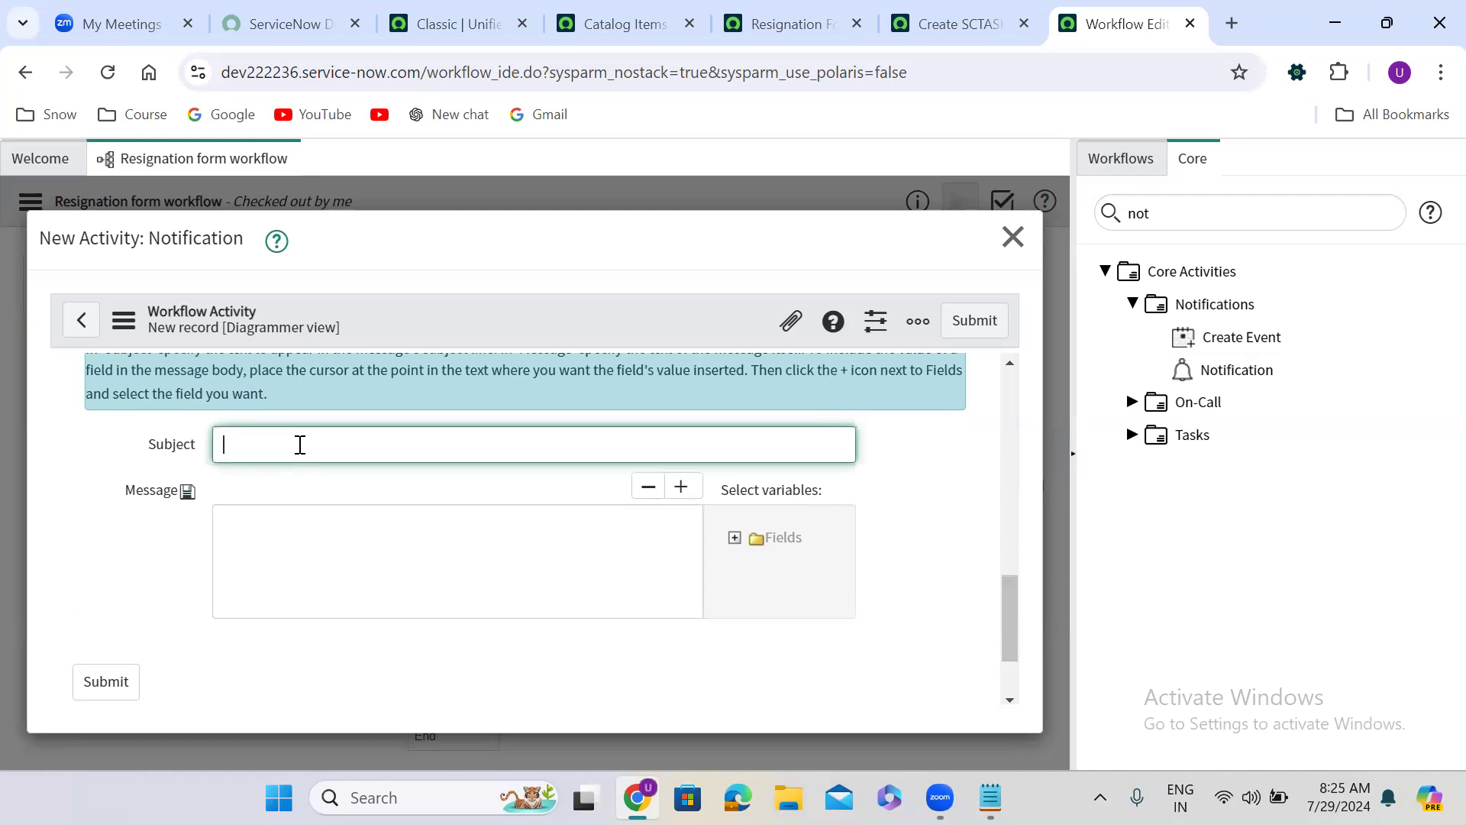
text(Your exit formalities are)
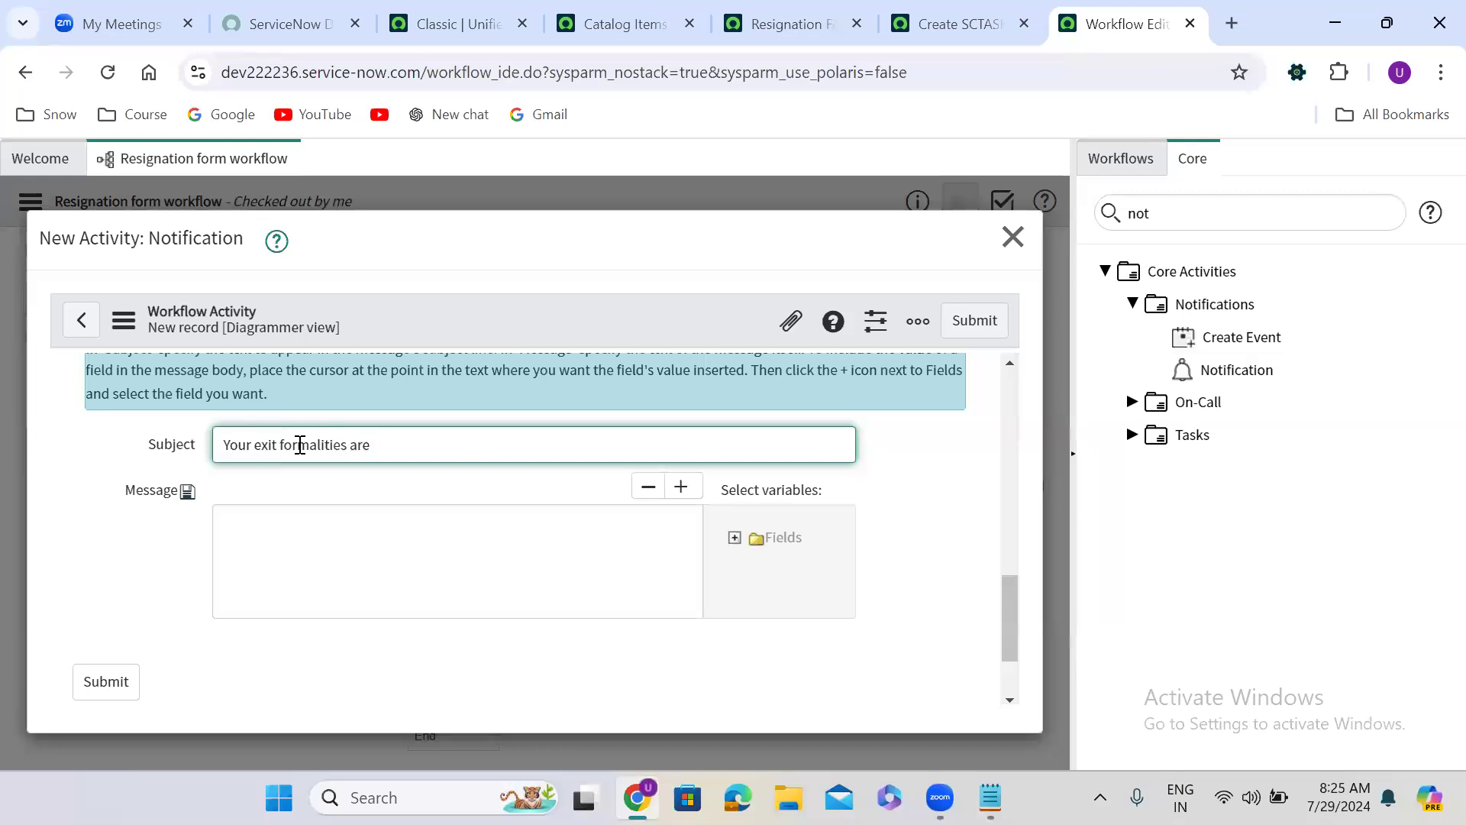
text( now  - complete)
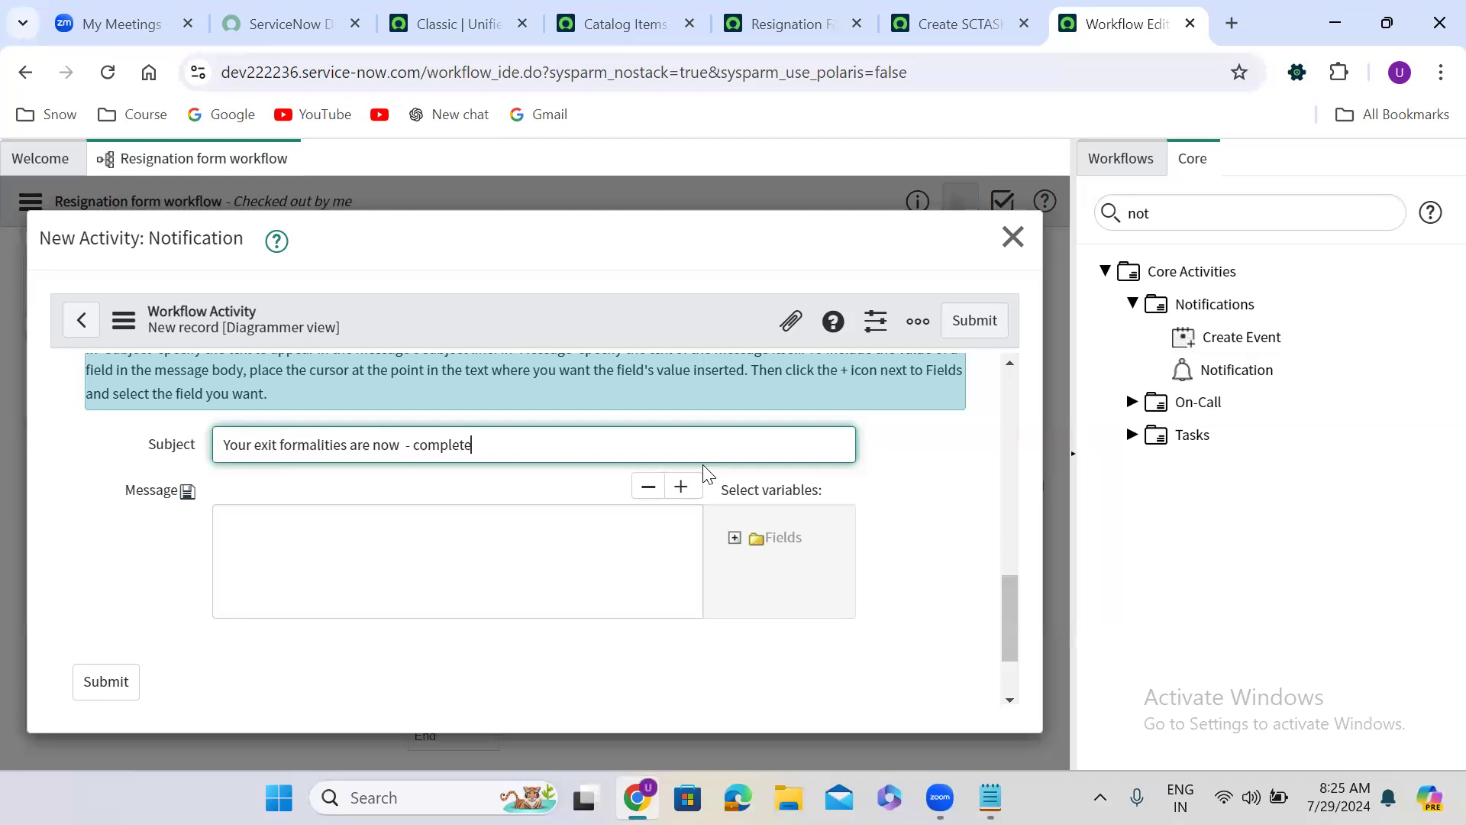
Start the notification message with the greeting "Hi ${current.variables.requested_by}".
click(284, 533)
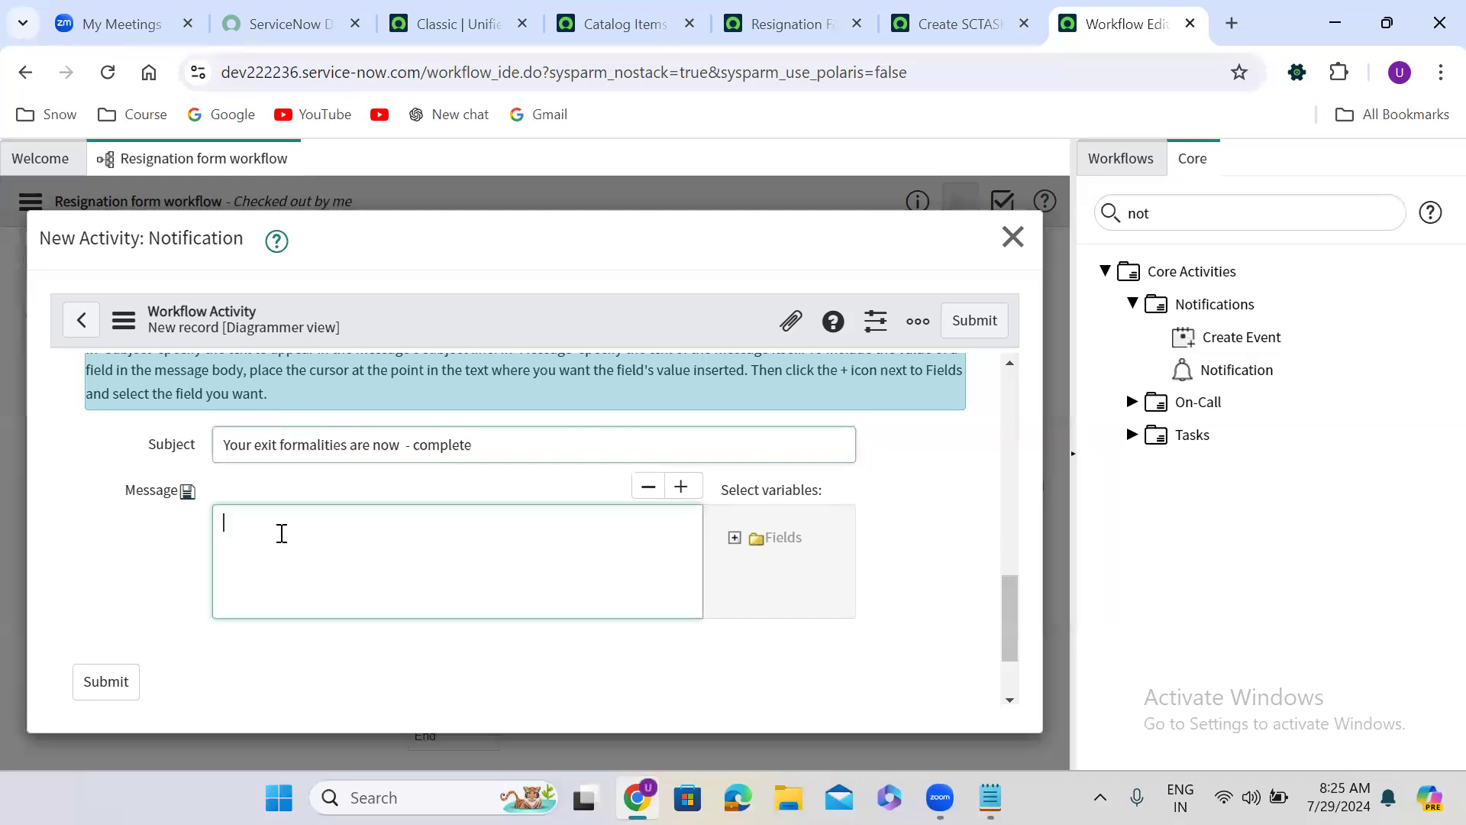
text(Hi)
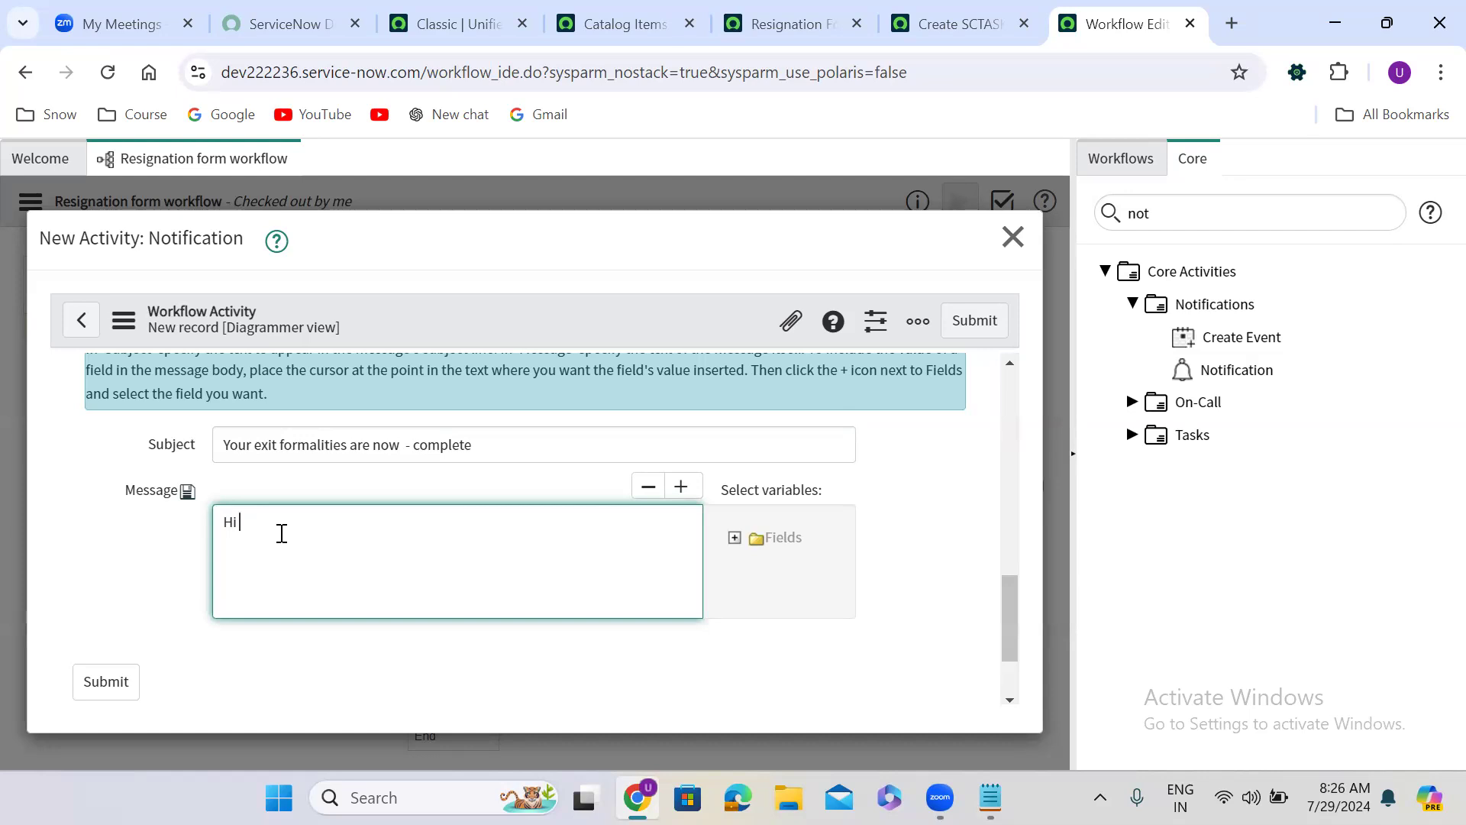
text($)
text({})
text(current)
text(.varia)
text(bles)
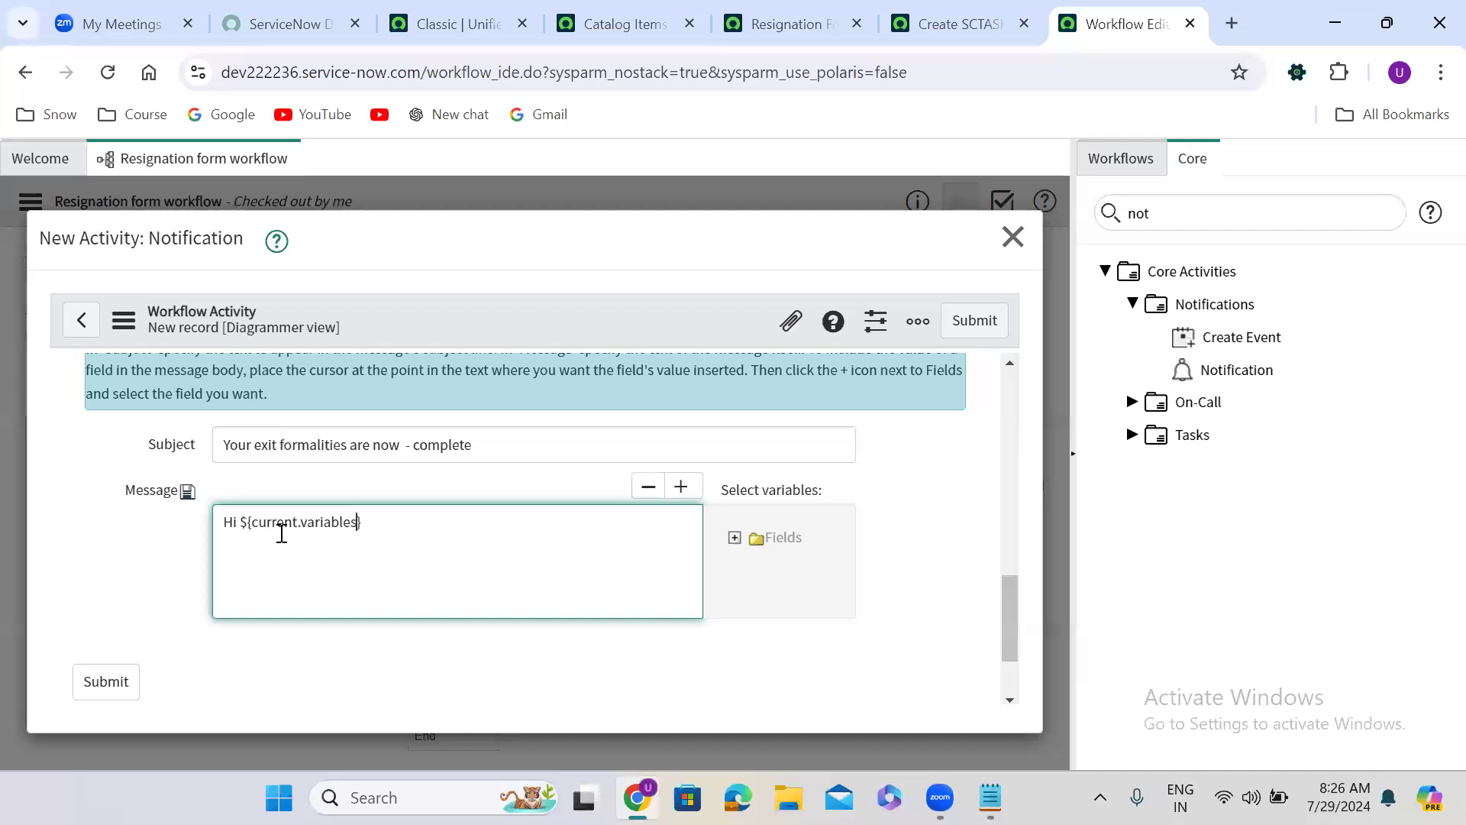
text(.requested_by)
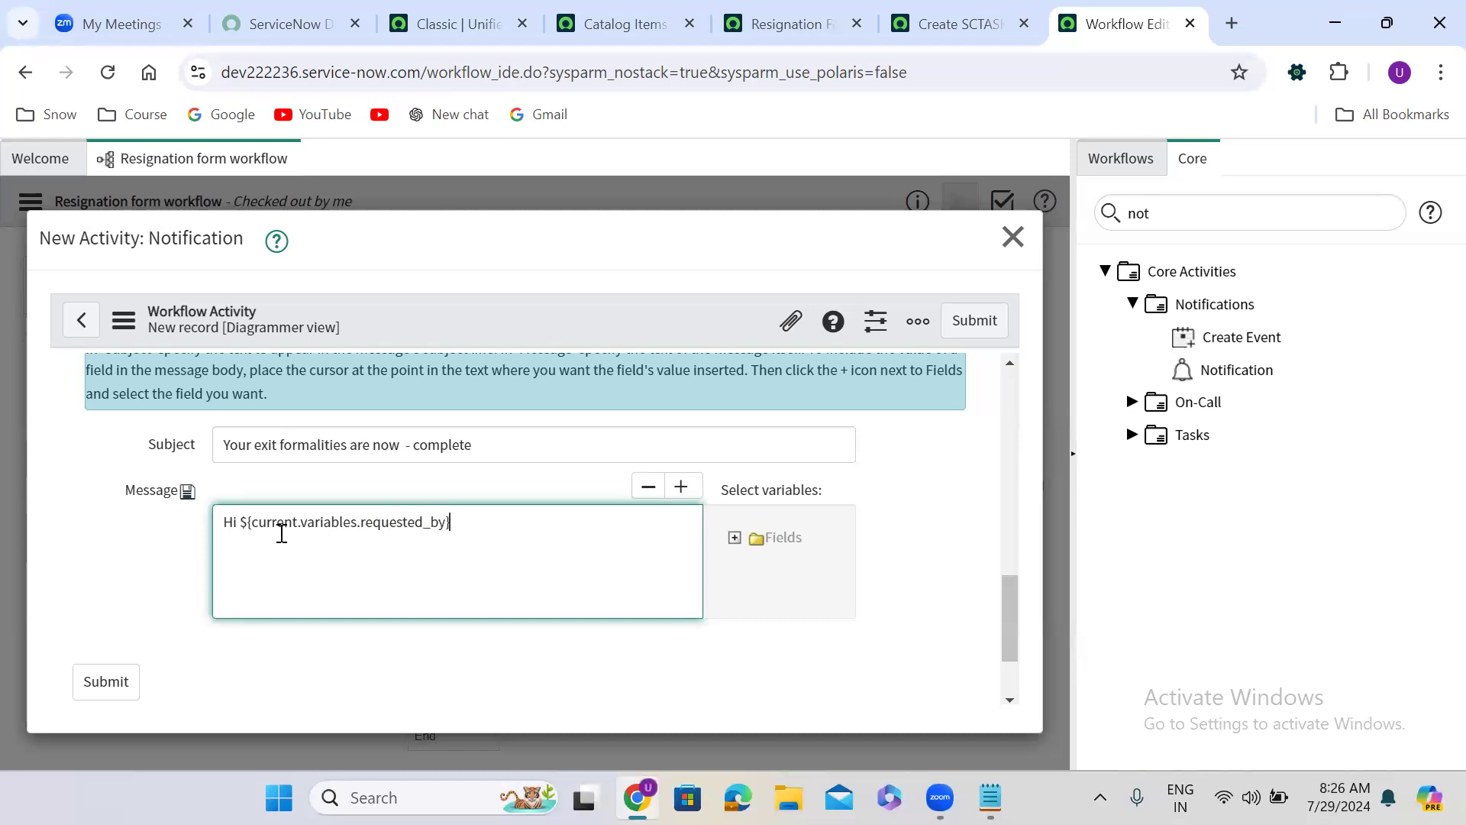
Write "Please be informed that your exit formalities are now completed." below the greeting and sign off with "Many thanks," and "UCS".
key(Return)
key(Return)
text(Please be )
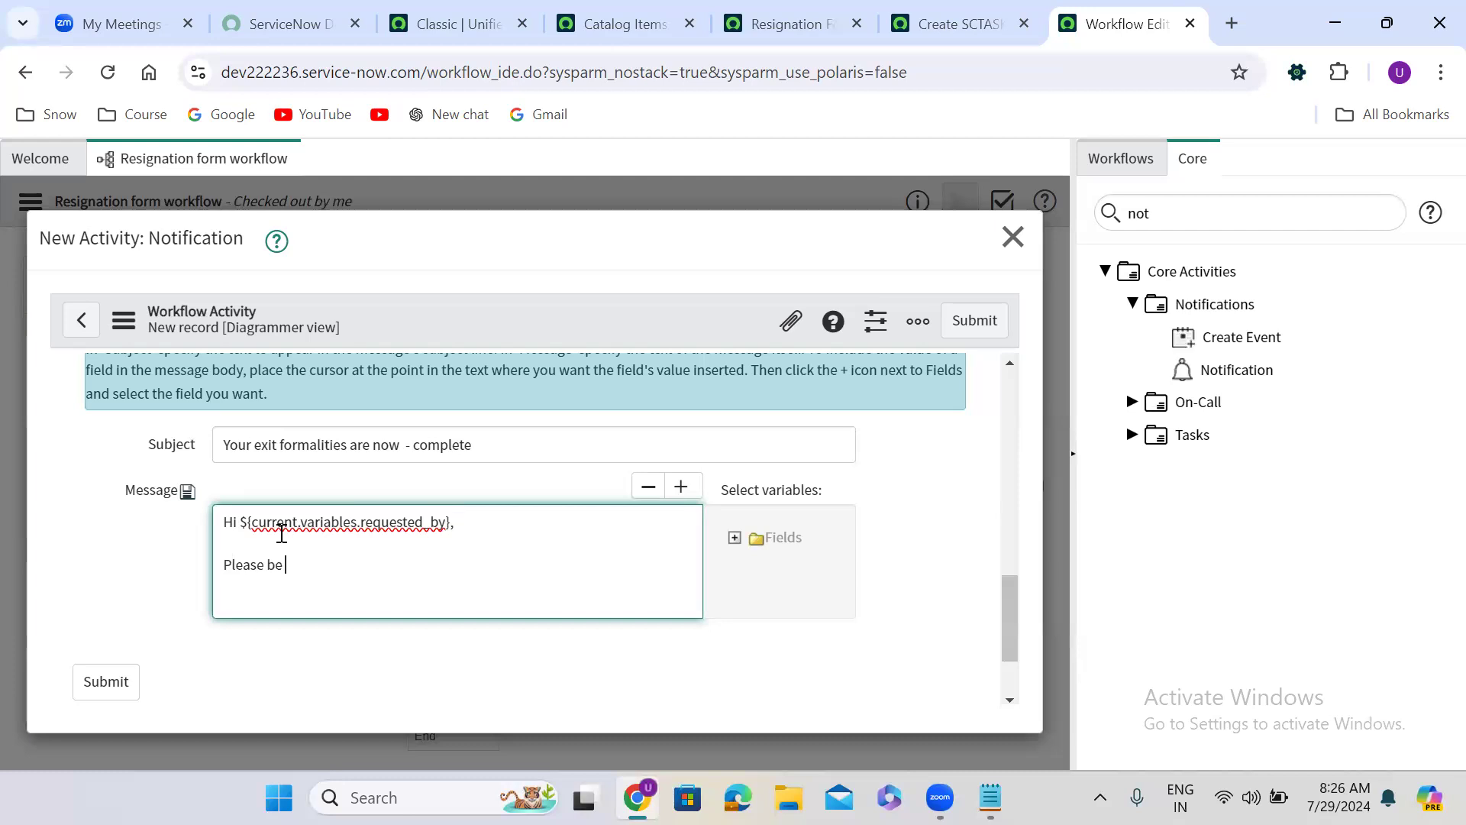
text(informed that your exit )
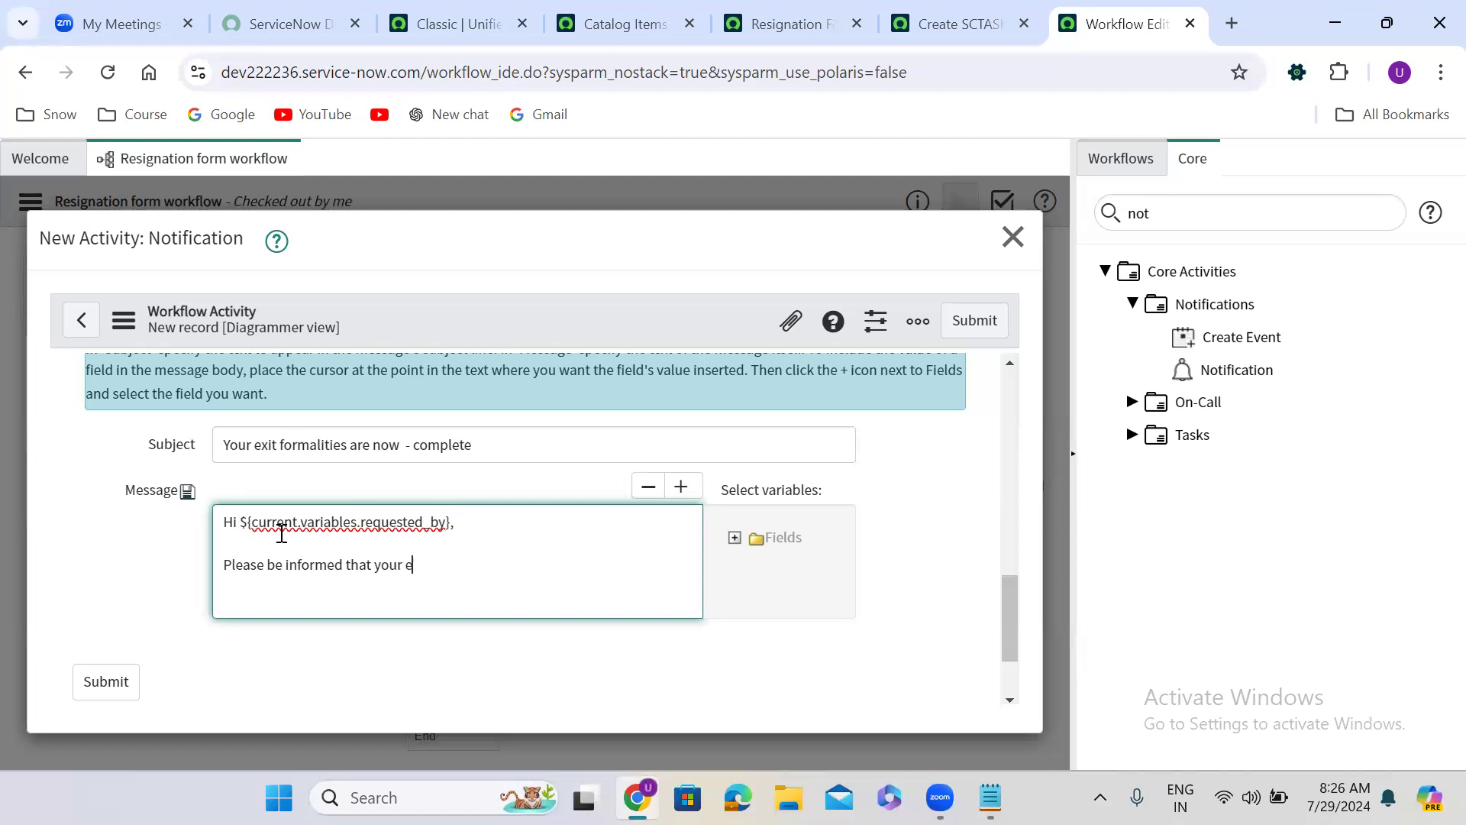
text(formalities are now )
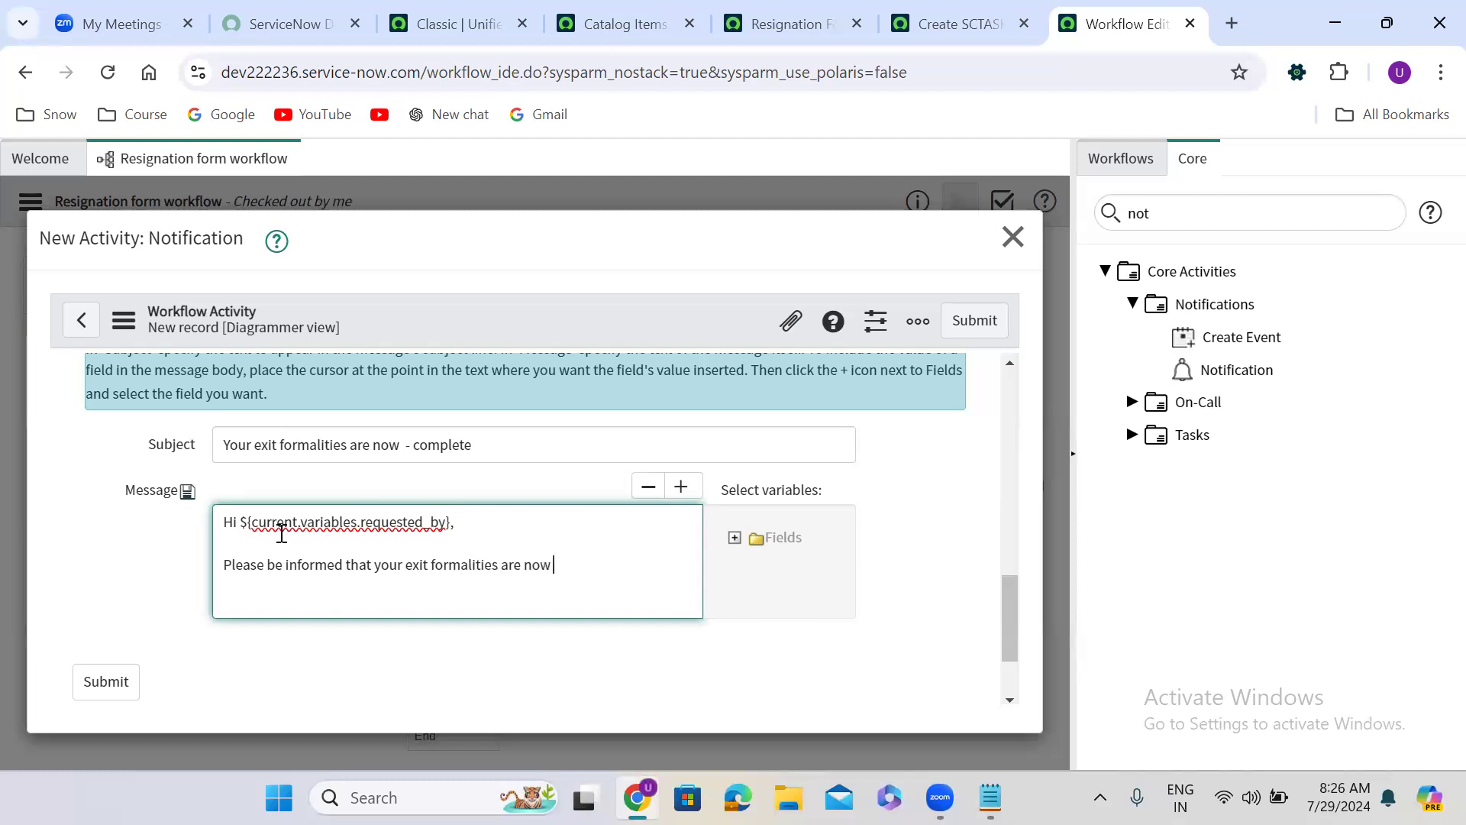
text(completed.)
key(Return)
text(Many thanks,)
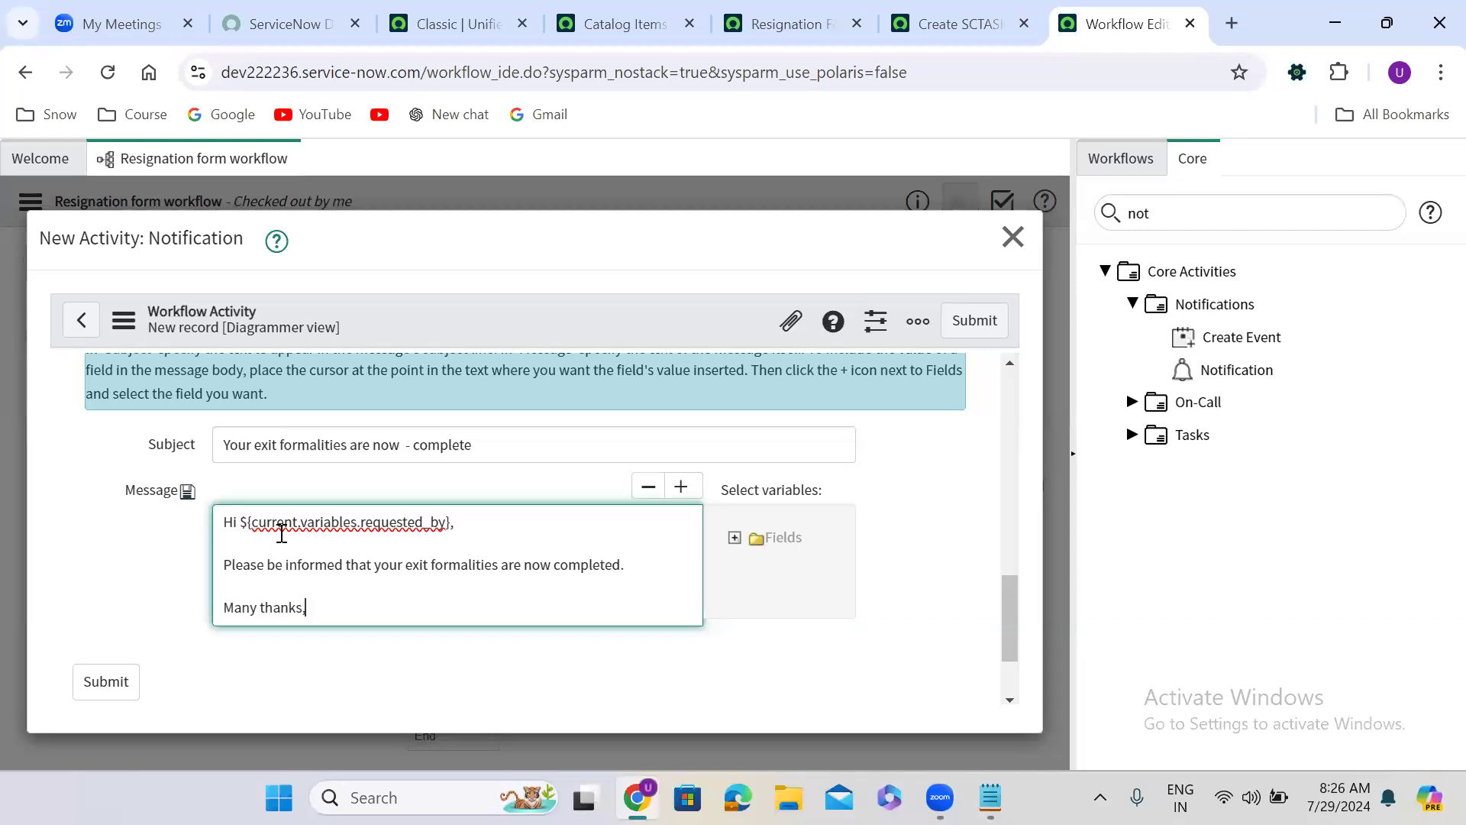
key(Return)
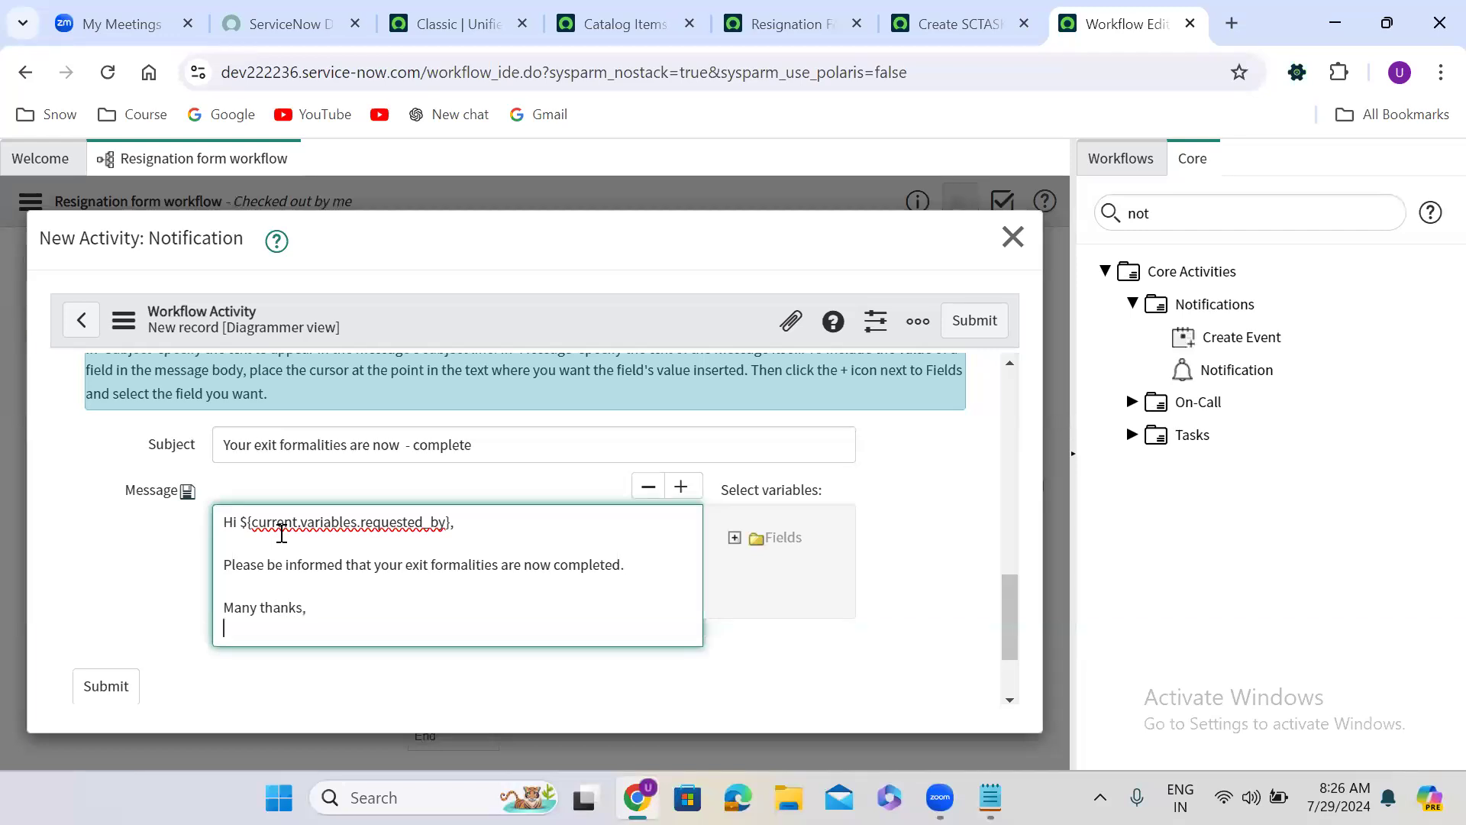
text(UCS)
Add the line "We wish you all the best for your future!!" below the exit formalities sentence and submit the notification activity.
click(644, 564)
key(Return)
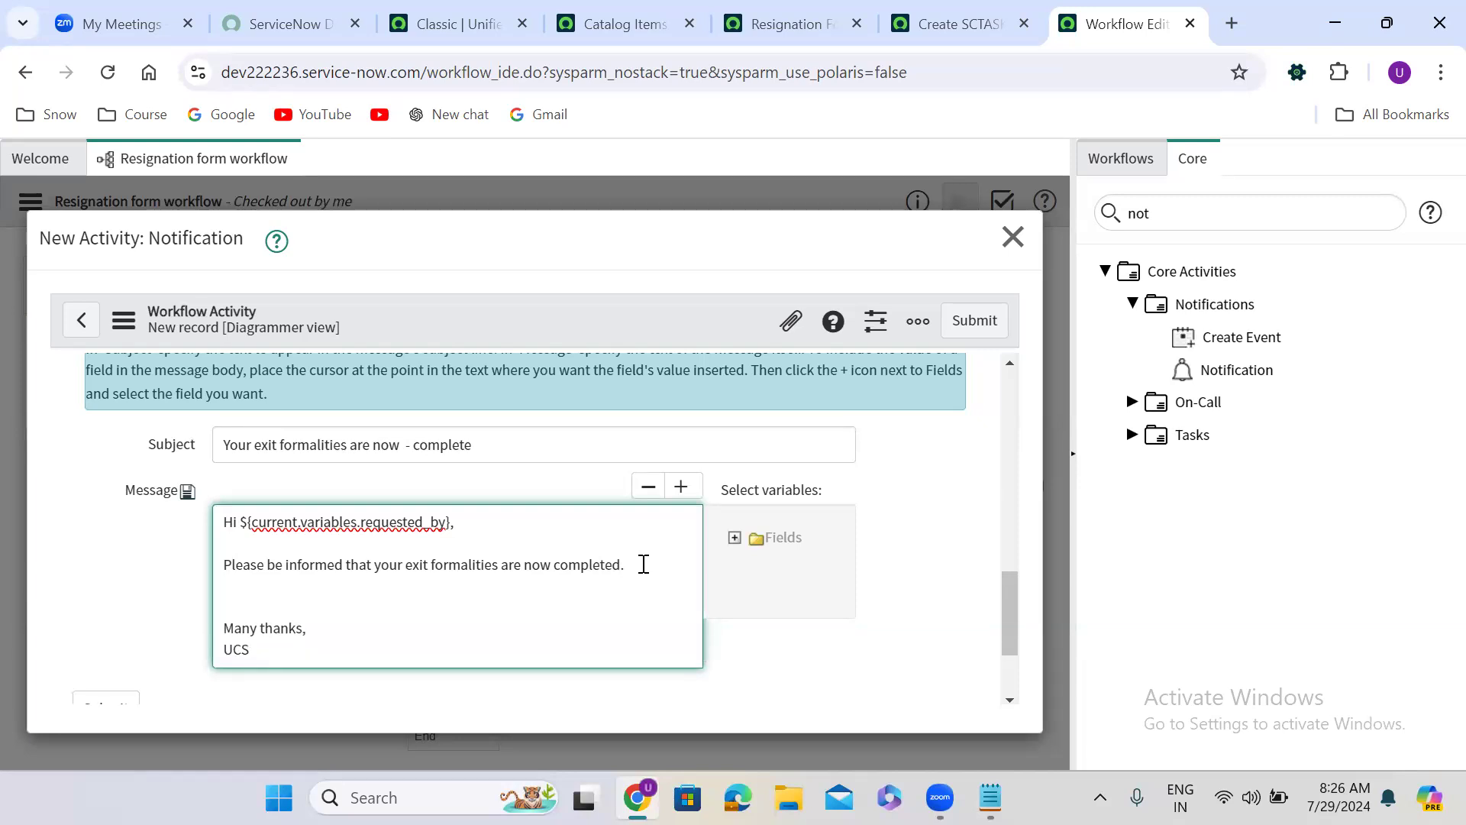
text(A)
text(We wish )
text(you all )
text(te)
text(he best)
text( fo)
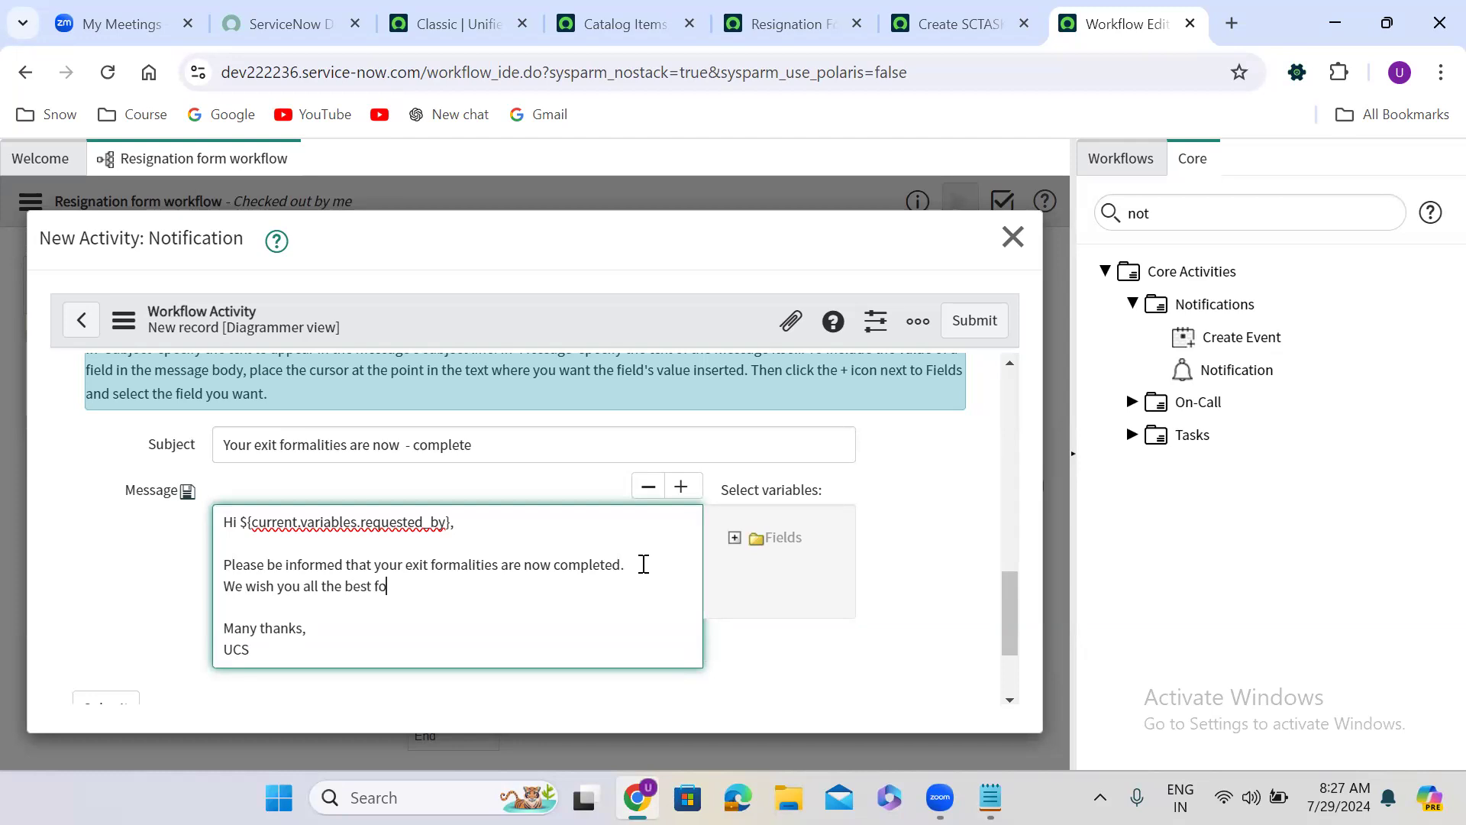
text(r your future!!)
drag(1011, 621, 1024, 385)
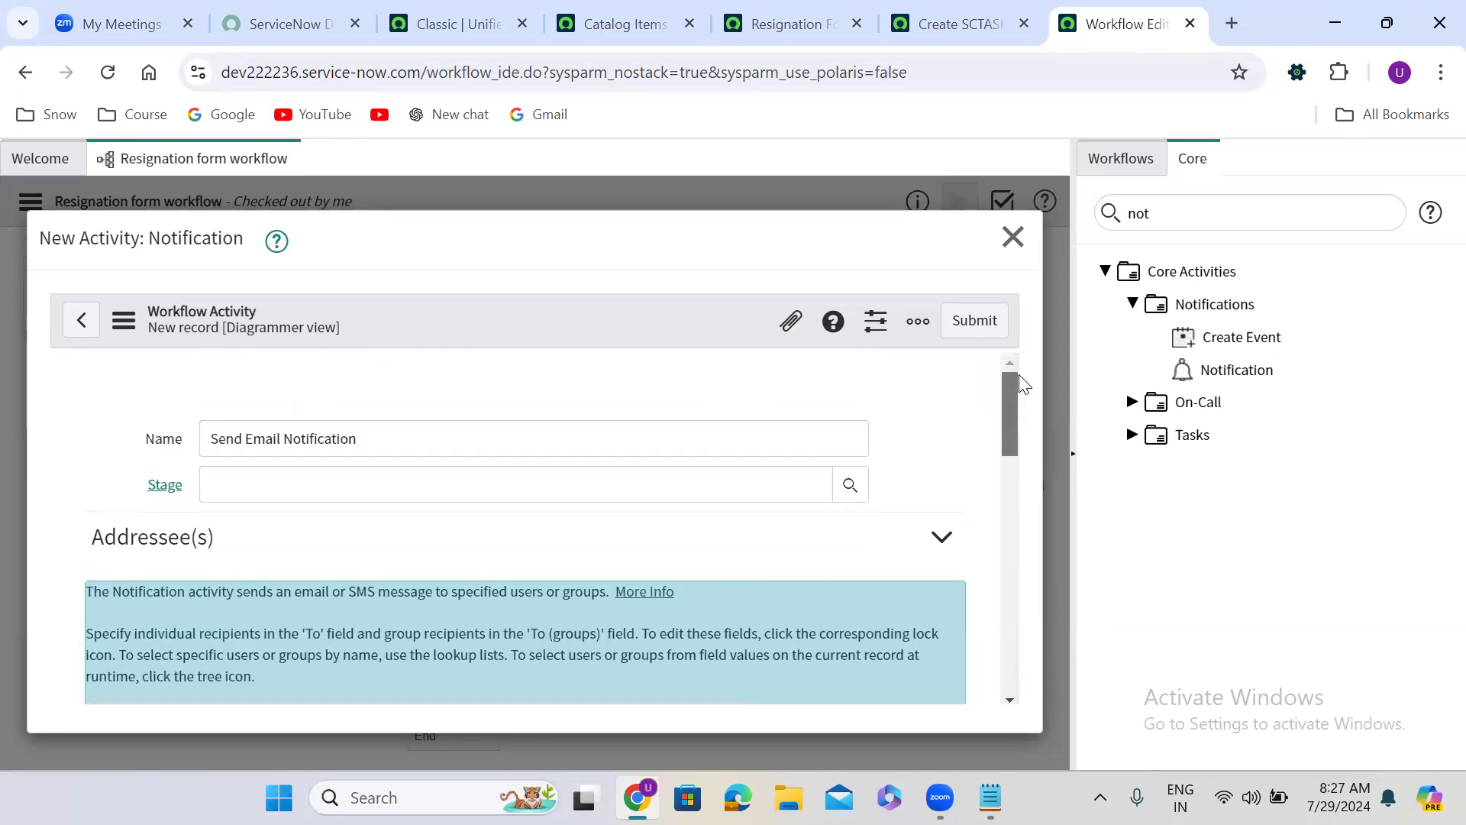
click(977, 321)
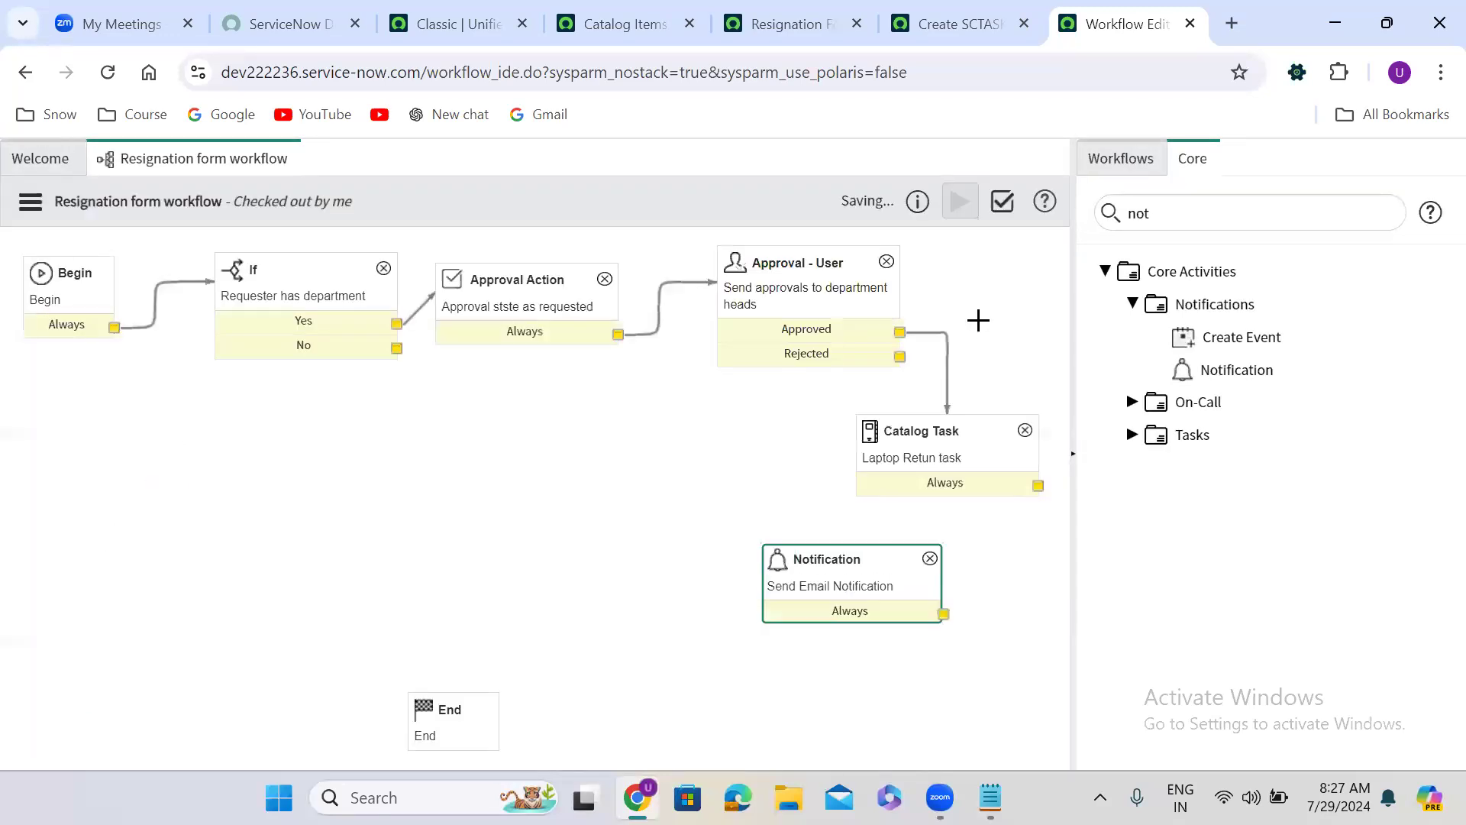
Move the Approval - User activity closer to Approval Action and delete the connection from its Approved output to the Catalog Task.
click(311, 275)
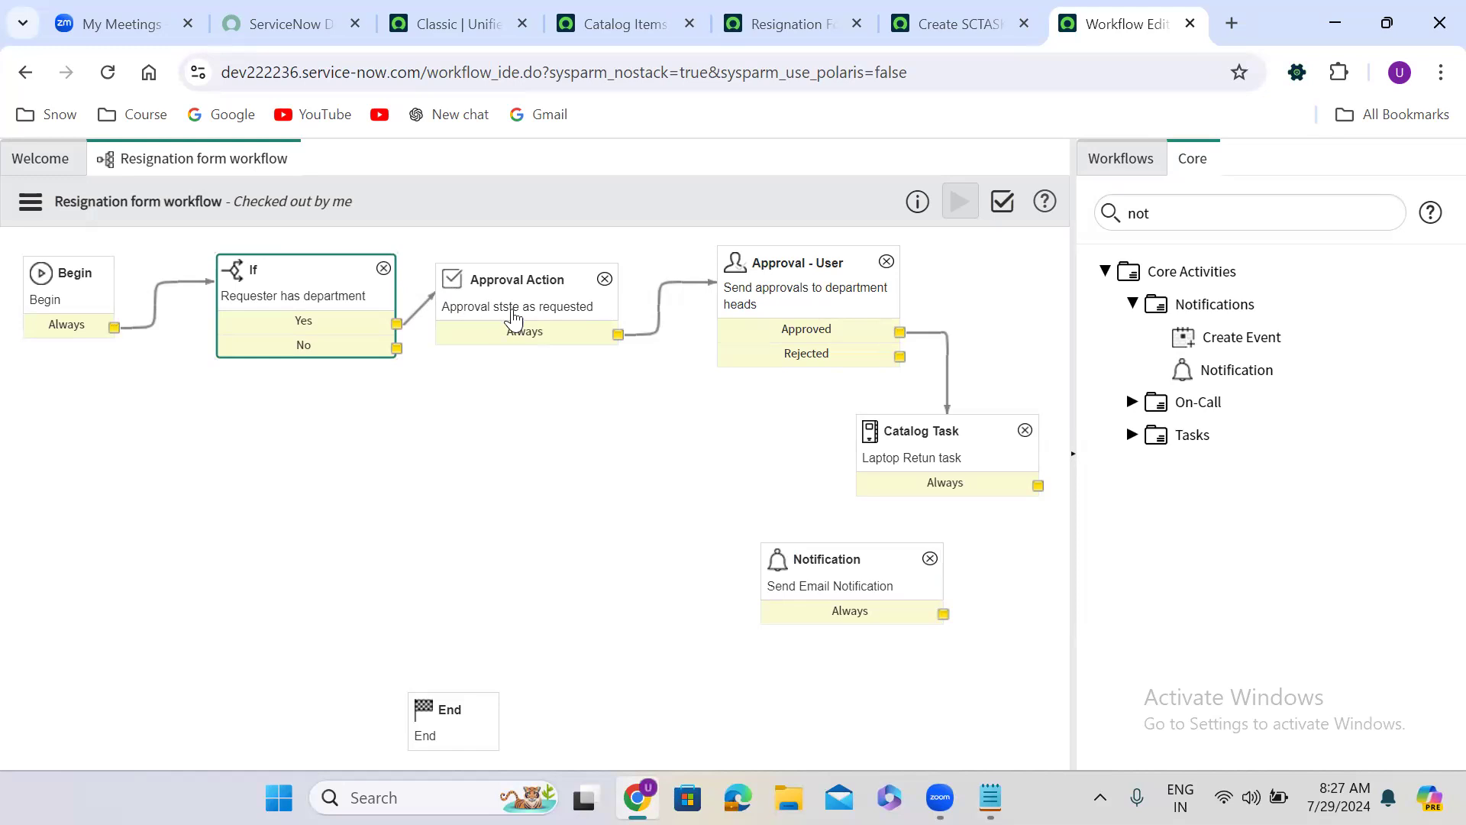
click(543, 291)
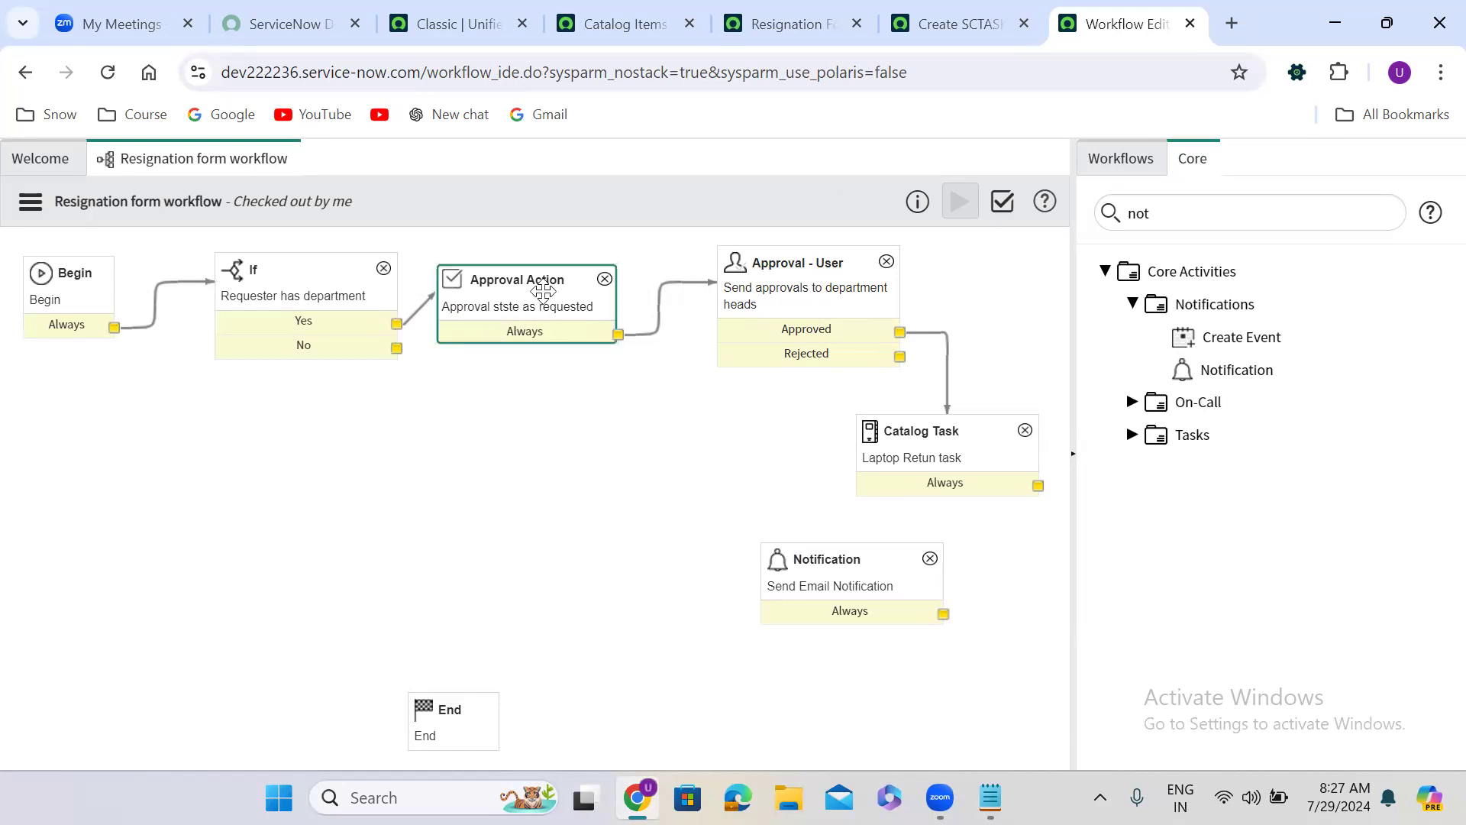
click(816, 295)
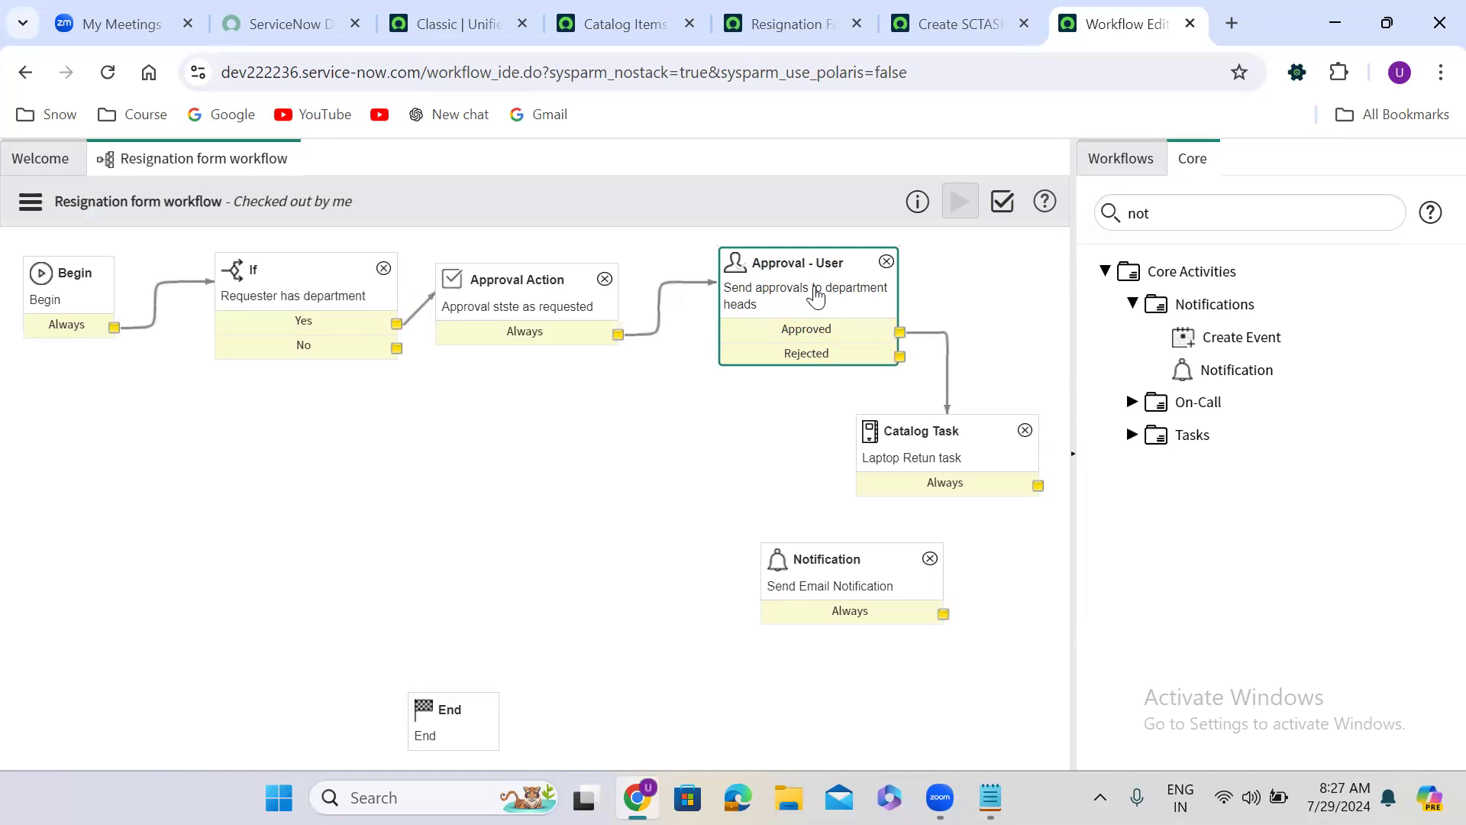
drag(783, 262, 736, 266)
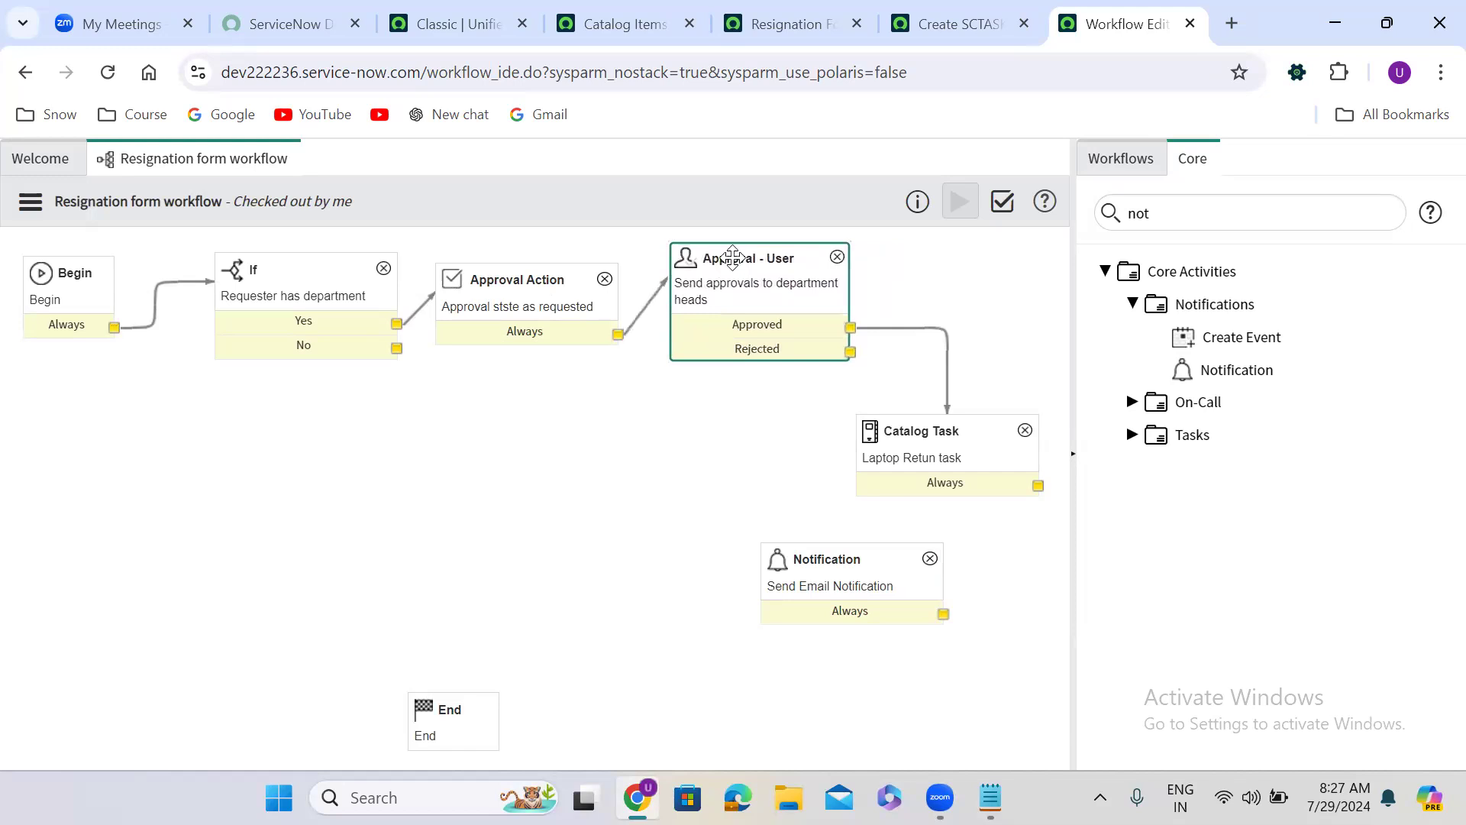
right_click(737, 262)
click(1000, 265)
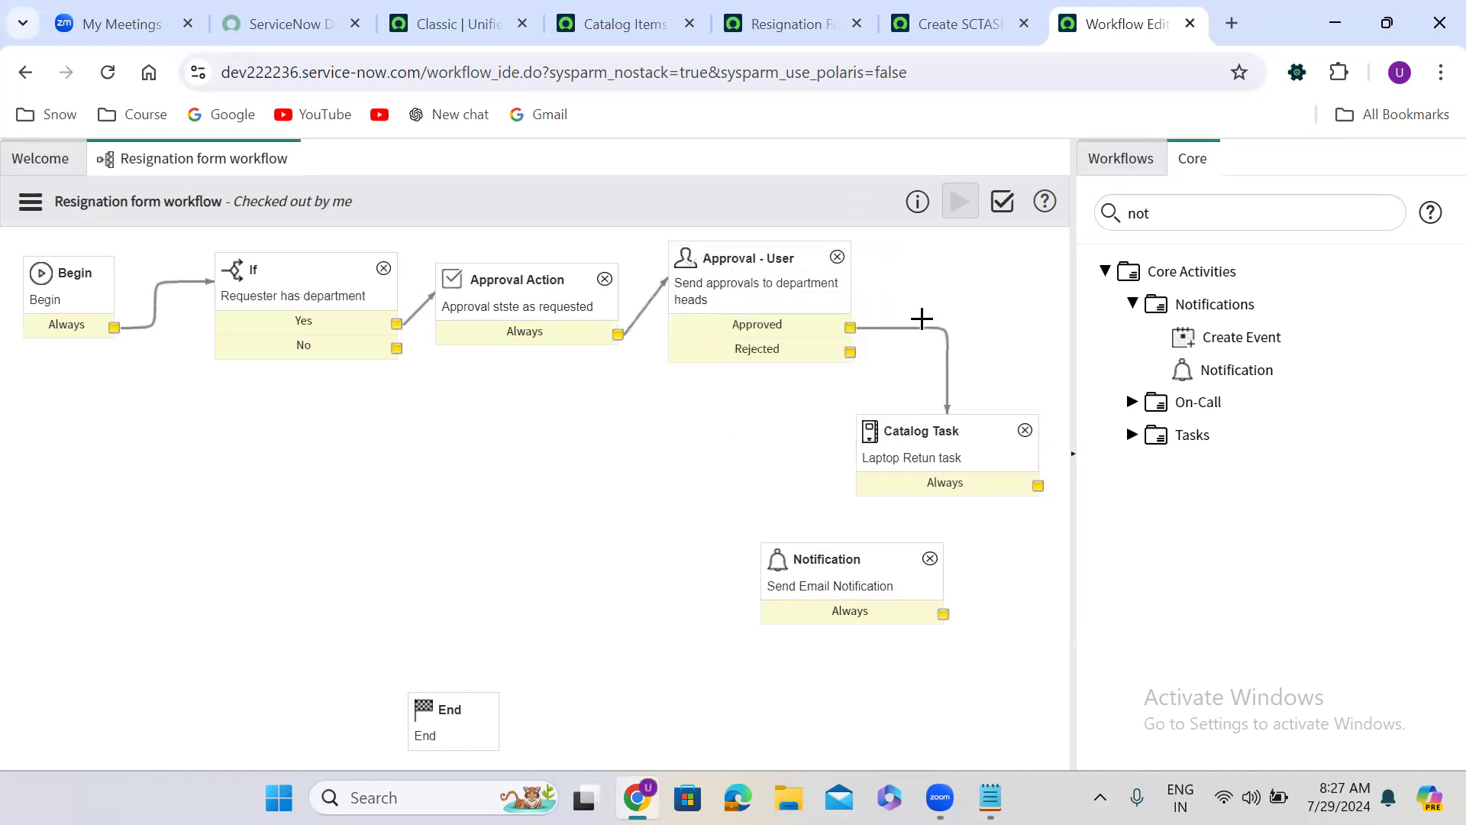
click(909, 328)
key(Delete)
Add an Approval Action activity named "Mark as approved" beside Approval - User, with its action set to Mark task approved, and submit it.
double_click(1149, 212)
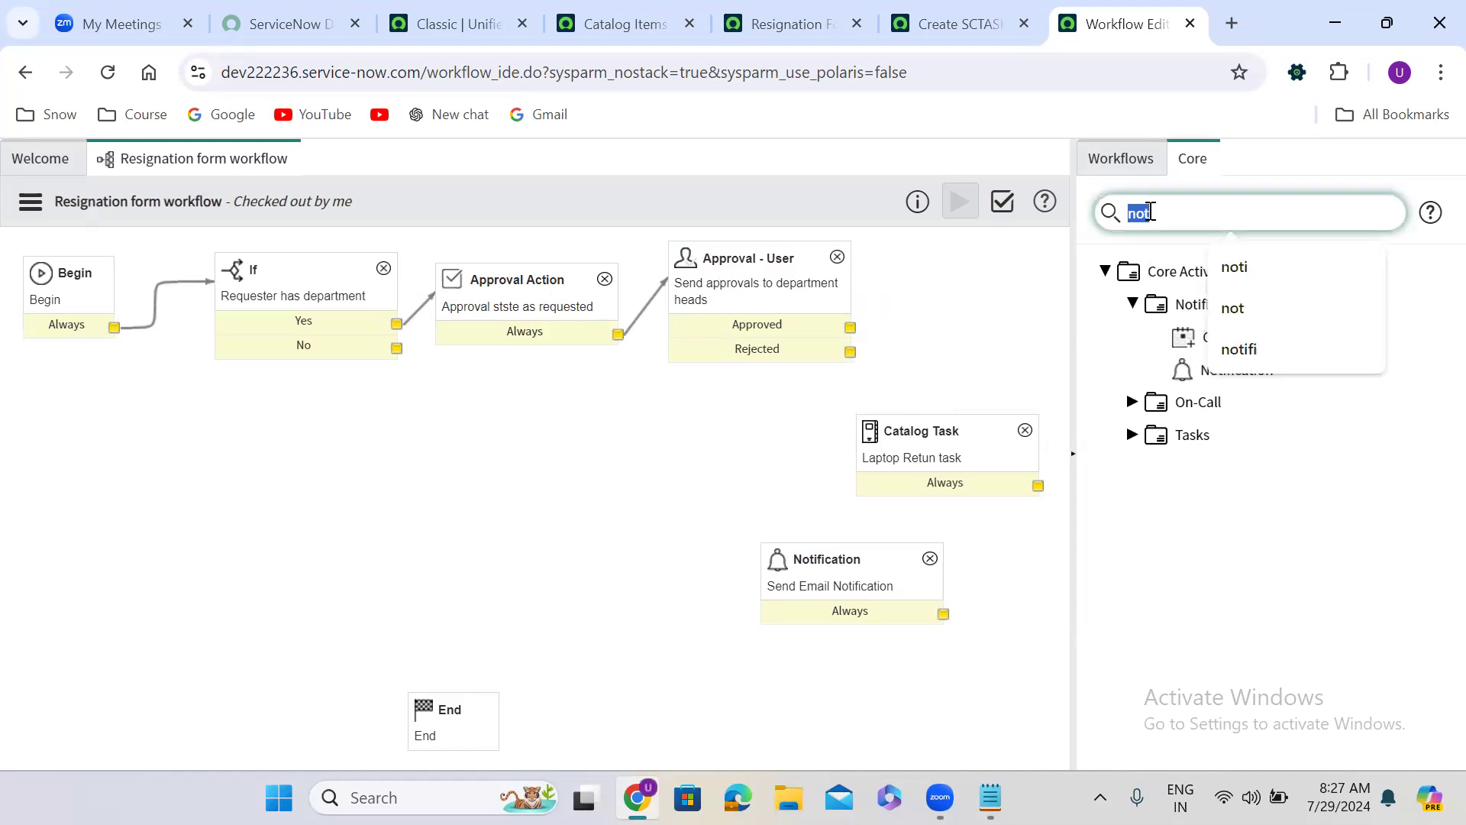
text(app)
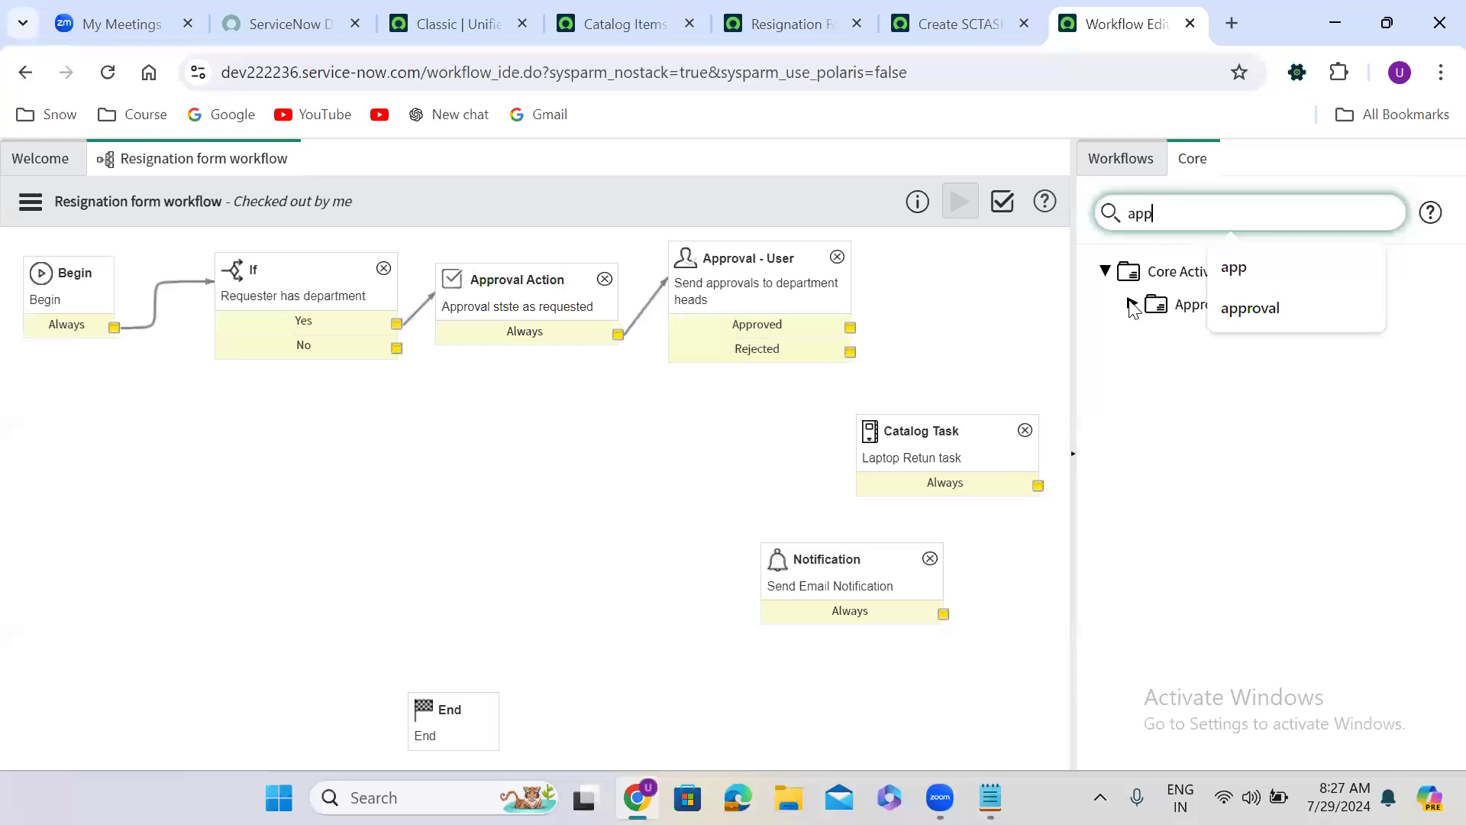
click(1133, 306)
drag(1266, 407, 988, 277)
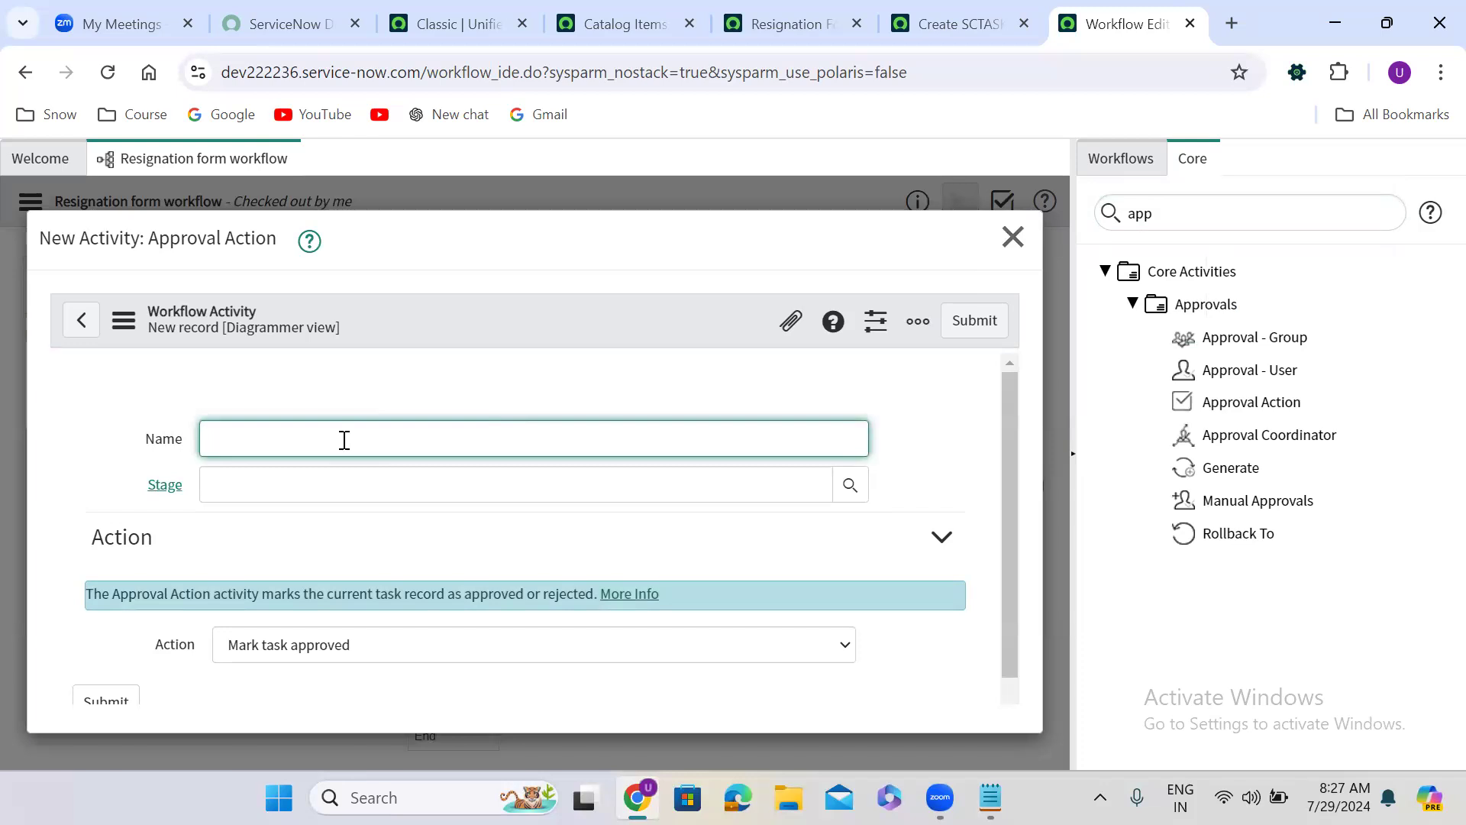
text(Mark as approved)
click(279, 656)
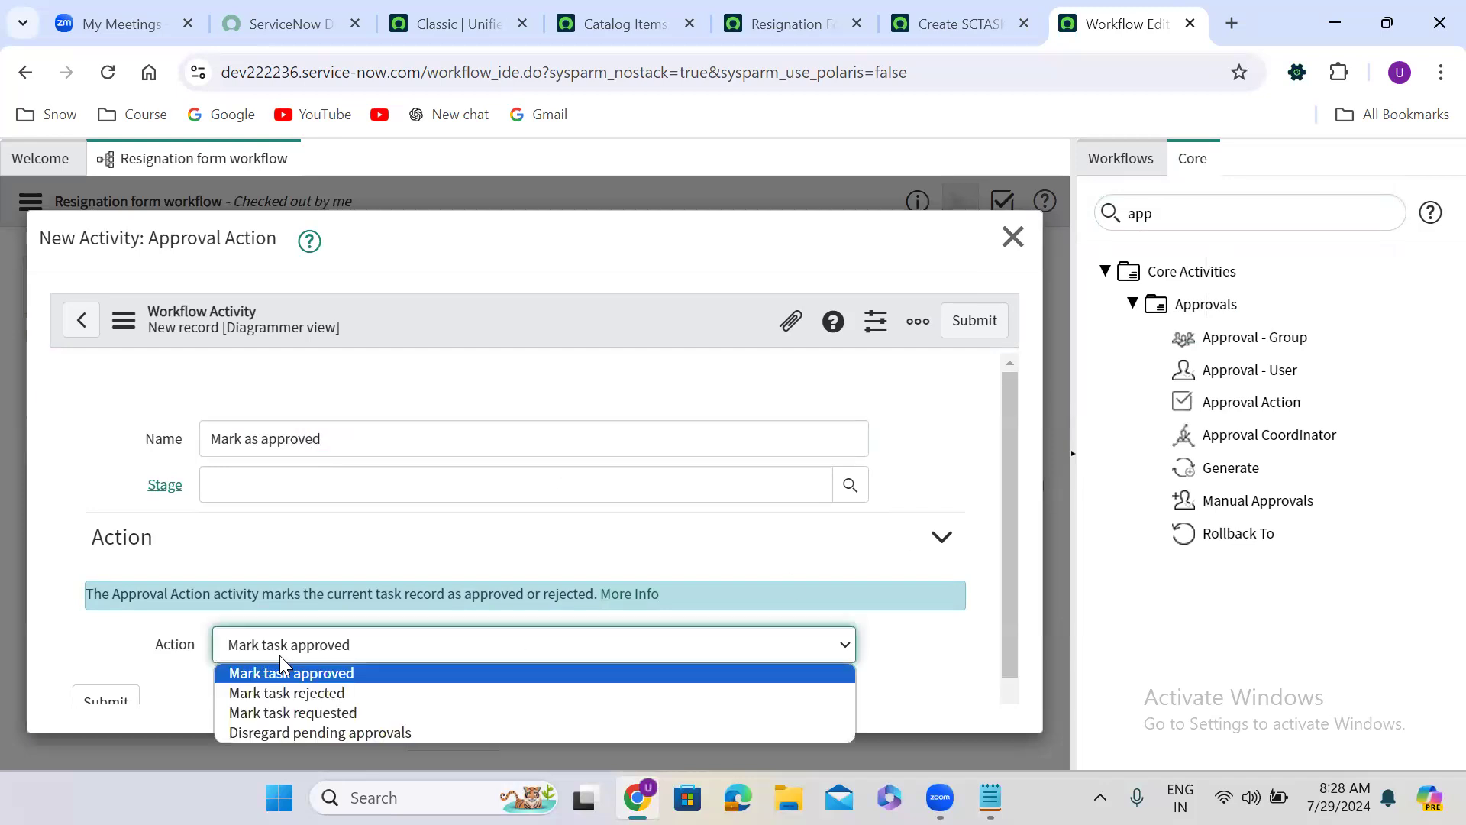
click(343, 675)
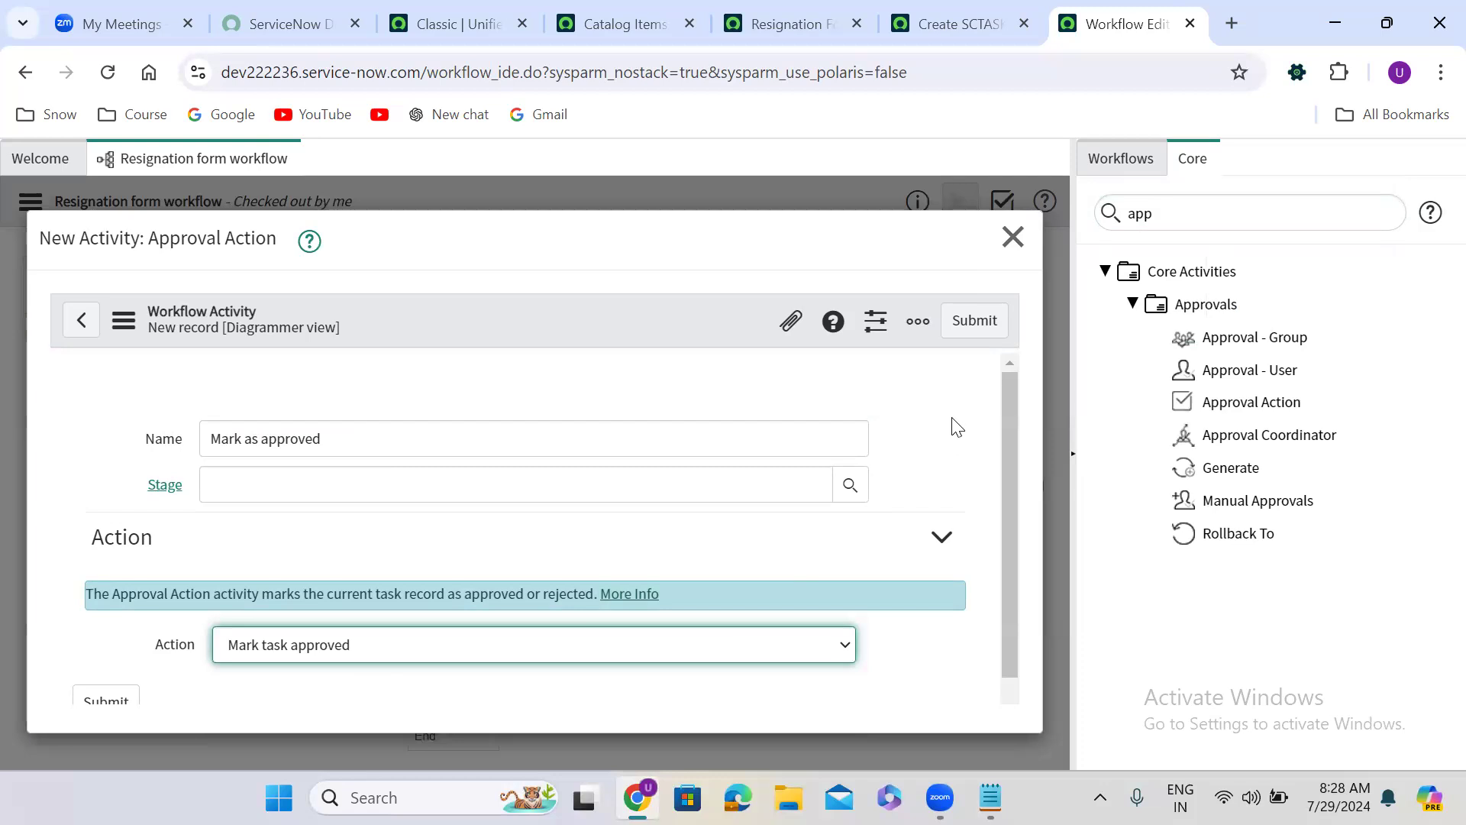
click(978, 333)
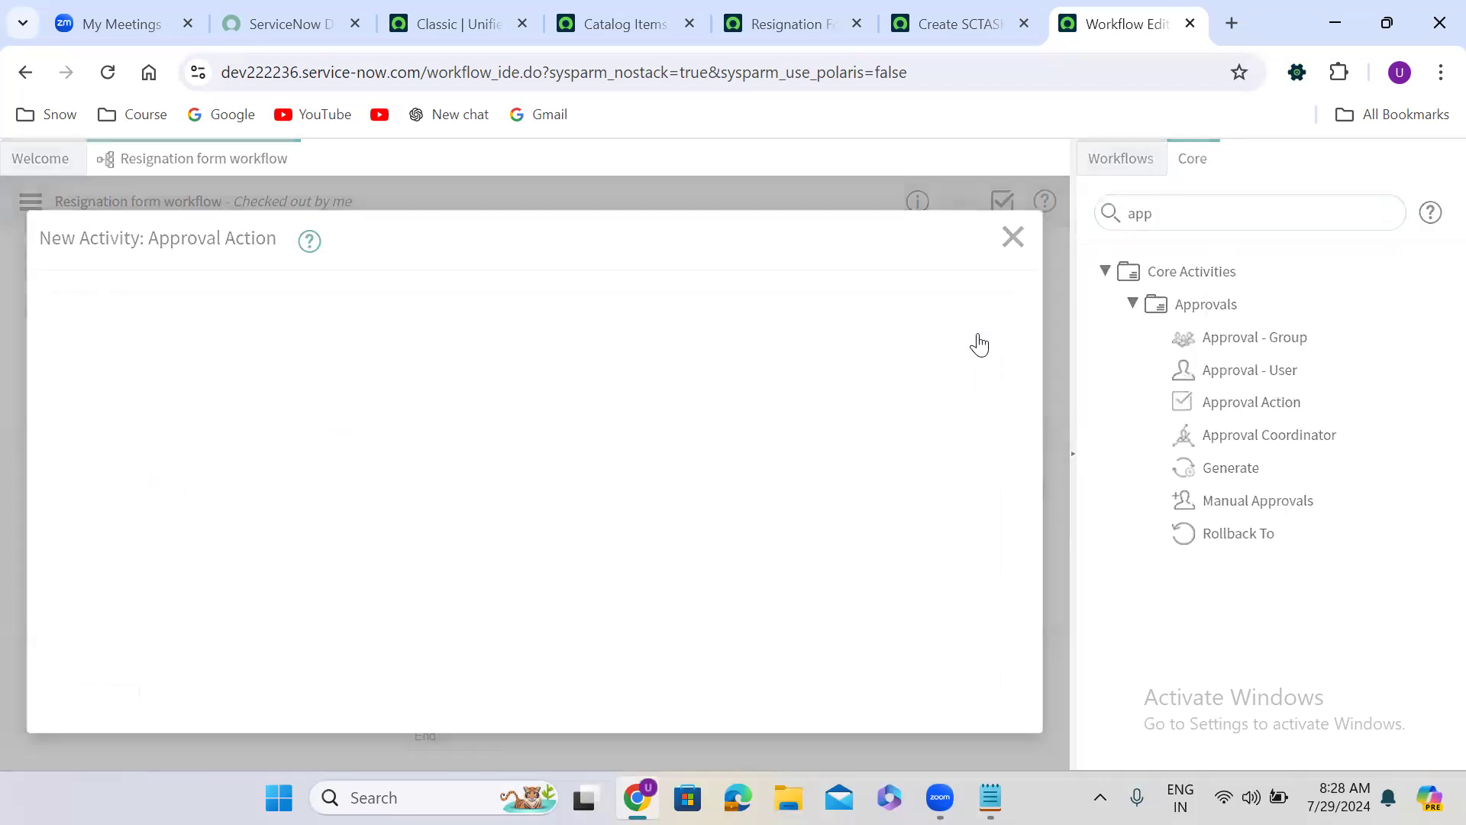
Connect the Approved output of Approval - User to "Mark as approved", continuing from there to the Catalog Task and on to the Notification.
drag(850, 327, 968, 361)
drag(975, 304, 954, 274)
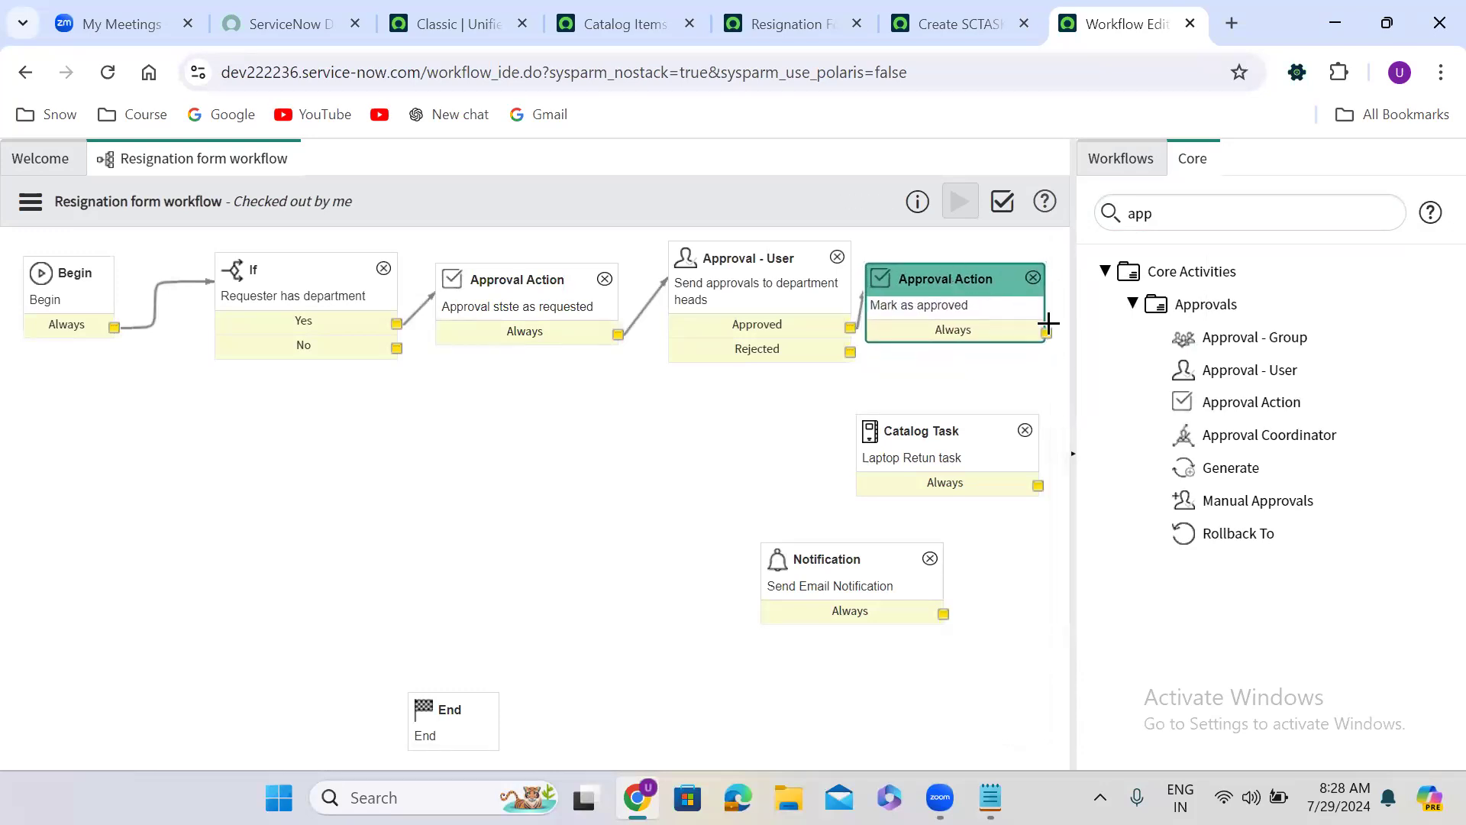
drag(1045, 333, 964, 430)
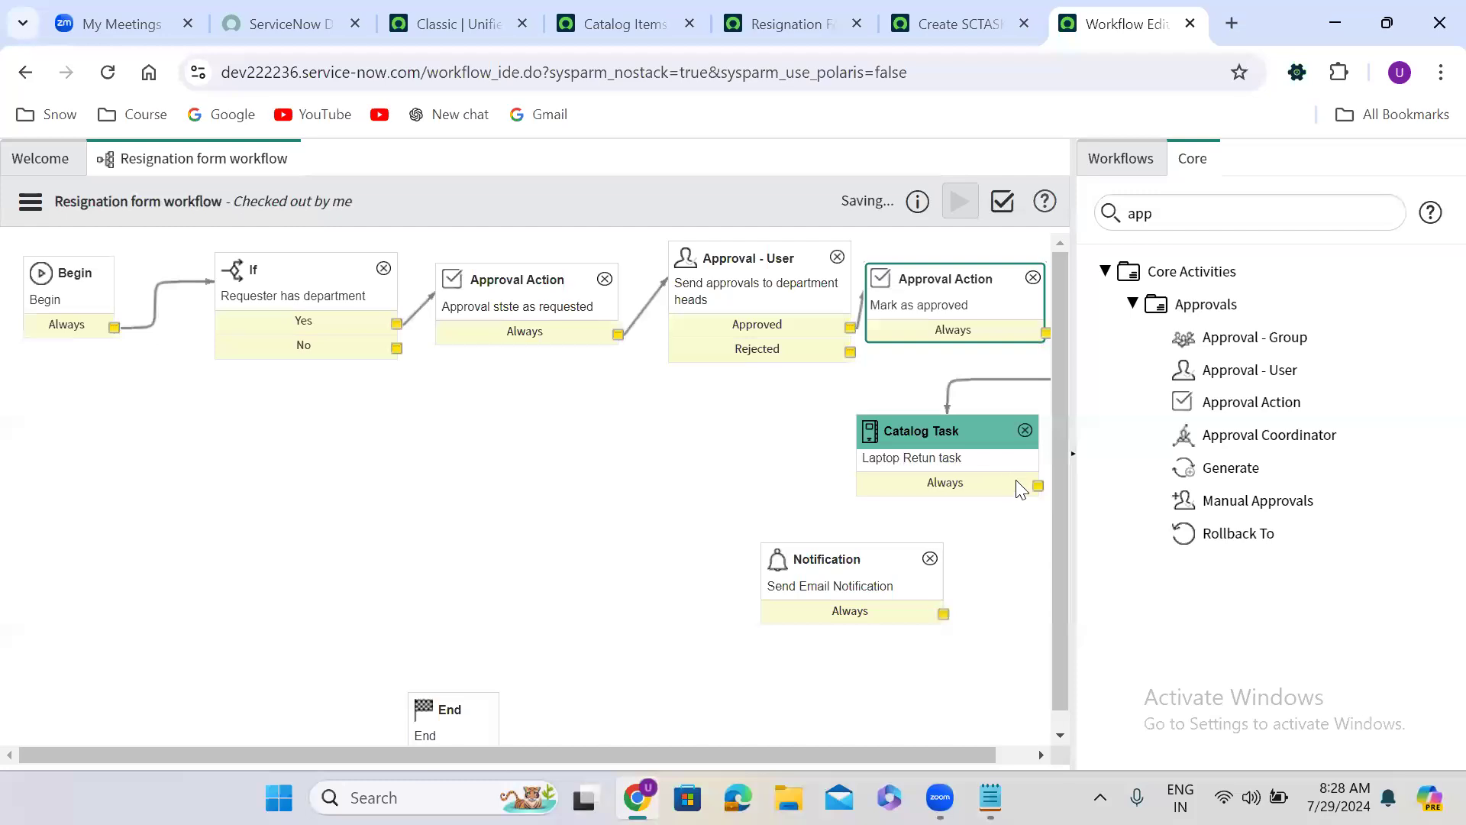
drag(1038, 487, 862, 574)
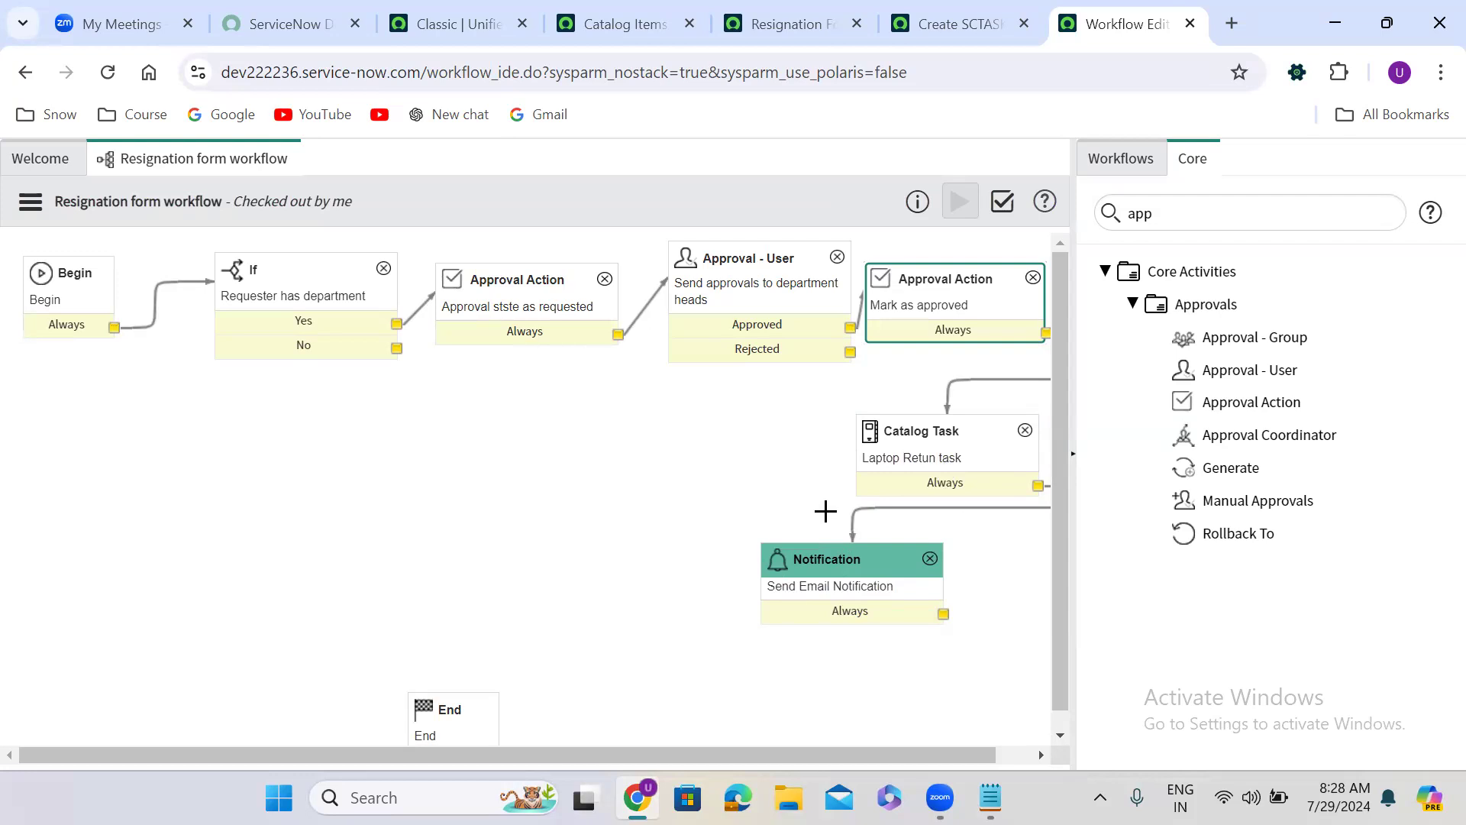
Filter the core activities for "create" and add a Create Event activity named "Send Email" to the workflow.
double_click(1165, 208)
key(BackSpace)
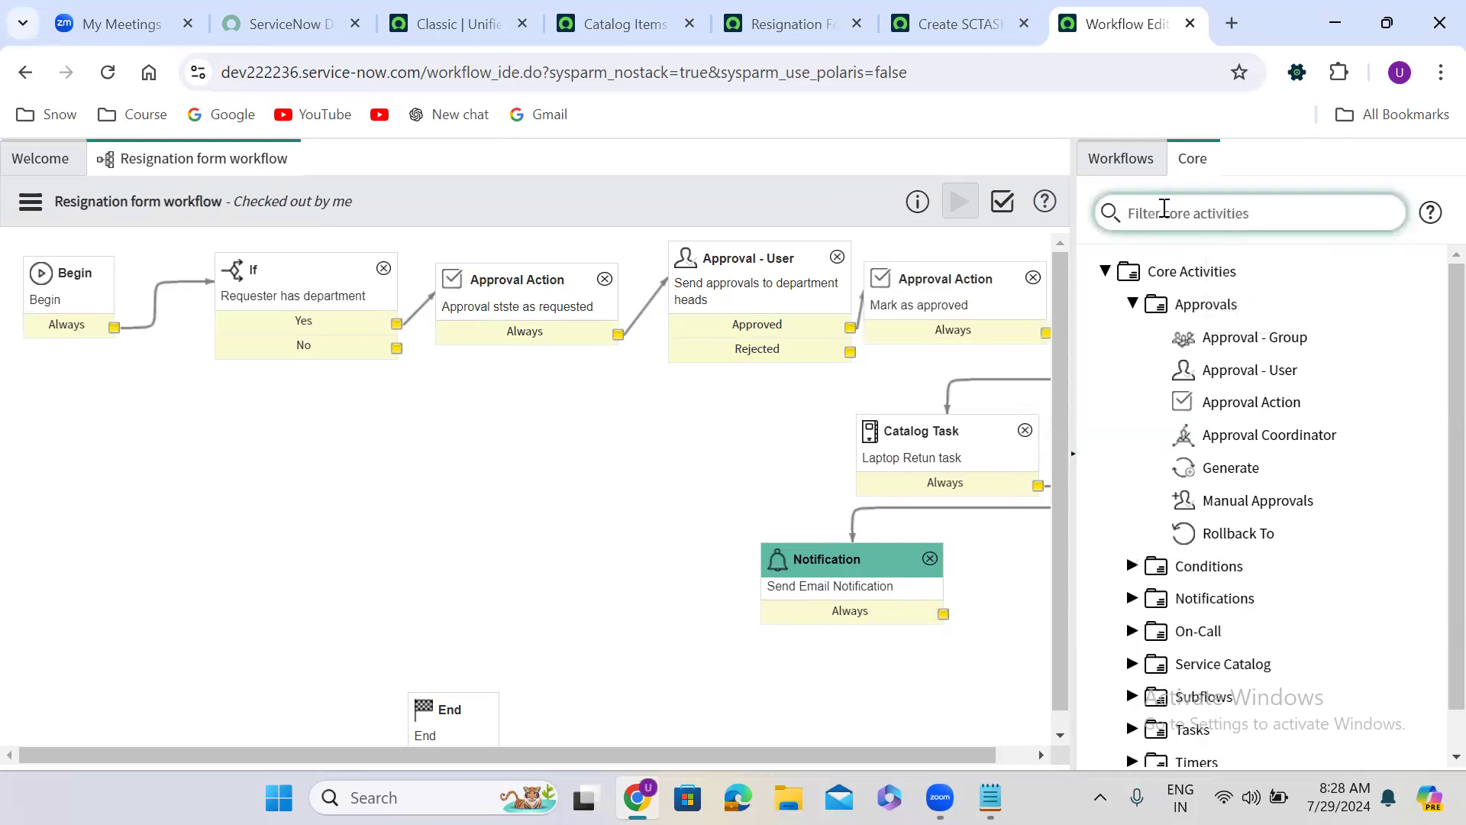
text(create)
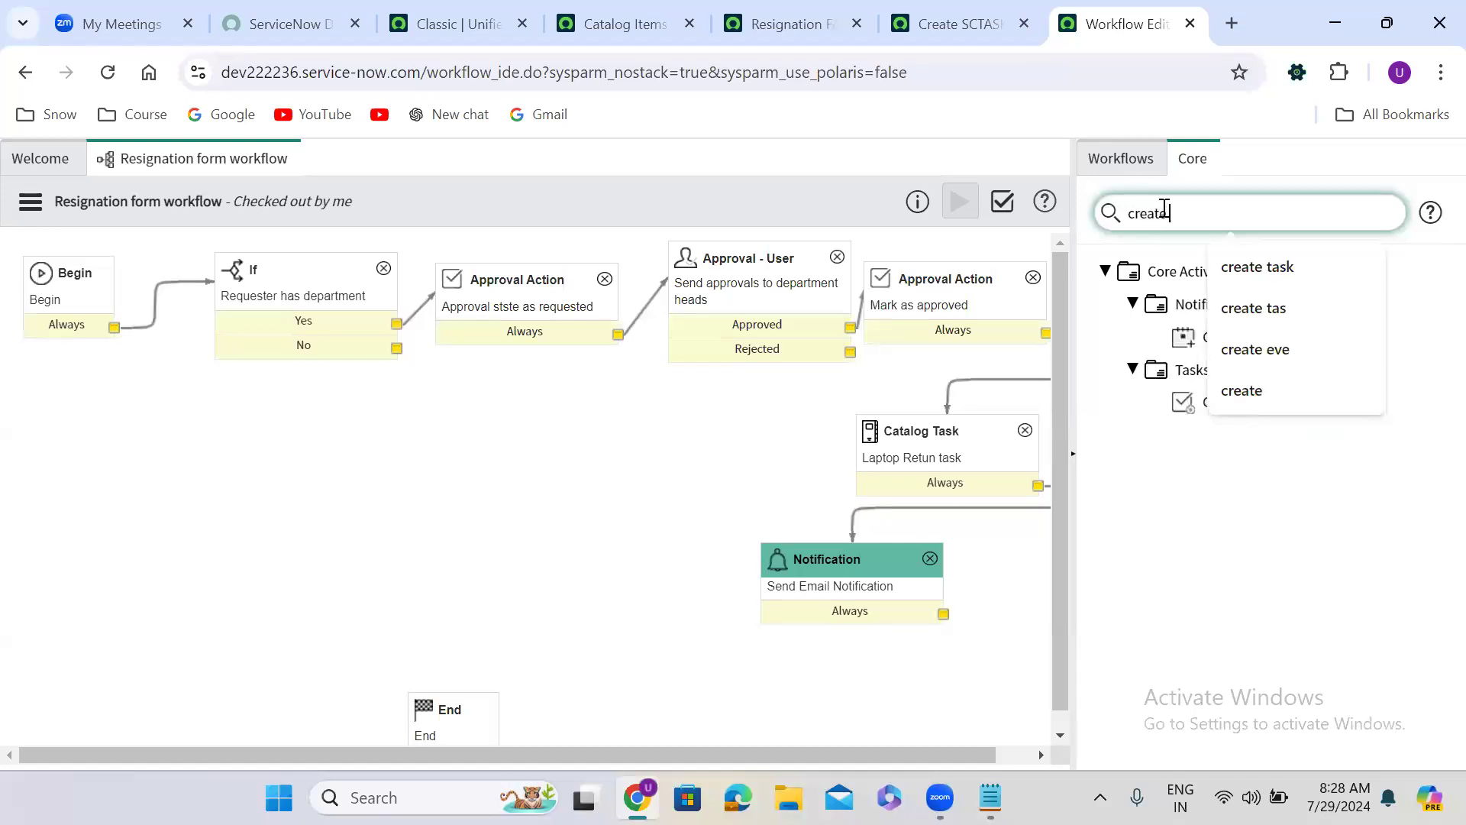
click(1184, 495)
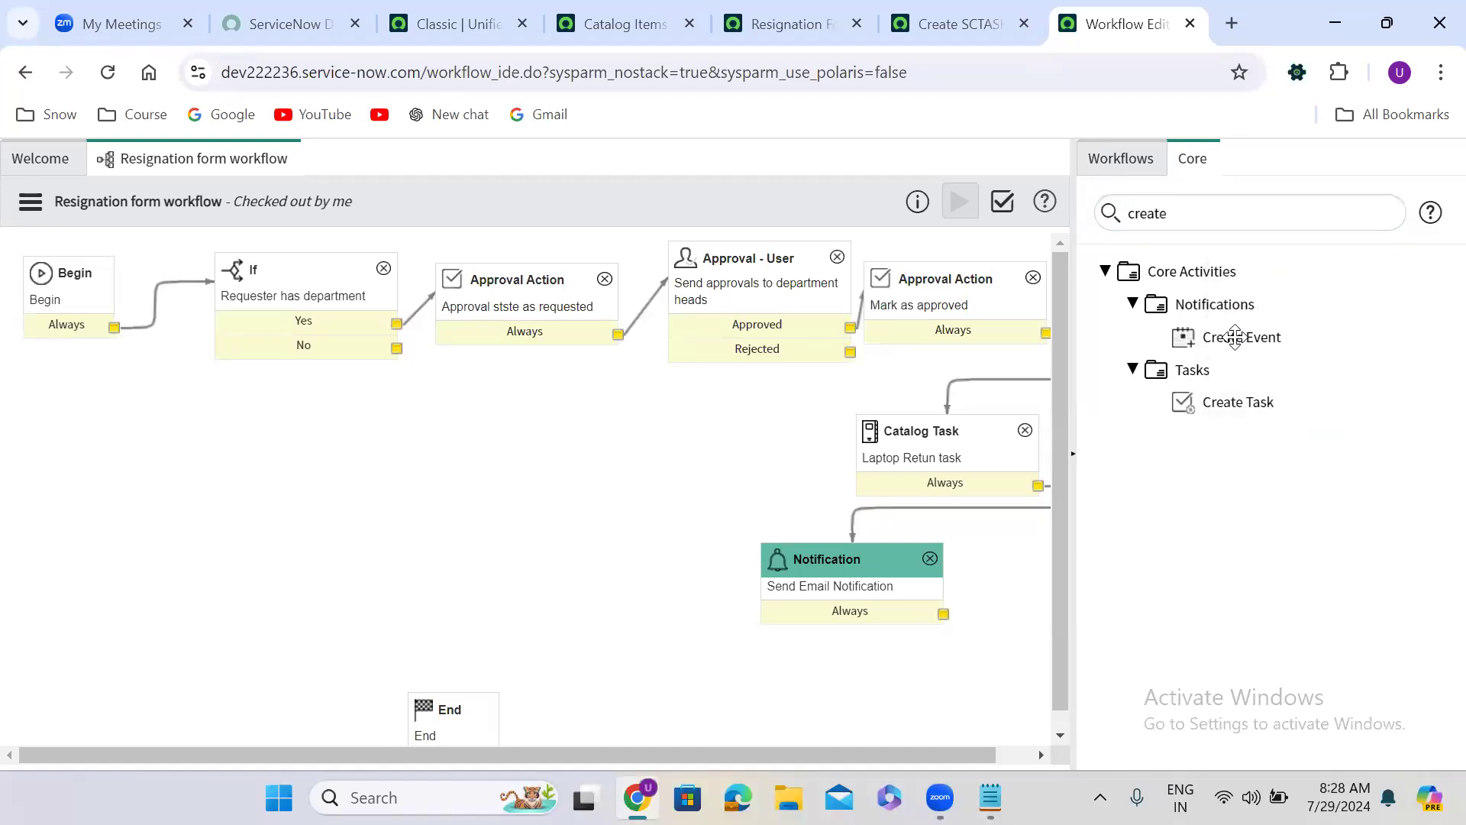
drag(1250, 336, 642, 574)
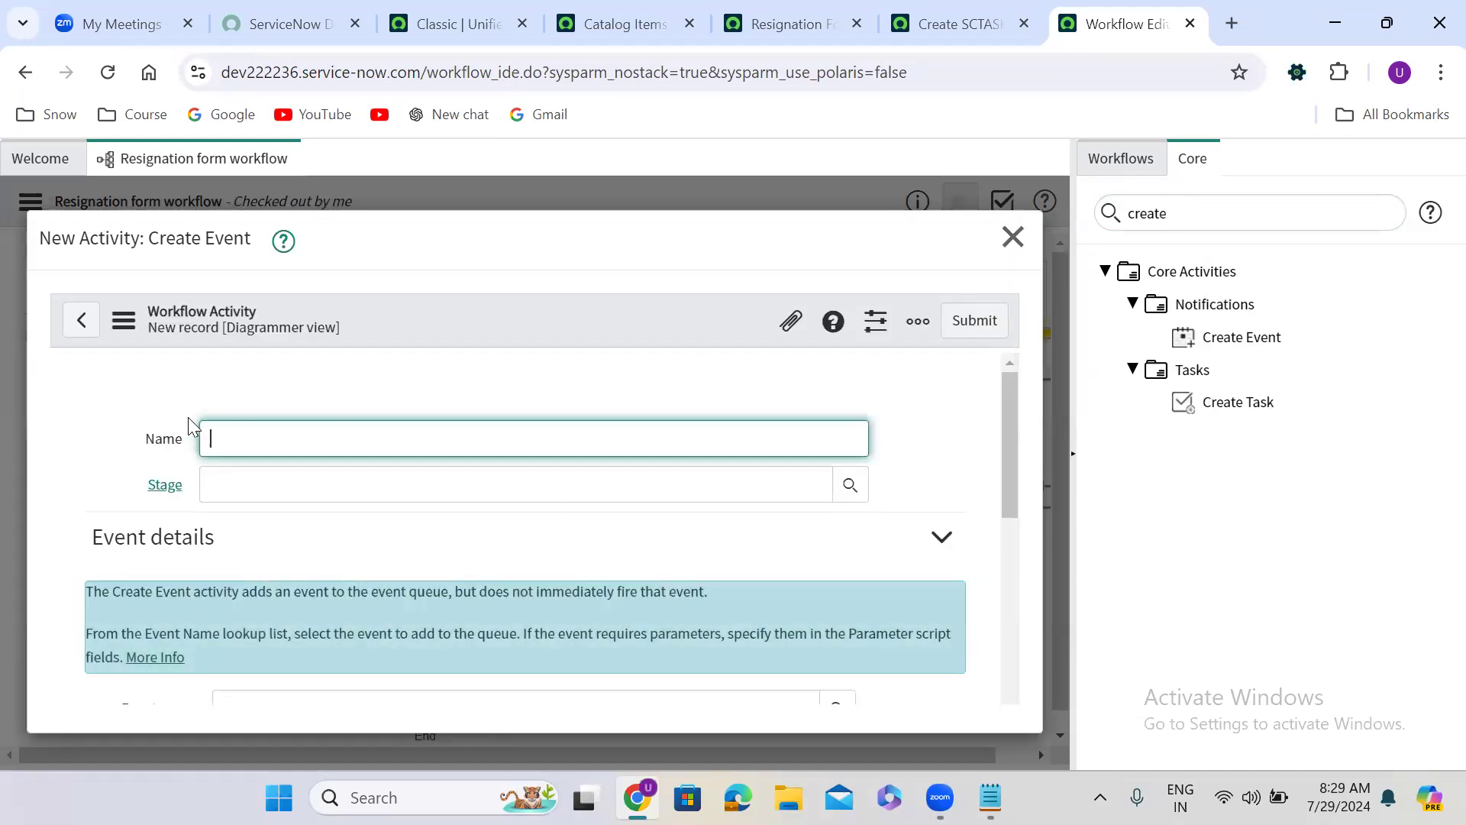
text(Send Email)
click(513, 537)
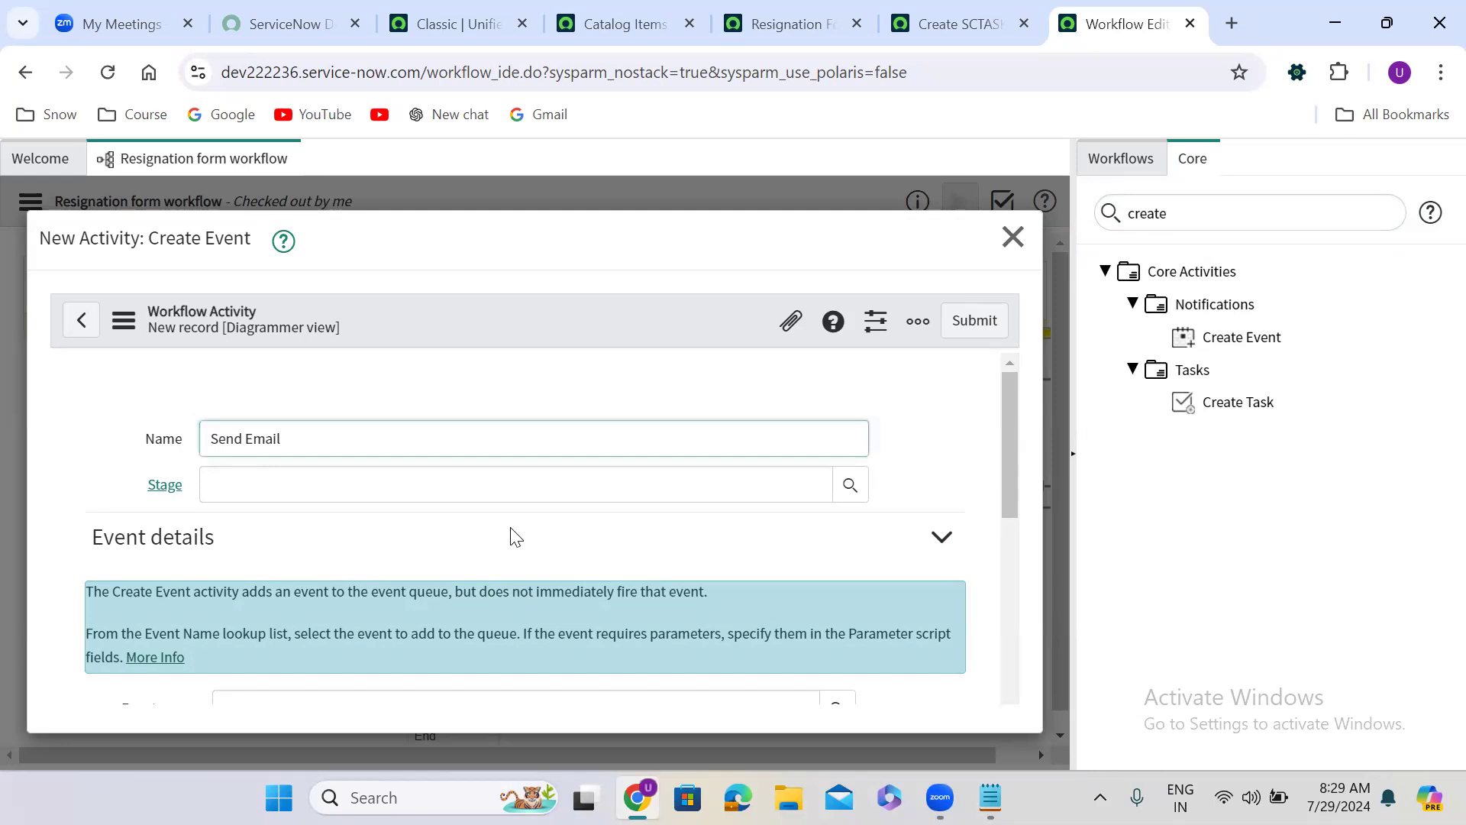
Make the Parameter 1 script return current.variables.requested_by and remove its comment line.
scroll(513, 537, down, 3)
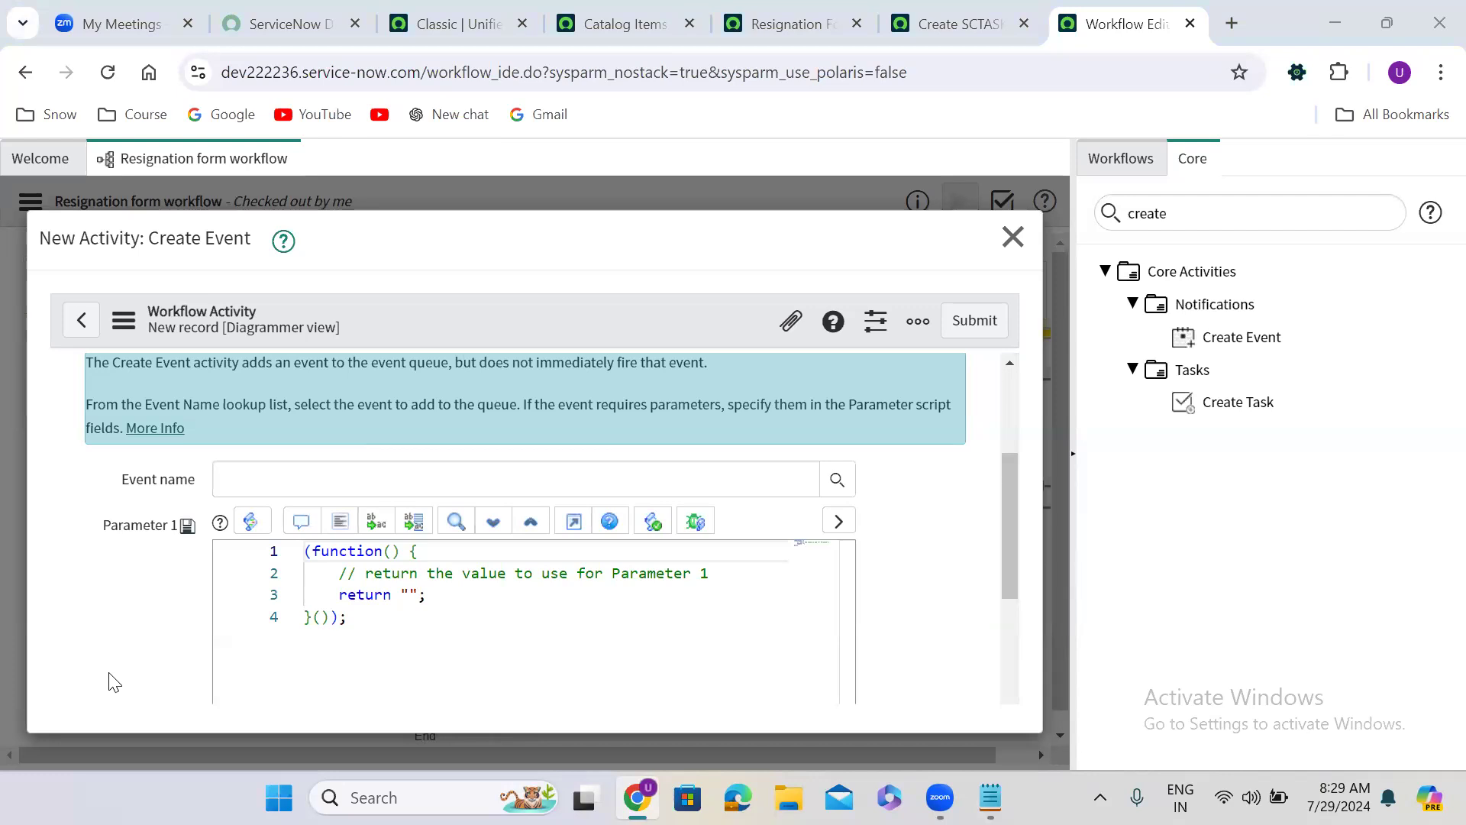
click(260, 474)
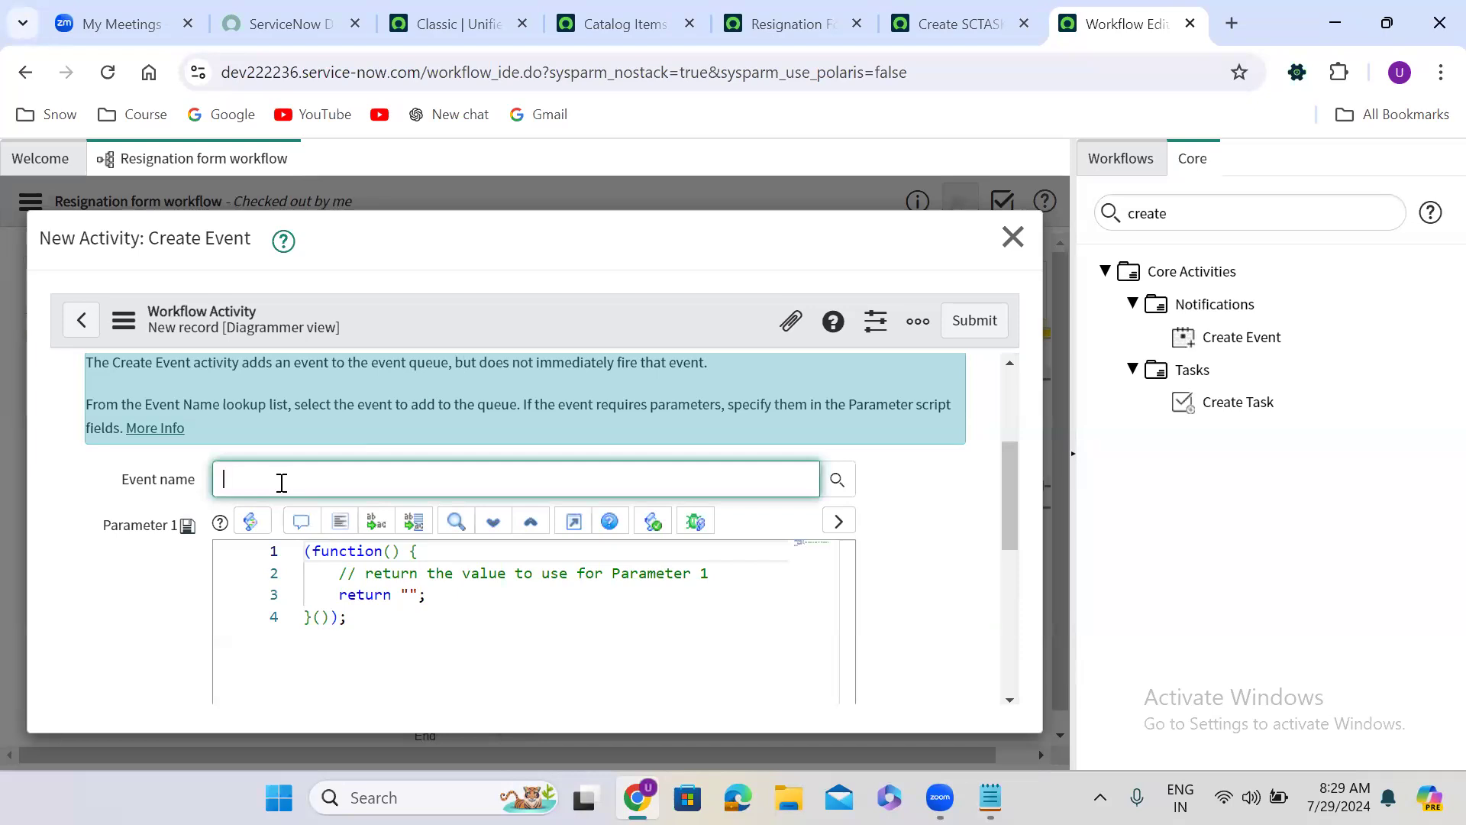
click(411, 594)
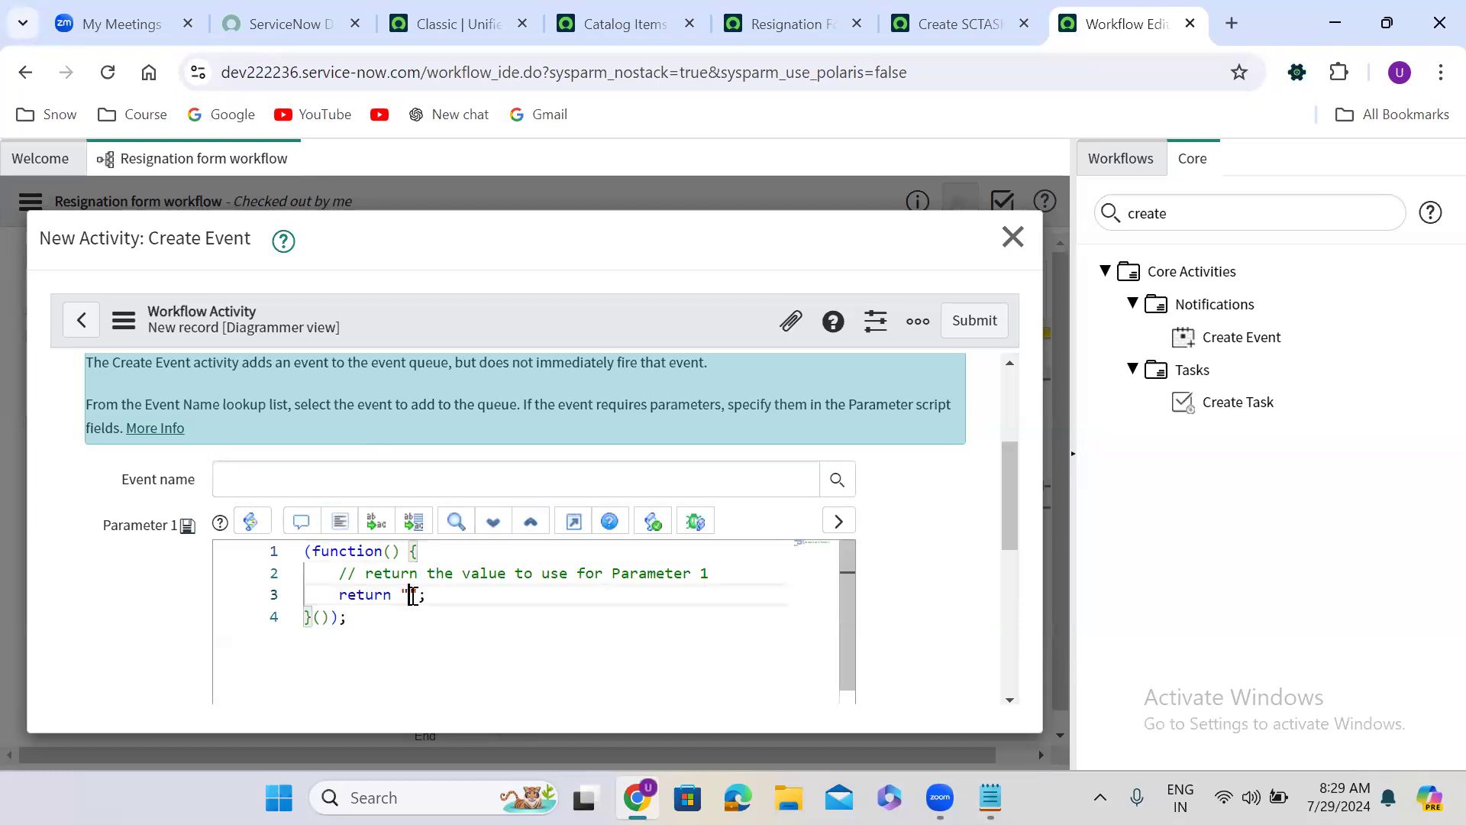
drag(339, 573, 728, 569)
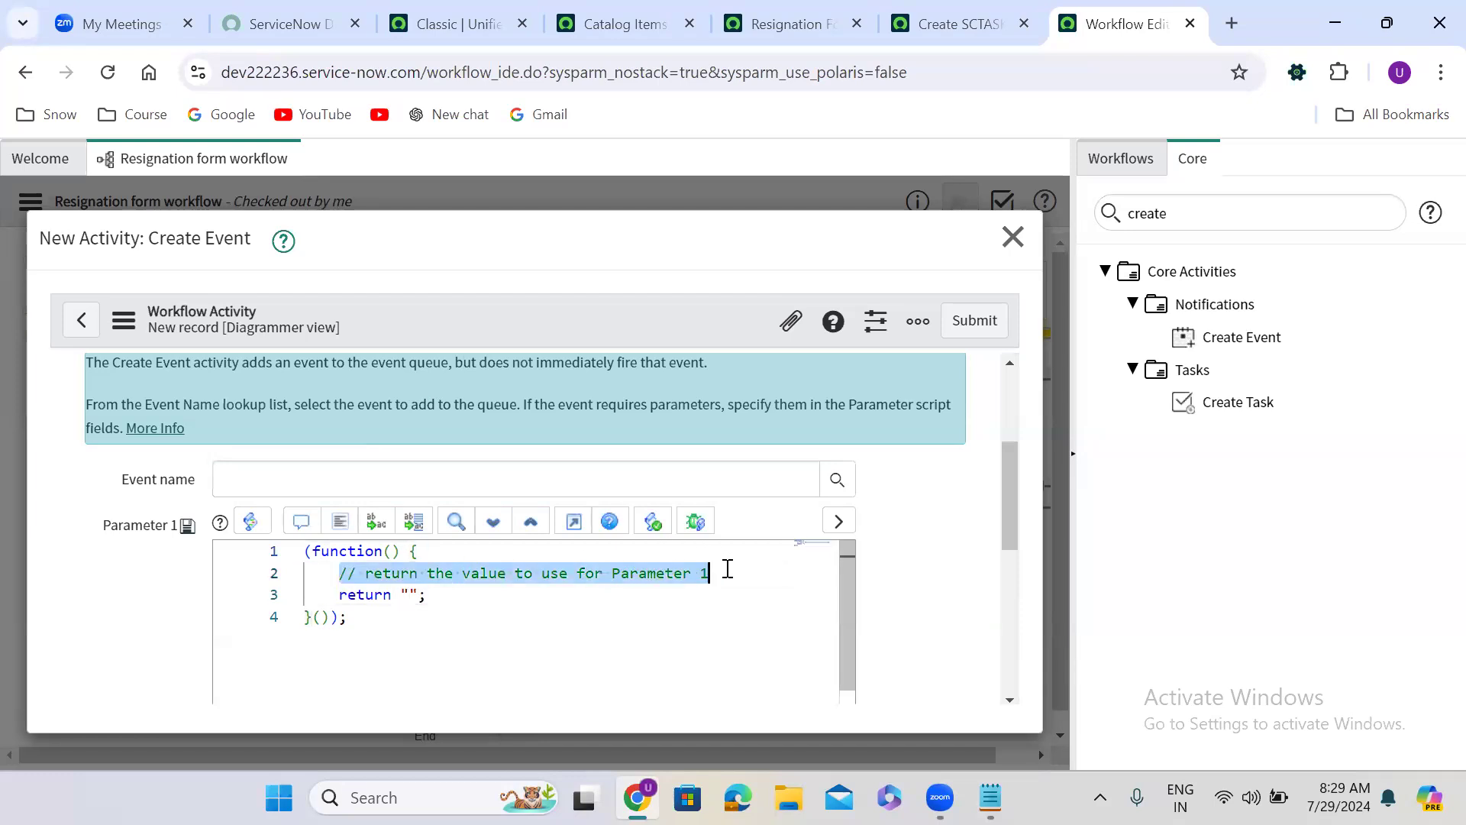
key(BackSpace)
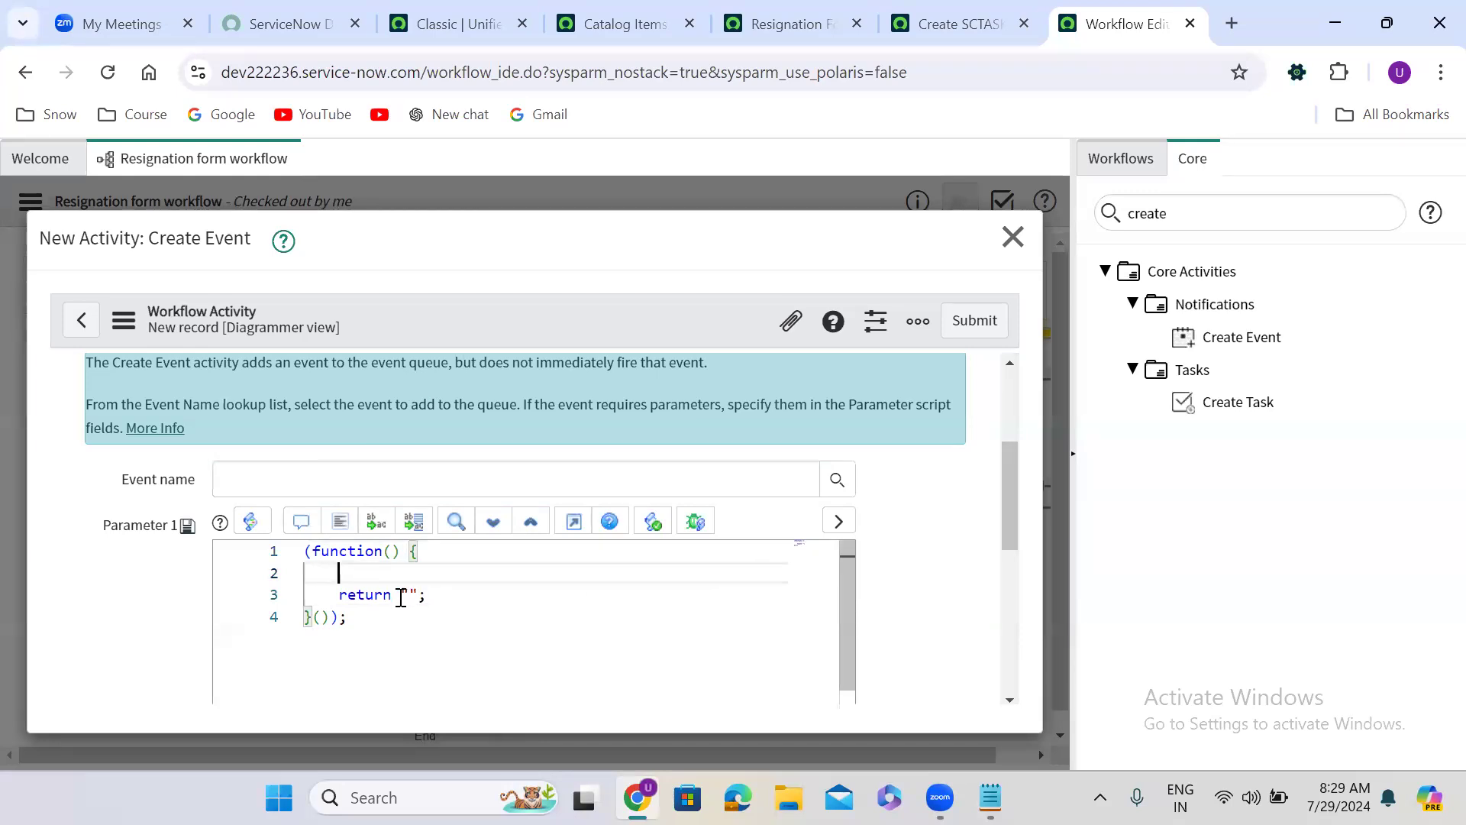
drag(403, 599, 420, 596)
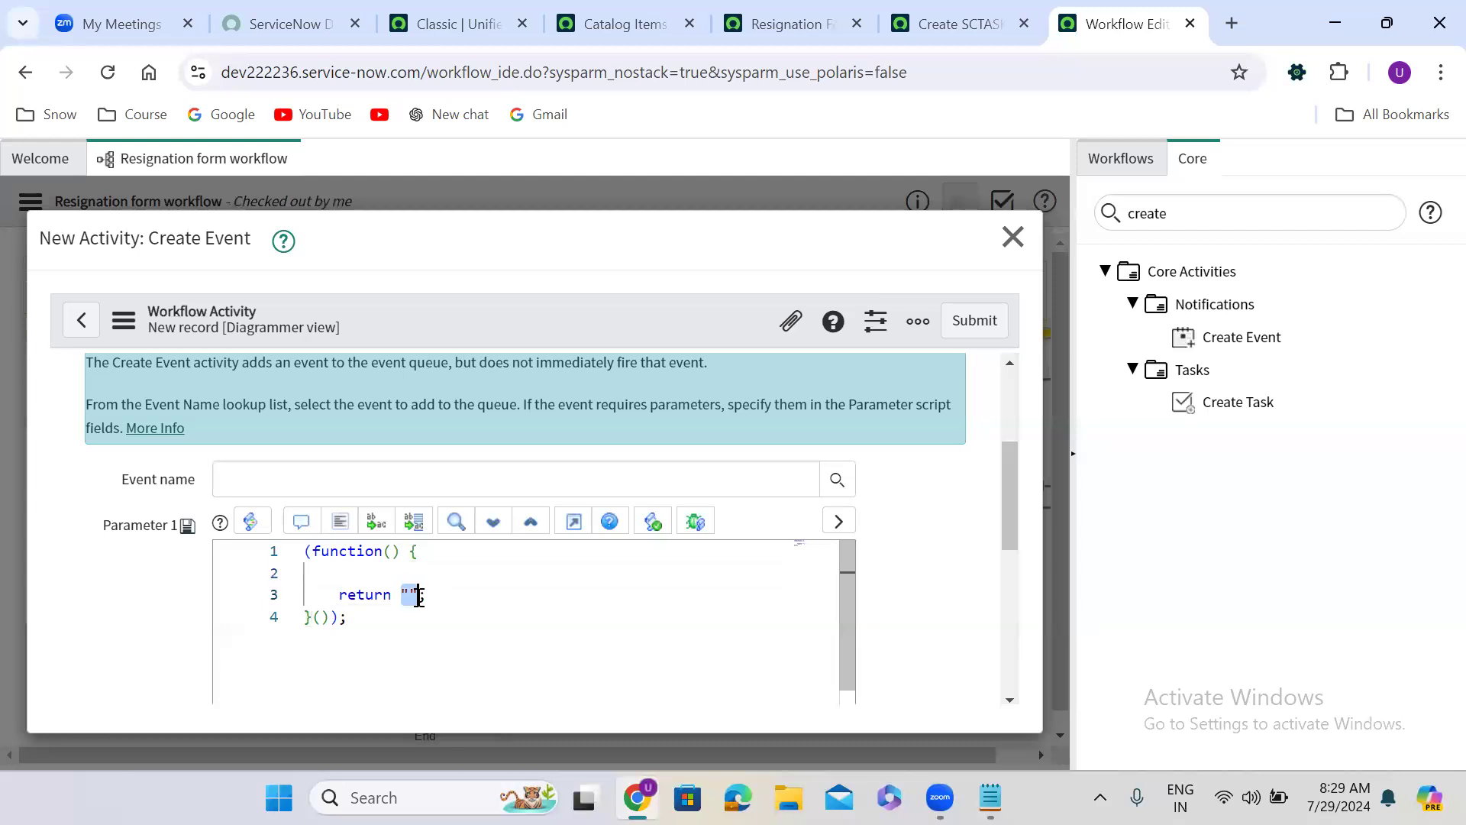
key(BackSpace)
text(curre)
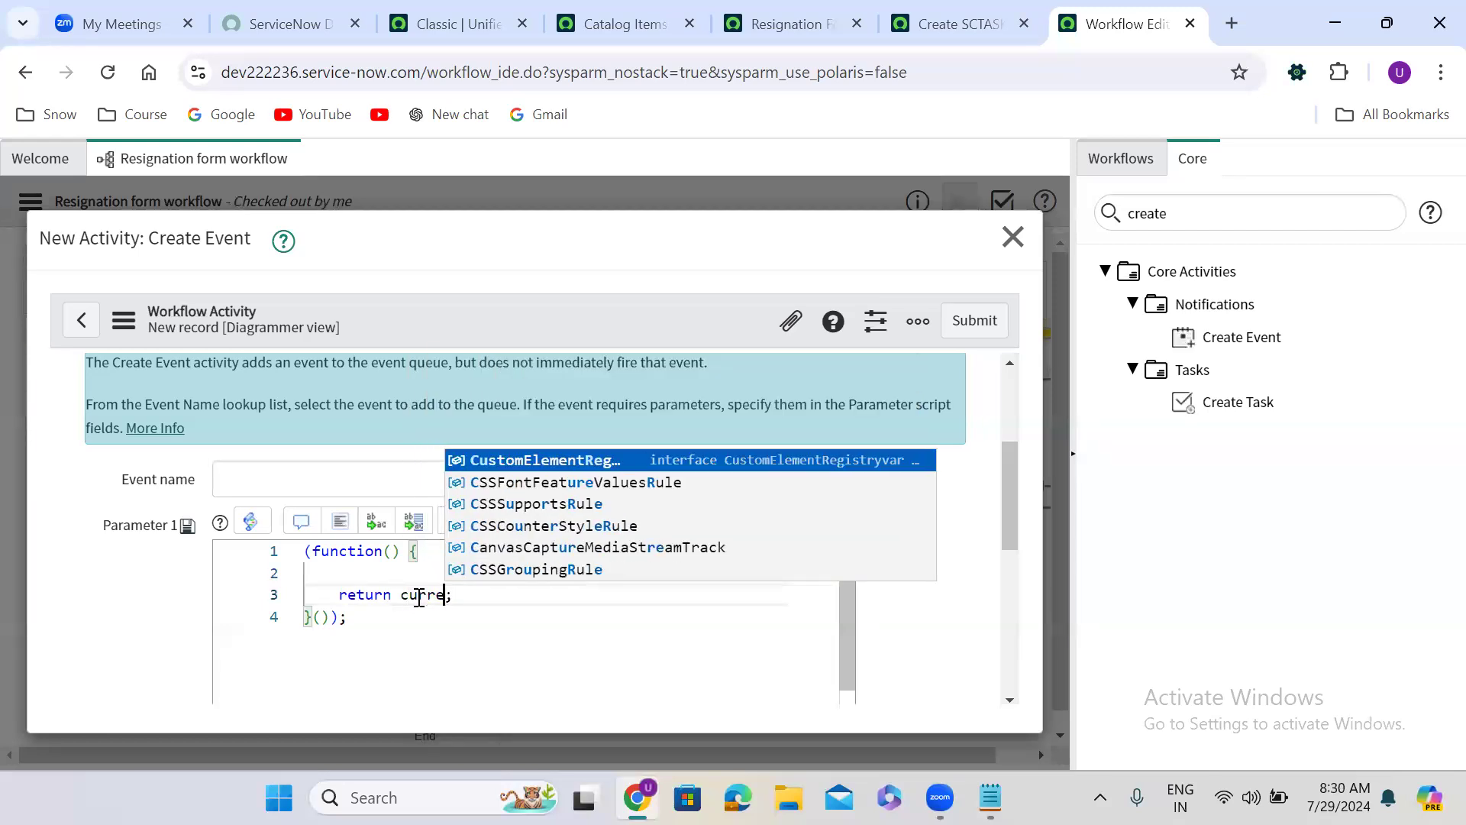
text(nt)
text(.variab)
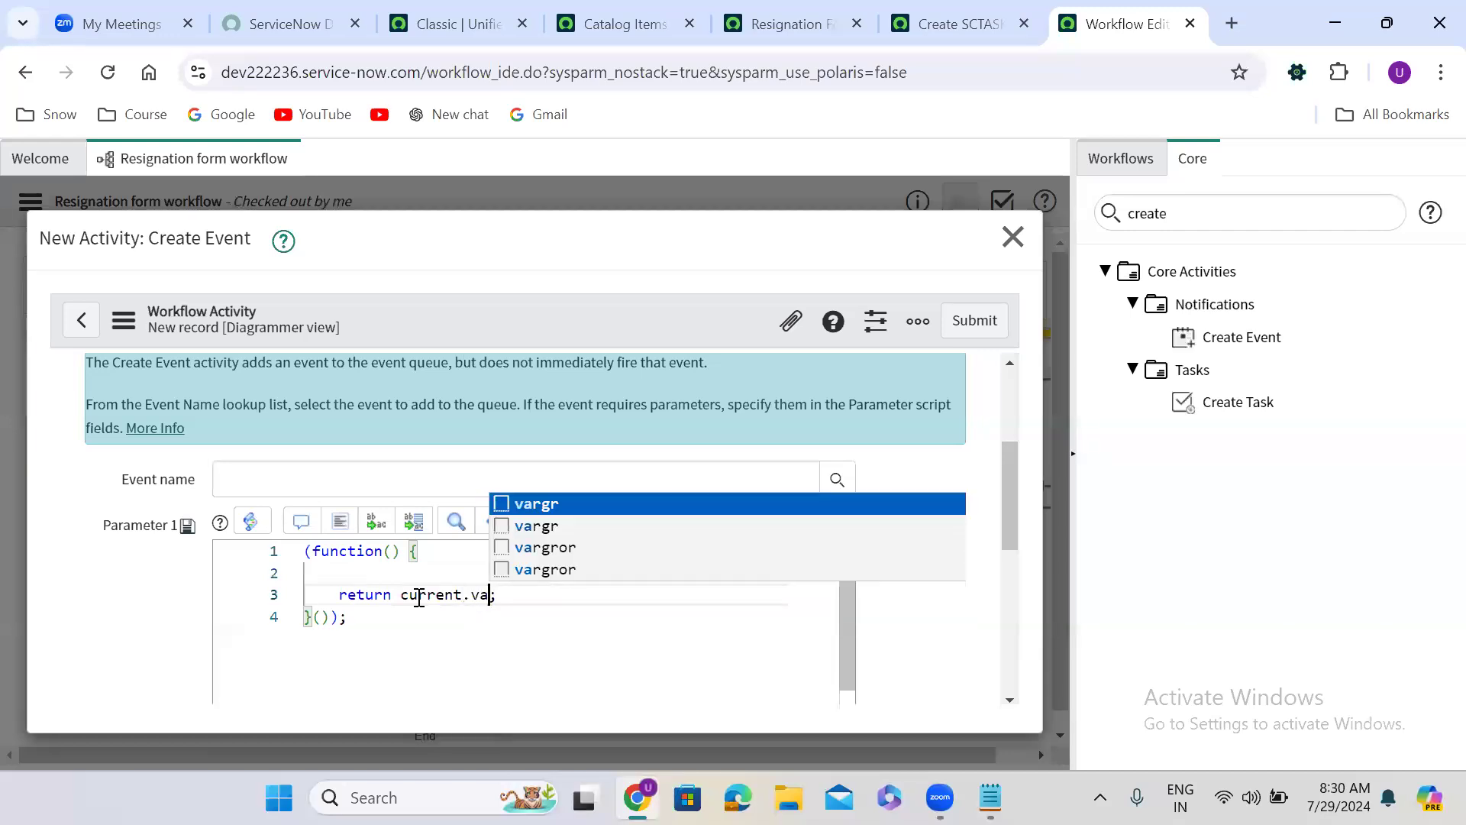
text(les.)
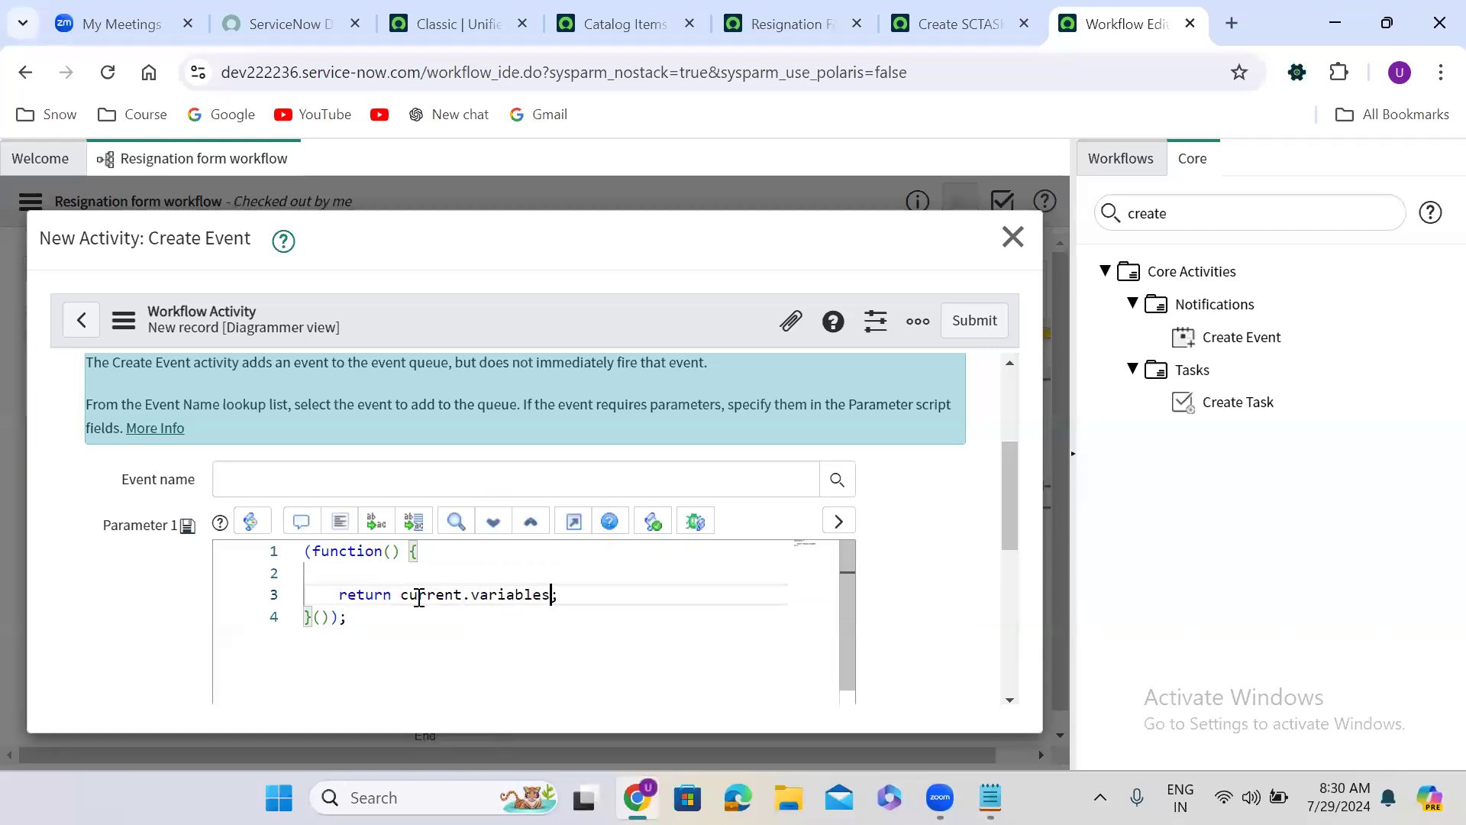
text(requested_by)
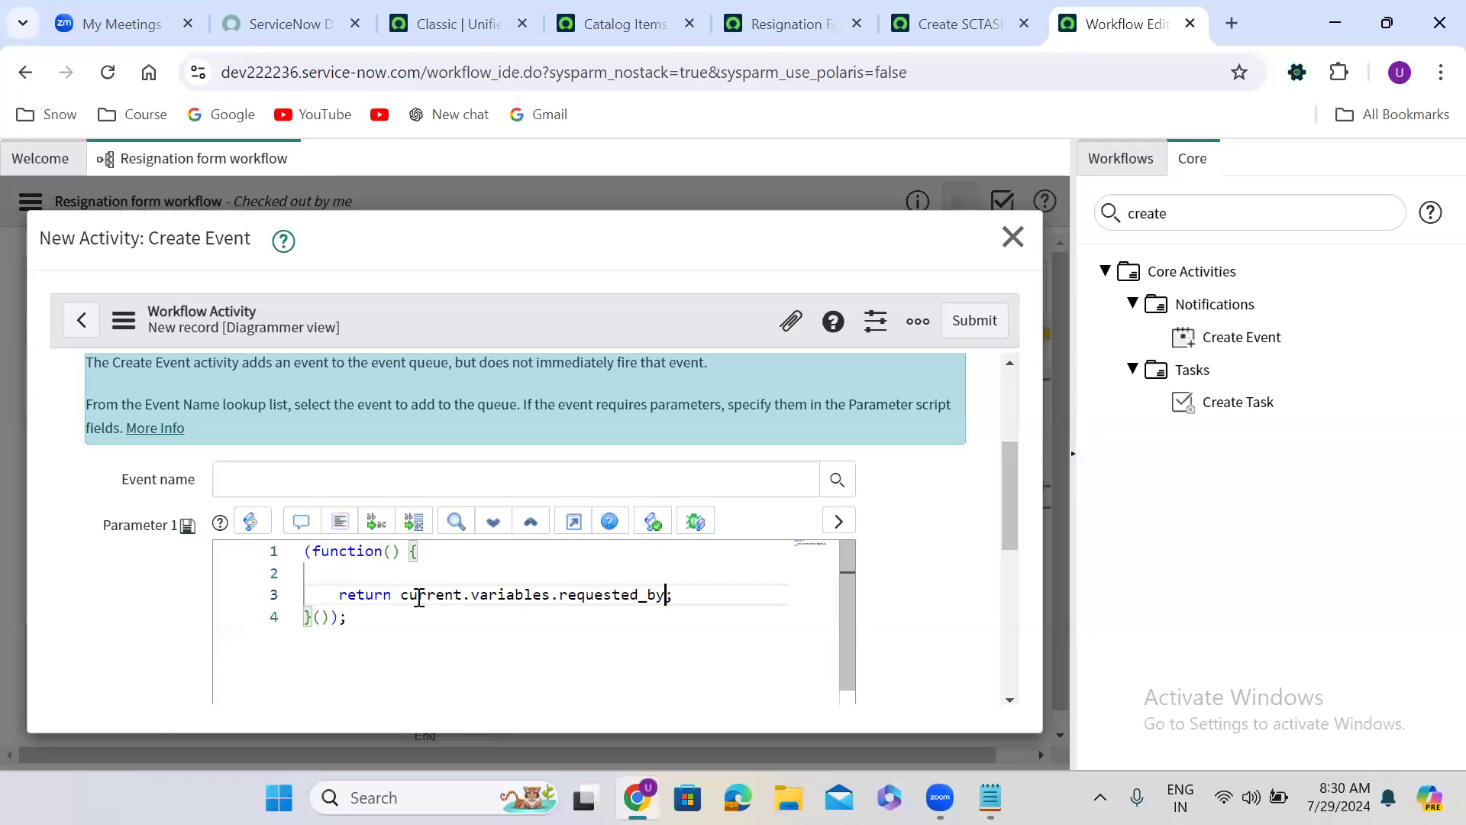
click(358, 574)
key(BackSpace)
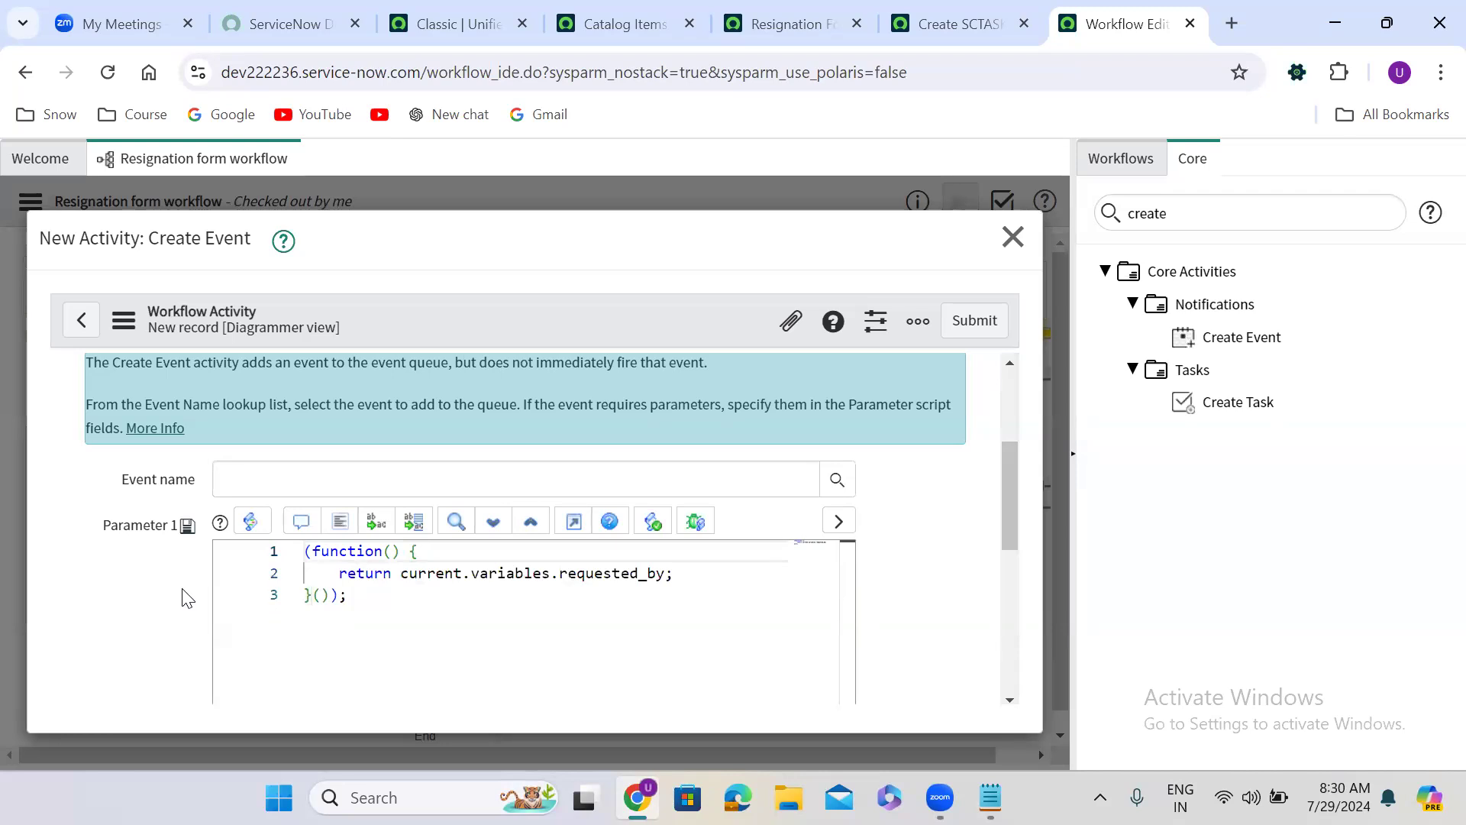
scroll(184, 598, down, 1)
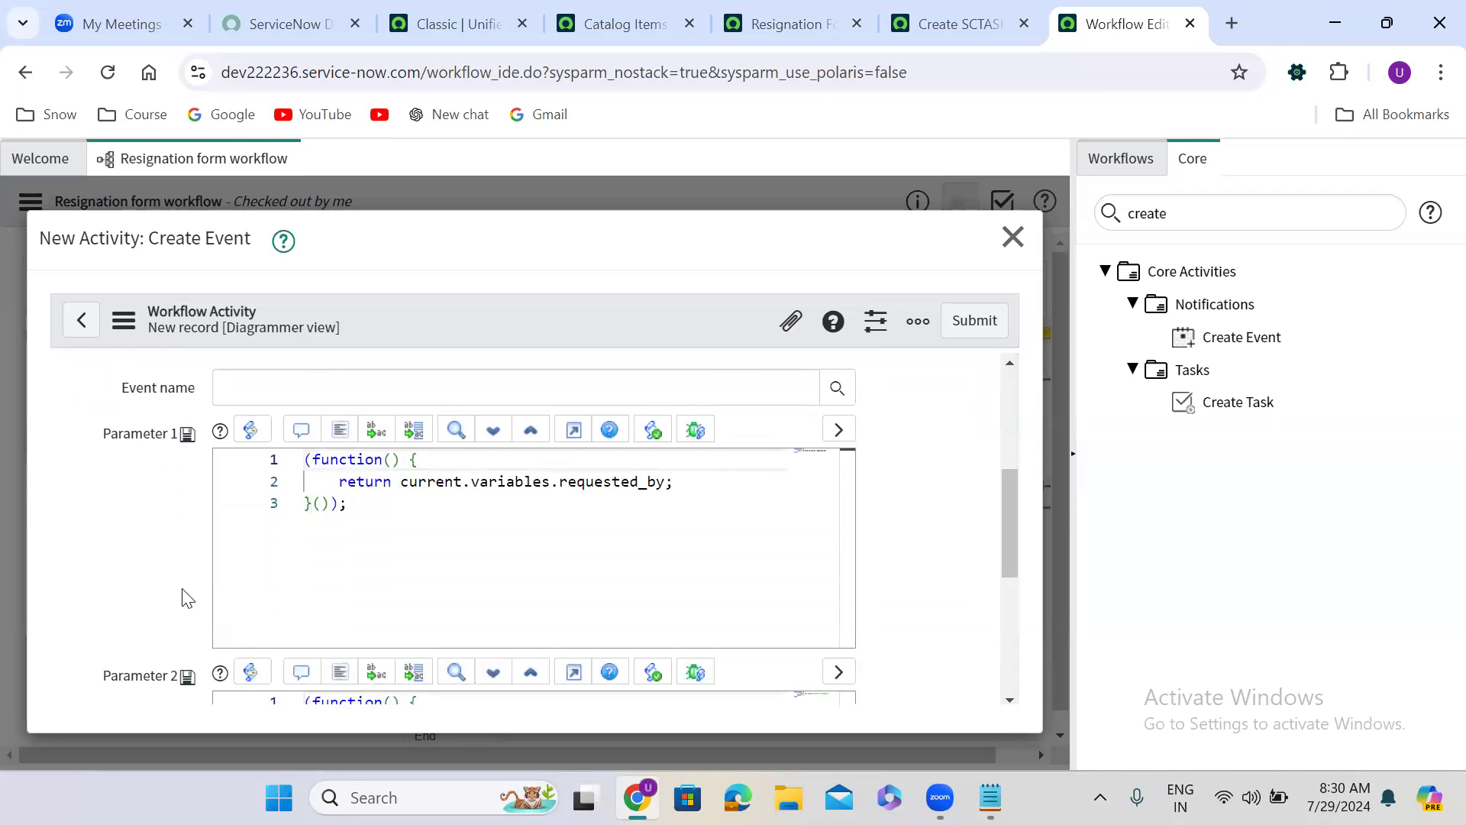
scroll(183, 598, down, 1)
scroll(183, 598, down, 2)
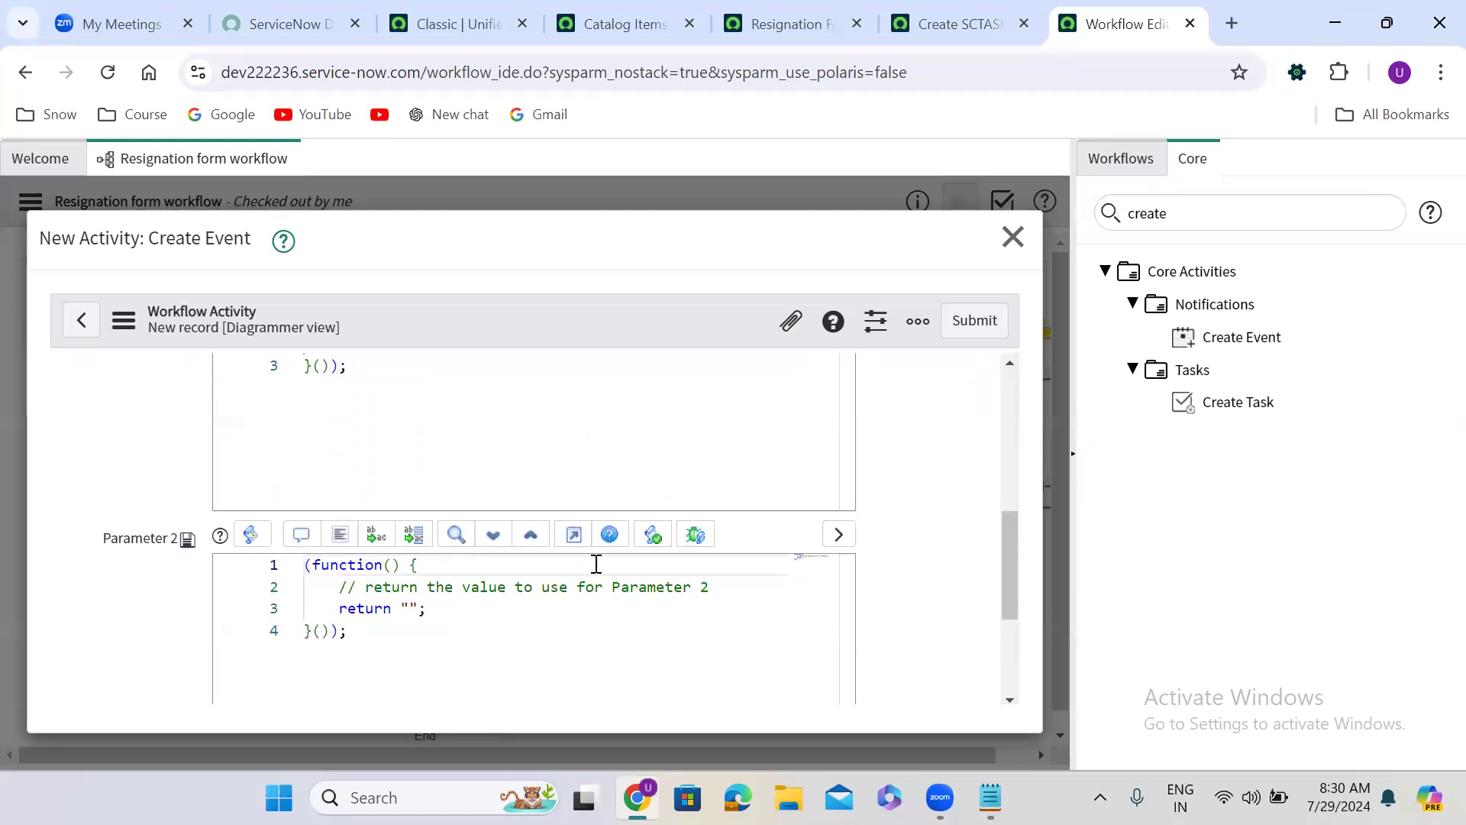
drag(319, 591, 779, 599)
key(BackSpace)
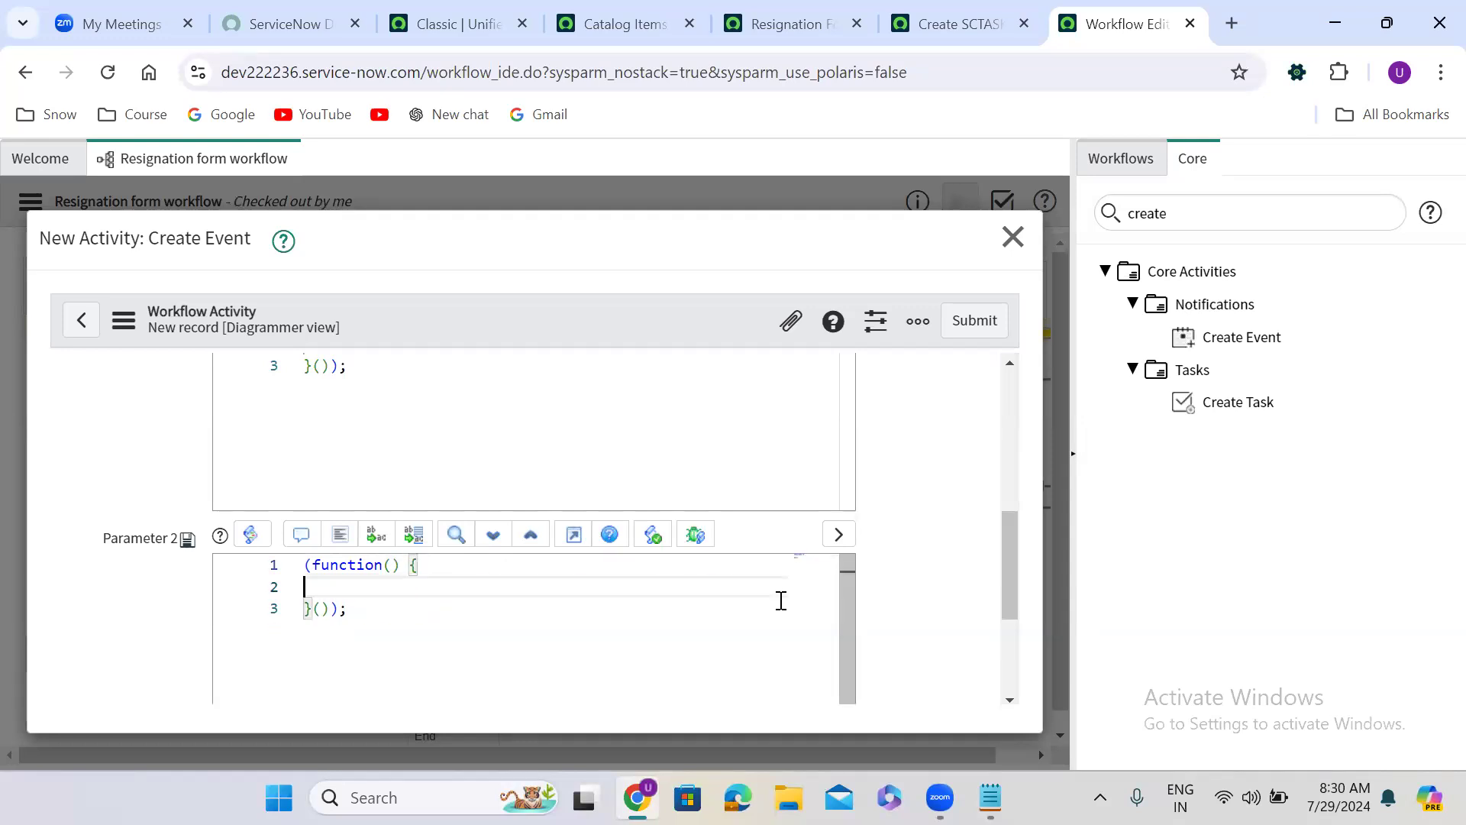
key(ctrl+z)
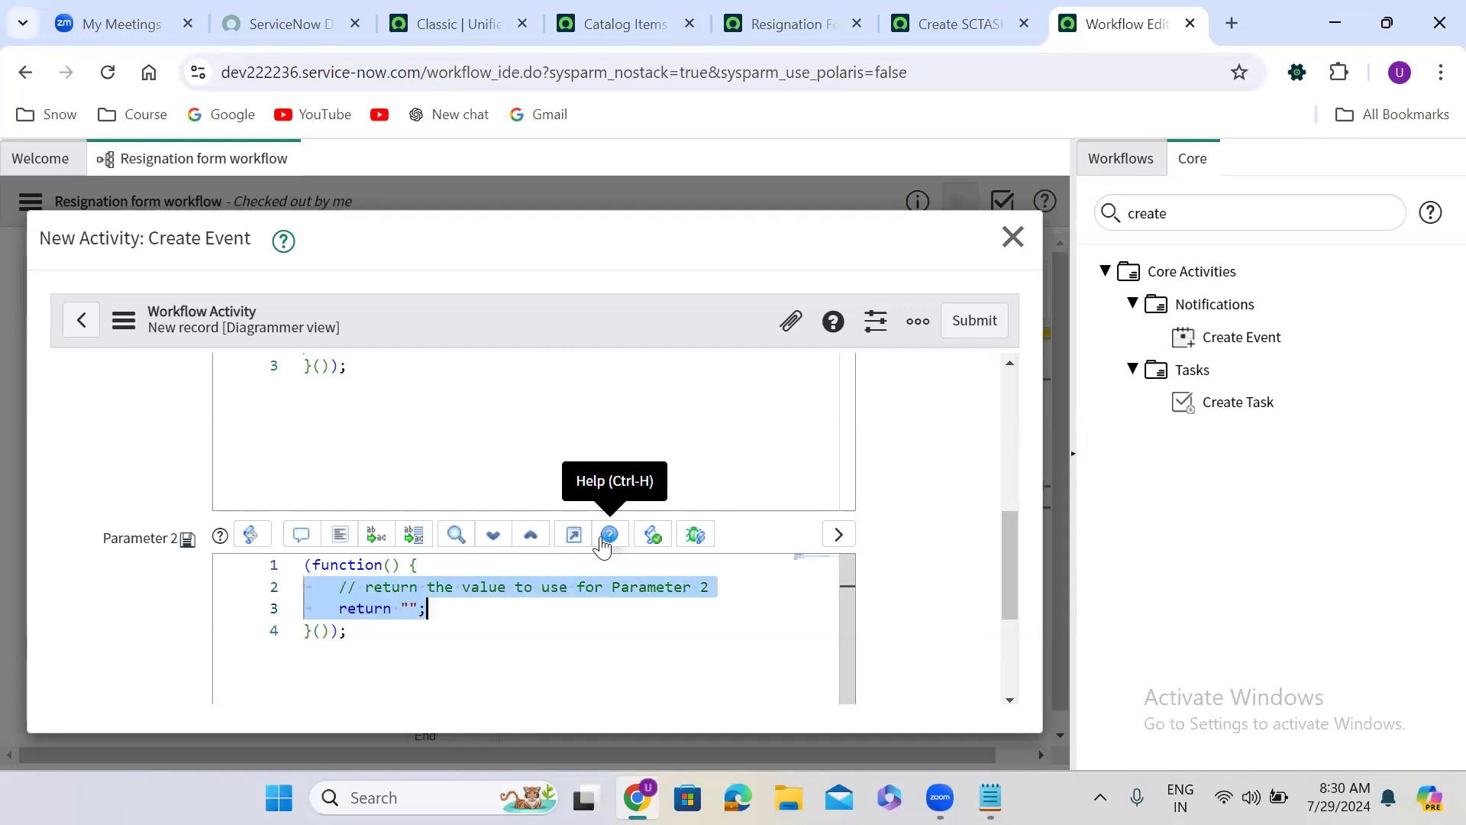
Open the event name lookup, close it without choosing an event, and submit the Send Email Create Event activity.
scroll(126, 422, up, 10)
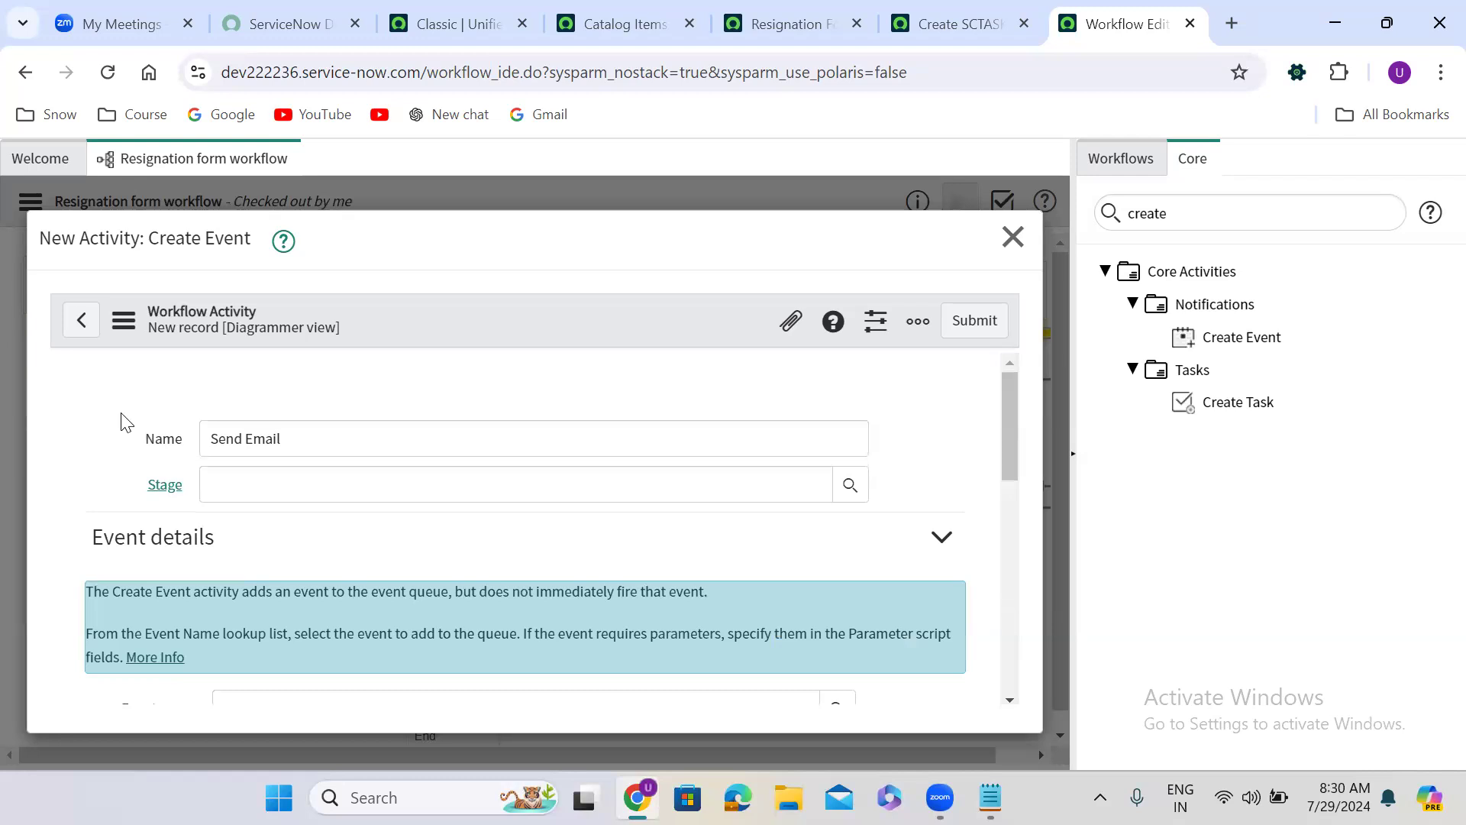
scroll(123, 423, down, 3)
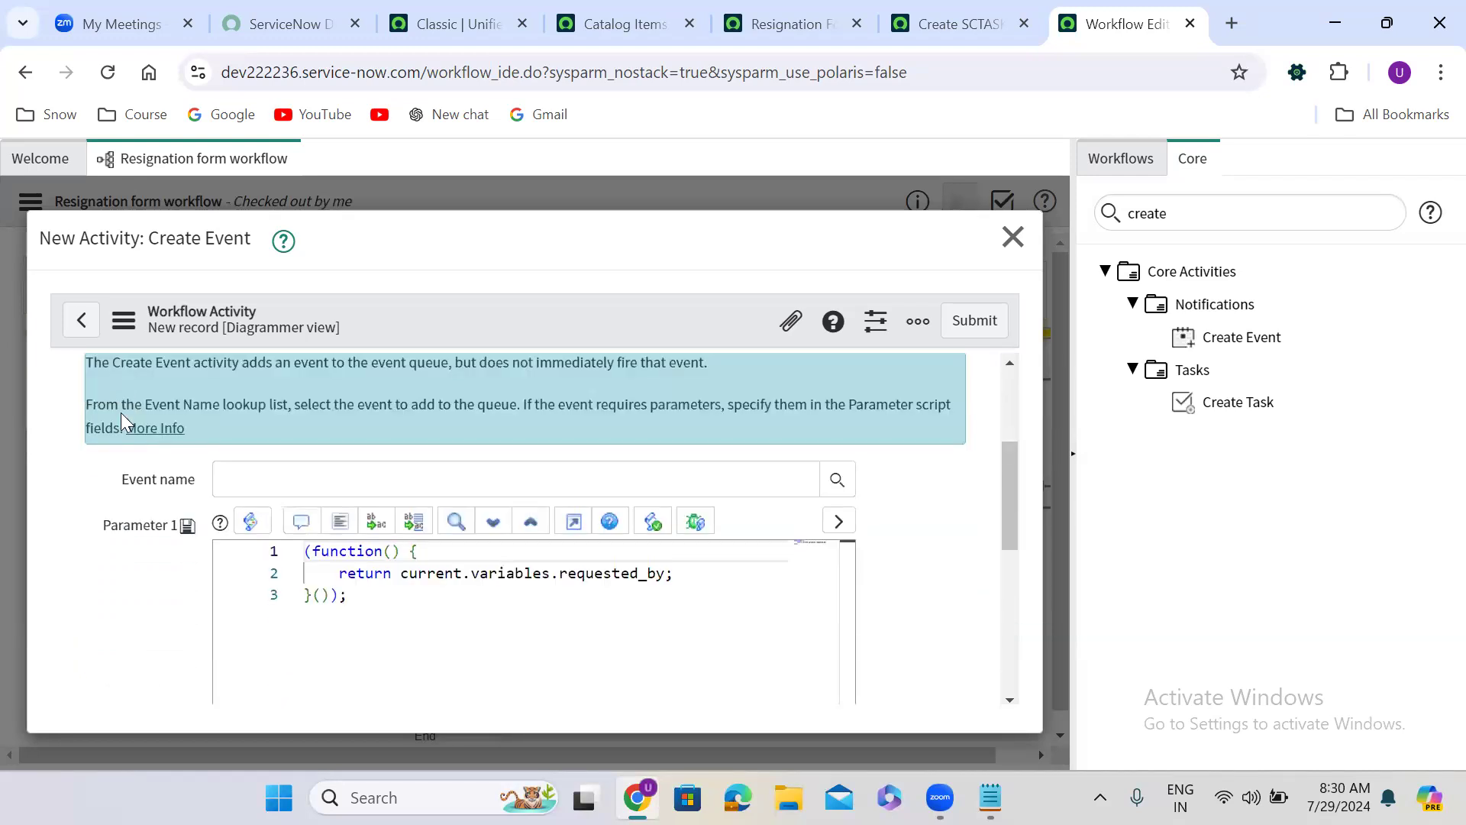
scroll(121, 413, down, 1)
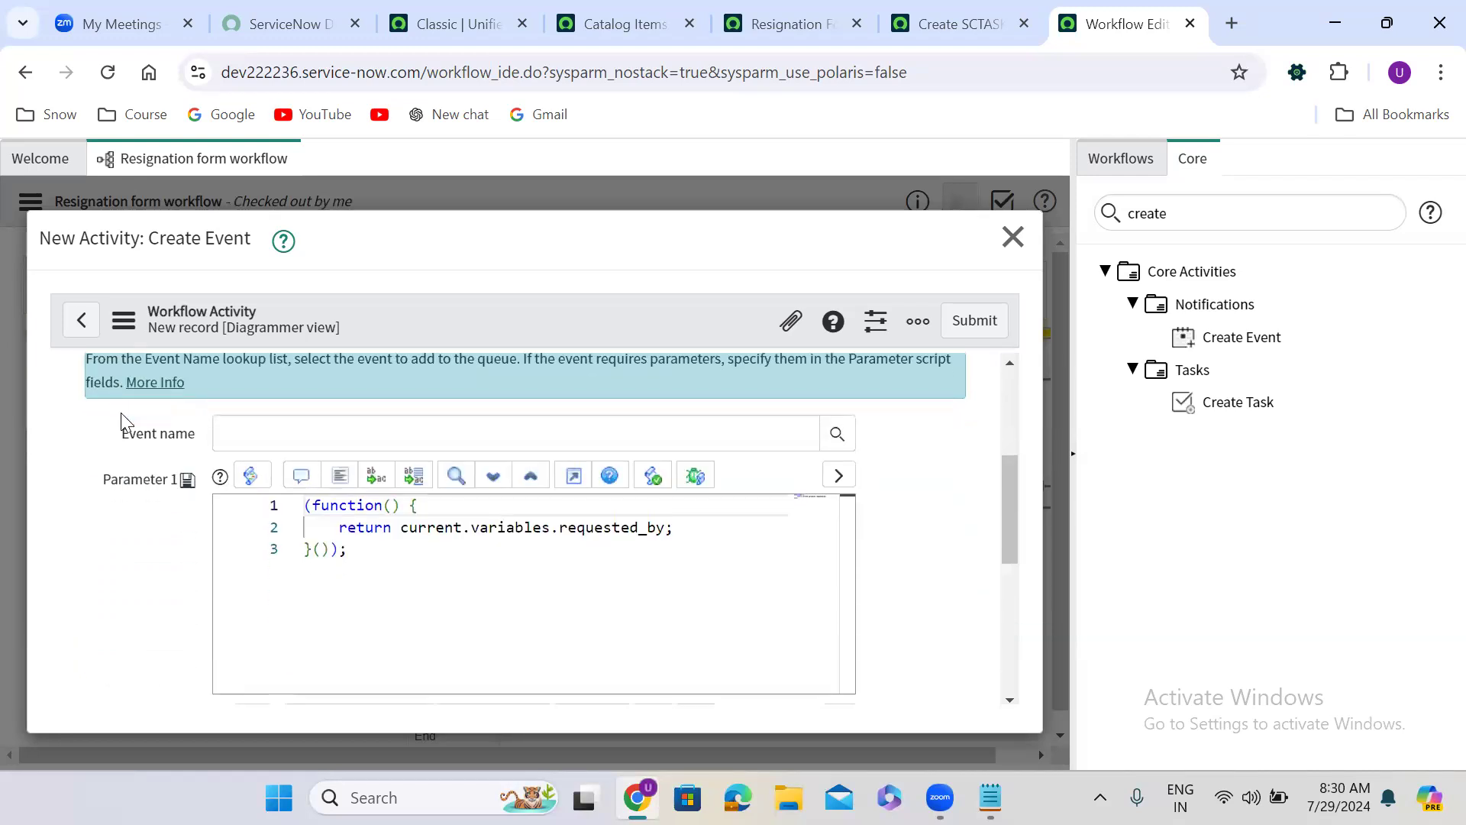
click(411, 432)
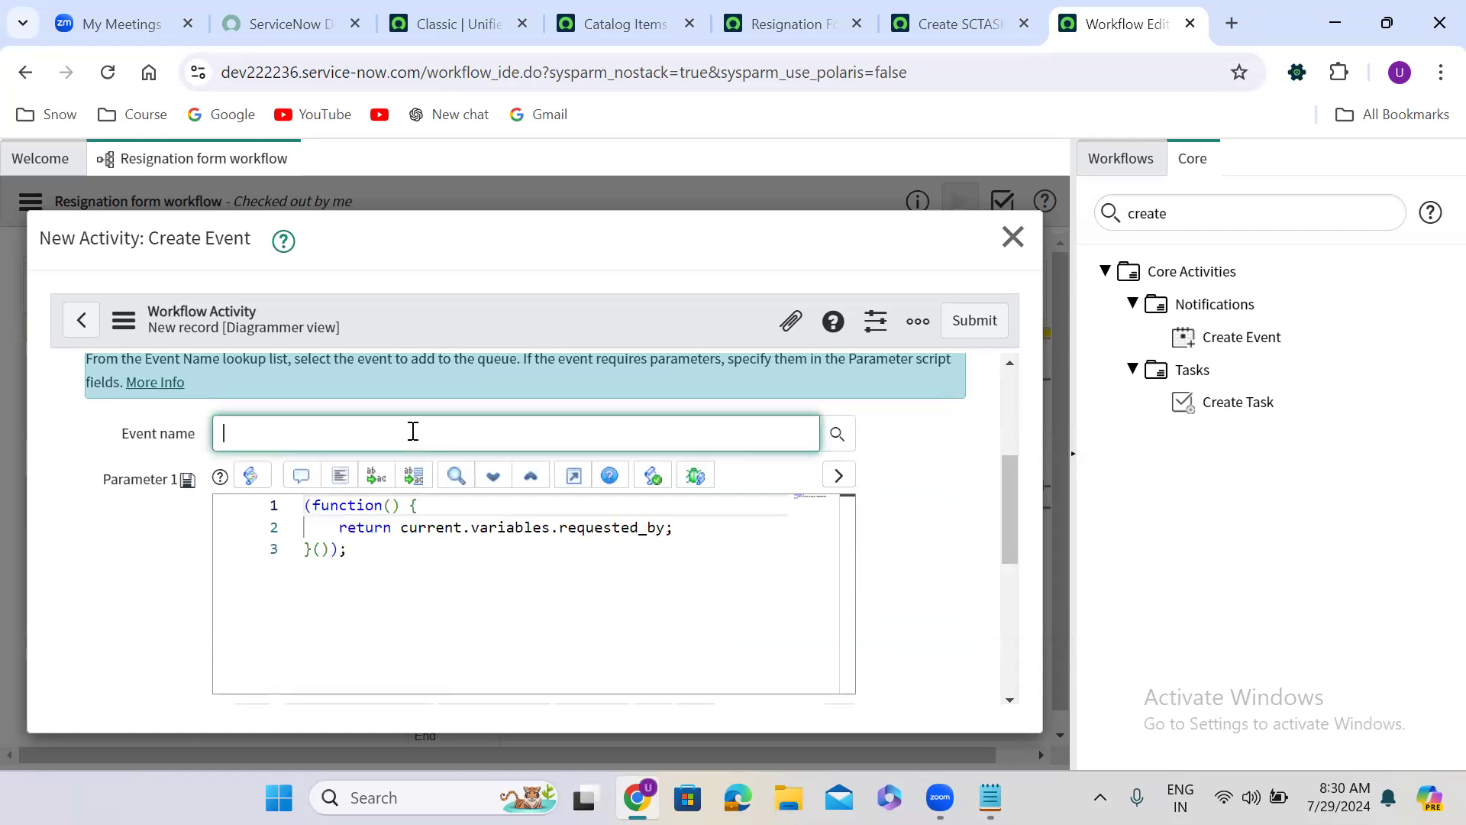
click(837, 435)
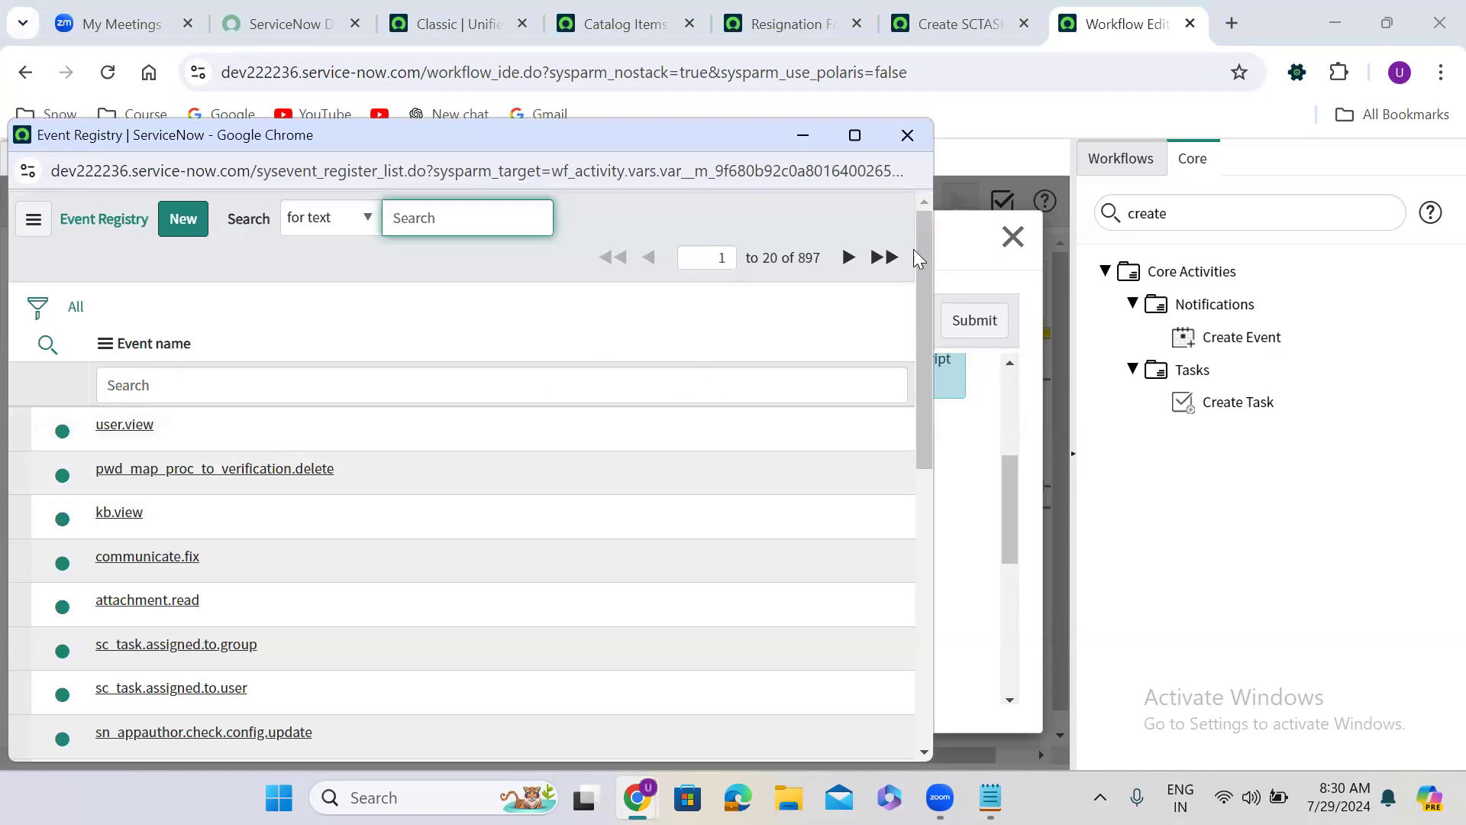
click(908, 133)
drag(1010, 512, 1002, 387)
click(975, 320)
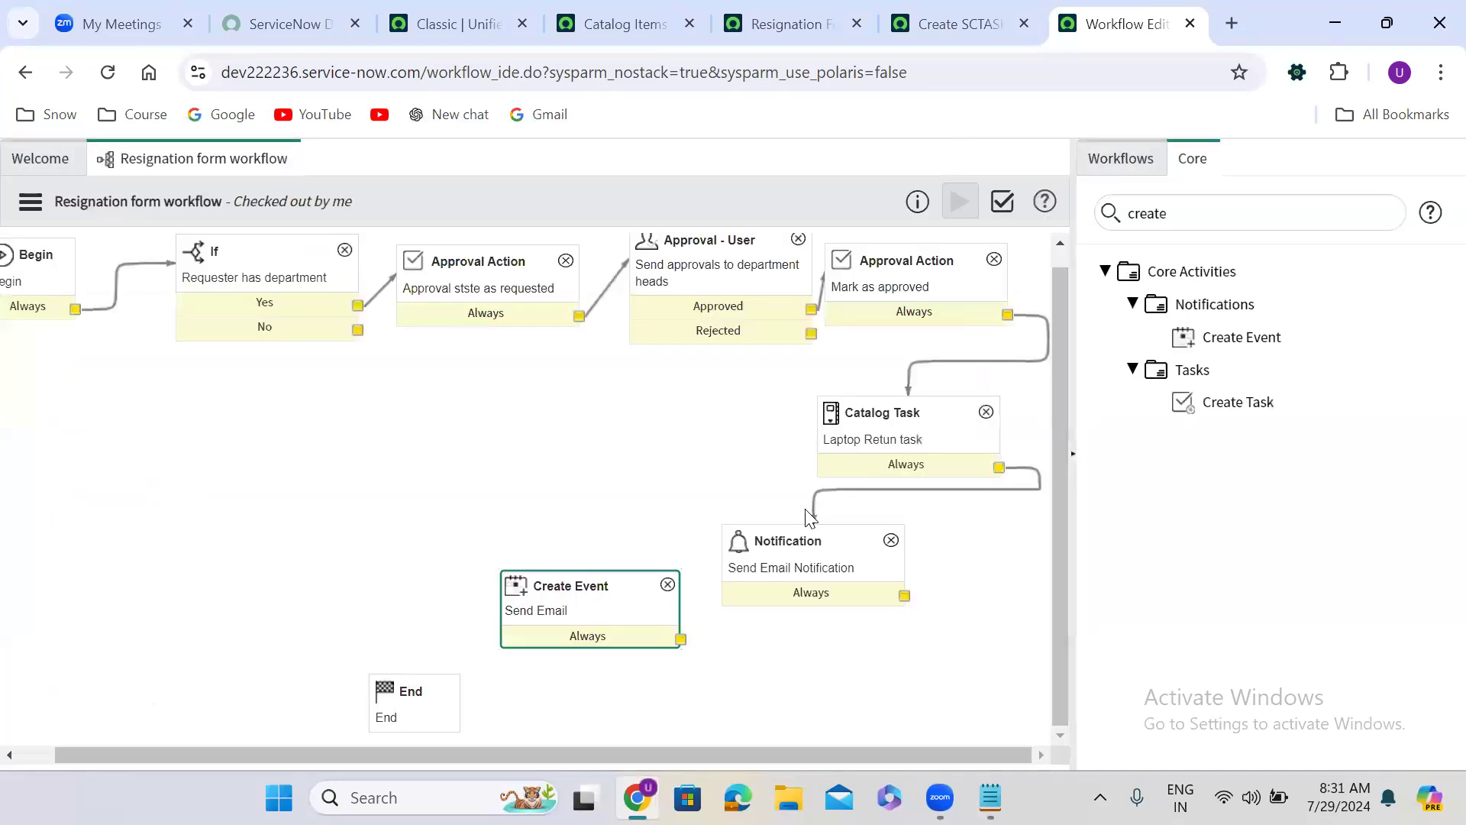
Open the properties of the Send Email Create Event activity and examine its Parameter 1 script.
click(805, 573)
click(581, 596)
double_click(607, 626)
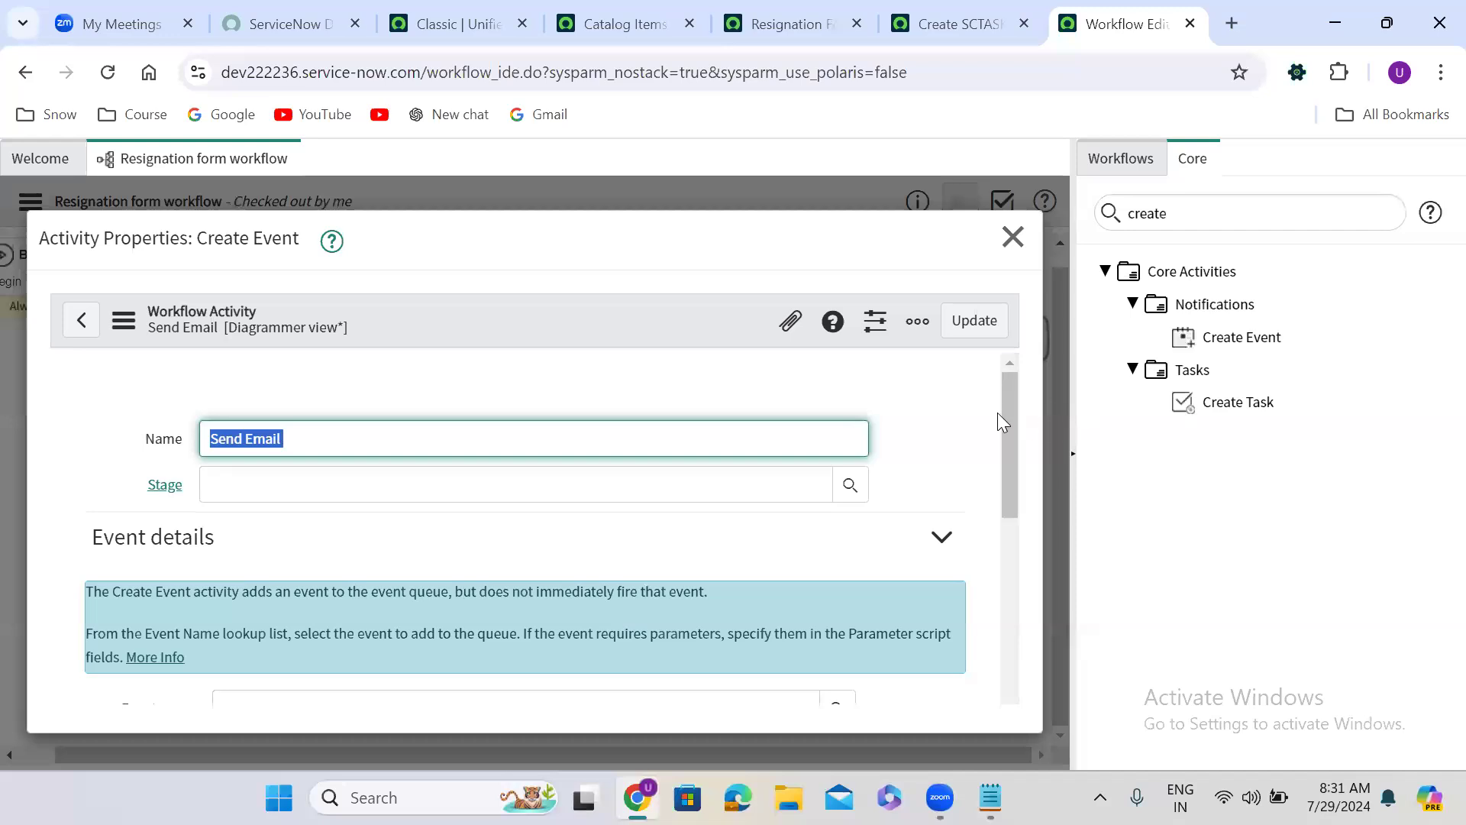
drag(1007, 430, 1013, 555)
drag(400, 449, 674, 446)
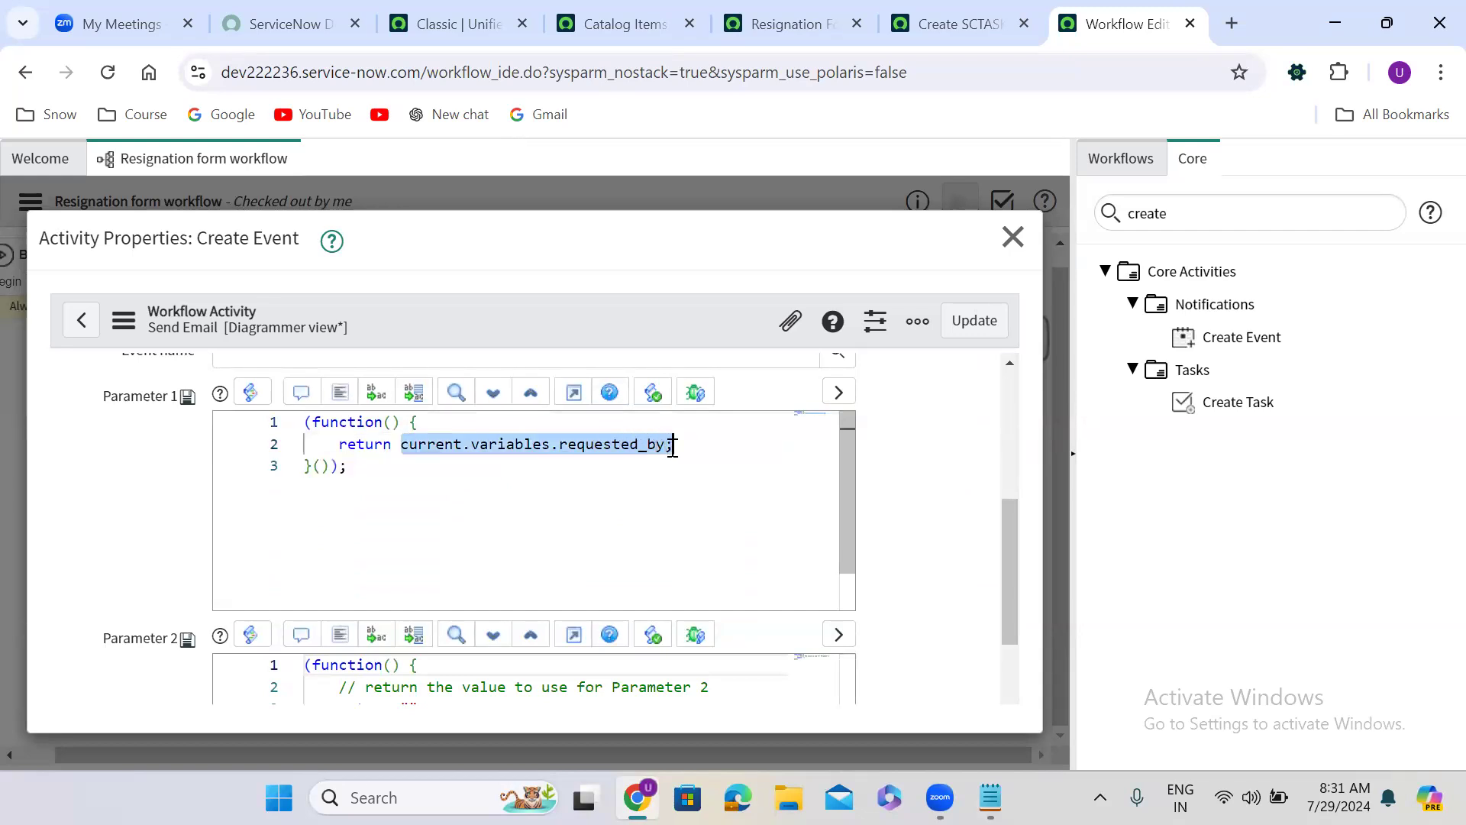
click(484, 426)
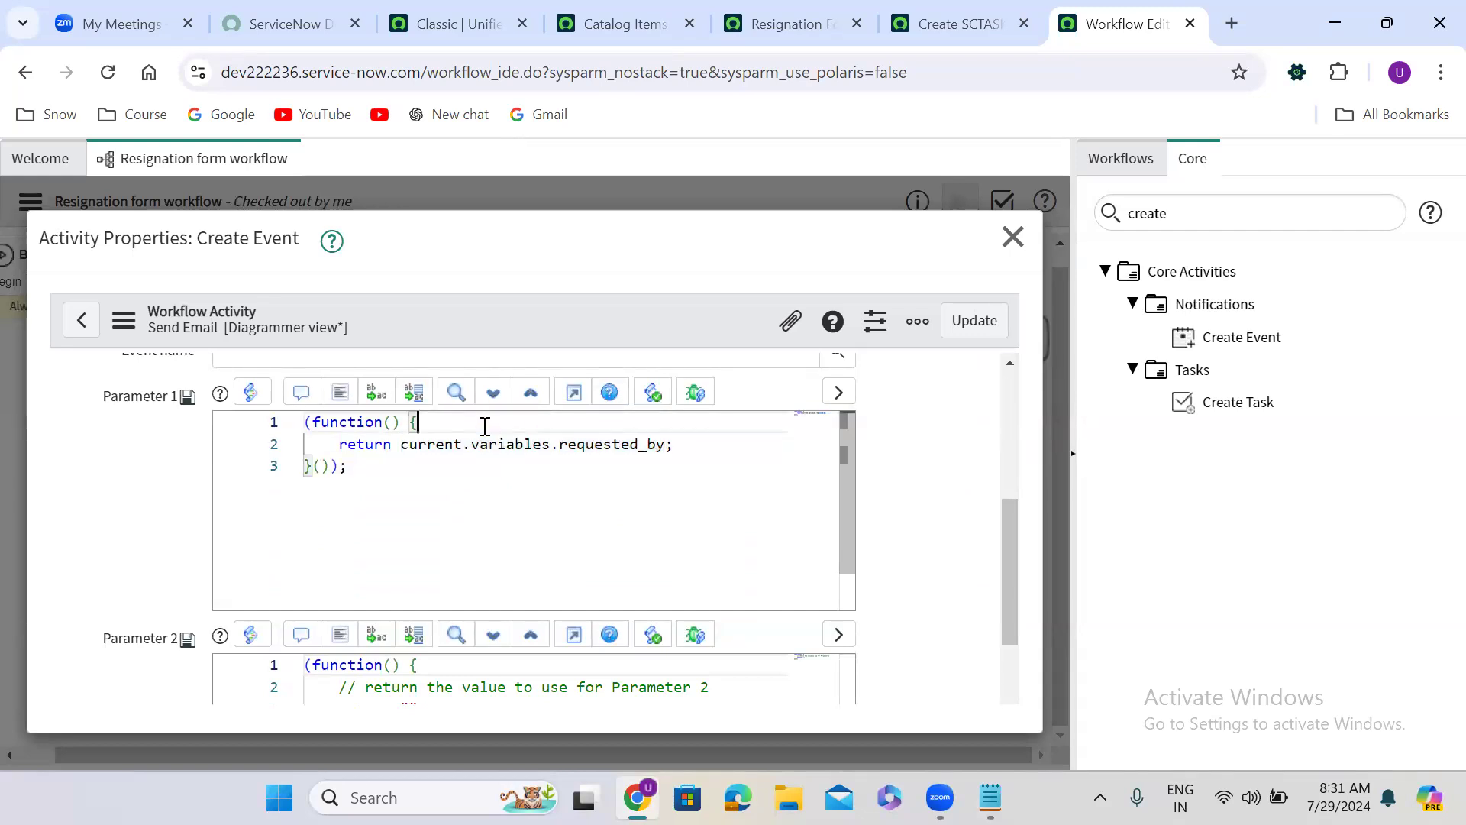
key(Return)
key(Return)
key(Return)
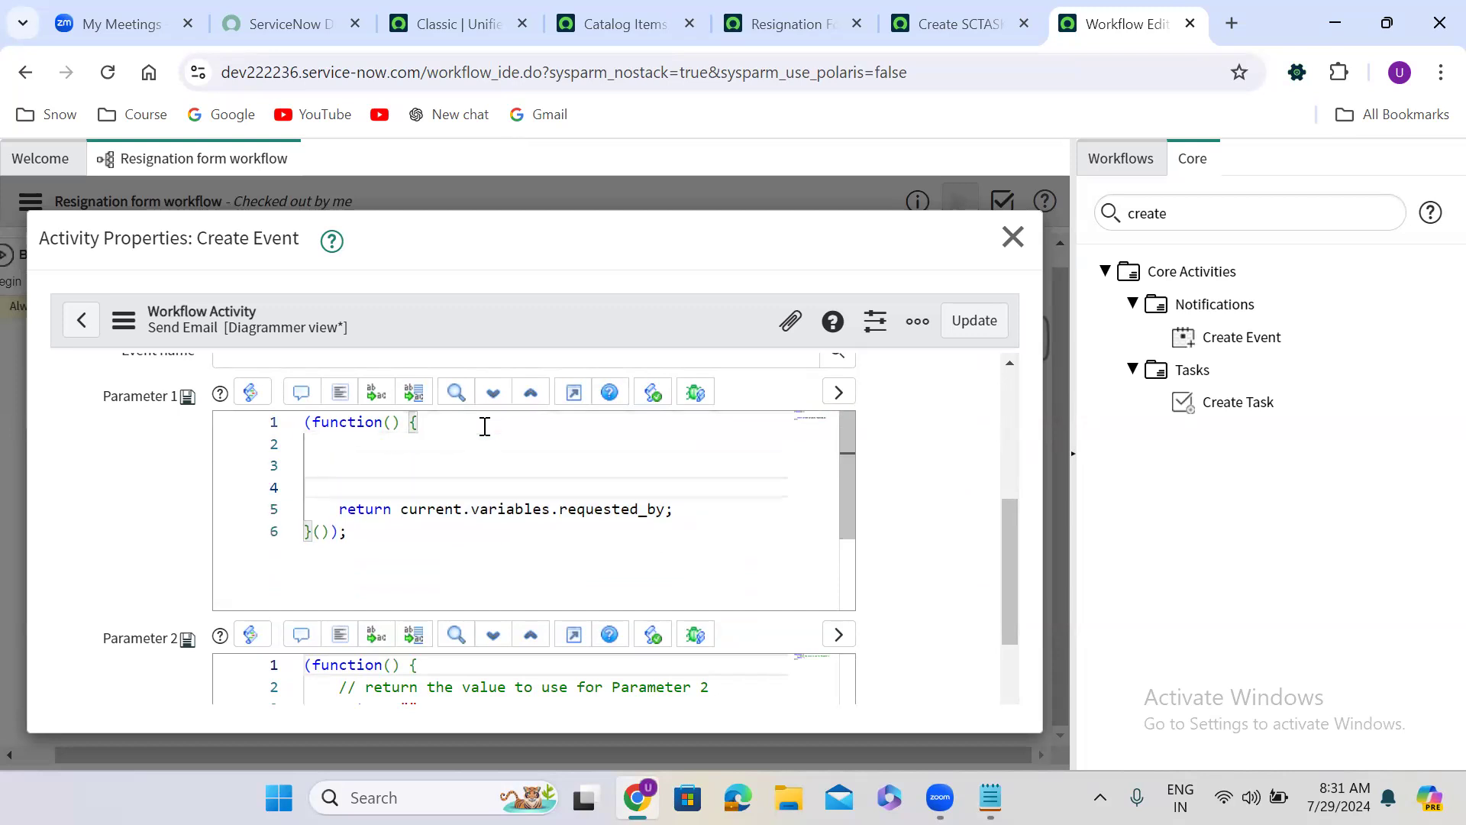
drag(400, 510, 665, 510)
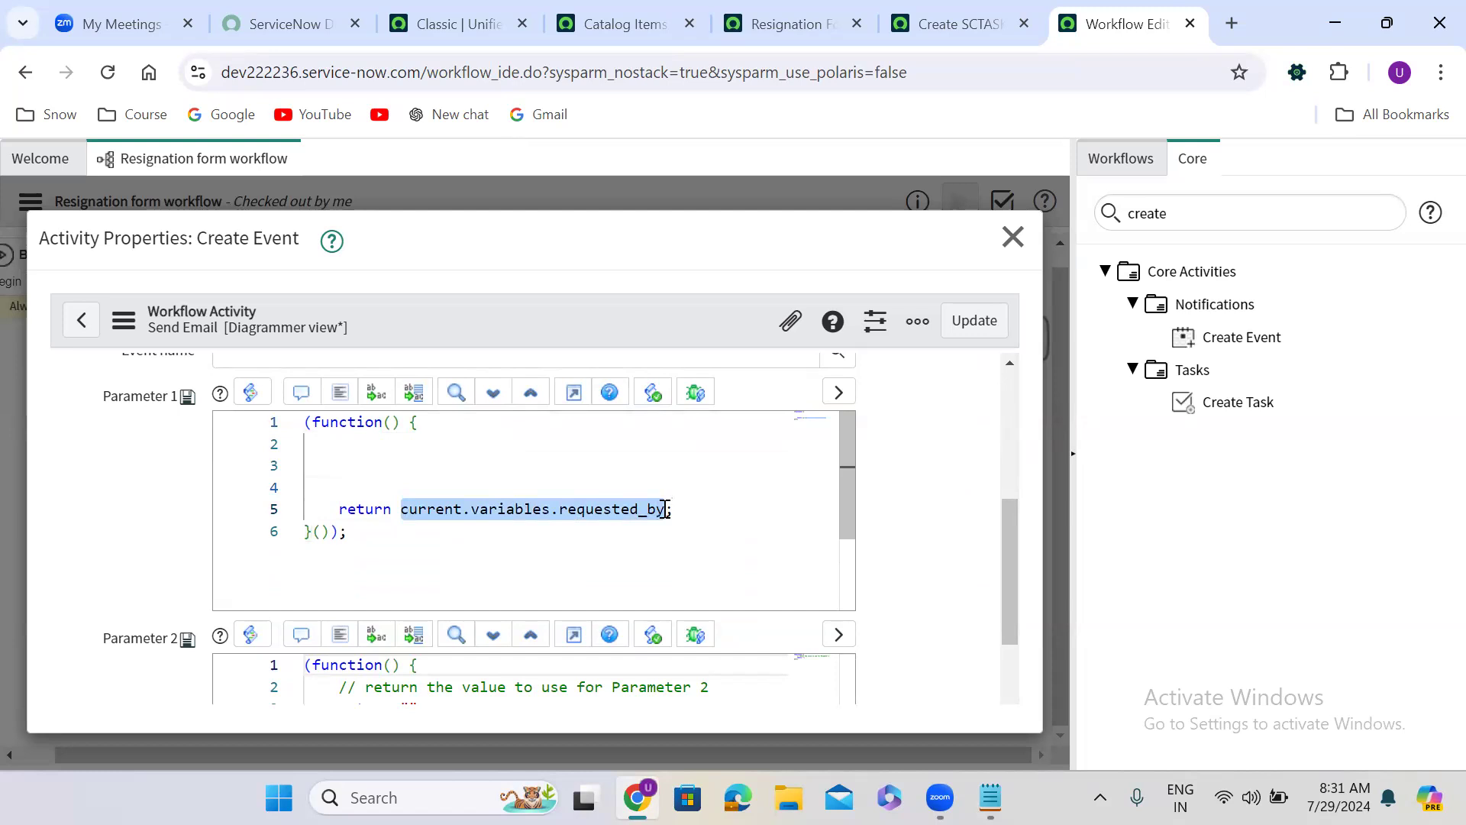
Examine the activity's Parameter 2 script and close the properties without updating them.
drag(1008, 537, 1008, 618)
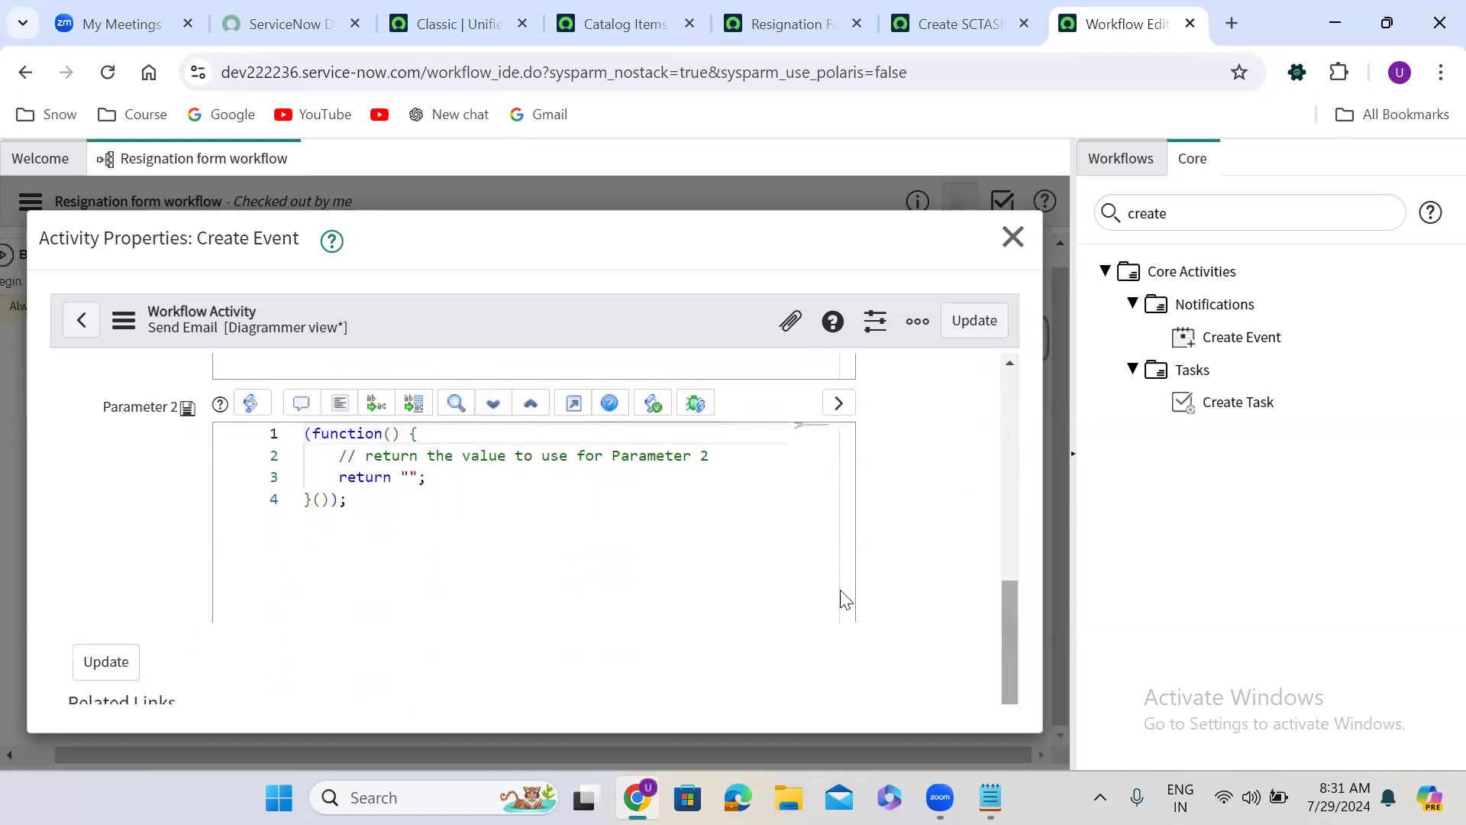
drag(334, 457, 741, 456)
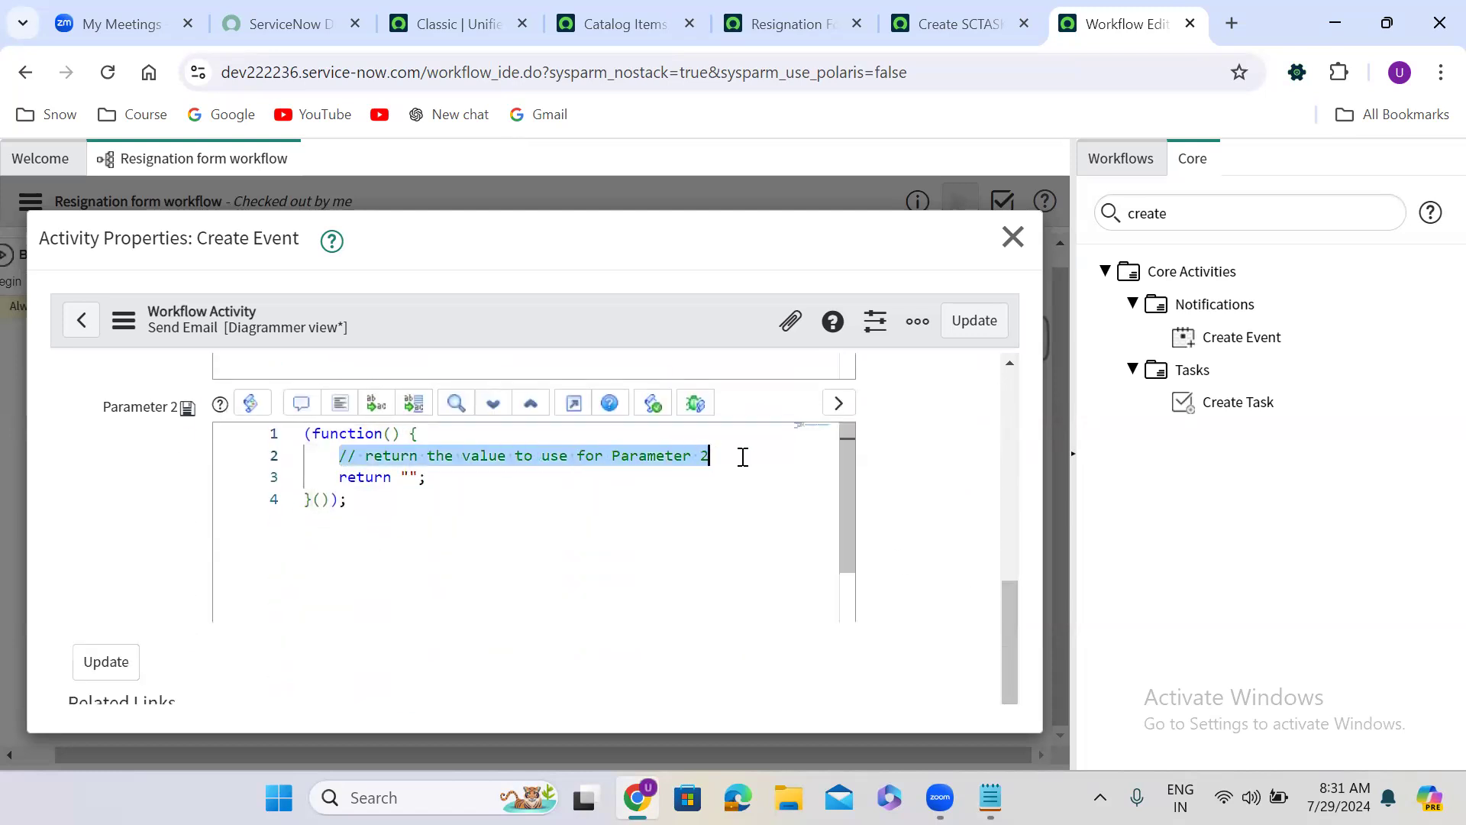
click(402, 477)
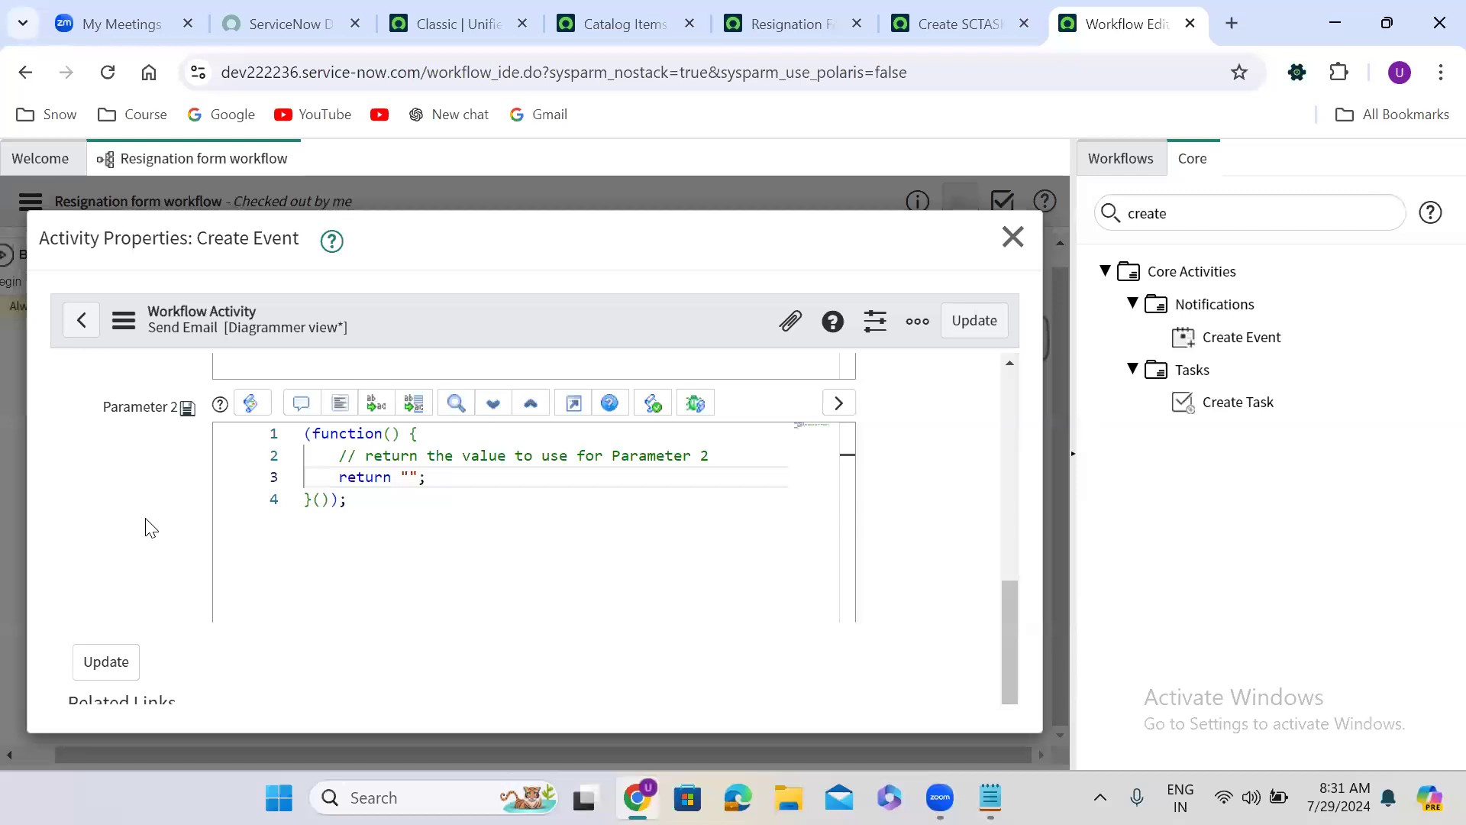
click(1013, 236)
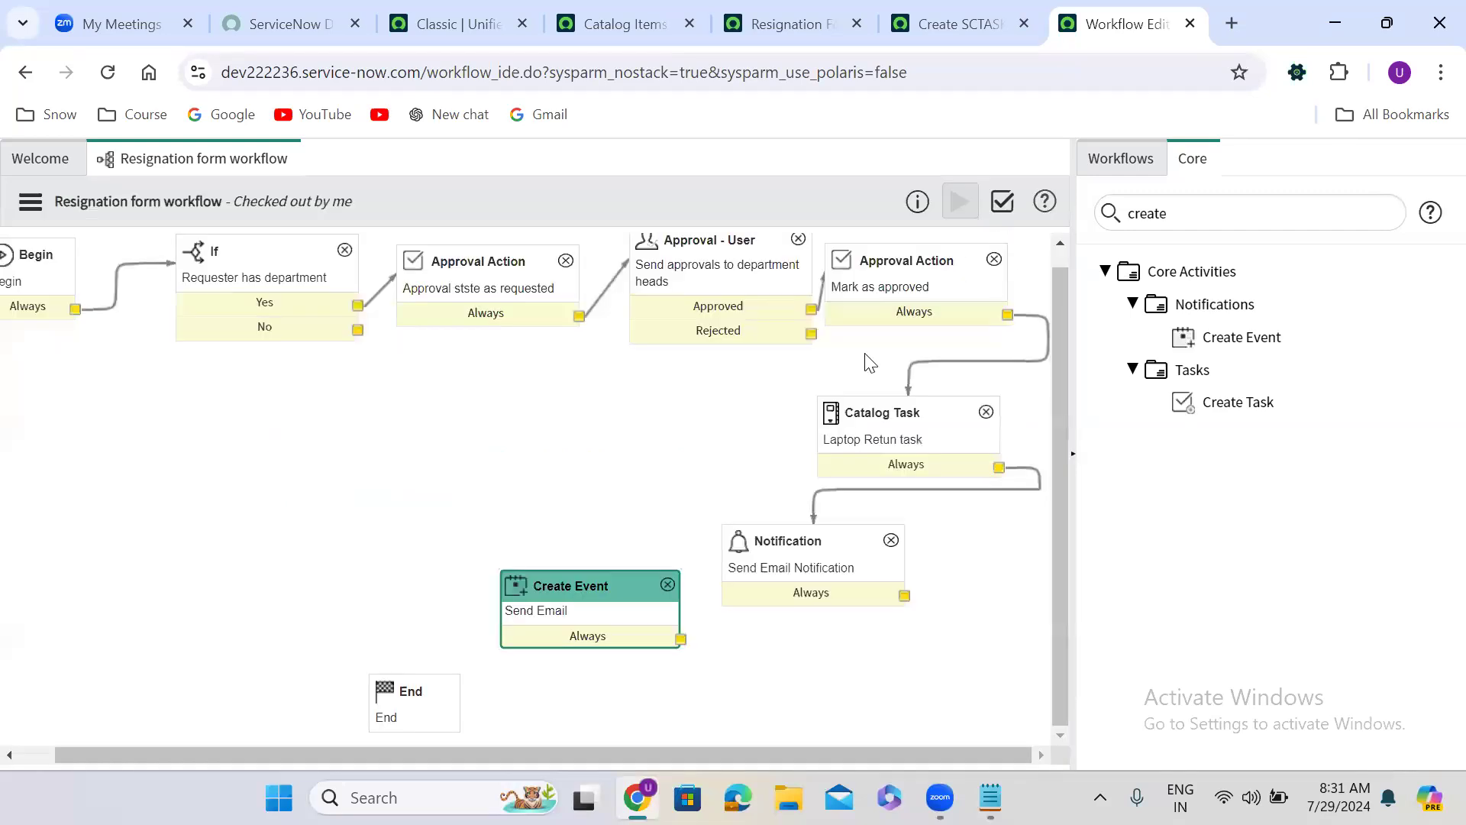
Move the Send Email Create Event activity directly below the Notification activity on the workflow canvas.
click(590, 600)
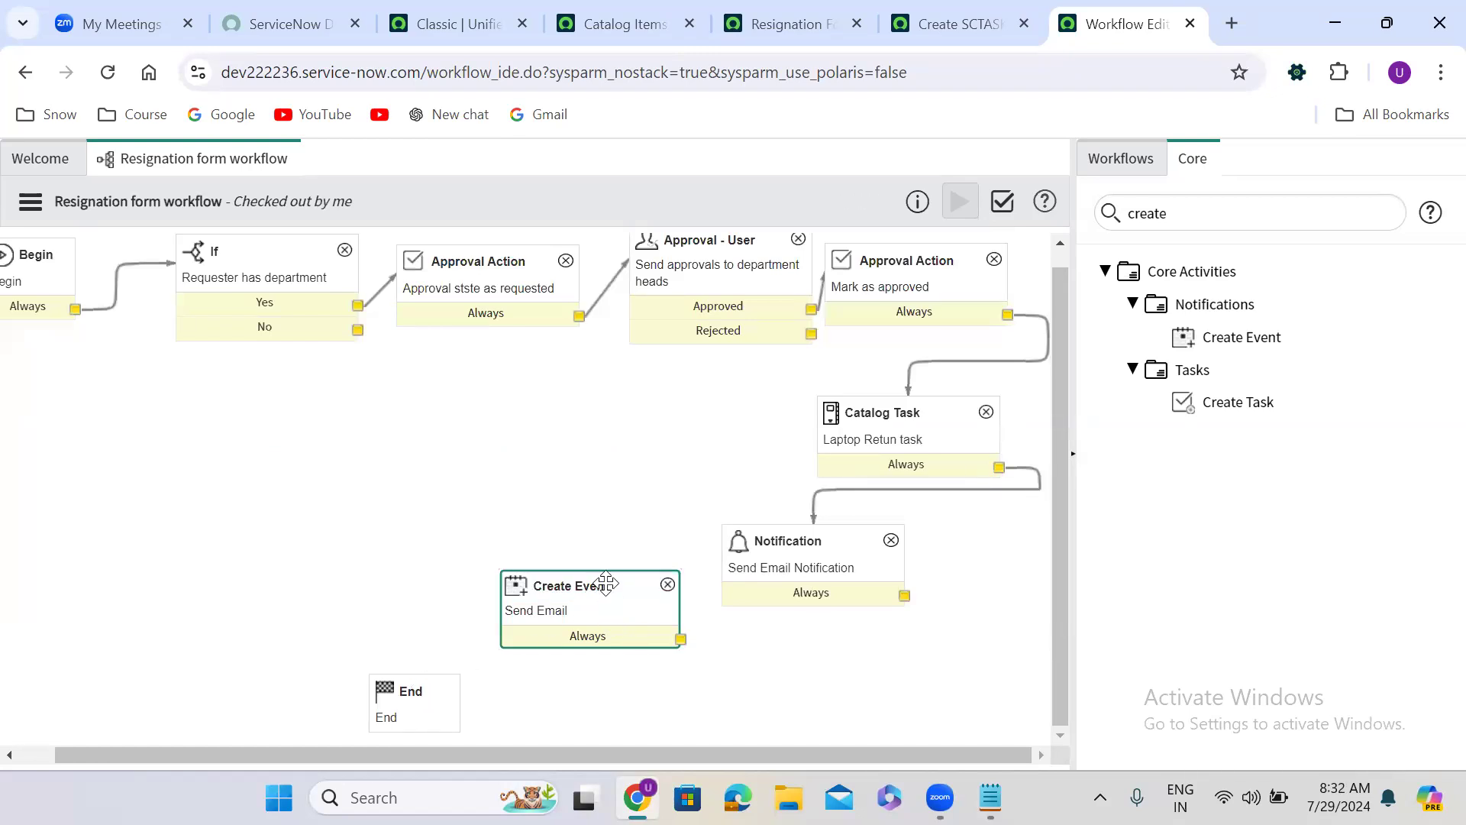
drag(632, 597, 854, 644)
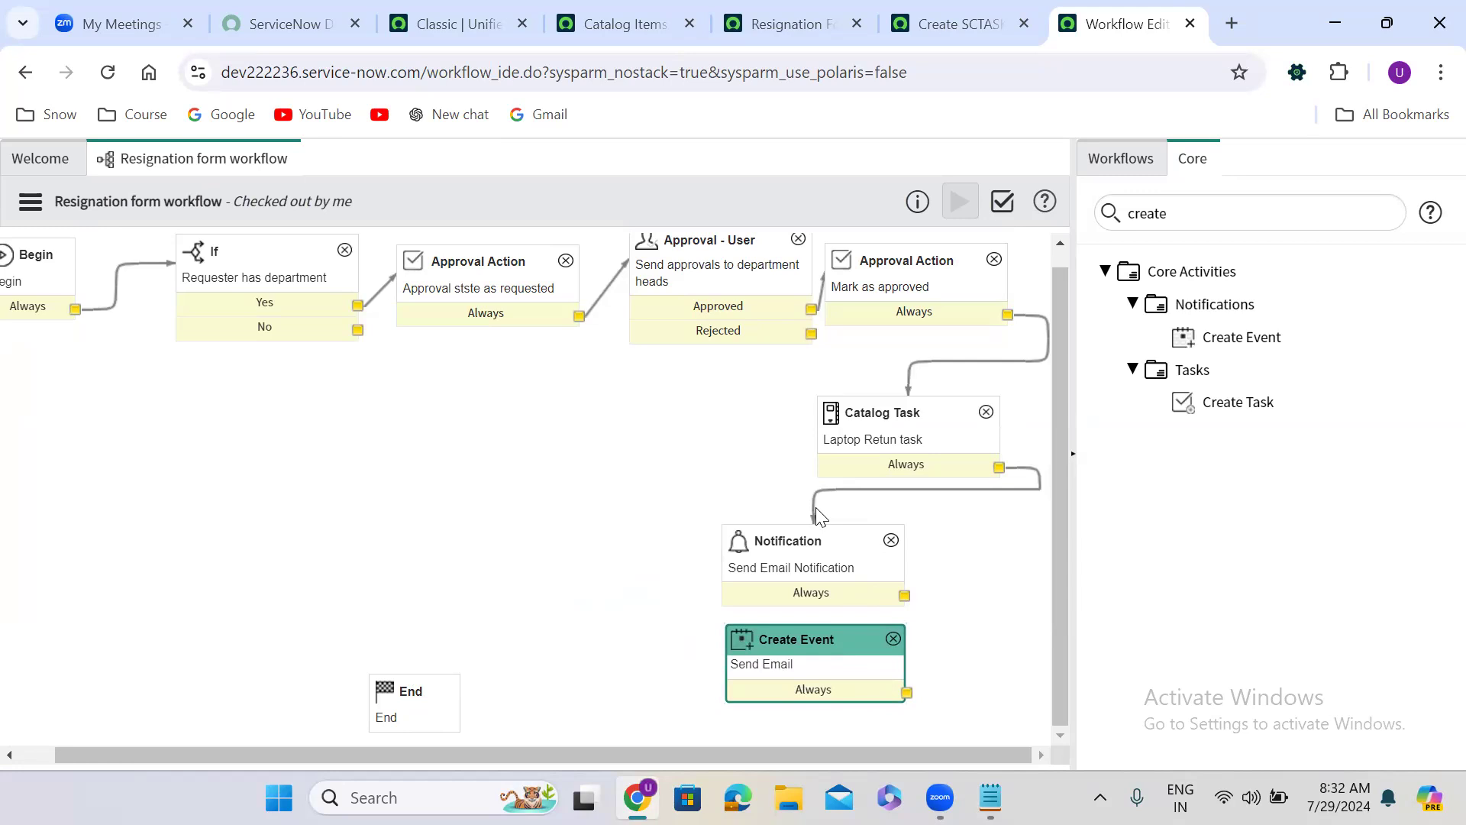
Filter the core activities for "run" and add a Run Script activity named "Send Email Notification" to the workflow.
double_click(1151, 216)
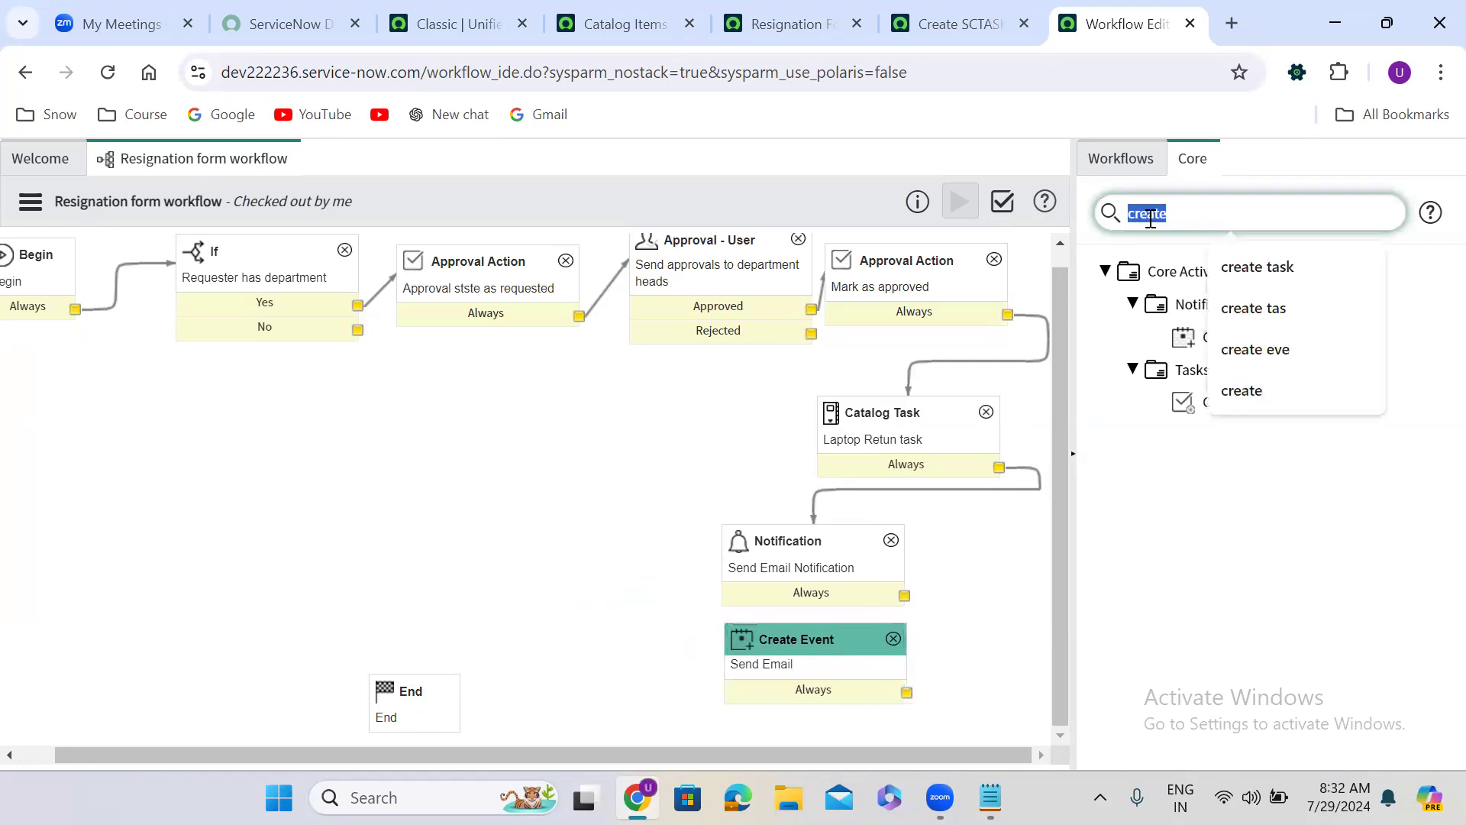
text(run script)
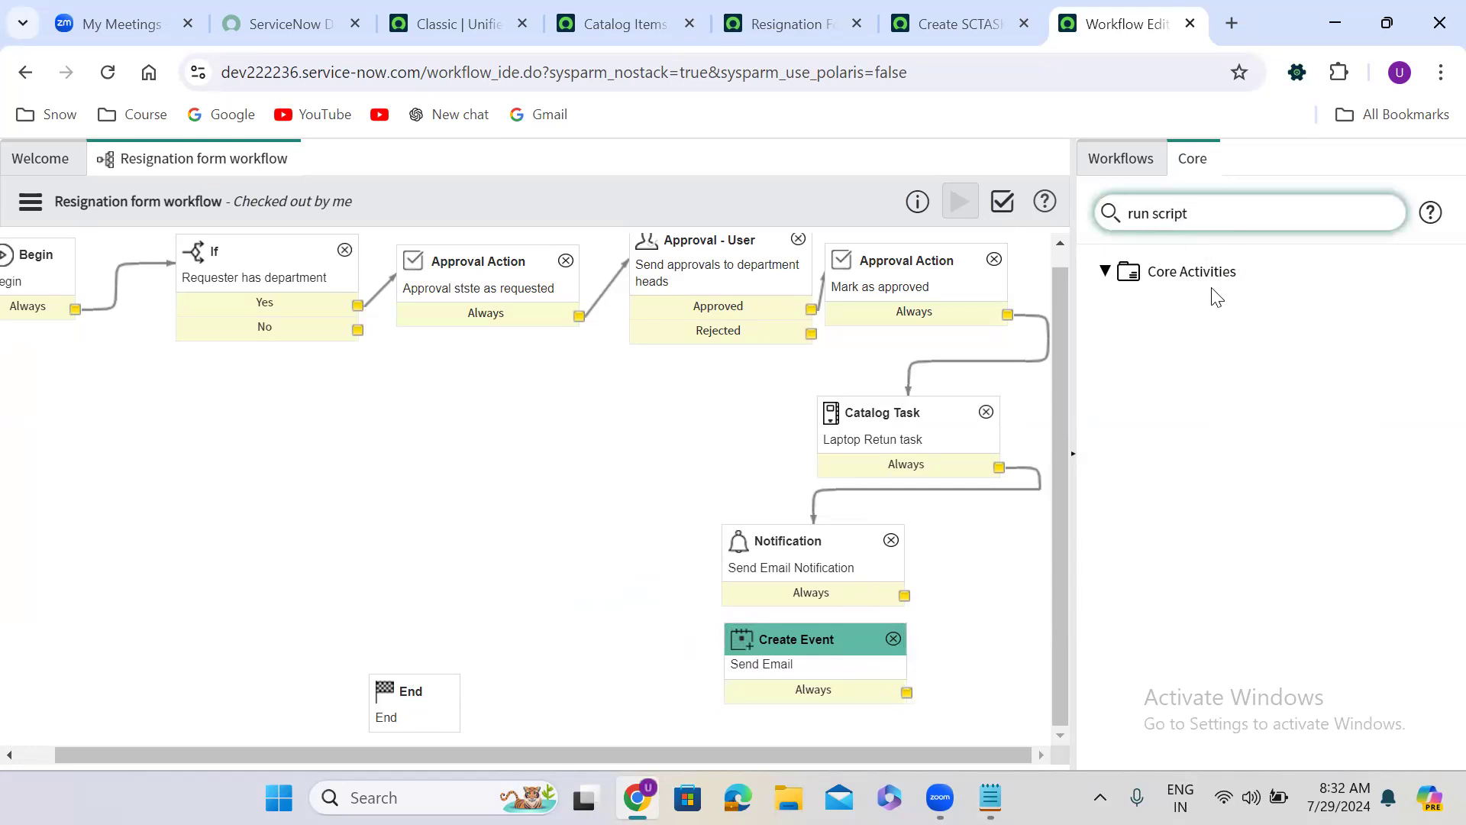
click(1106, 272)
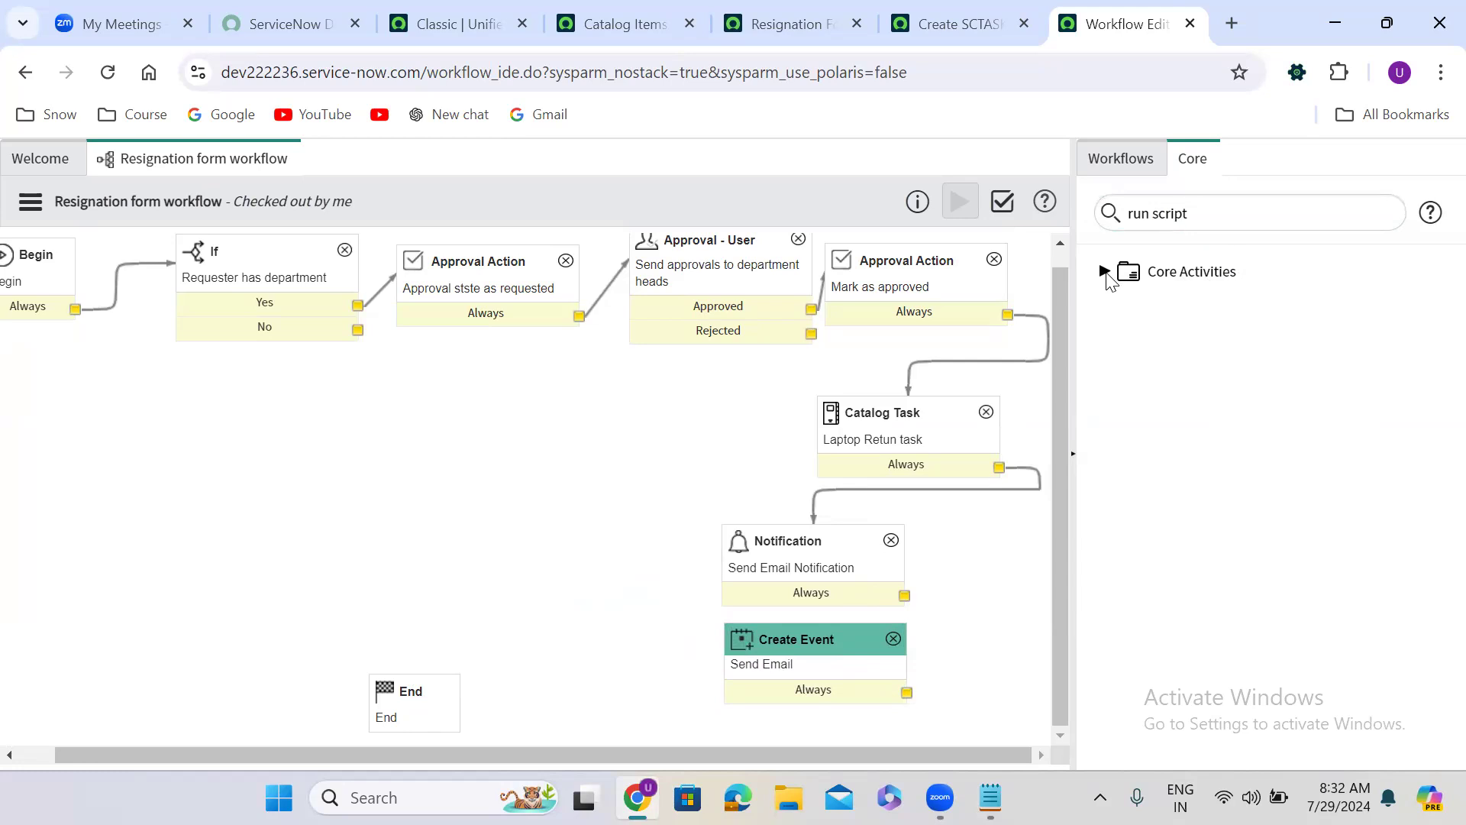
click(1106, 273)
double_click(1165, 216)
key(BackSpace)
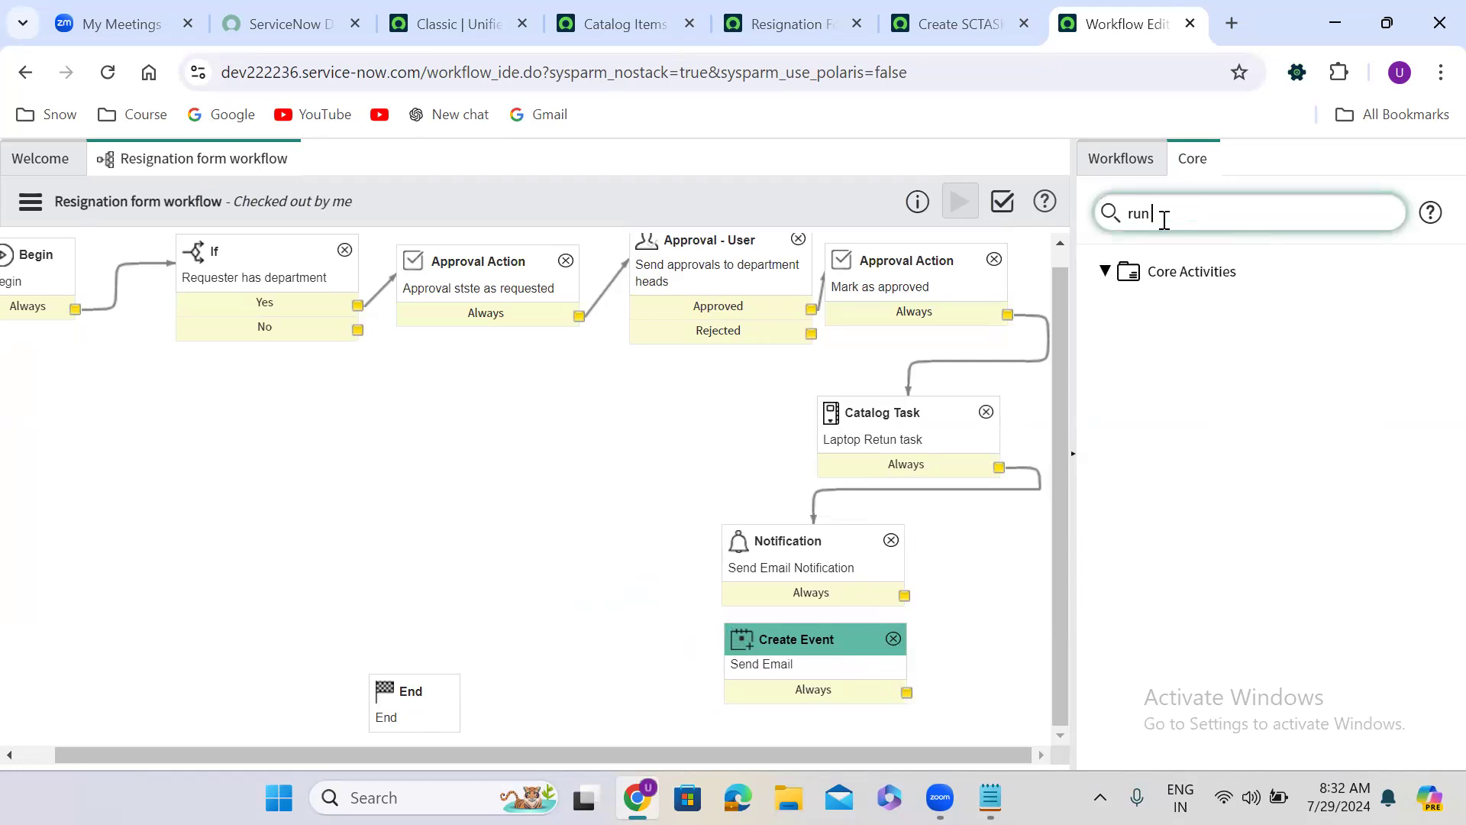
click(1135, 305)
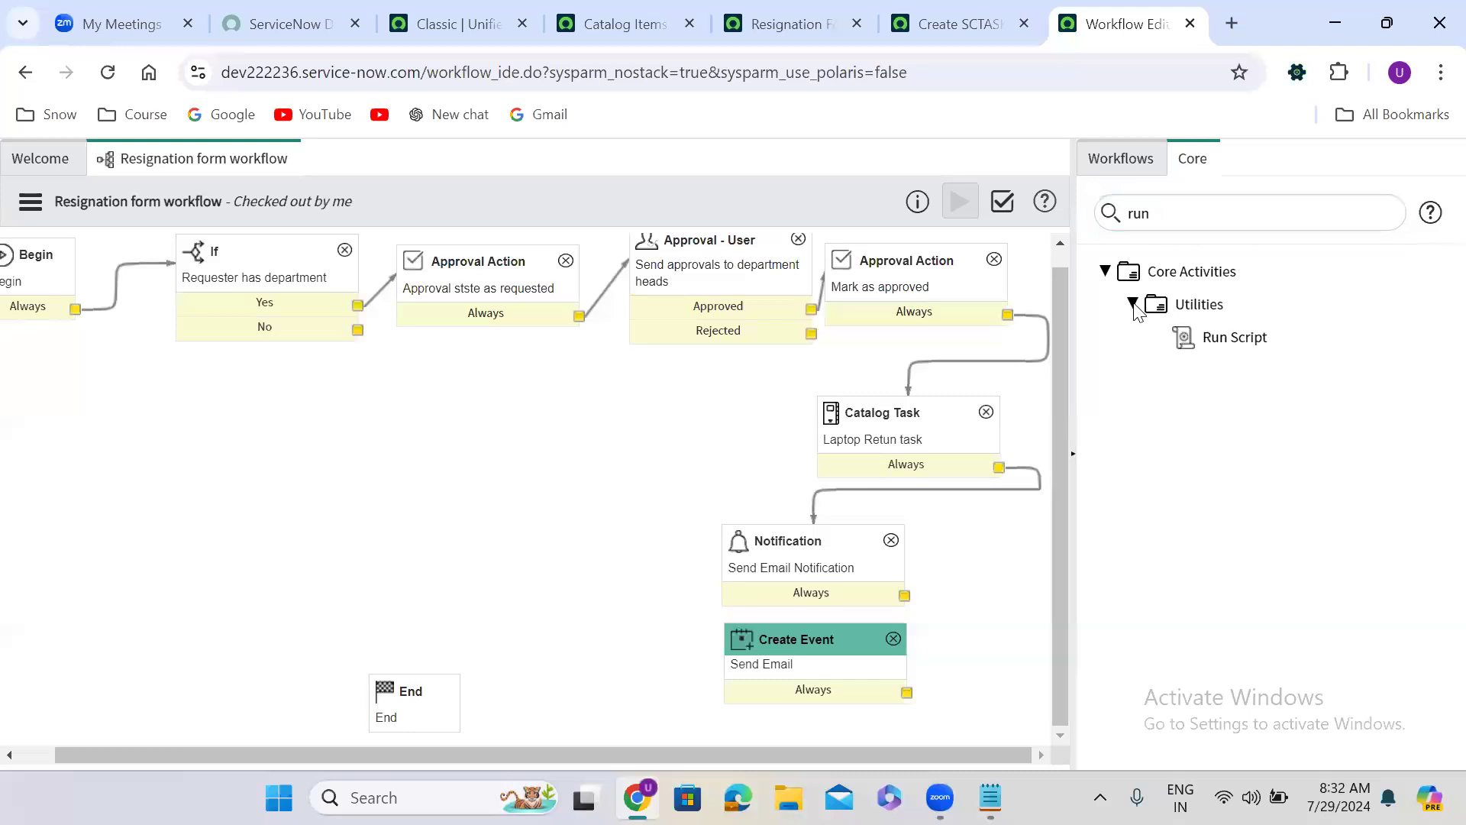
drag(1252, 335, 591, 493)
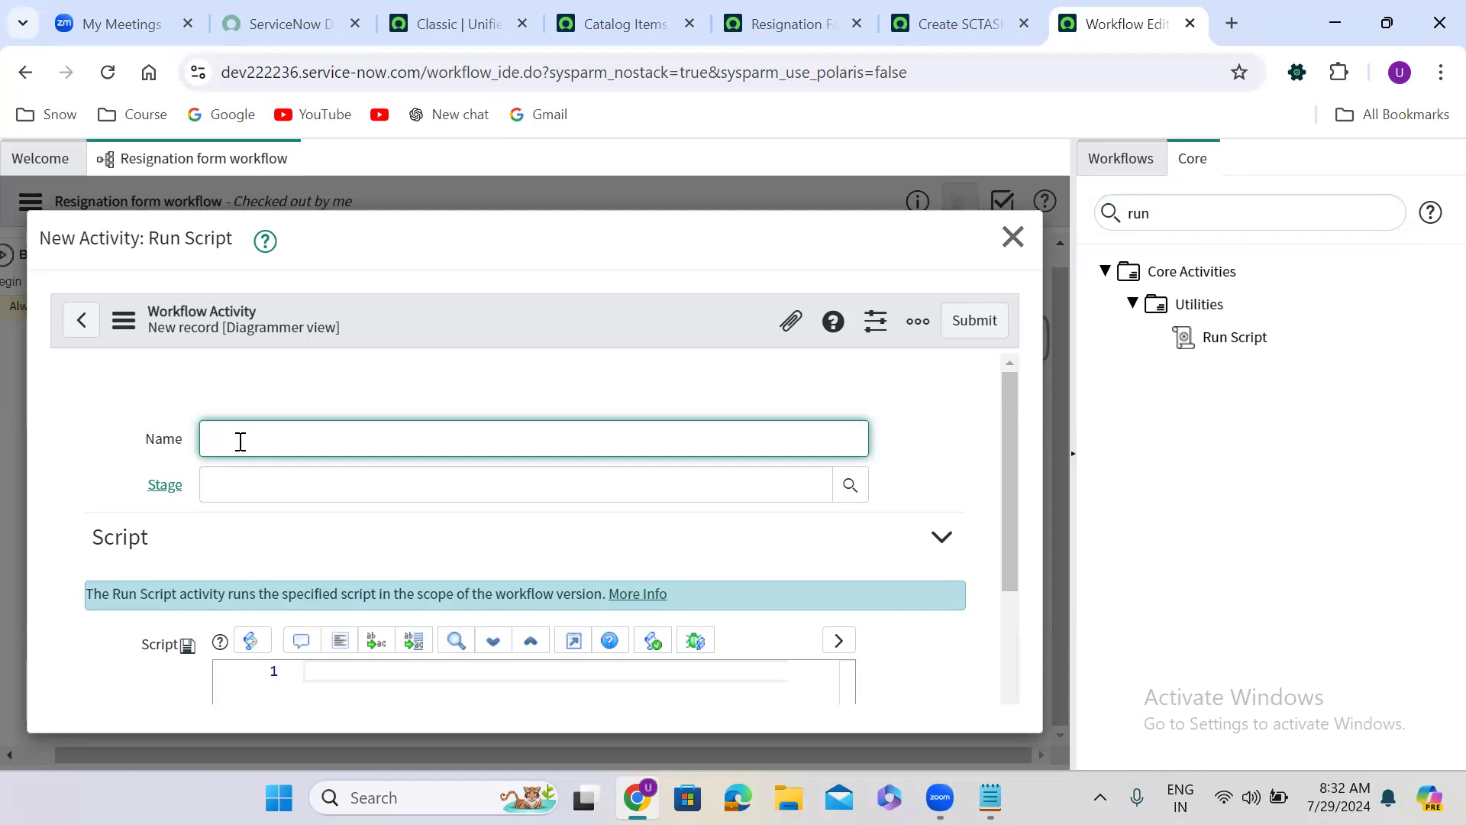
text(Send Email Notification)
click(578, 550)
Write the Run Script activity's script as gs.eventQueue('event_name', current, '', '');.
drag(1008, 420, 1004, 579)
click(364, 385)
text(gs.)
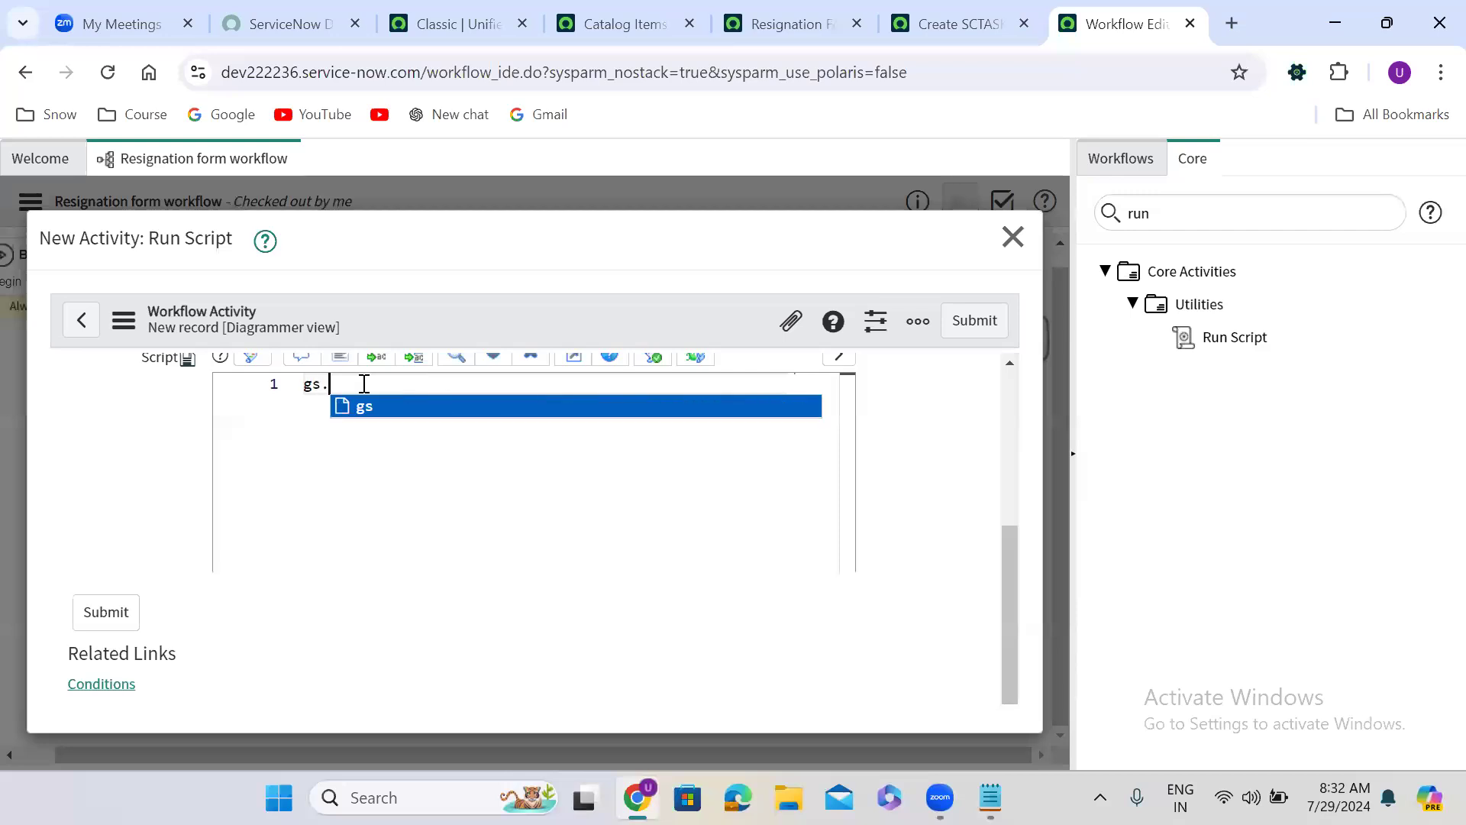
text(event)
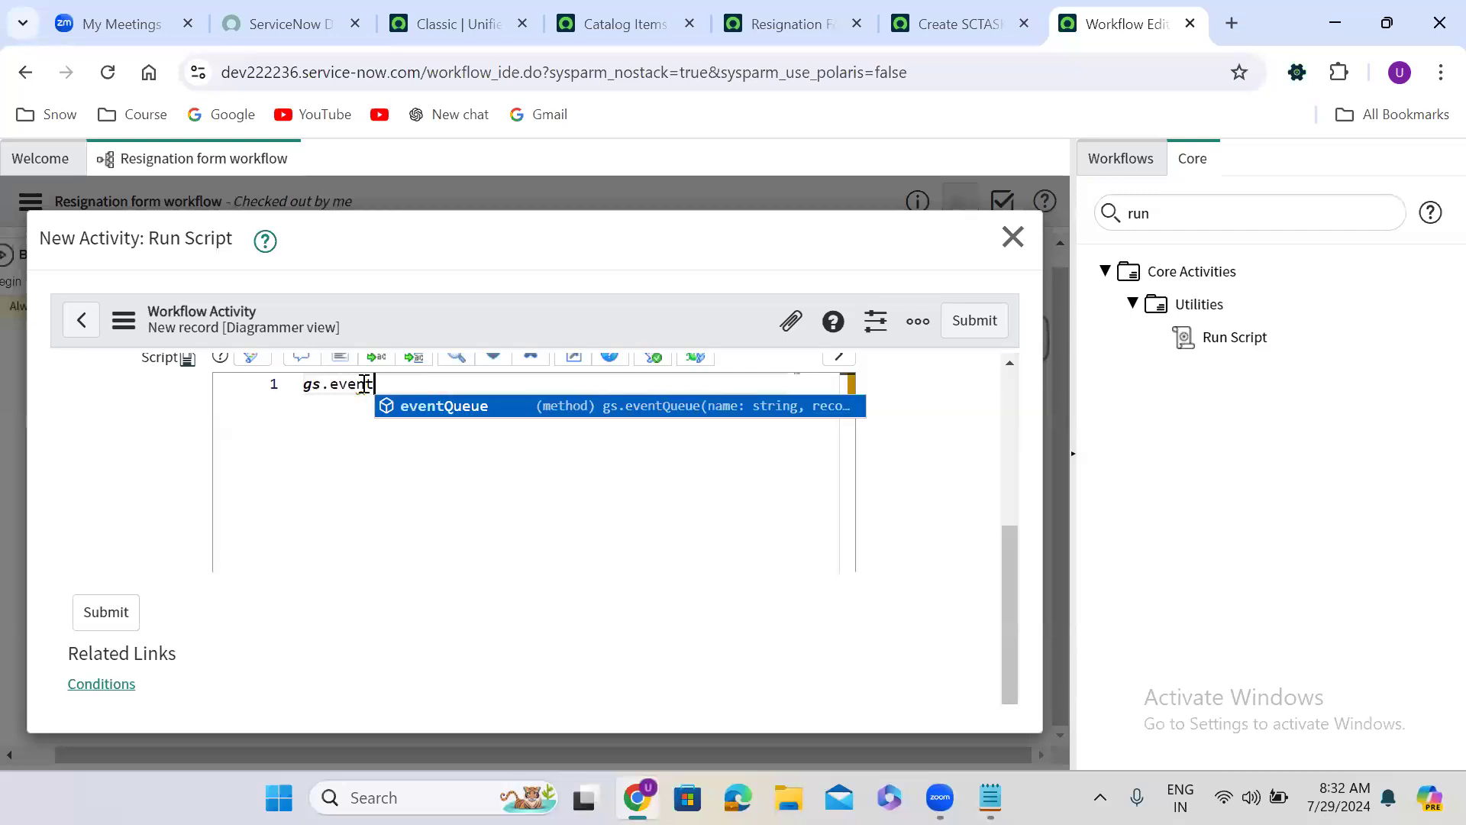
key(Return)
text(()
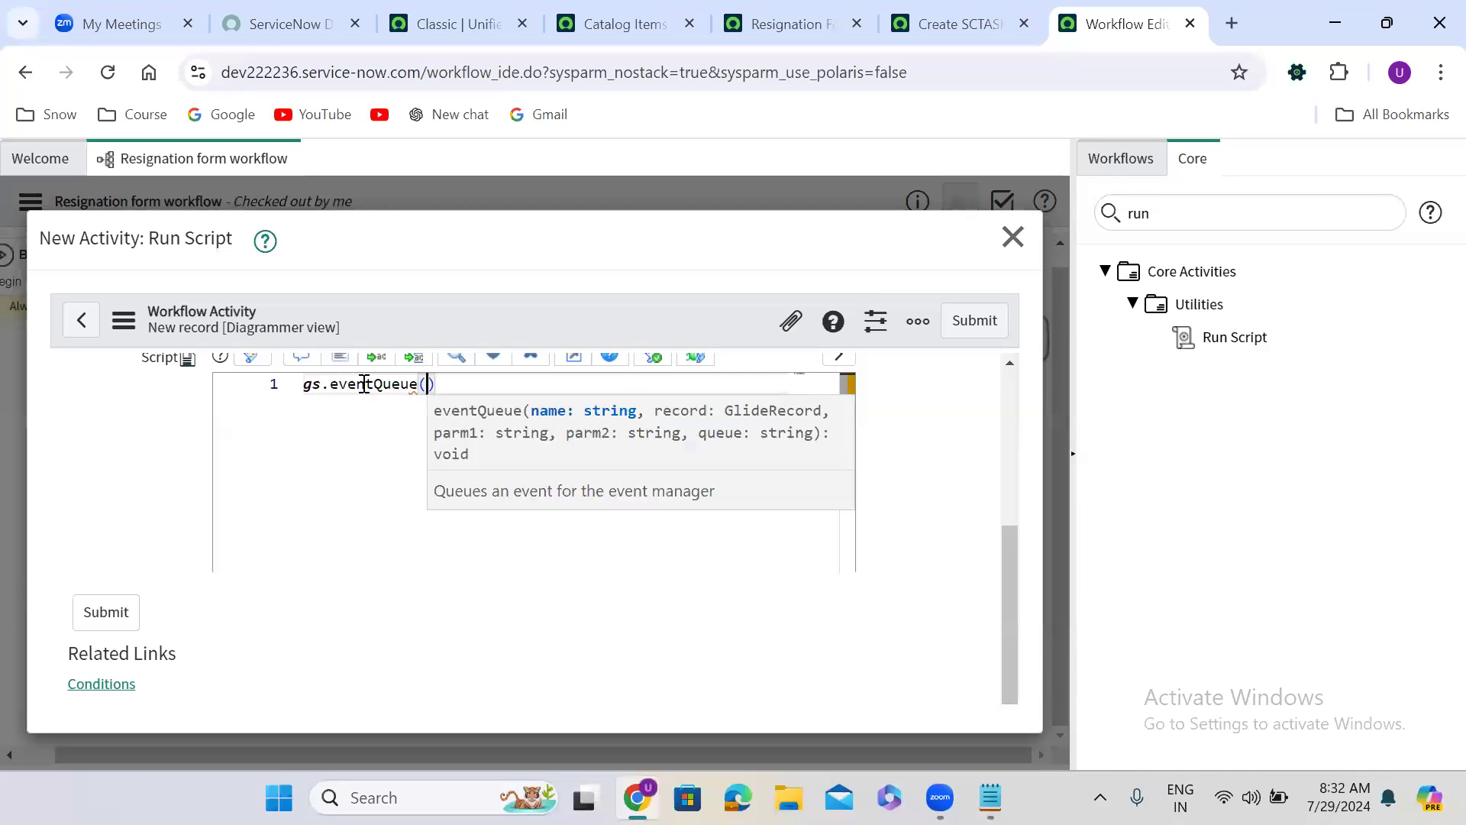
text('even)
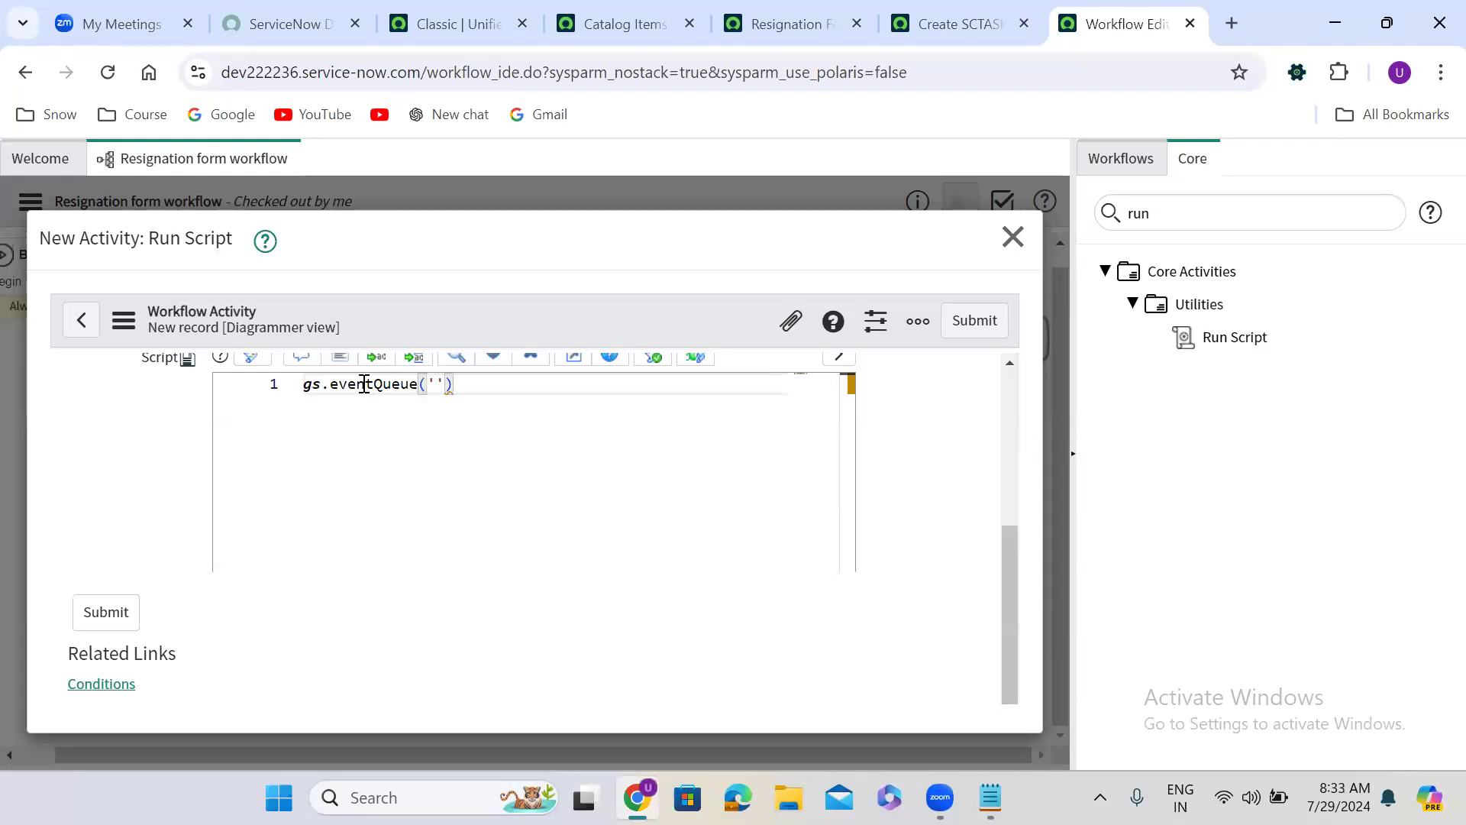
text(t_name', current)
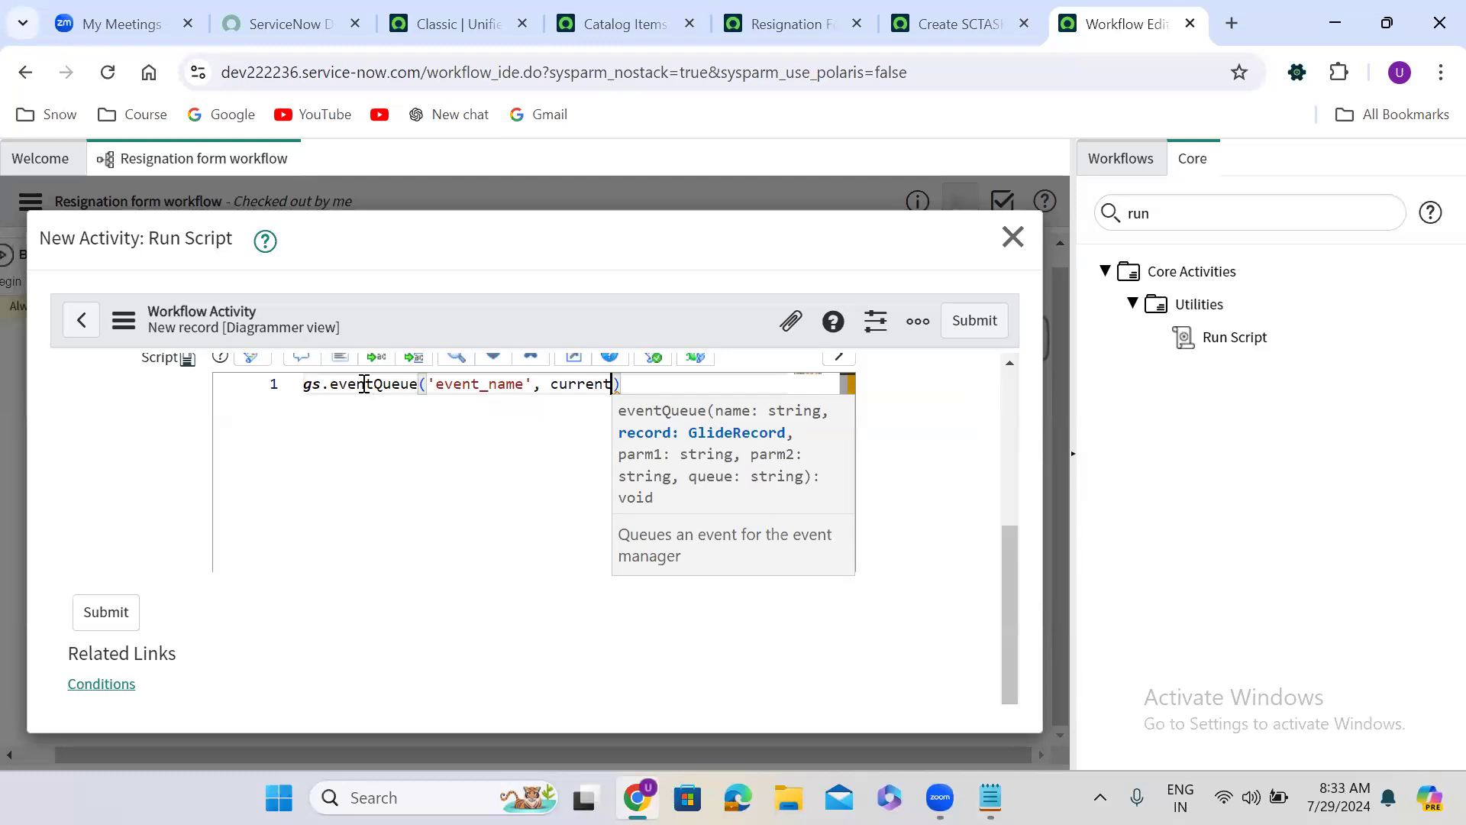
text(, ')
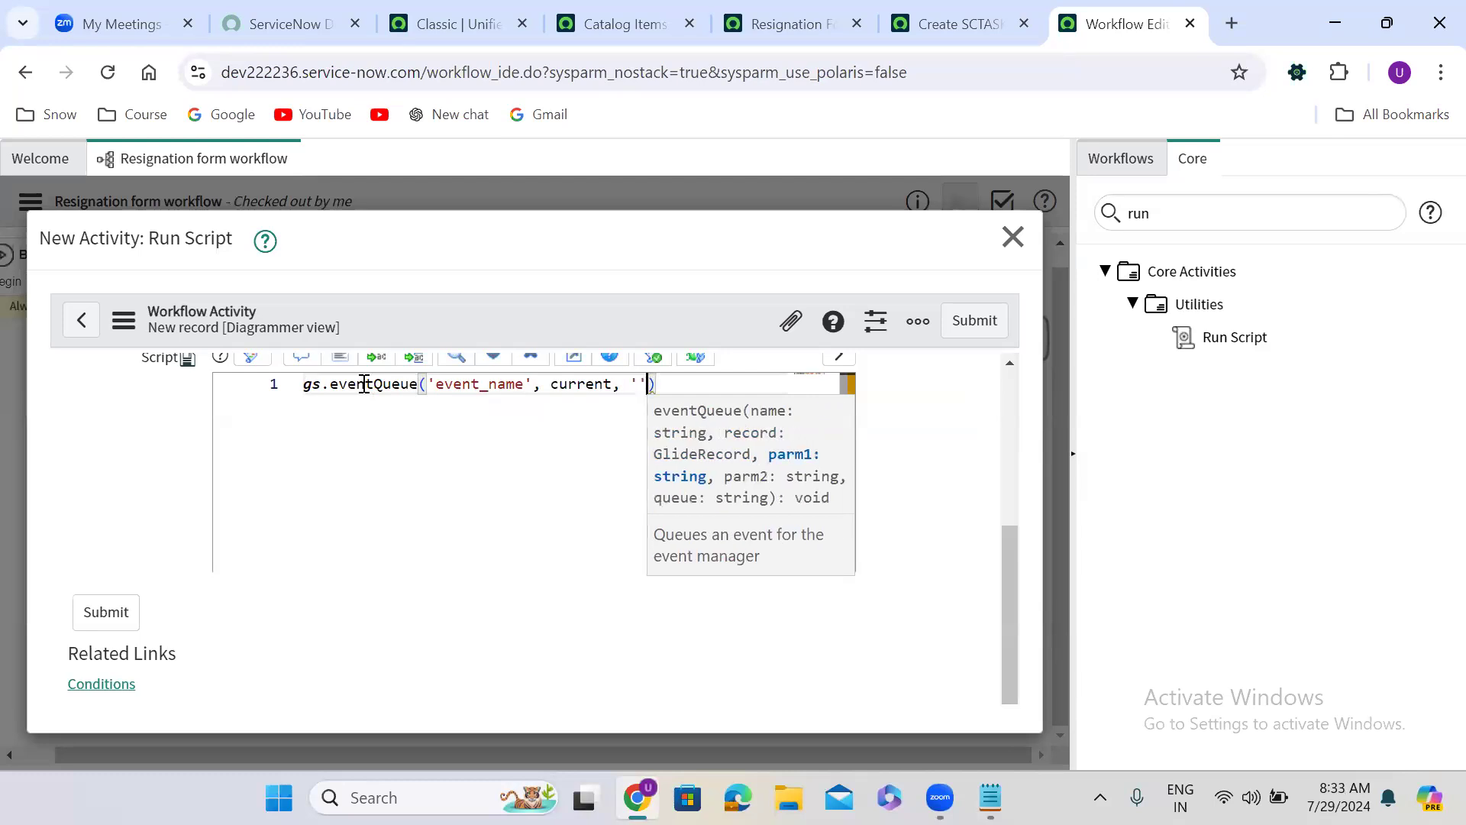
text(', '')
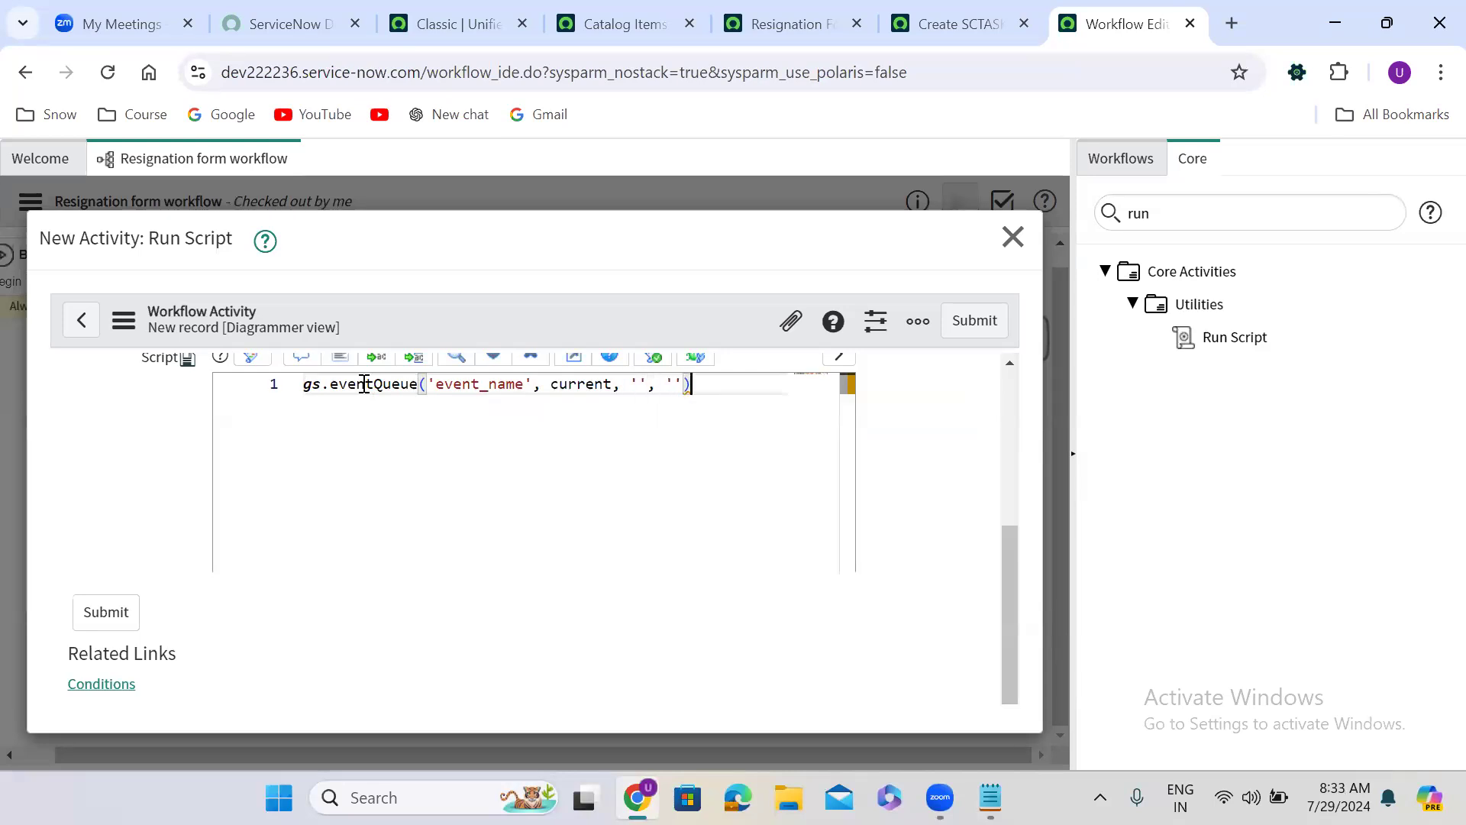
text();)
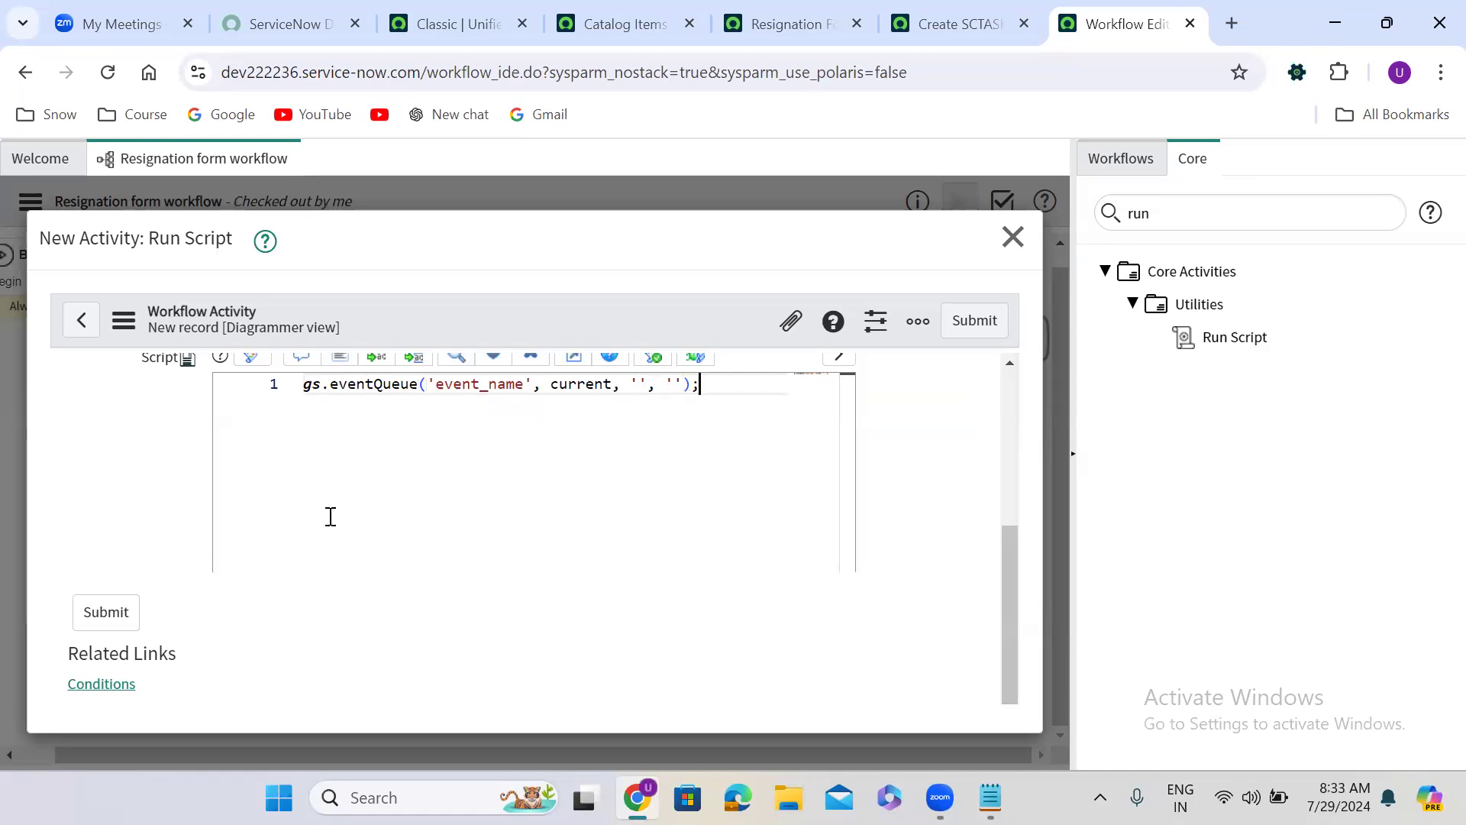
drag(1005, 675, 1026, 481)
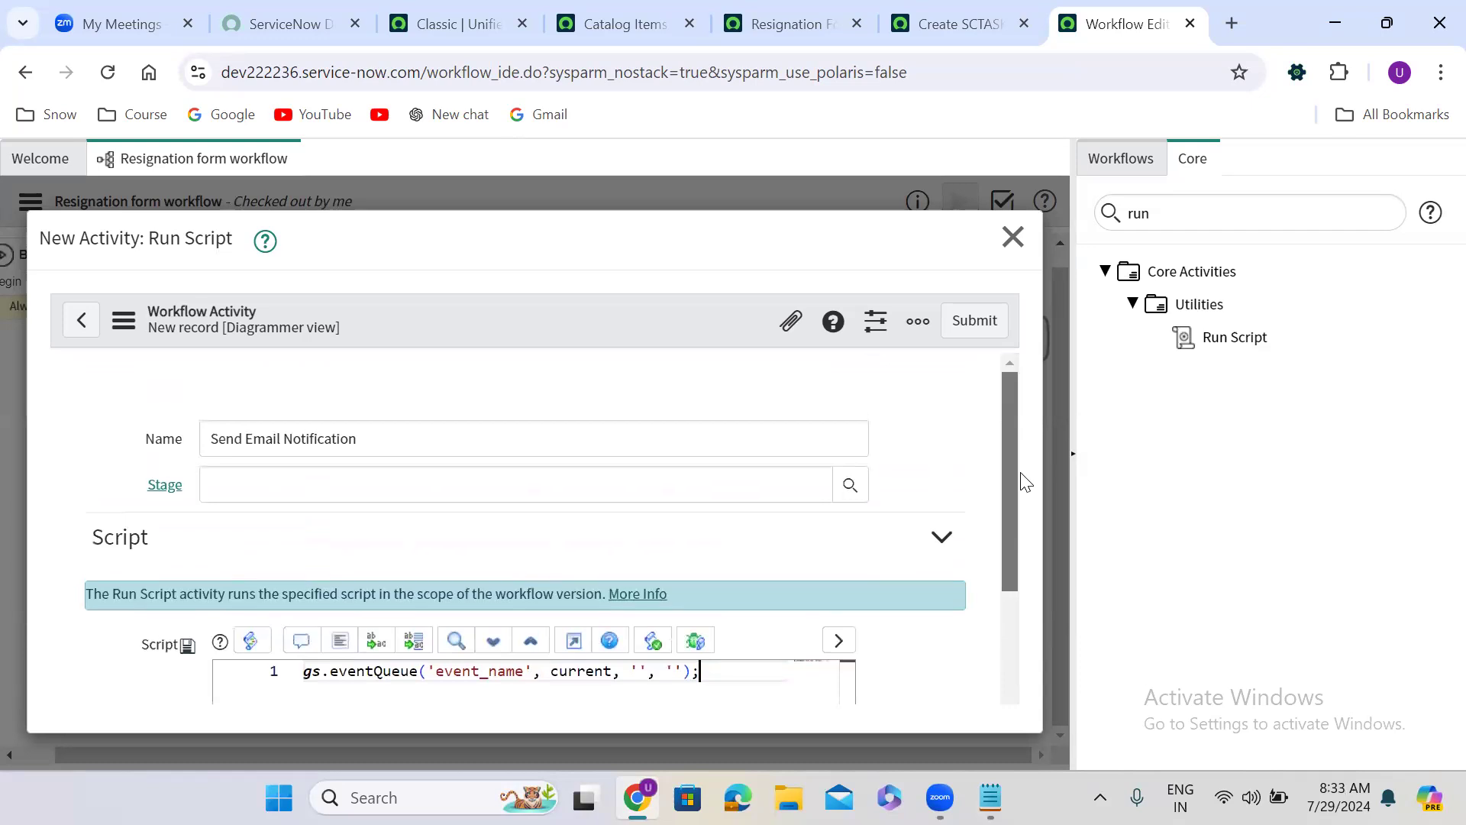
Submit the new Run Script activity named Send Email Notification to the workflow.
click(975, 322)
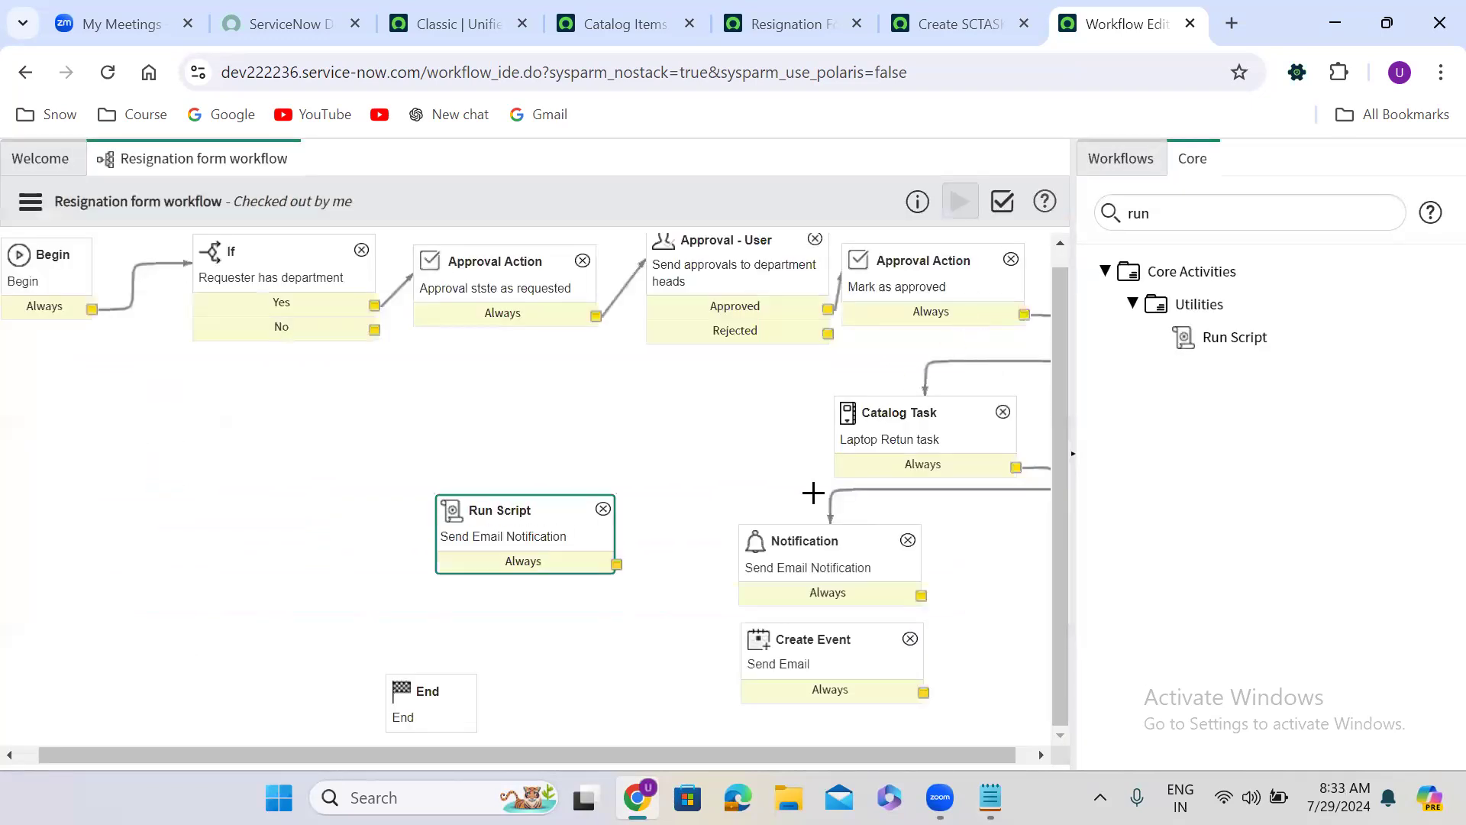
Examine the Run Script, Notification and Create Event activities as alternative ways to send the email.
click(842, 554)
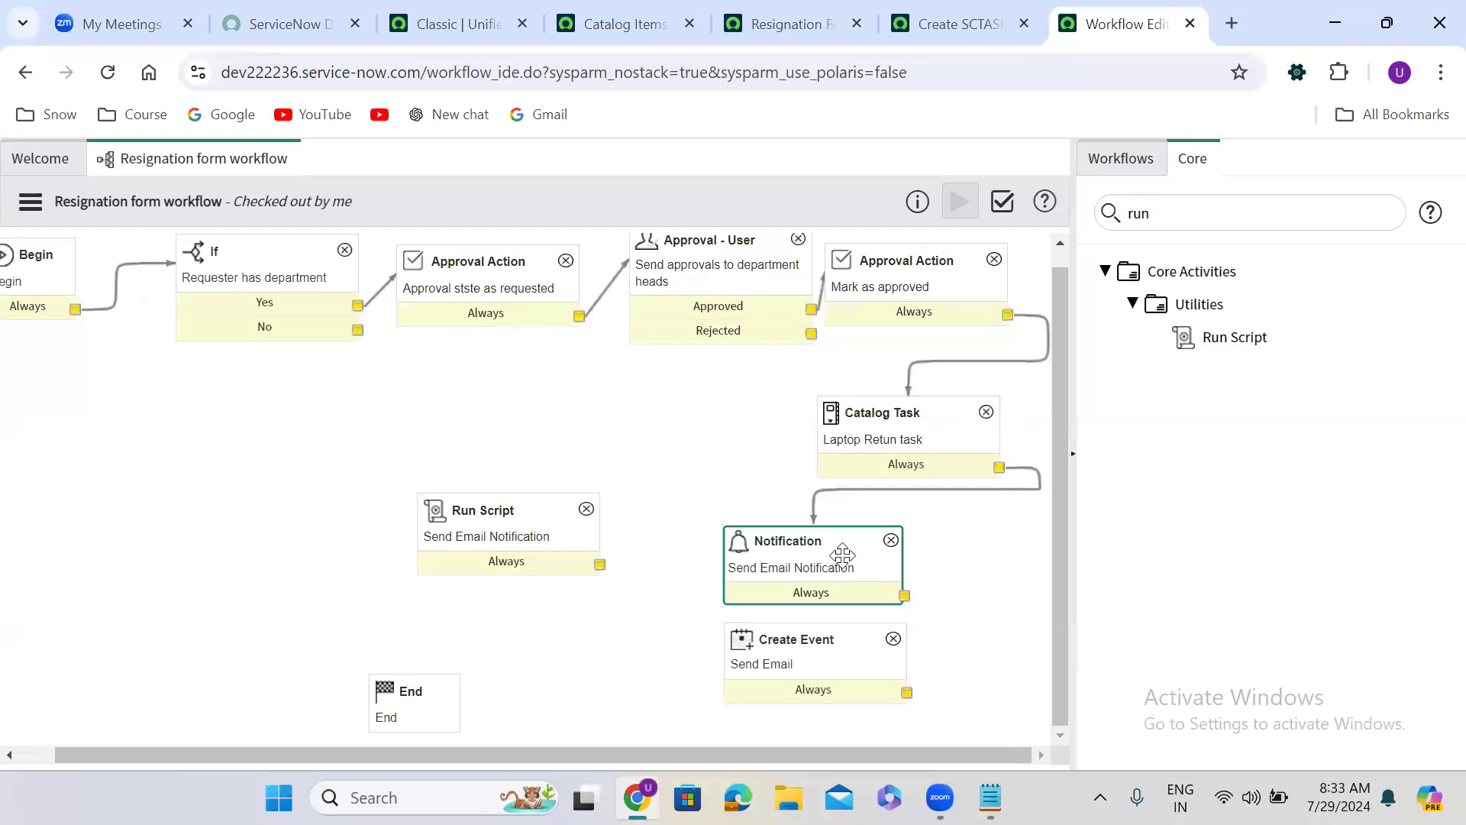
click(798, 637)
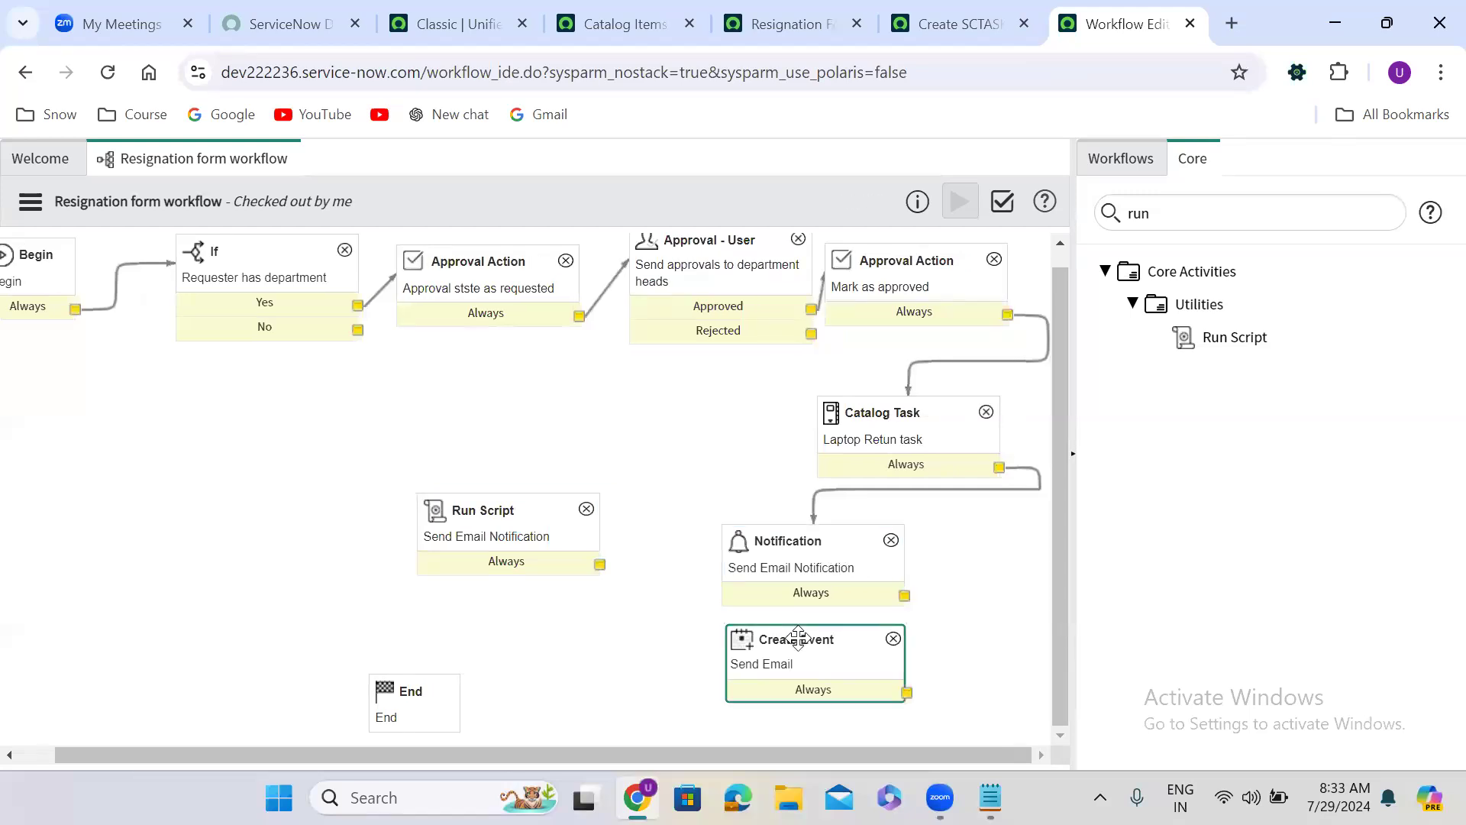
click(490, 510)
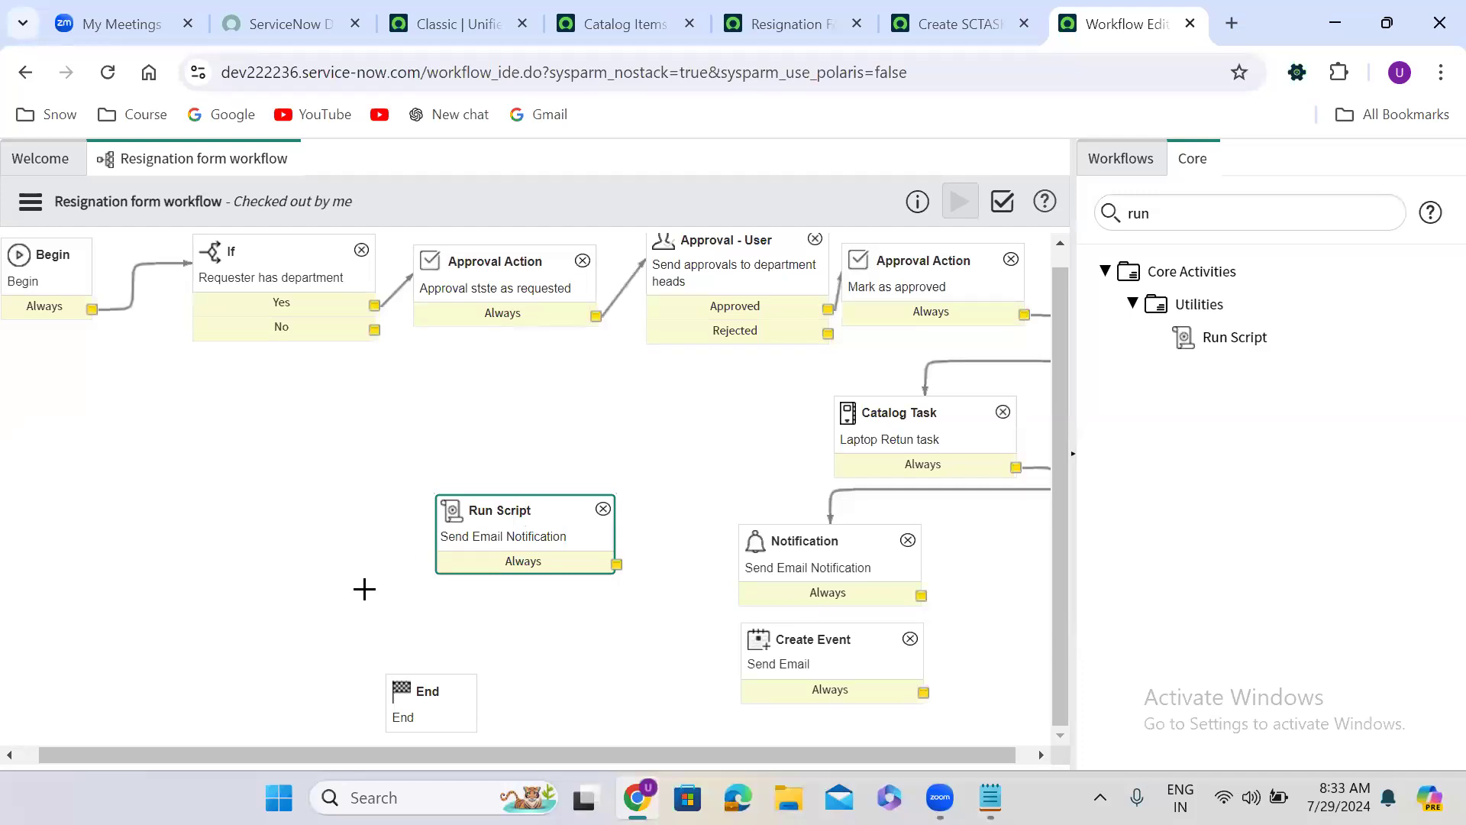
click(834, 549)
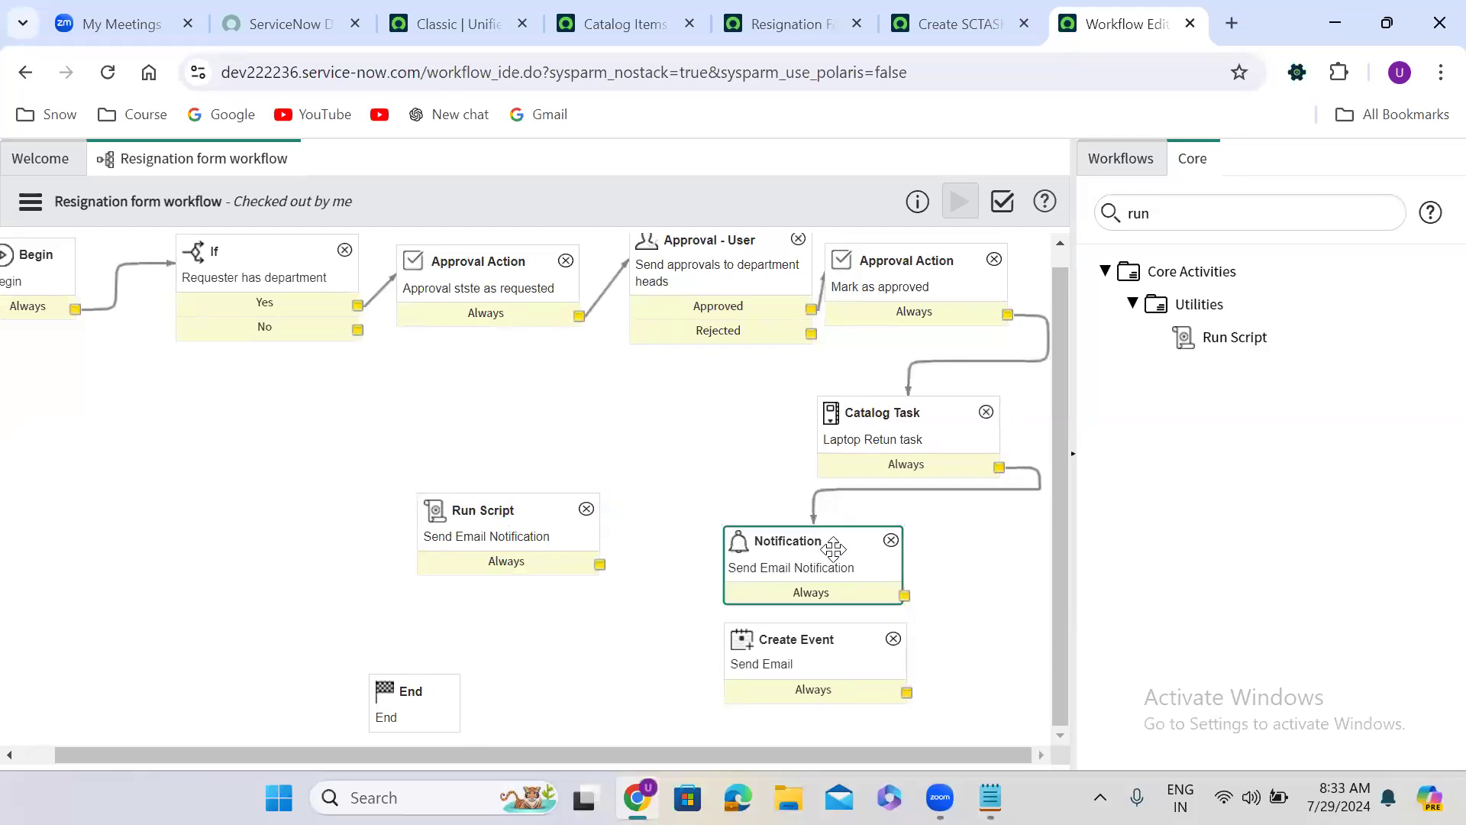
click(828, 648)
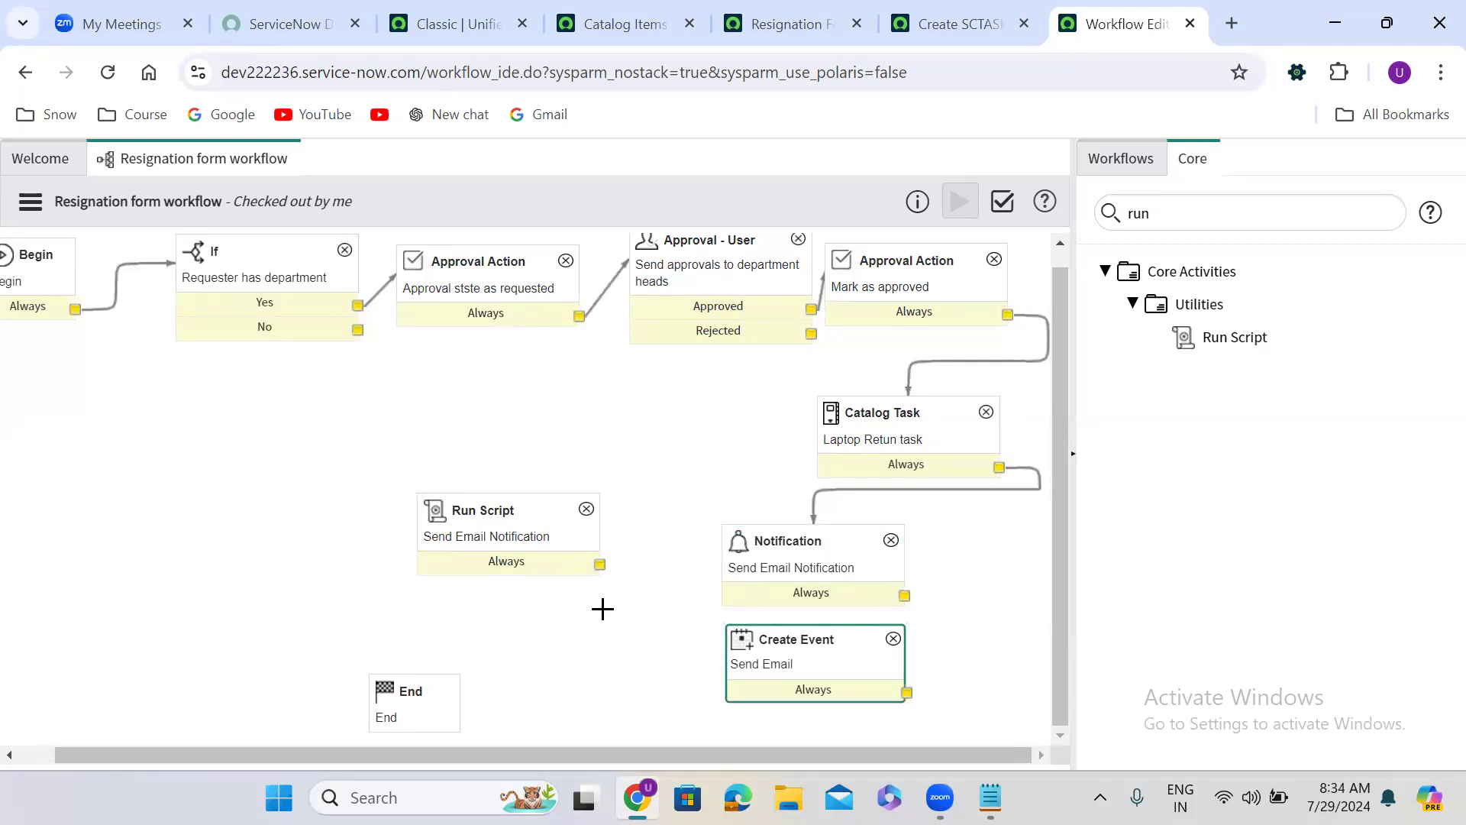
click(527, 544)
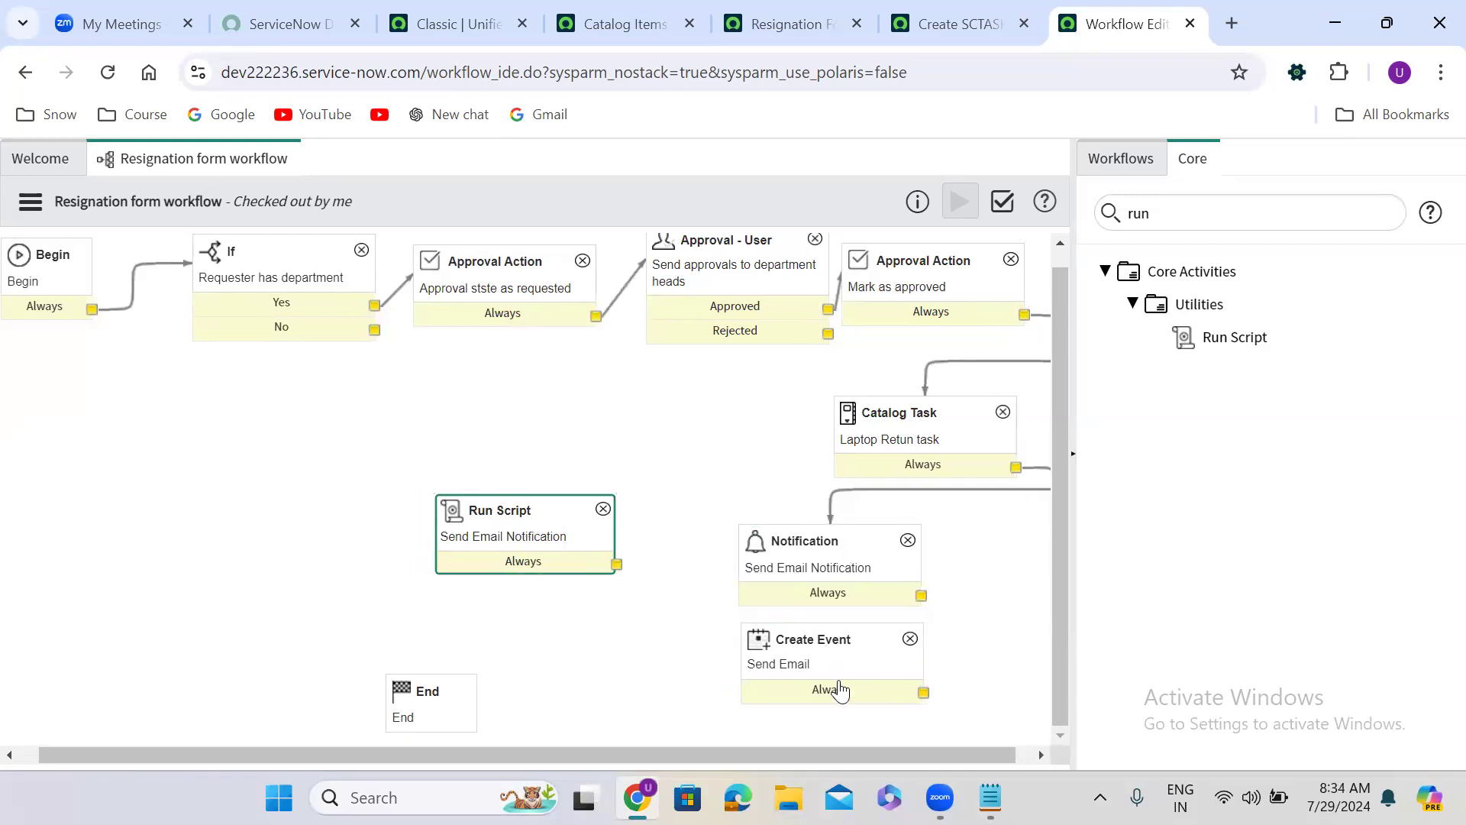
click(821, 648)
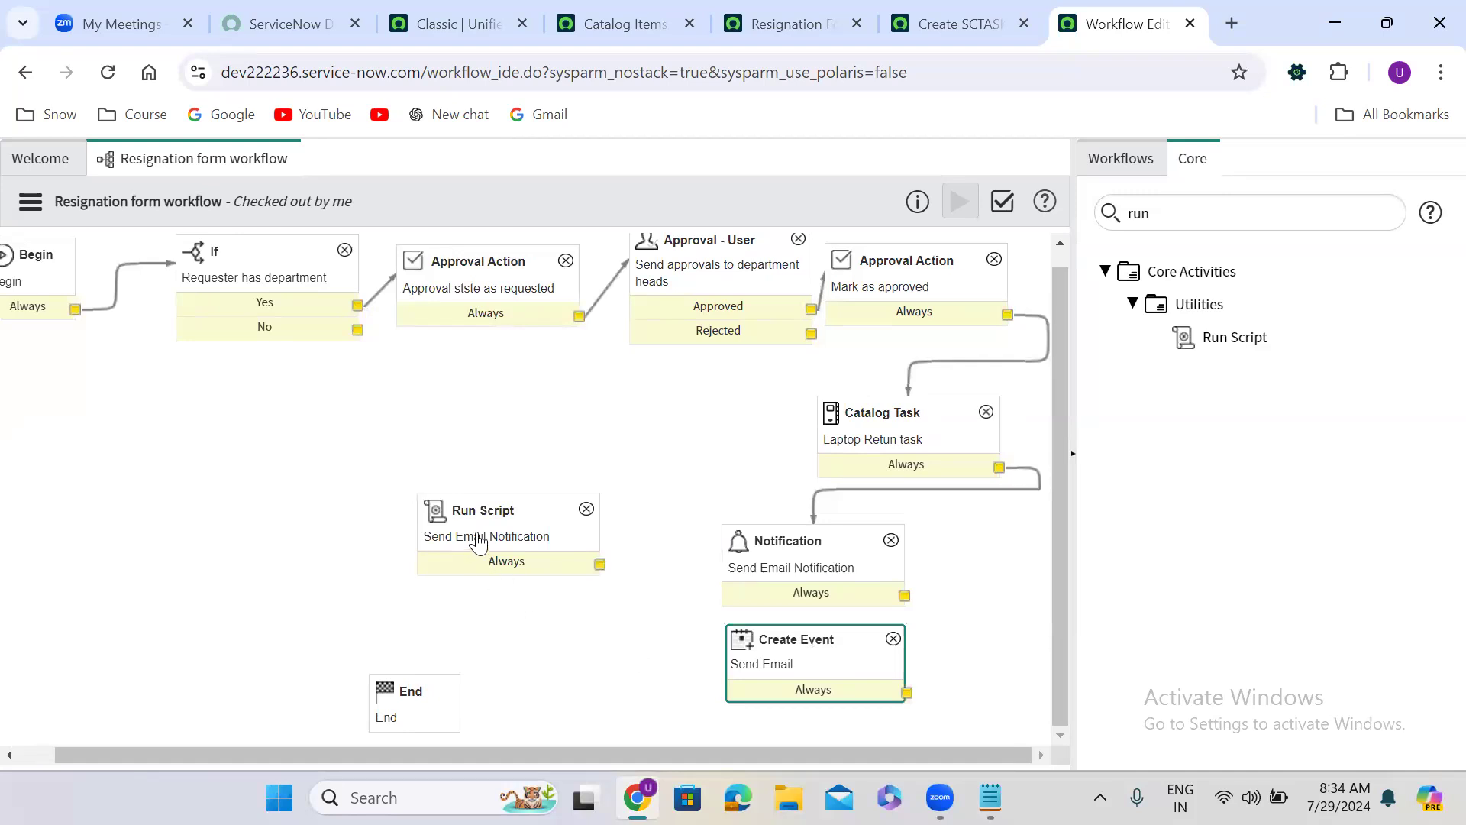
click(502, 523)
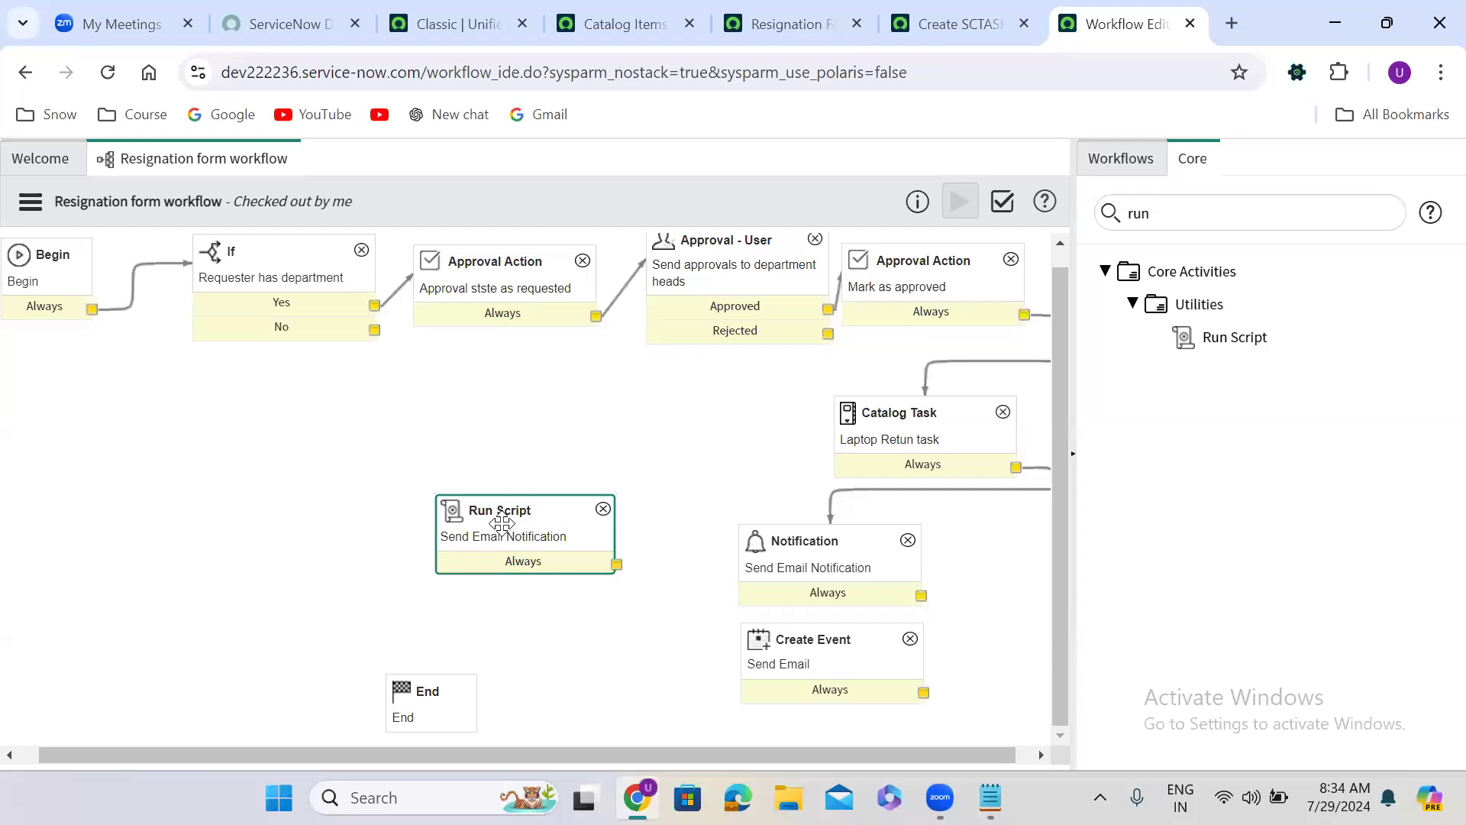
click(592, 653)
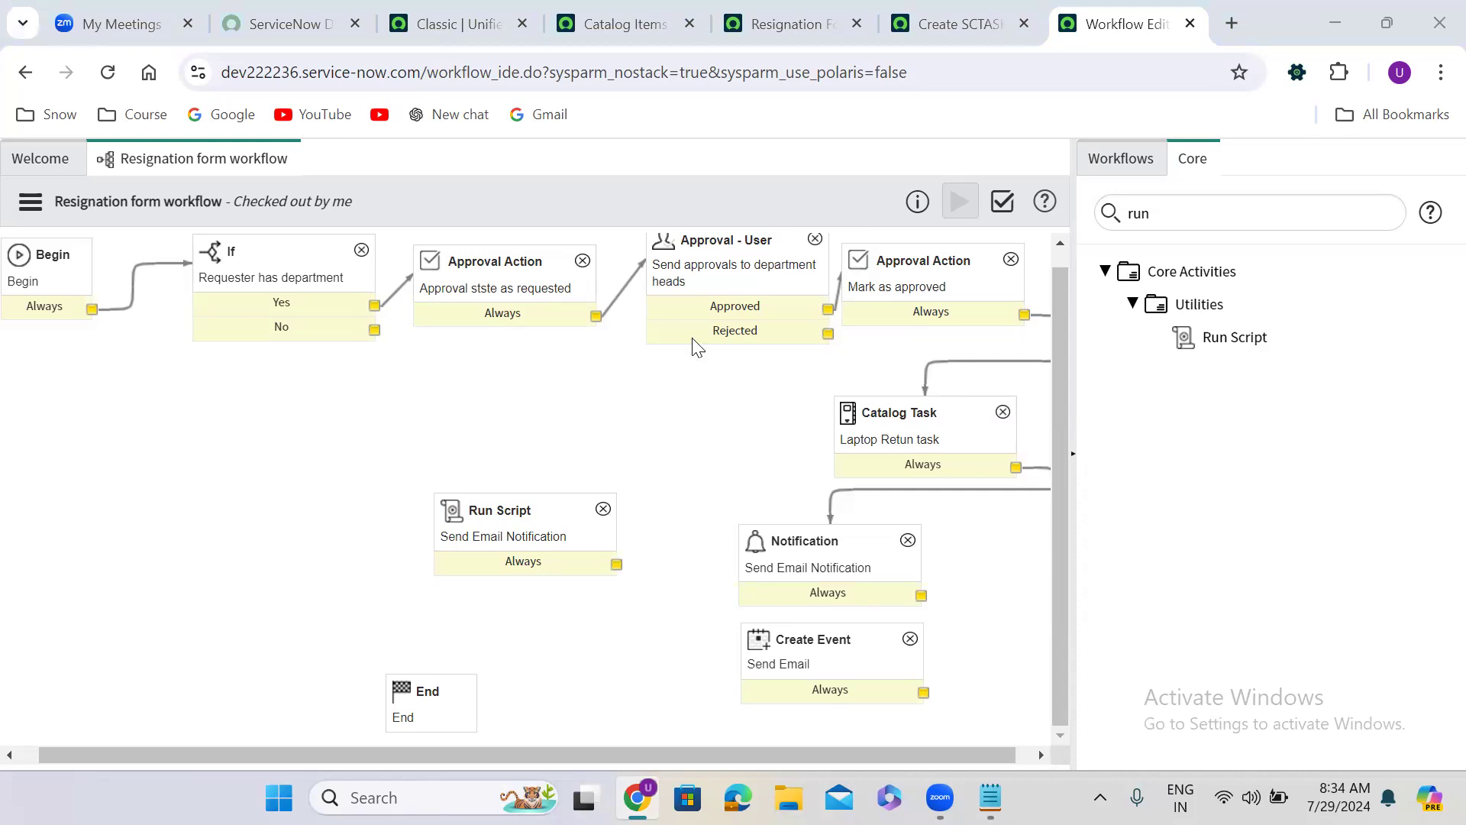
Delete the Run Script and Create Event activities from the Resignation form workflow.
click(603, 508)
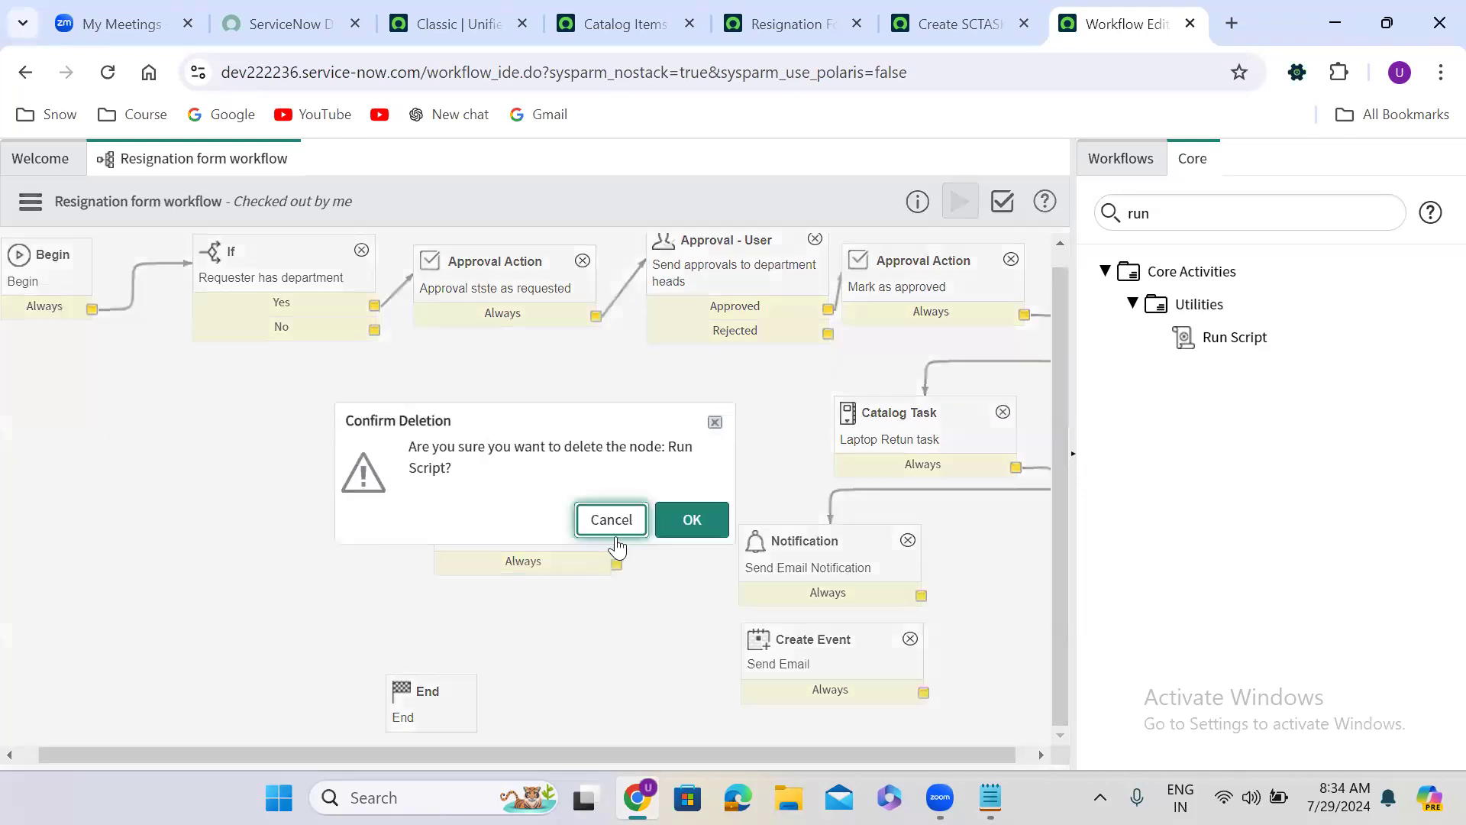
click(702, 523)
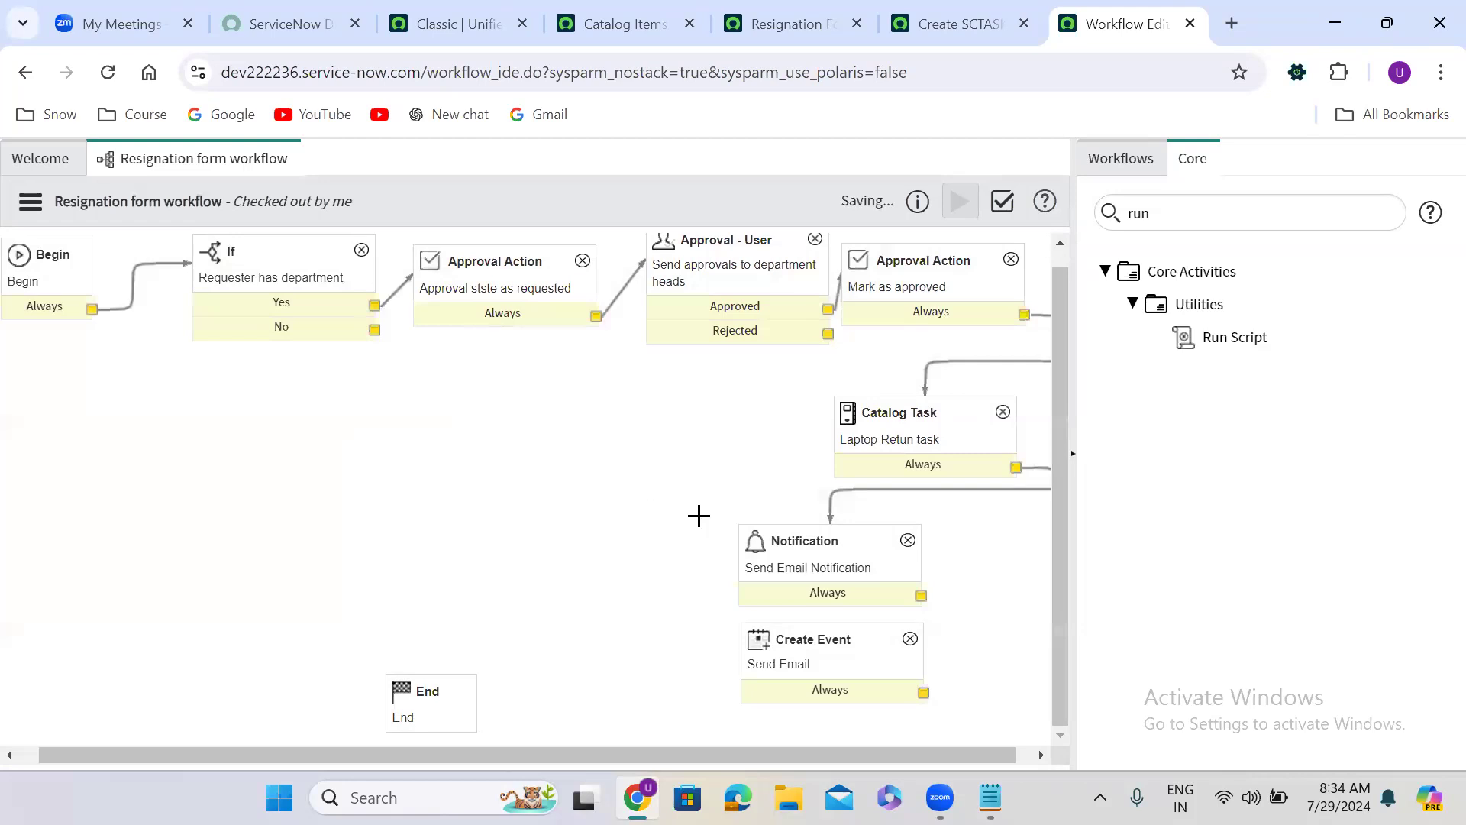
click(910, 639)
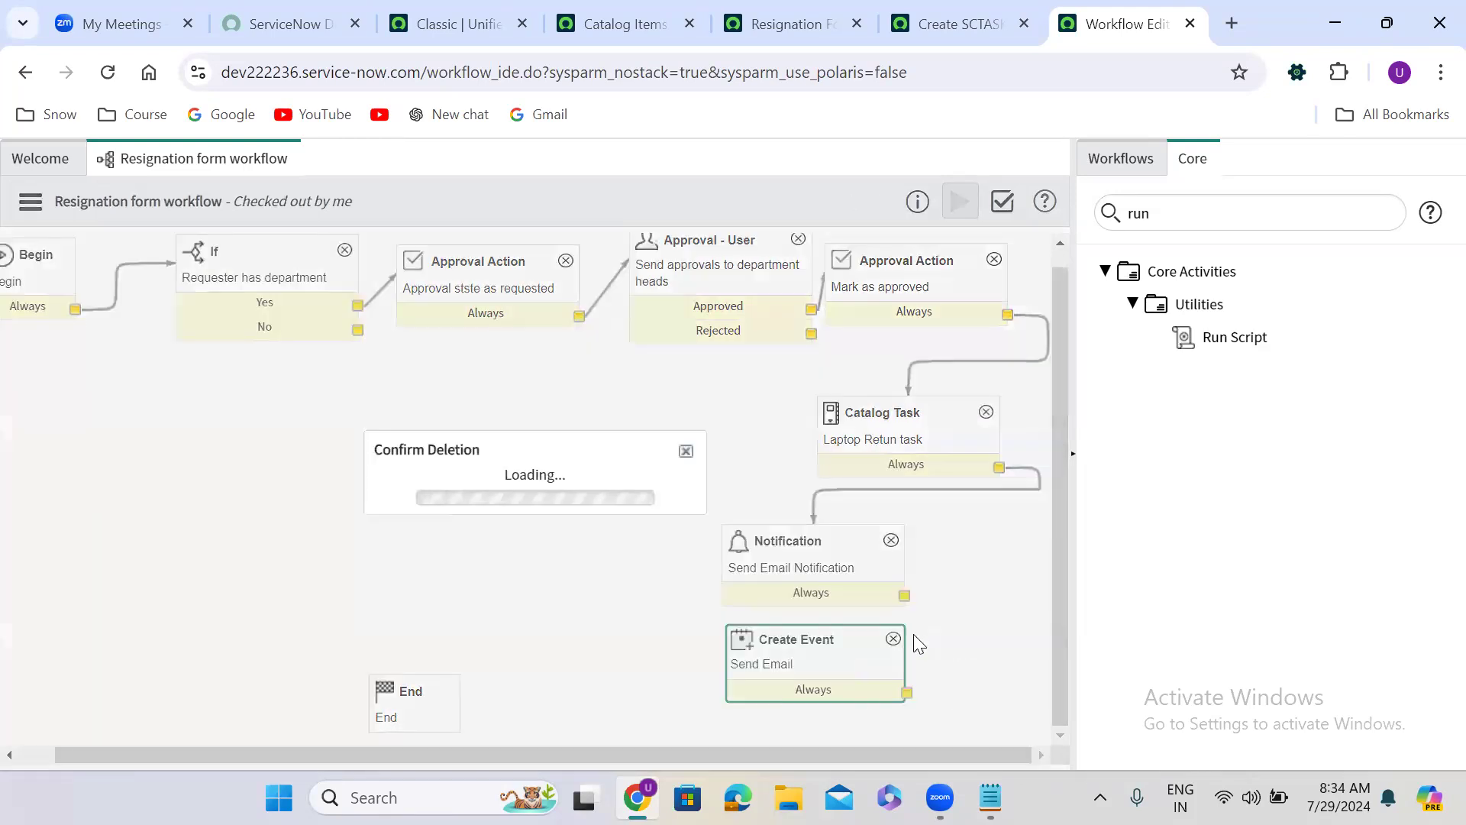
click(707, 535)
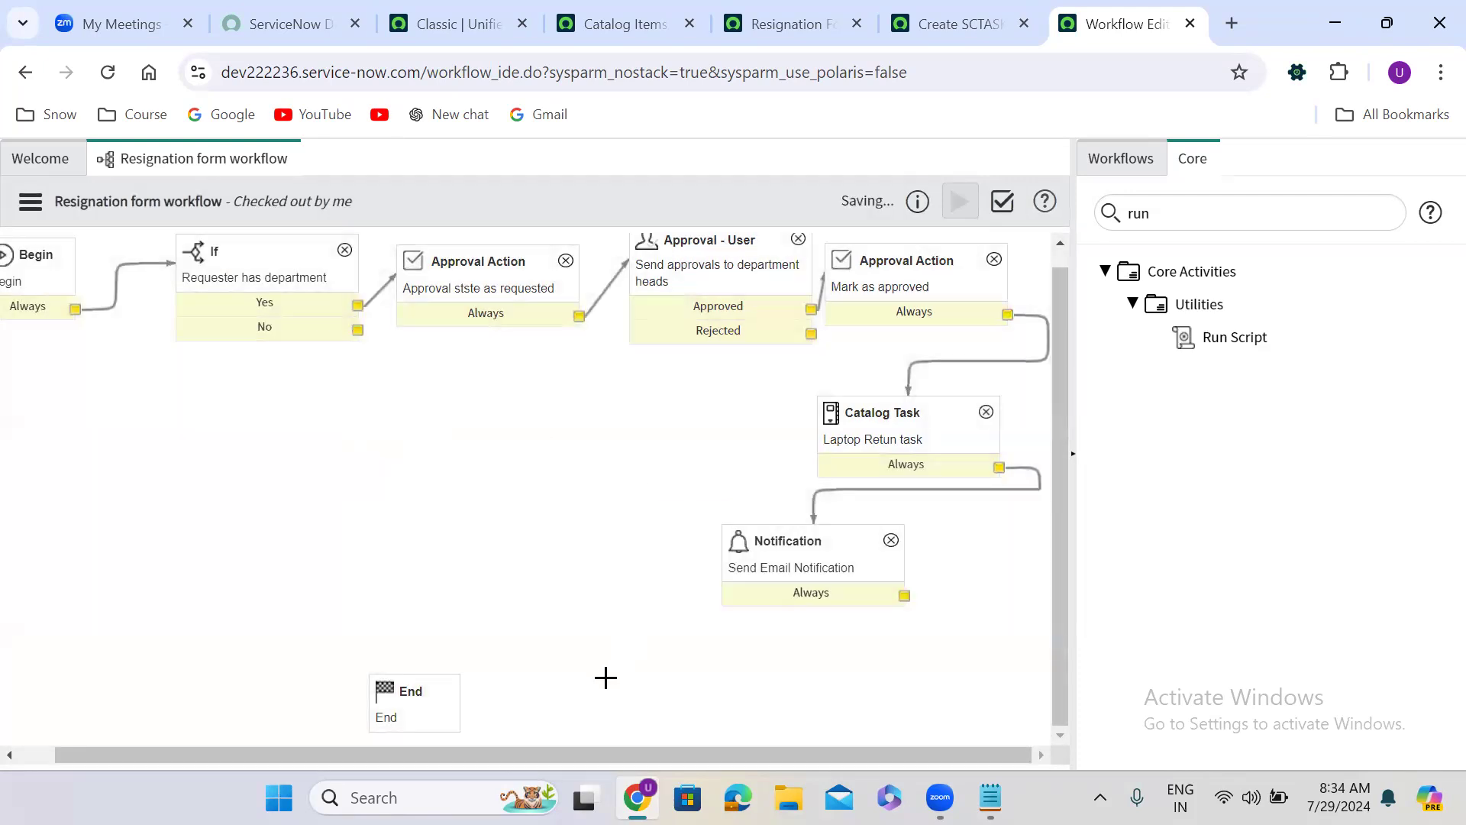
Search the core activities for "set va" and clear the filter to list all activity groups.
click(792, 562)
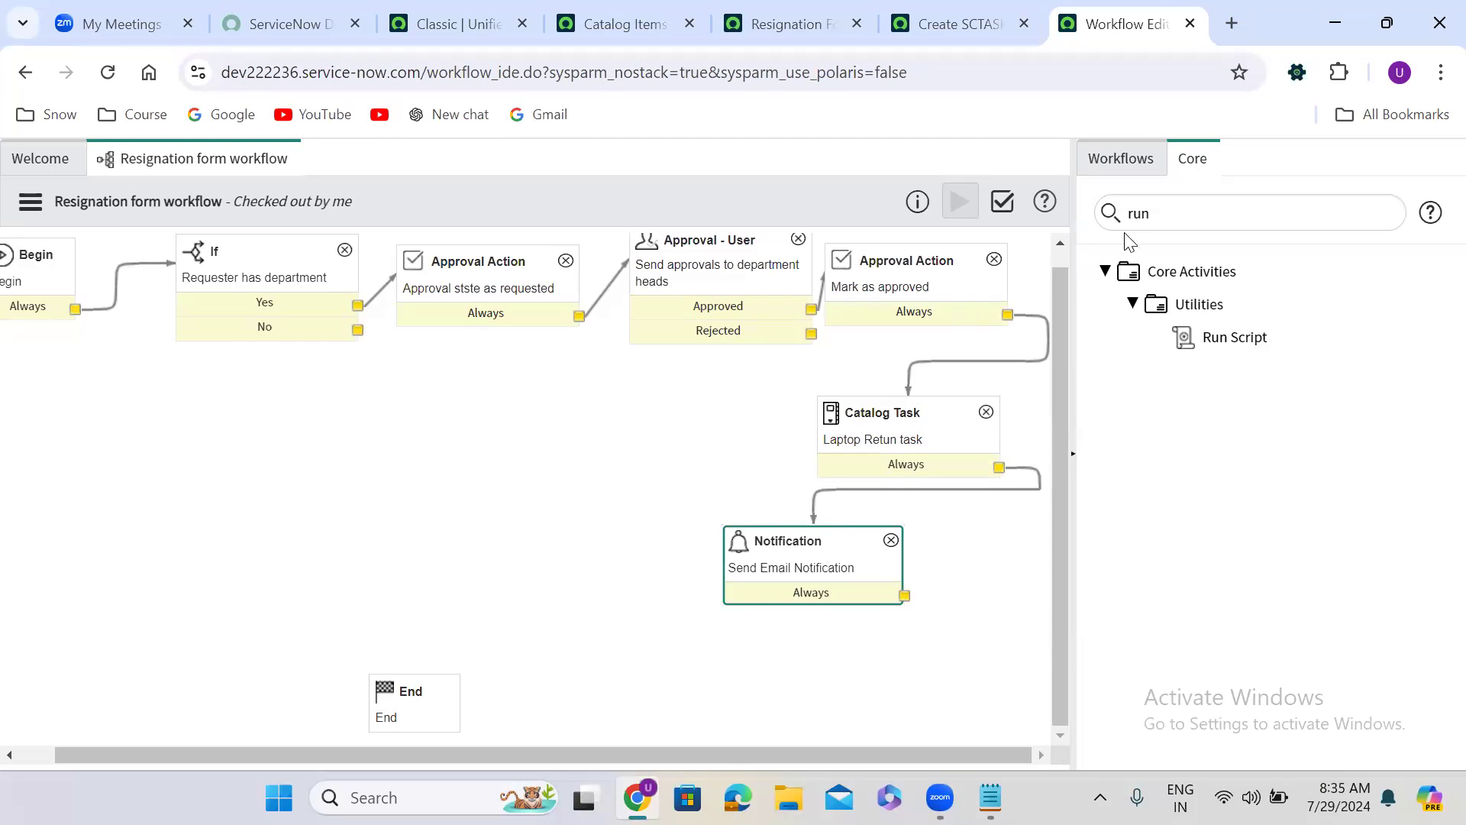
double_click(1140, 215)
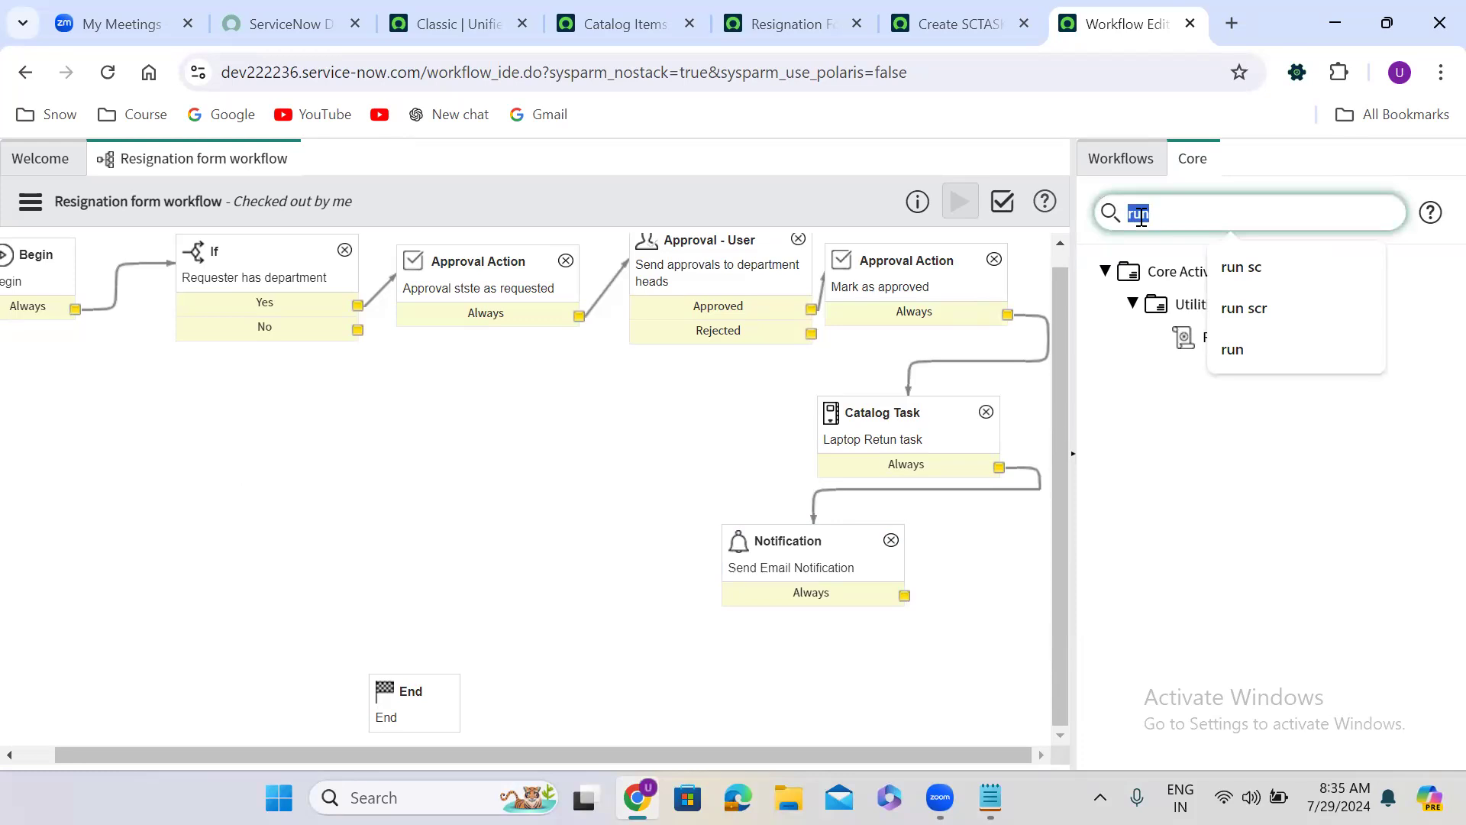
text(set va)
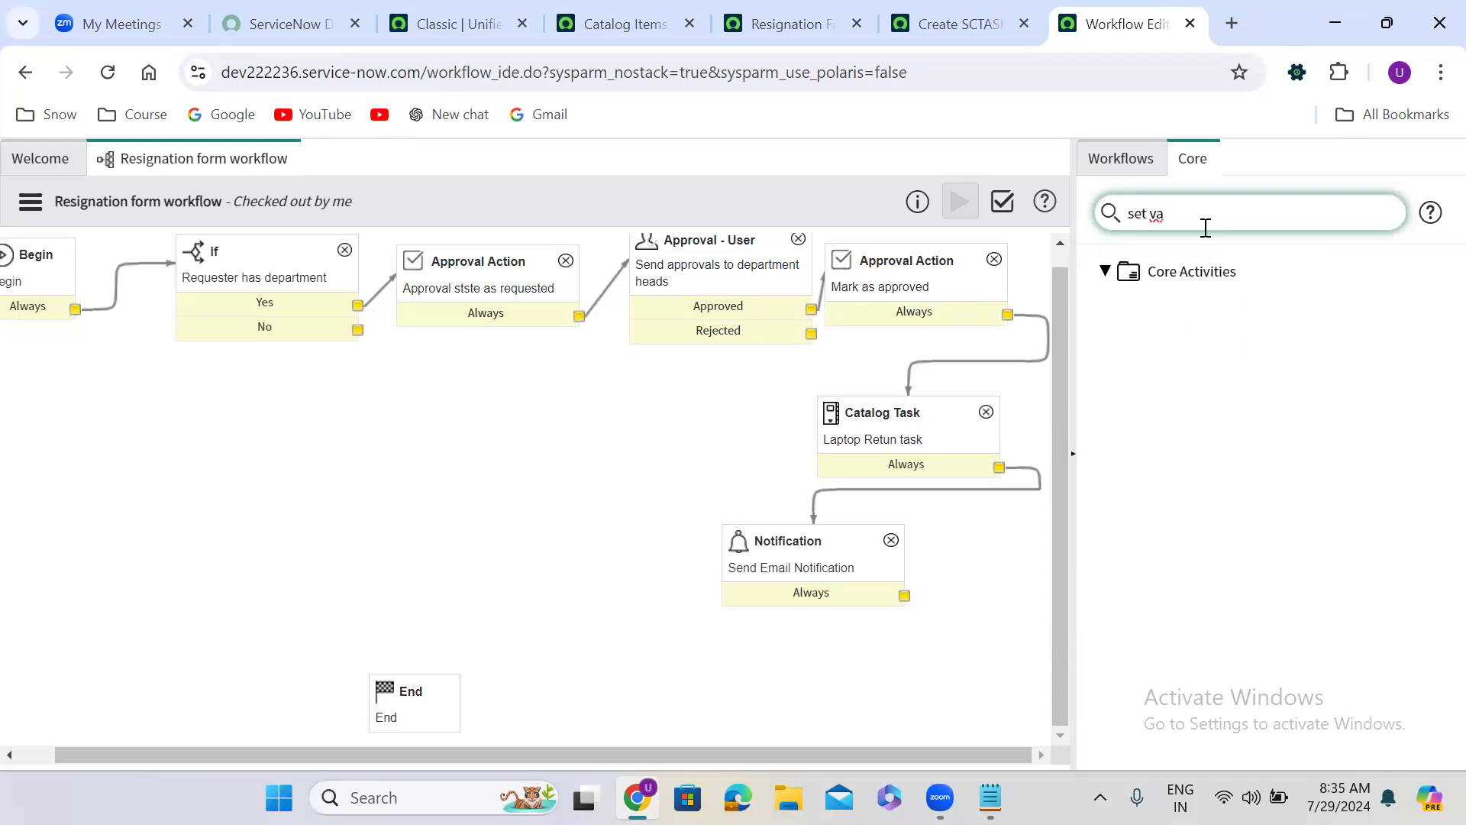
key(ctrl+a)
key(BackSpace)
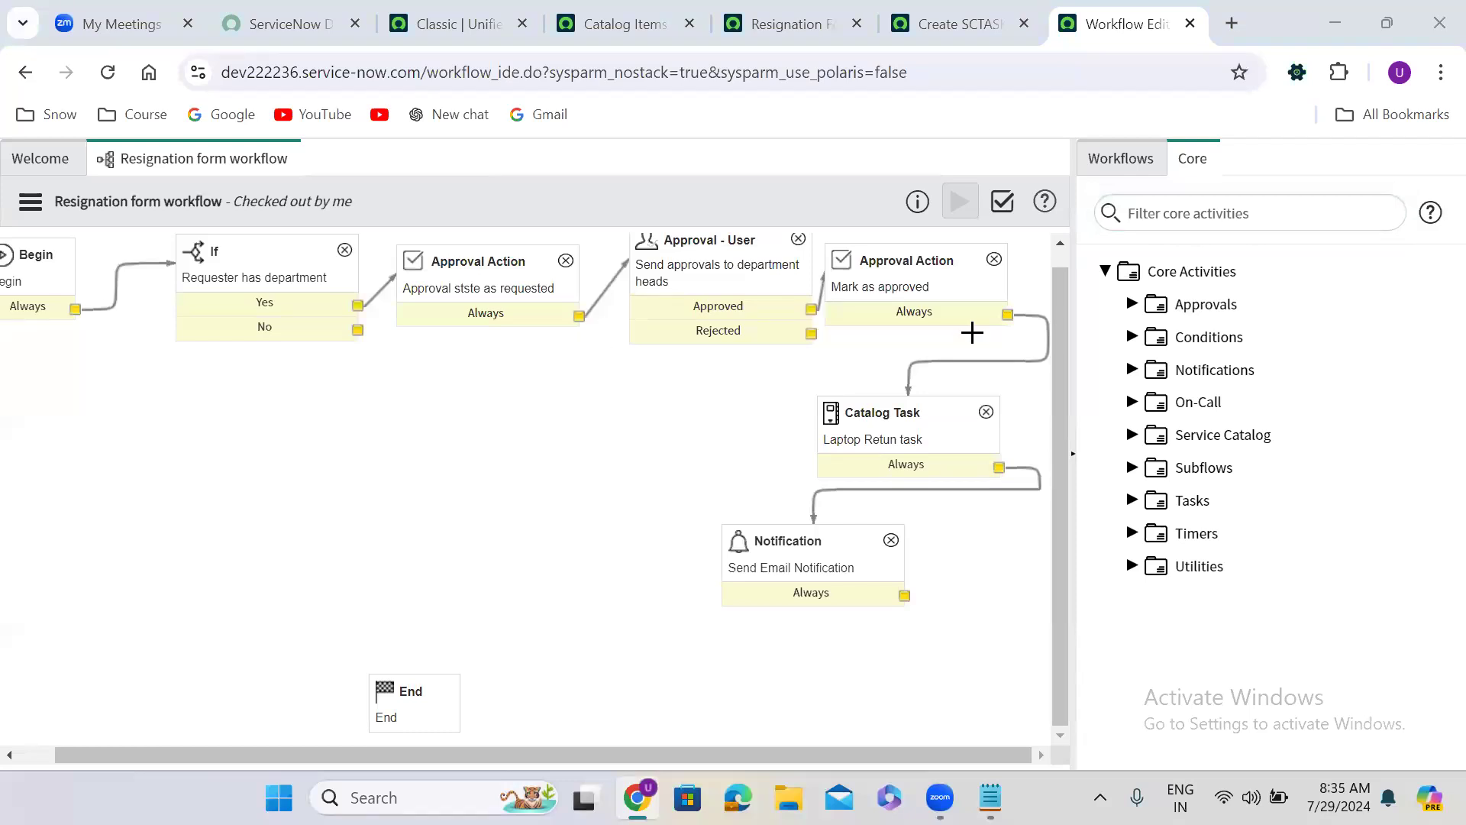
Look through the Approvals, Conditions, Tasks and Timers groups for the Set Values activity.
click(1132, 305)
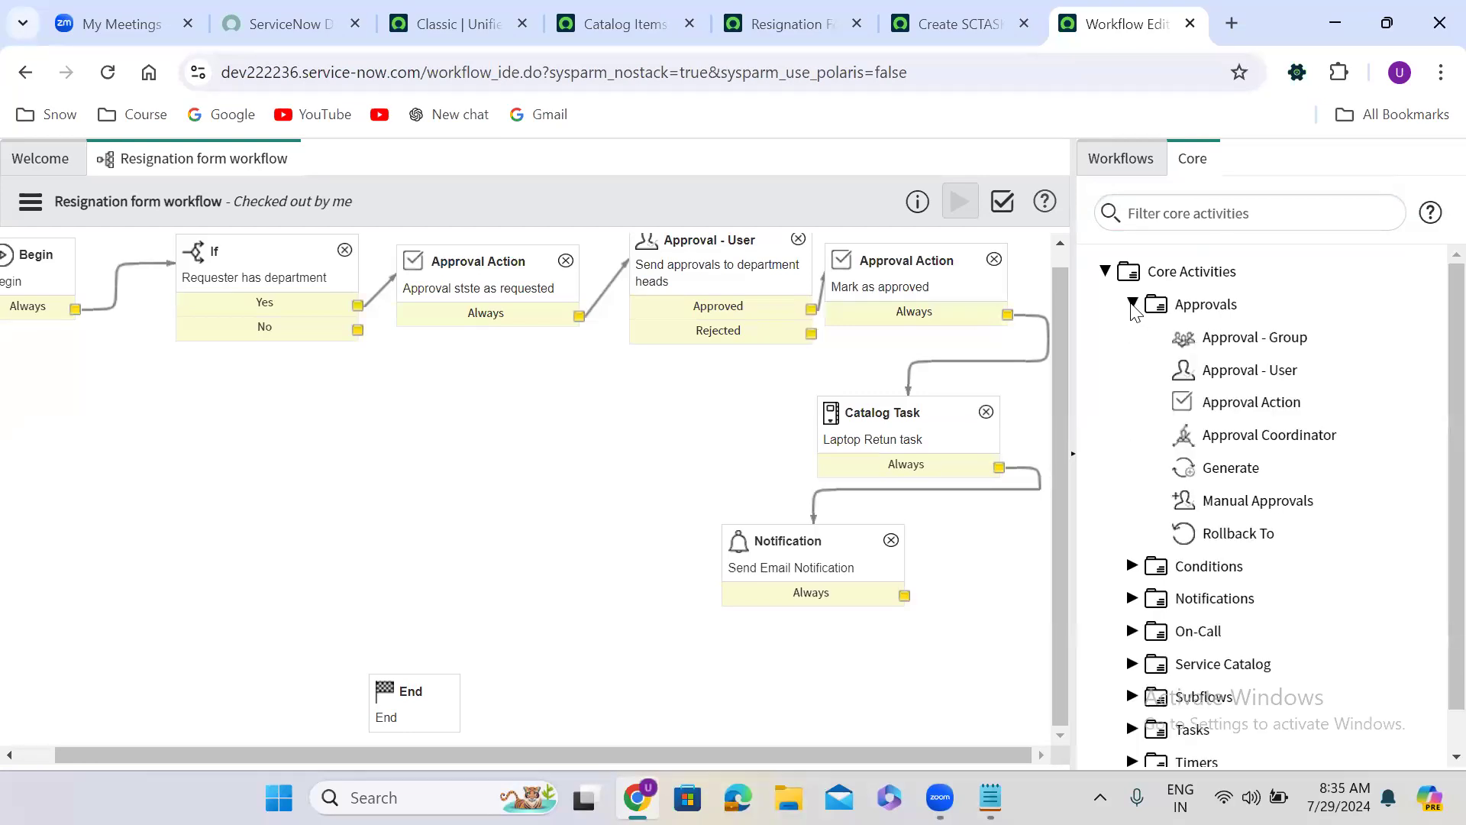
click(1133, 306)
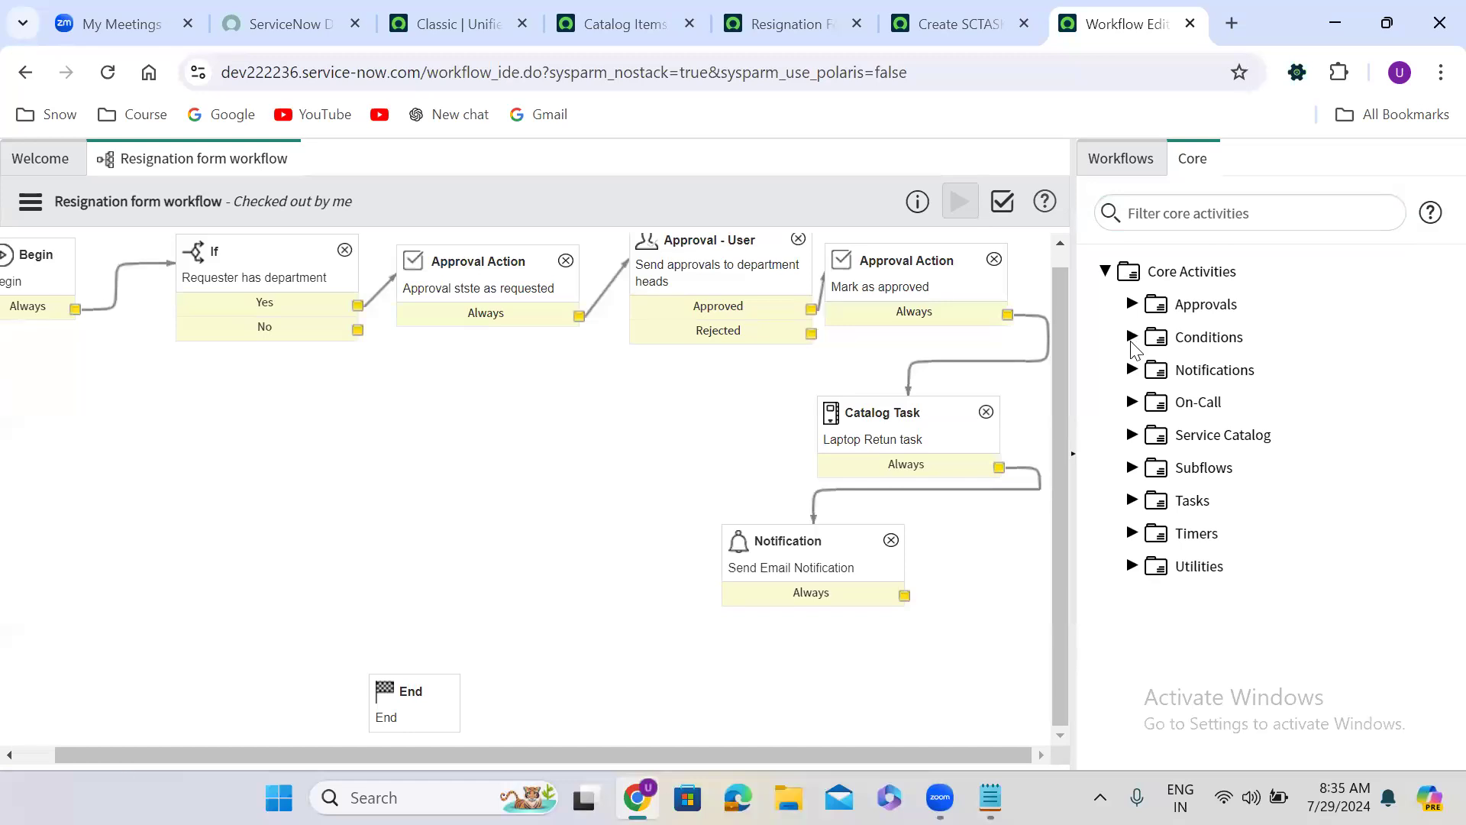
click(1134, 337)
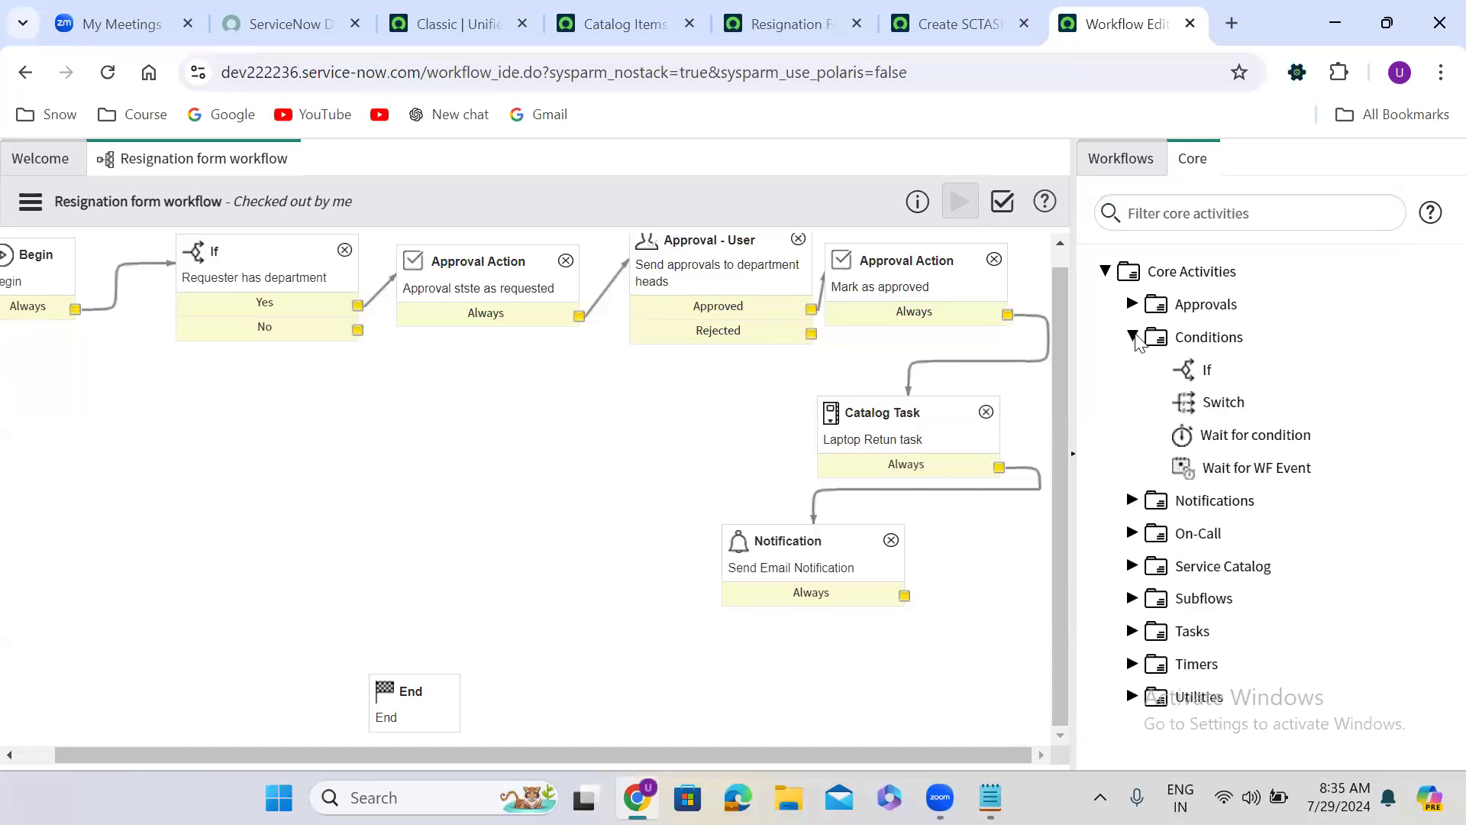
click(1133, 337)
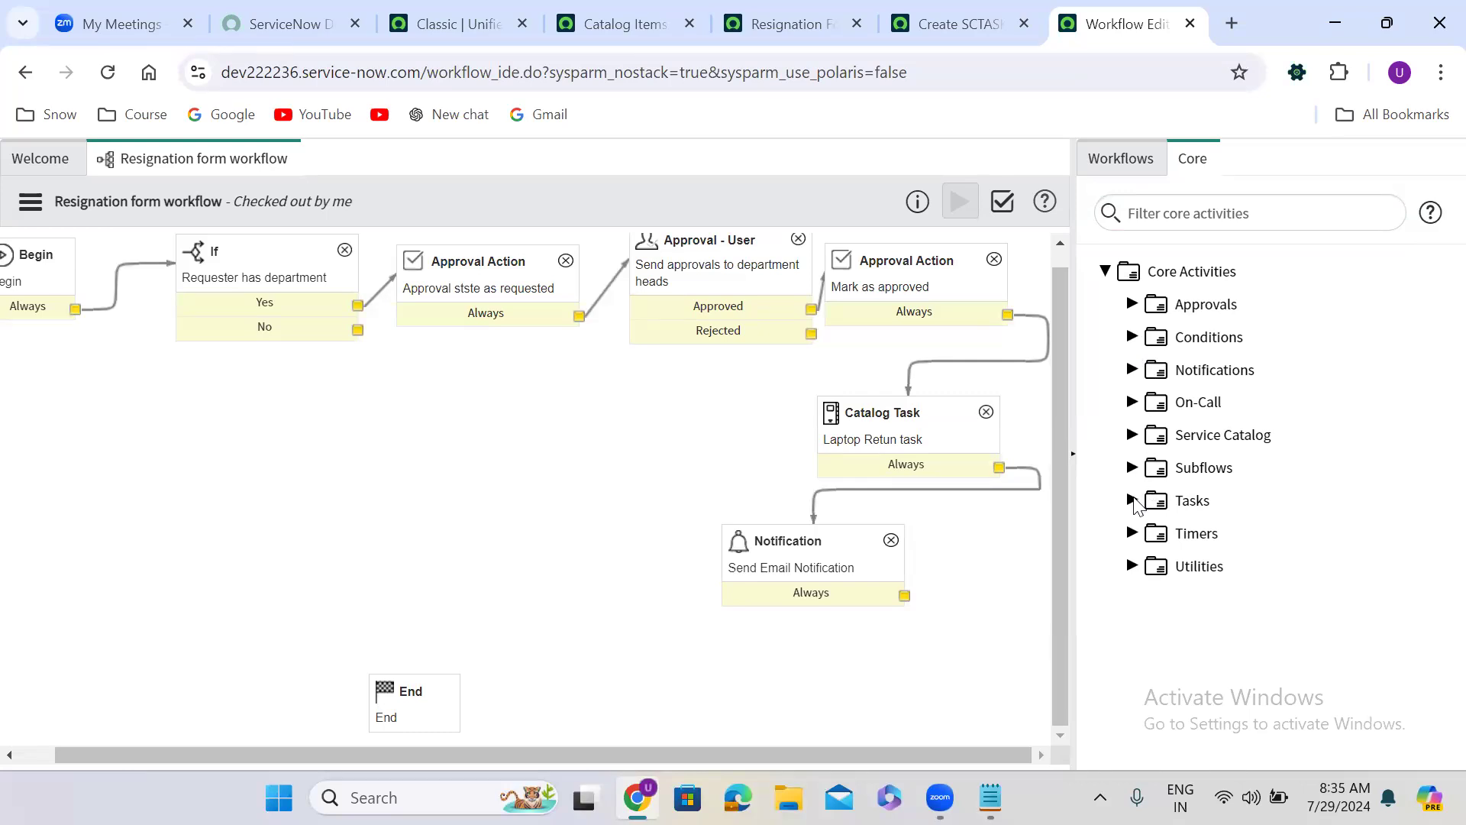
click(1133, 501)
click(1133, 501)
click(1133, 534)
click(1133, 534)
Add a Set Values activity from Utilities to the workflow and name it "Close the requested item".
click(1134, 566)
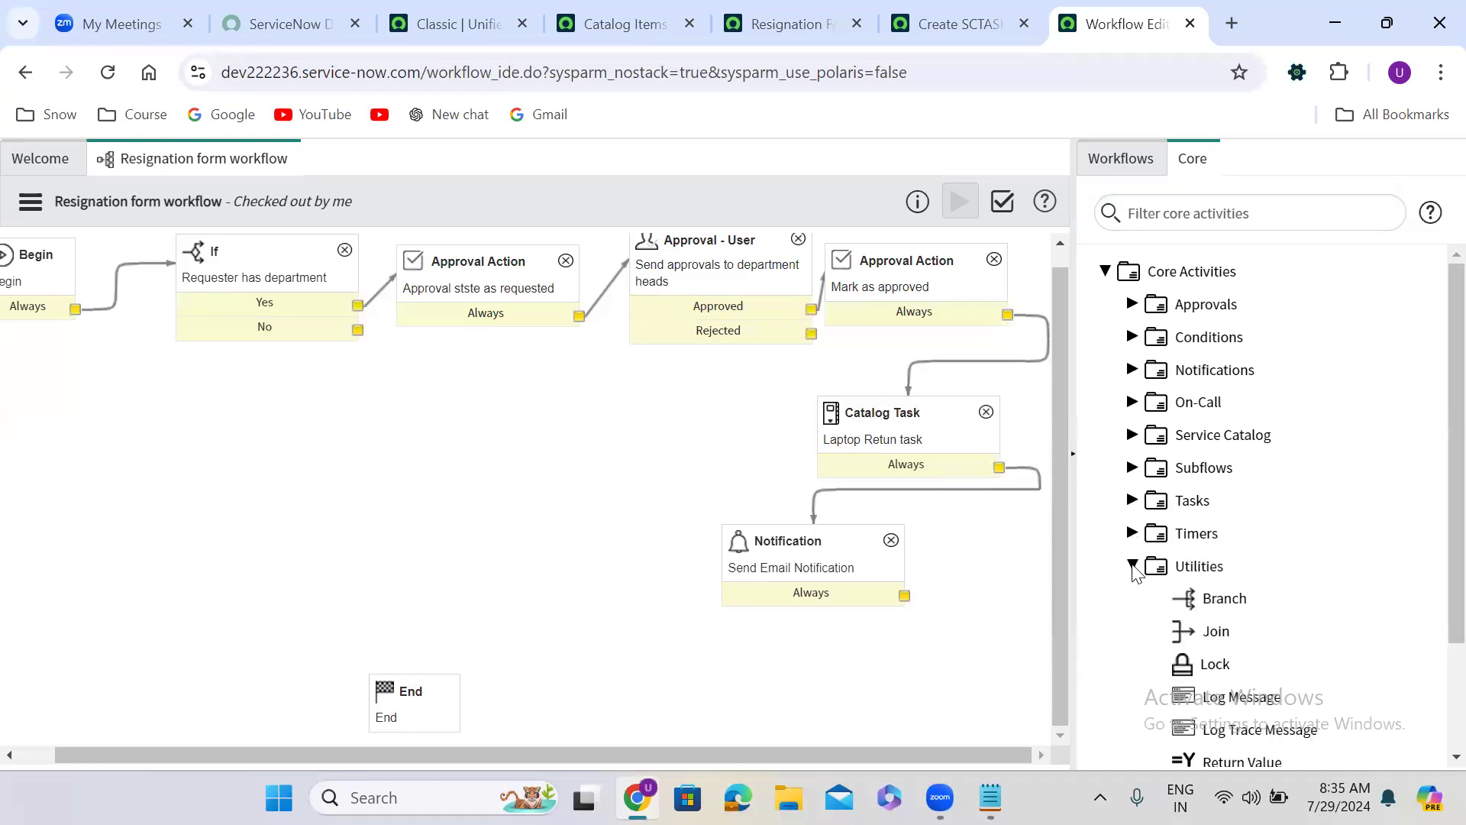
click(1457, 757)
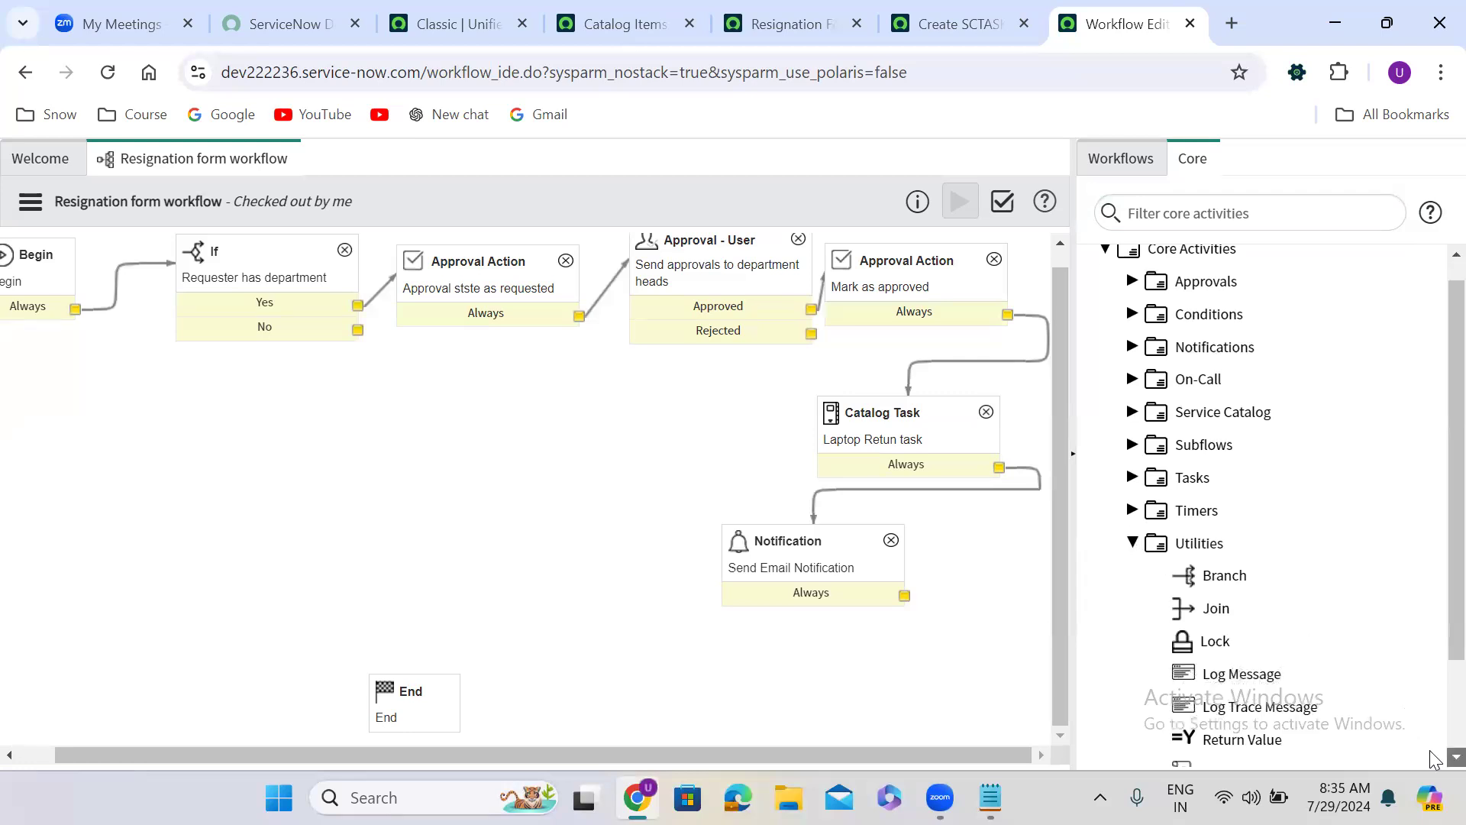
scroll(1433, 757, down, 3)
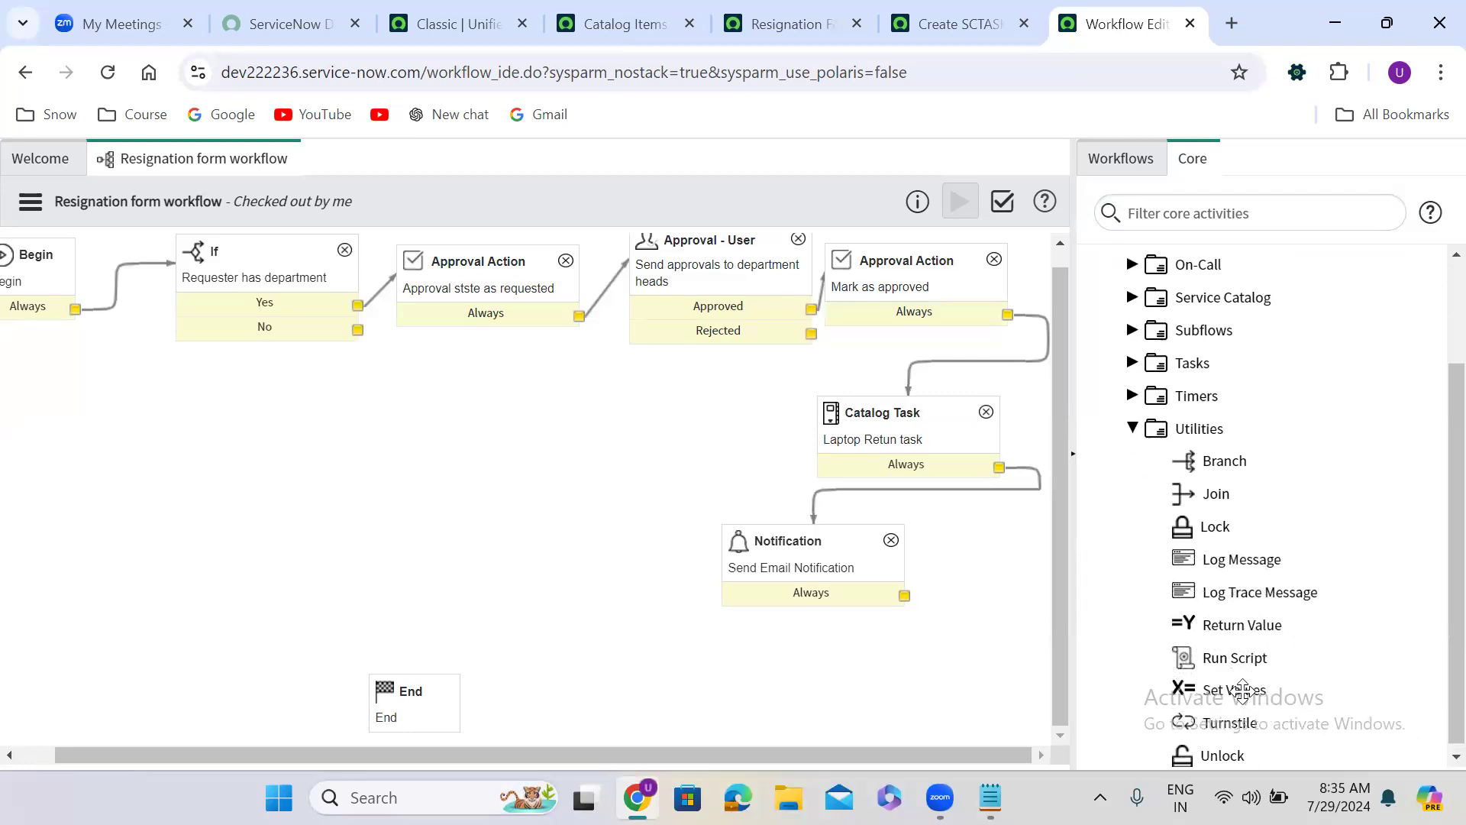
drag(957, 656, 578, 520)
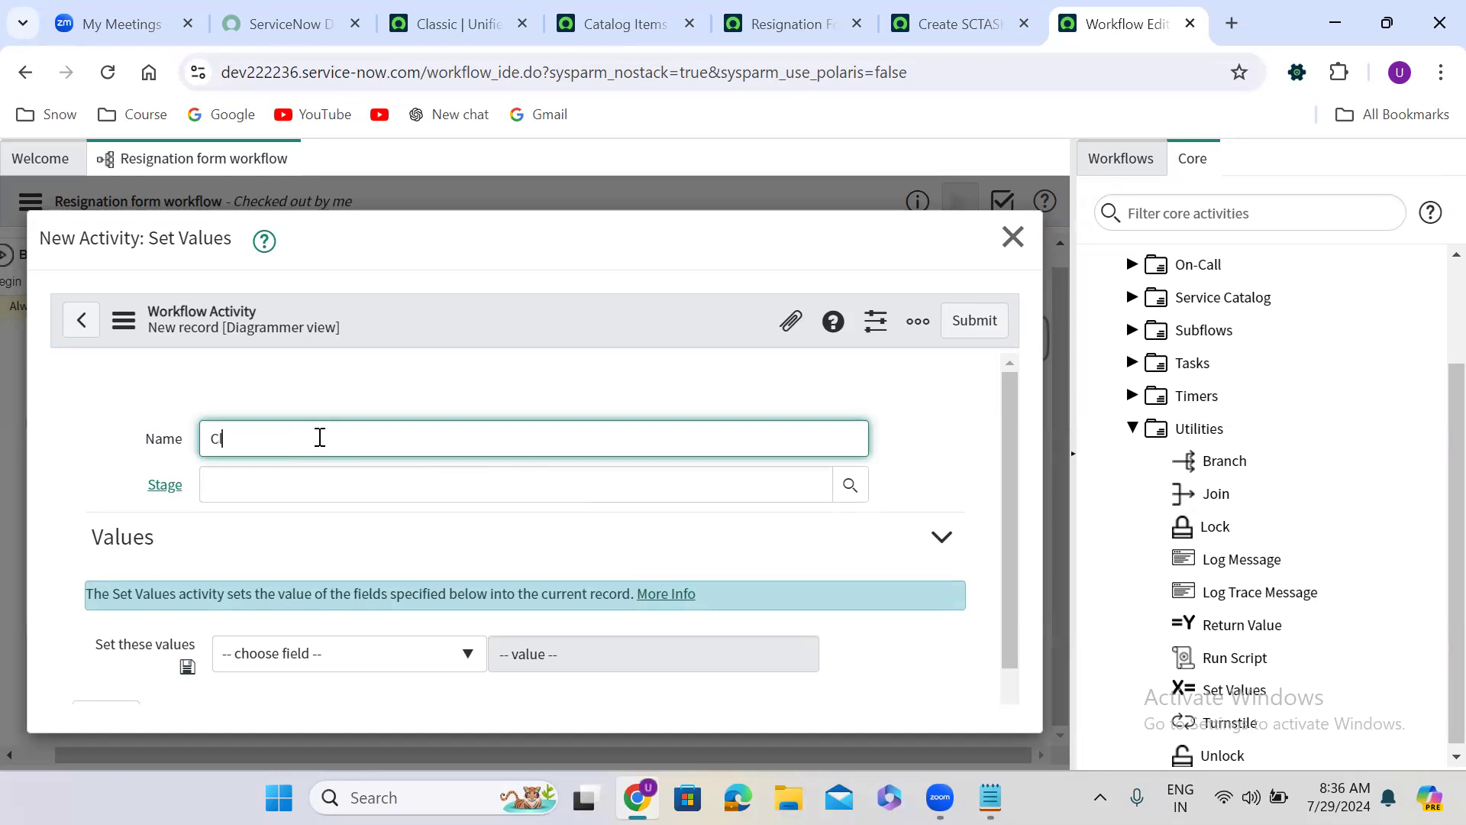
text(requested item)
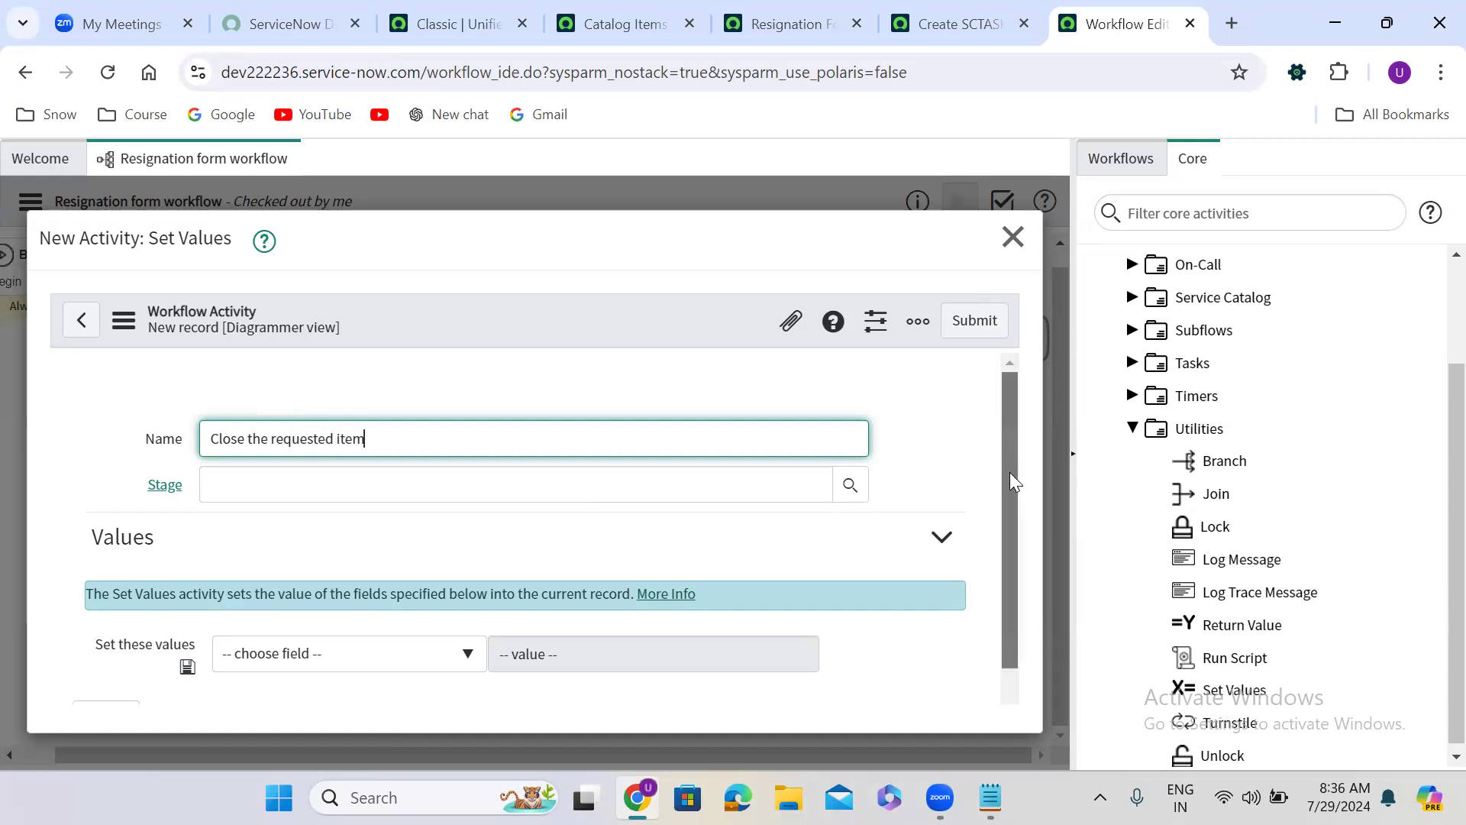
Make the Set Values activity set State to Closed Complete and submit it.
drag(1010, 472, 998, 648)
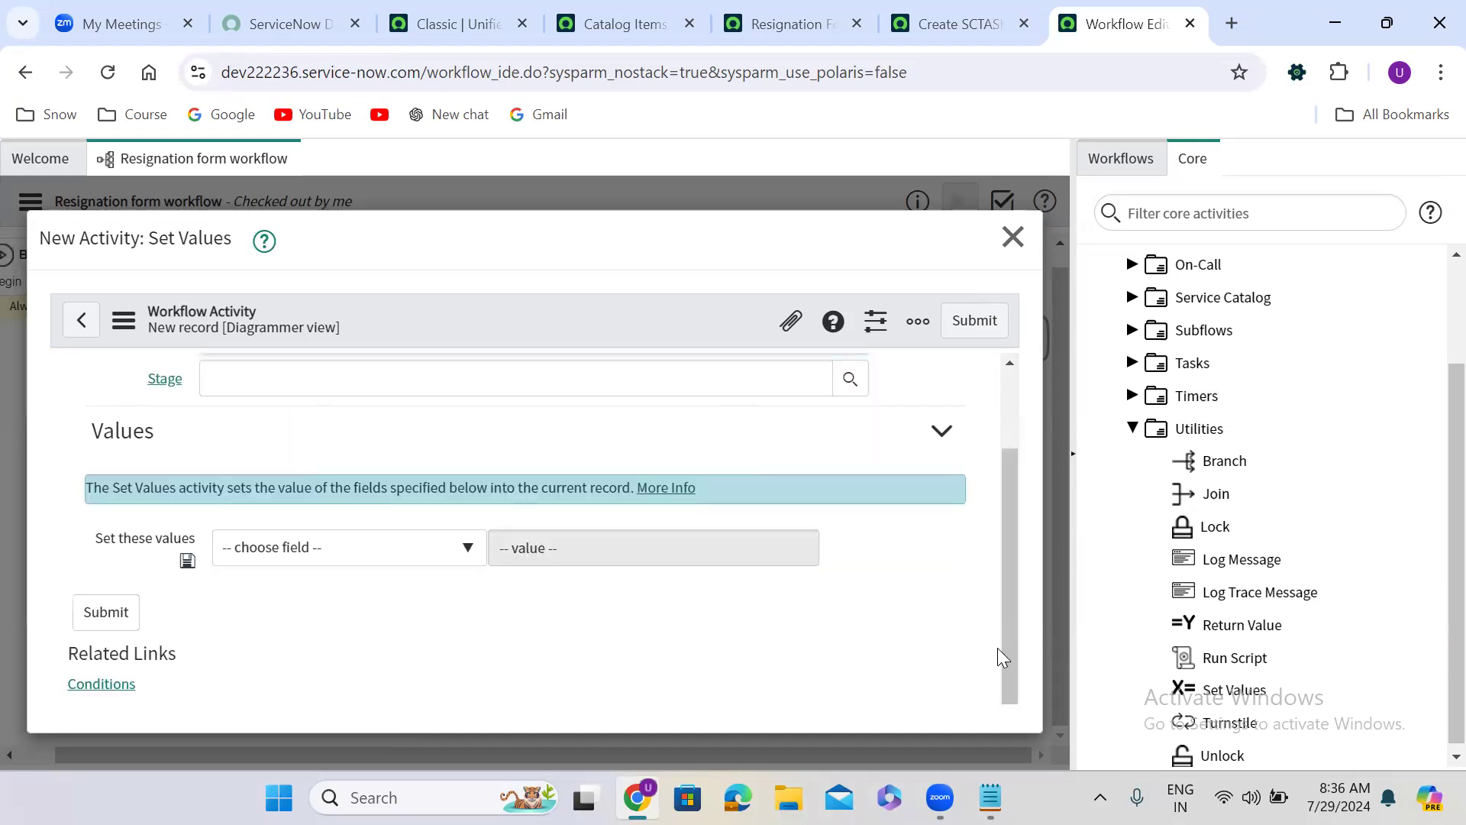
click(267, 550)
text(sta)
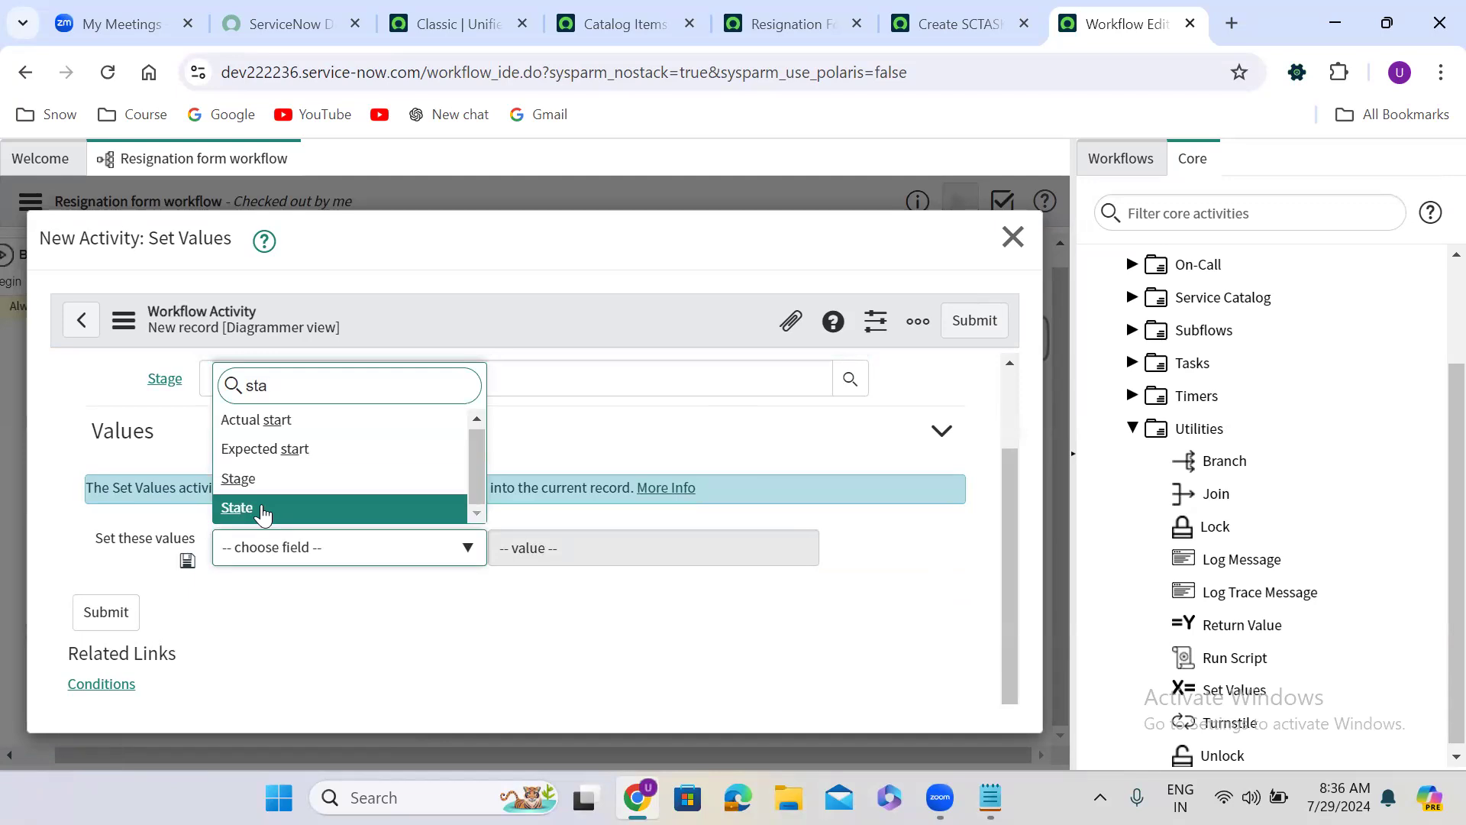
click(425, 510)
click(589, 550)
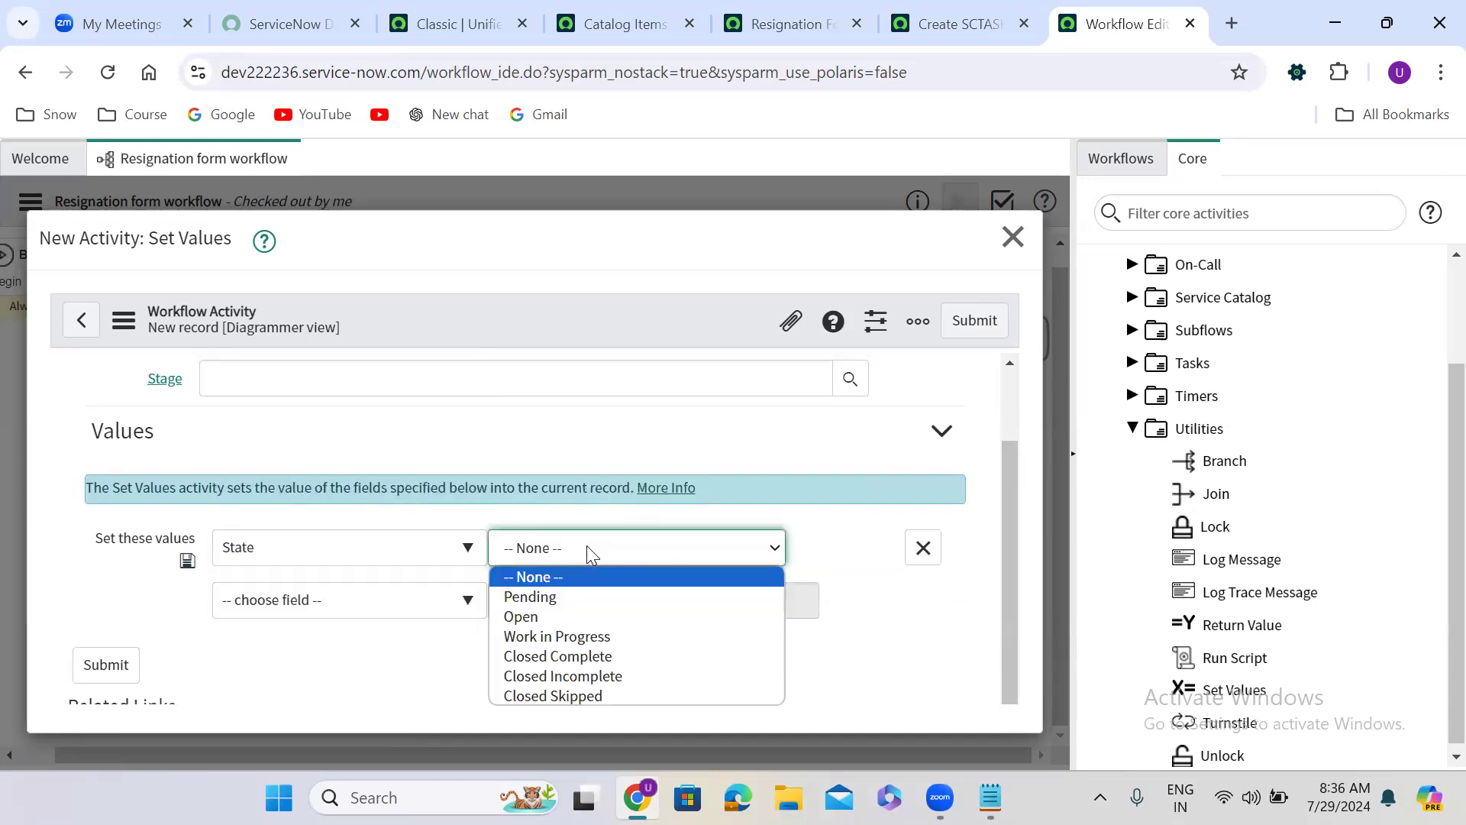
click(604, 663)
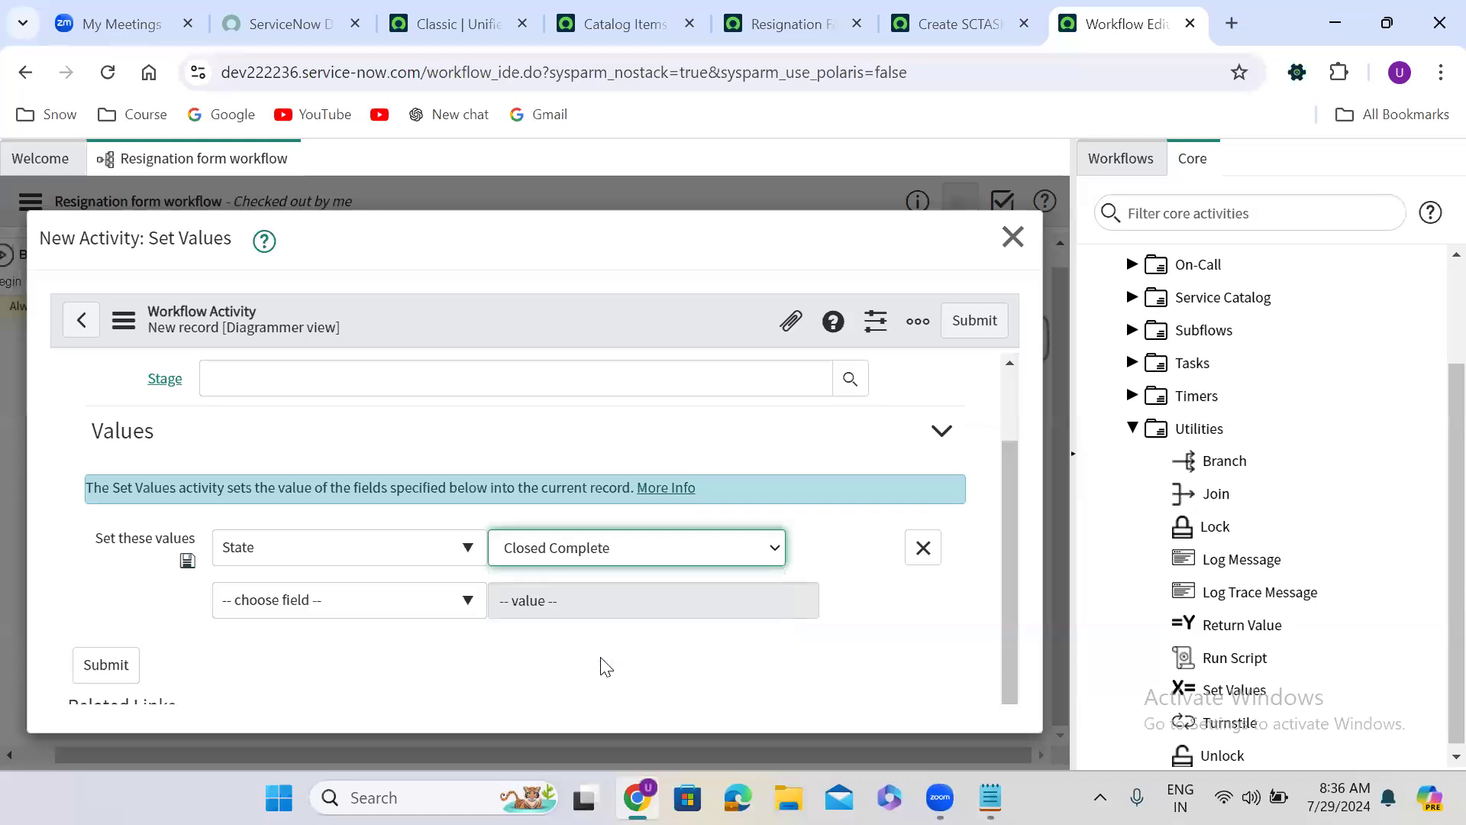
click(972, 326)
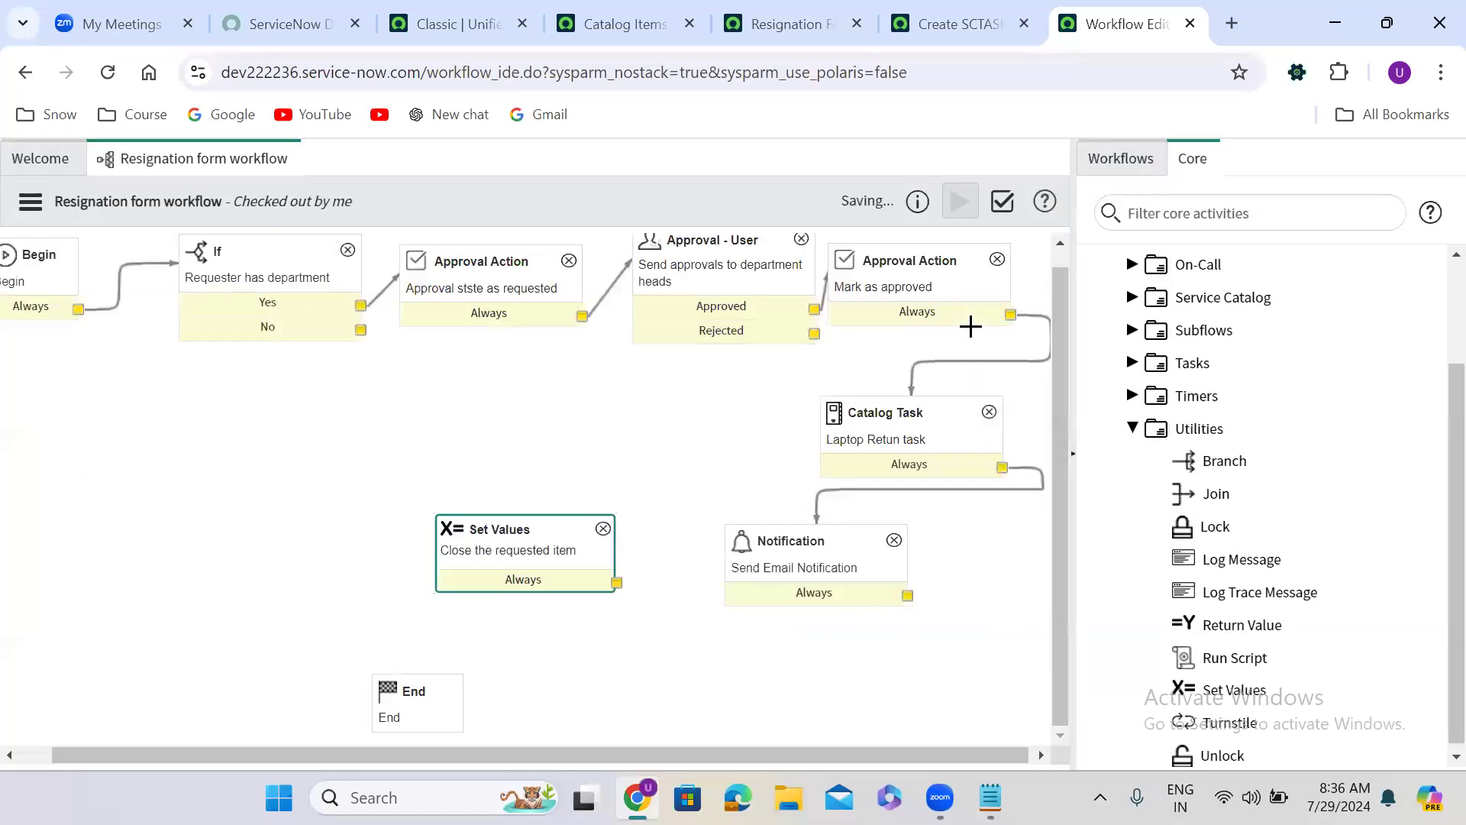
Connect the Notification activity's Always output to Set Values, and move End and Set Values apart below the other activities.
drag(906, 597, 584, 569)
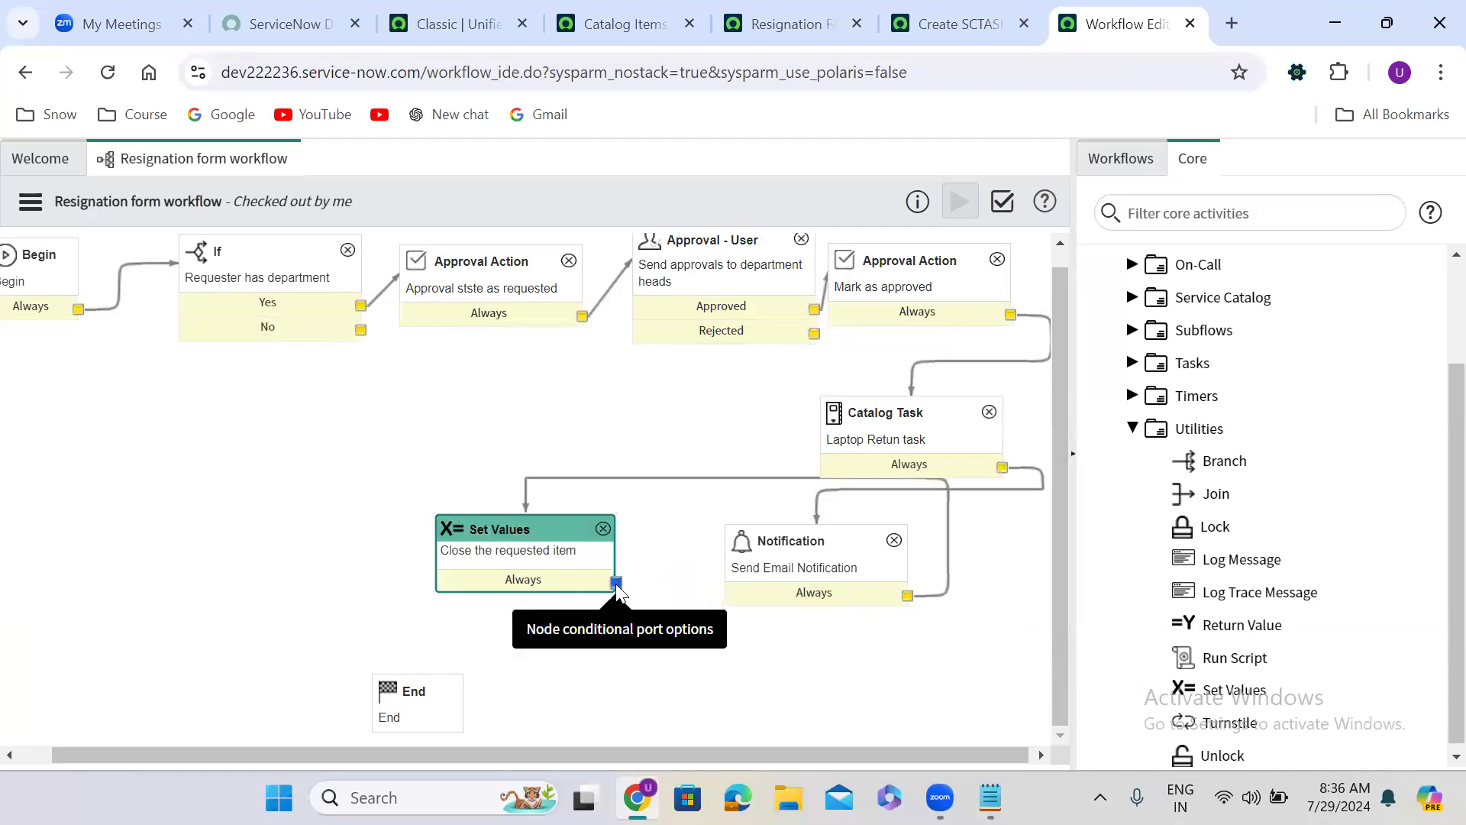
drag(410, 692, 215, 666)
drag(566, 520, 643, 633)
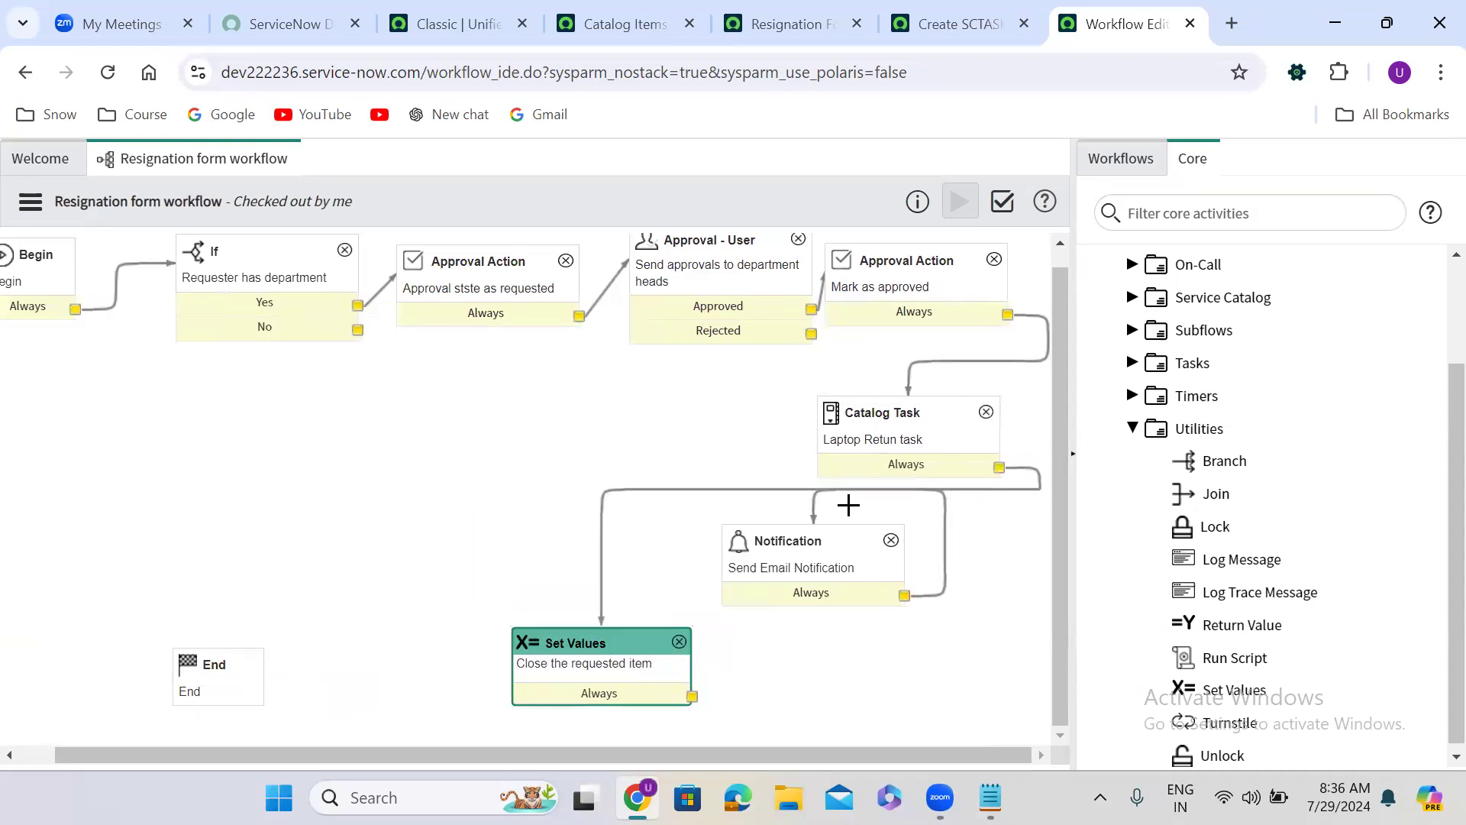
click(834, 550)
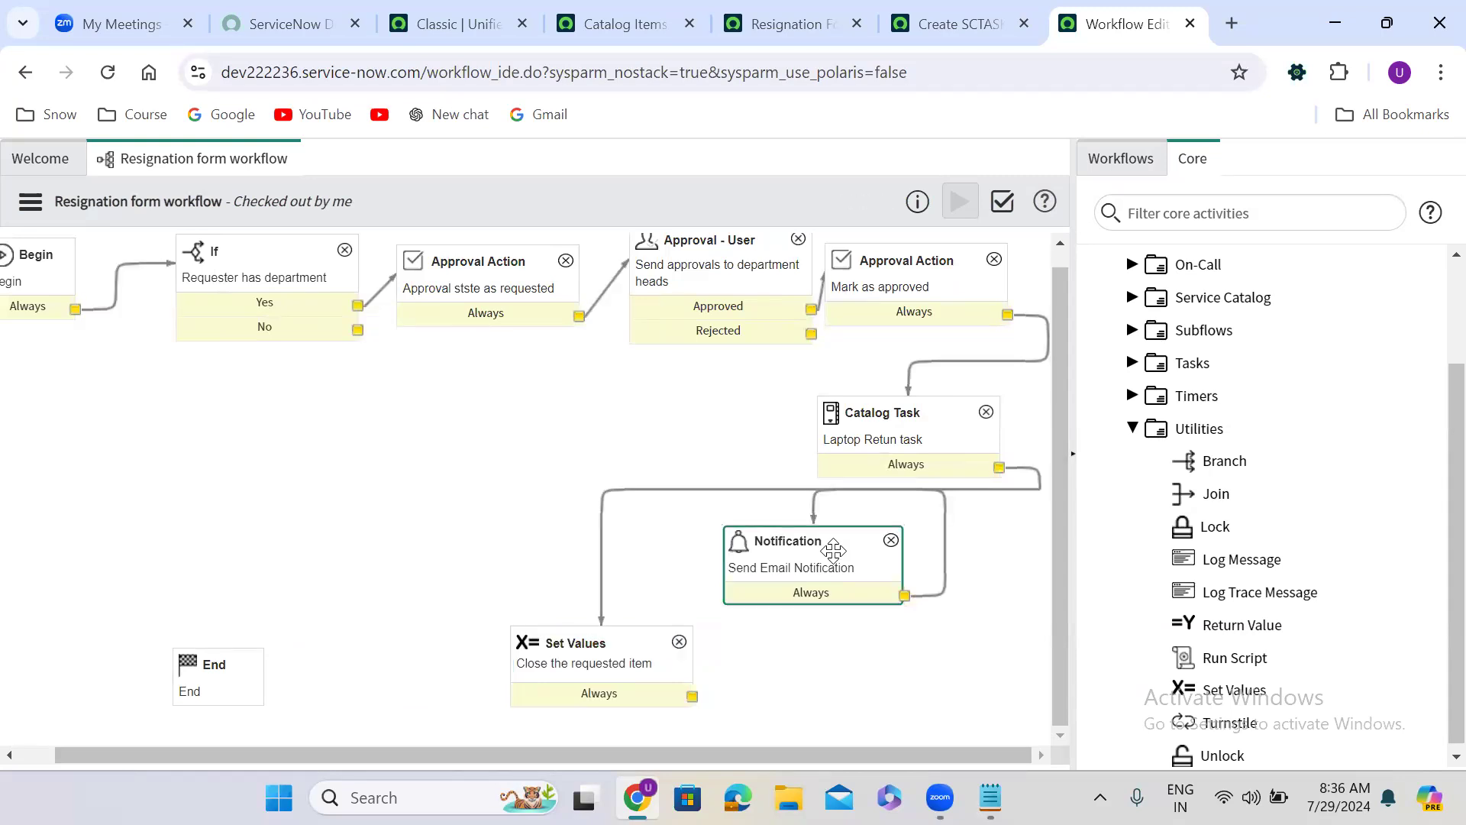
Copy the Notification activity, place the copy above End, and name it "Send Email Notification on request item closure".
right_click(834, 550)
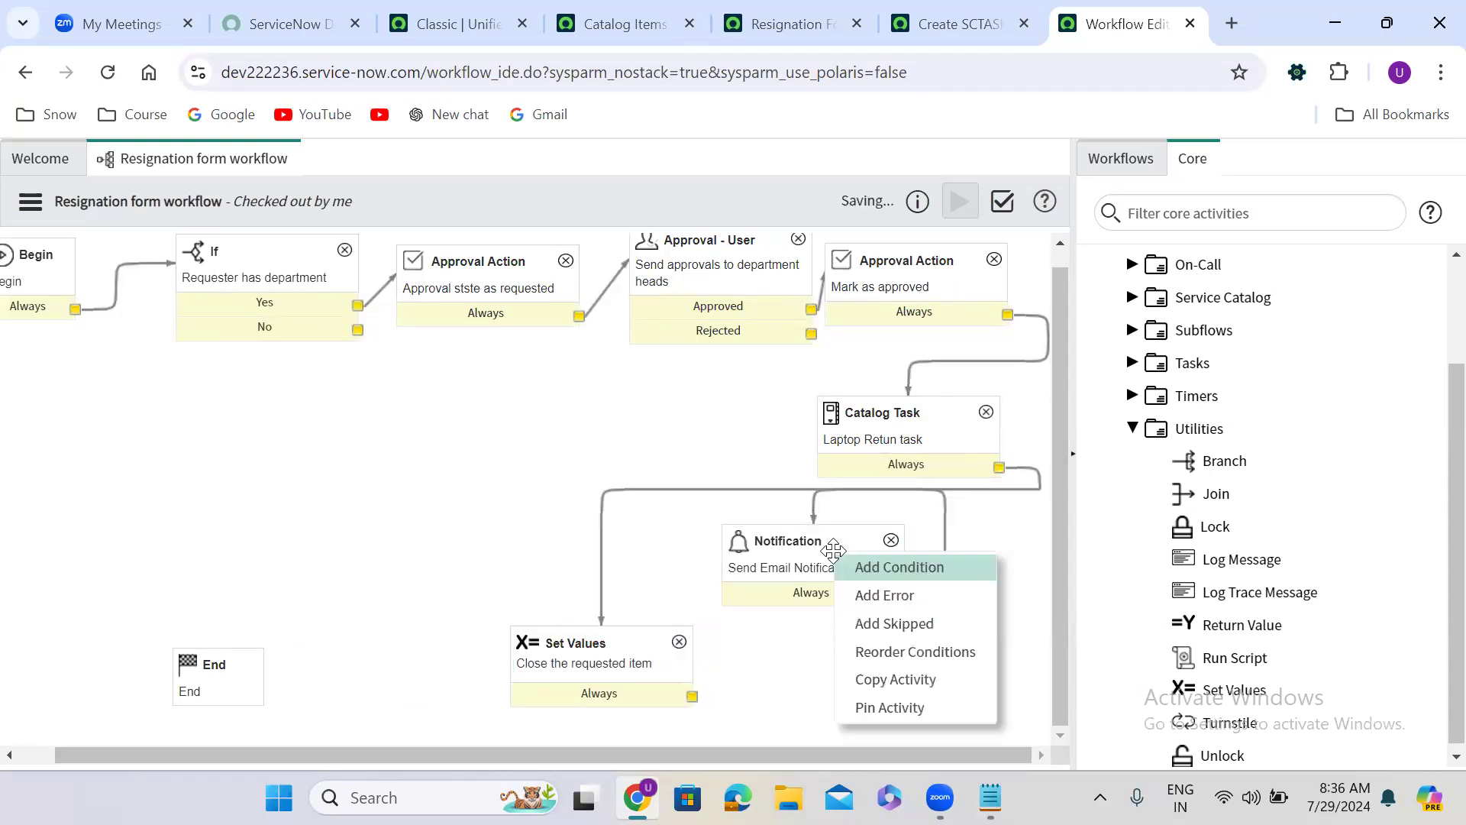
click(913, 679)
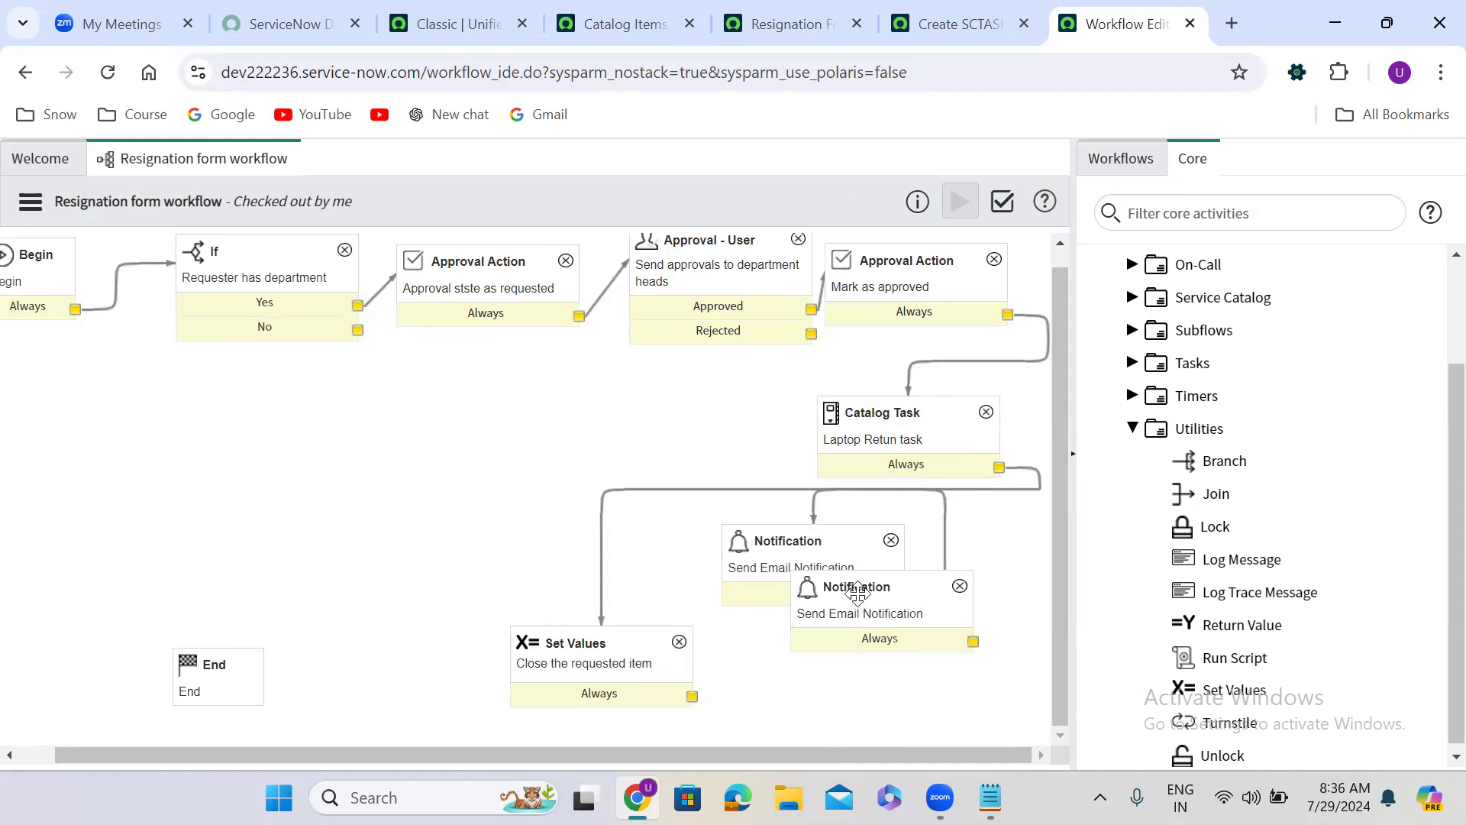
drag(782, 614, 353, 548)
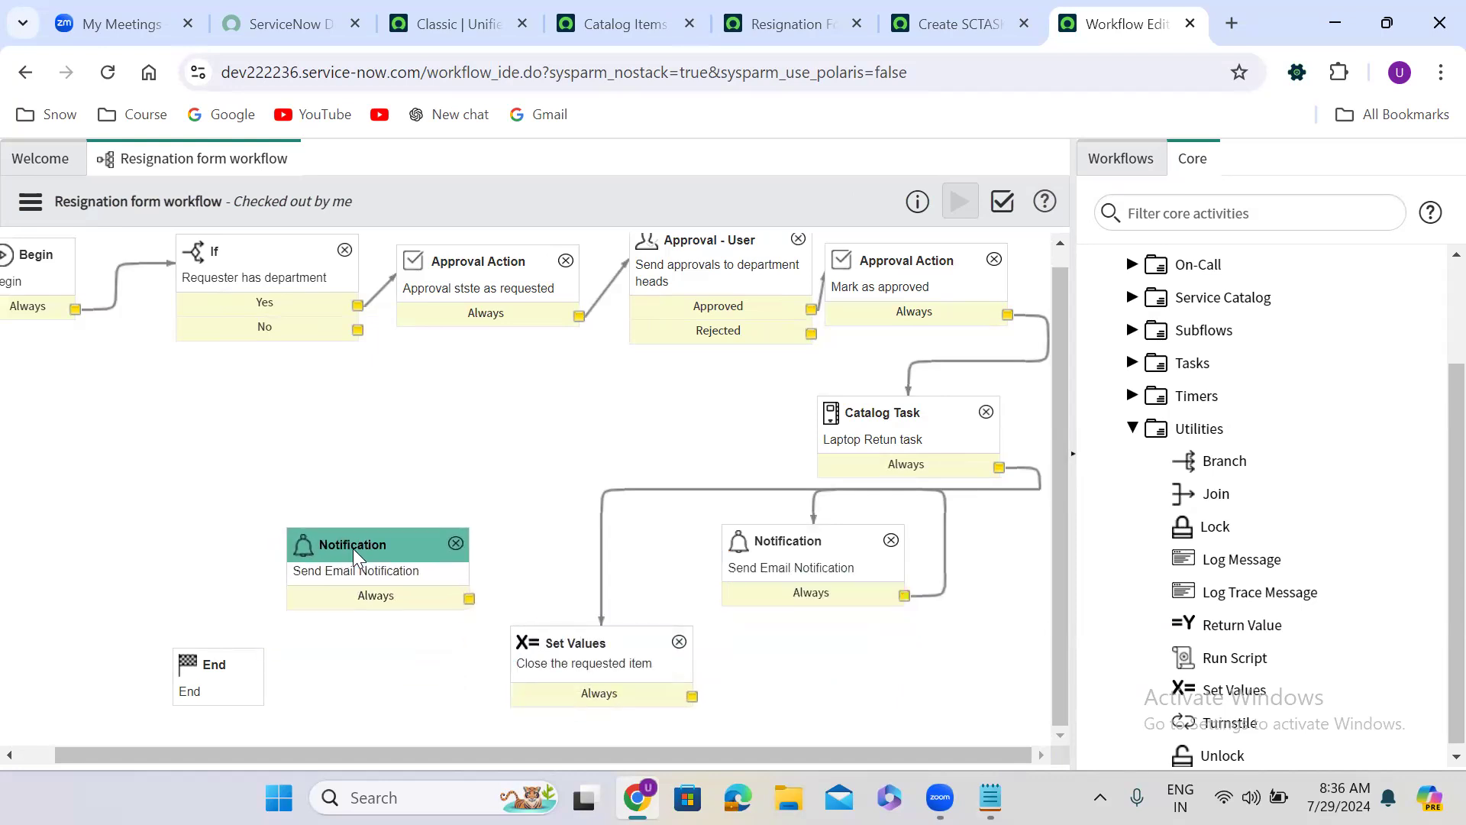
double_click(439, 582)
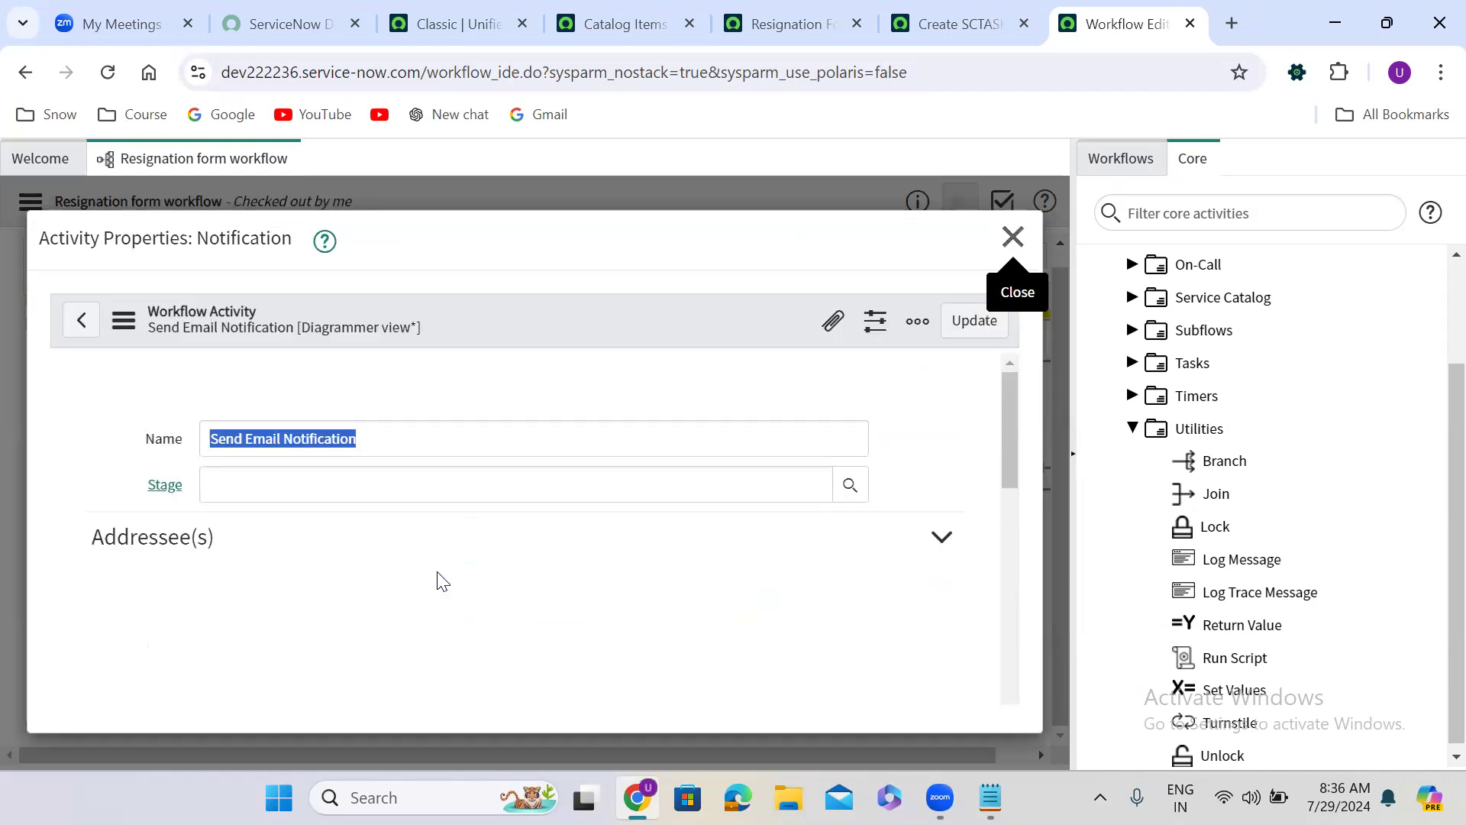
click(399, 451)
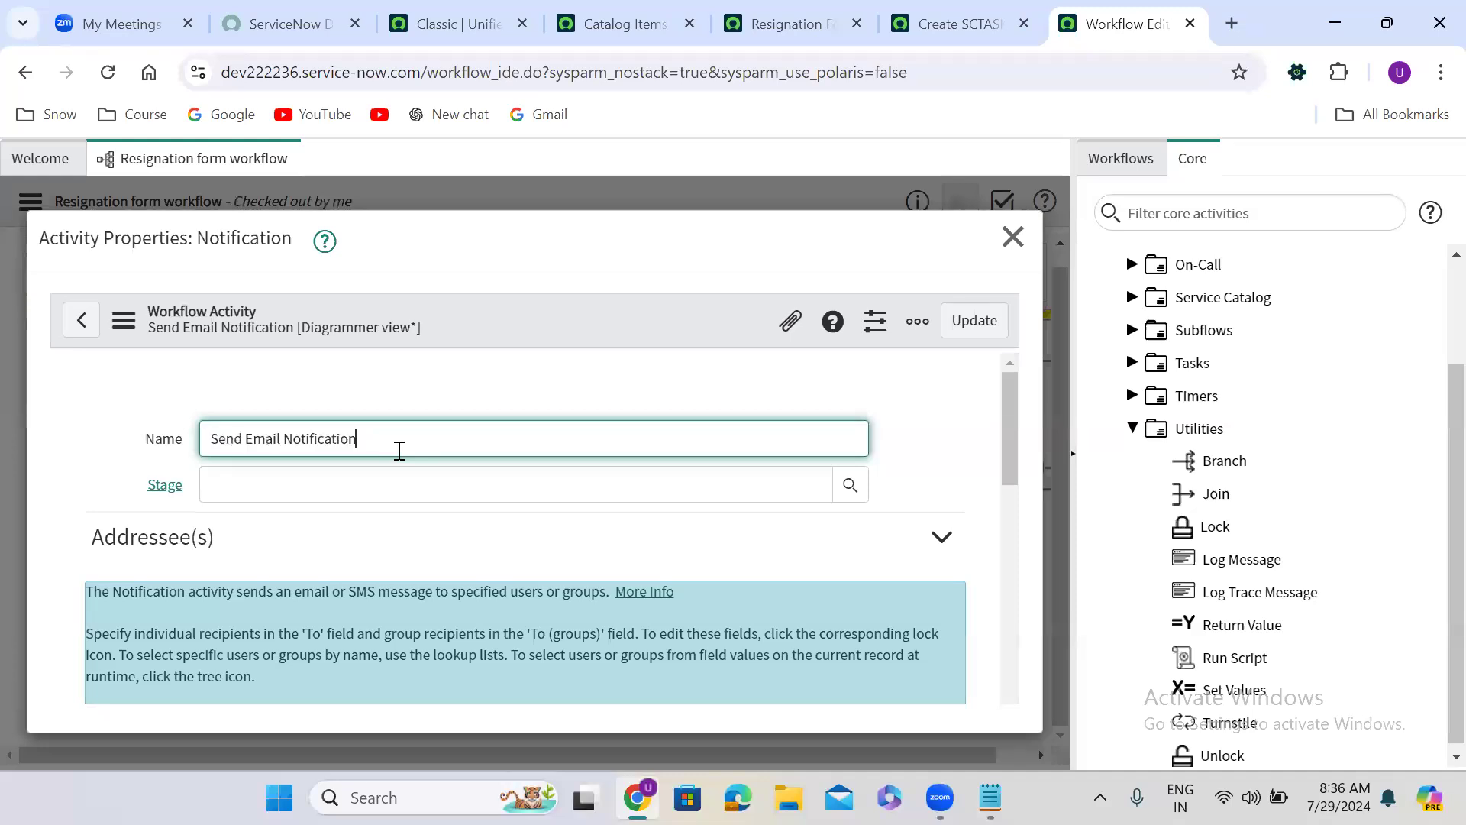
text(on request item closure)
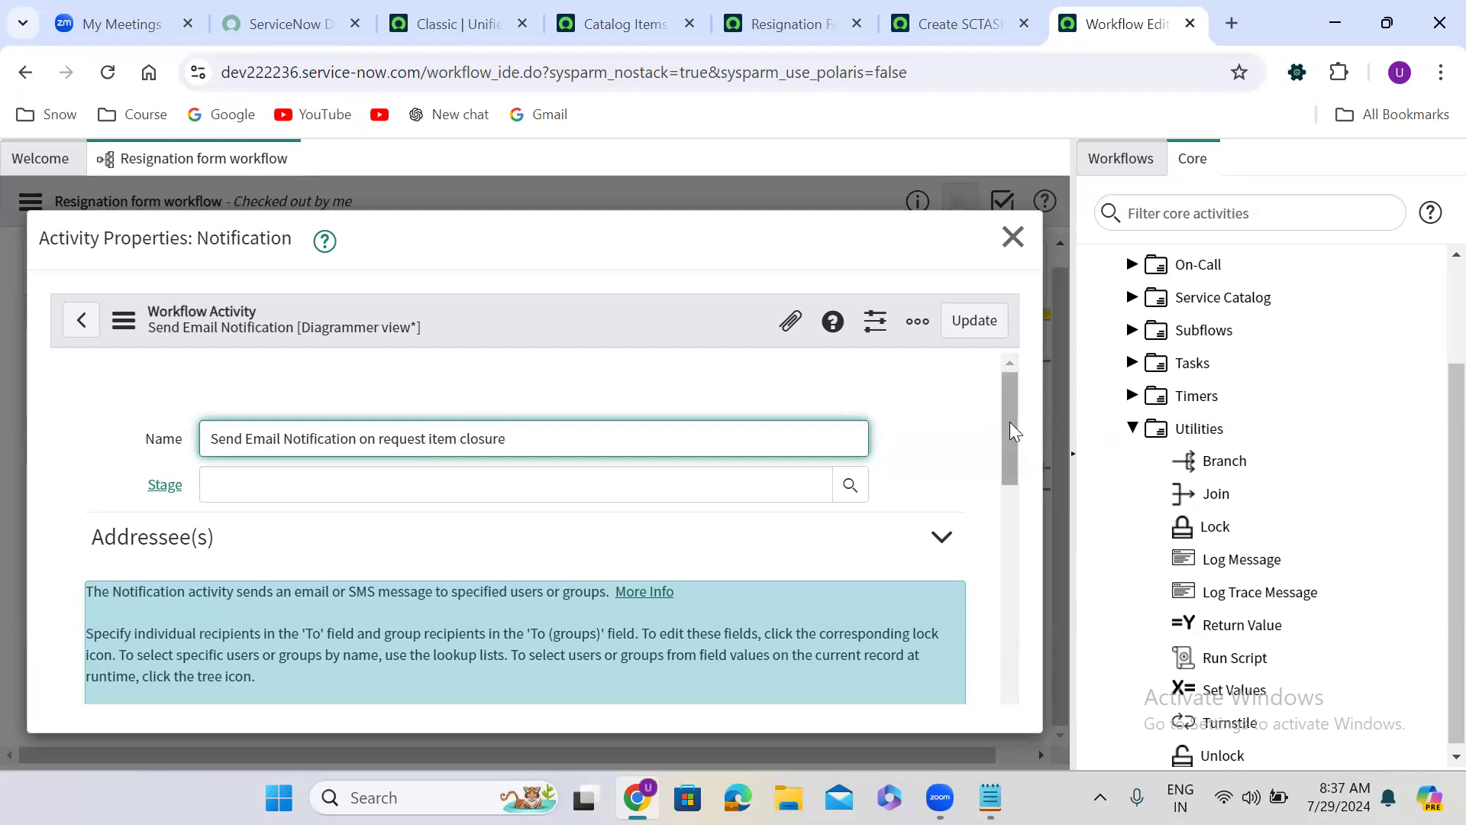
Set the copied notification's subject to "Request Item is close complete" and update the activity.
drag(1010, 421, 998, 662)
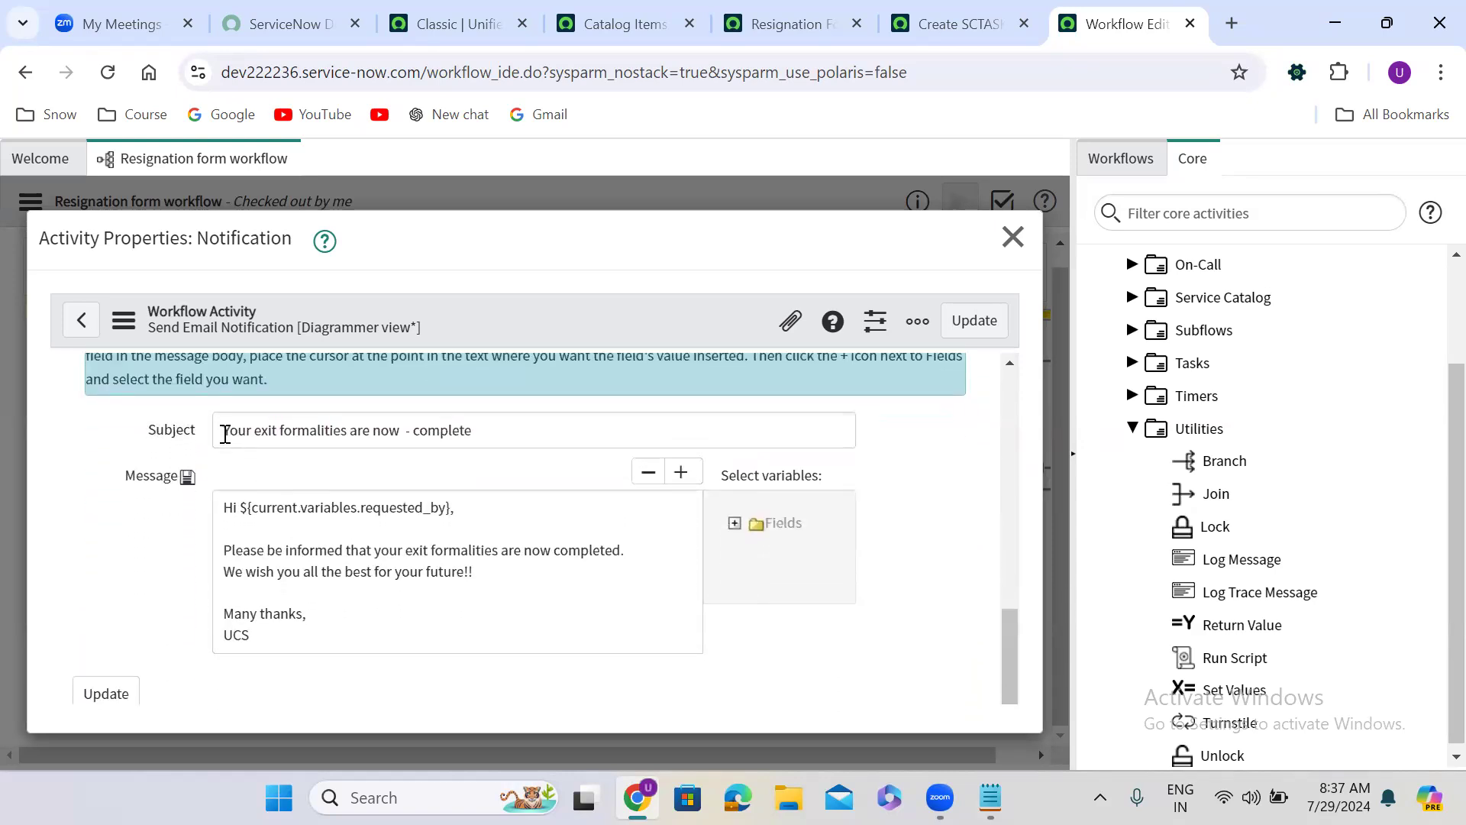
drag(227, 434, 587, 430)
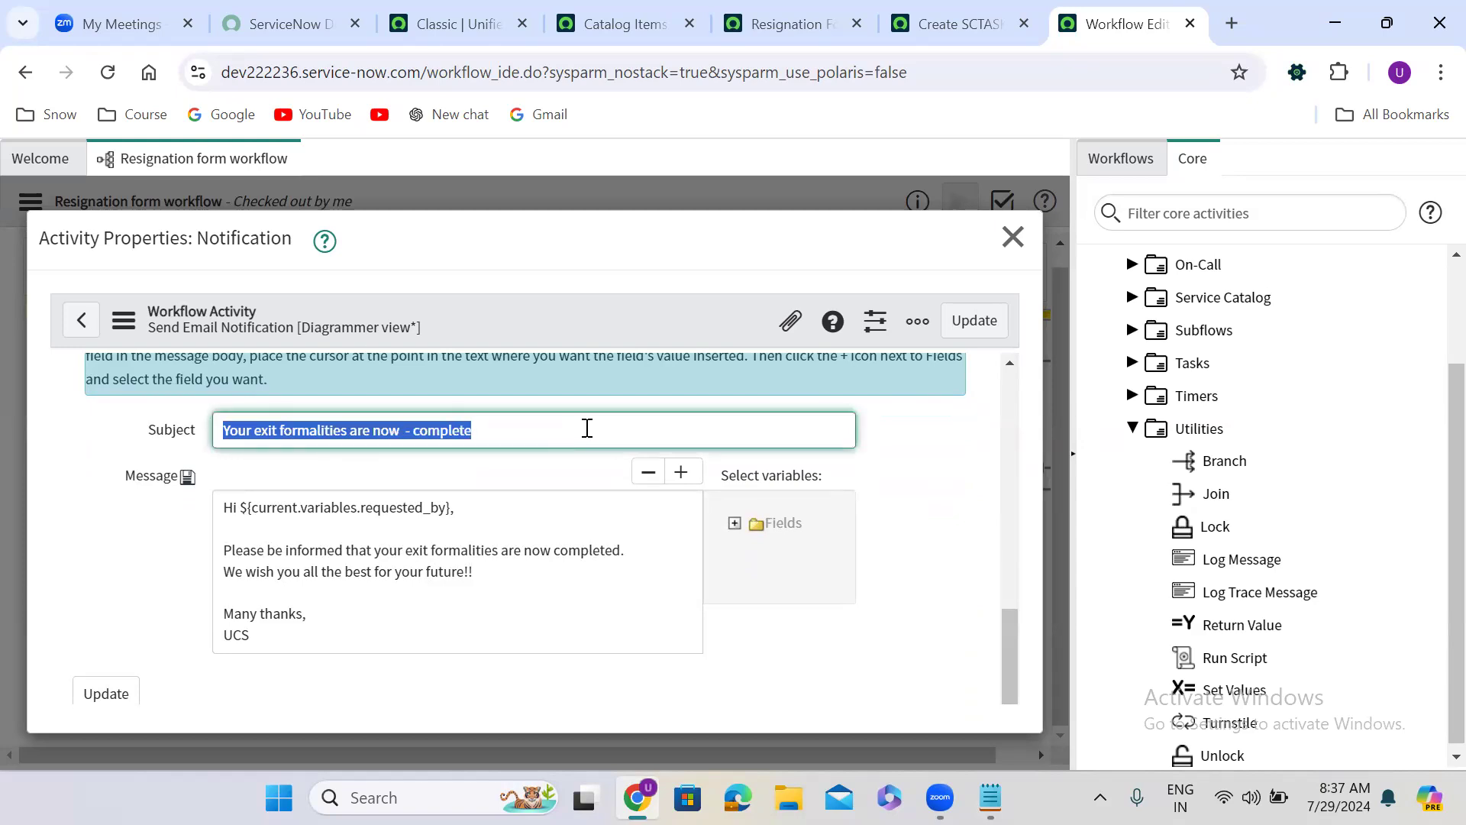
text(Request)
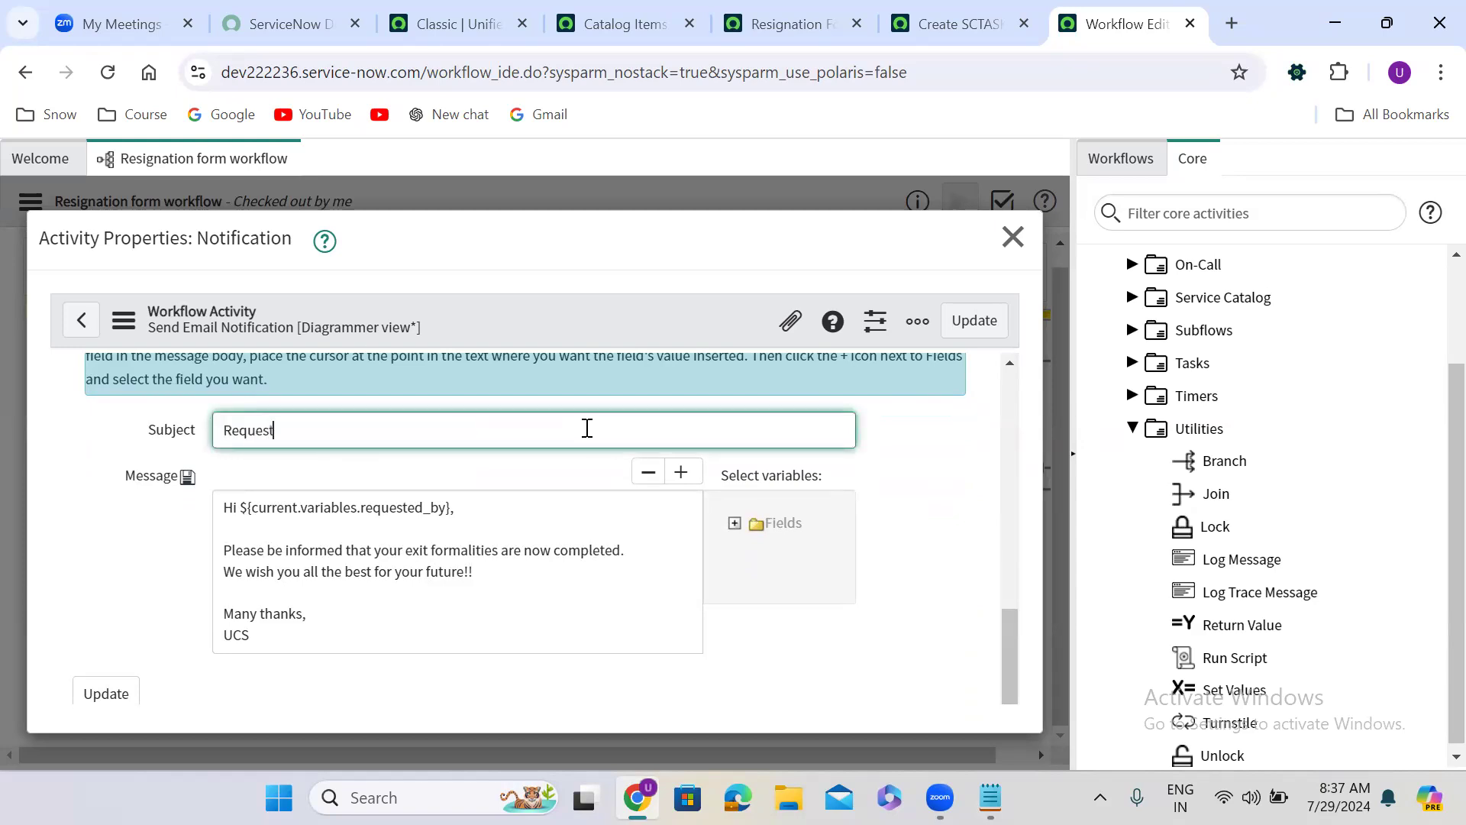
text( Item is close complete)
drag(1010, 648, 1033, 366)
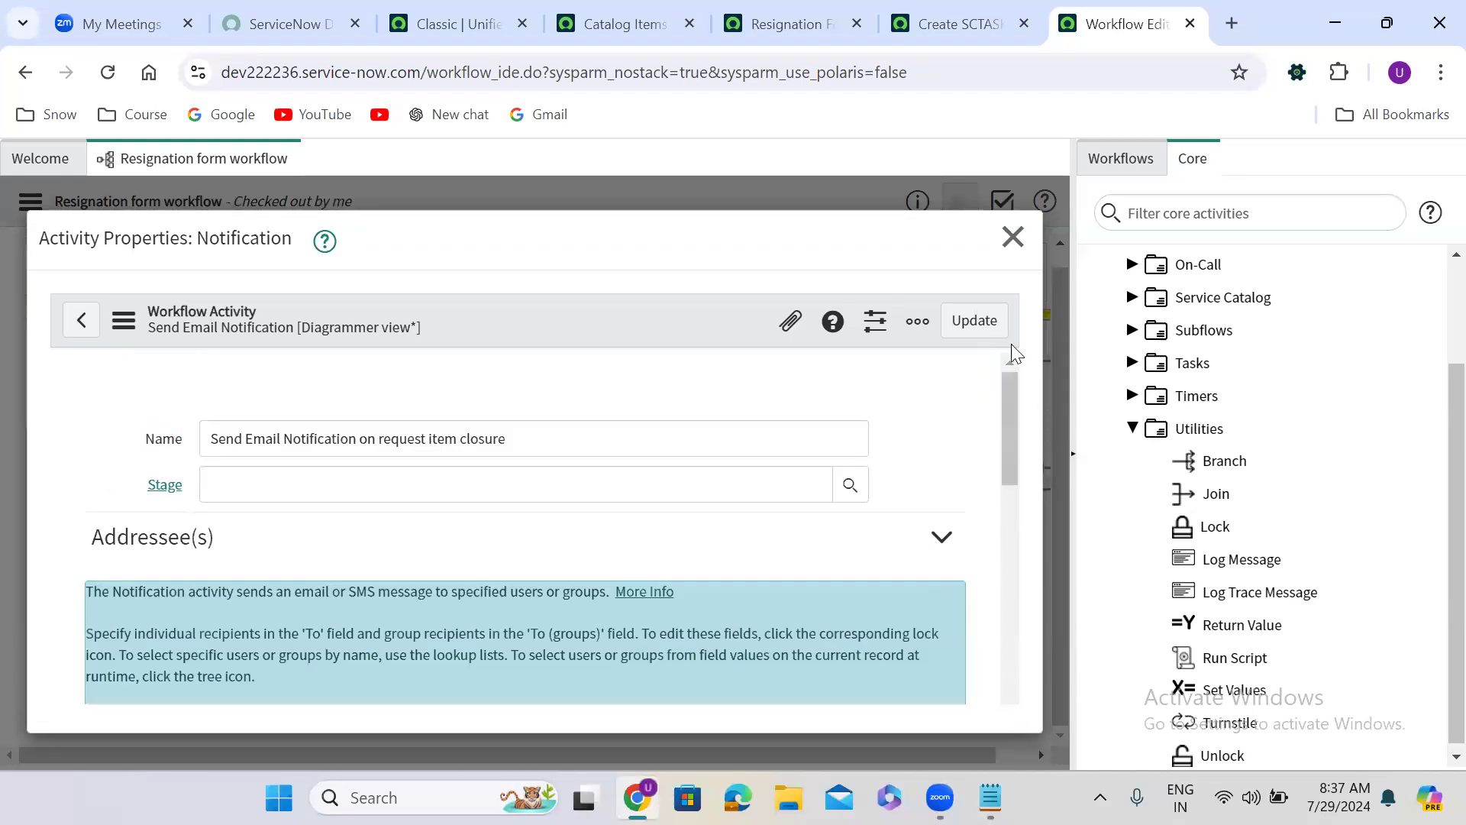
click(969, 318)
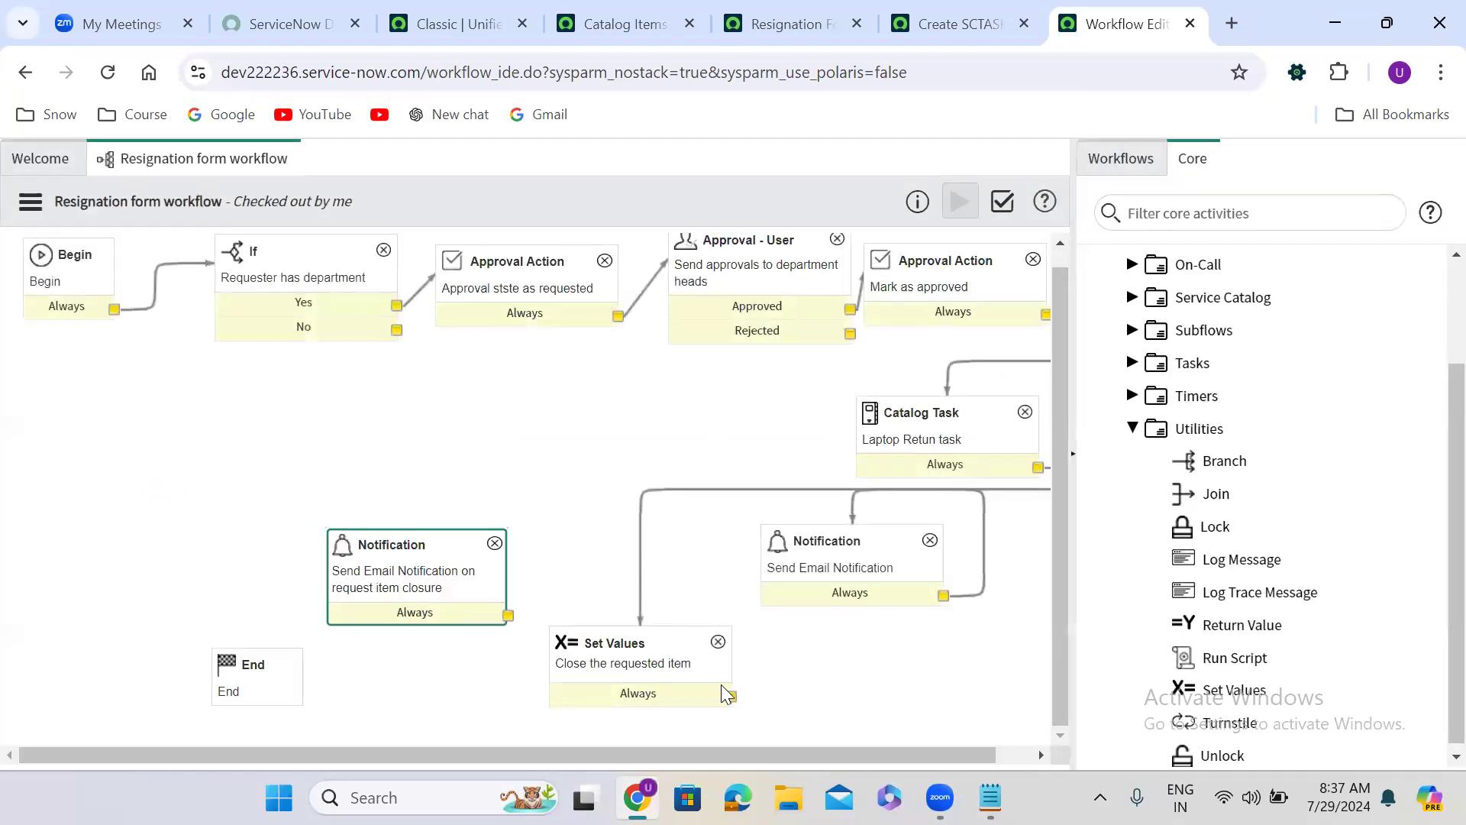
Connect Set Values through the closure Notification to End, and space out both Notification activities and Set Values.
drag(731, 697, 255, 697)
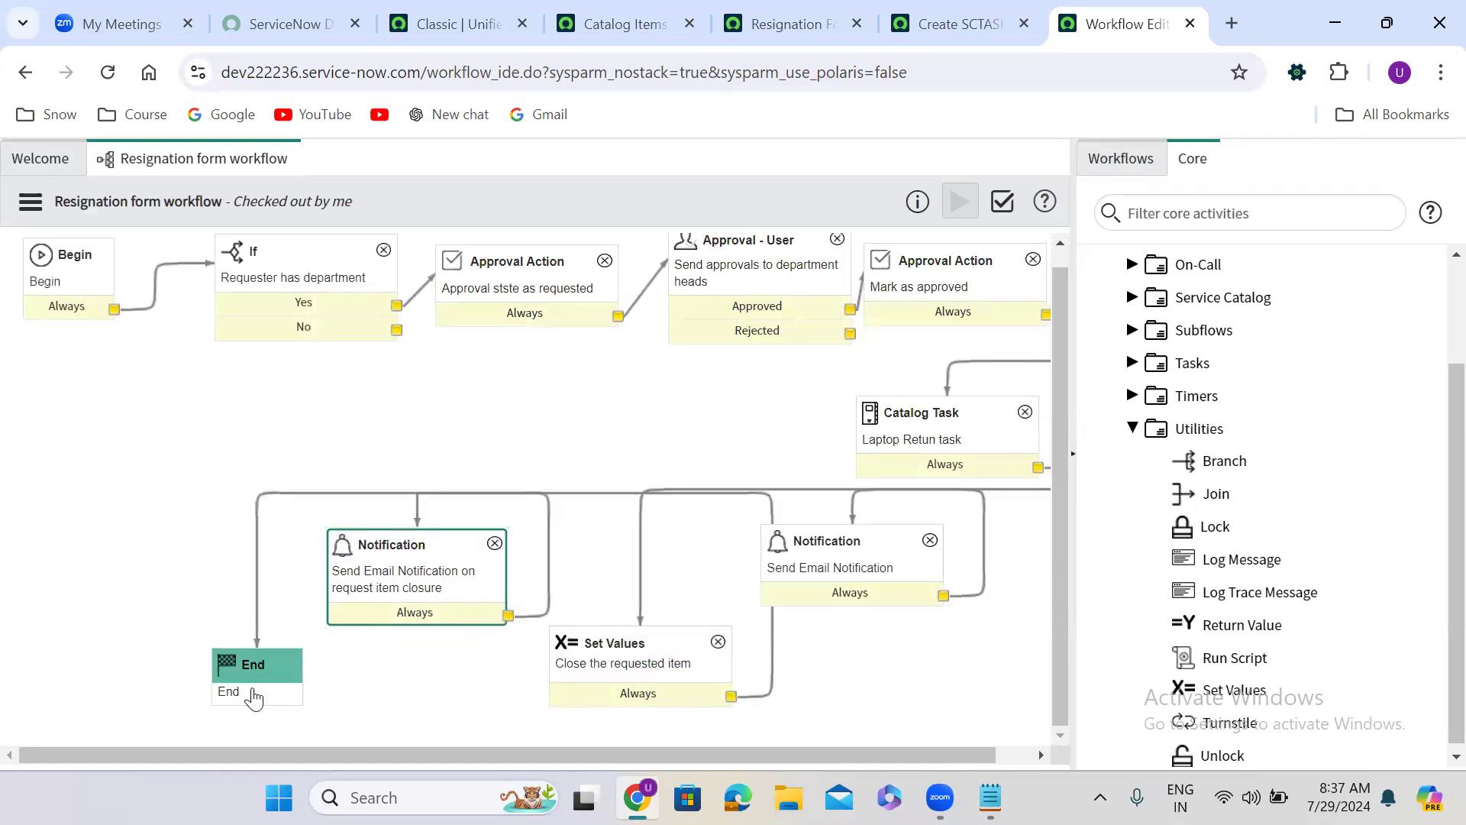
drag(417, 557, 420, 654)
drag(648, 646, 666, 709)
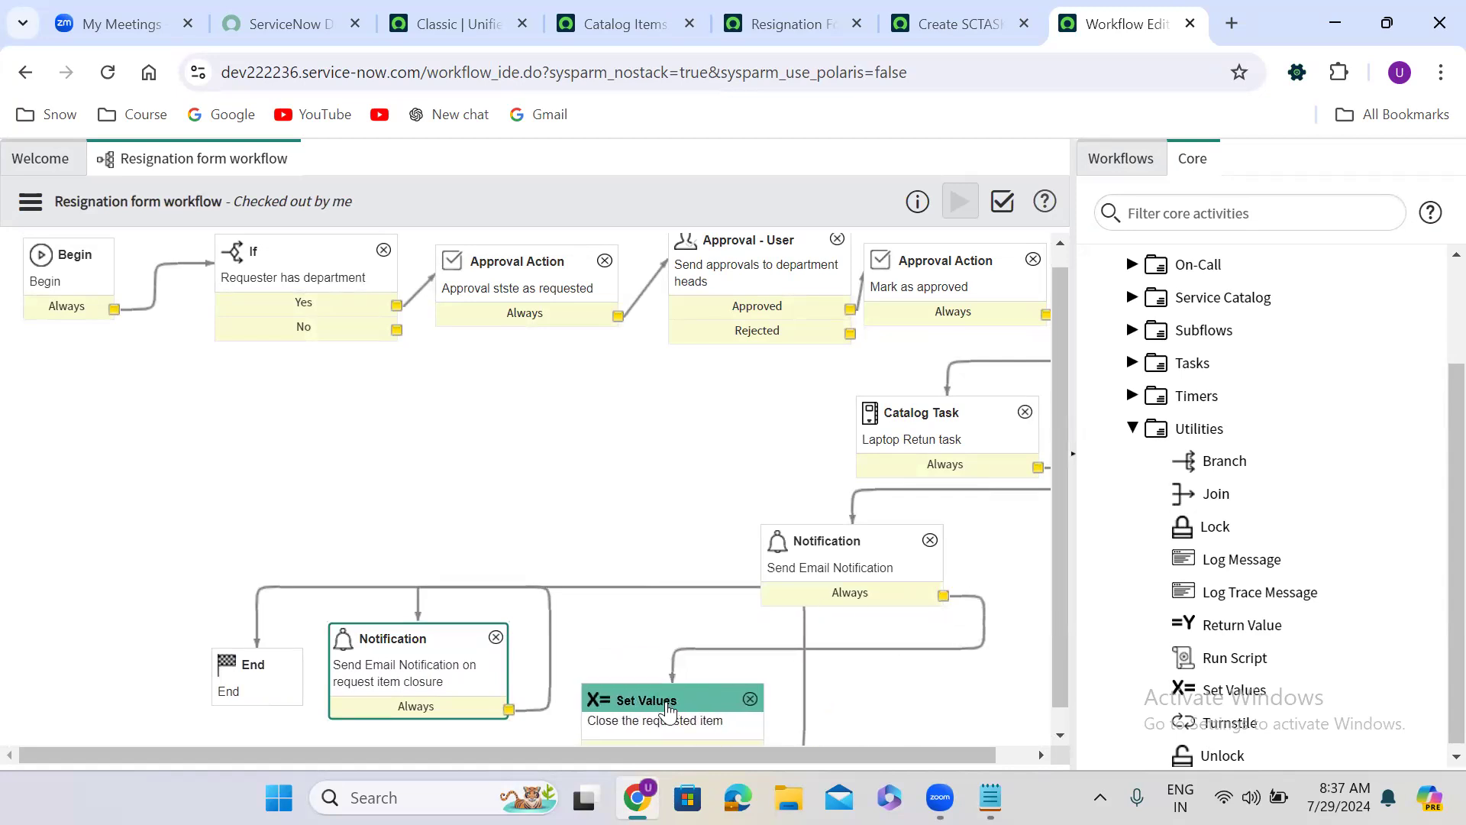
drag(792, 516, 894, 532)
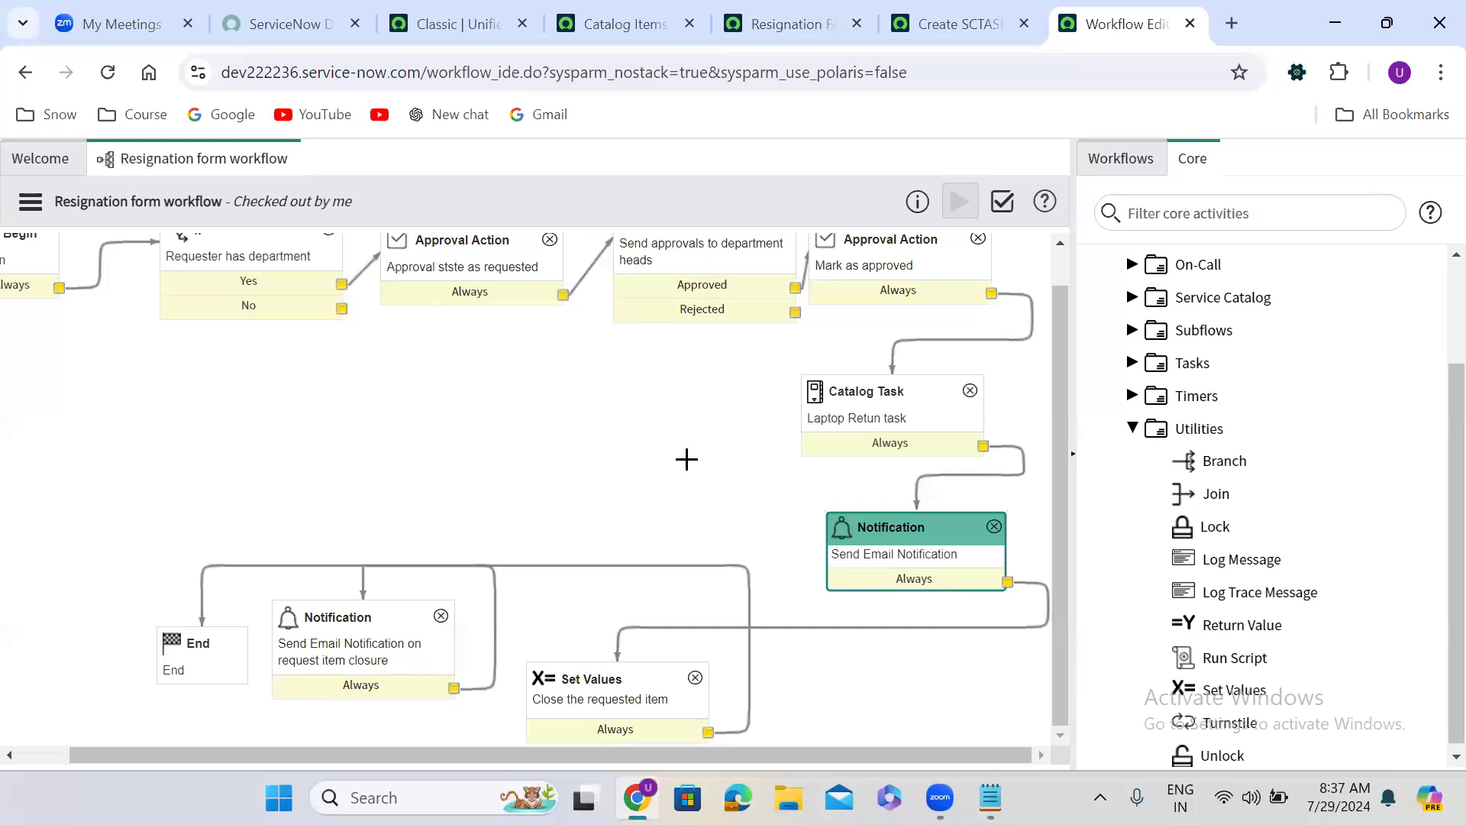
Copy the "Mark as approved" Approval Action and place the copy below the If activity.
drag(1060, 598, 1061, 545)
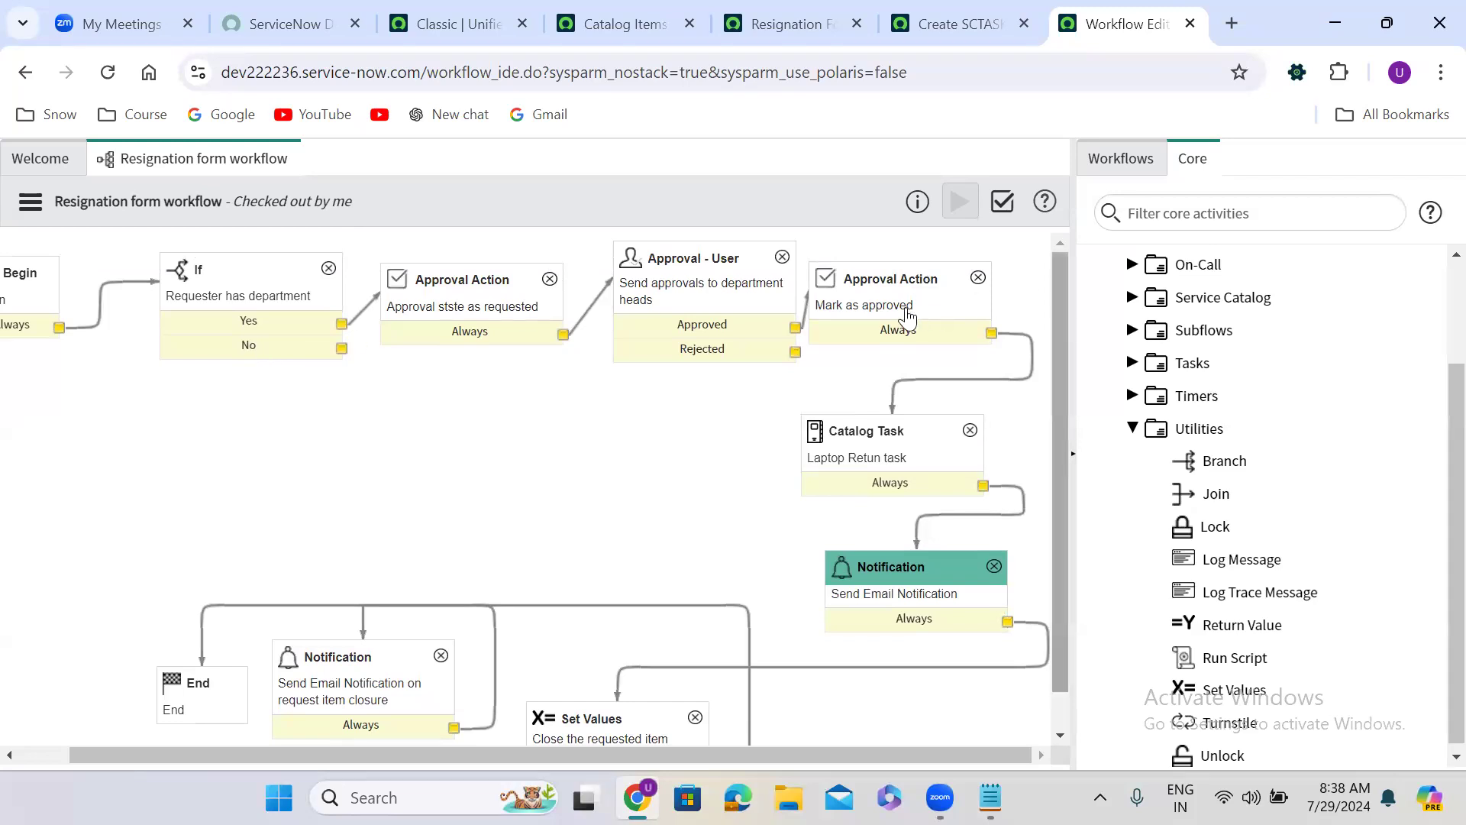
click(892, 284)
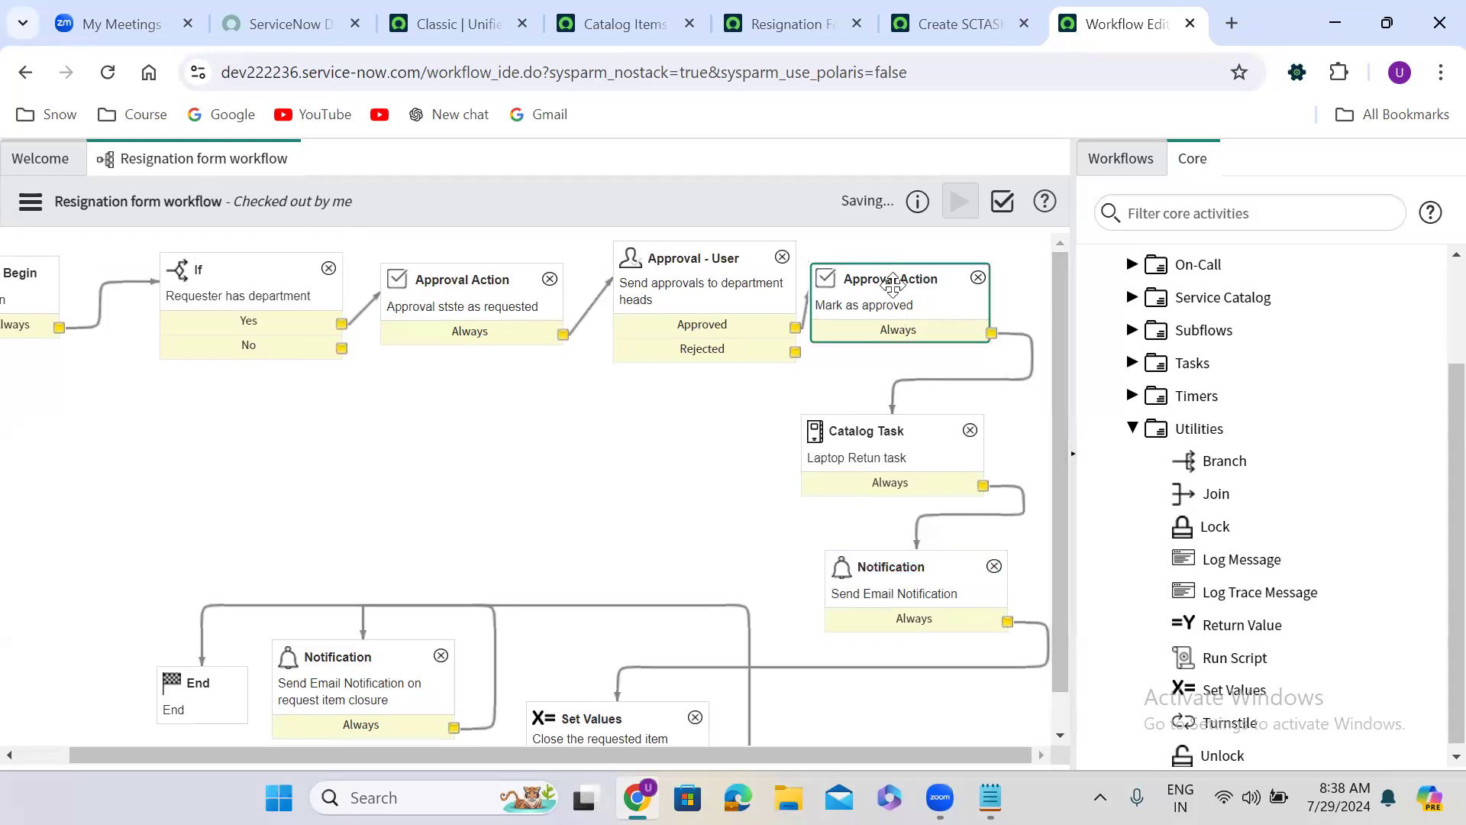
right_click(893, 284)
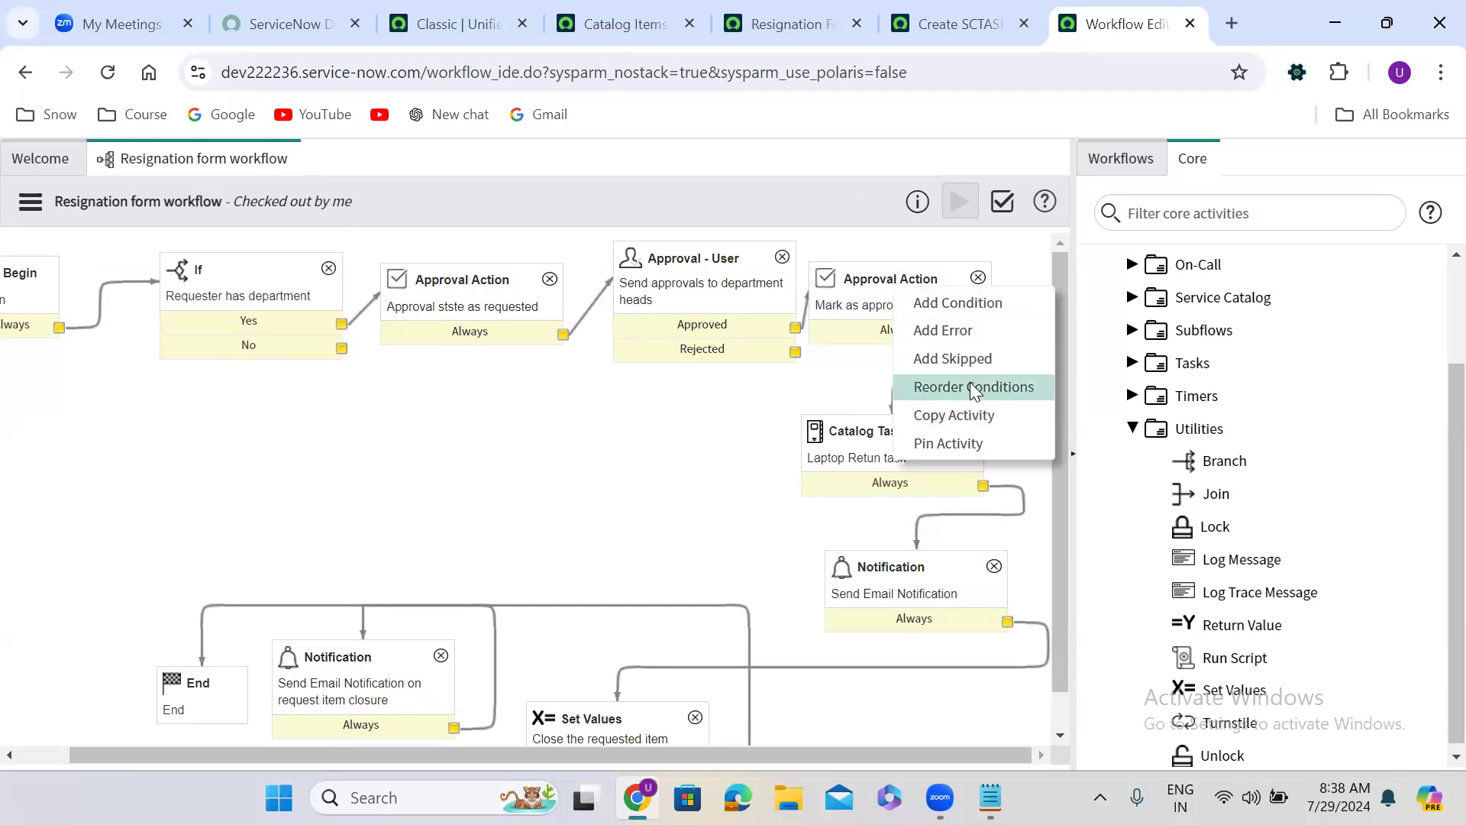
click(962, 413)
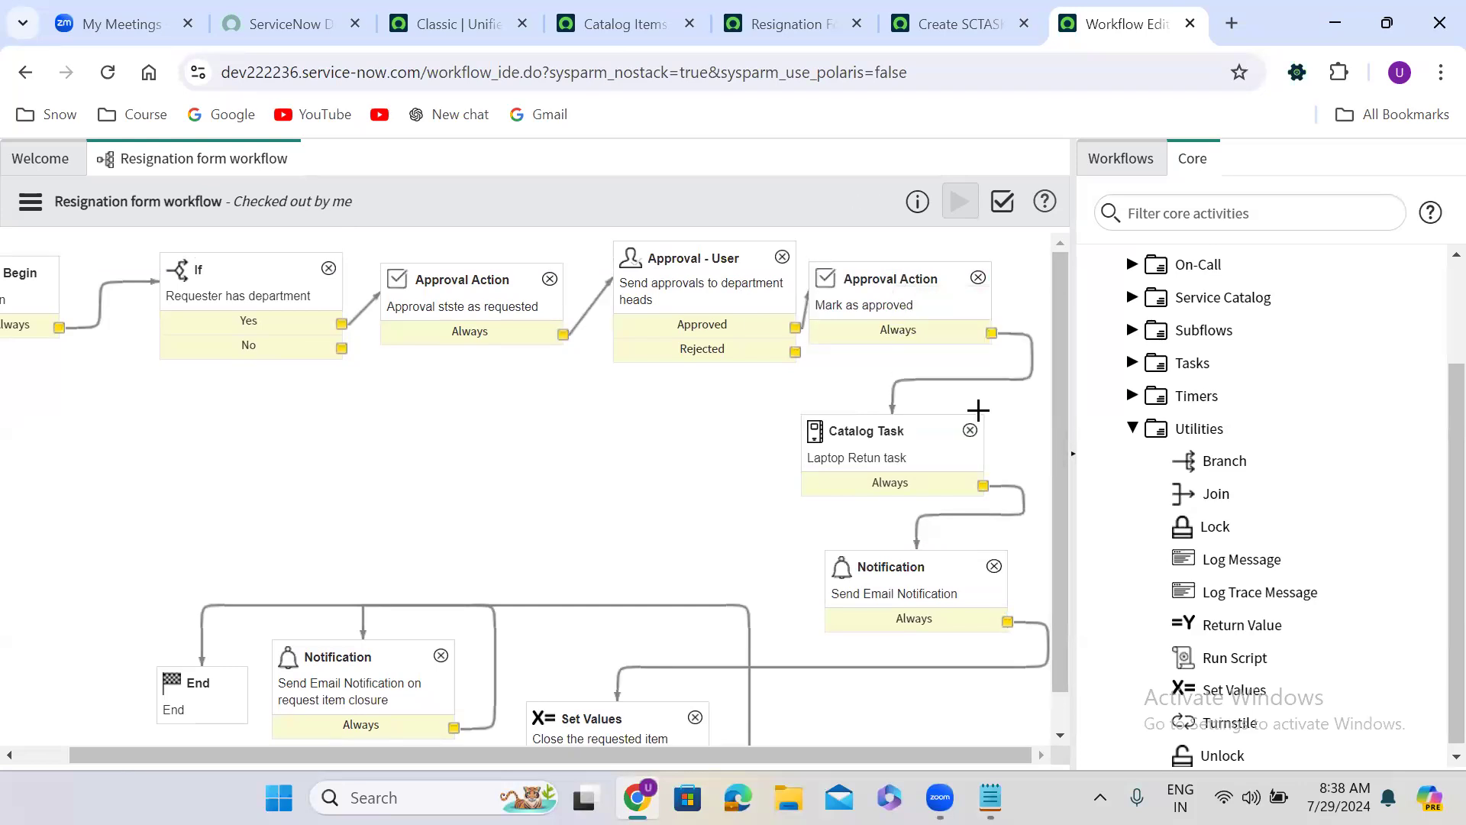
drag(985, 330, 216, 435)
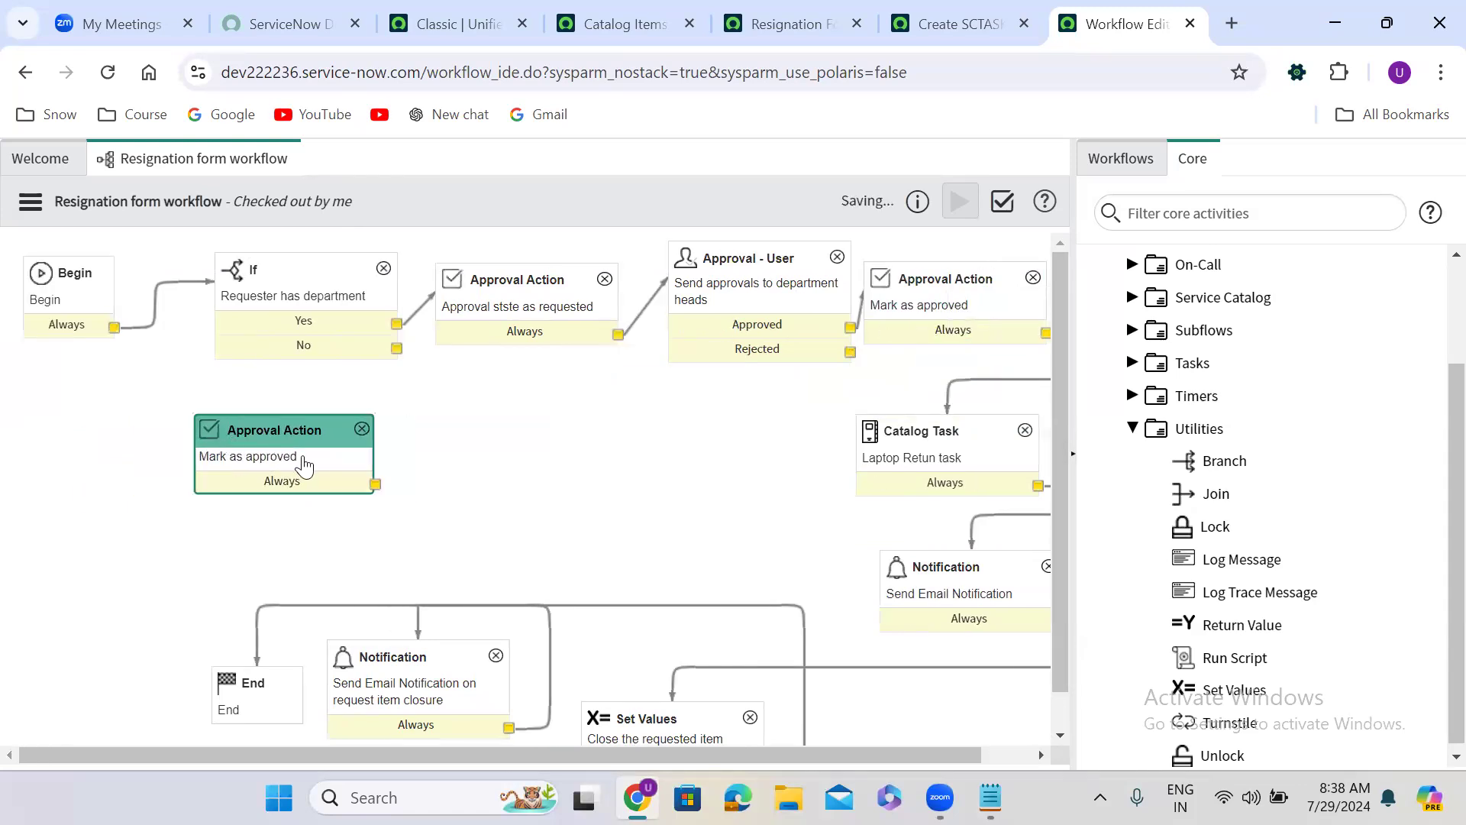
Configure the copied Approval Action as "Mark as rejected" with action Mark task rejected, and connect the If activity's No output to it.
double_click(309, 463)
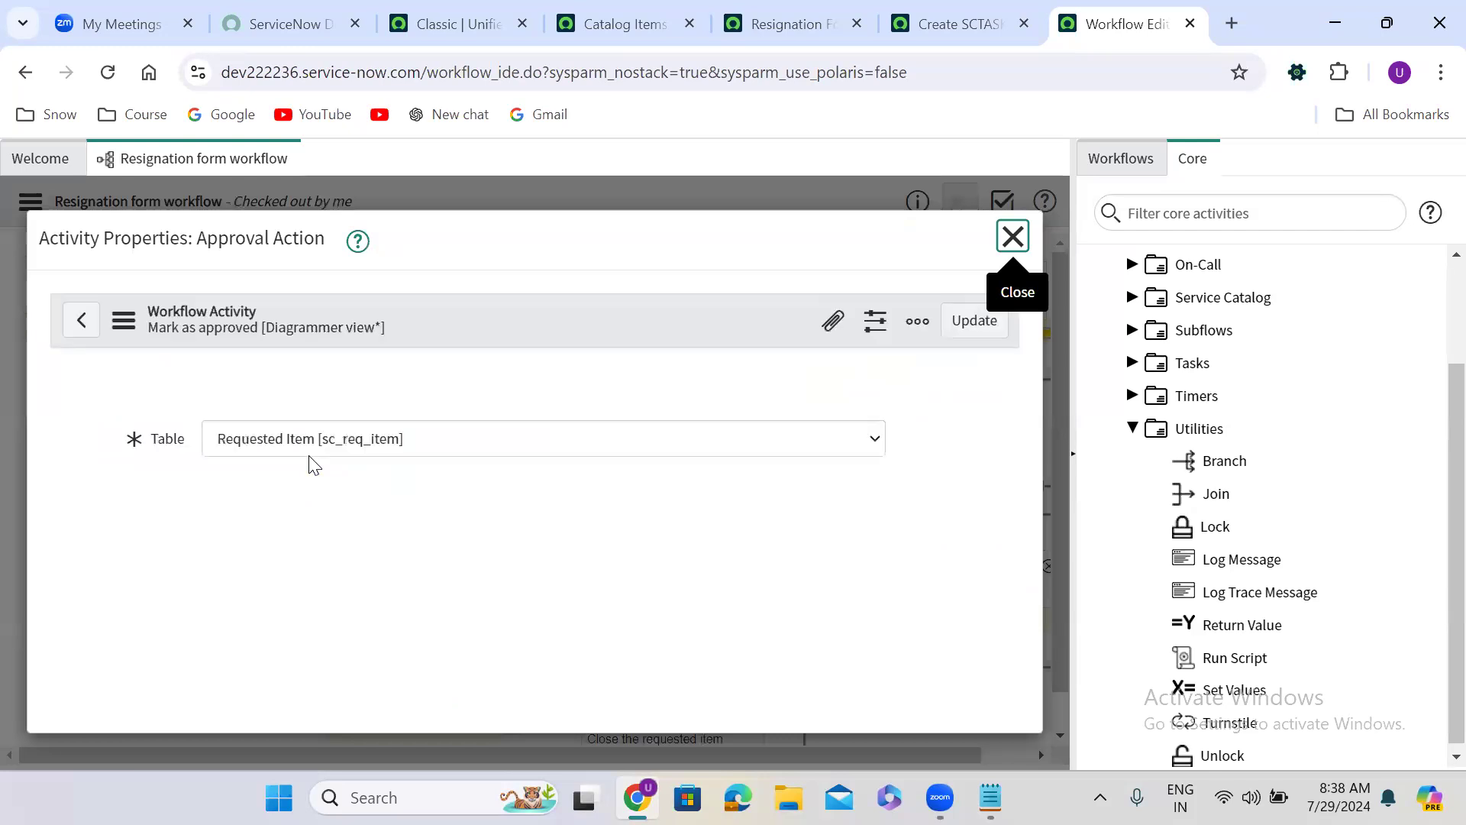
click(388, 653)
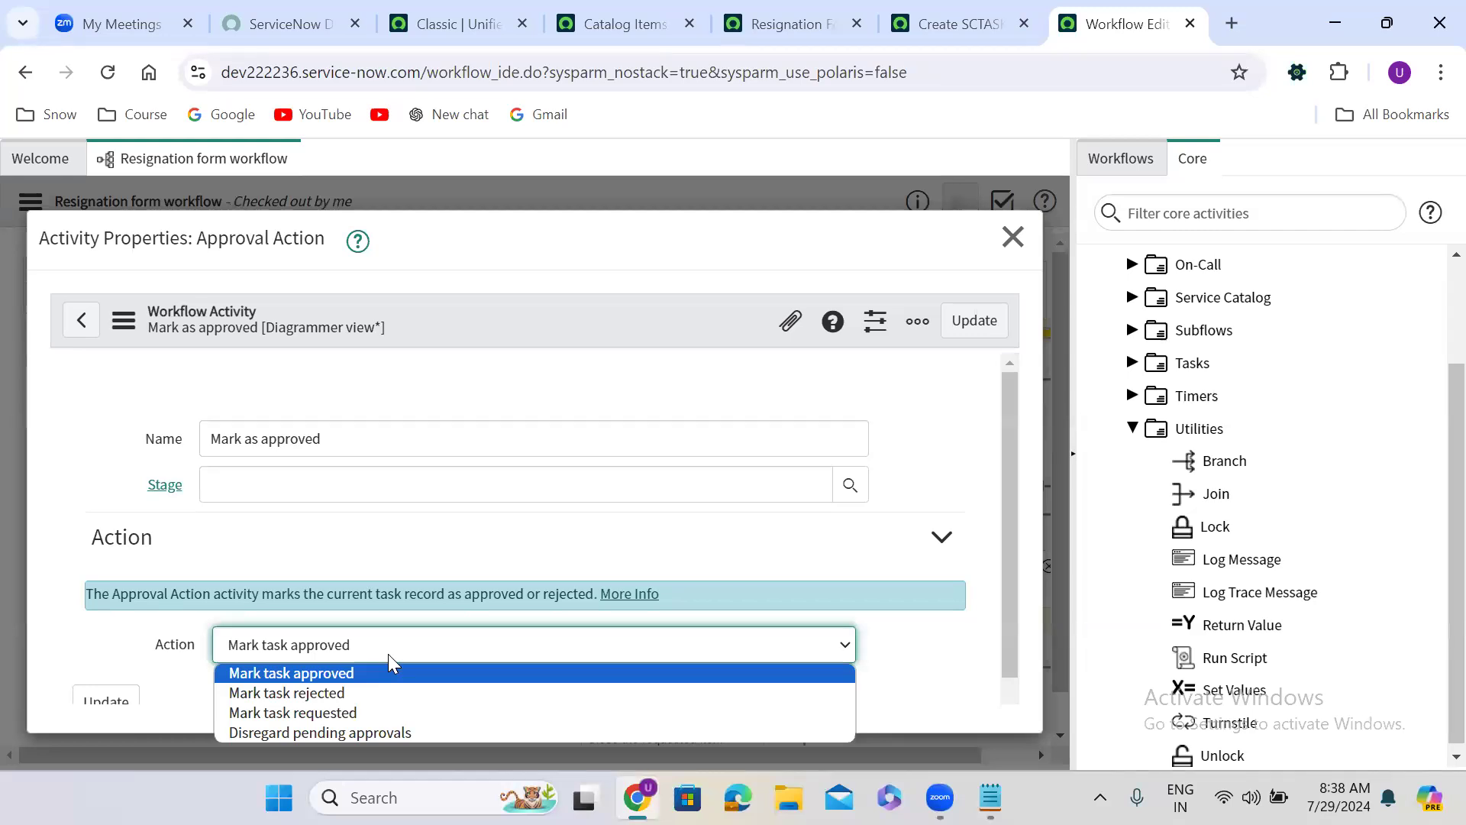
click(363, 699)
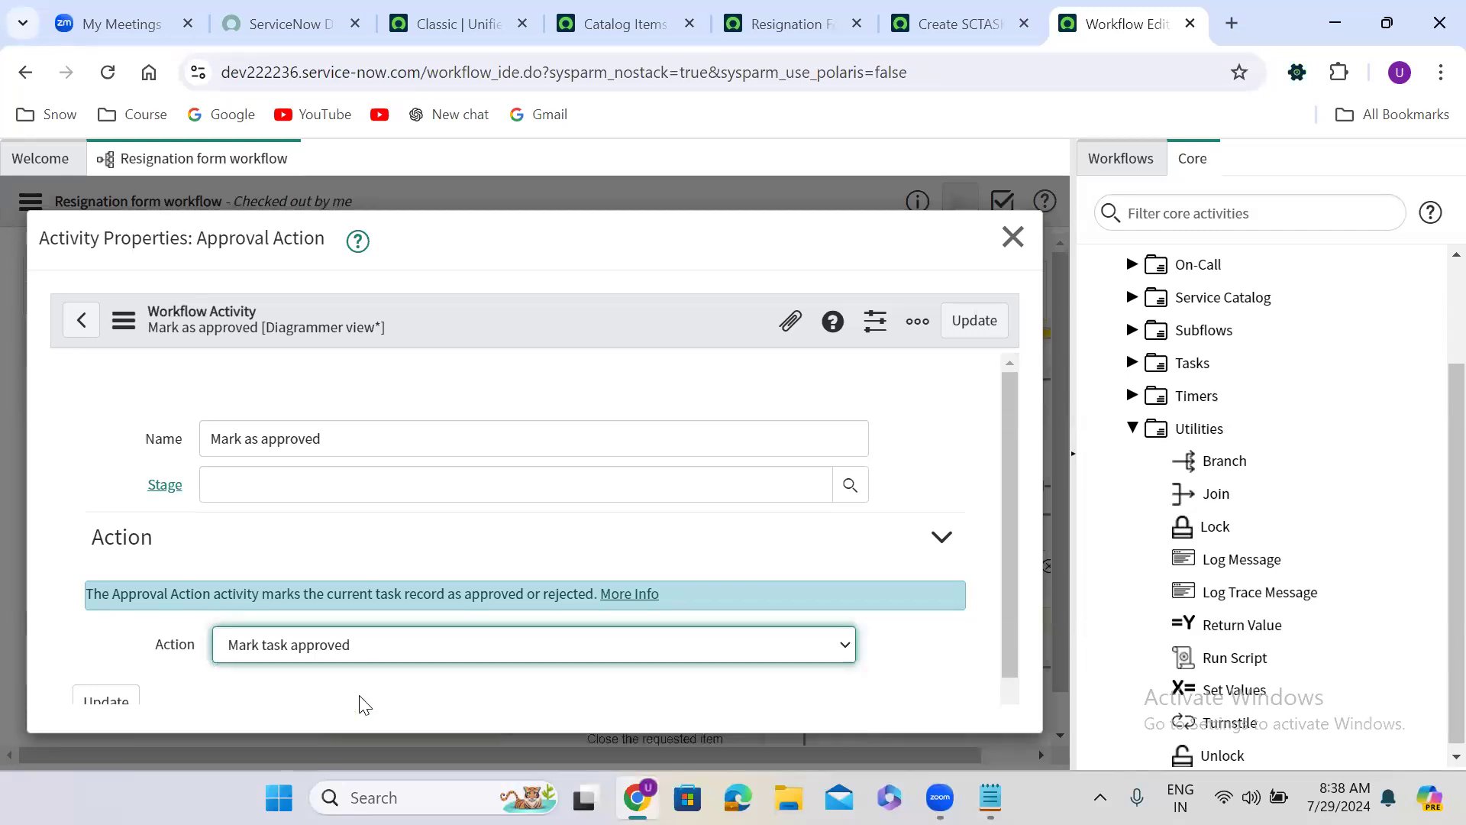
click(300, 448)
double_click(298, 447)
text(re)
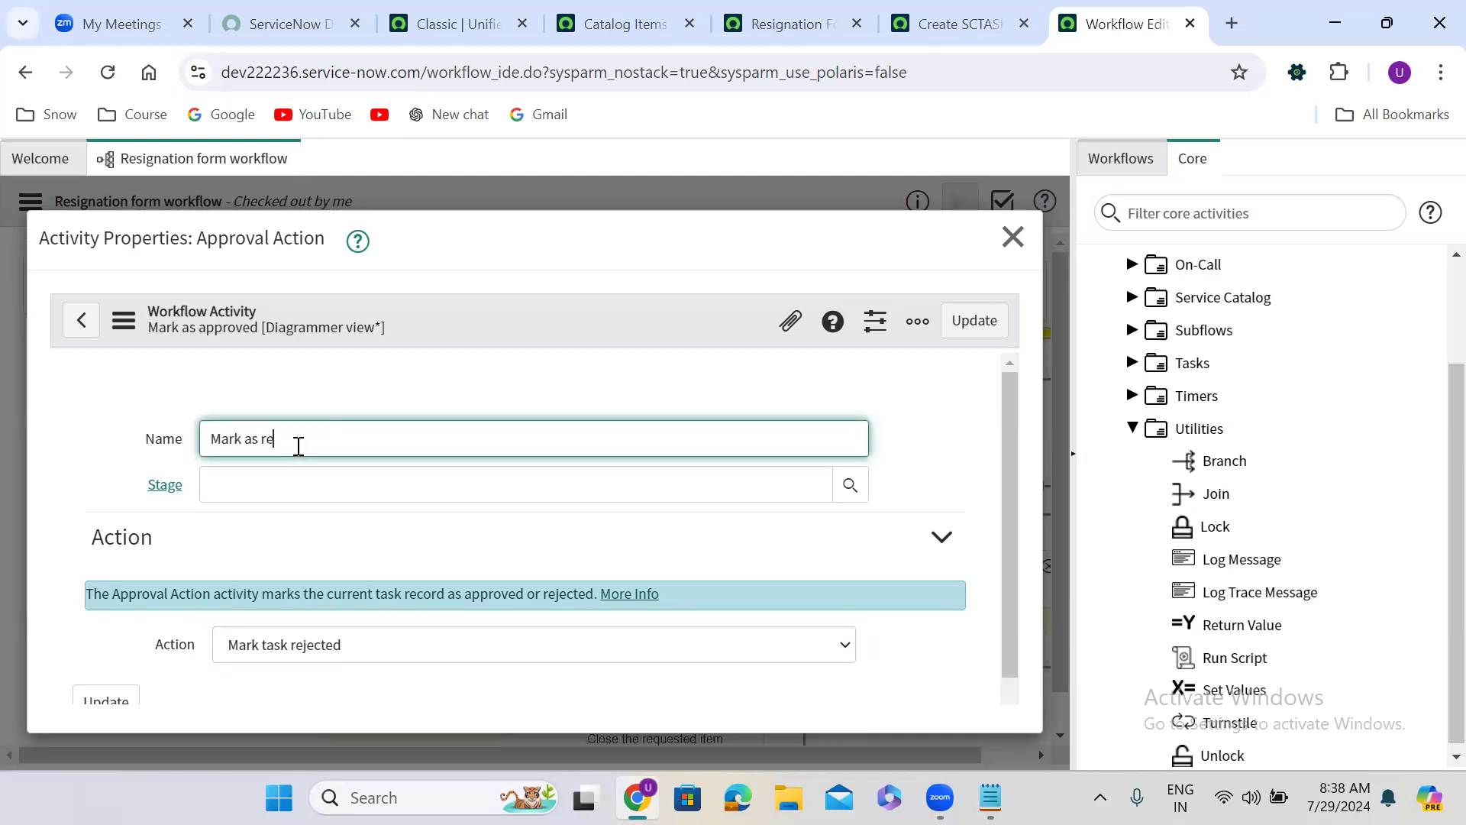
text(jected)
click(988, 322)
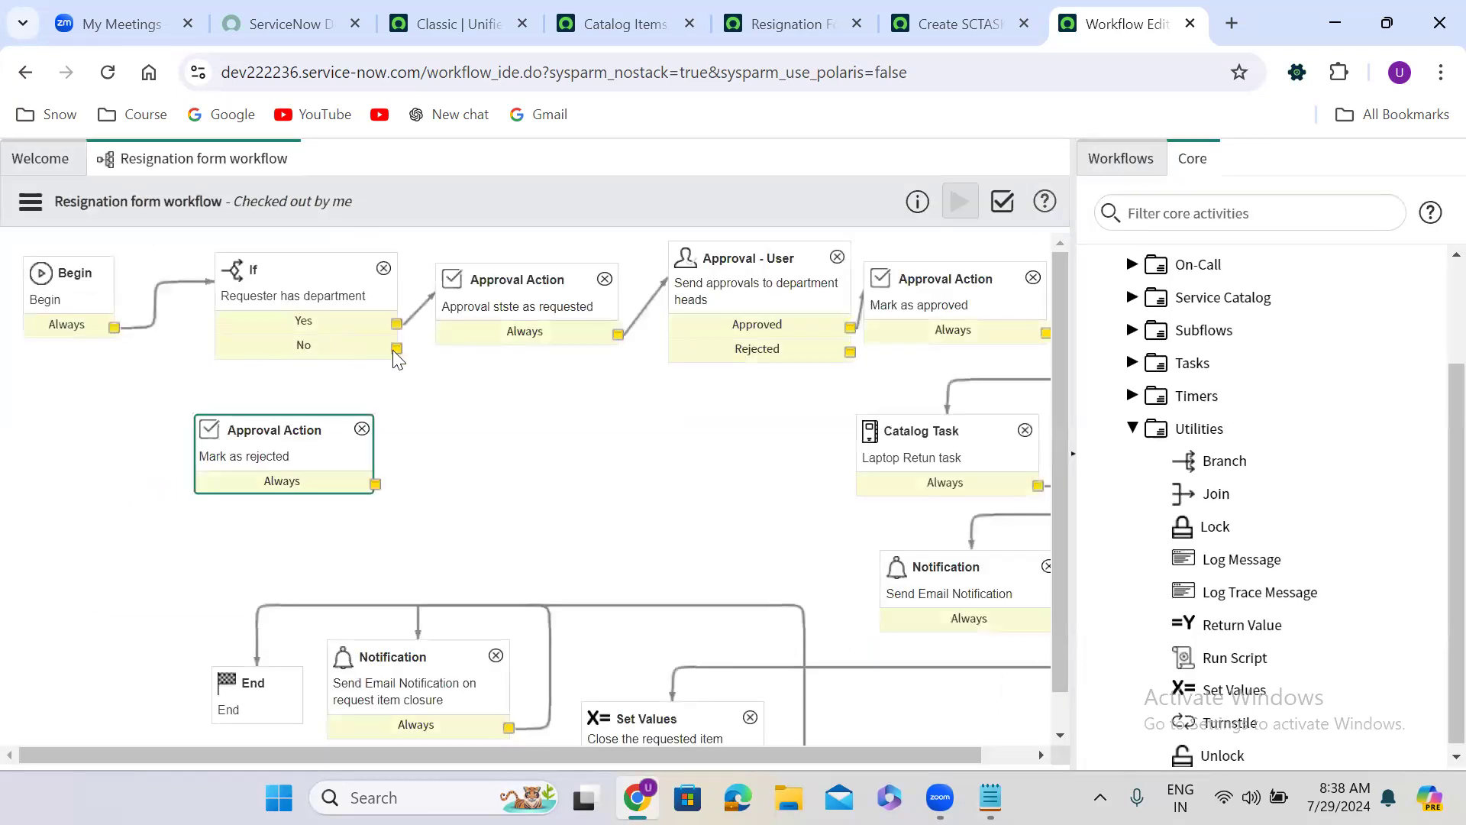
drag(396, 349, 337, 456)
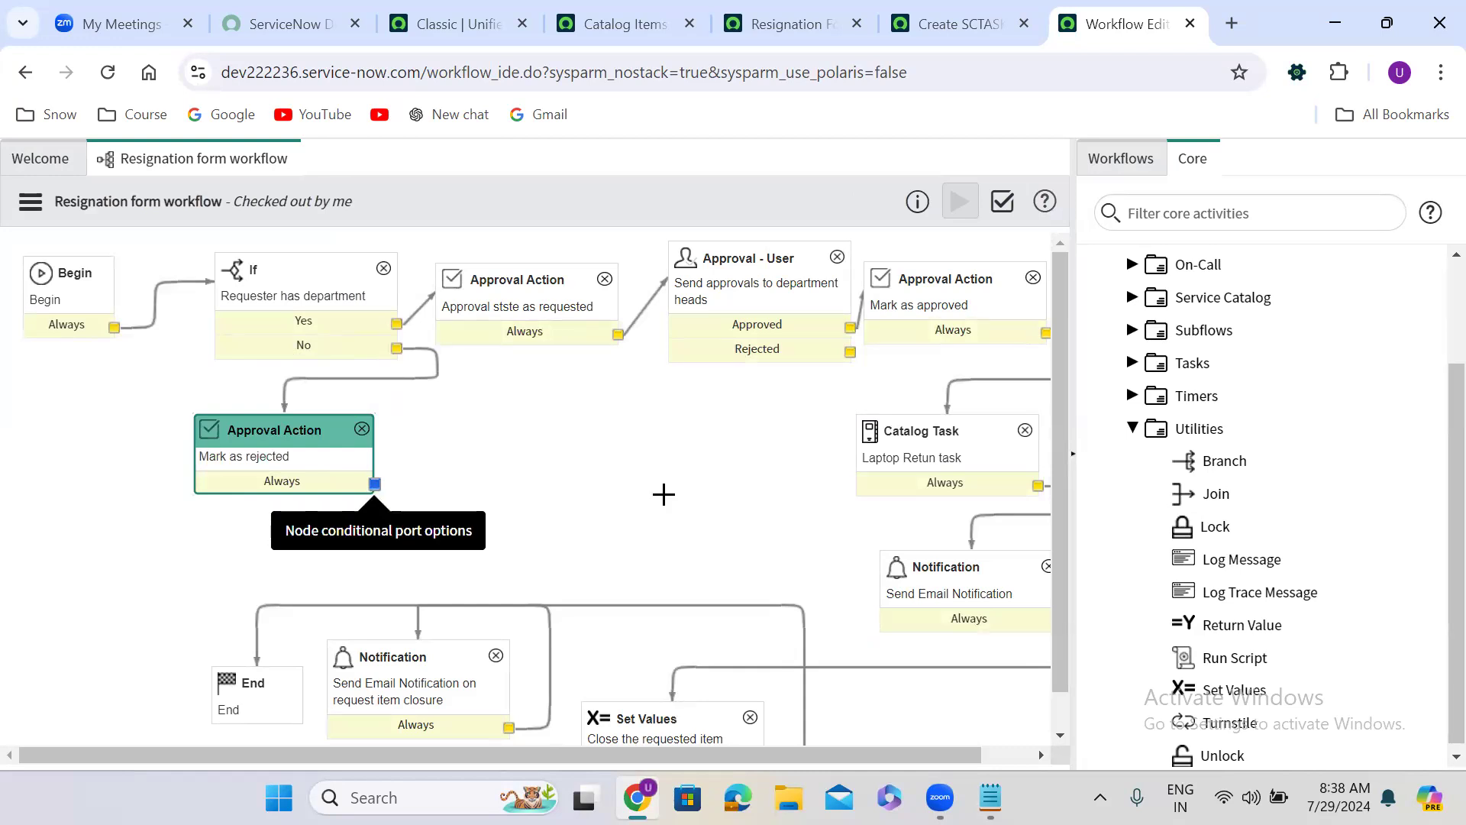
Copy the Set Values activity below the "Mark as rejected" Approval Action and connect that action's Always output to the copy.
drag(1062, 534, 1062, 573)
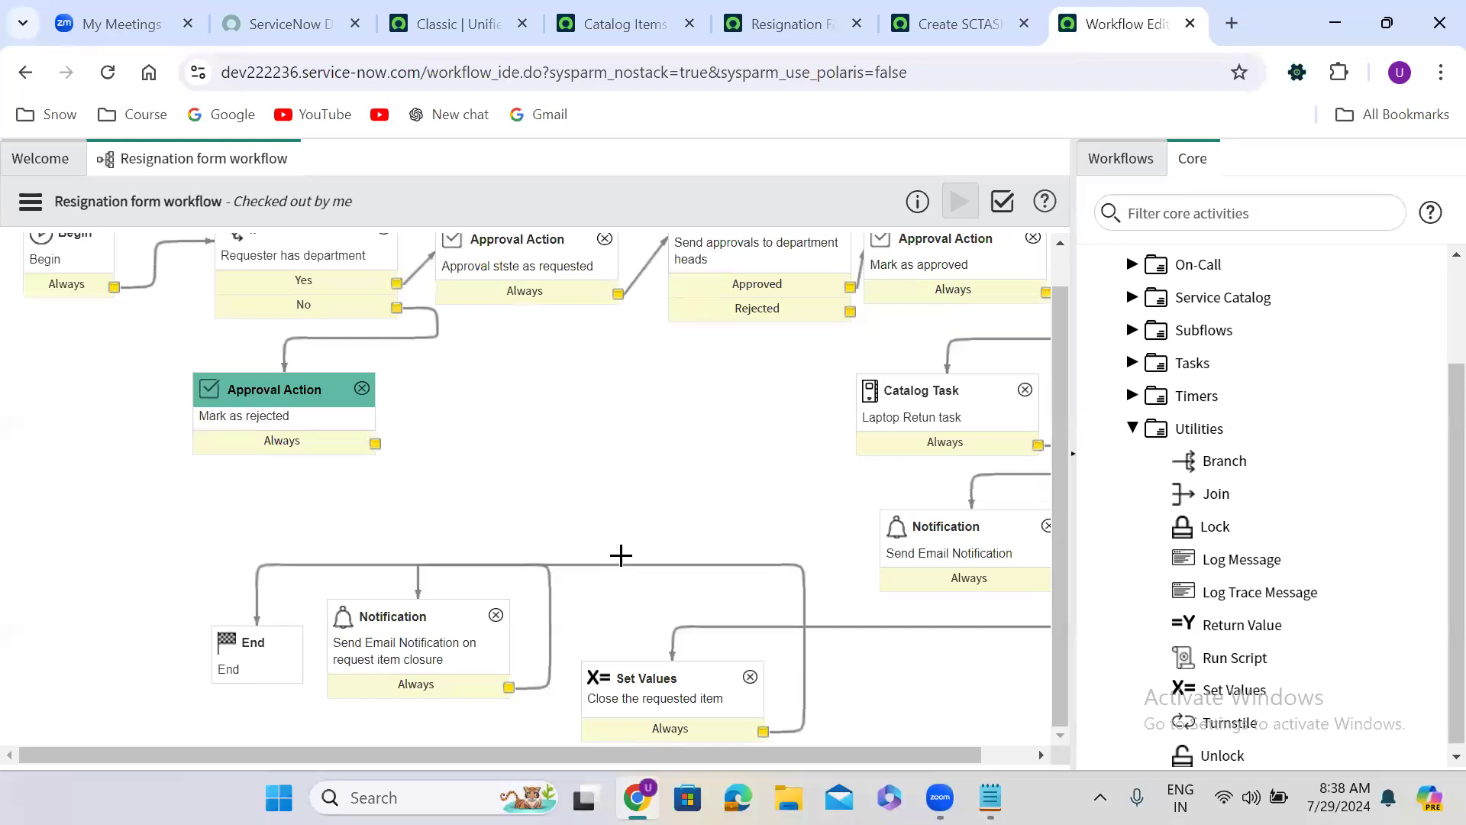
click(683, 708)
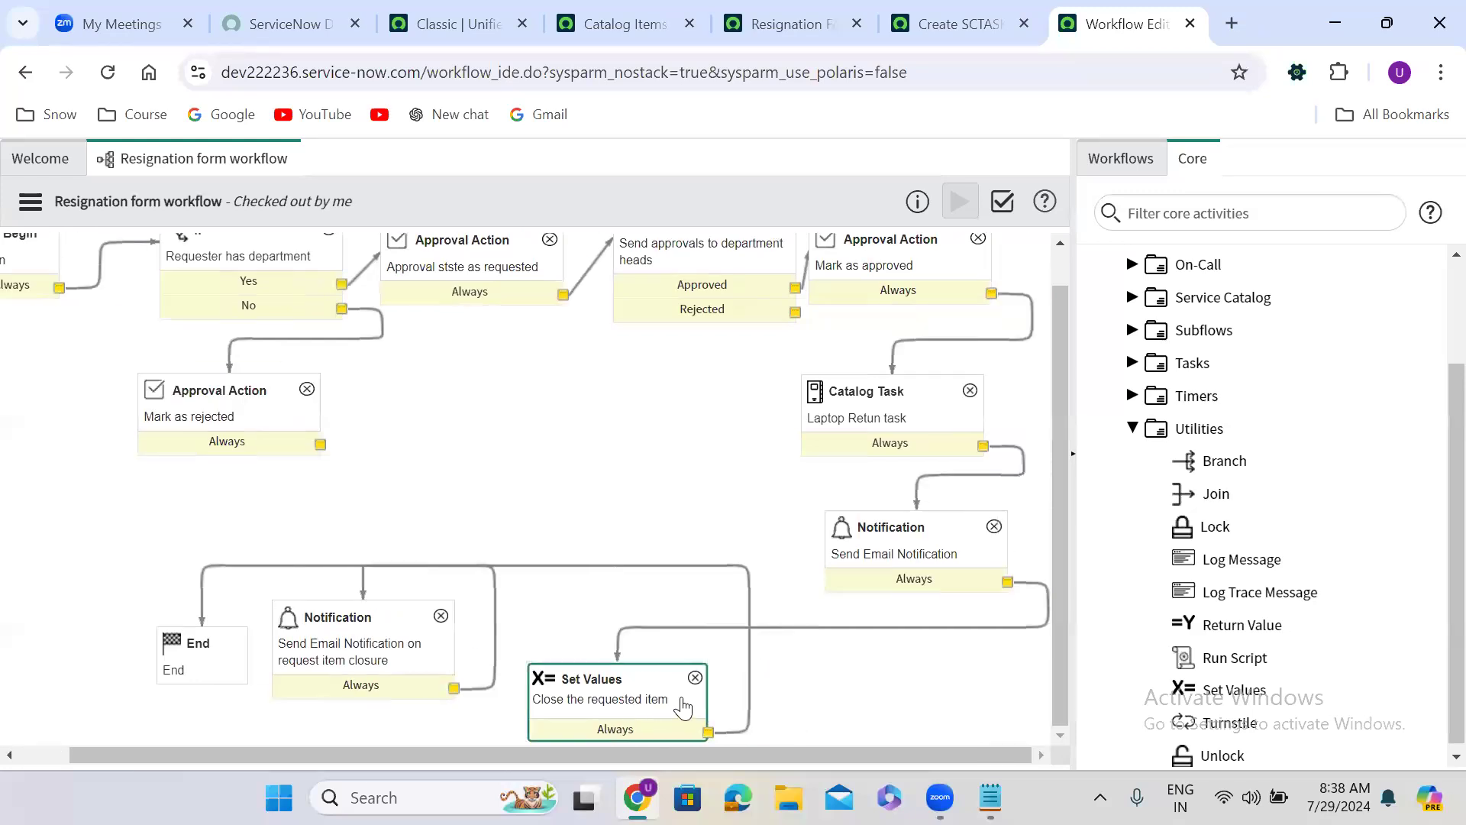
right_click(628, 706)
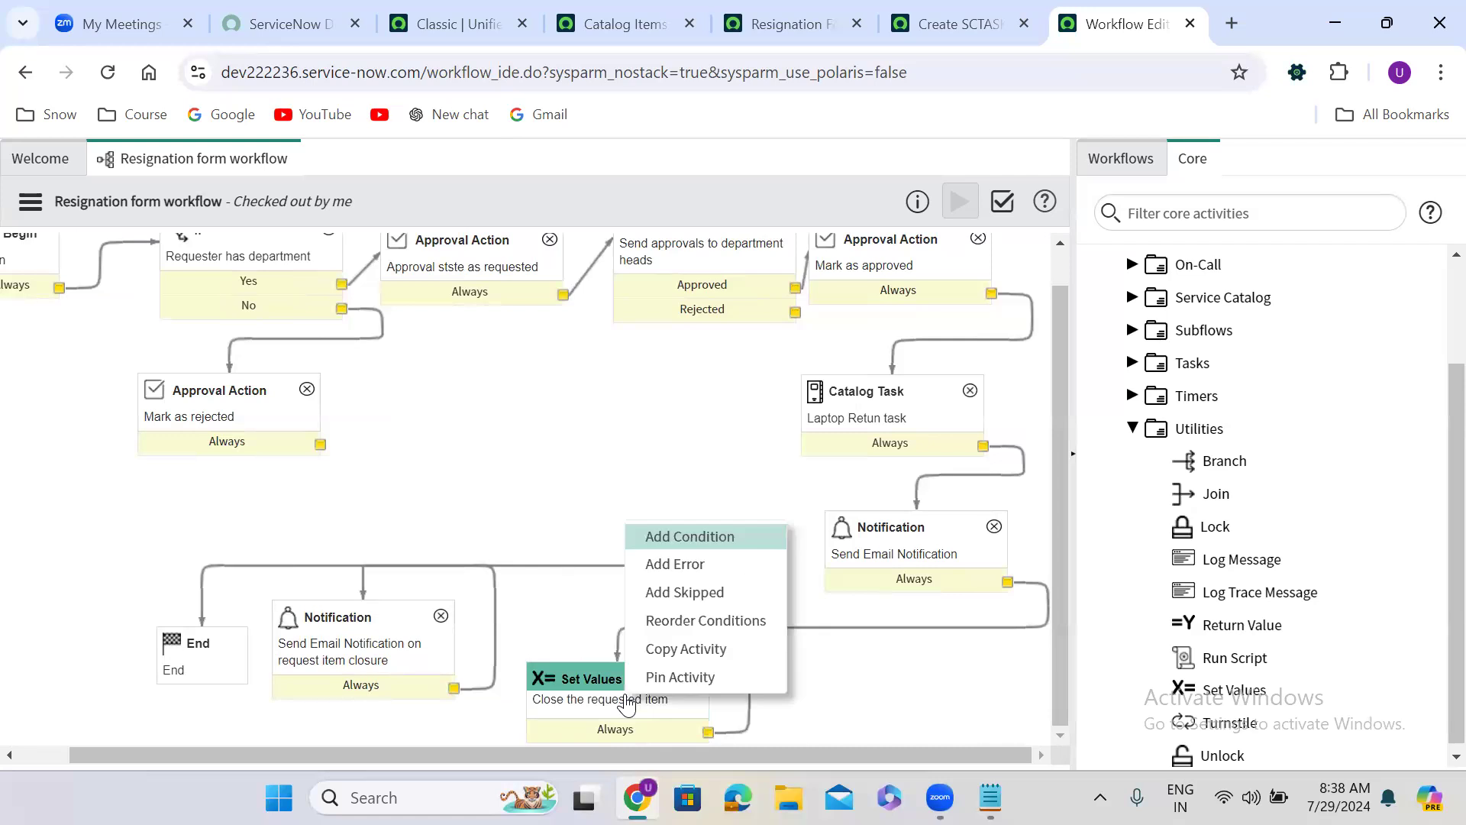
click(695, 651)
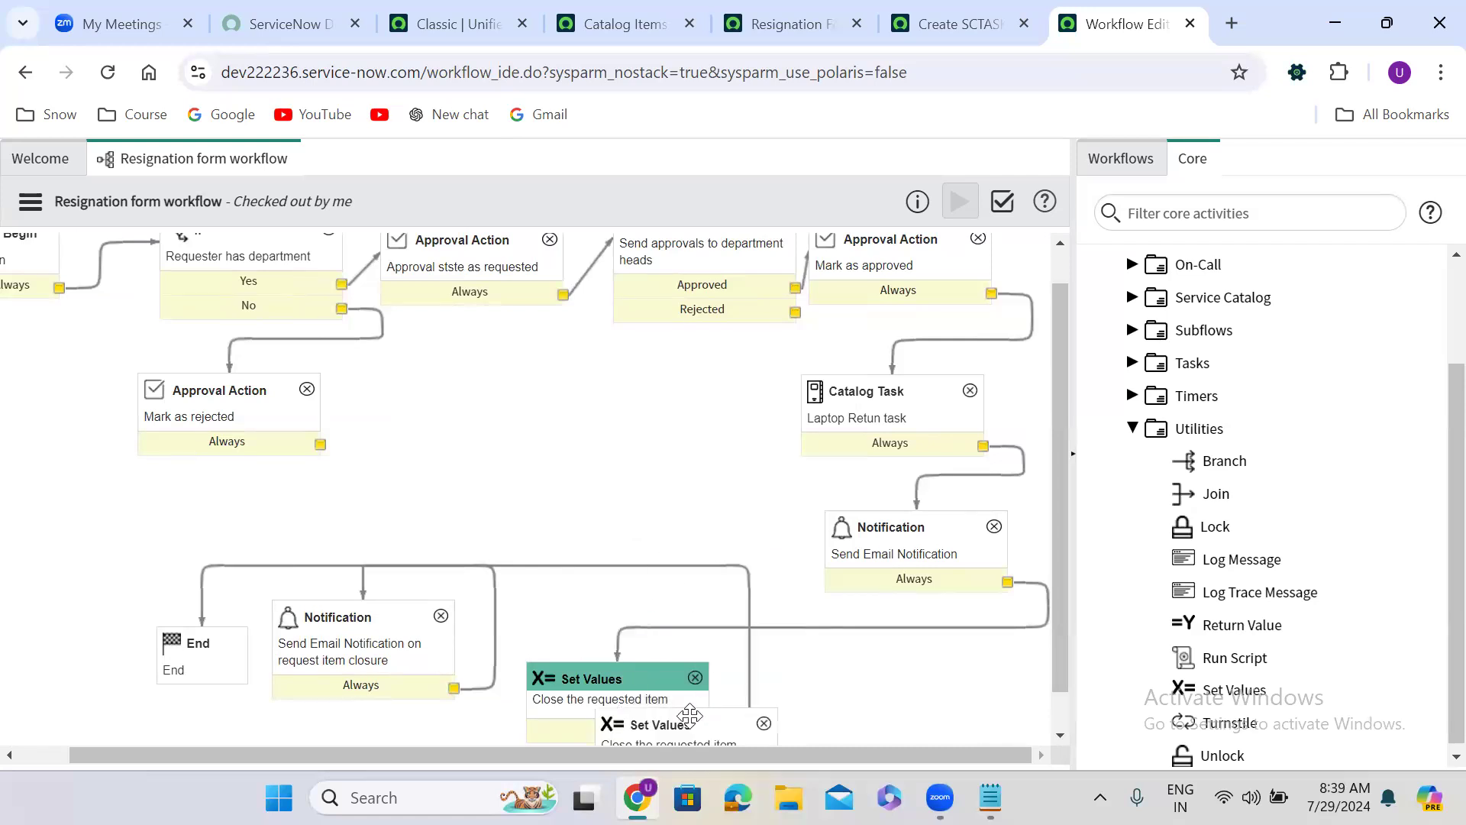
drag(679, 716, 447, 393)
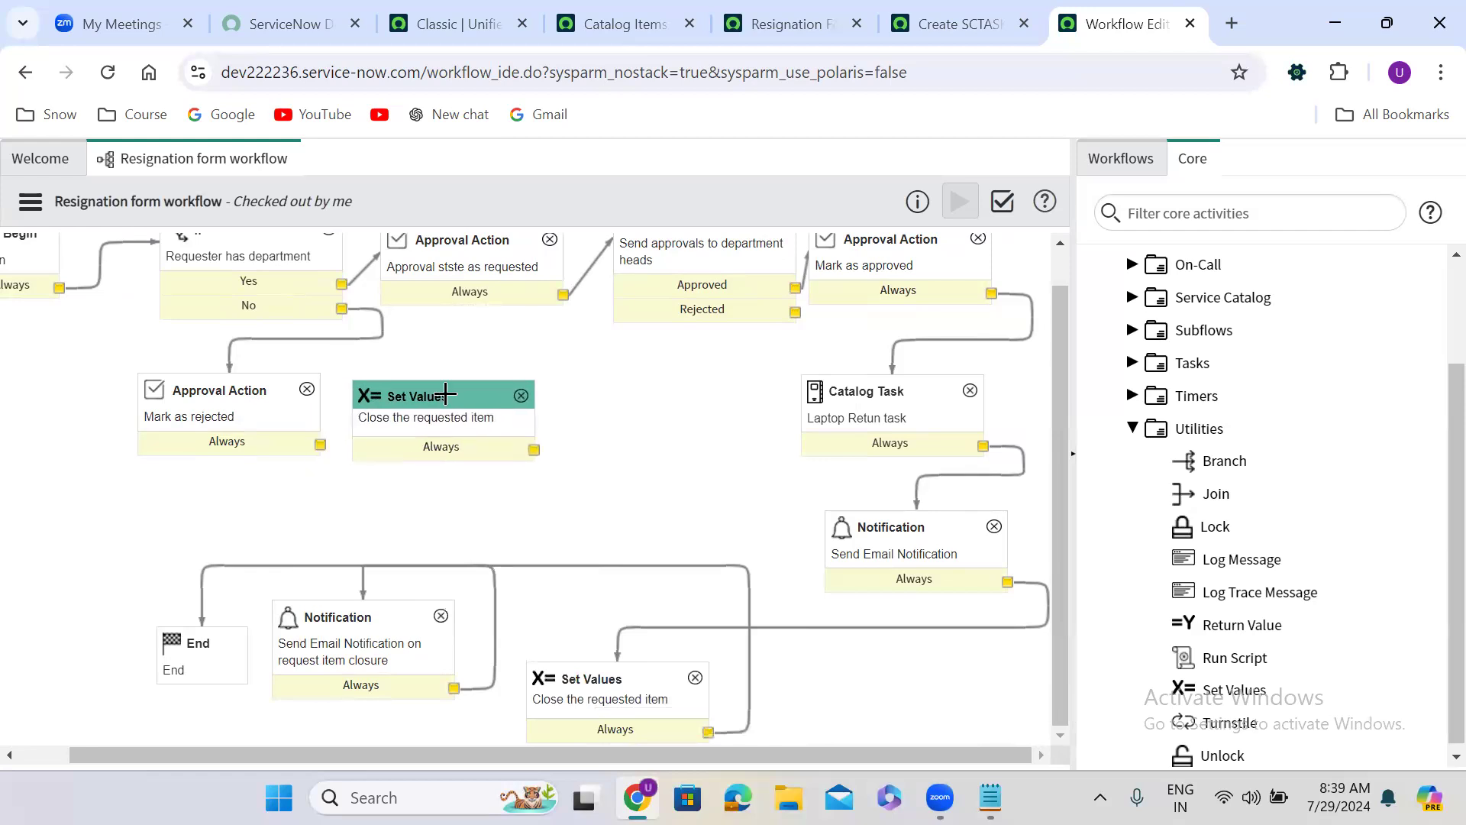
drag(283, 430, 107, 434)
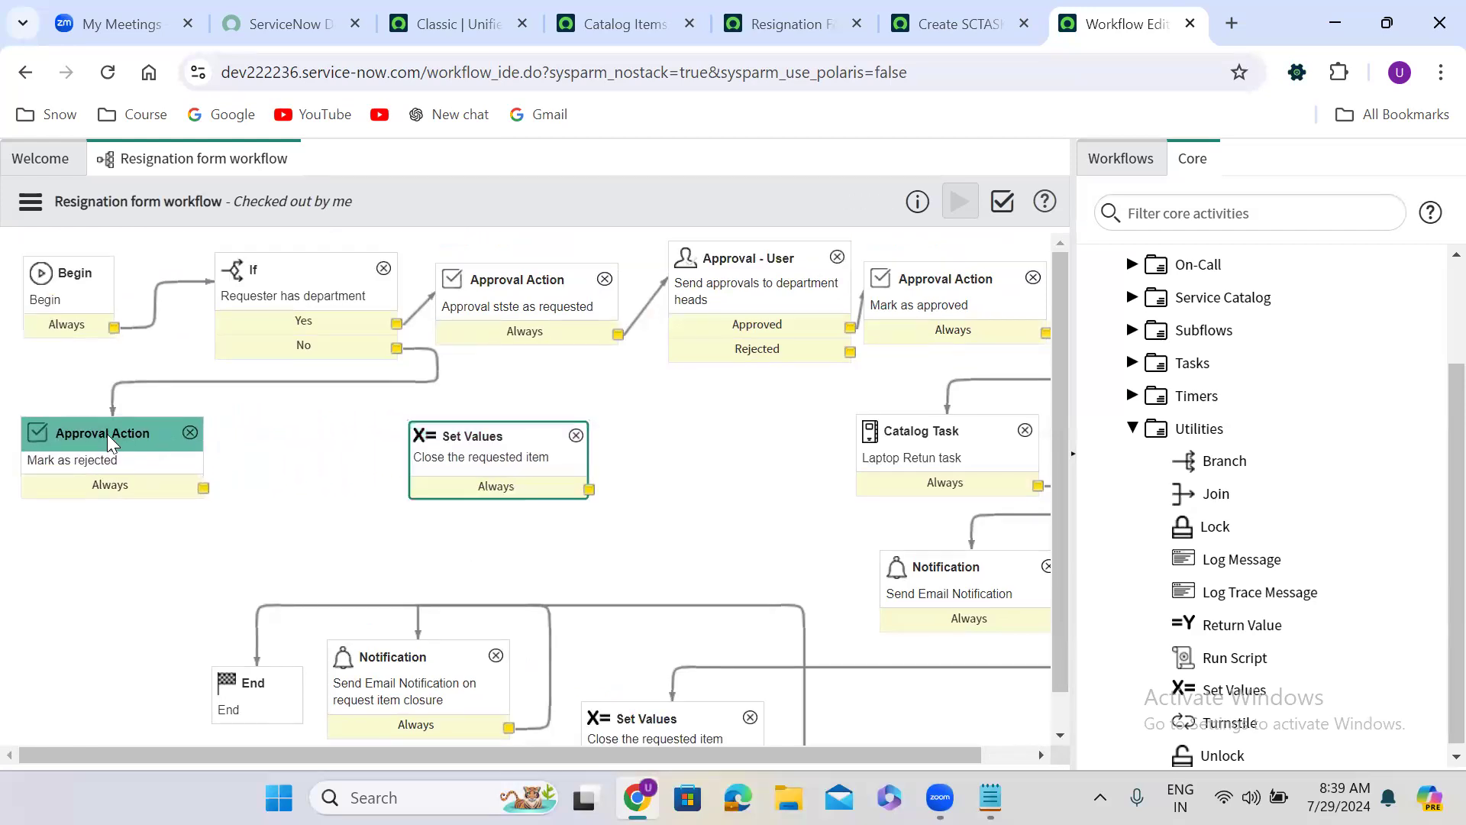
drag(496, 435, 110, 546)
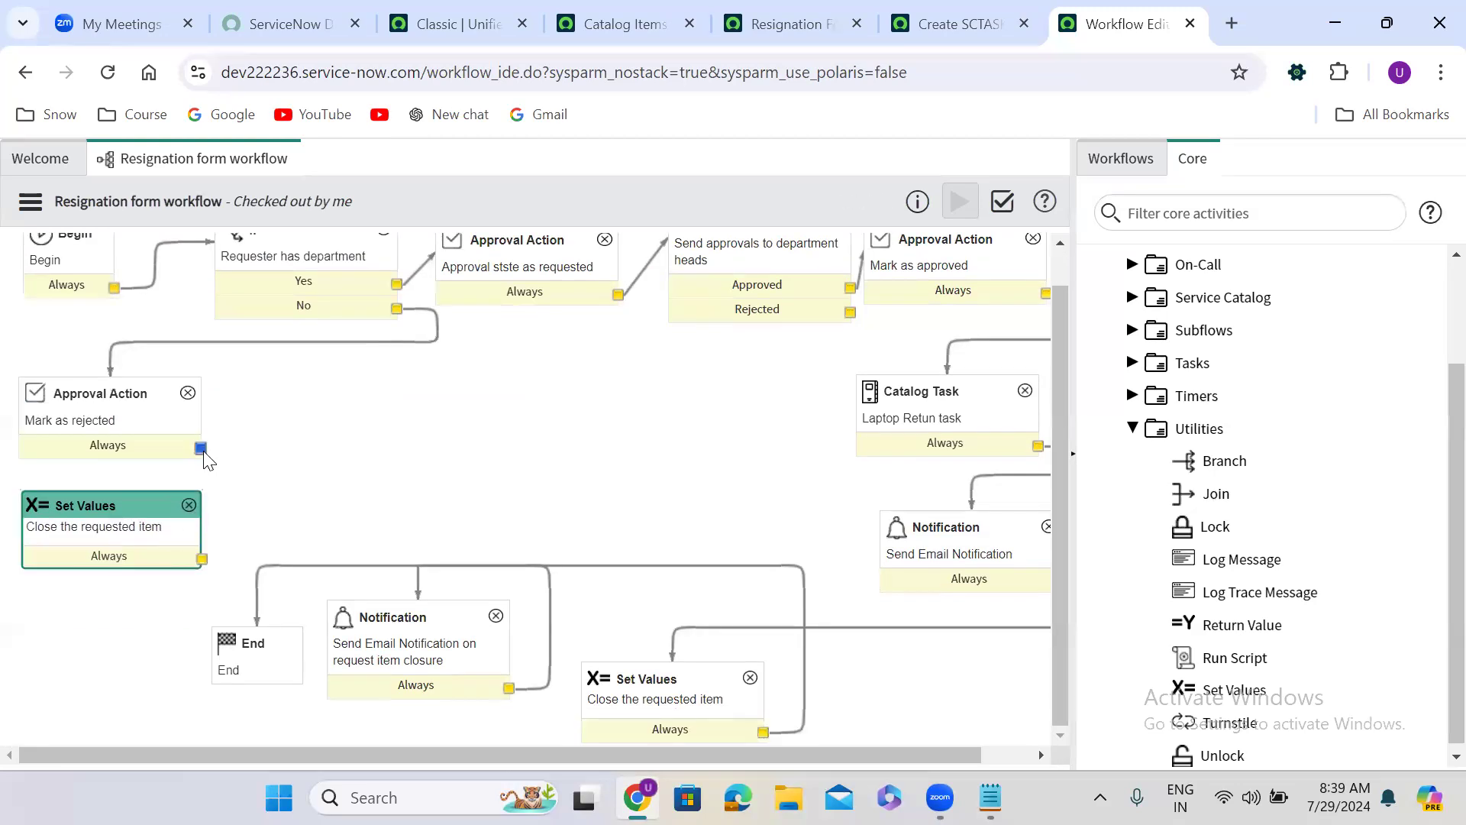
drag(201, 448, 132, 532)
Set the State value to Closed Incomplete in the copied Set Values activity on the rejection path and save it.
double_click(121, 539)
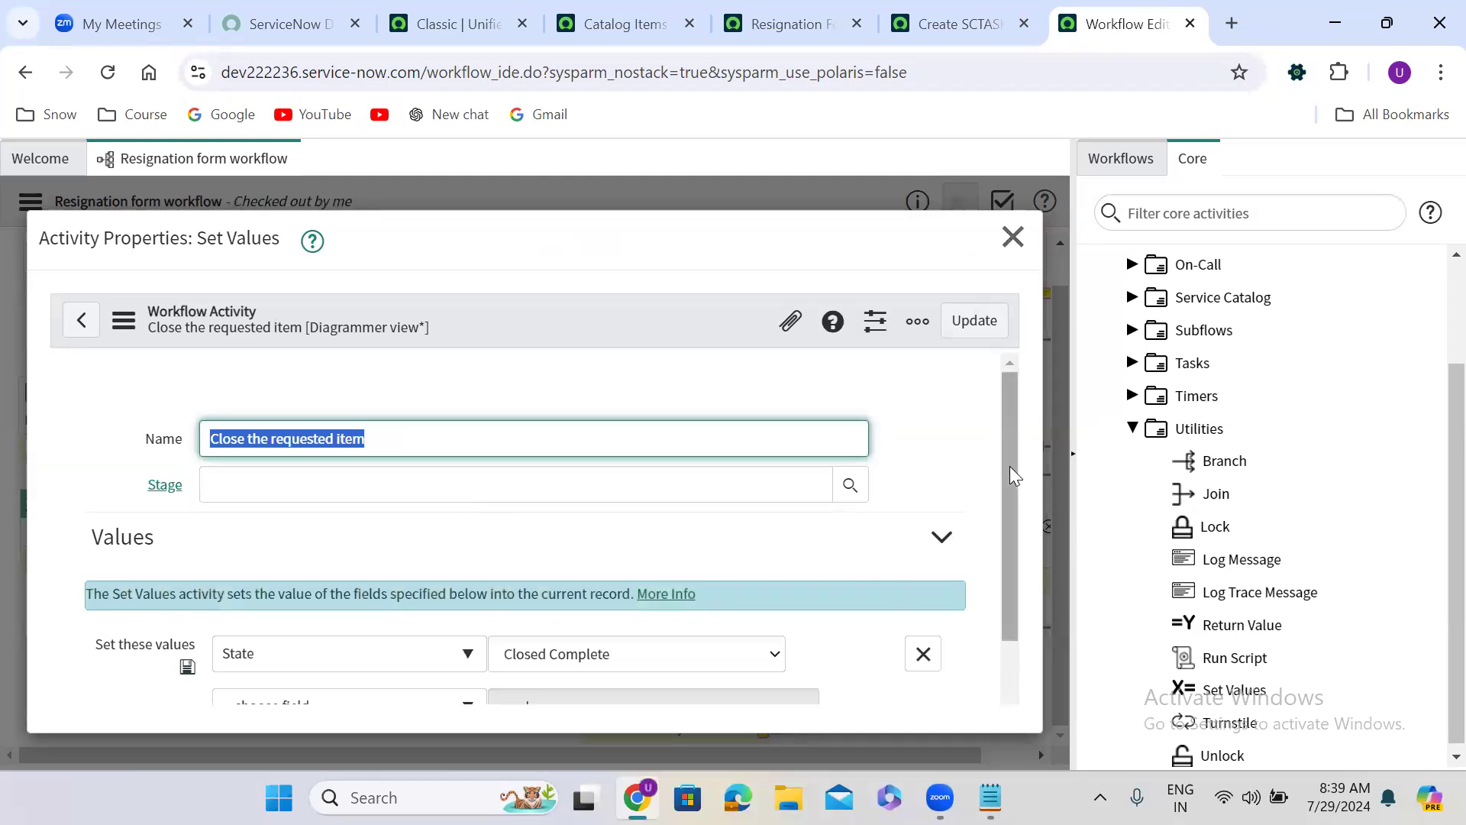
drag(1010, 466, 1009, 512)
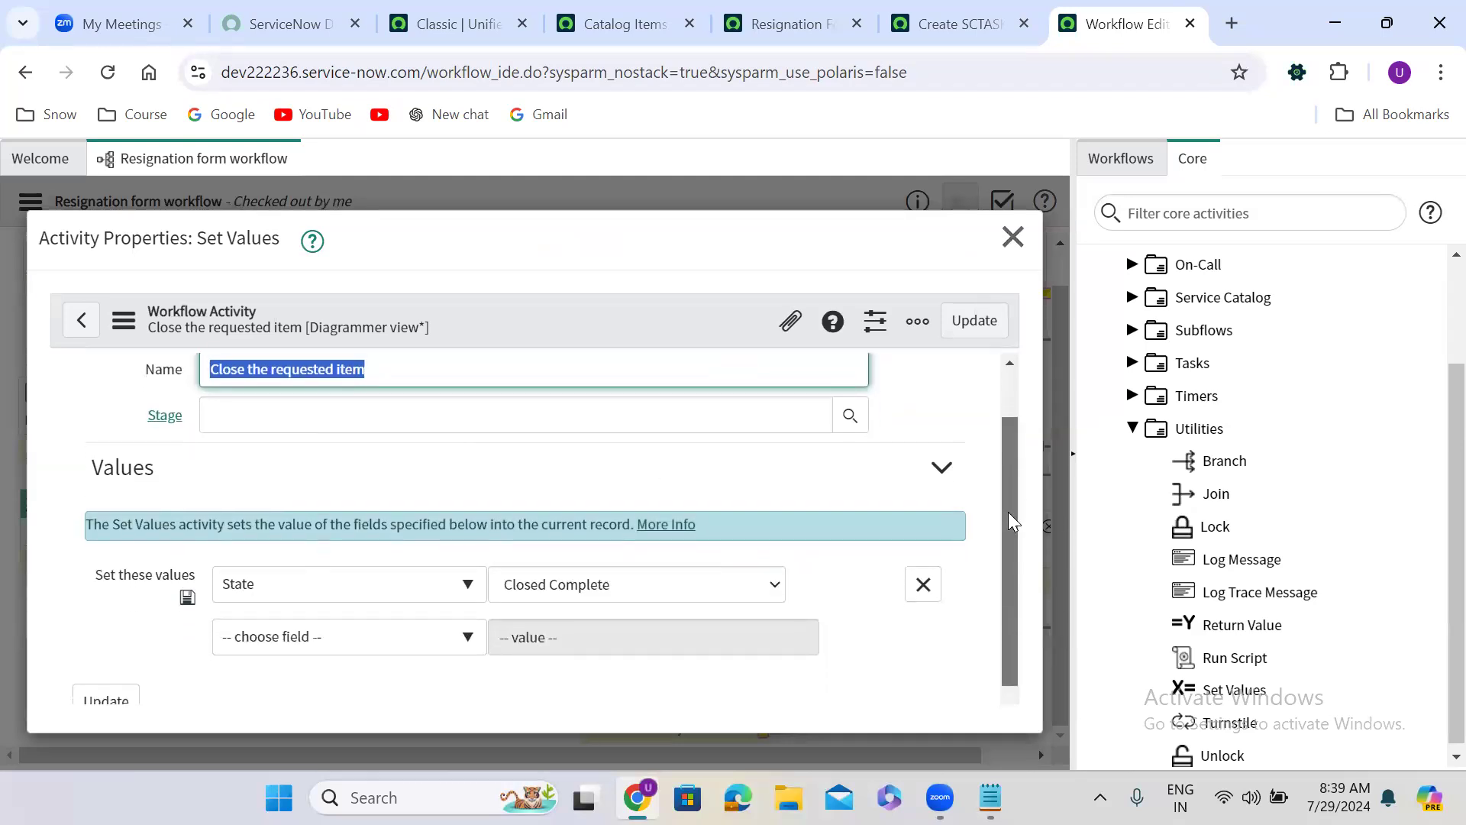
click(604, 586)
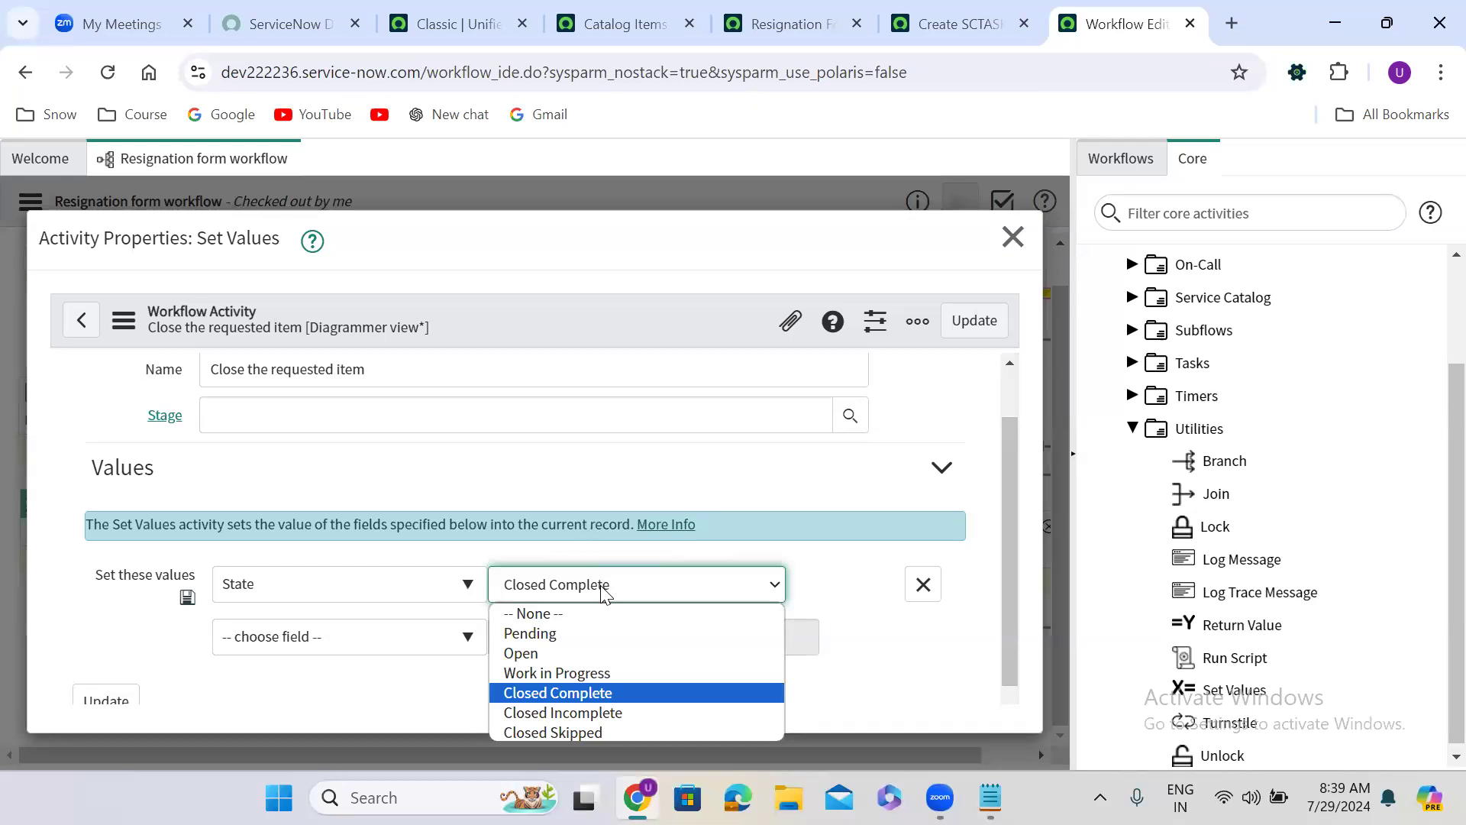
click(585, 715)
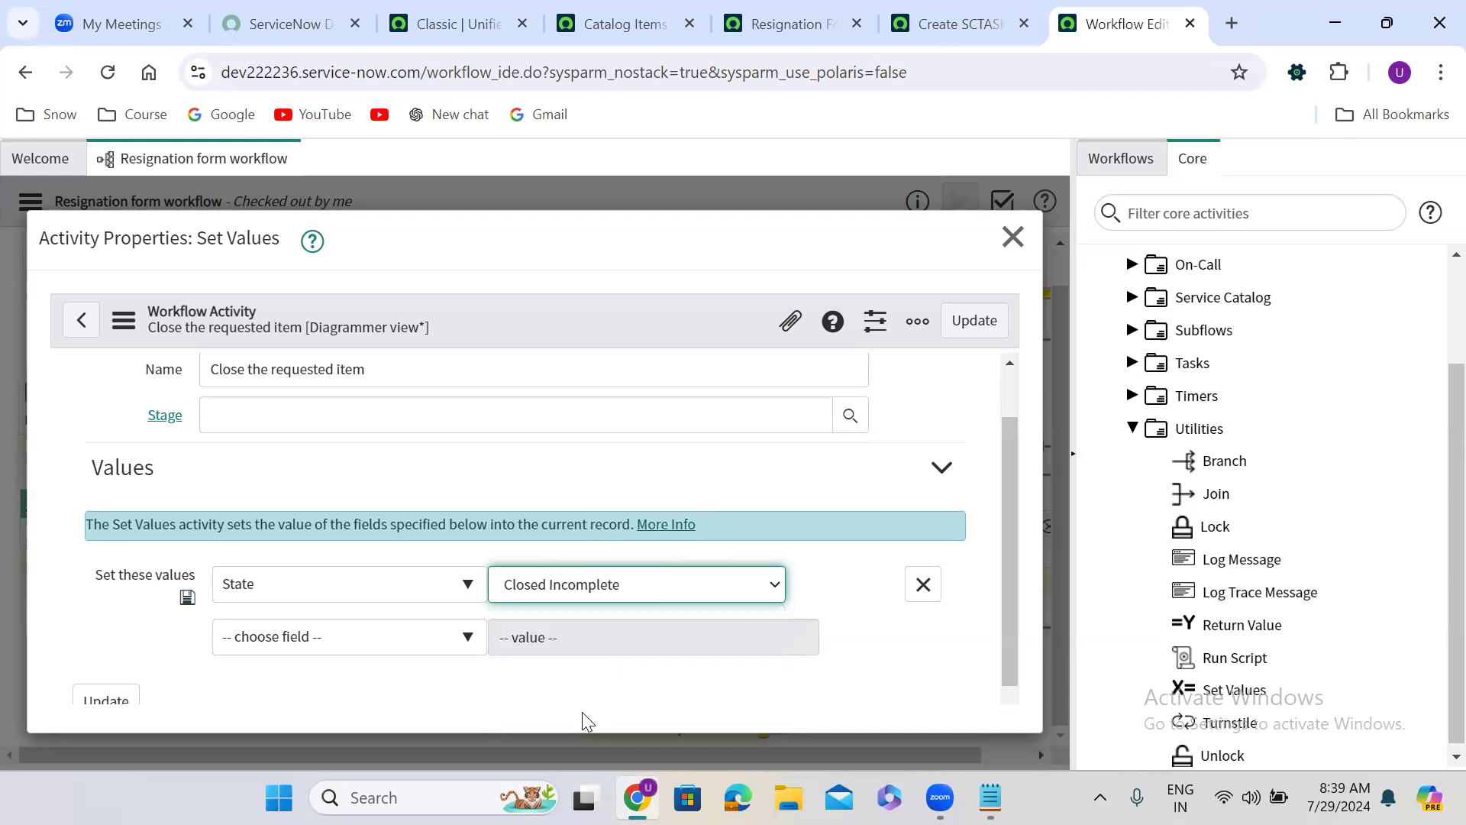
click(974, 336)
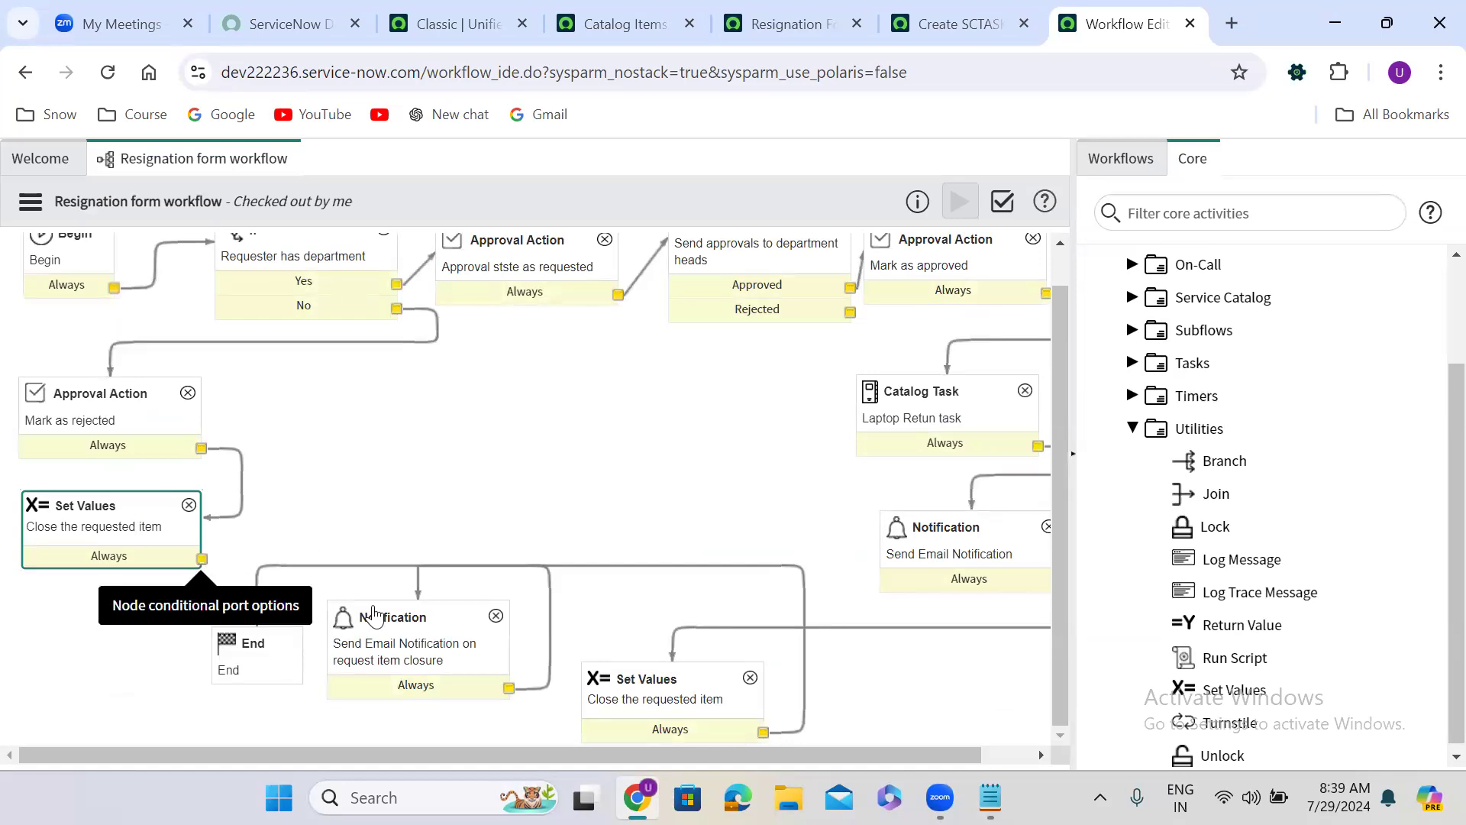
Copy the request item closure Notification, place the copy beside the rejection path's Set Values, and move the original and End lower.
click(405, 627)
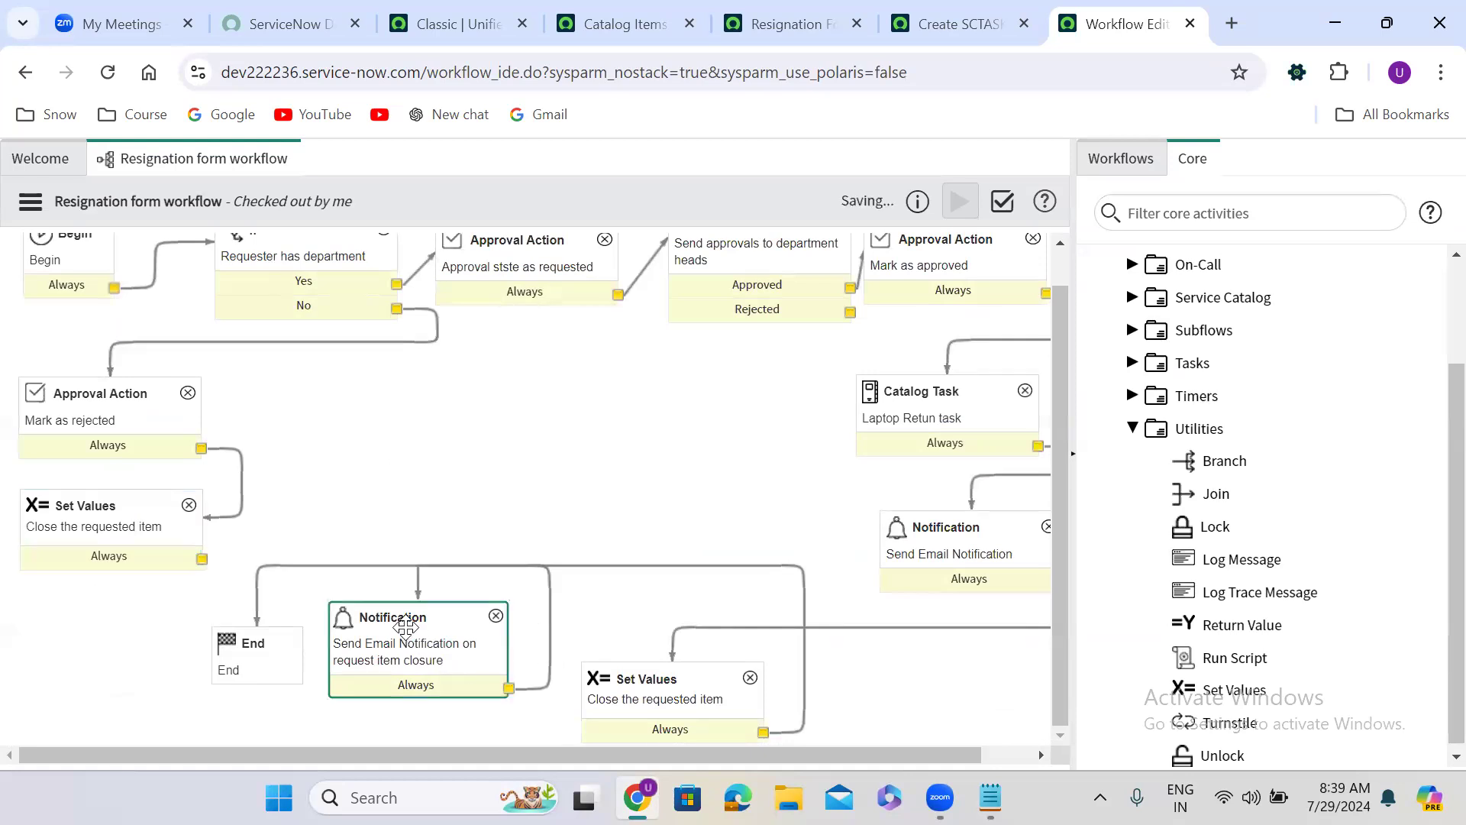
right_click(405, 626)
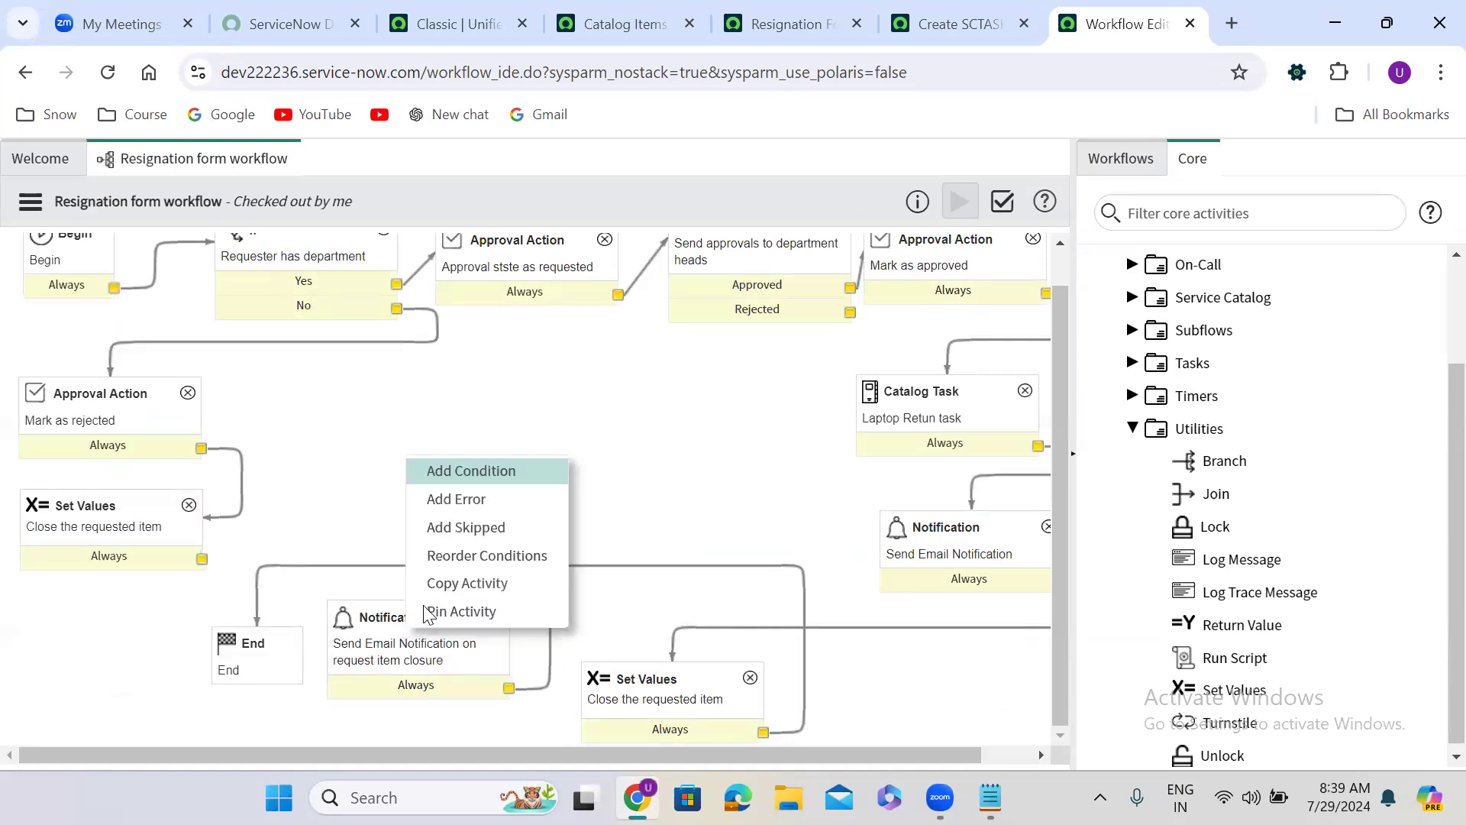
click(485, 583)
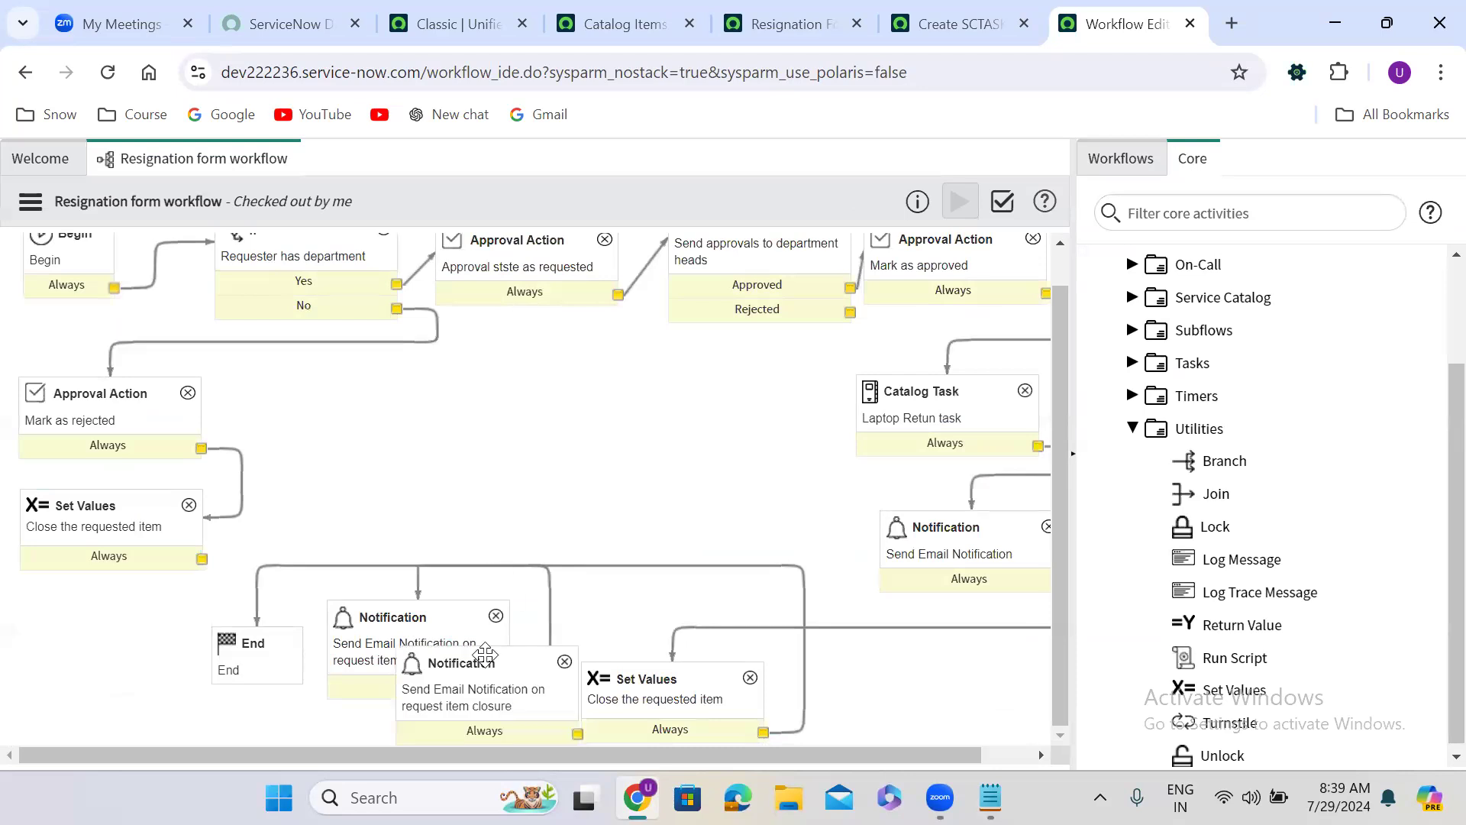
click(425, 498)
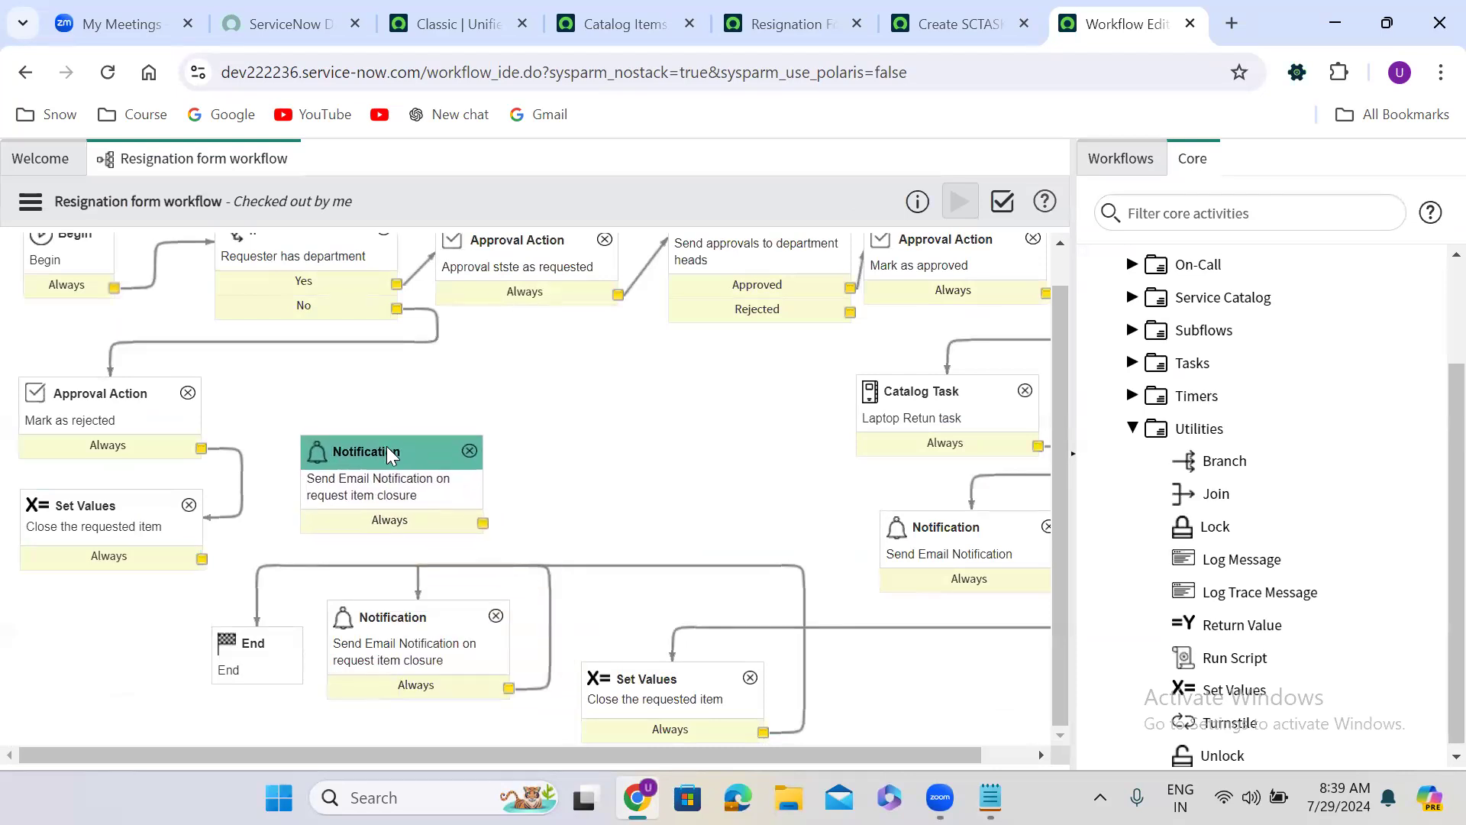
click(387, 447)
drag(418, 620, 423, 686)
drag(255, 613, 132, 719)
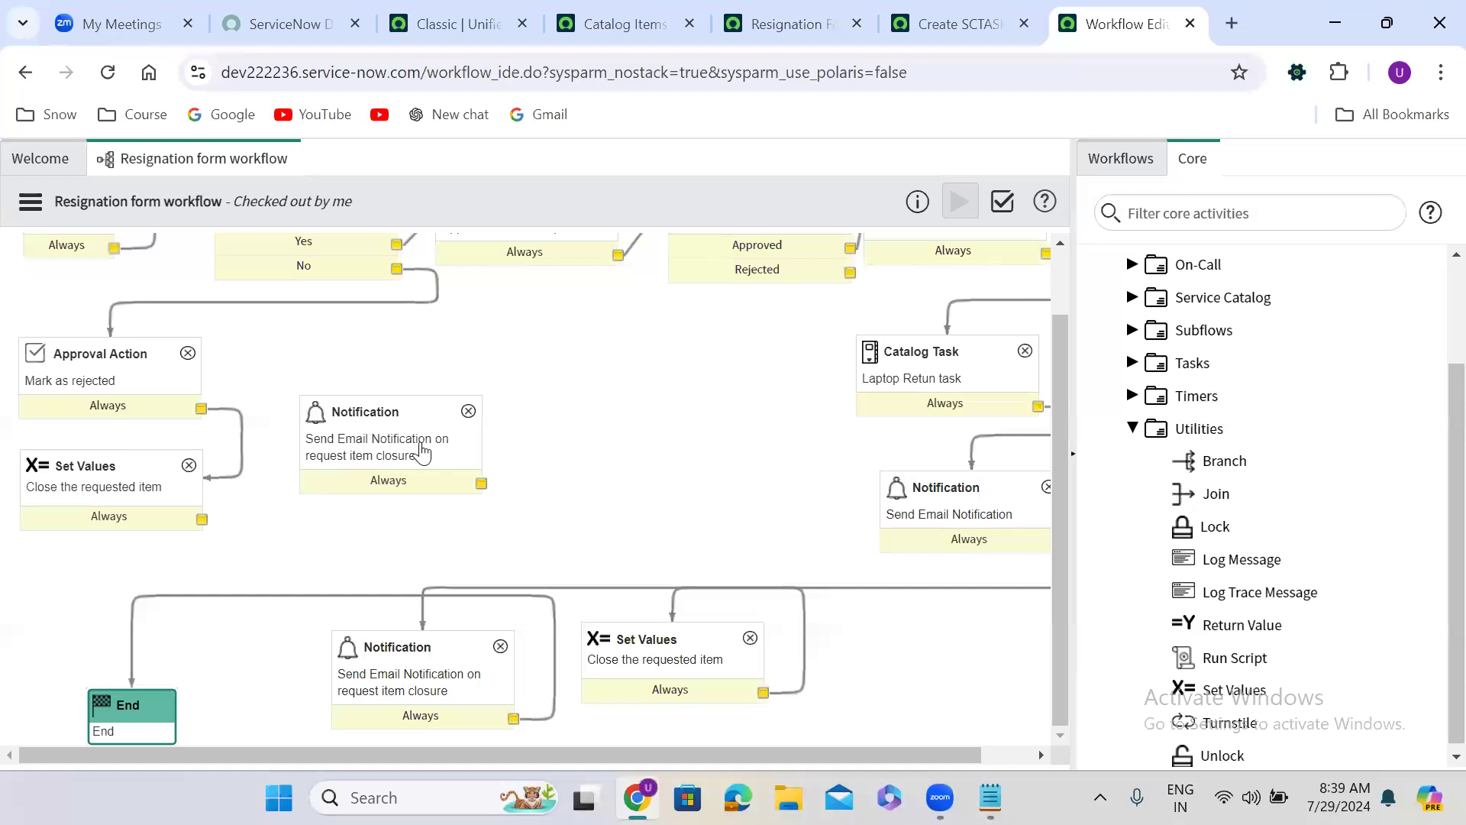
Rename the copied Notification as "Send Email Notification on request item in complete".
click(385, 440)
scroll(385, 440, up, 1)
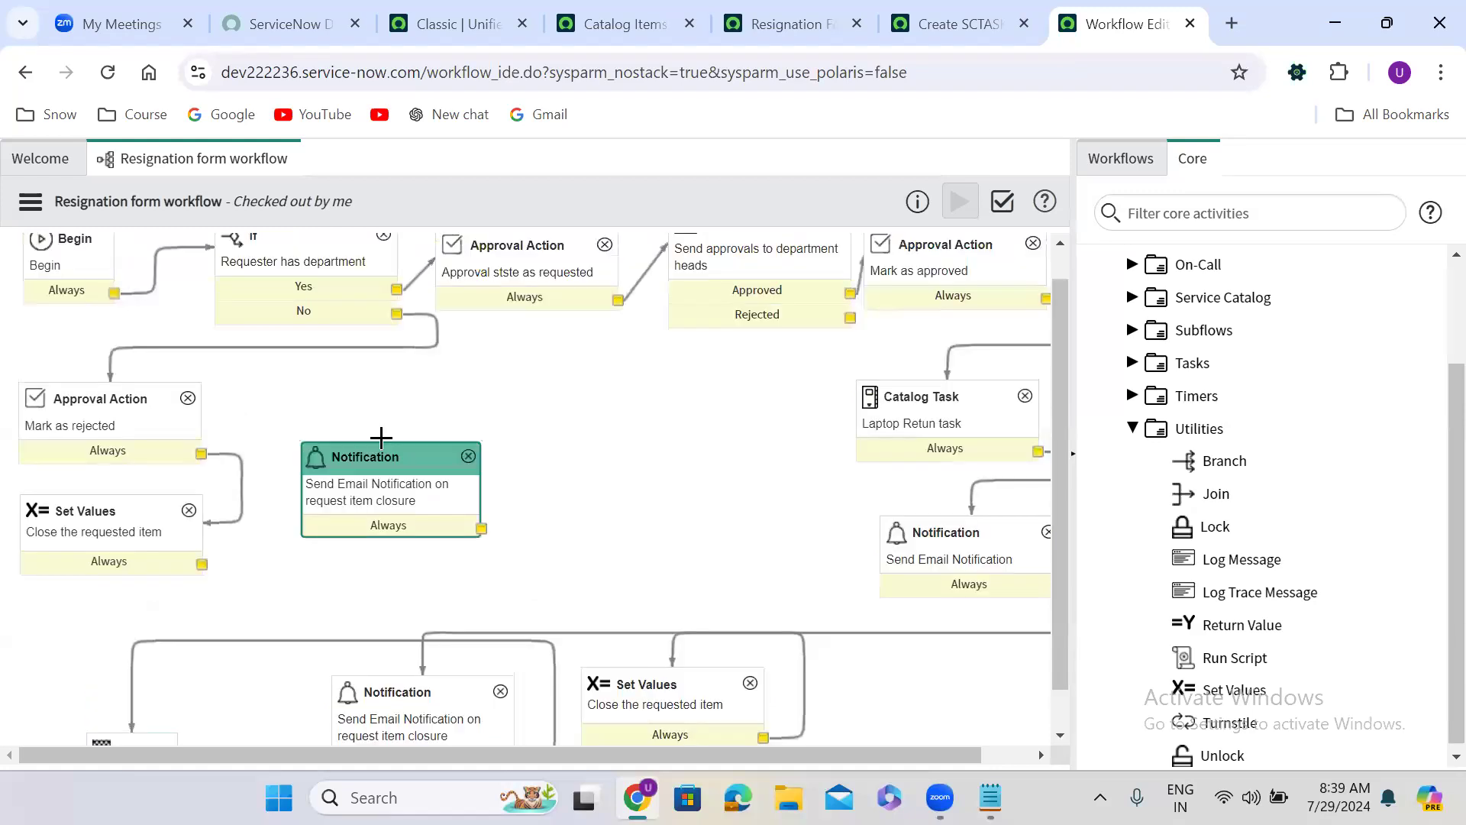
double_click(396, 496)
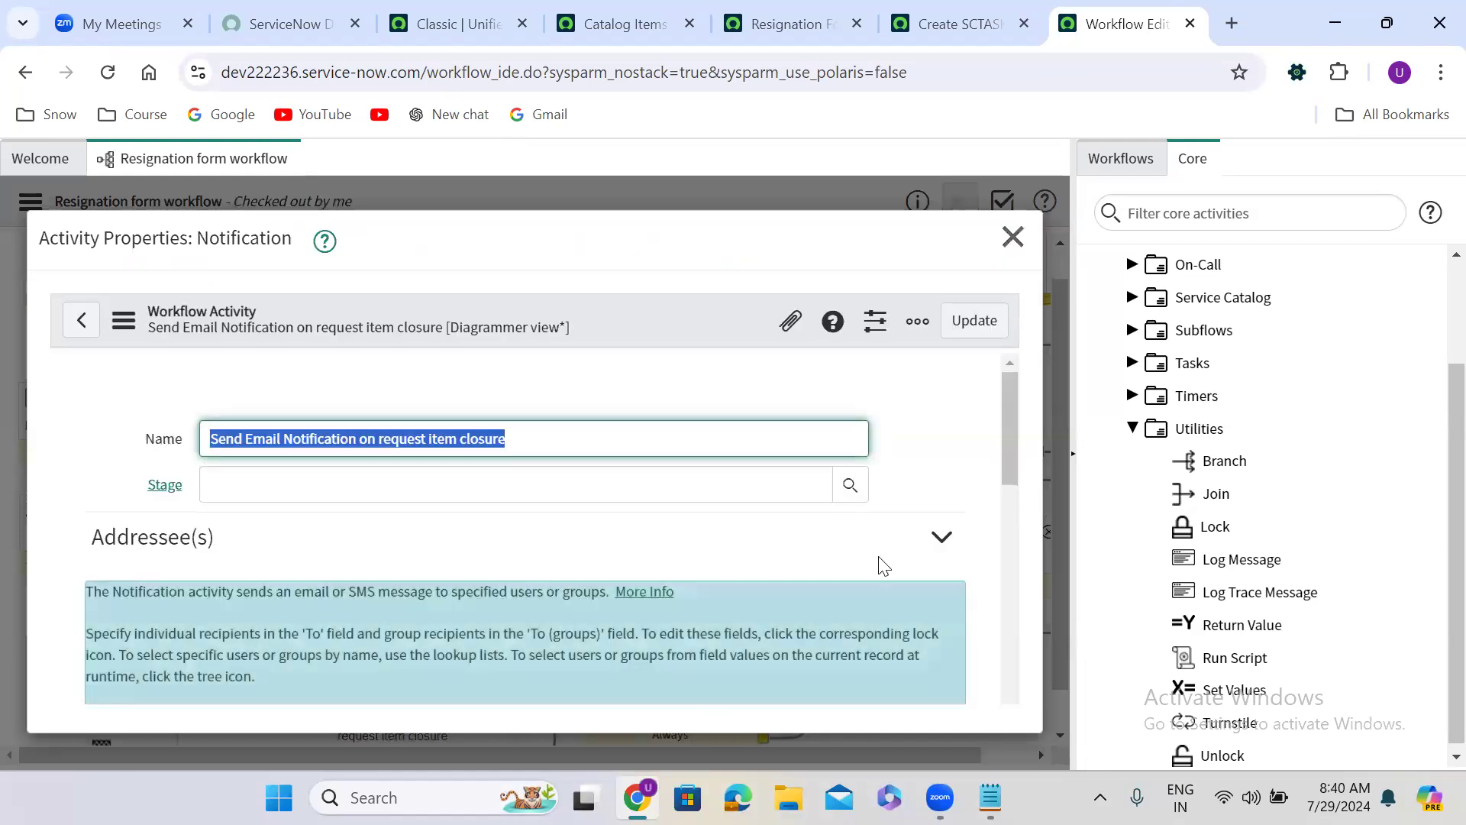
mouse_move(1007, 421)
mouse_down()
mouse_move(1007, 550)
mouse_move(1016, 414)
mouse_up()
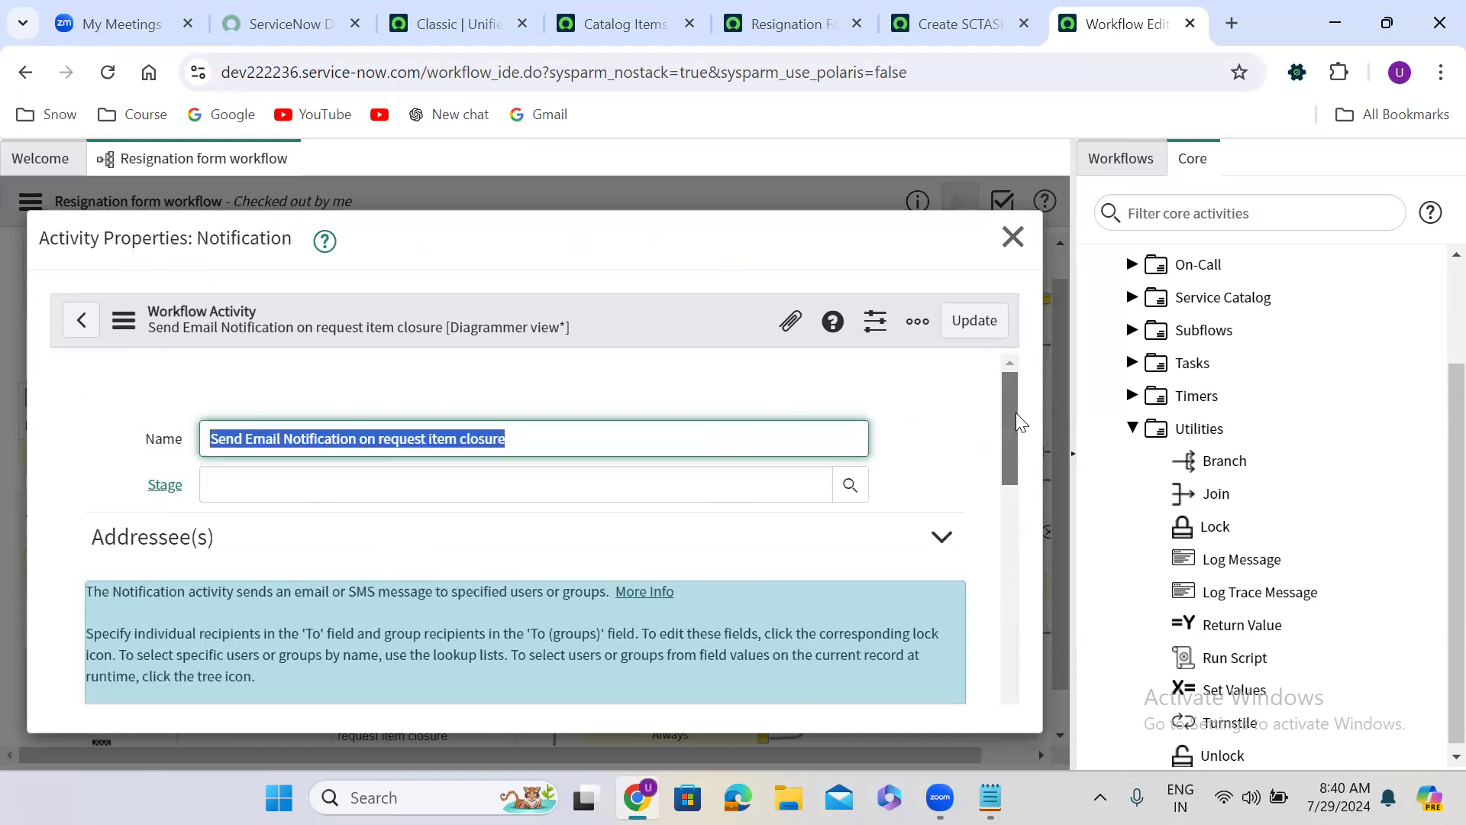
double_click(497, 438)
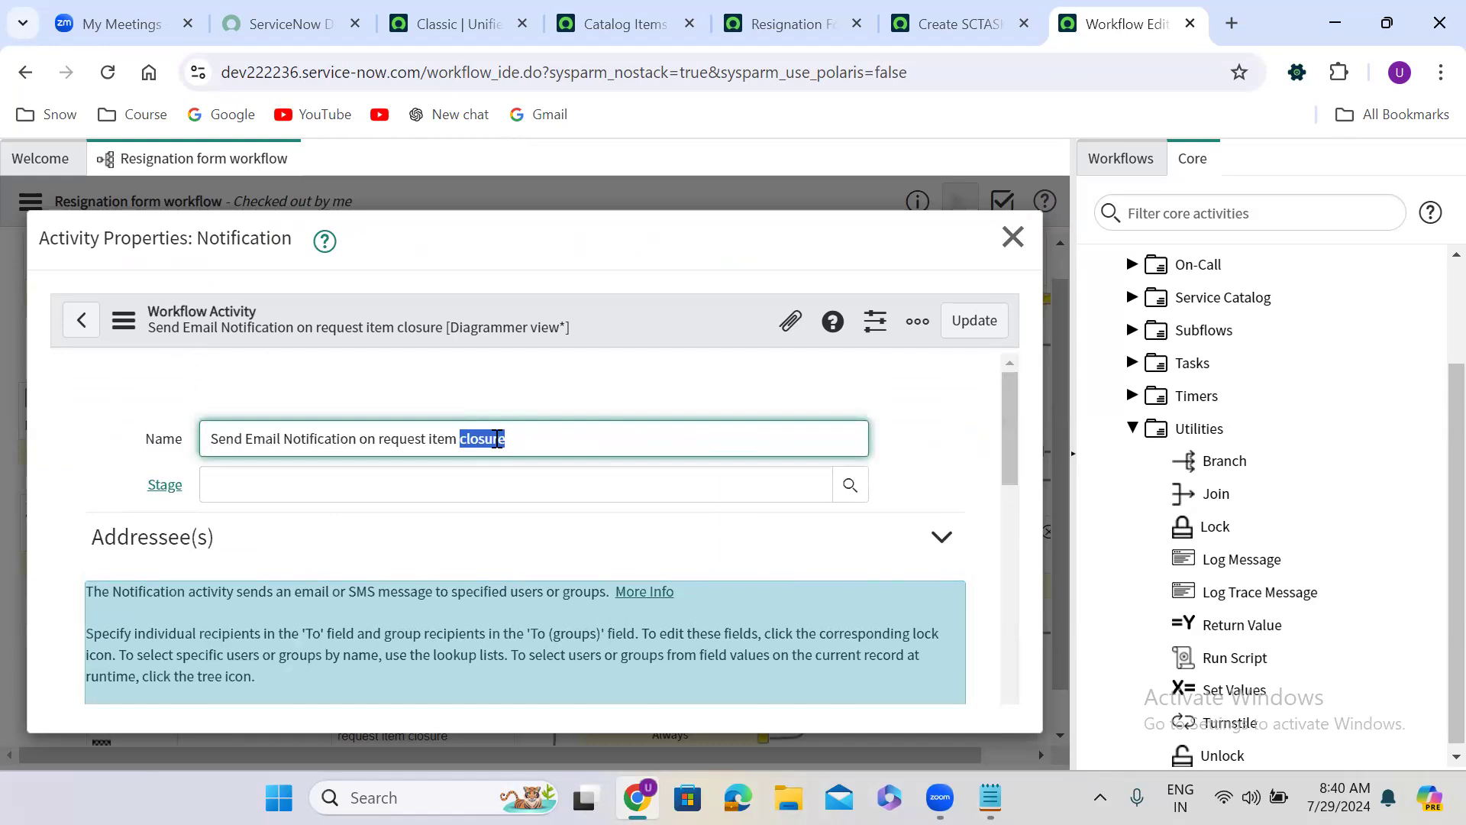
text(in complete)
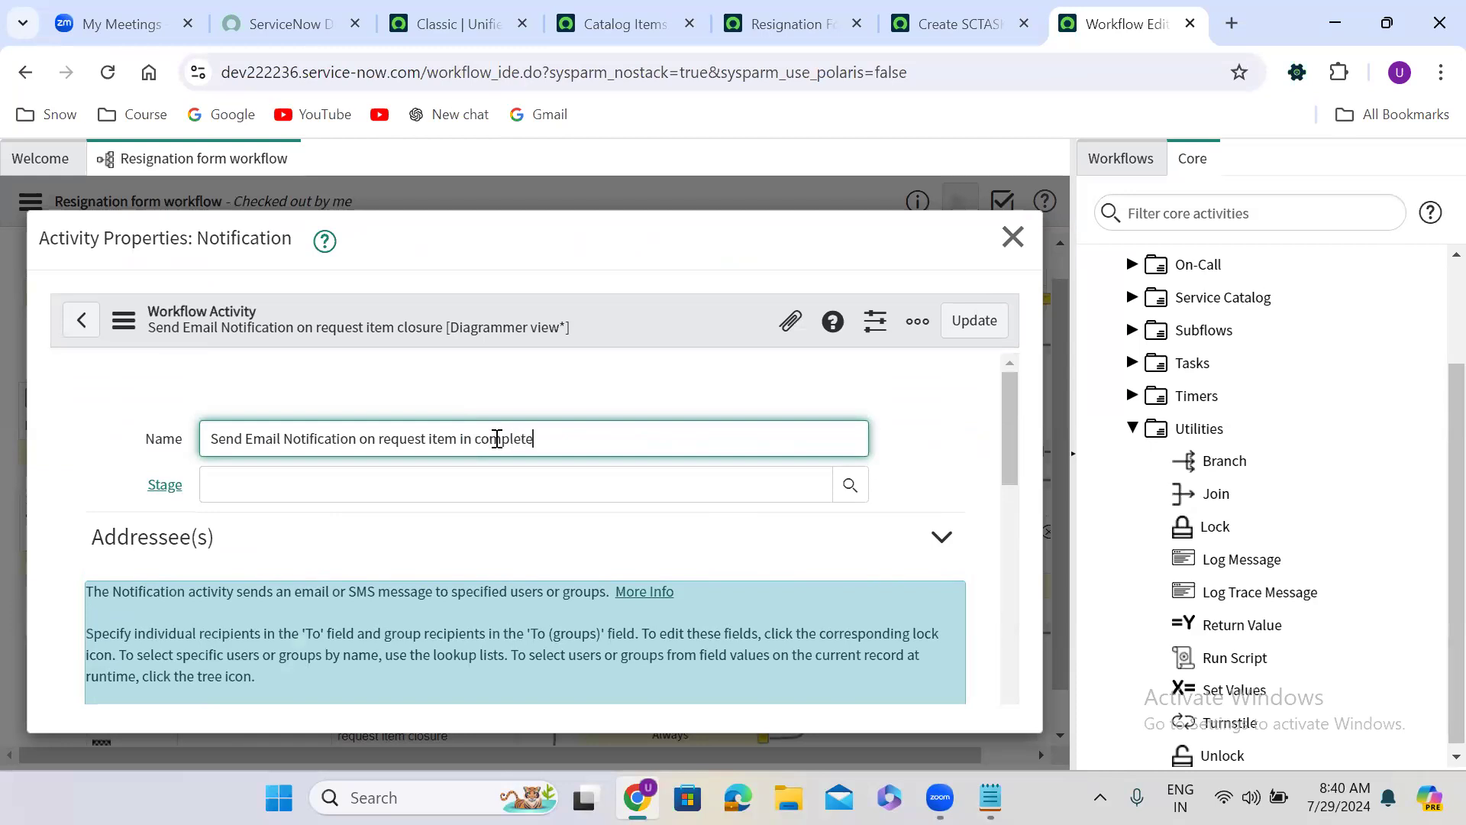
Change the copied Notification's subject to "Request item is close incomplete" and save the activity.
drag(1009, 395, 1039, 611)
scroll(1029, 428, up, 3)
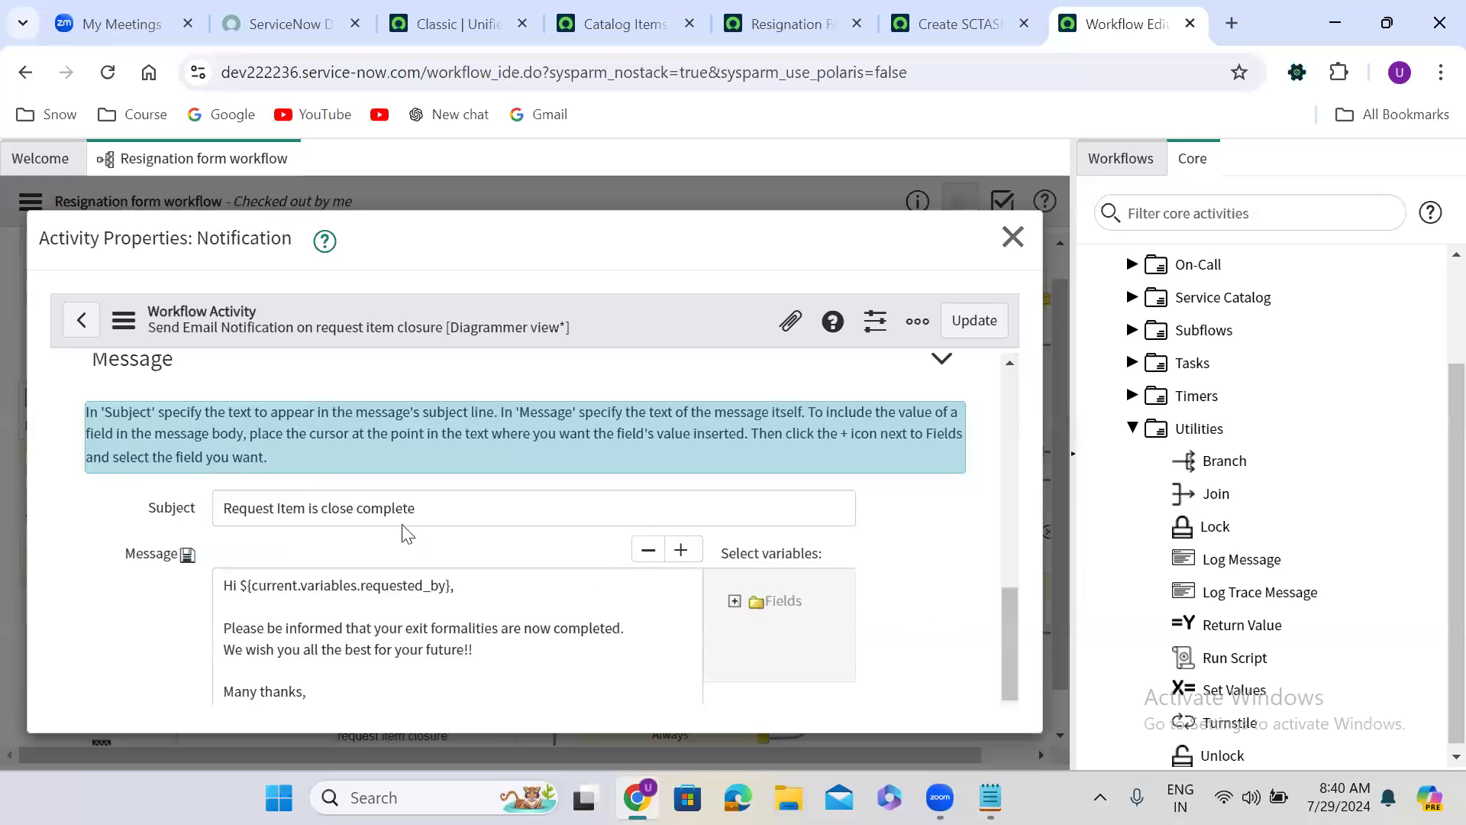
click(355, 509)
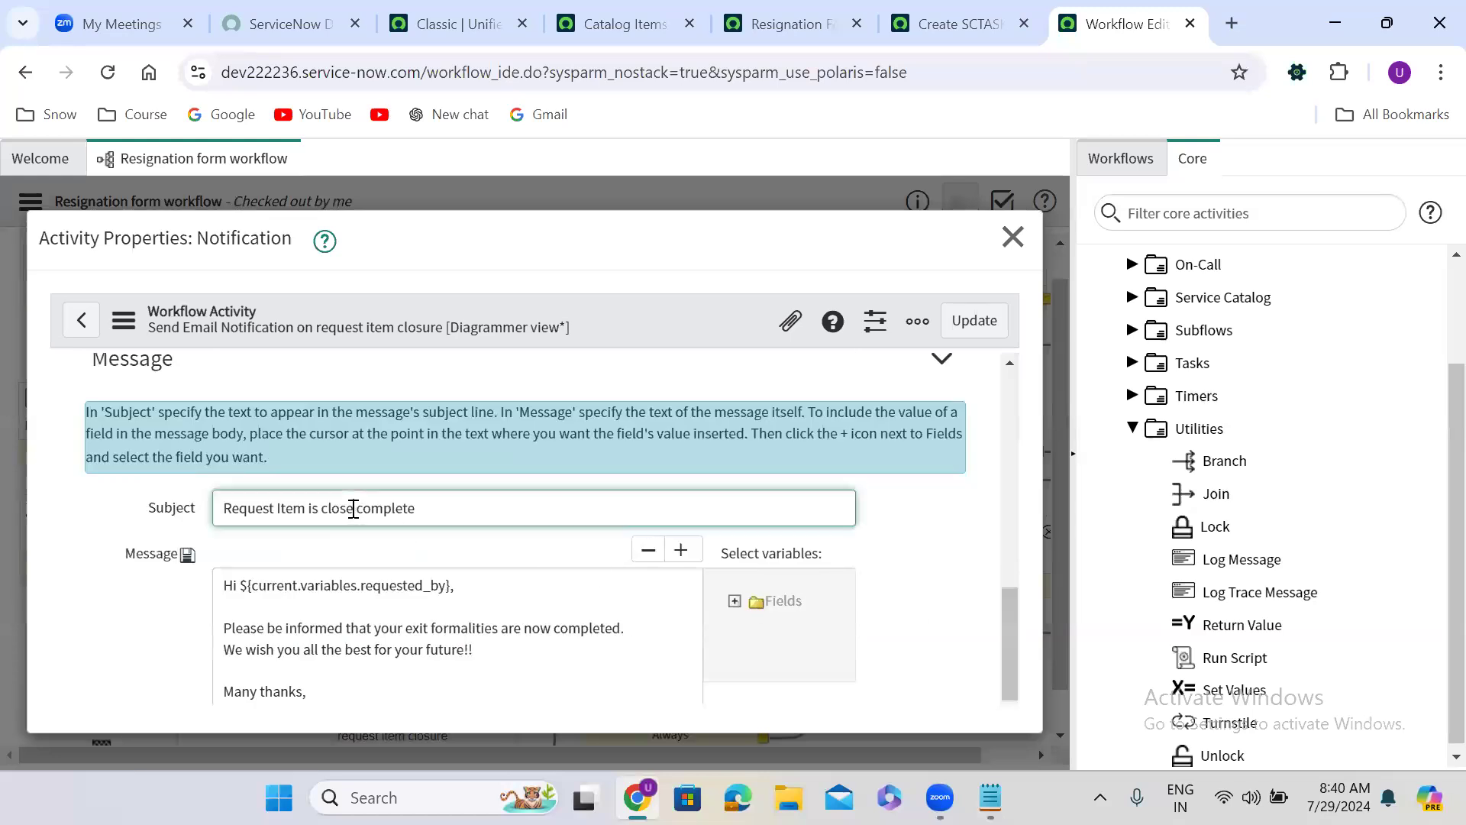
text(in)
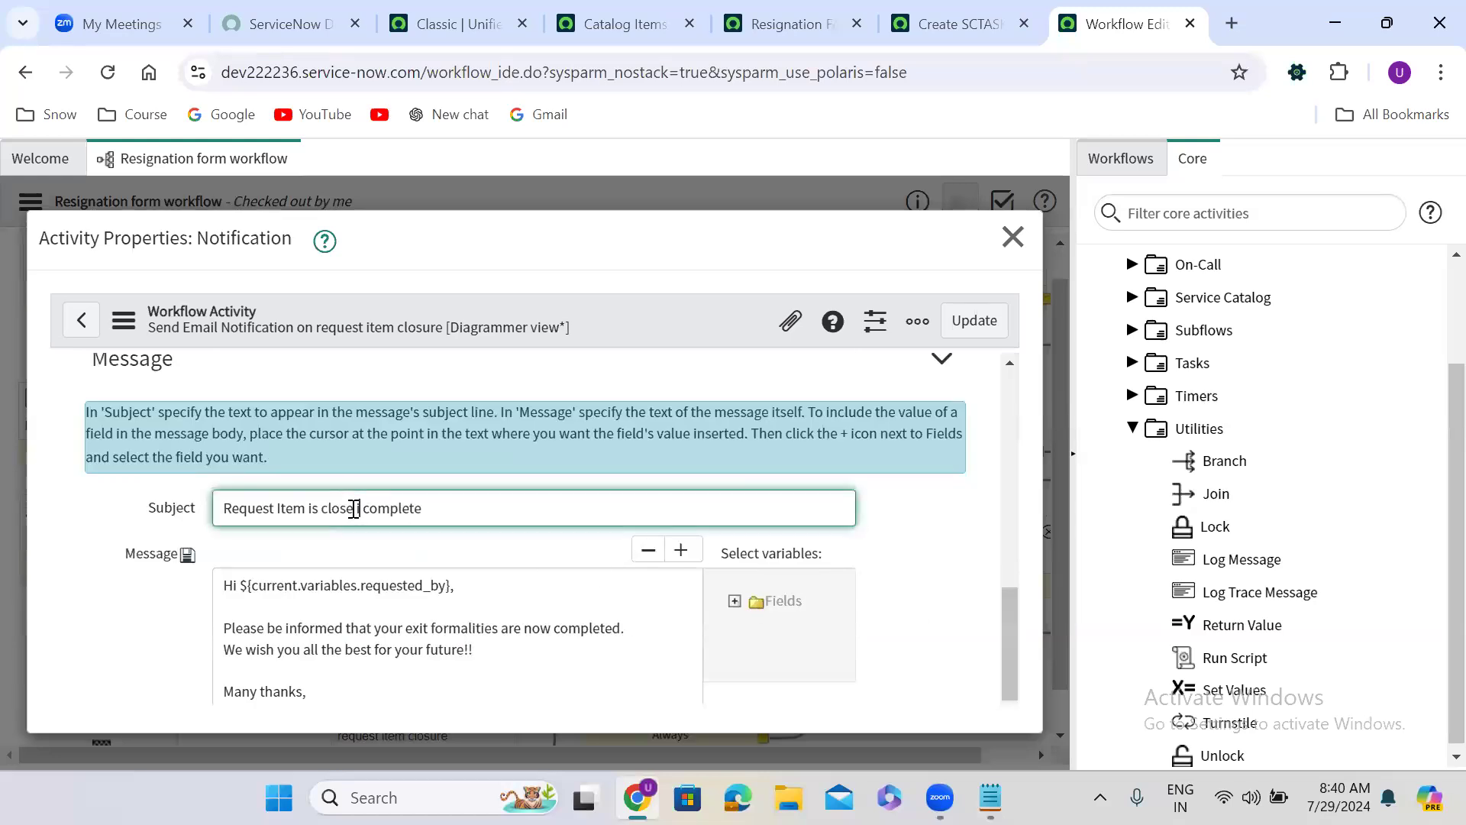
key(Delete)
click(969, 321)
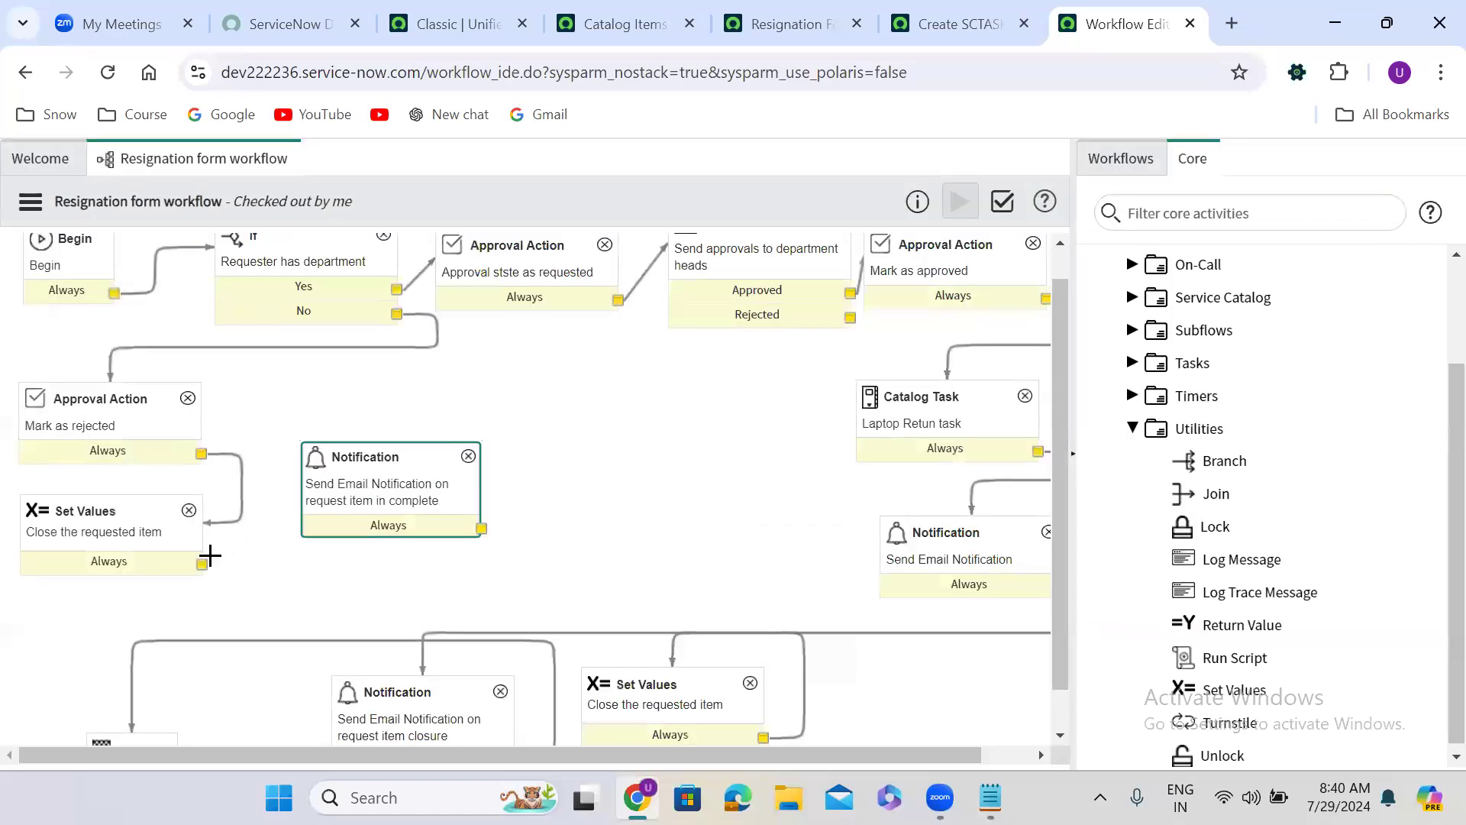
Connect the rejection path's Set Values to the incomplete-item Notification and that Notification's Always output to End.
drag(203, 564, 365, 527)
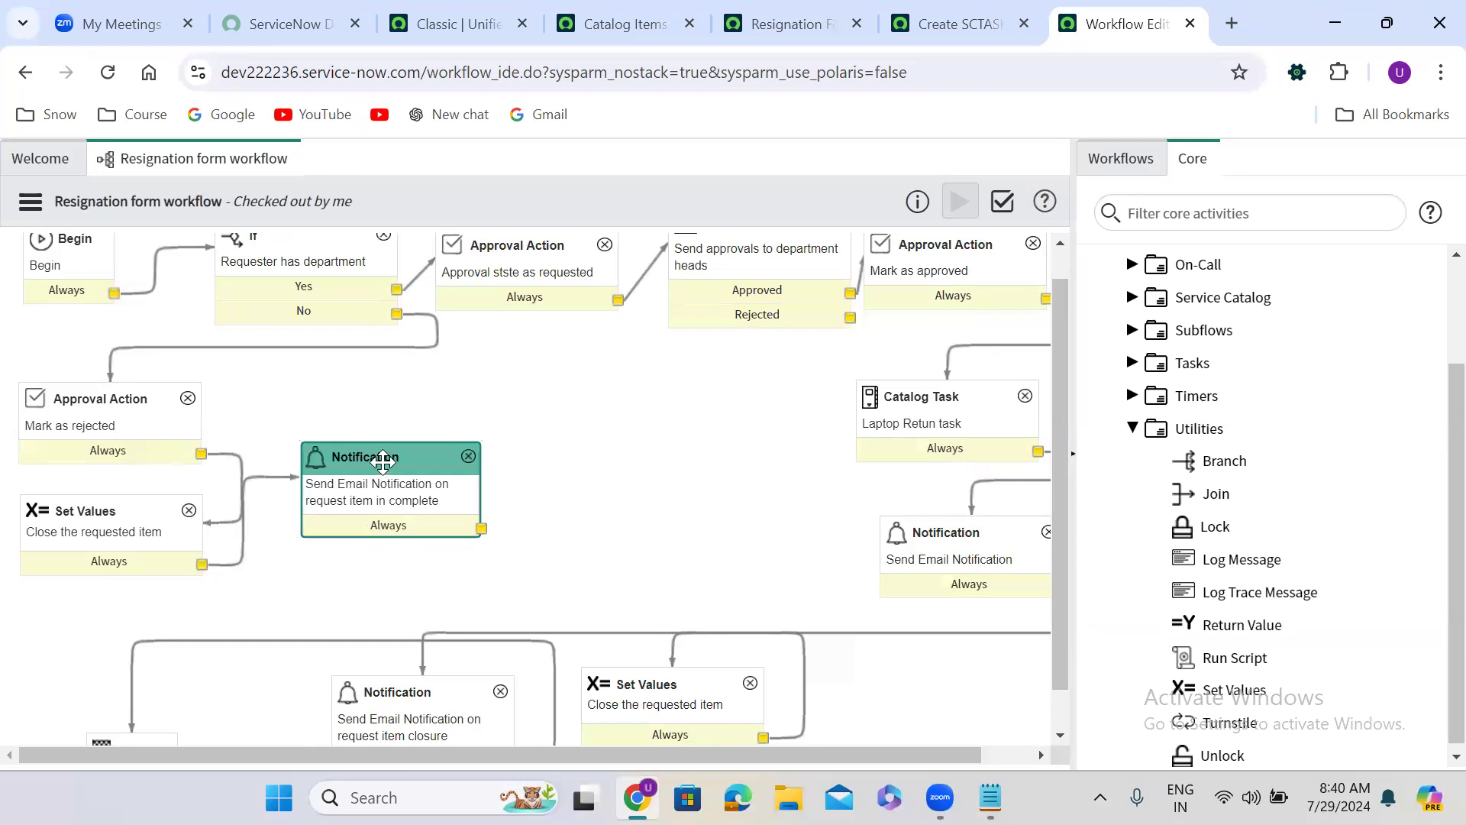
drag(423, 530, 517, 640)
drag(473, 540, 430, 503)
scroll(430, 502, down, 1)
drag(531, 528, 115, 708)
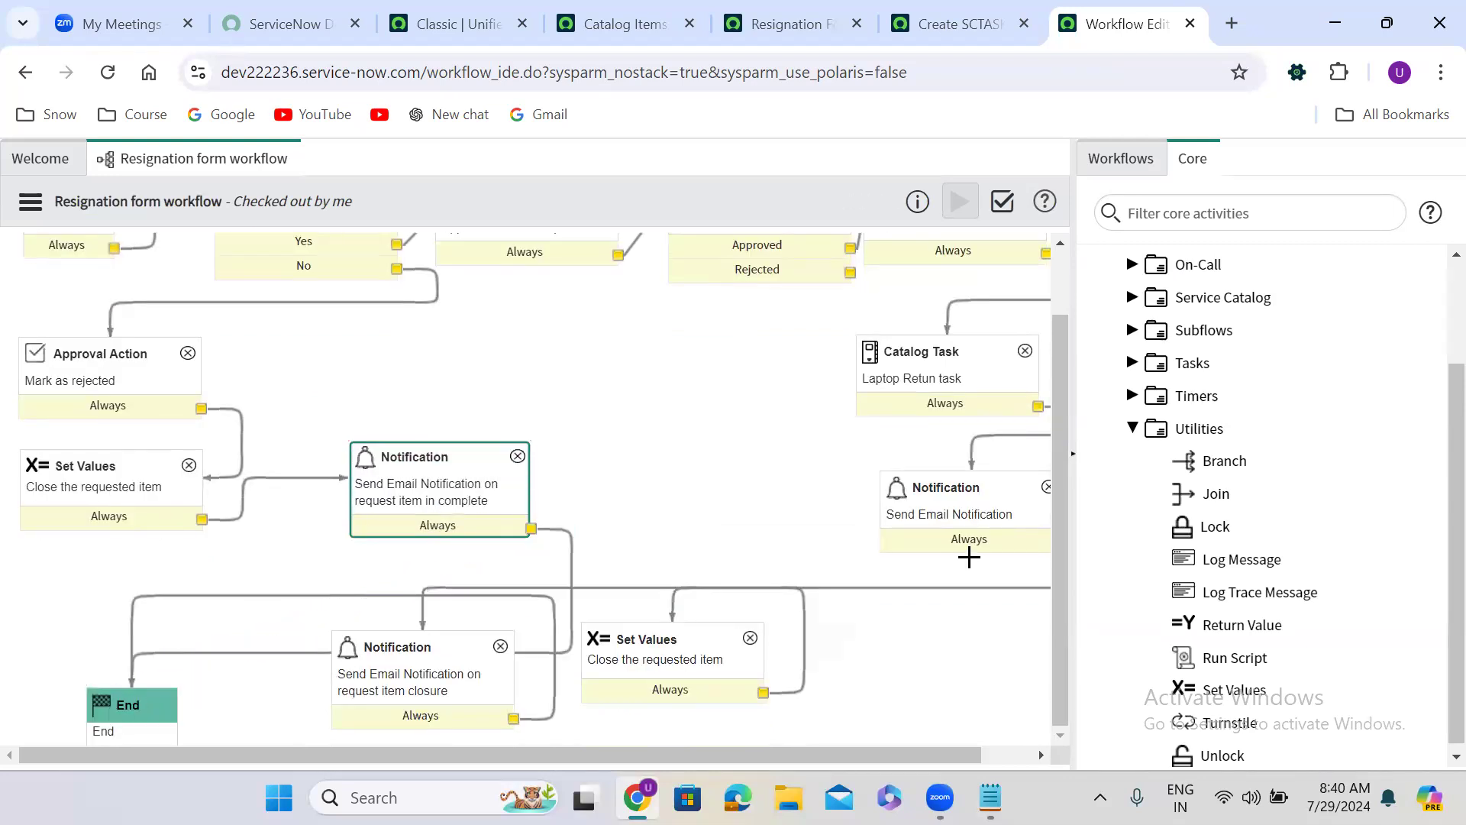
Arrange the Catalog Task, its Notification, Set Values and closure Notification in a descending sequence on the approved side of the workflow.
click(1442, 72)
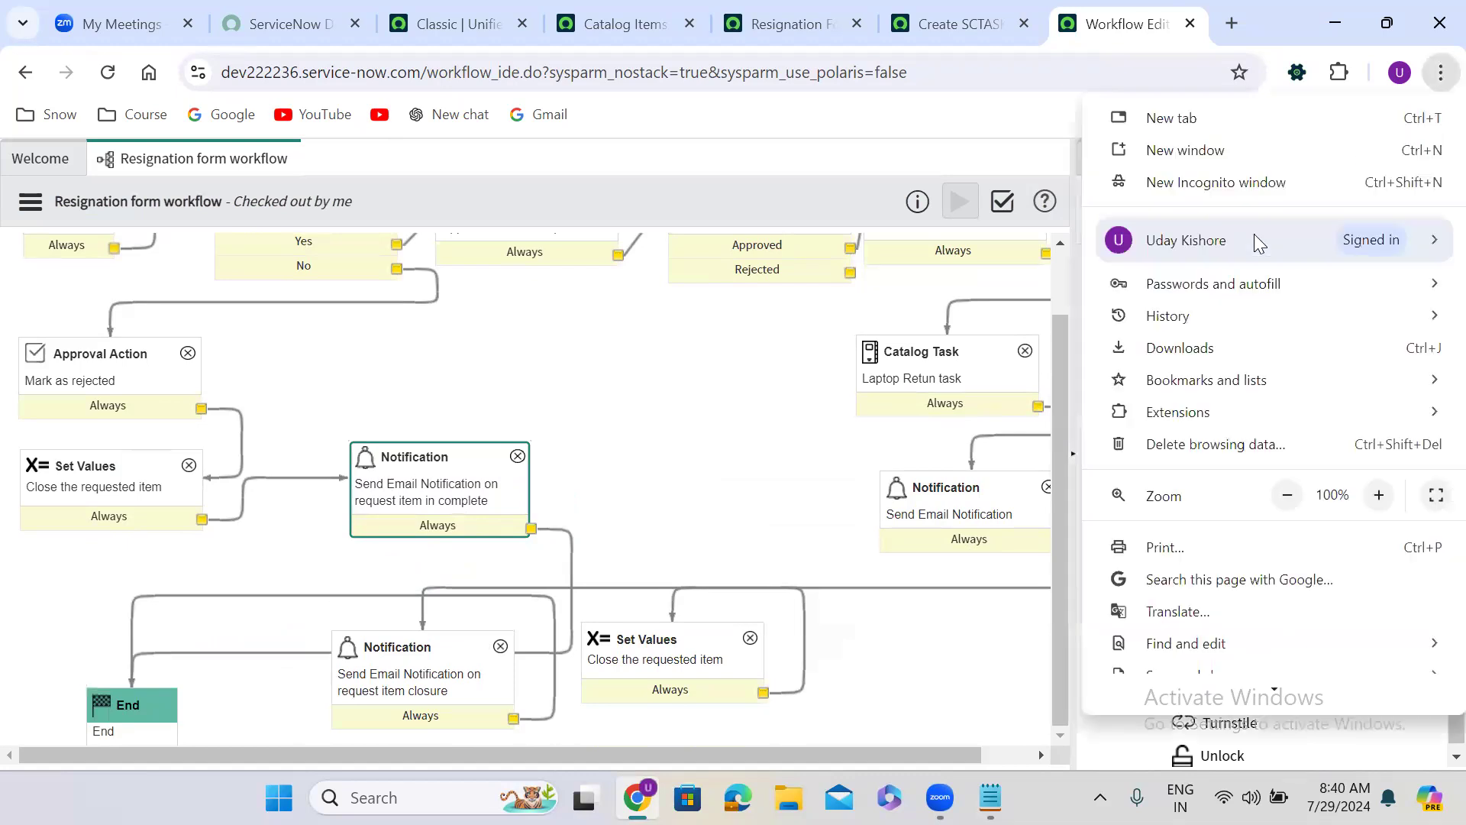
click(1289, 495)
click(1288, 496)
click(1288, 496)
click(1289, 496)
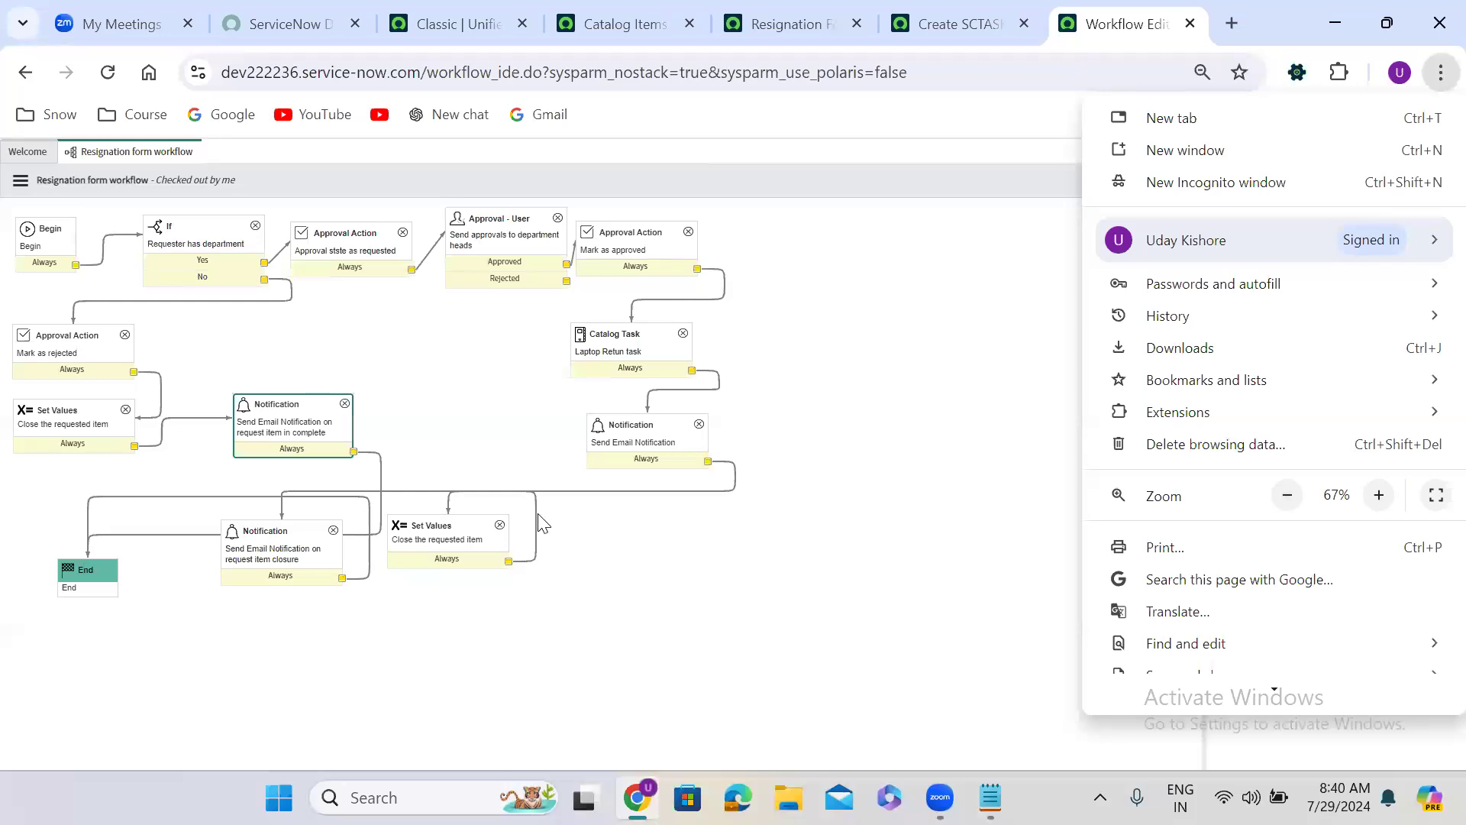
click(618, 336)
drag(618, 336, 732, 313)
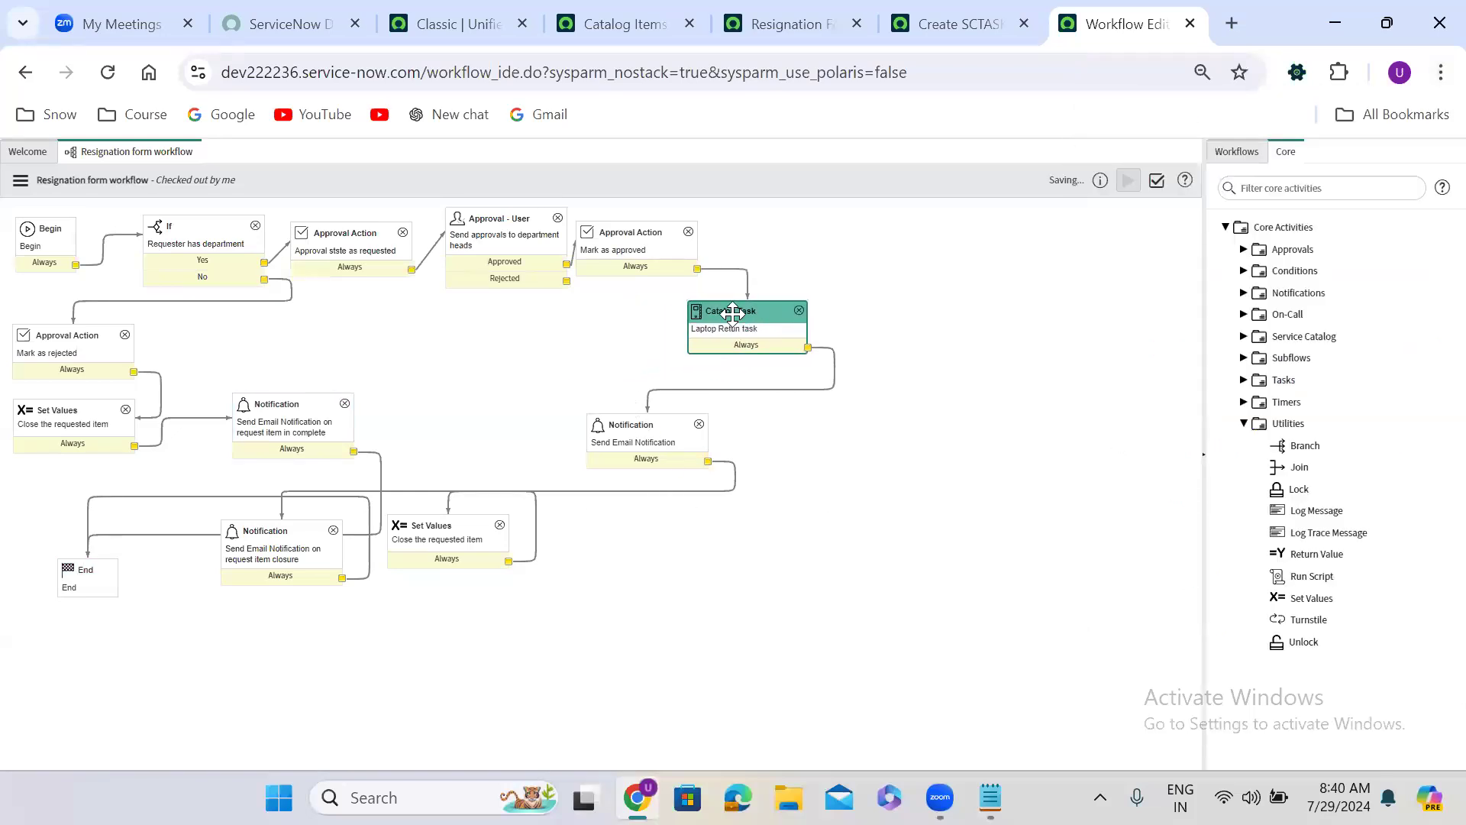
drag(623, 425, 761, 412)
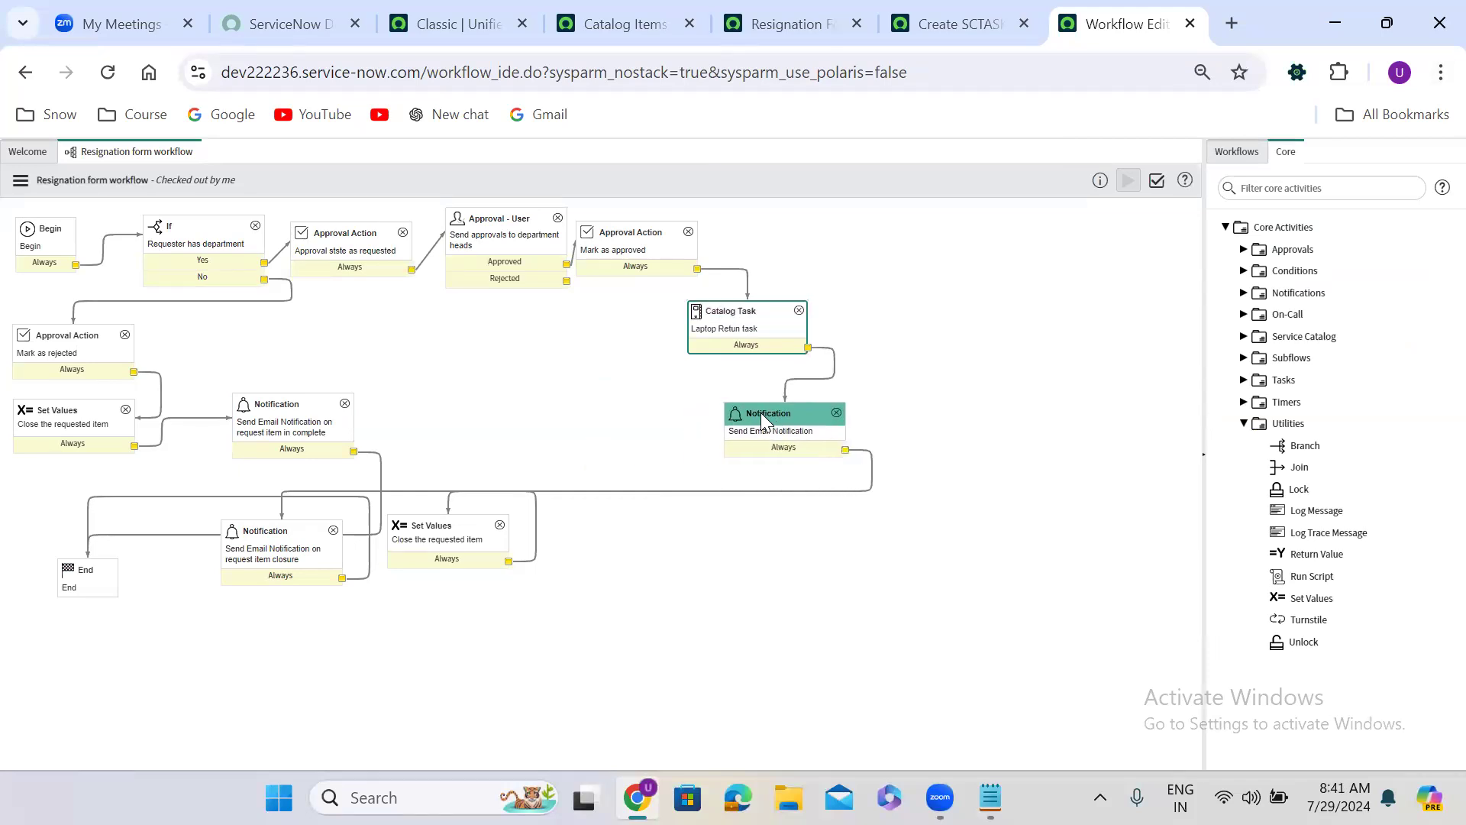
drag(443, 524, 822, 558)
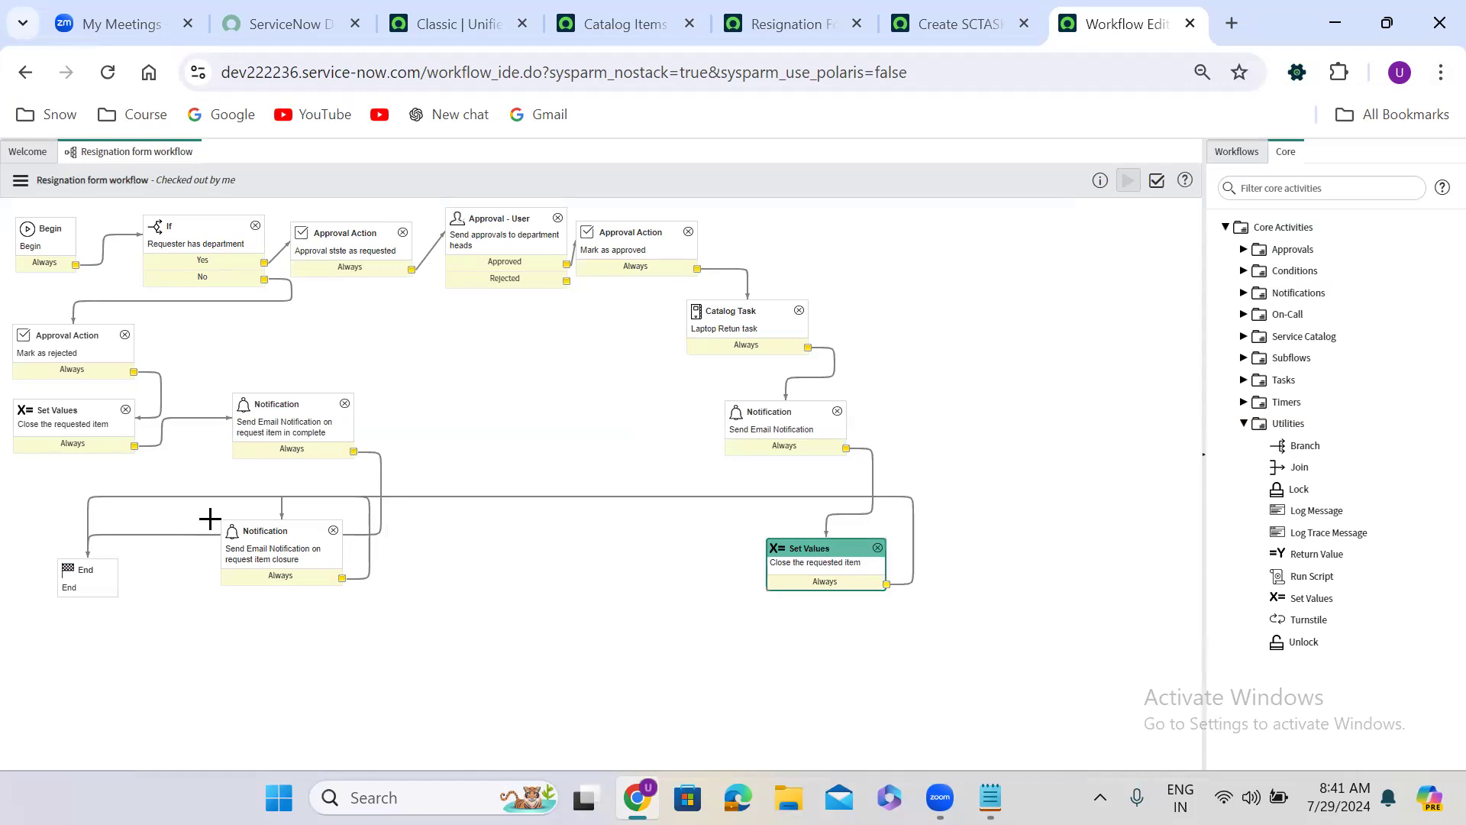
drag(258, 531, 805, 640)
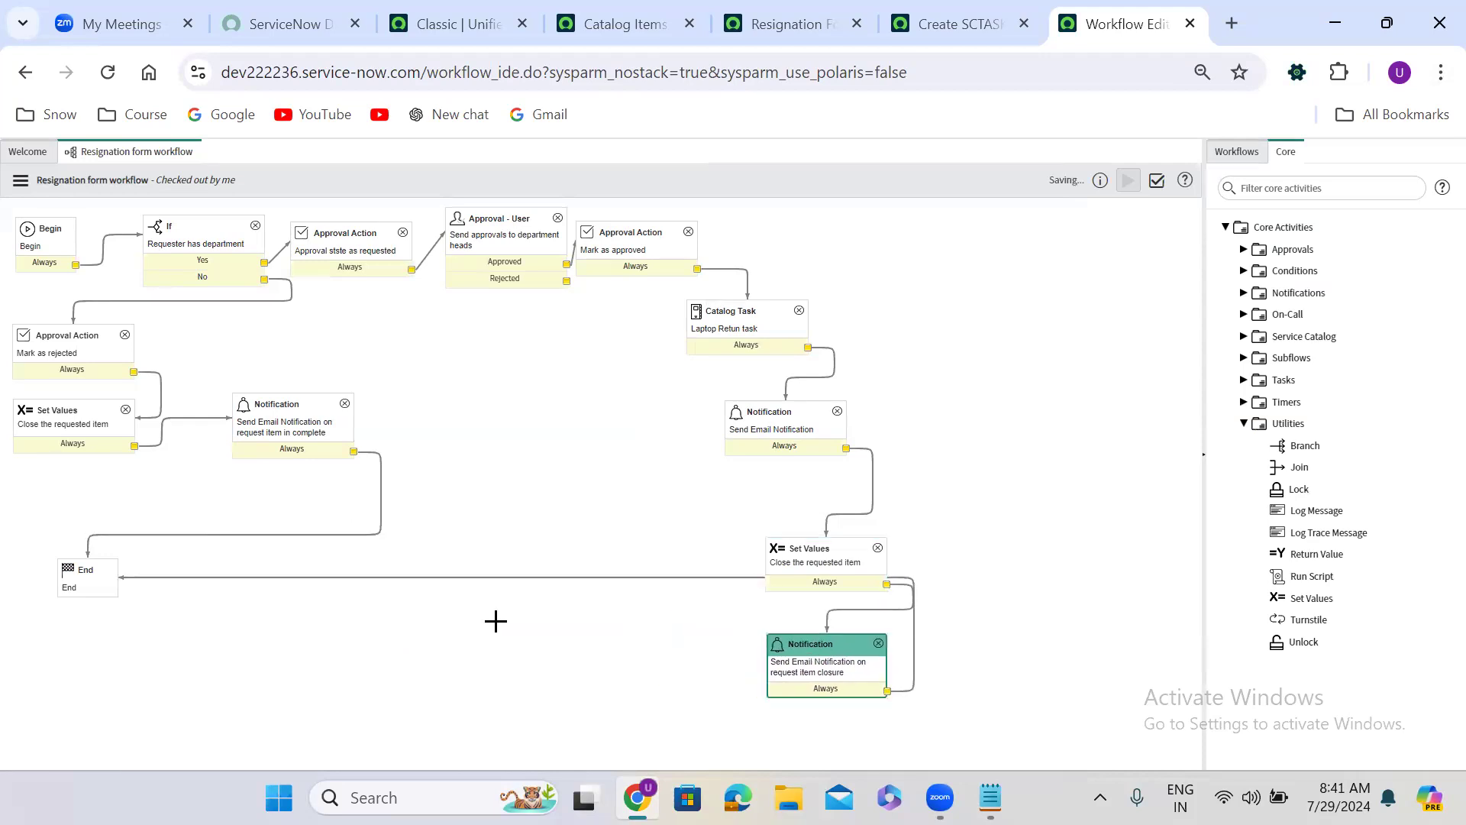
Place End between the two branches and stack the "Mark as rejected" action, its Set Values and Notification below the If activity.
drag(107, 589, 405, 638)
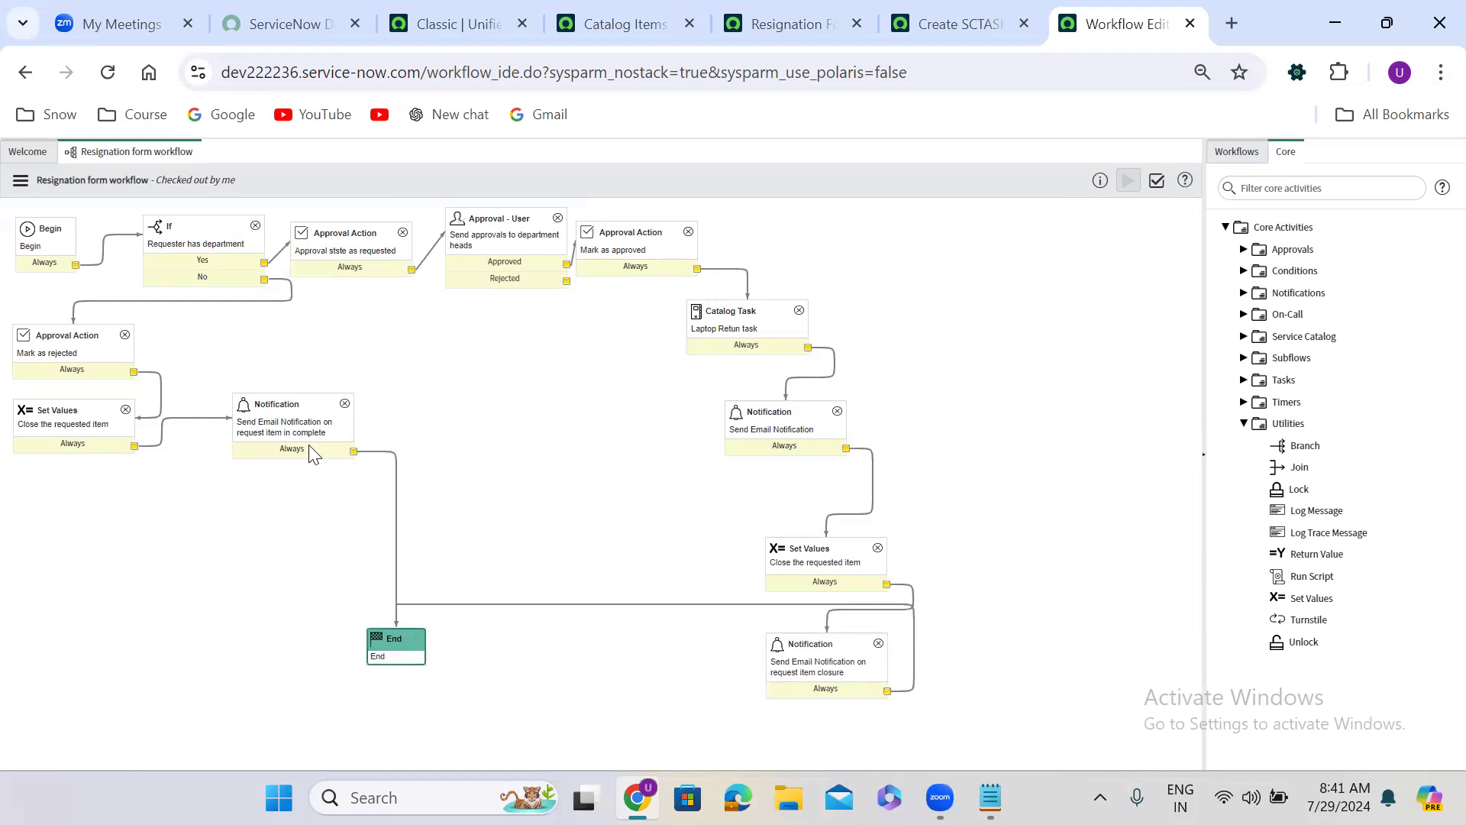
drag(275, 429, 85, 608)
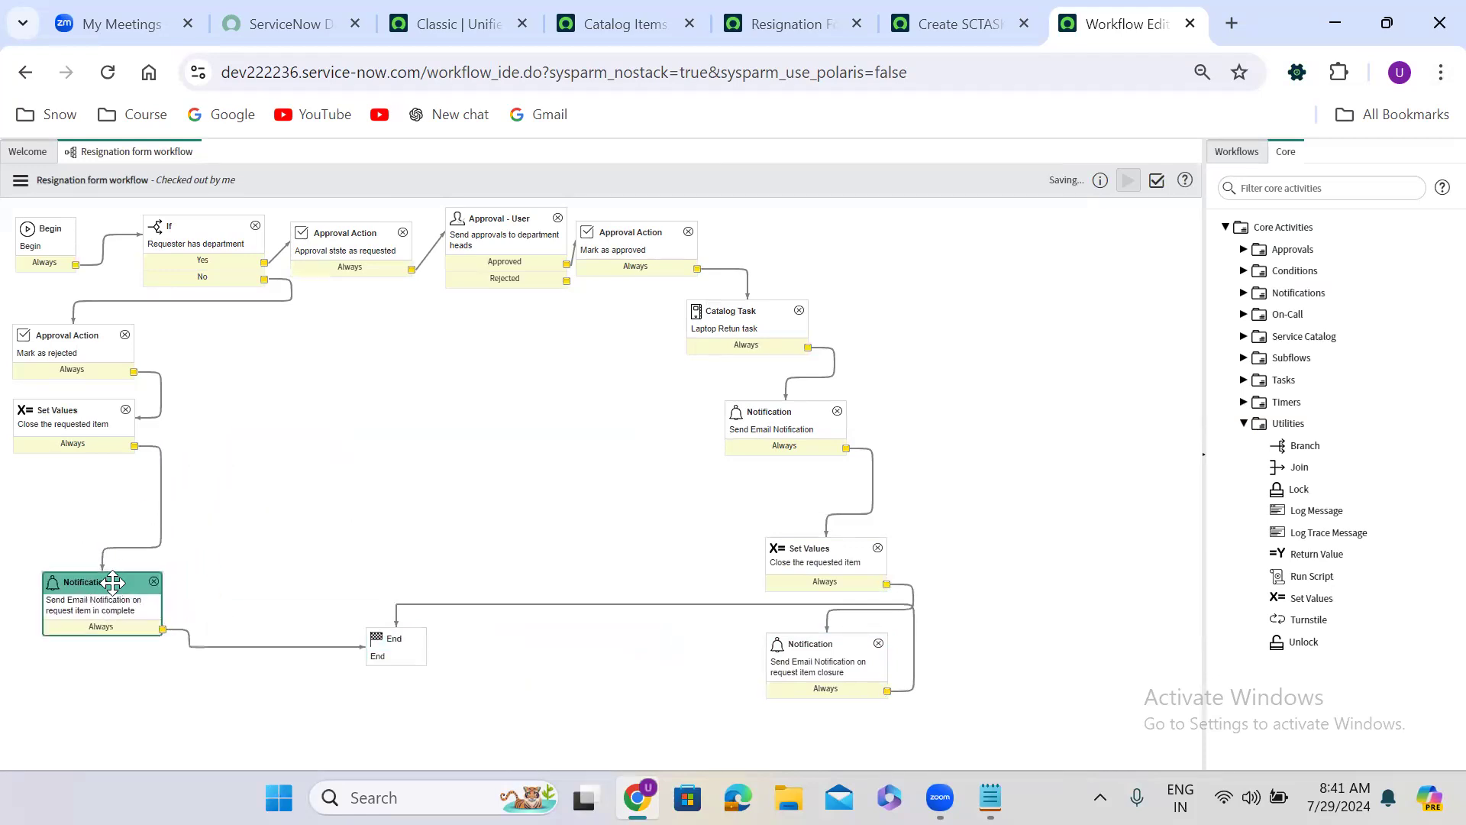
drag(54, 330, 178, 348)
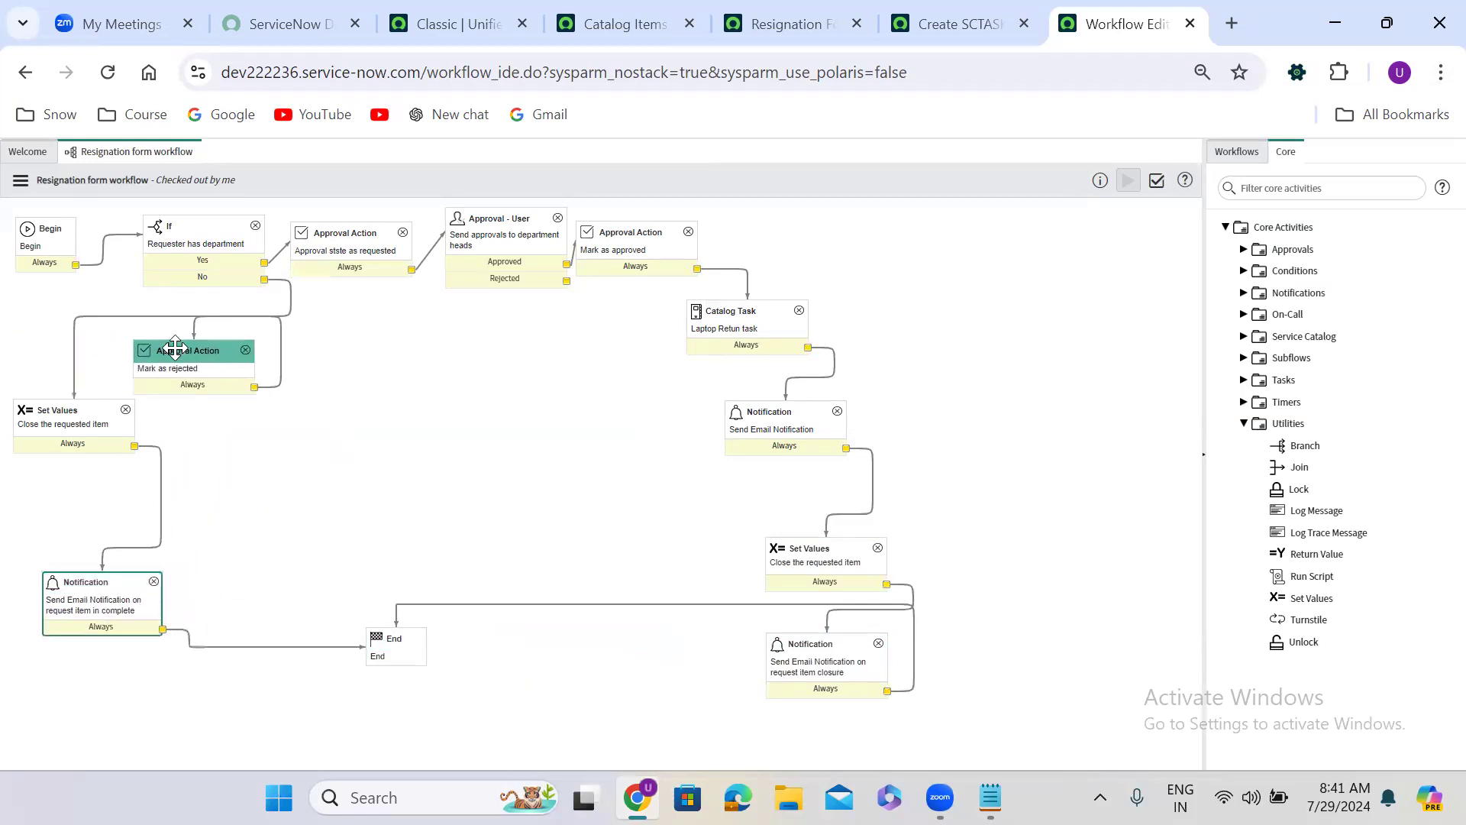
drag(75, 412, 188, 447)
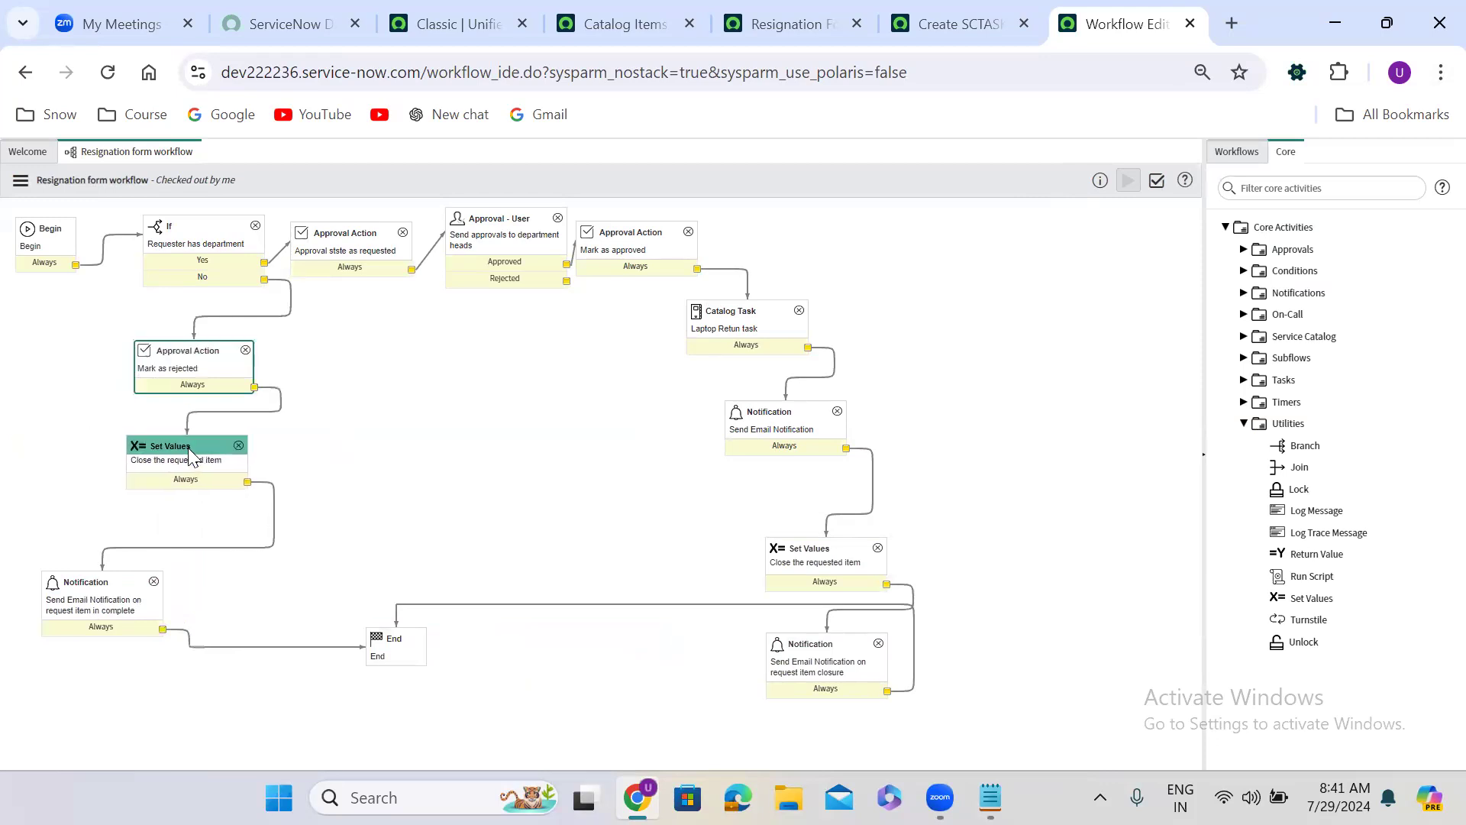
drag(108, 581, 183, 574)
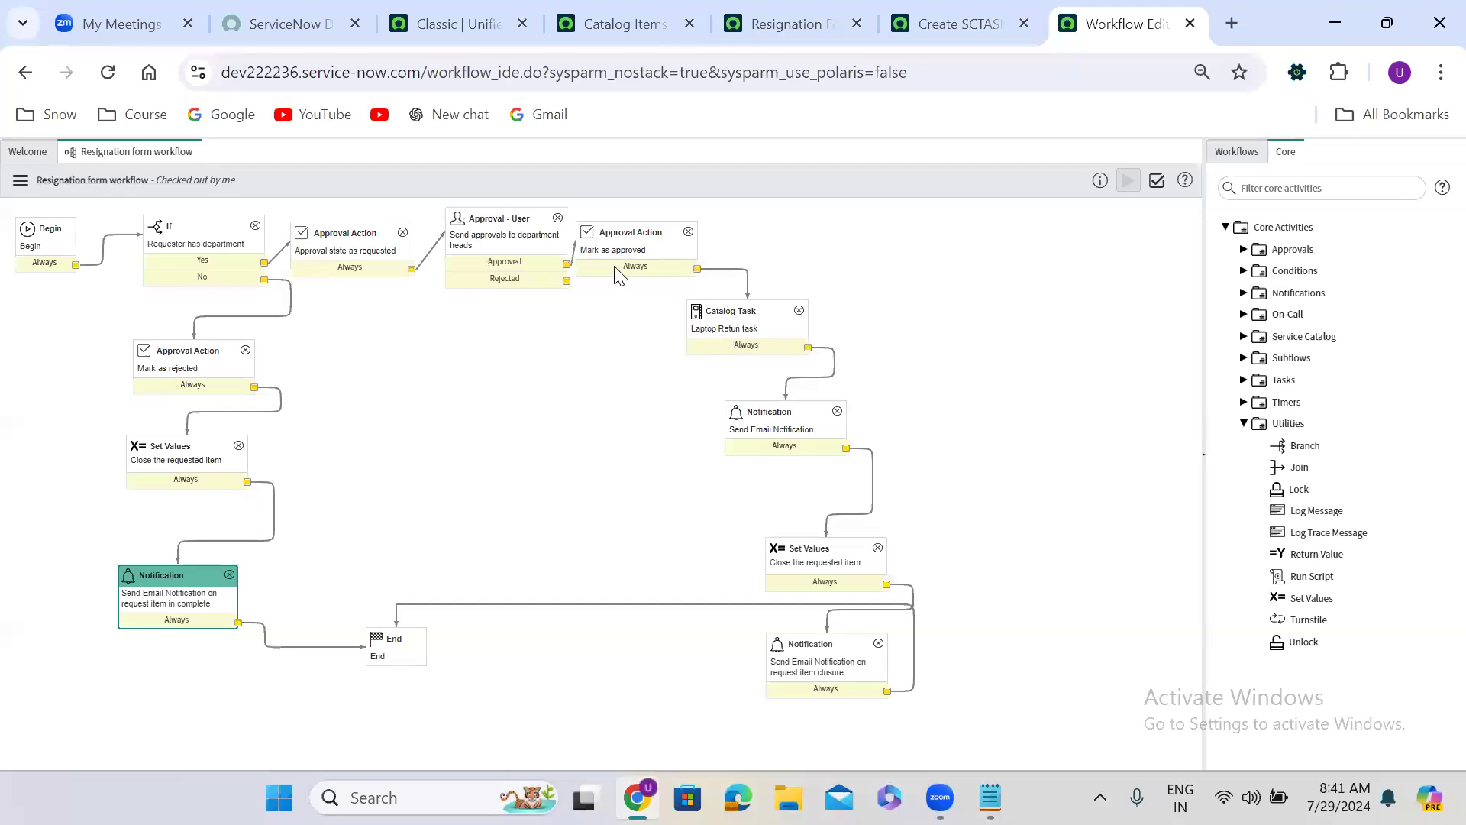
Shift "Mark as approved" away from Approval - User and align the Catalog Task, Notification, Set Values and closure Notification compactly beneath it.
drag(626, 227, 648, 220)
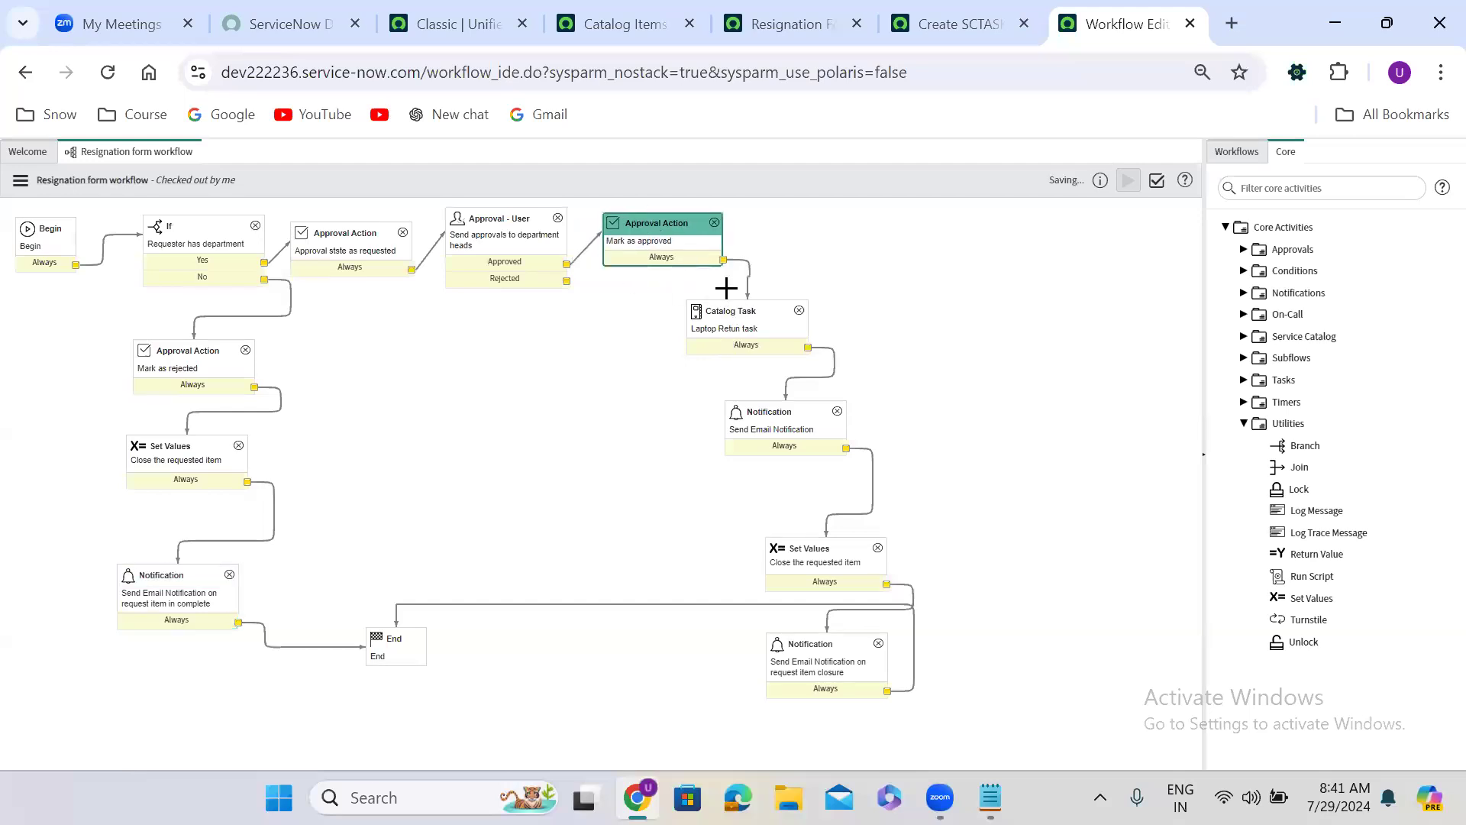
drag(694, 312, 651, 311)
drag(770, 411, 656, 388)
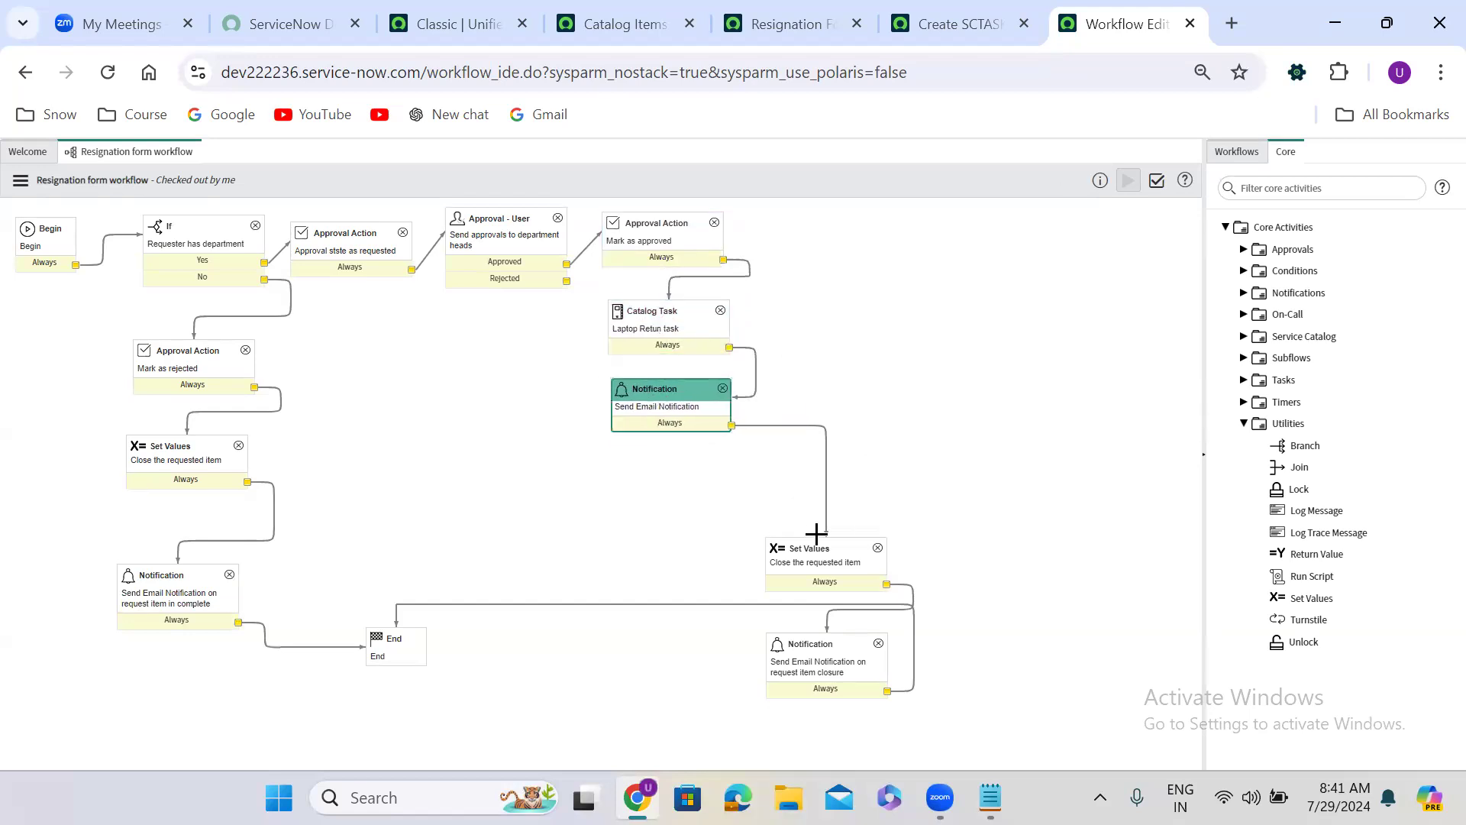
drag(815, 547, 668, 460)
drag(805, 663, 661, 561)
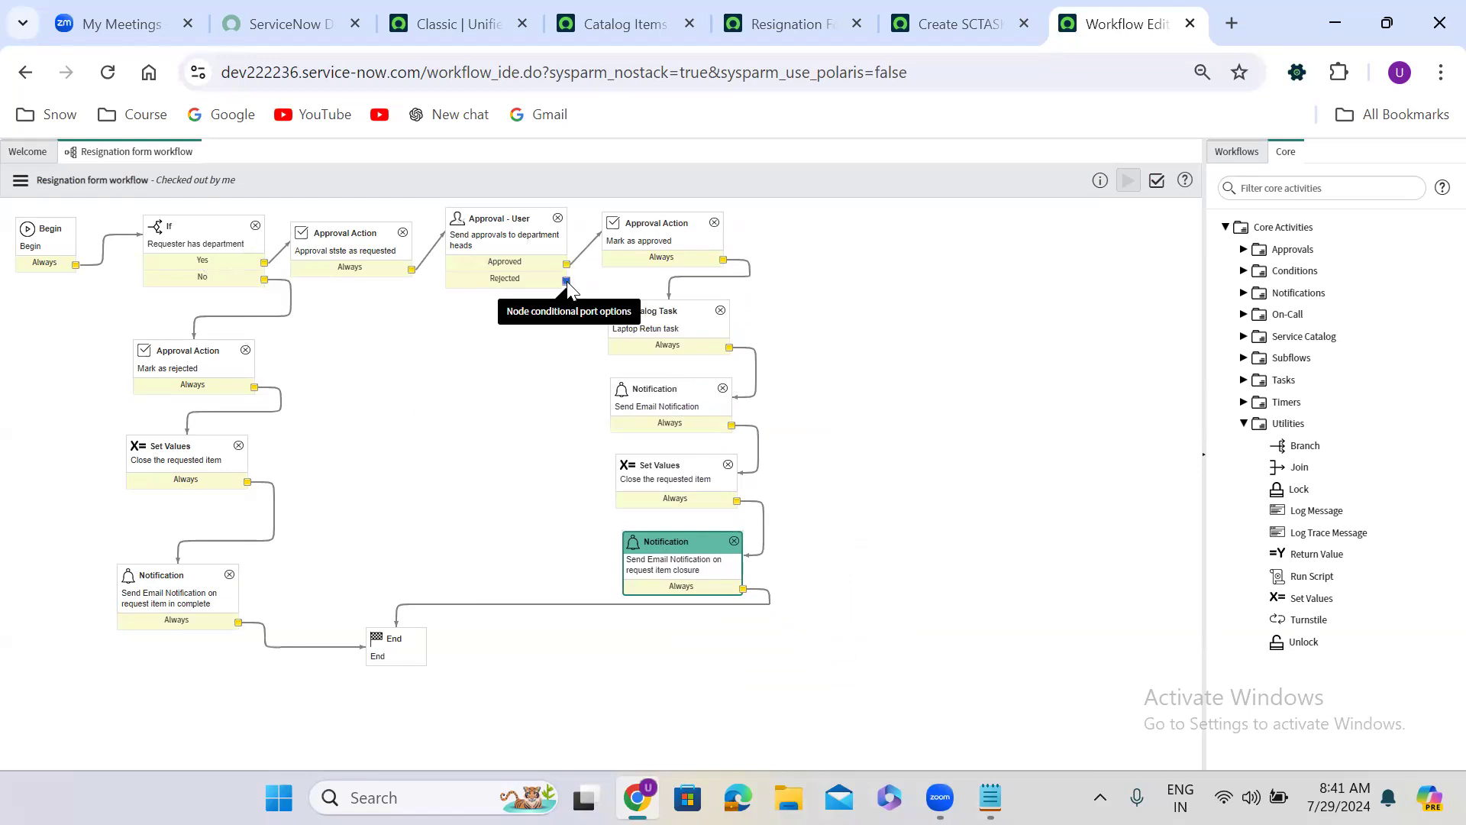
Connect the Rejected output of Approval - User to the "Mark as rejected" Approval Action.
drag(566, 280, 233, 374)
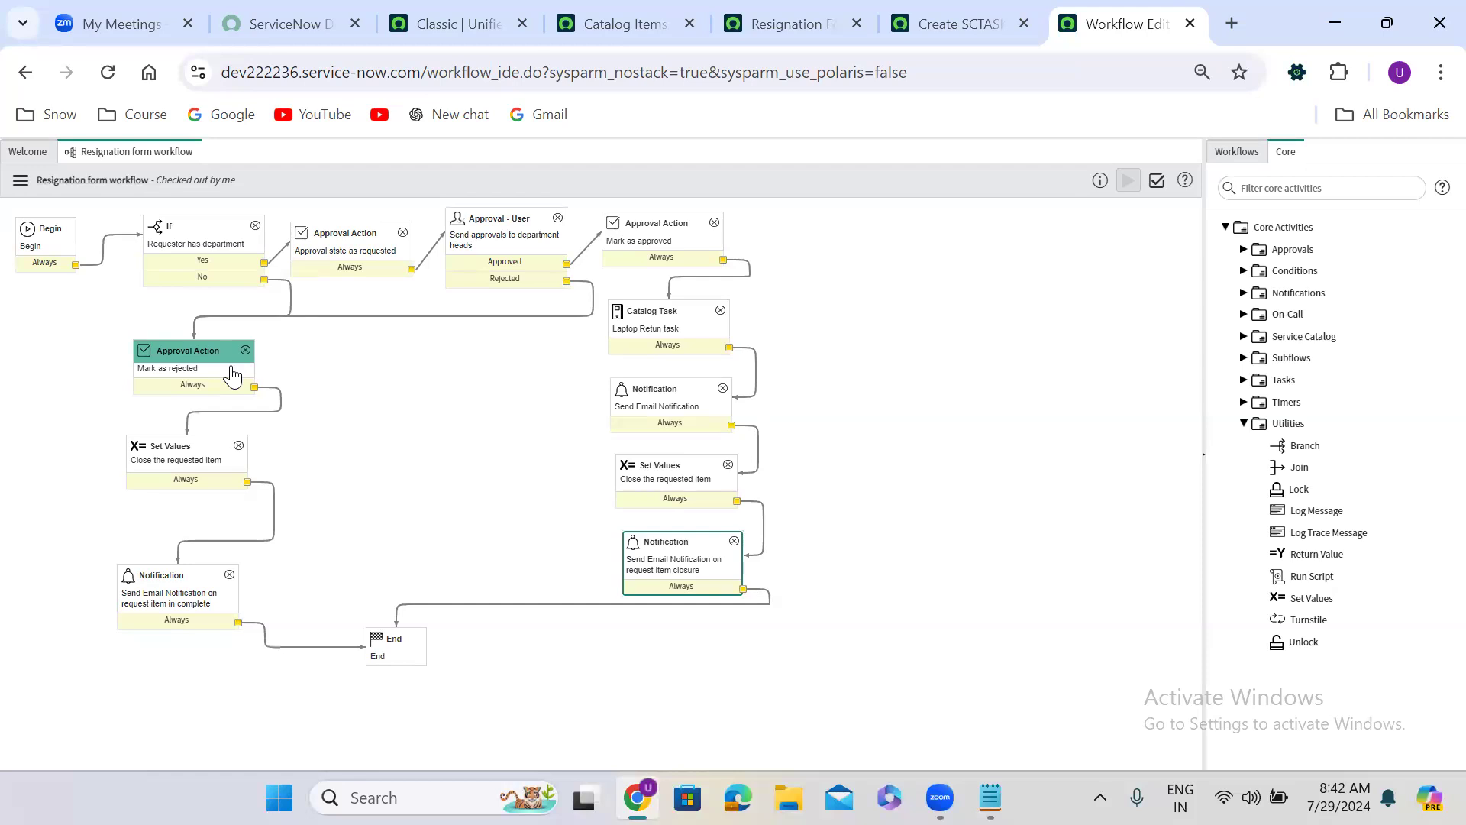
Review the approved path from the If activity through approval, Catalog Task, notifications and Set Values to End.
click(1440, 72)
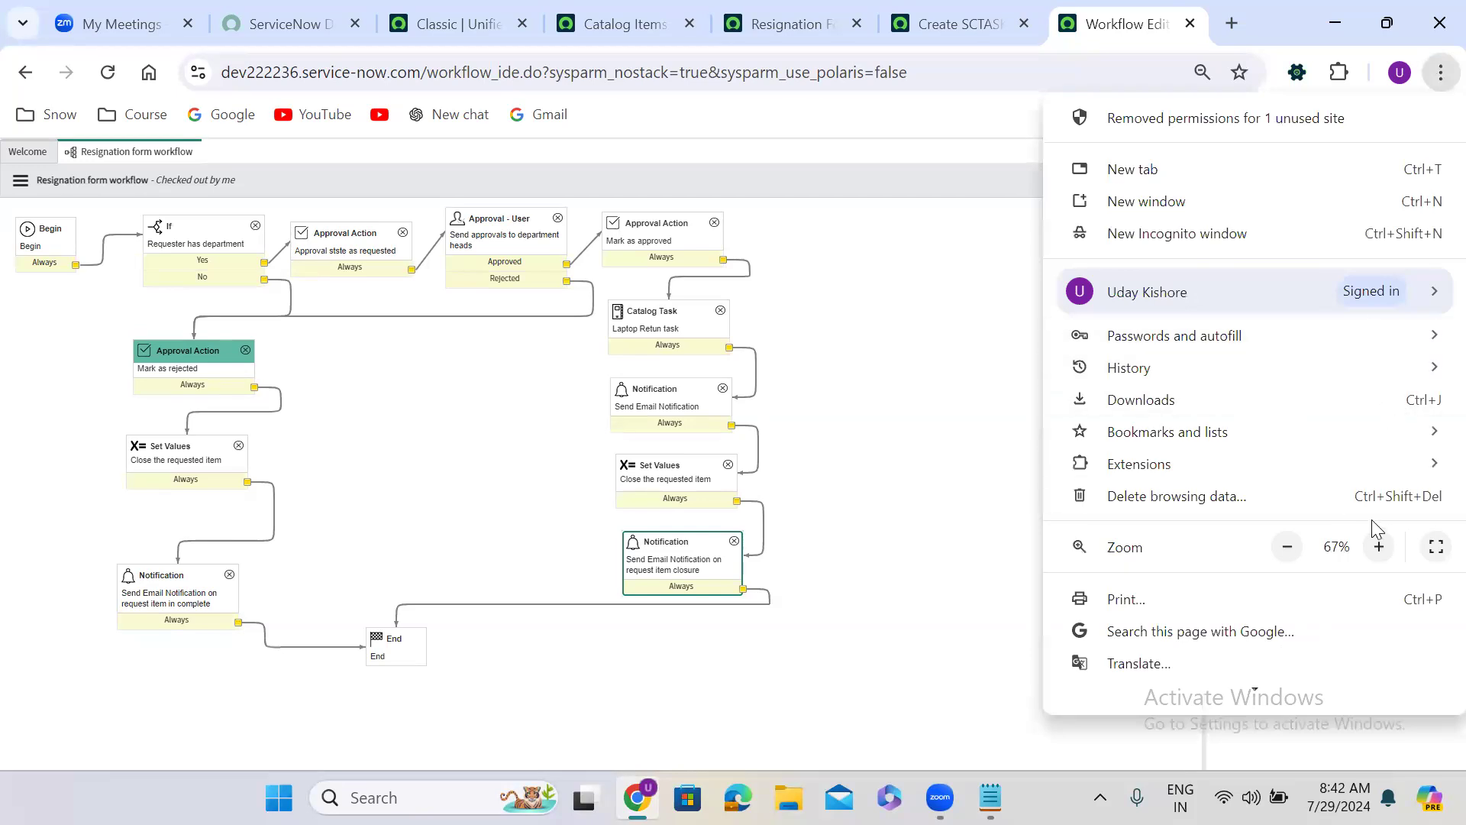
click(1379, 545)
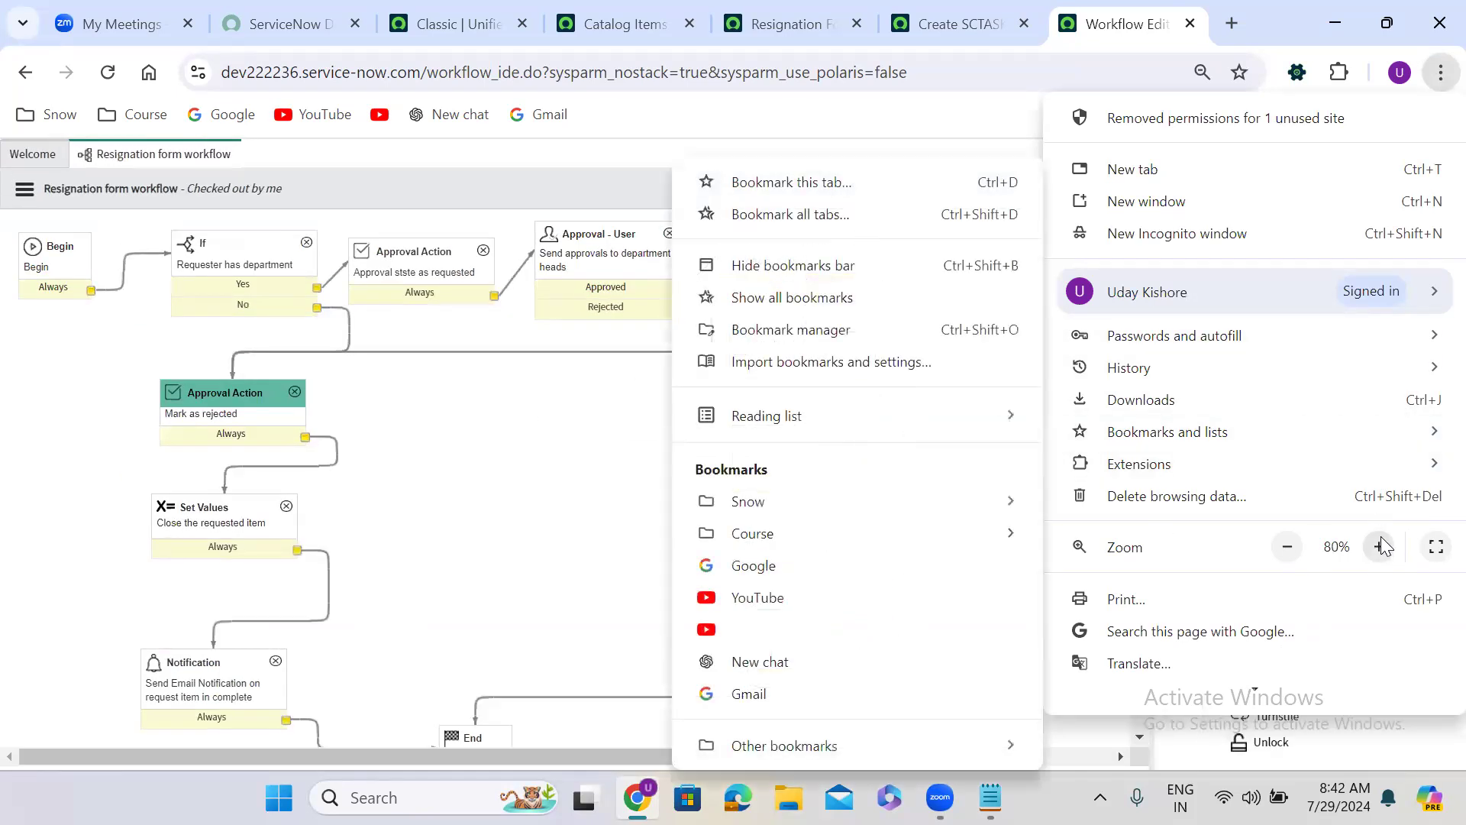
click(1379, 545)
click(688, 547)
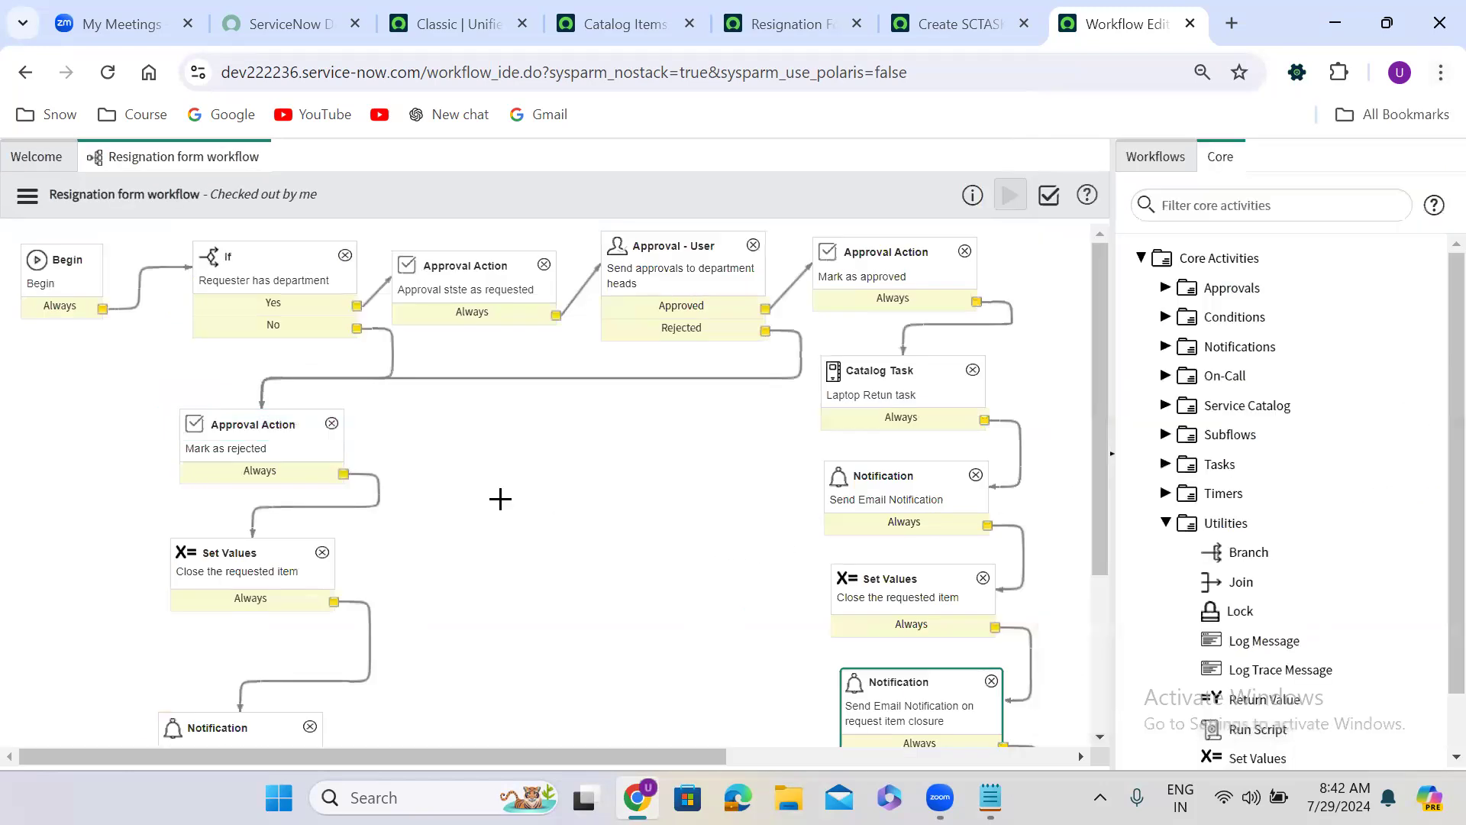
click(253, 266)
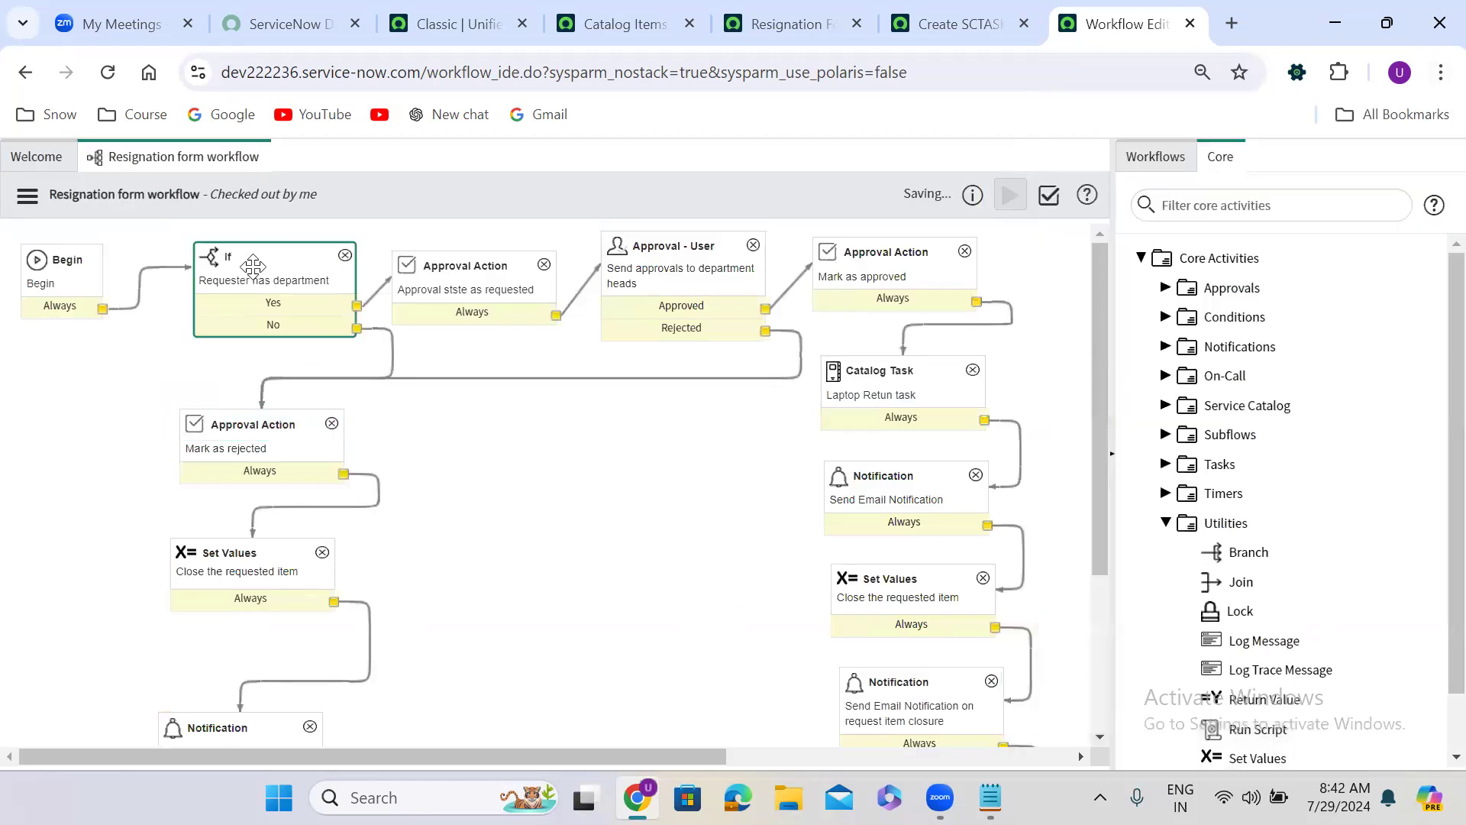
click(475, 293)
click(714, 258)
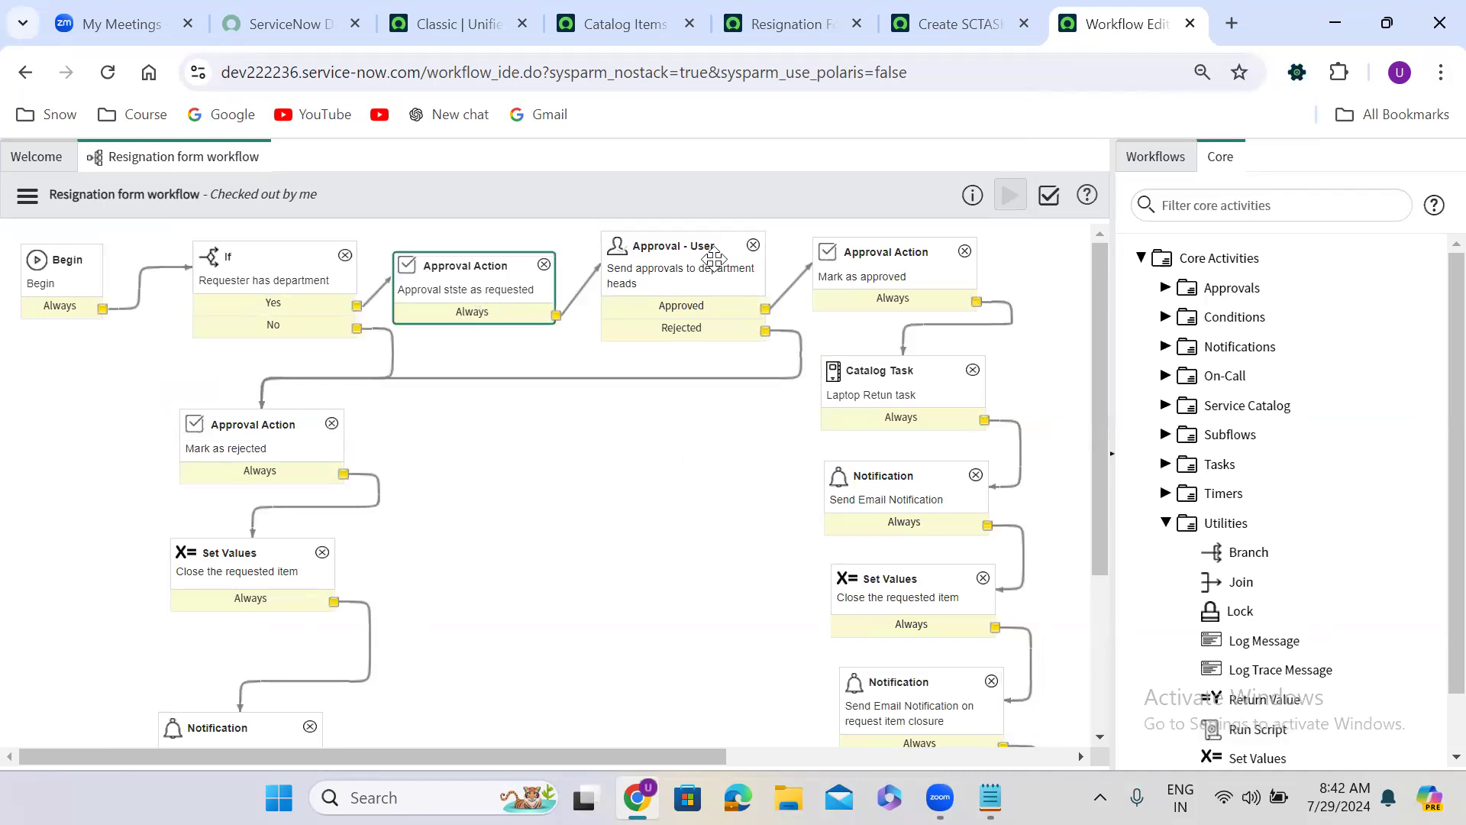
scroll(715, 258, right, 3)
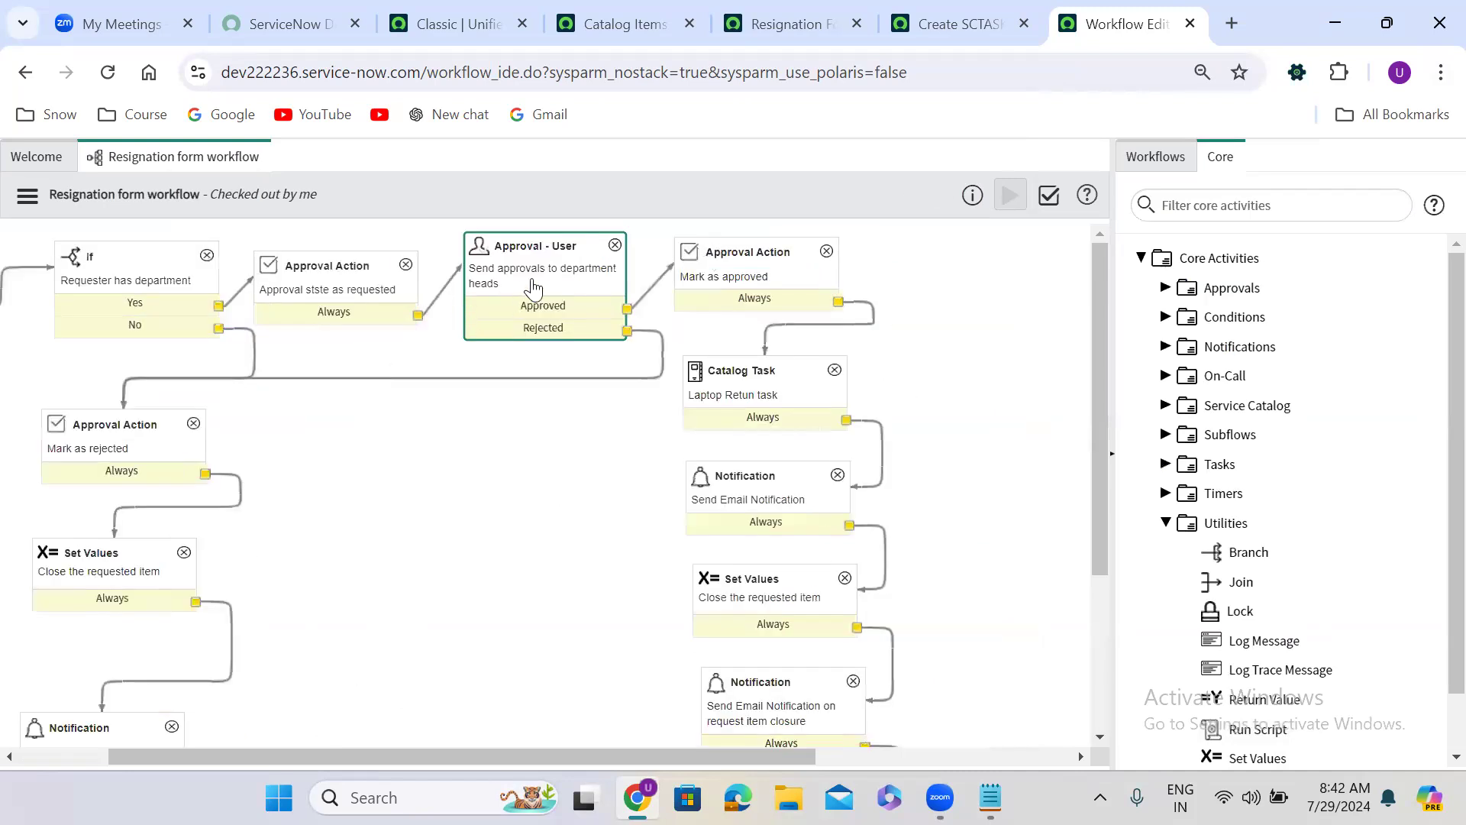
click(727, 279)
scroll(731, 281, right, 4)
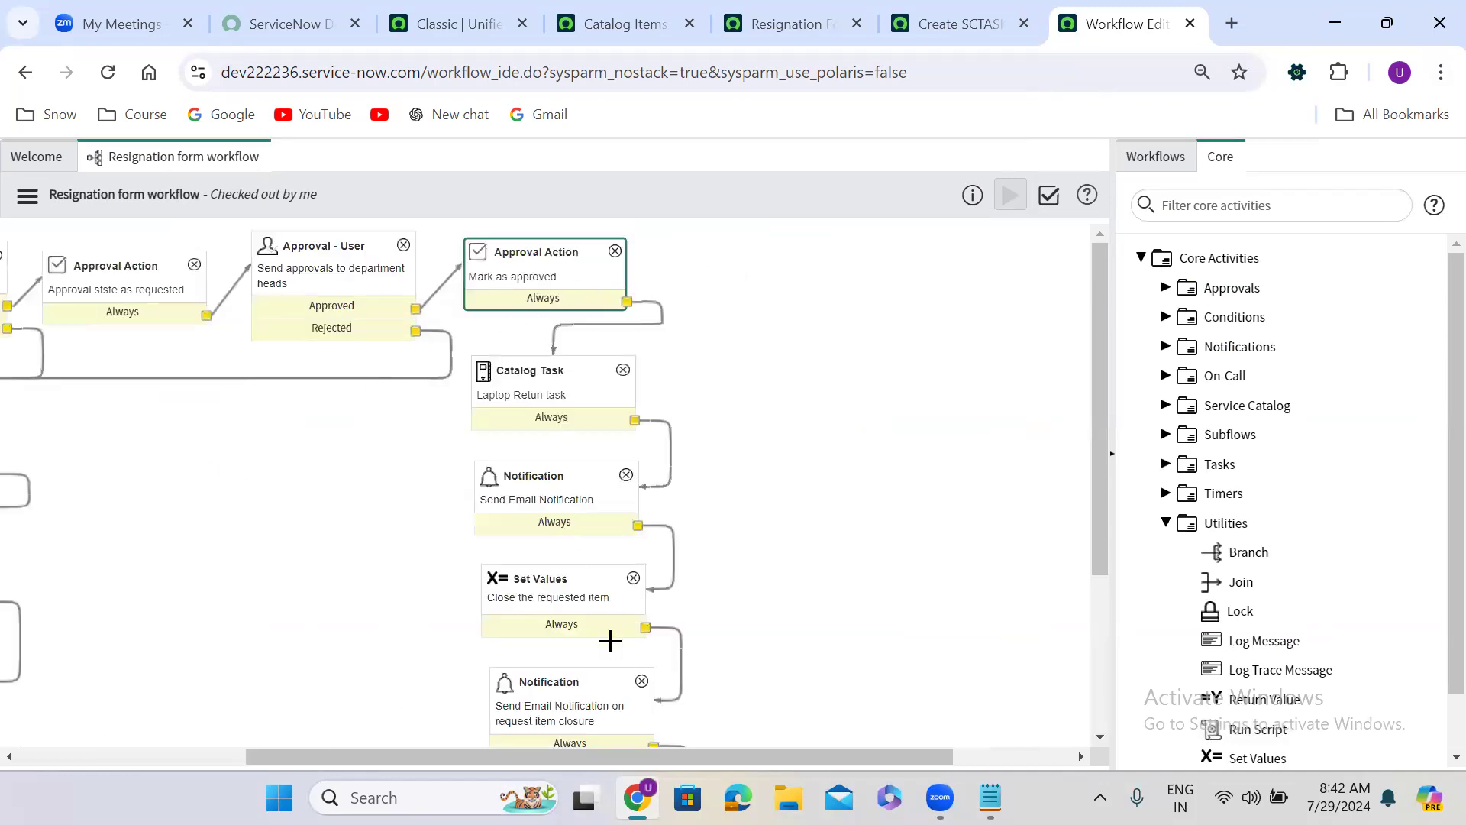
drag(353, 761, 131, 769)
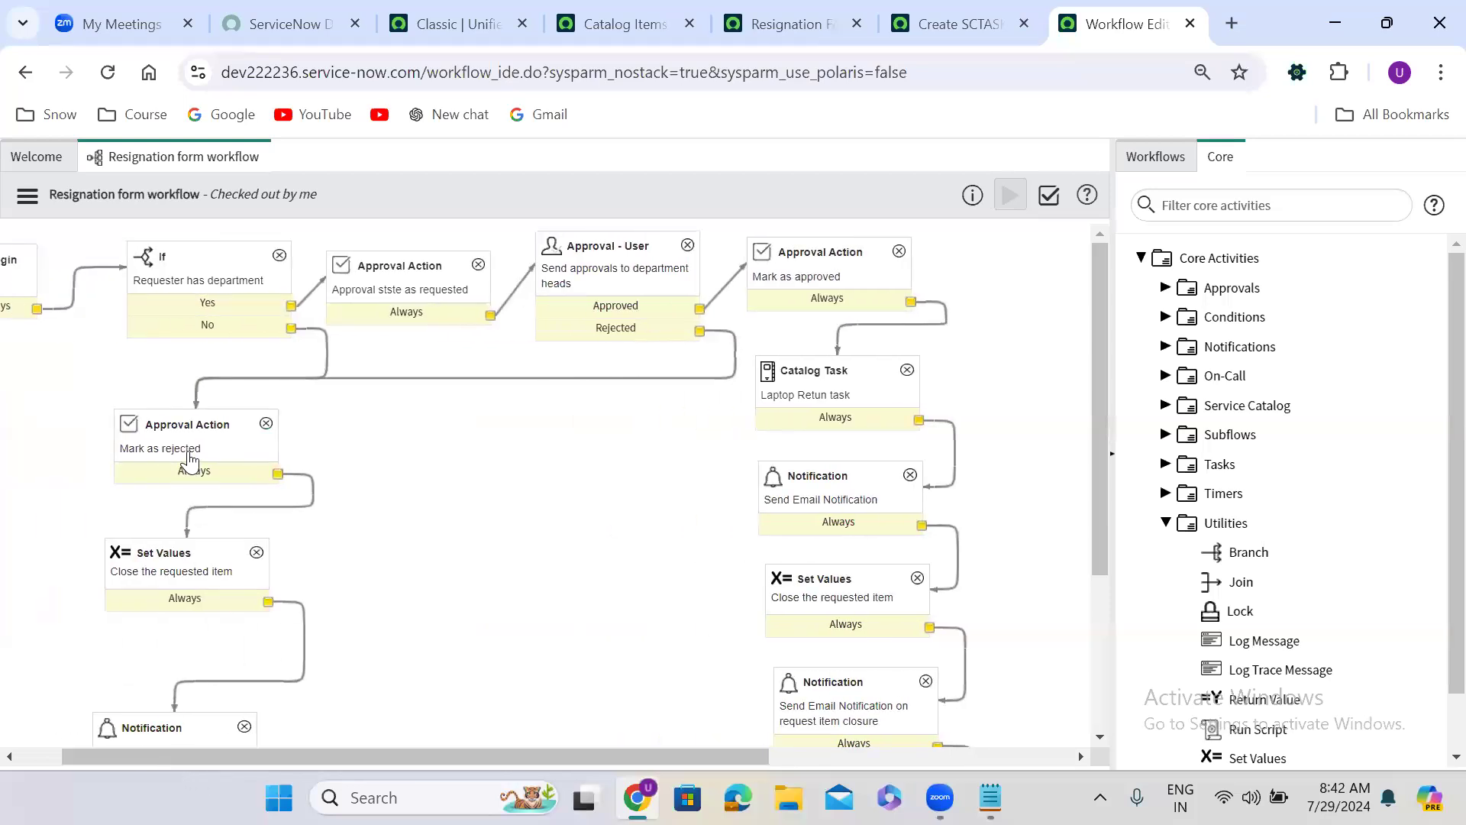
click(839, 396)
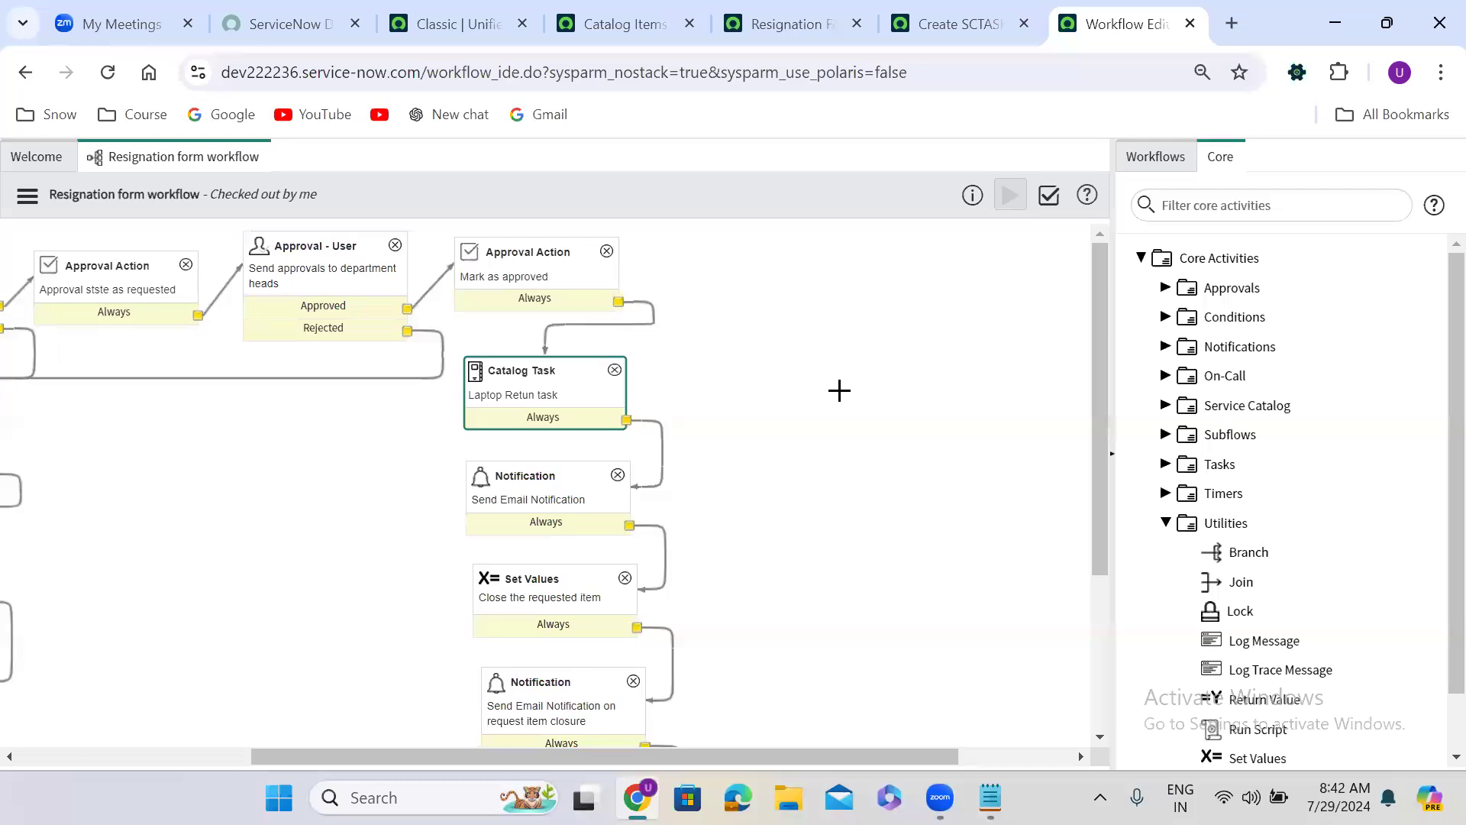
click(544, 509)
drag(1098, 420, 1098, 478)
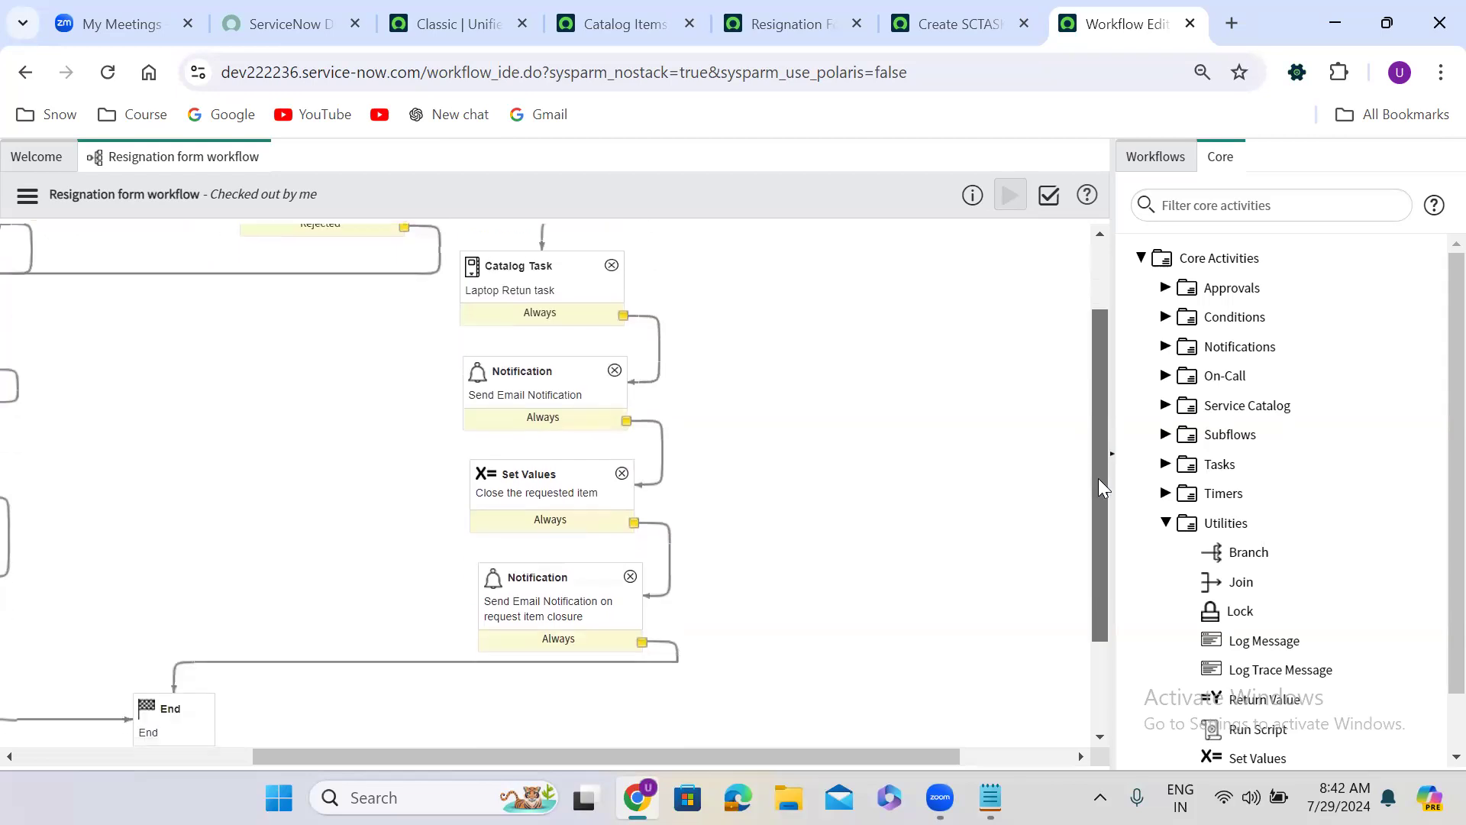
click(549, 496)
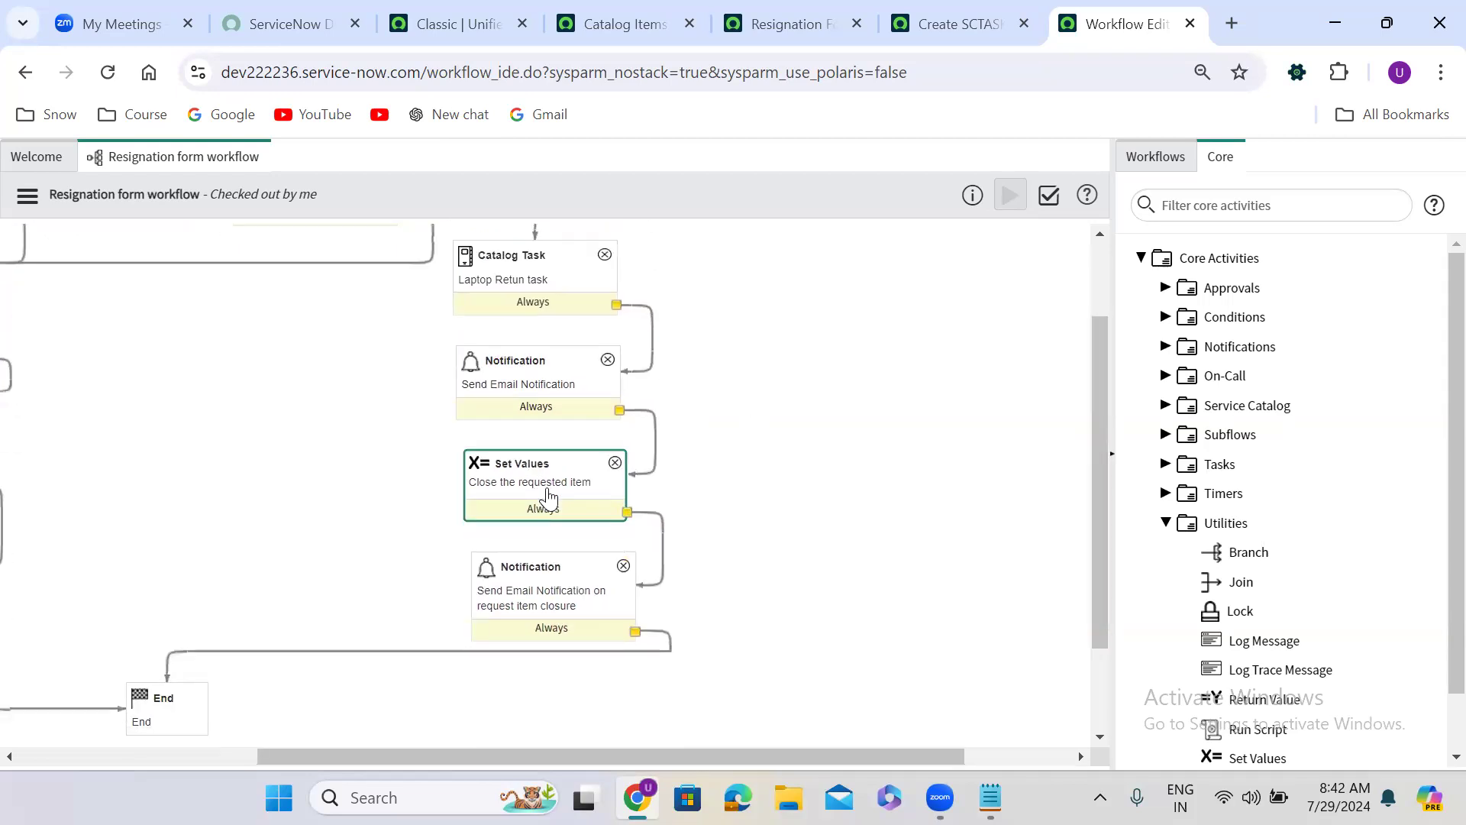
click(561, 593)
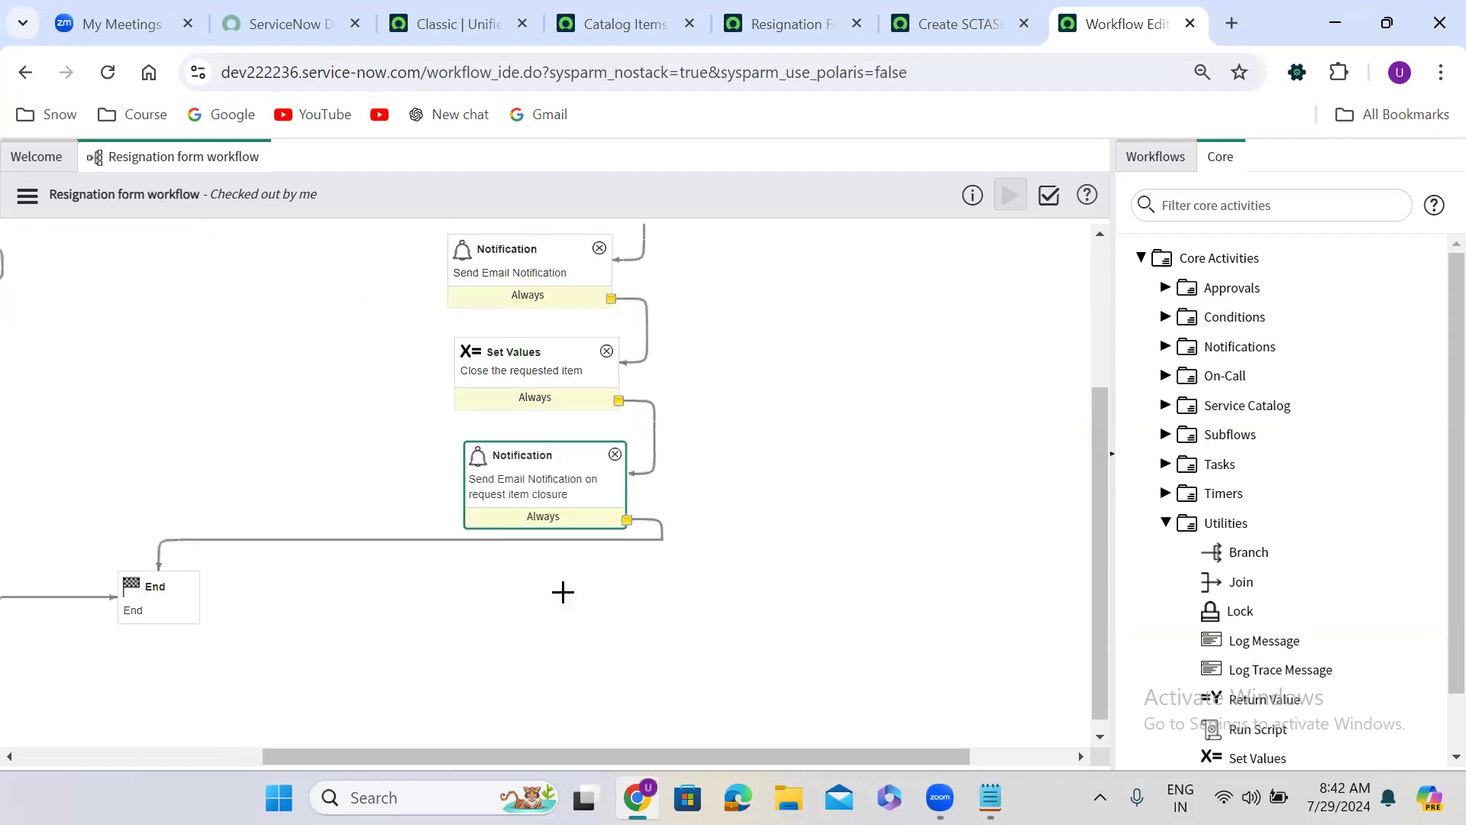
click(157, 589)
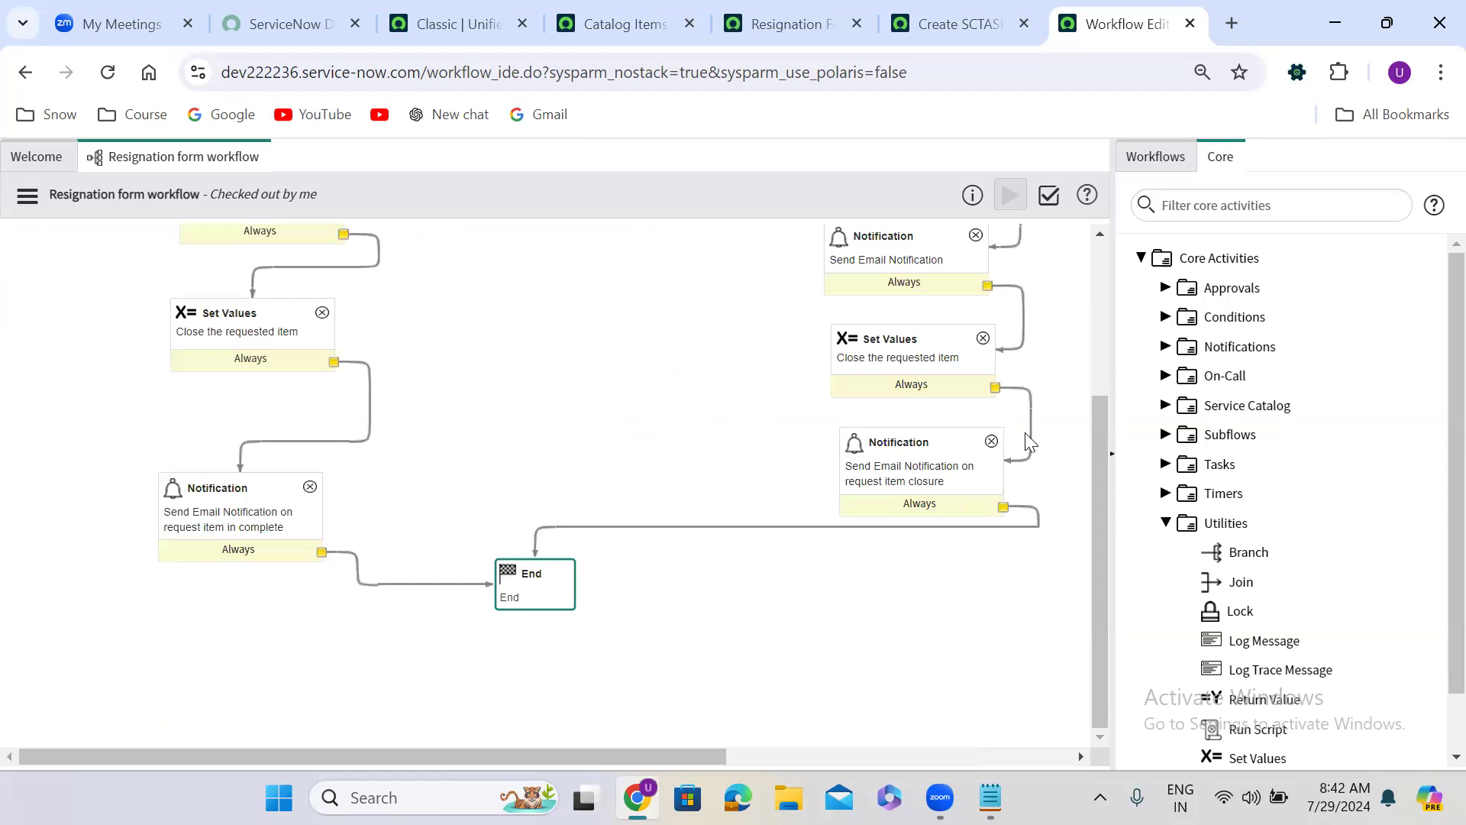
Review the rejection path from "Mark as rejected" through Set Values and the incomplete-item Notification to End.
click(1100, 262)
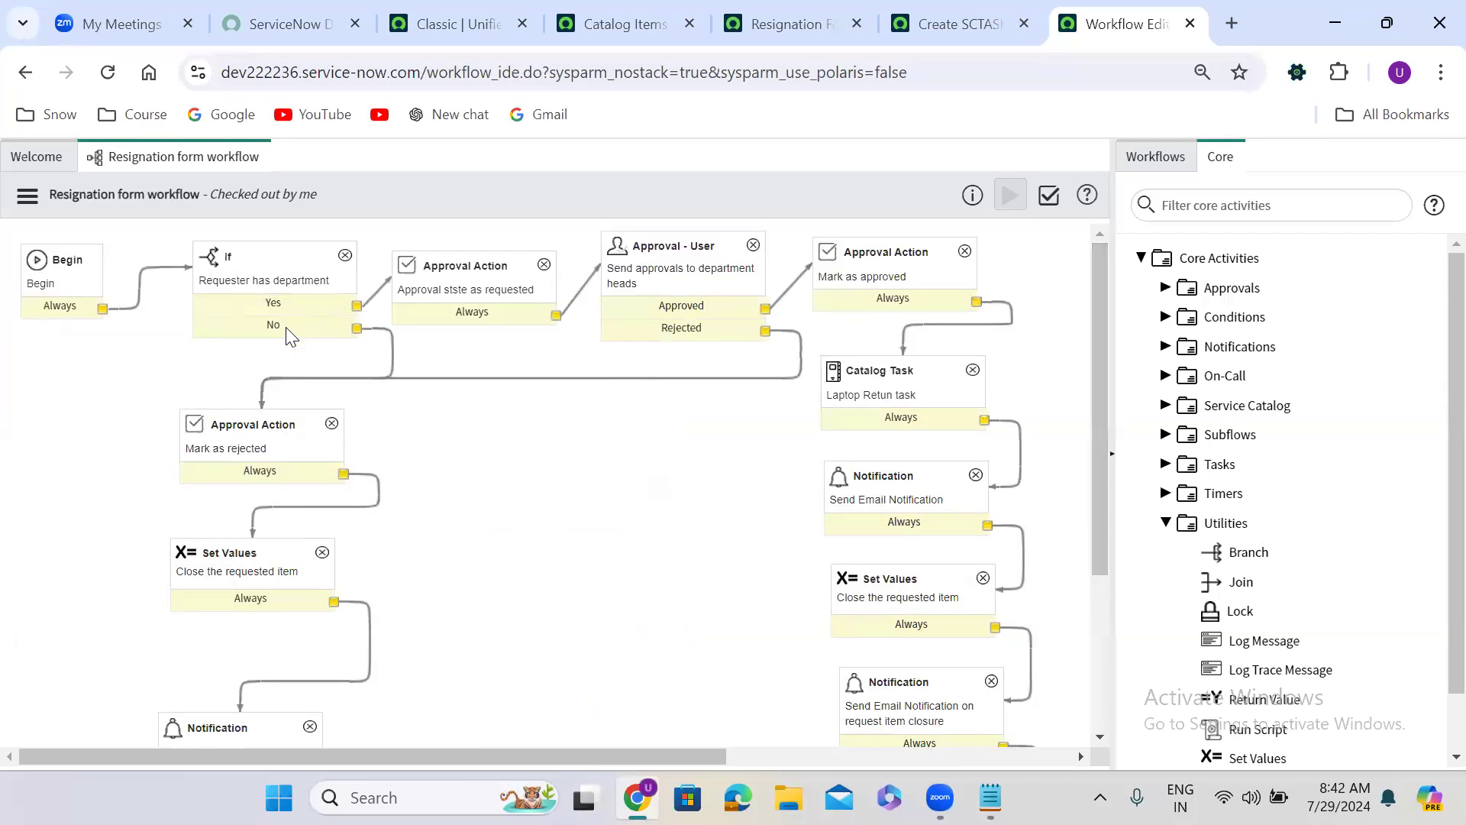
click(267, 426)
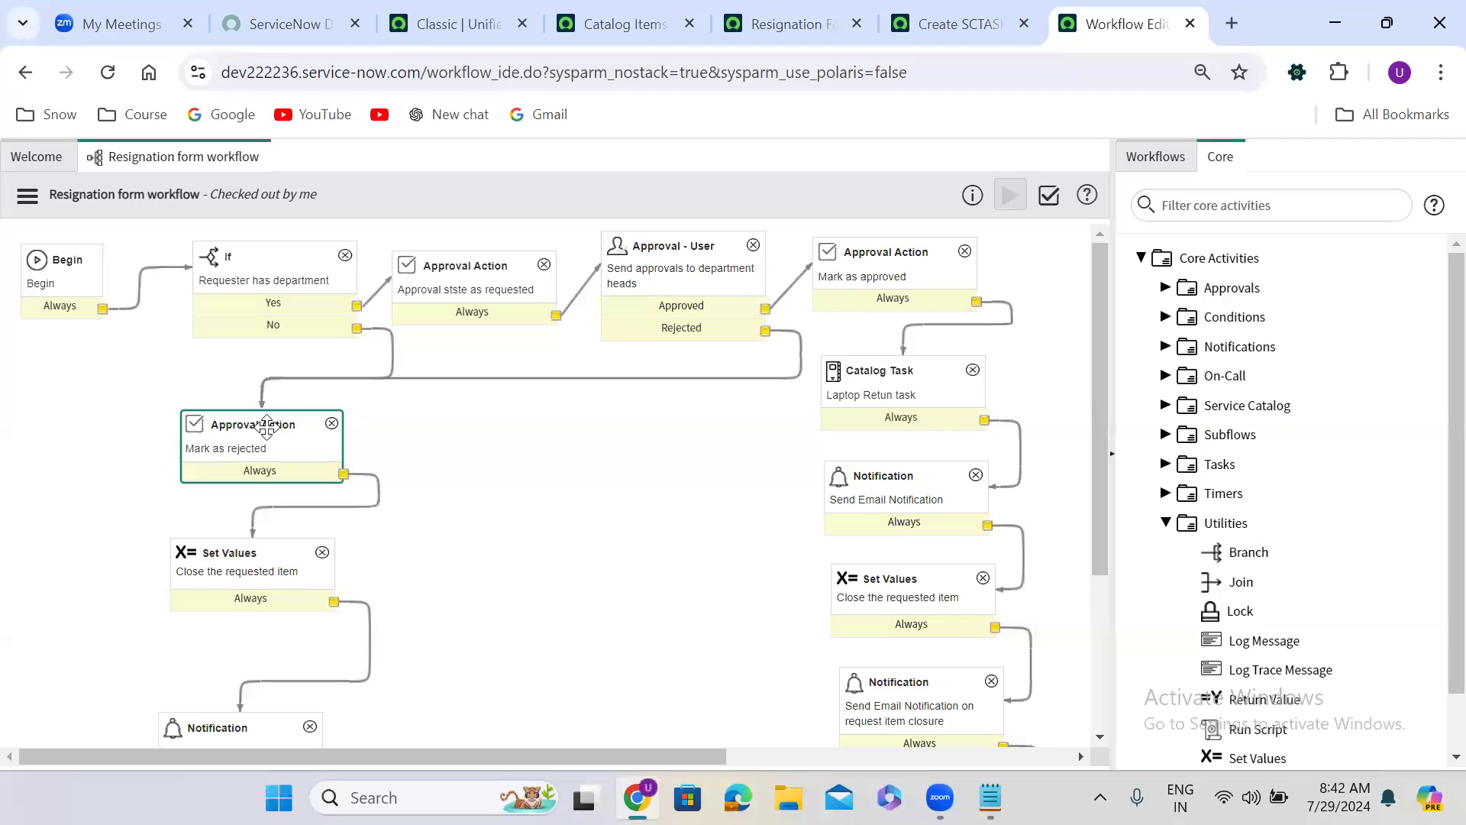
click(259, 573)
scroll(260, 572, down, 1)
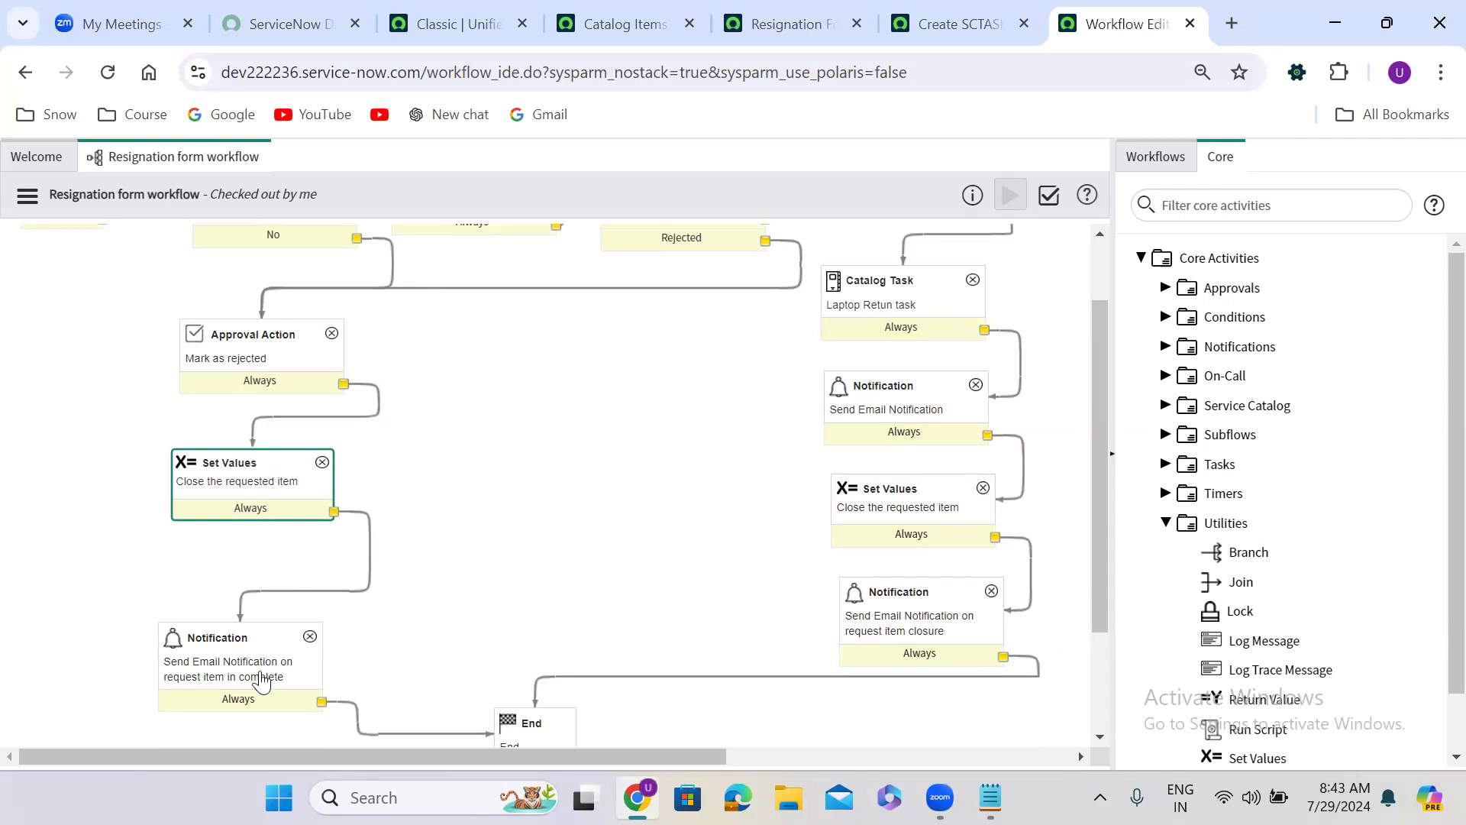
click(223, 674)
scroll(225, 668, down, 2)
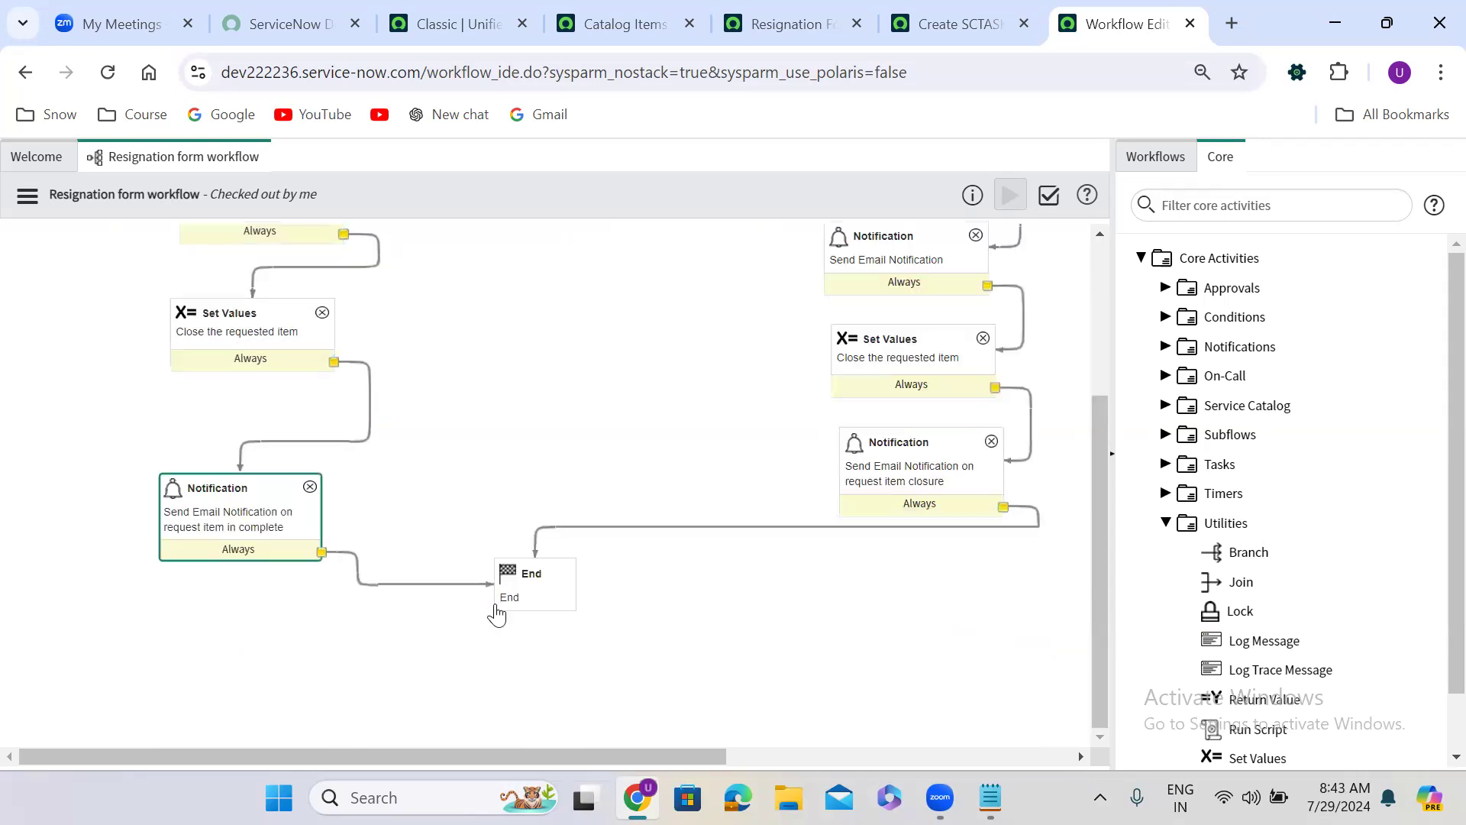
click(537, 585)
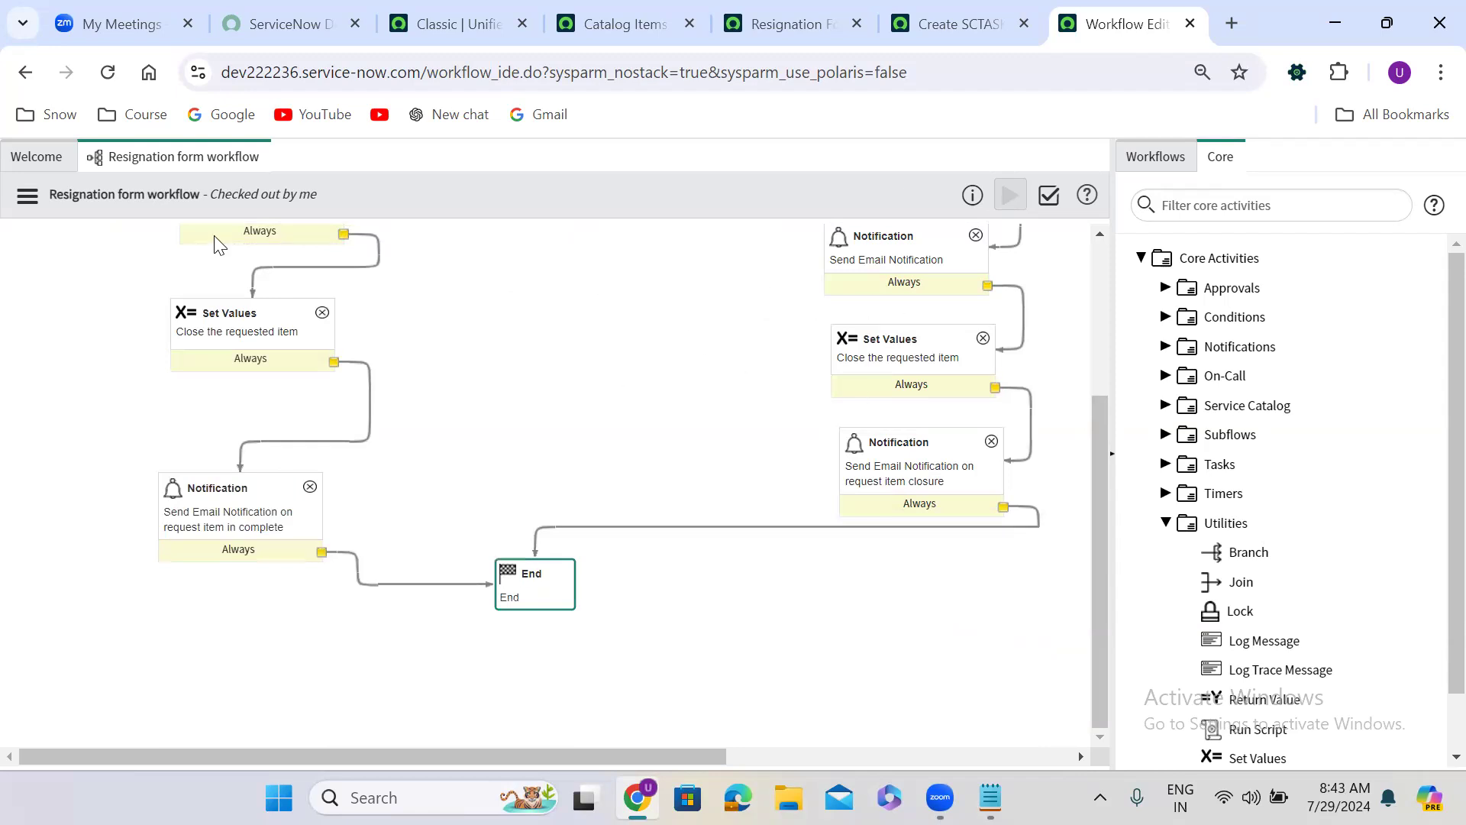
Publish the Resignation form workflow.
click(32, 198)
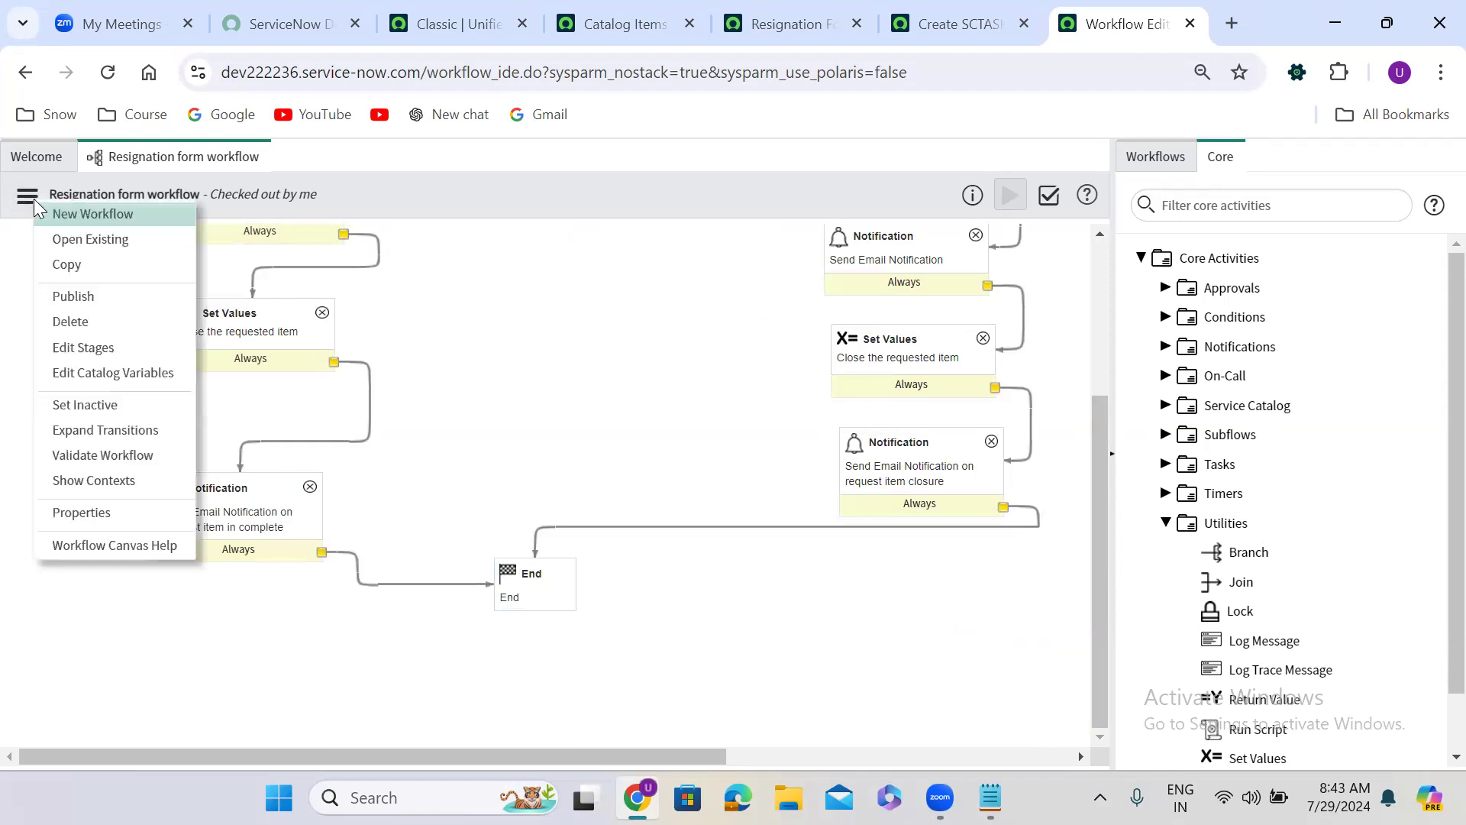
click(107, 288)
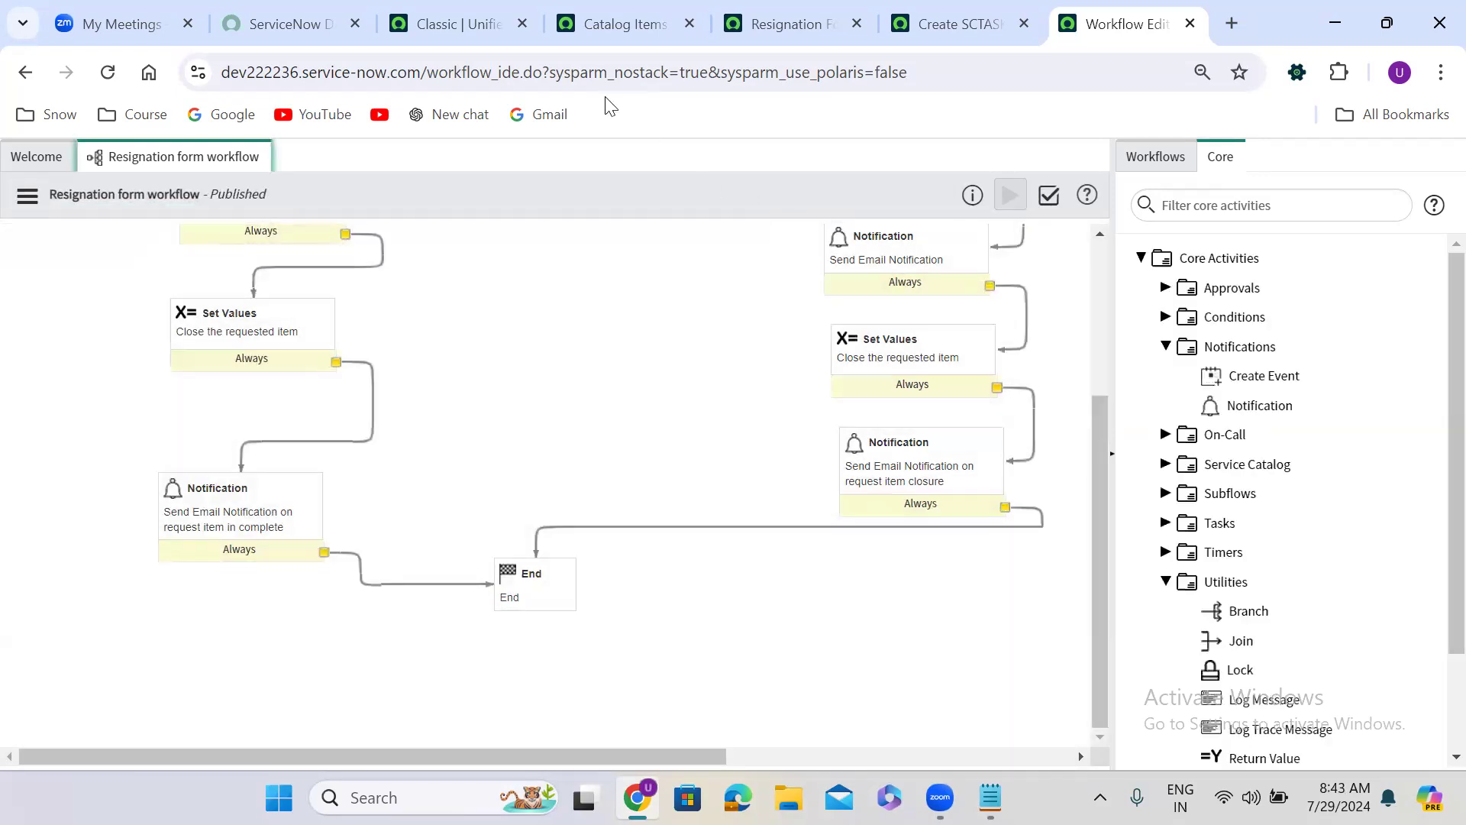
Duplicate the browser tab holding the Resignation Form catalog item and open the item's Try It order page in the copy.
click(787, 19)
right_click(787, 20)
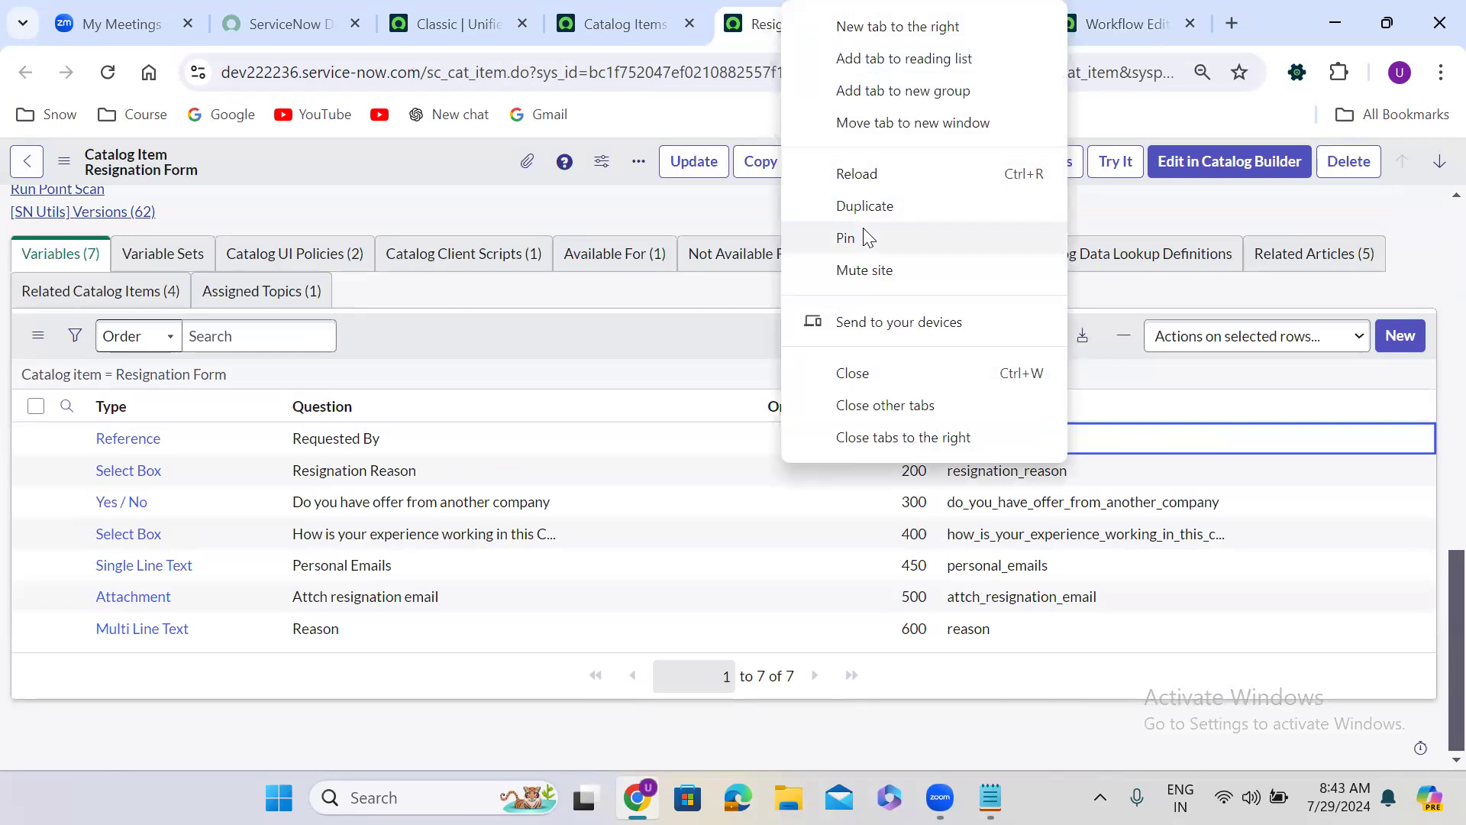
click(935, 207)
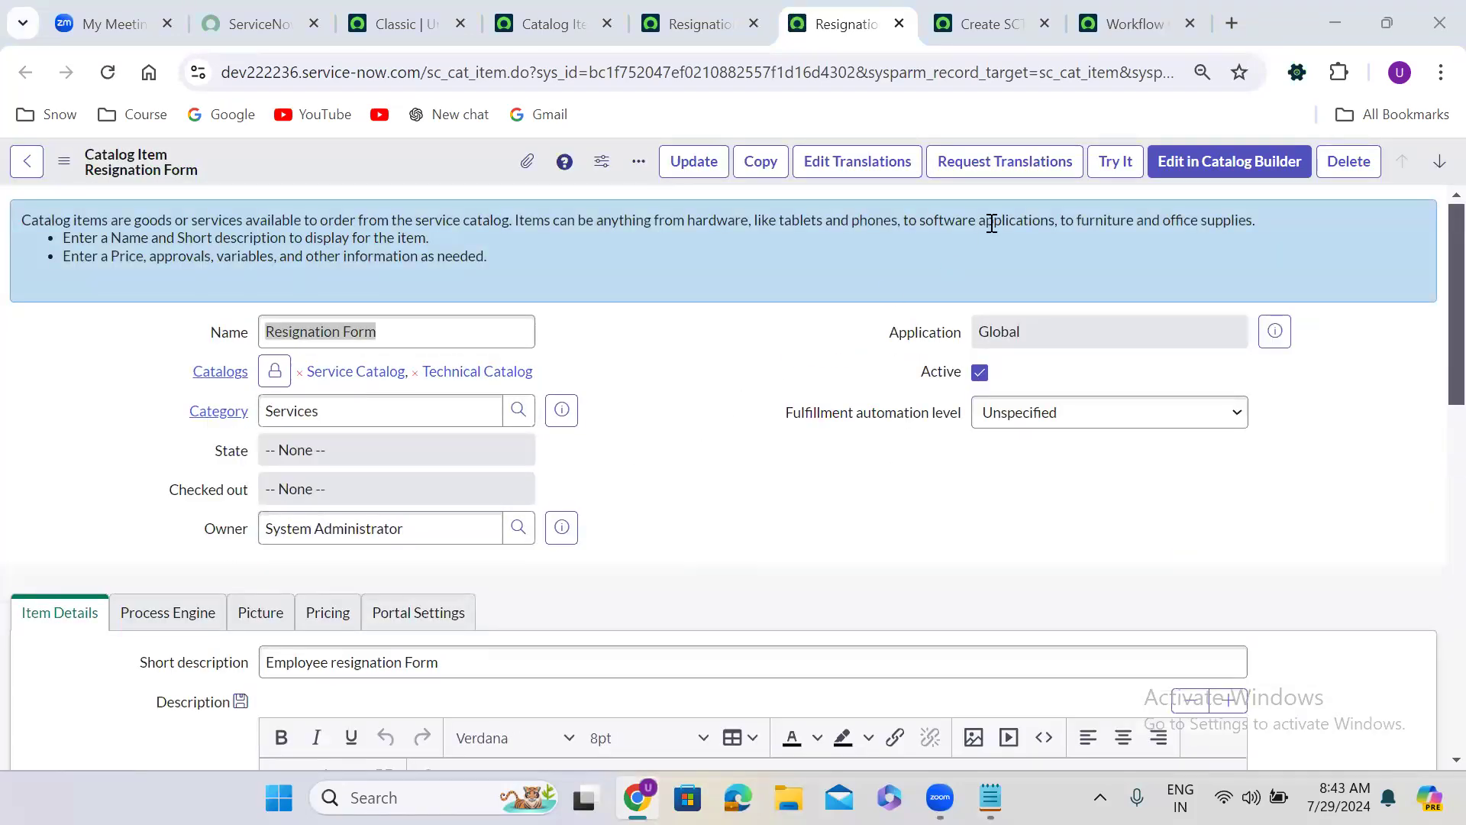
click(1115, 161)
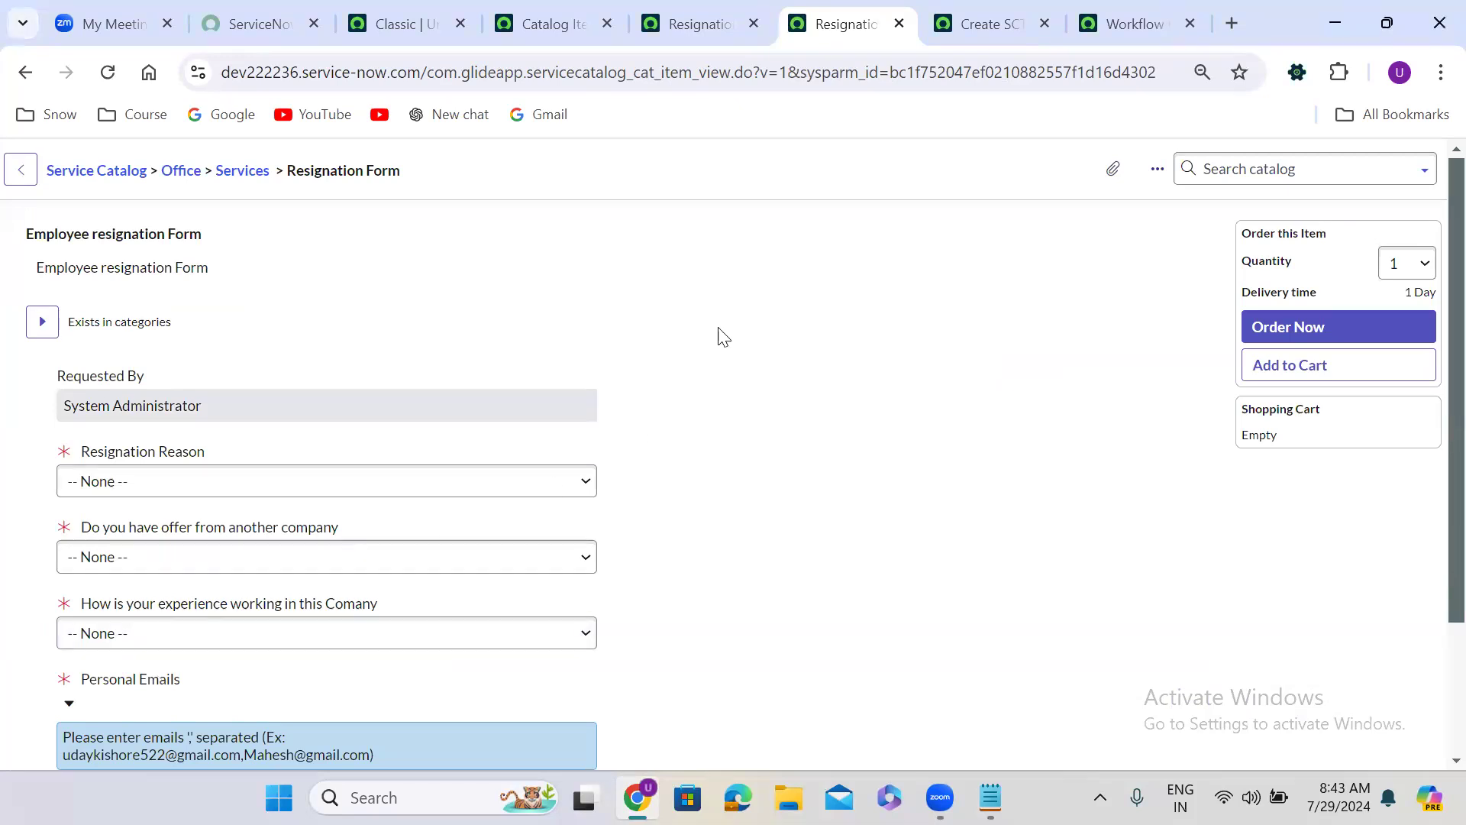
Set the resignation reason to "Better oppertunity", the offer from another company to Yes and the working experience to Great.
scroll(721, 336, down, 2)
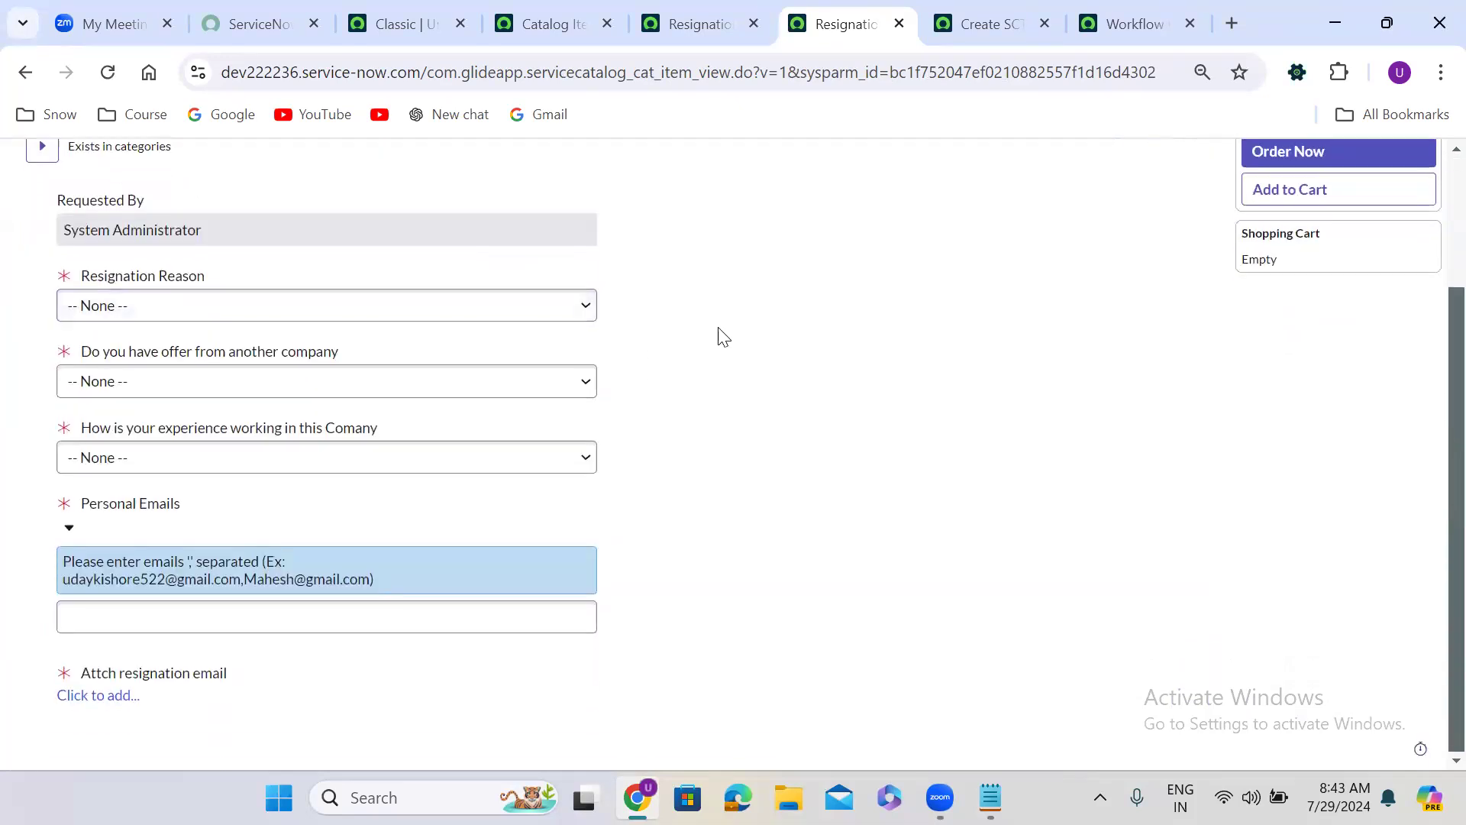
click(241, 309)
click(165, 350)
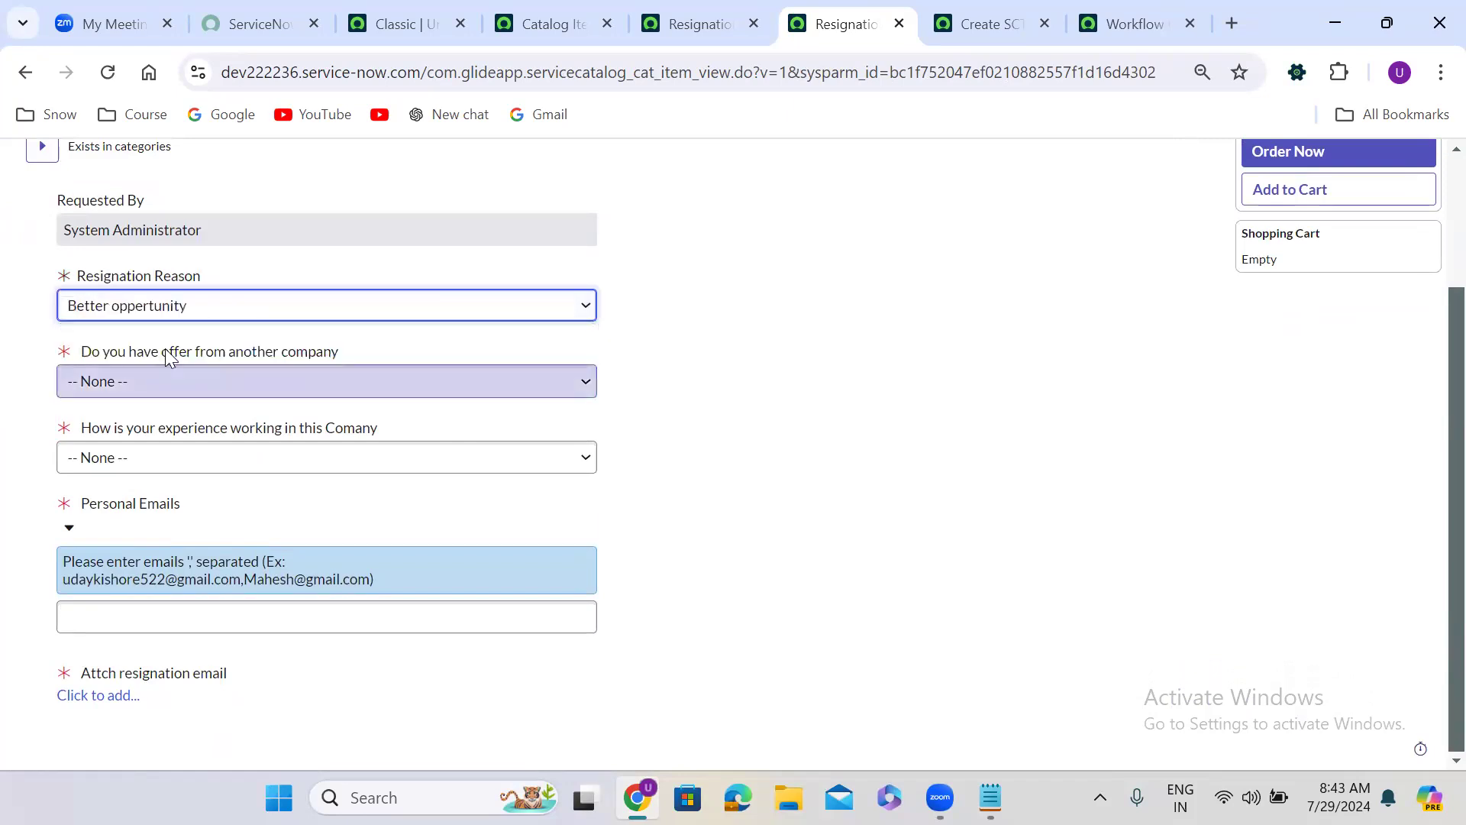
click(145, 386)
click(127, 425)
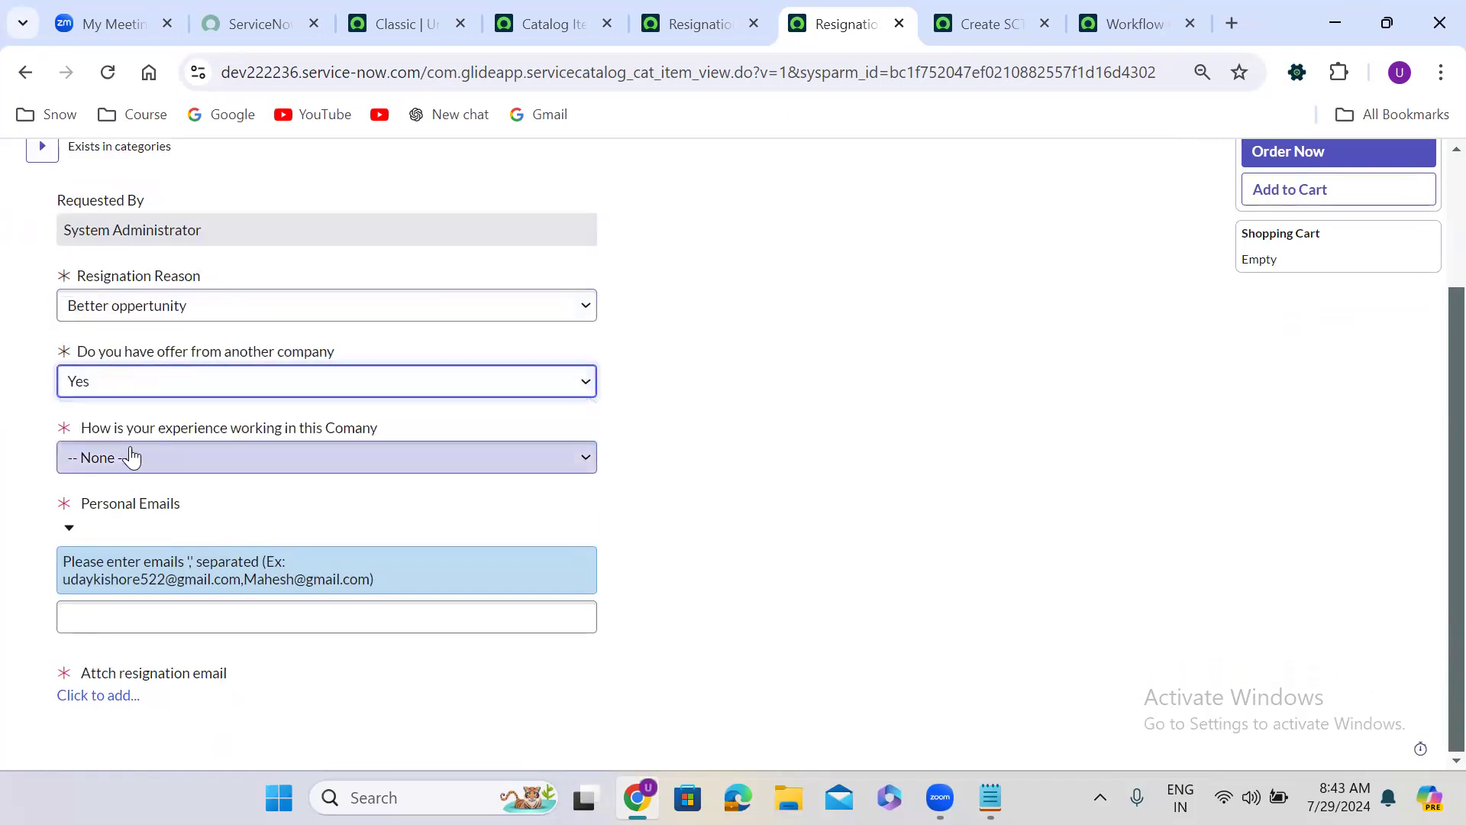
click(135, 464)
click(127, 519)
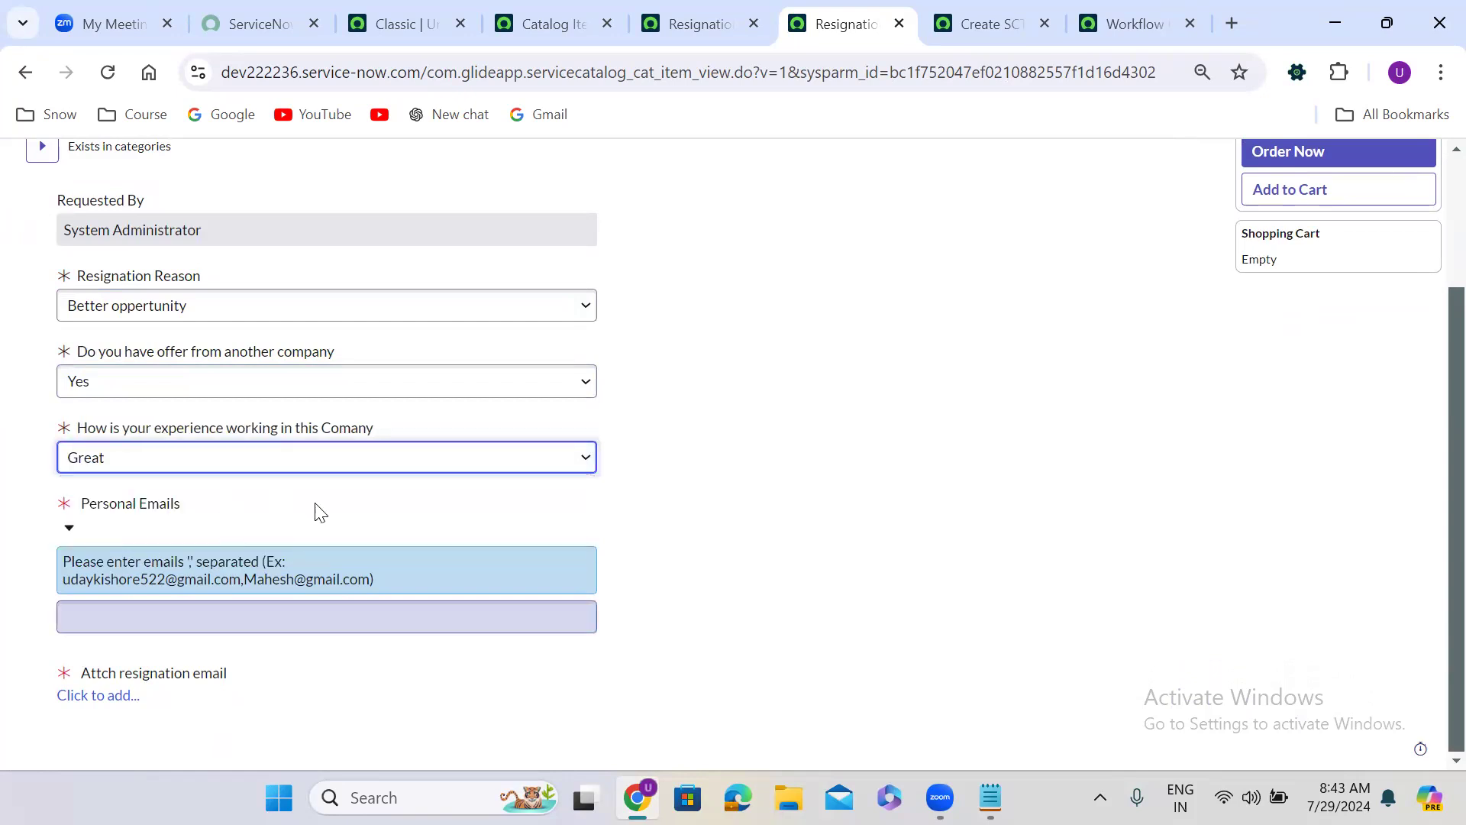
click(732, 456)
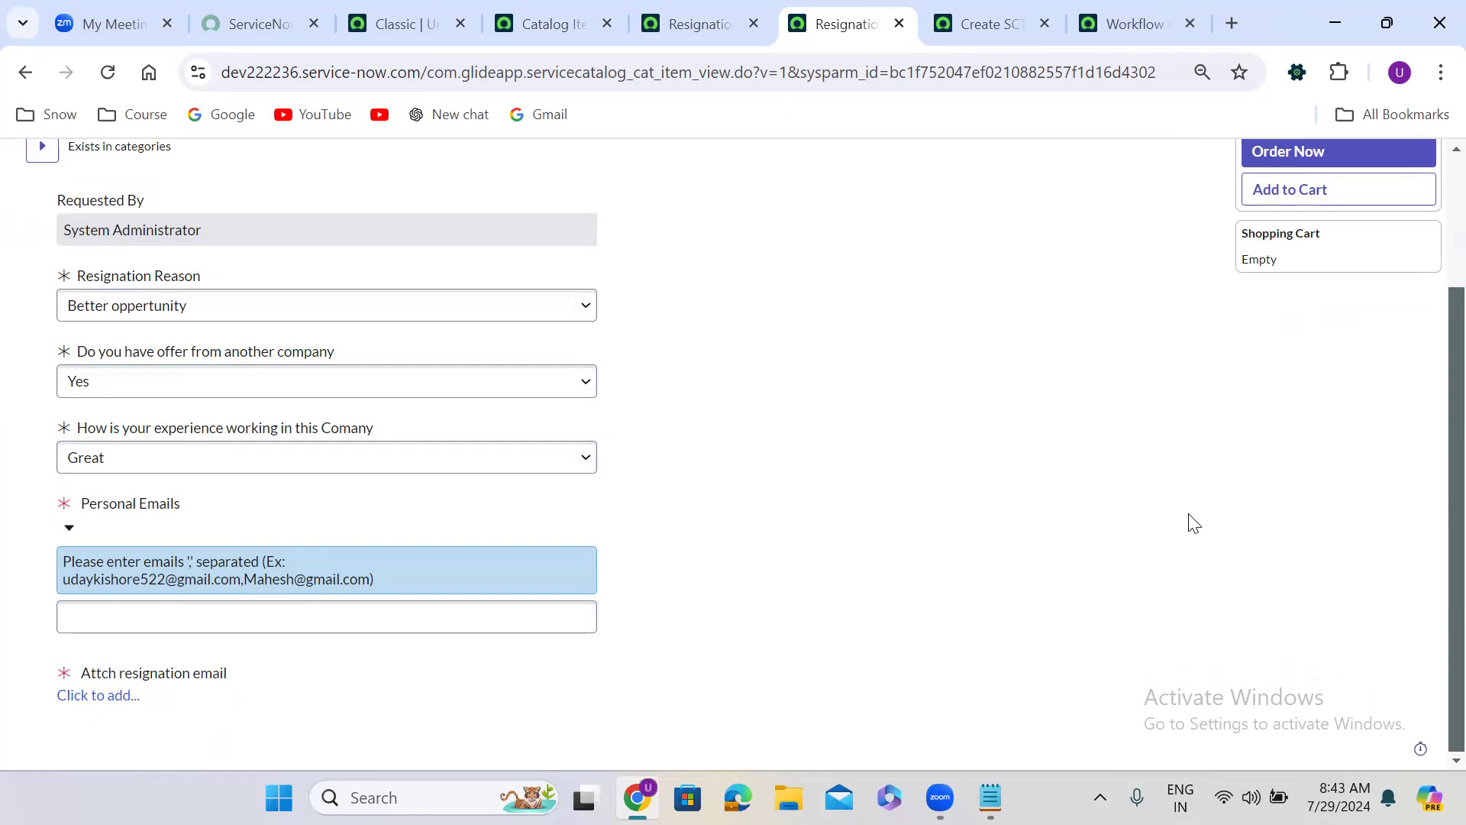
Copy the example e-mail addresses from the help text into the Personal Emails field.
click(228, 609)
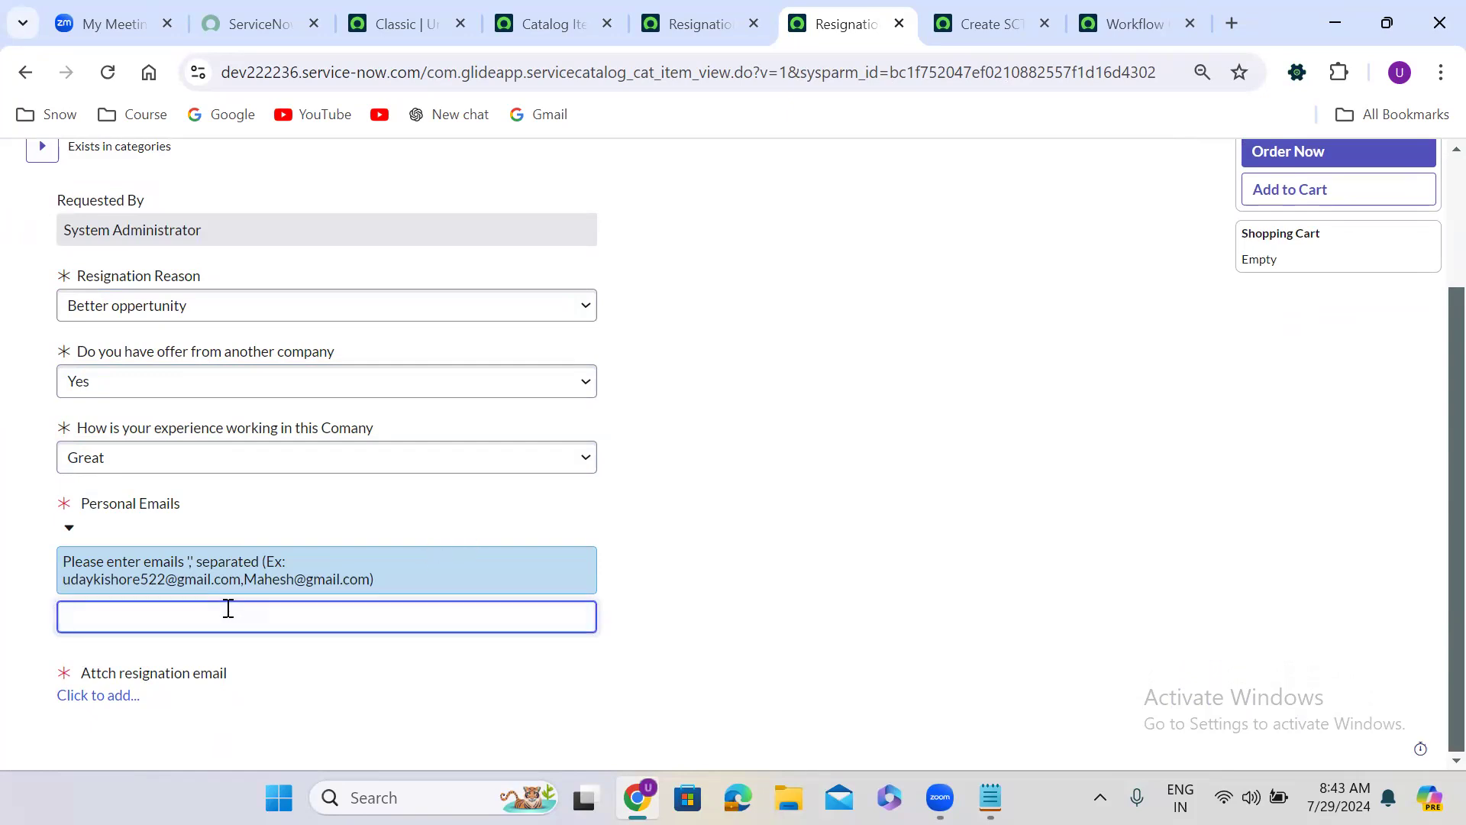
click(380, 579)
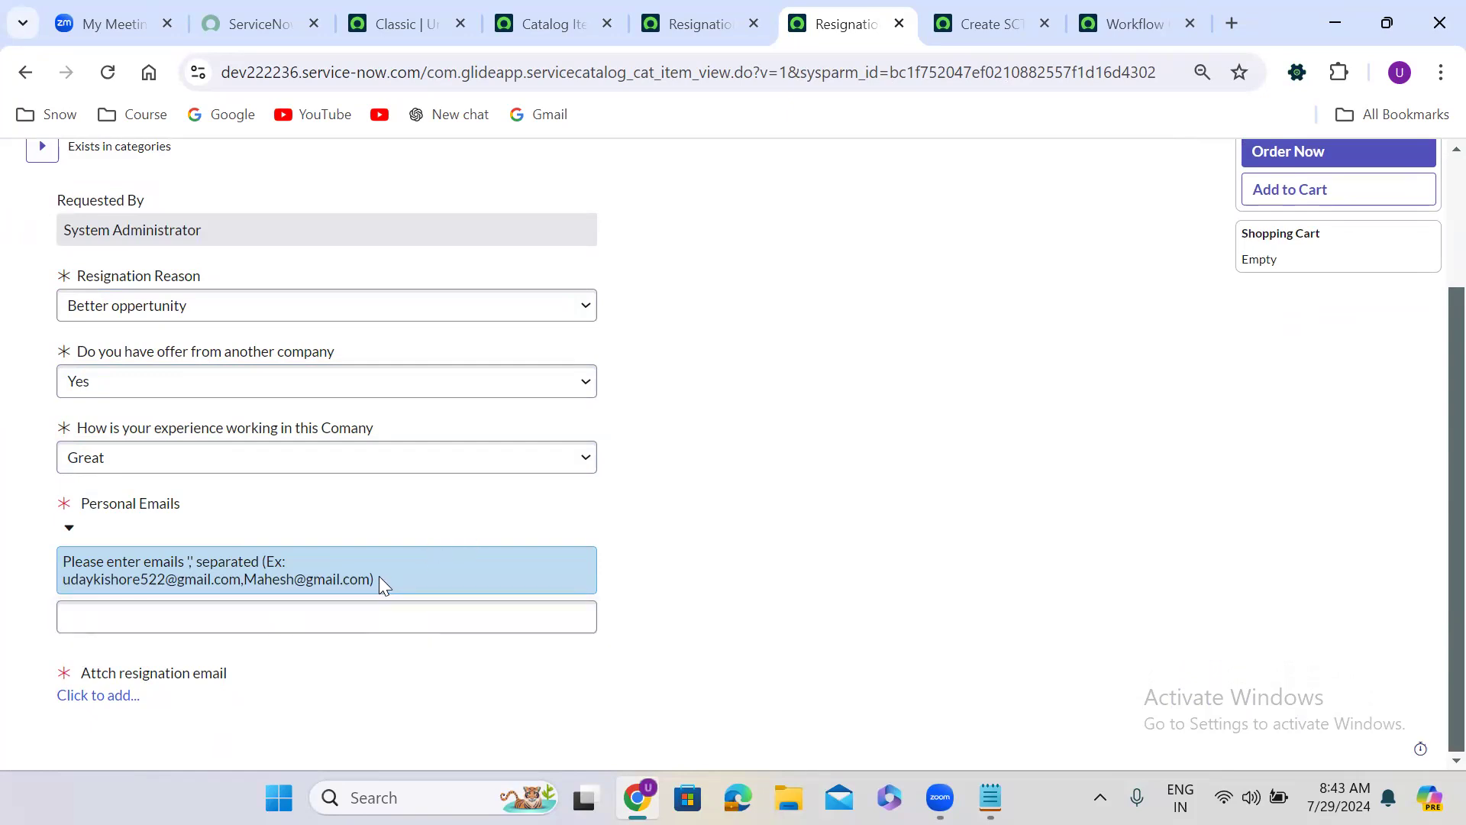
drag(369, 580, 67, 581)
key(ctrl+c)
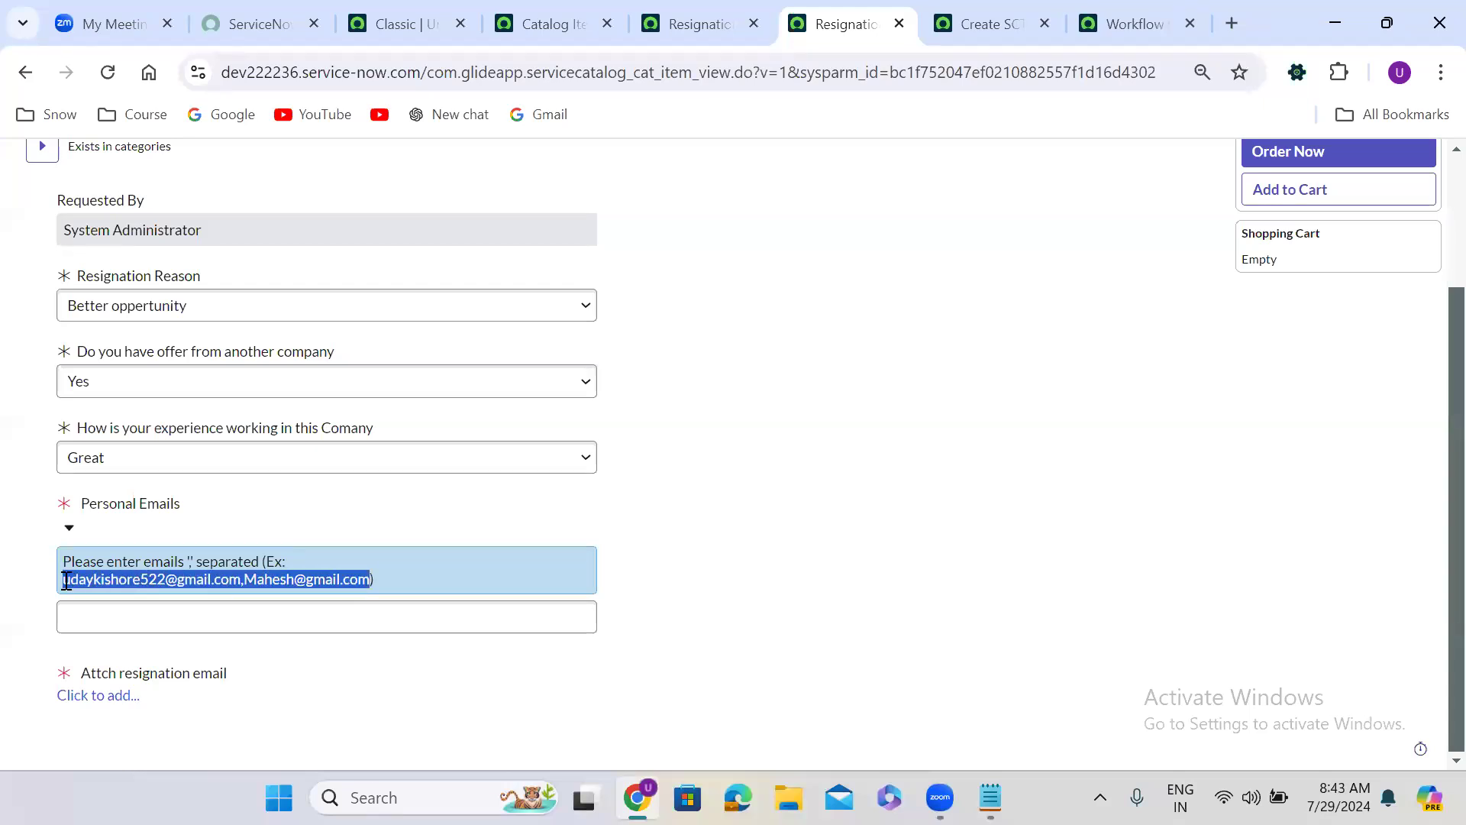
click(79, 621)
key(ctrl+v)
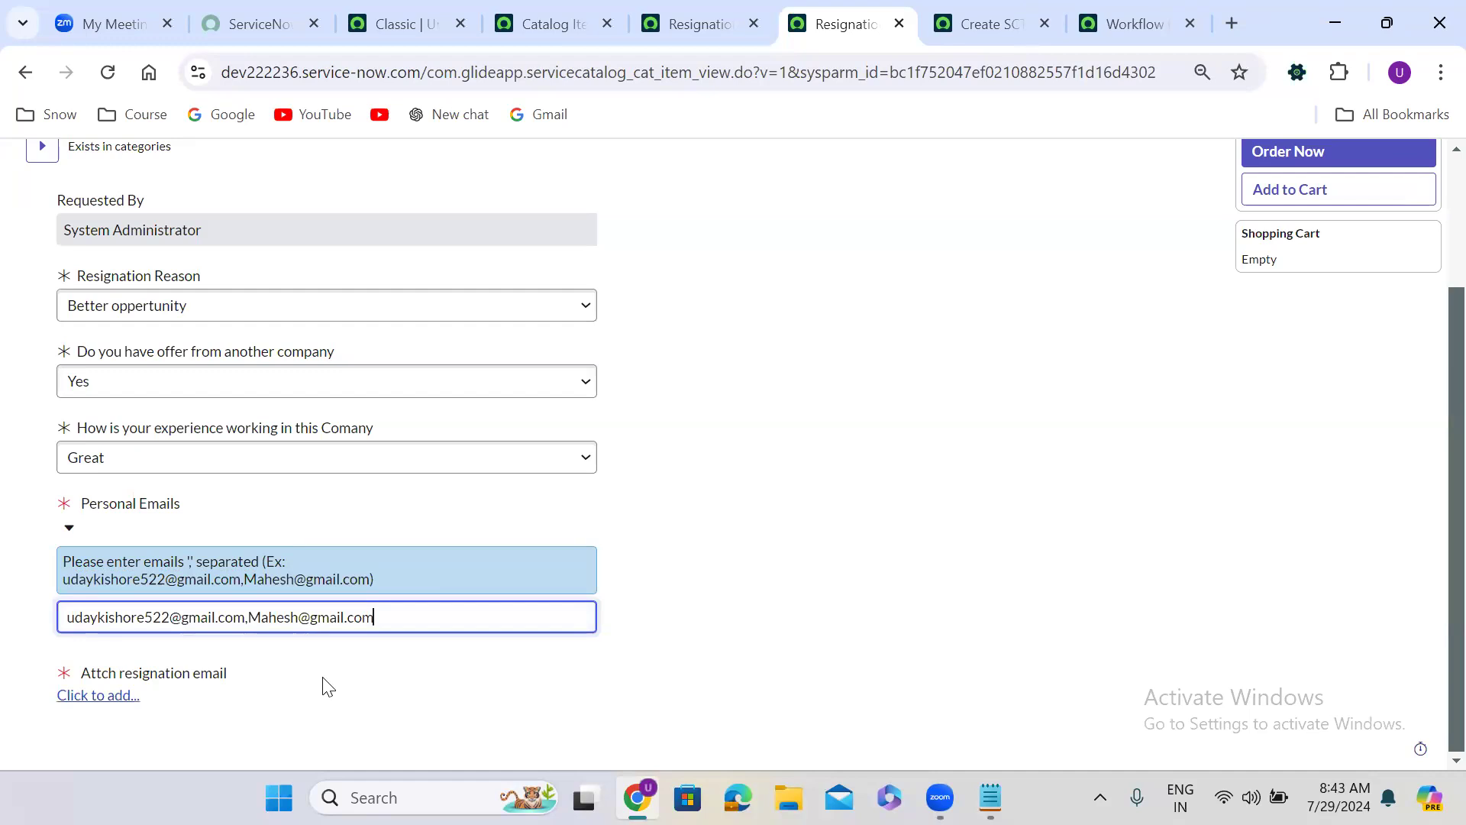
Attach the incident.xlsx file from the Desktop as the resignation email.
click(107, 696)
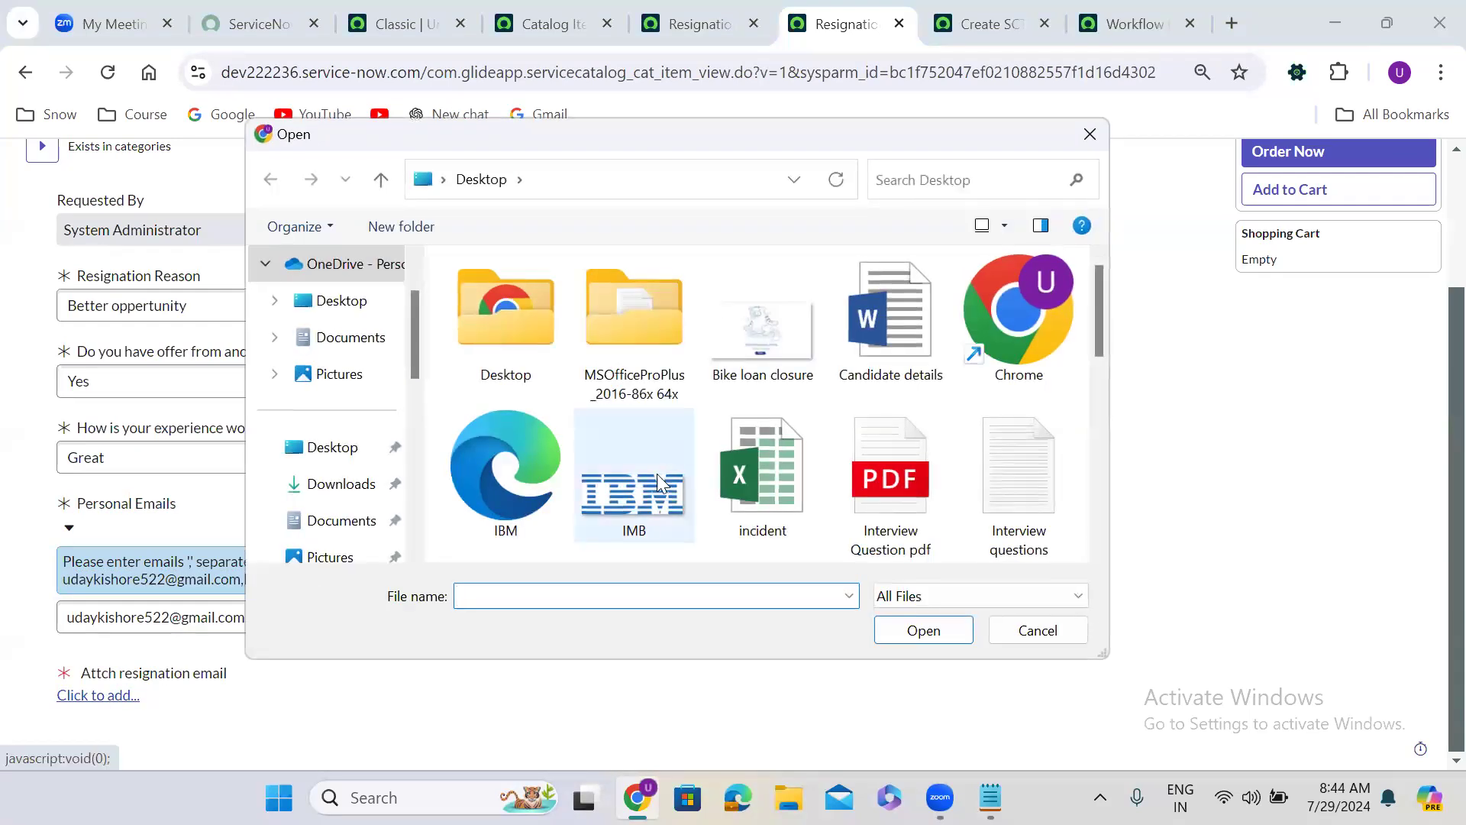
click(653, 484)
click(796, 466)
click(924, 631)
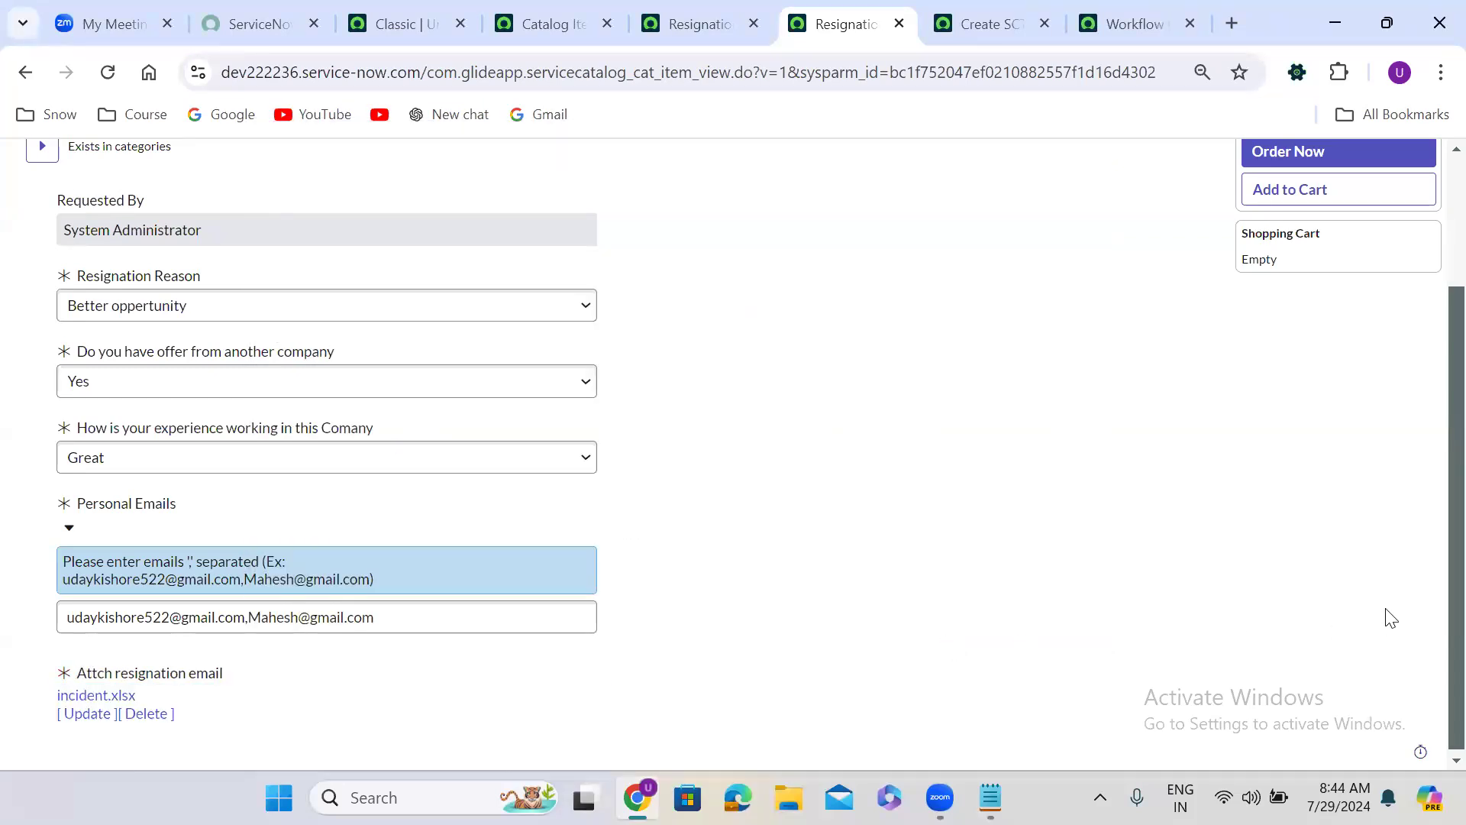
Order the filled-in Resignation Form item and open the Employee resignation Form request from the order status.
scroll(1431, 535, up, 3)
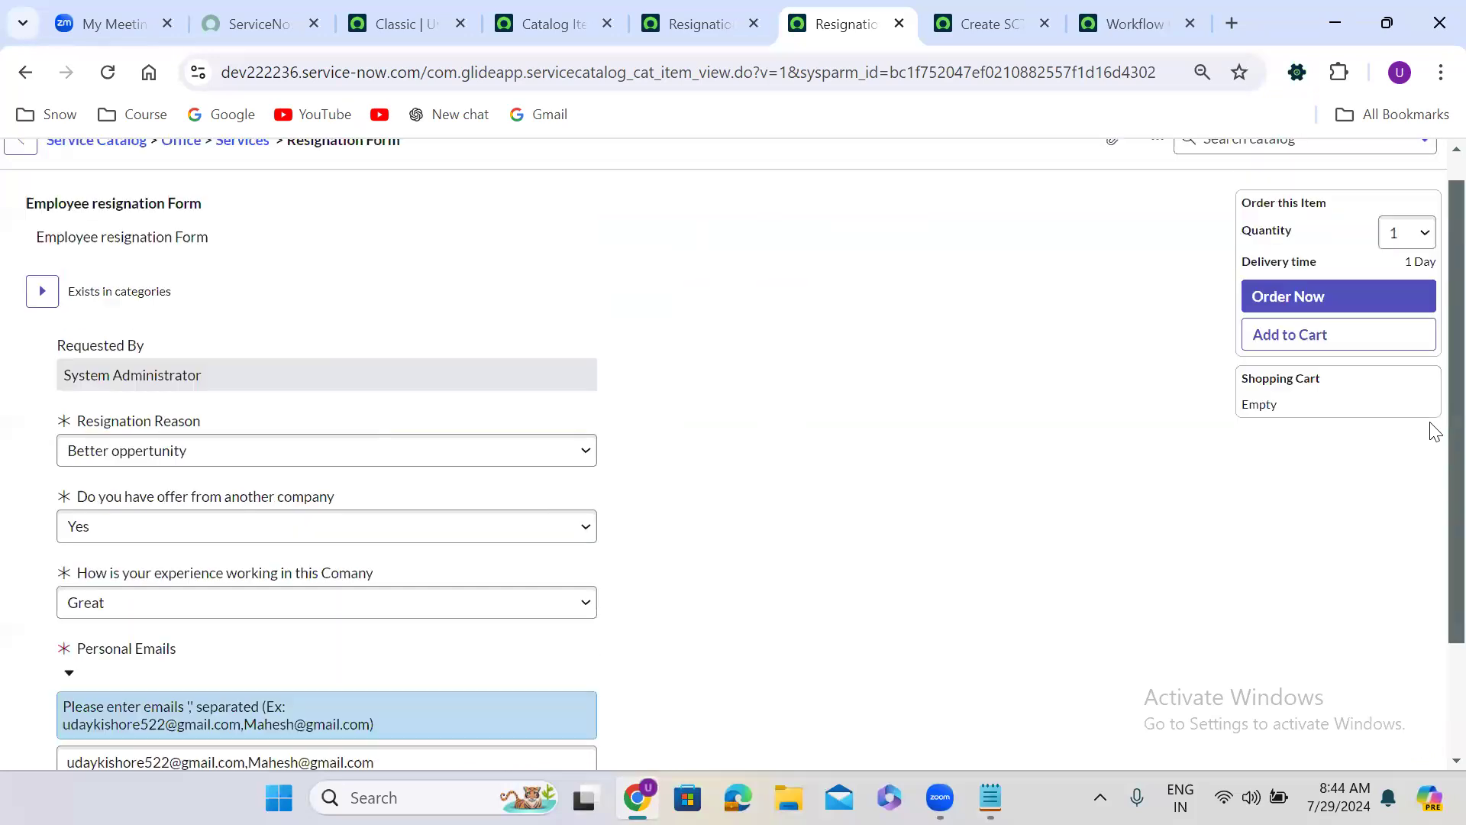
click(1340, 332)
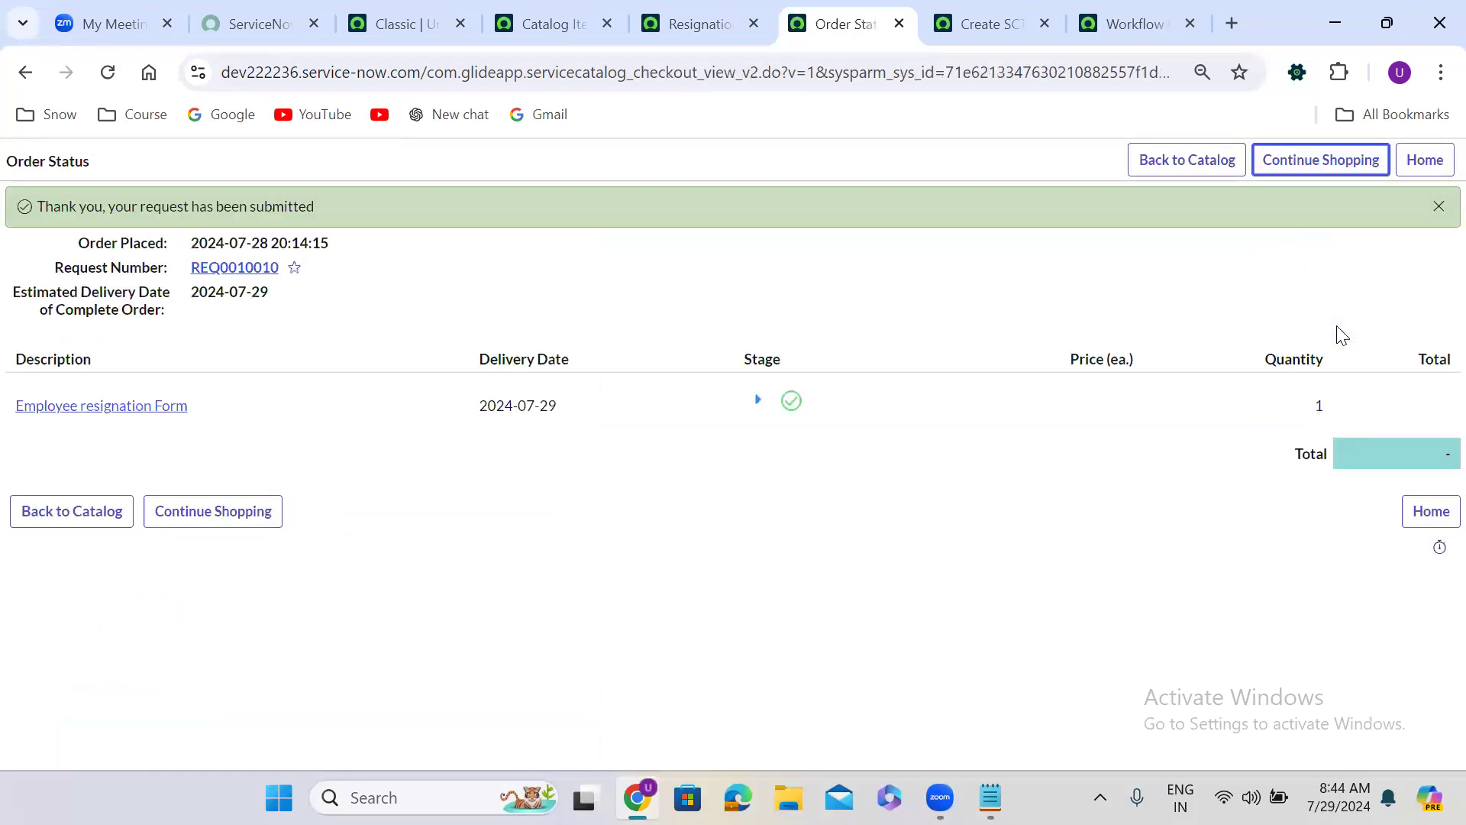
click(72, 409)
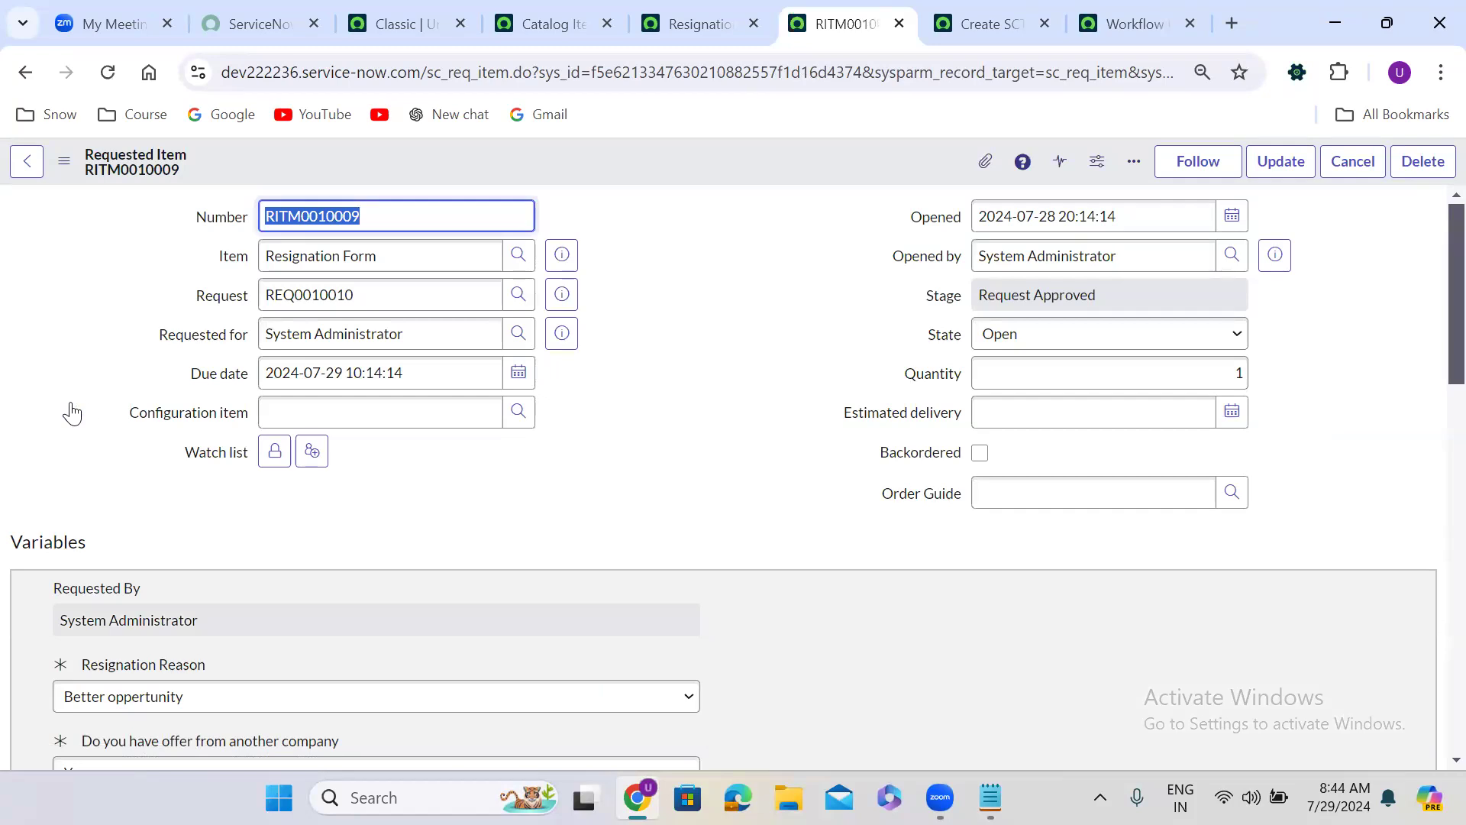
Show the running workflow diagram linked to the requested item.
click(632, 327)
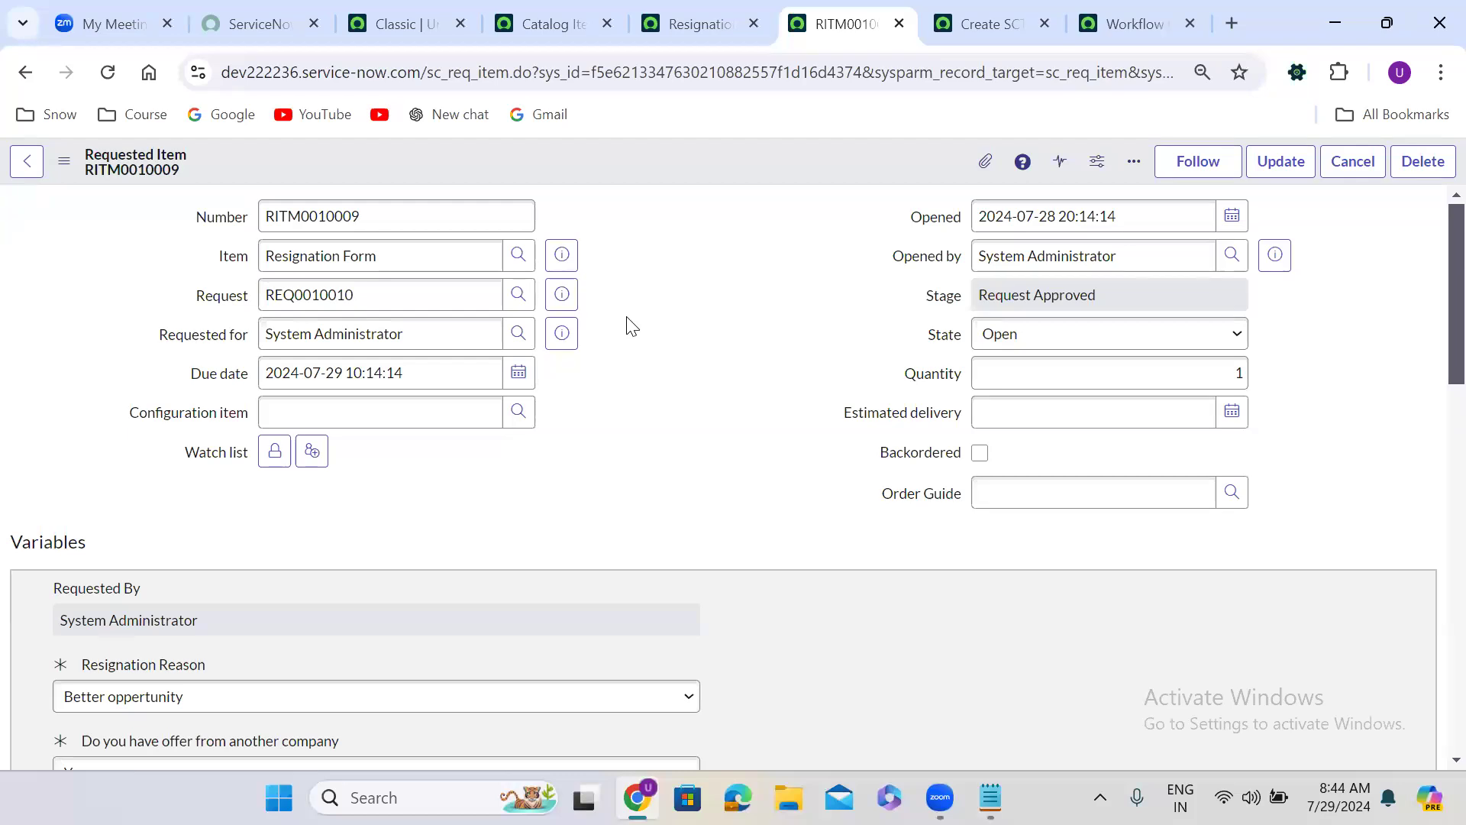
scroll(630, 325, down, 3)
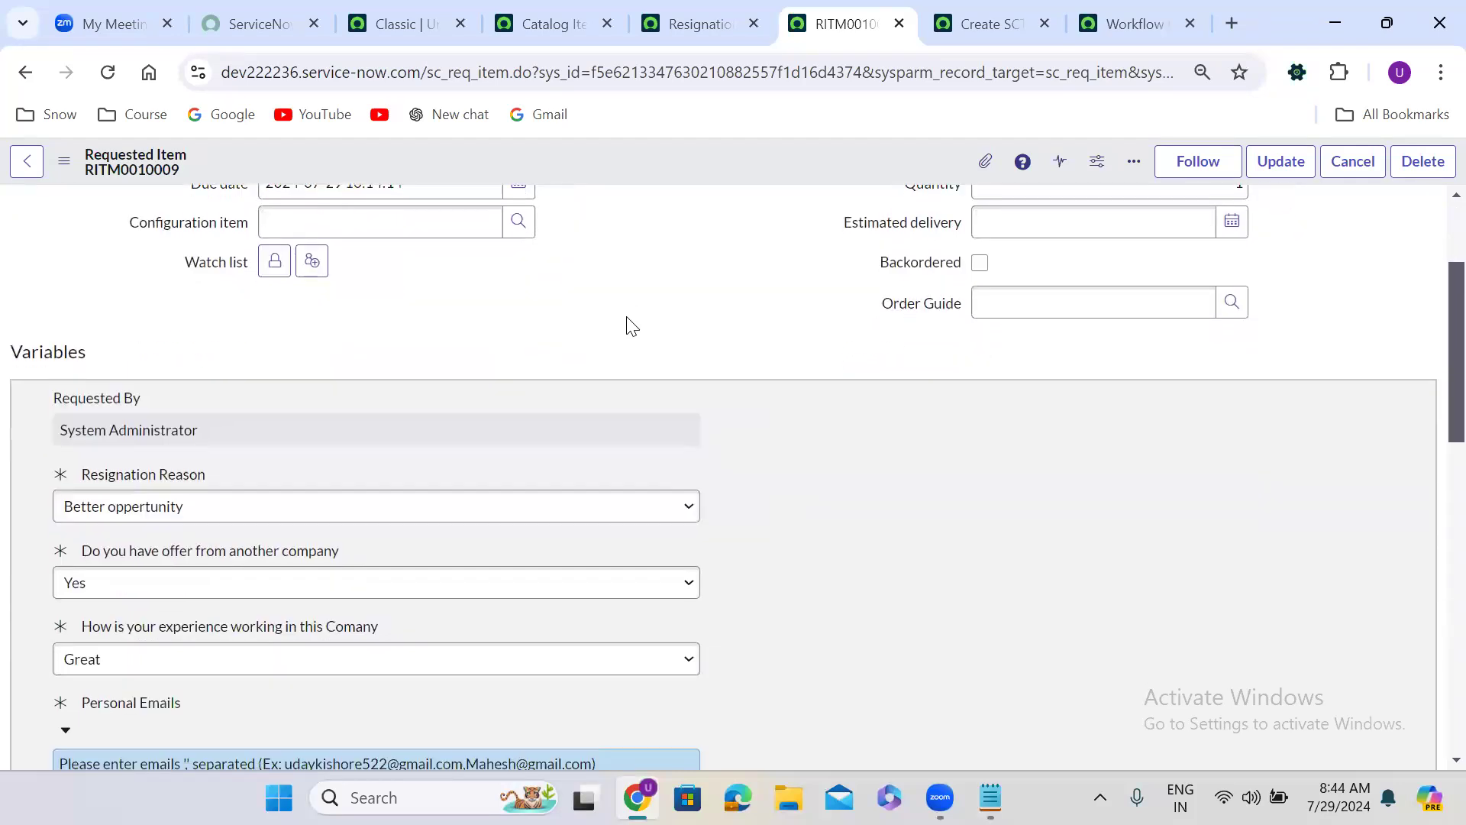
scroll(629, 324, down, 10)
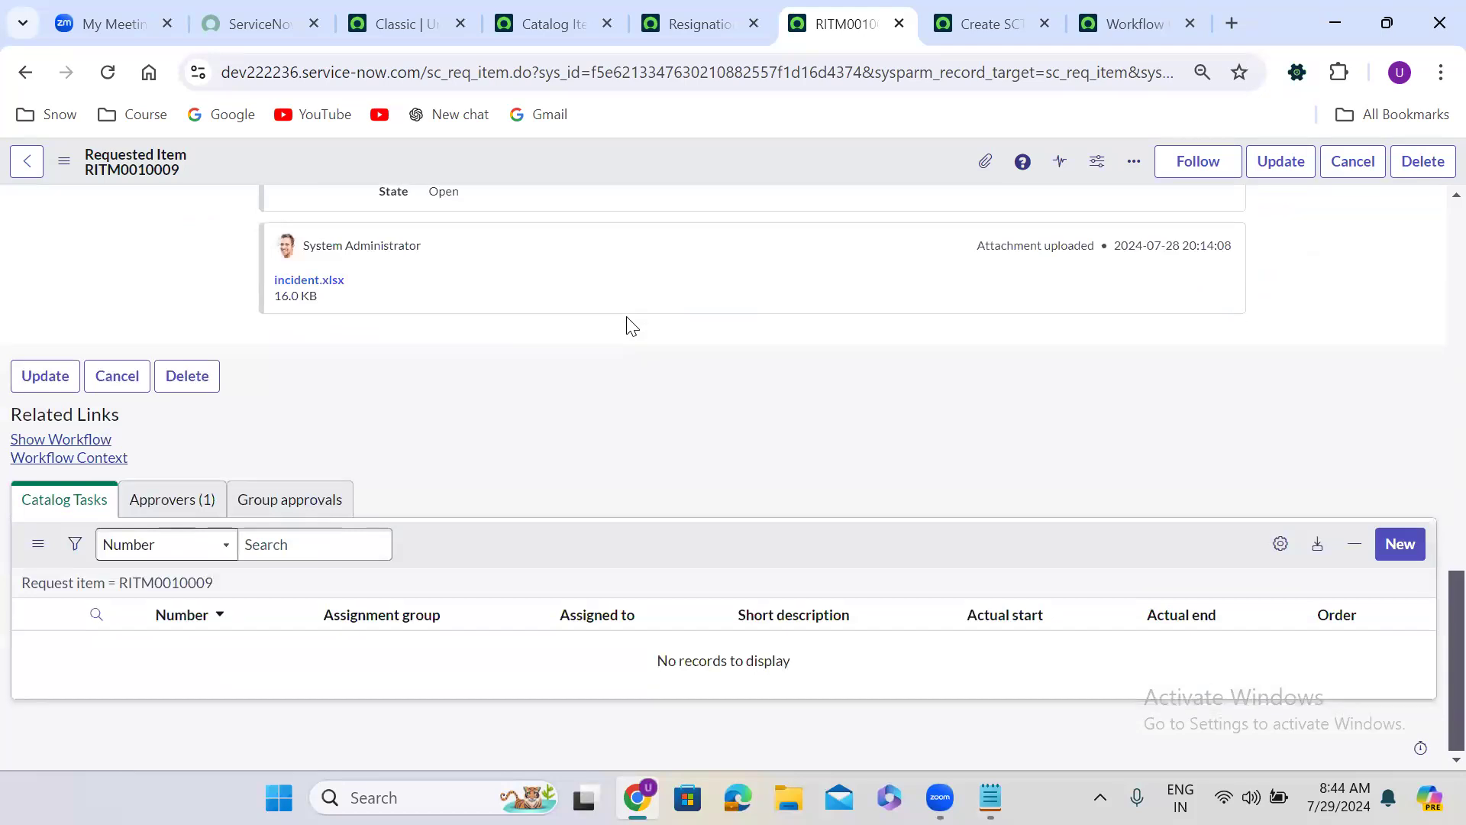
click(61, 445)
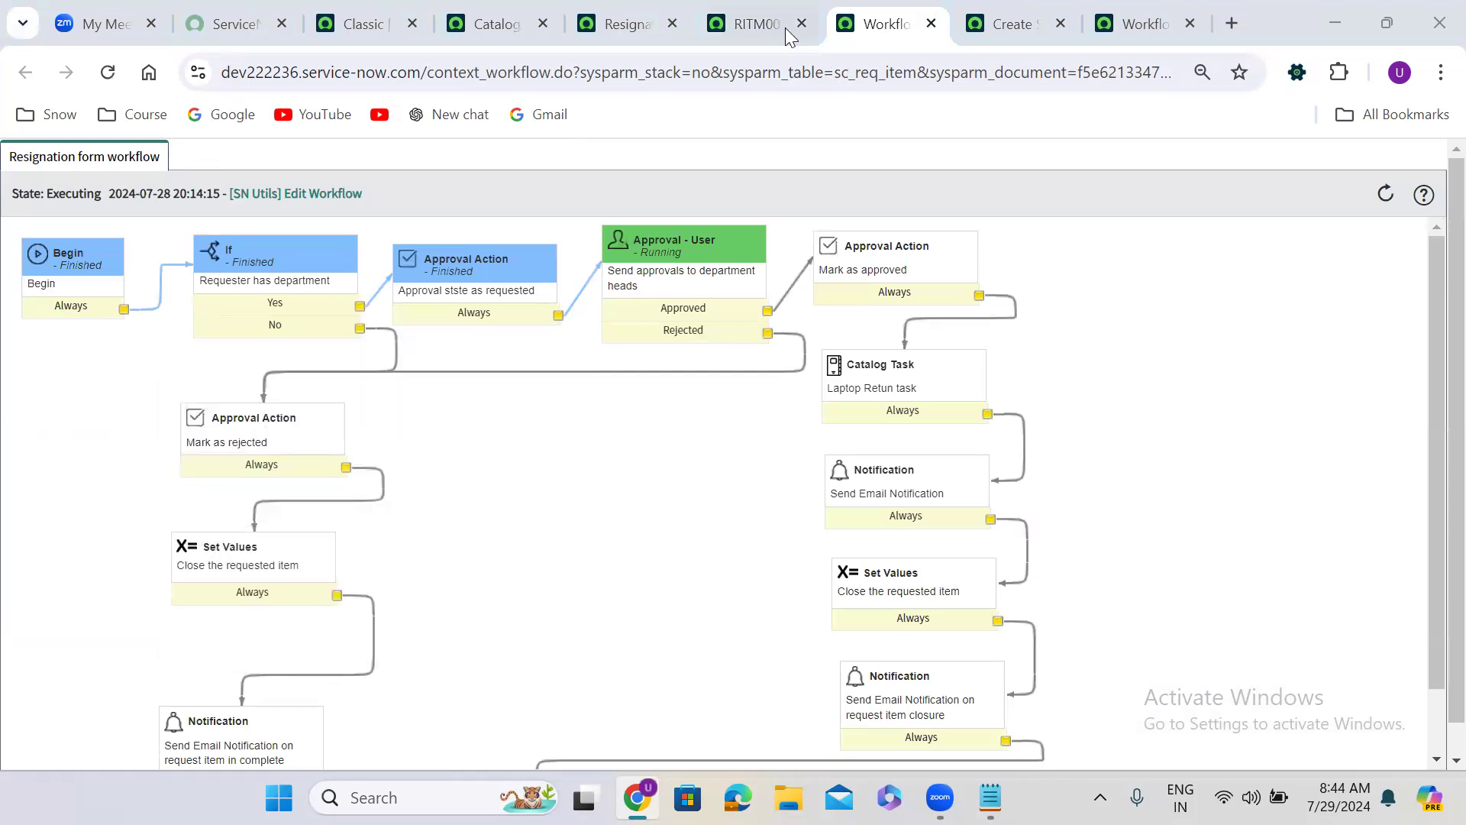
Return to the requested item, open its form layout configuration and add the Approval field to the selected fields.
click(757, 24)
drag(1432, 729, 1431, 304)
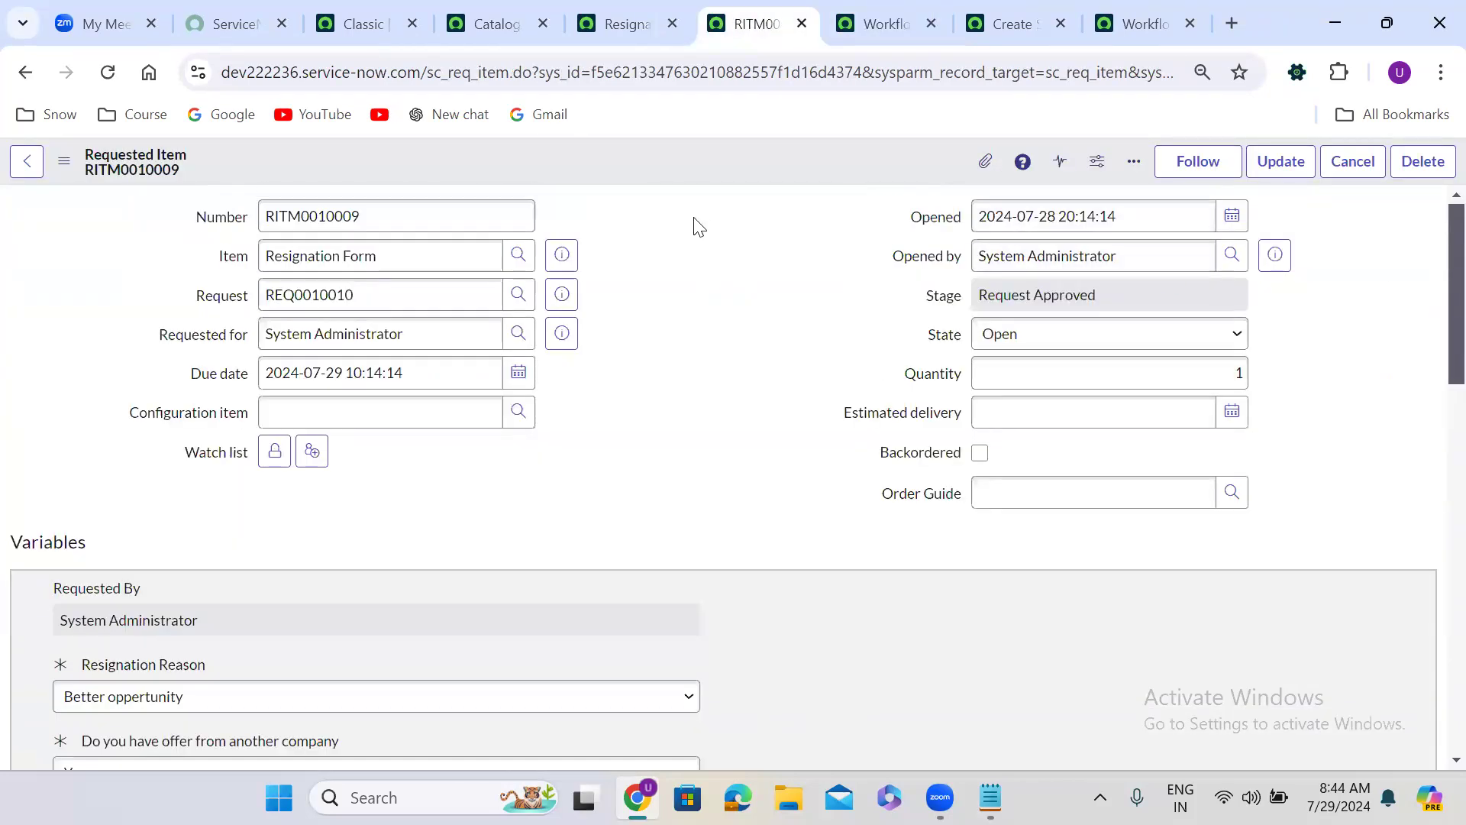
right_click(574, 157)
mouse_move(756, 320)
mouse_move(680, 300)
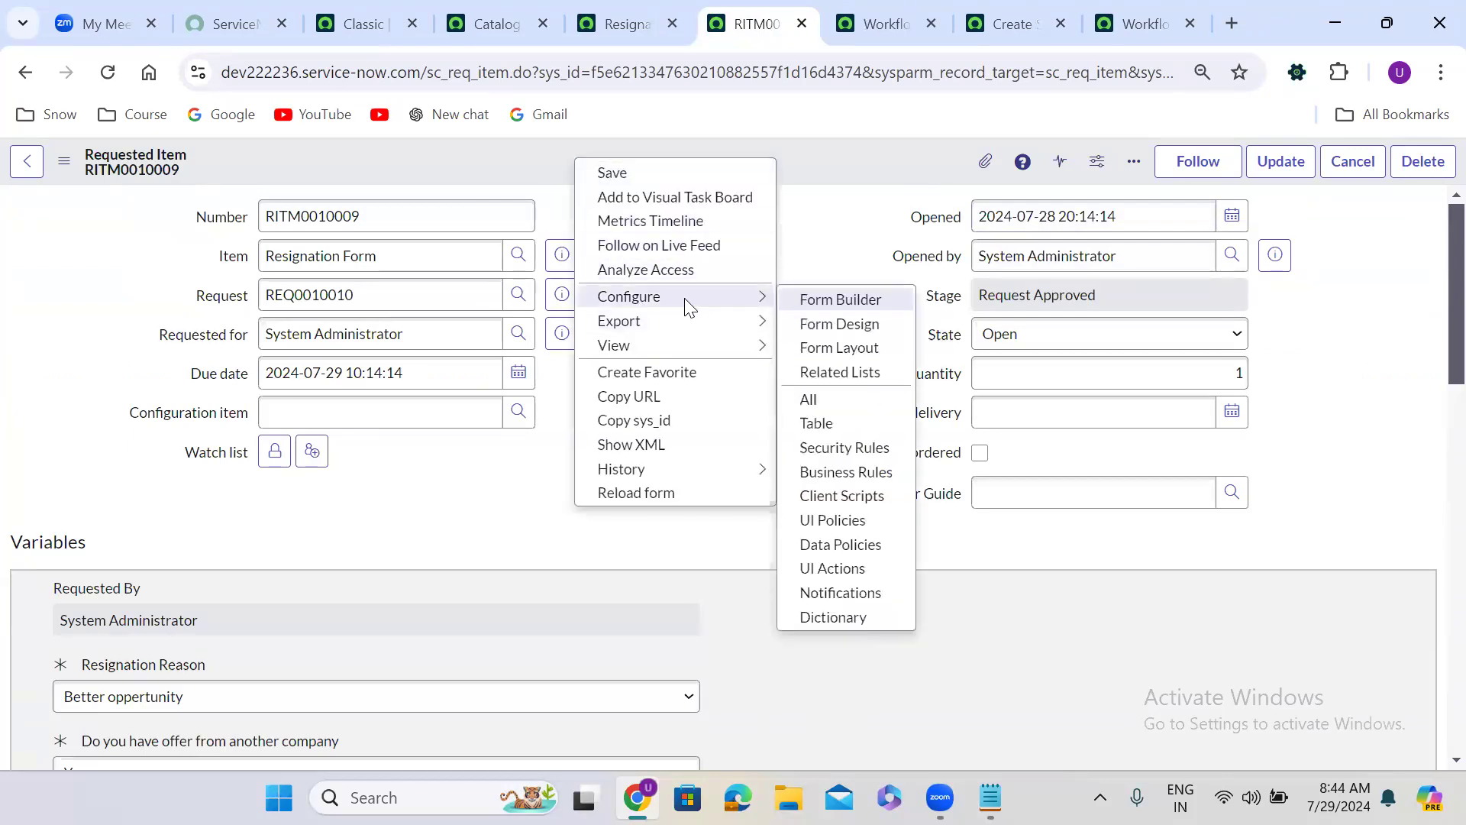
click(831, 347)
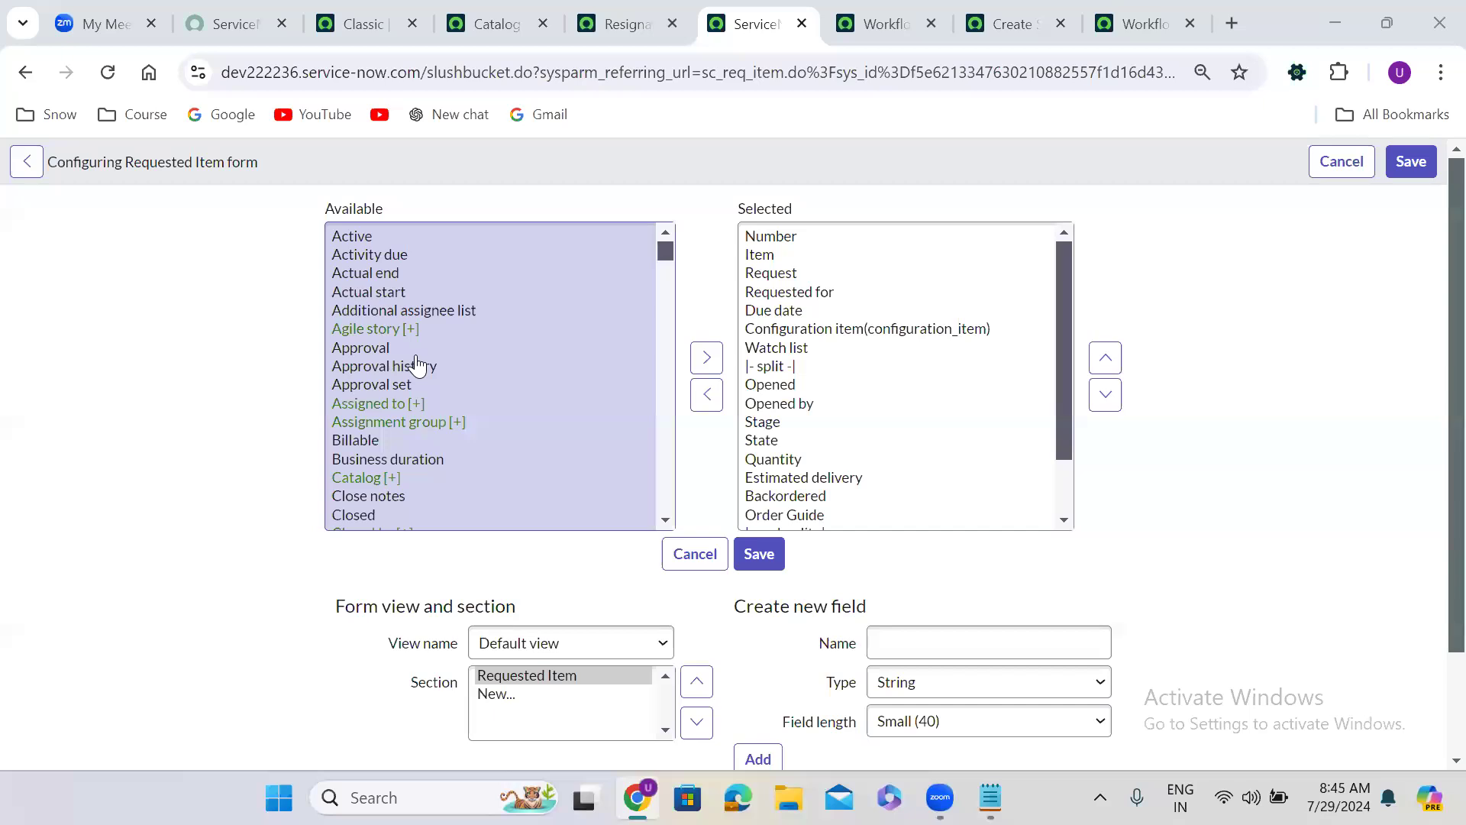
click(412, 348)
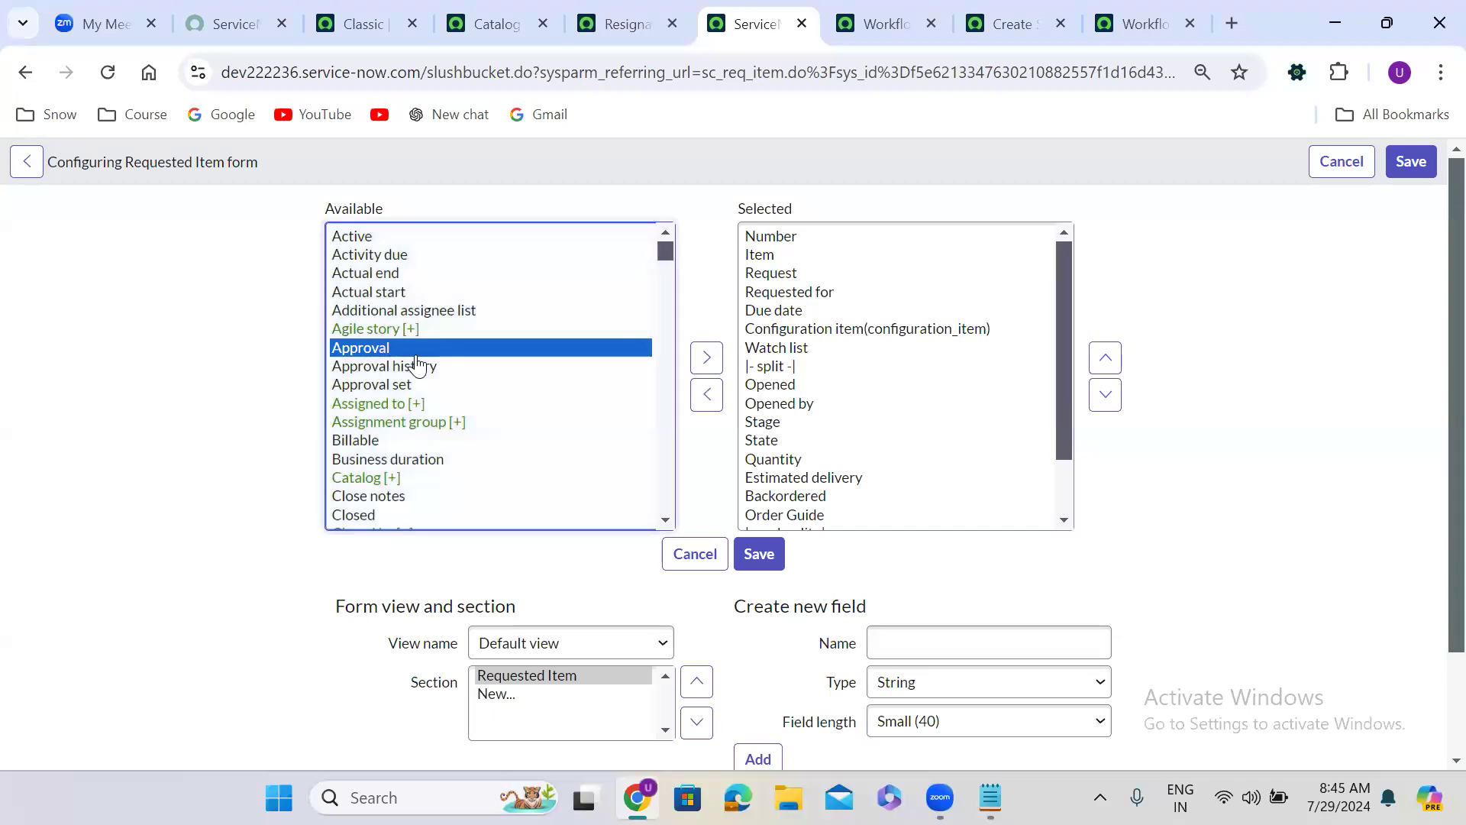
double_click(399, 350)
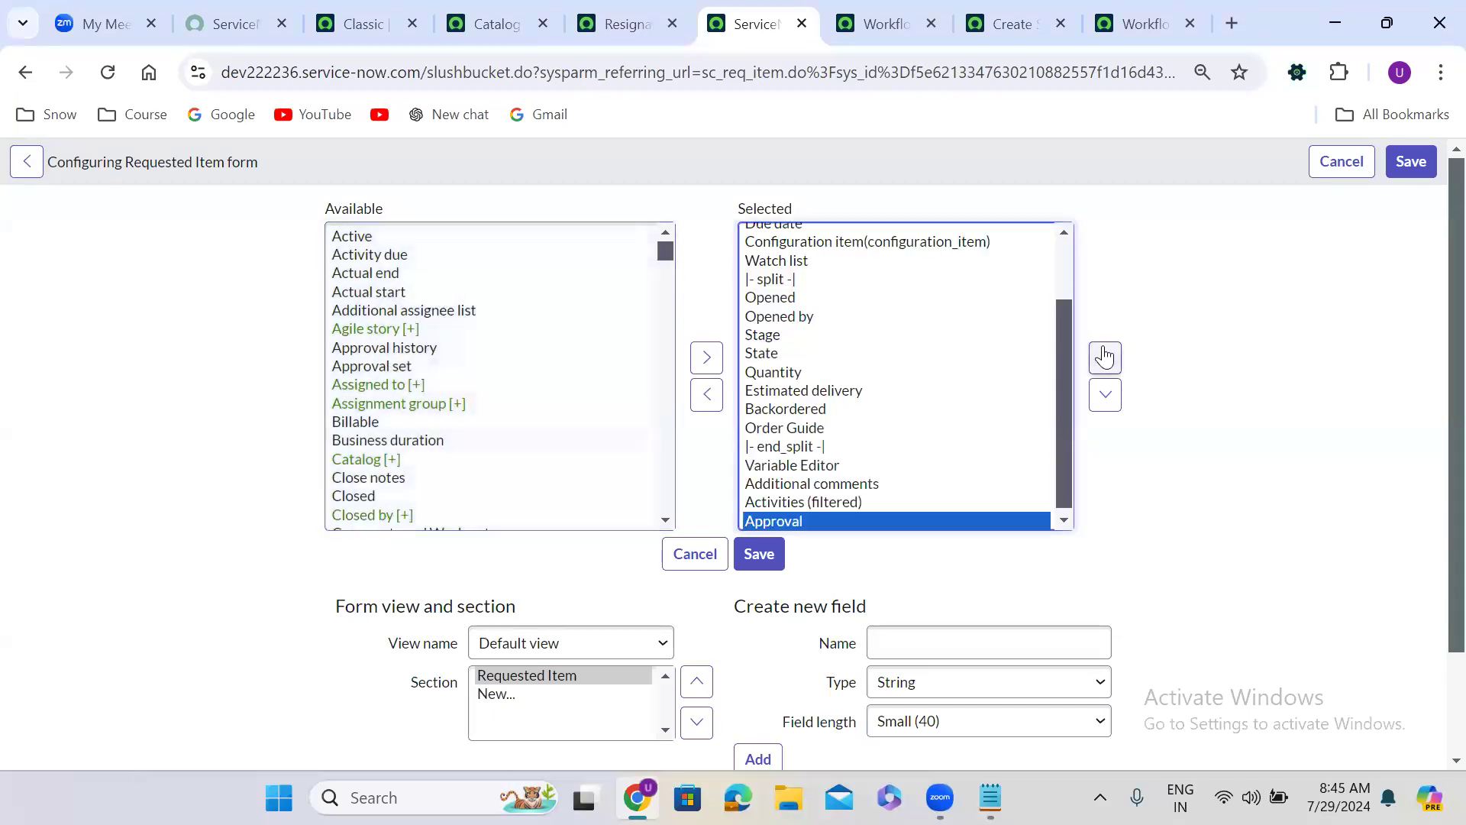
Move the Approval field up to directly above Opened and save the Requested Item form layout.
click(1106, 359)
click(1106, 358)
click(1106, 358)
click(1106, 358)
click(1105, 358)
click(1106, 358)
click(1106, 358)
click(1106, 358)
click(1106, 358)
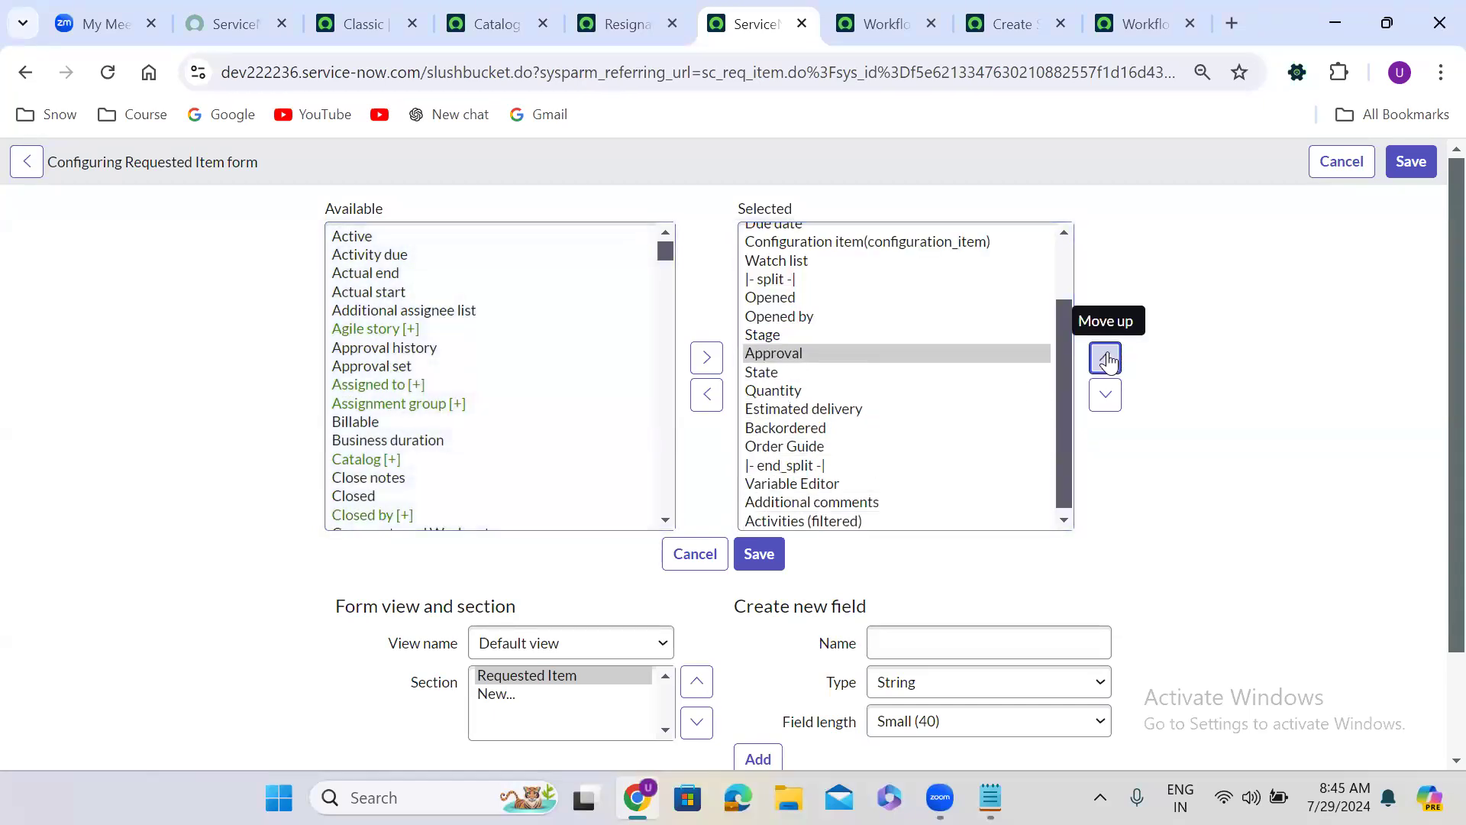
click(1106, 358)
click(1106, 358)
click(1106, 358)
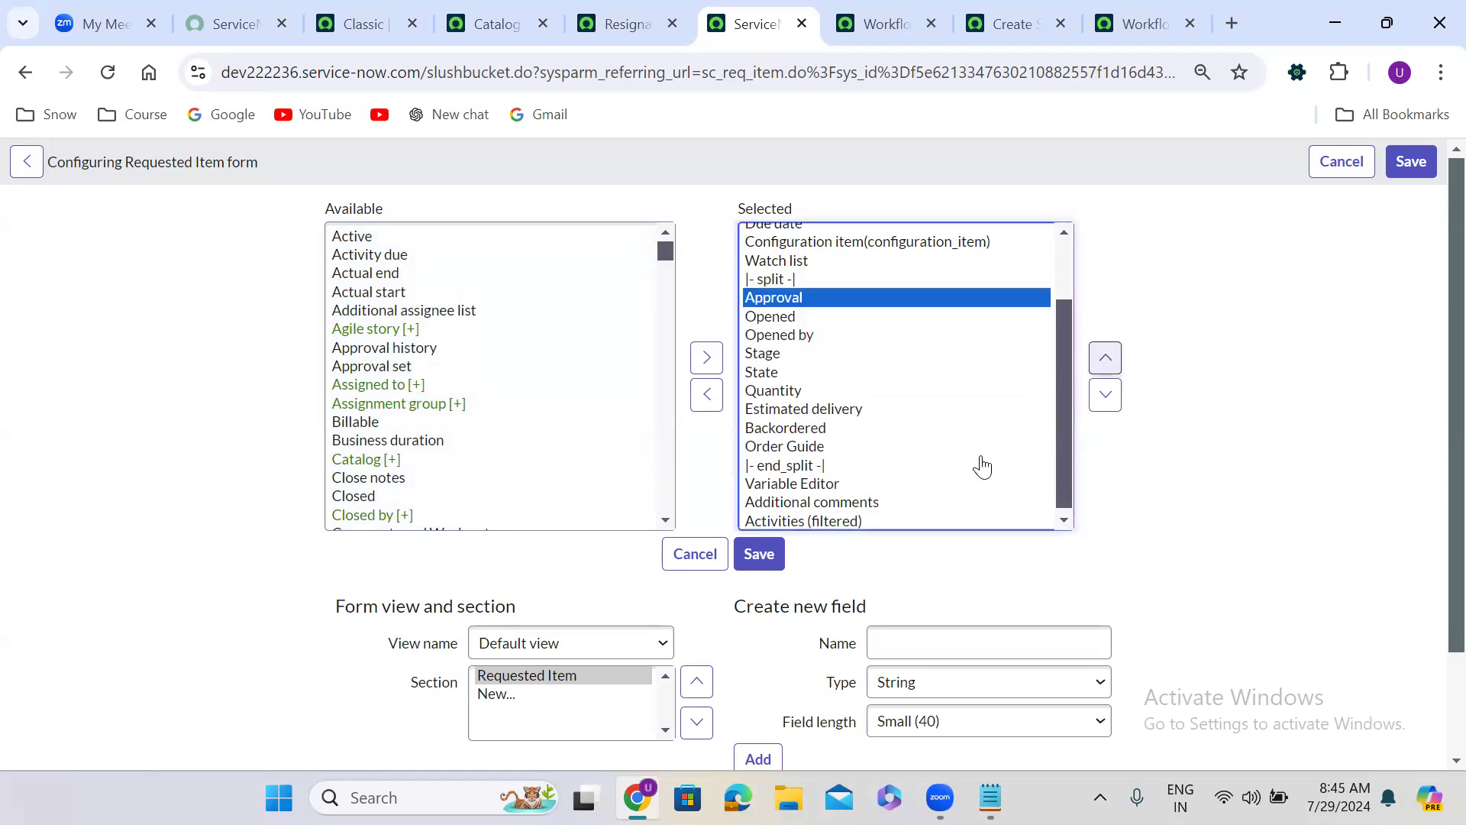
click(764, 557)
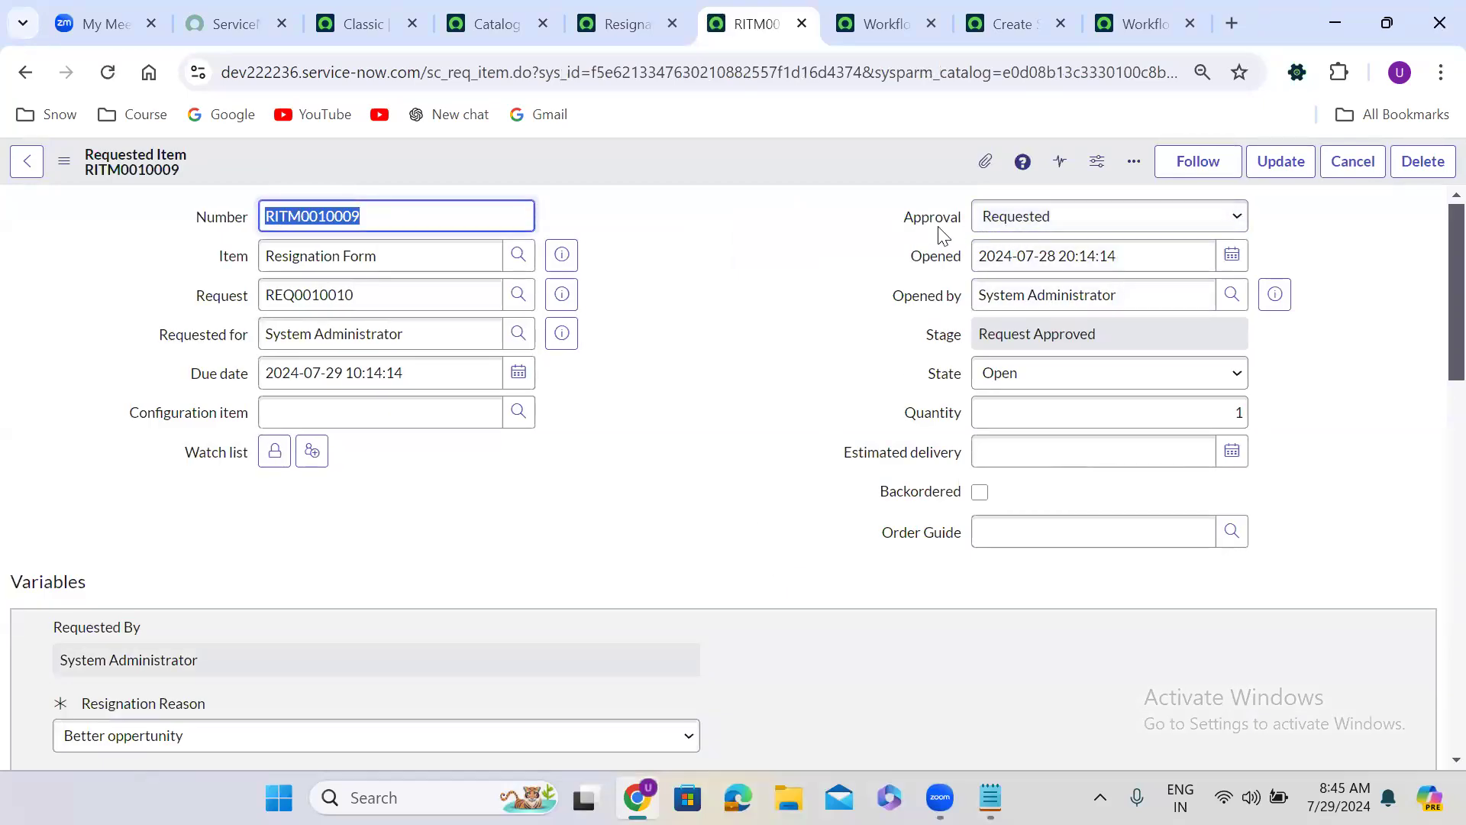
Compare the requested item's Approval value with the If and Approval Action activities in the workflow diagram.
click(1021, 229)
click(1021, 229)
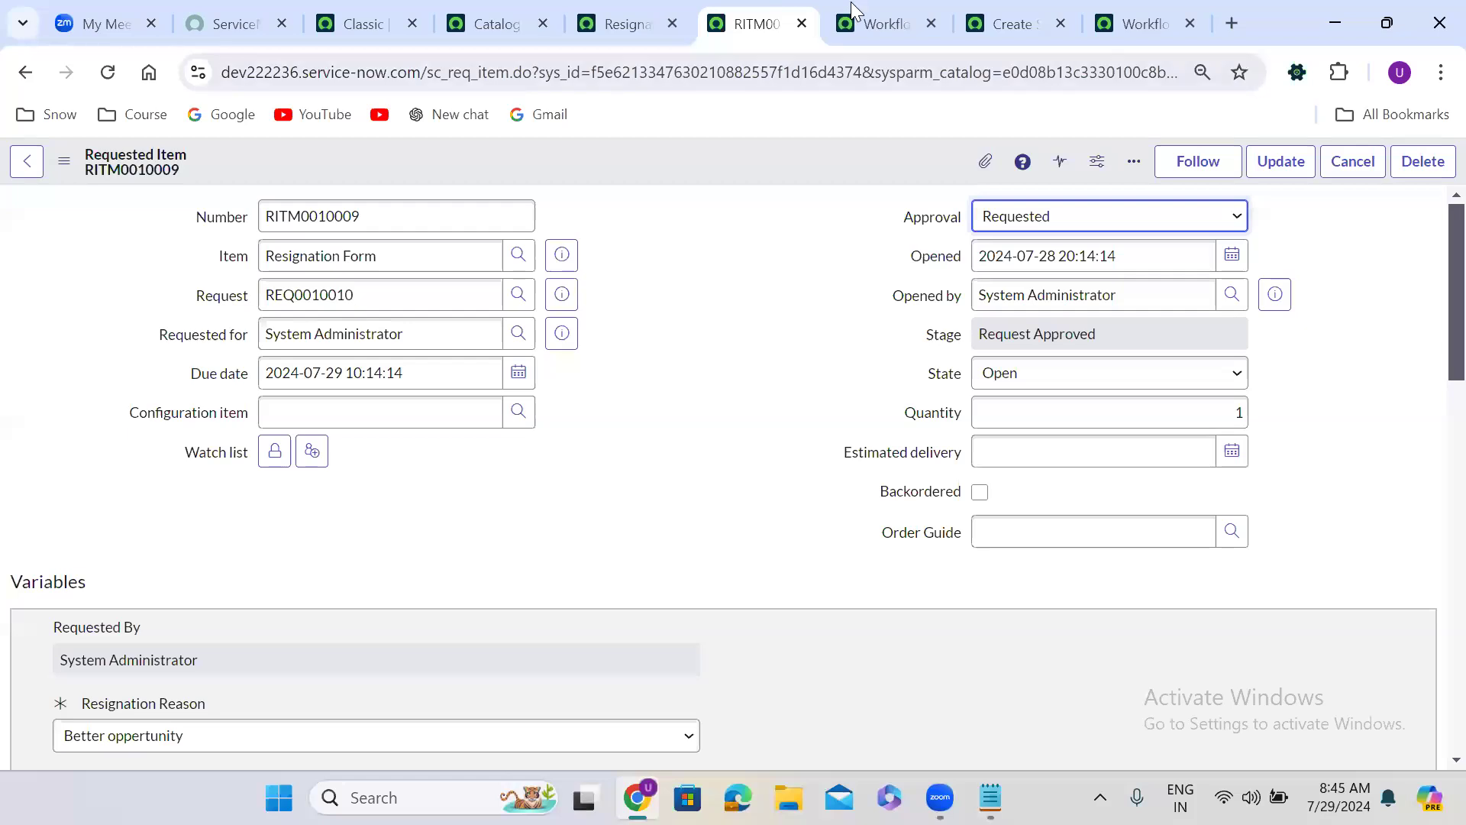
click(882, 24)
mouse_move(325, 334)
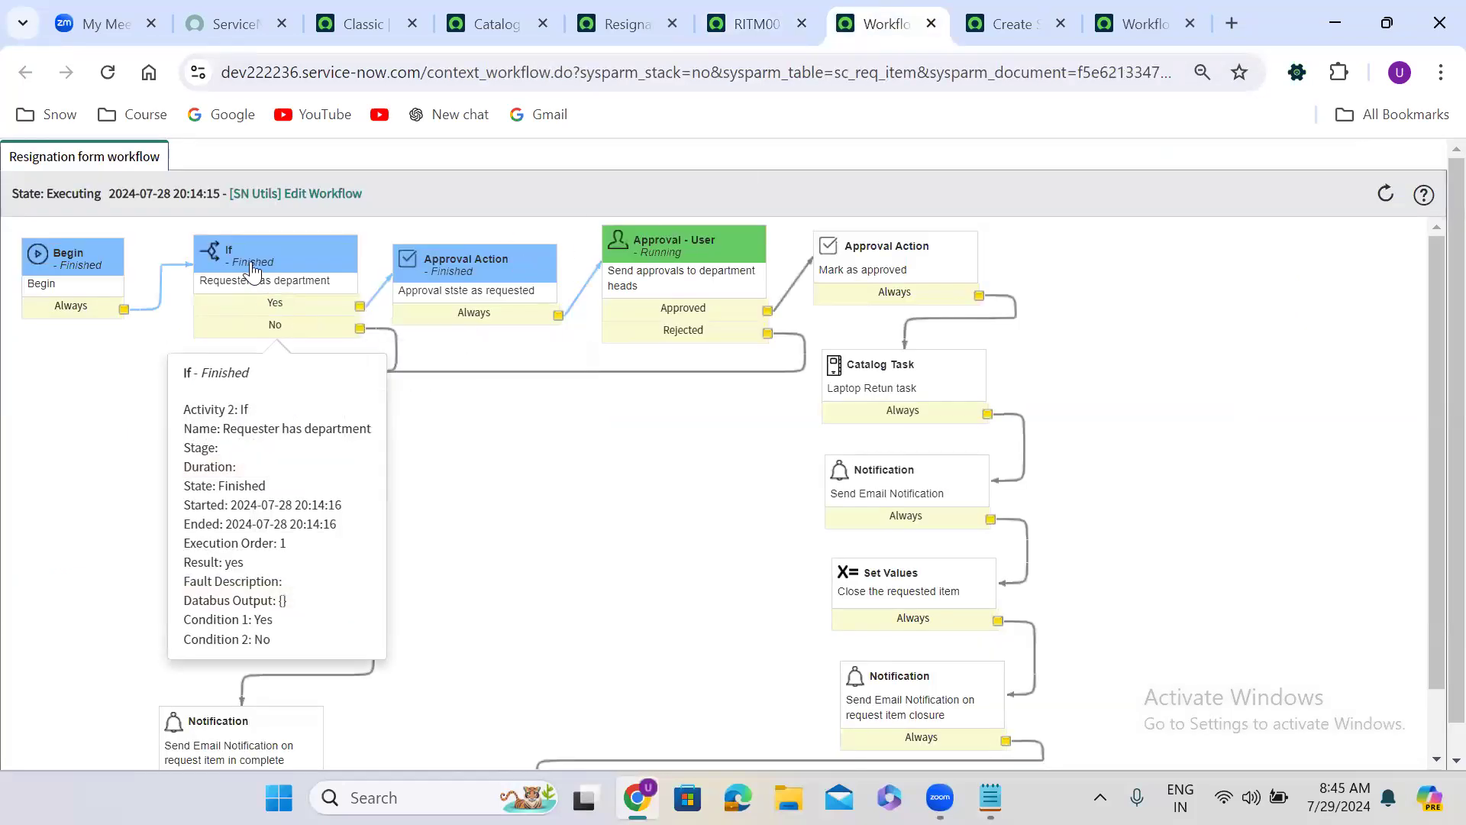
mouse_move(460, 268)
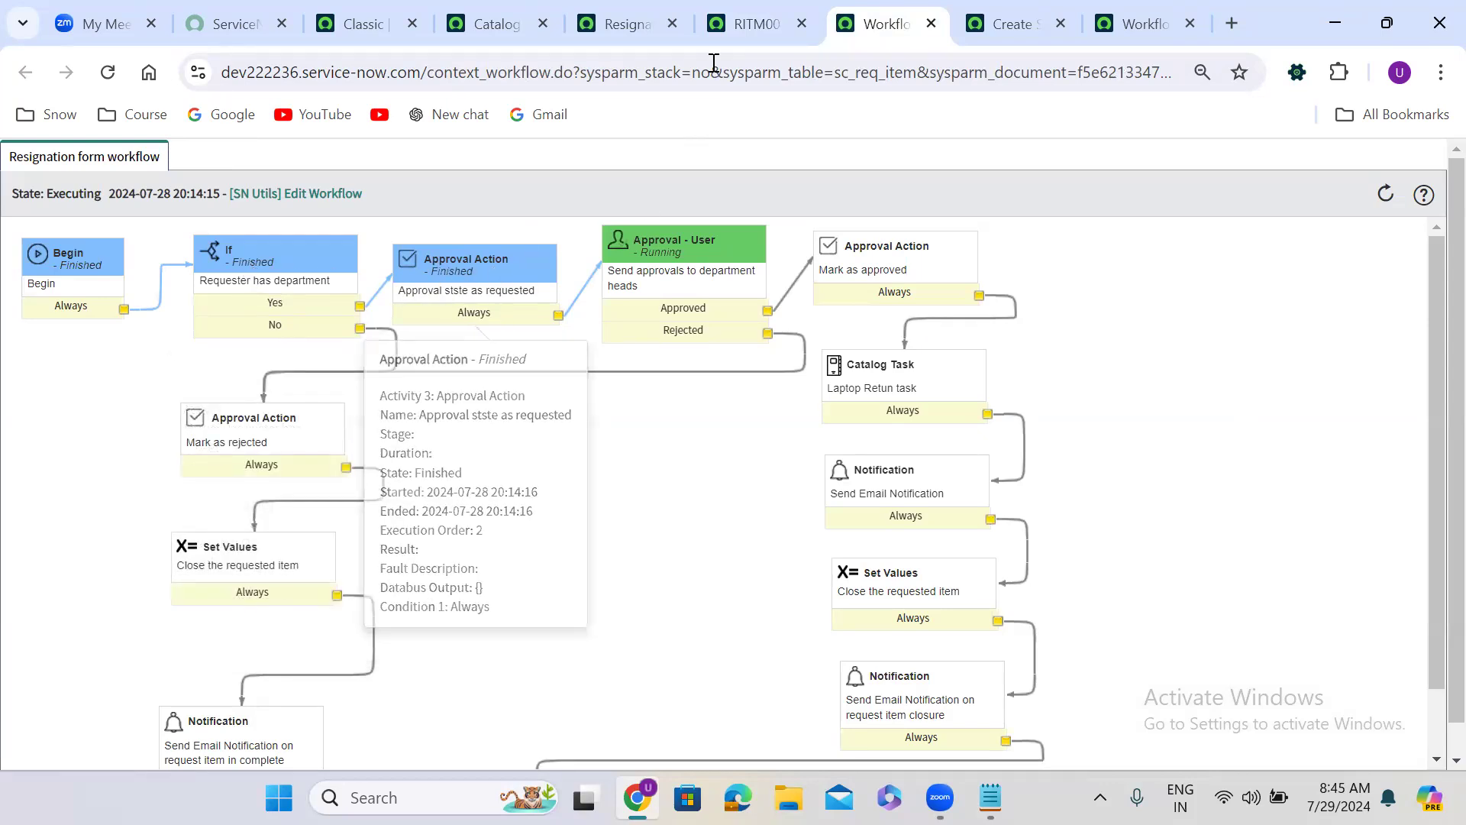
click(754, 24)
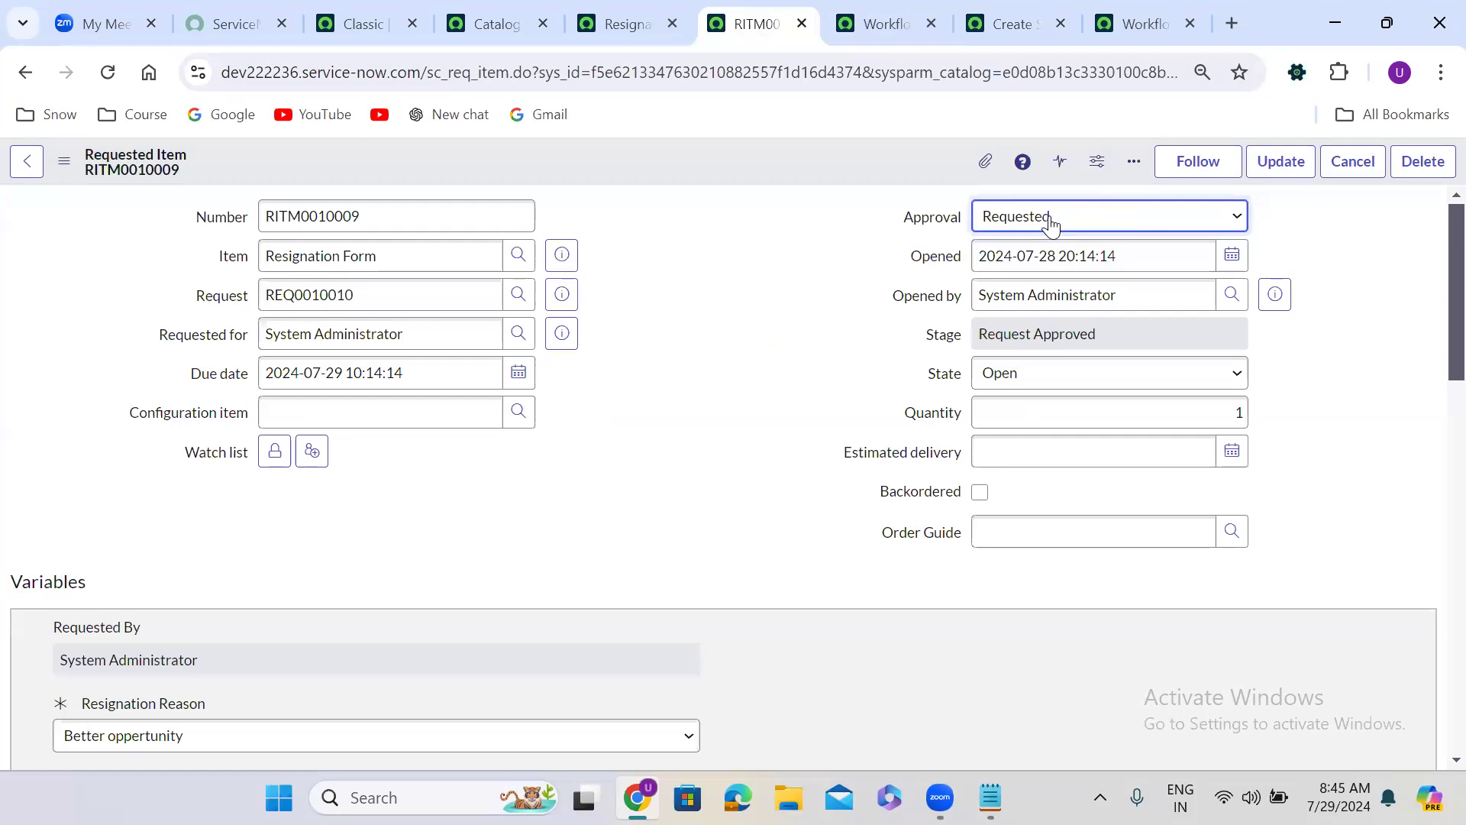
click(857, 9)
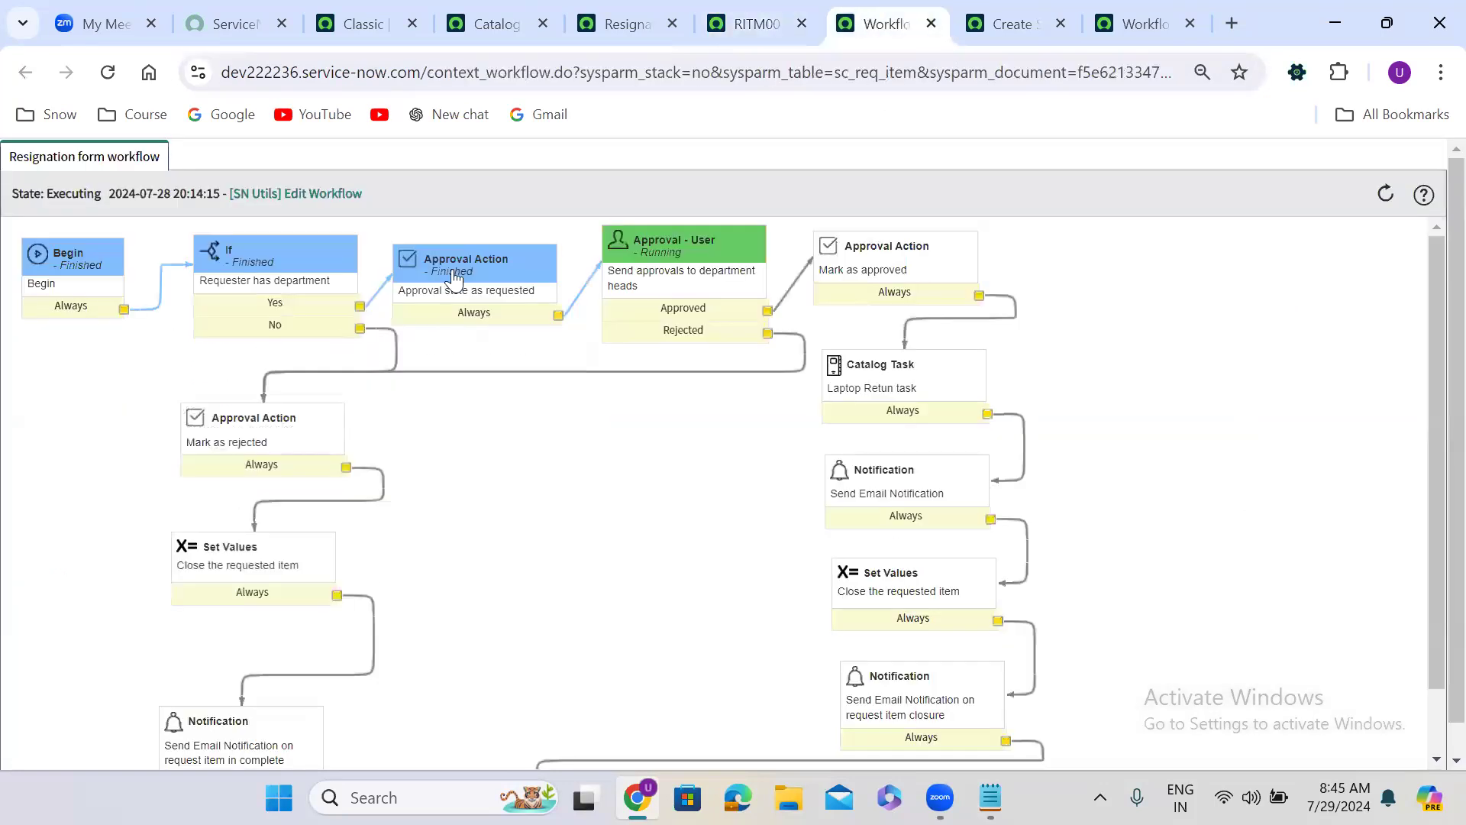
Approve the pending approval in the requested item's approvers list and dismiss the resulting notice.
click(742, 20)
scroll(638, 434, down, 10)
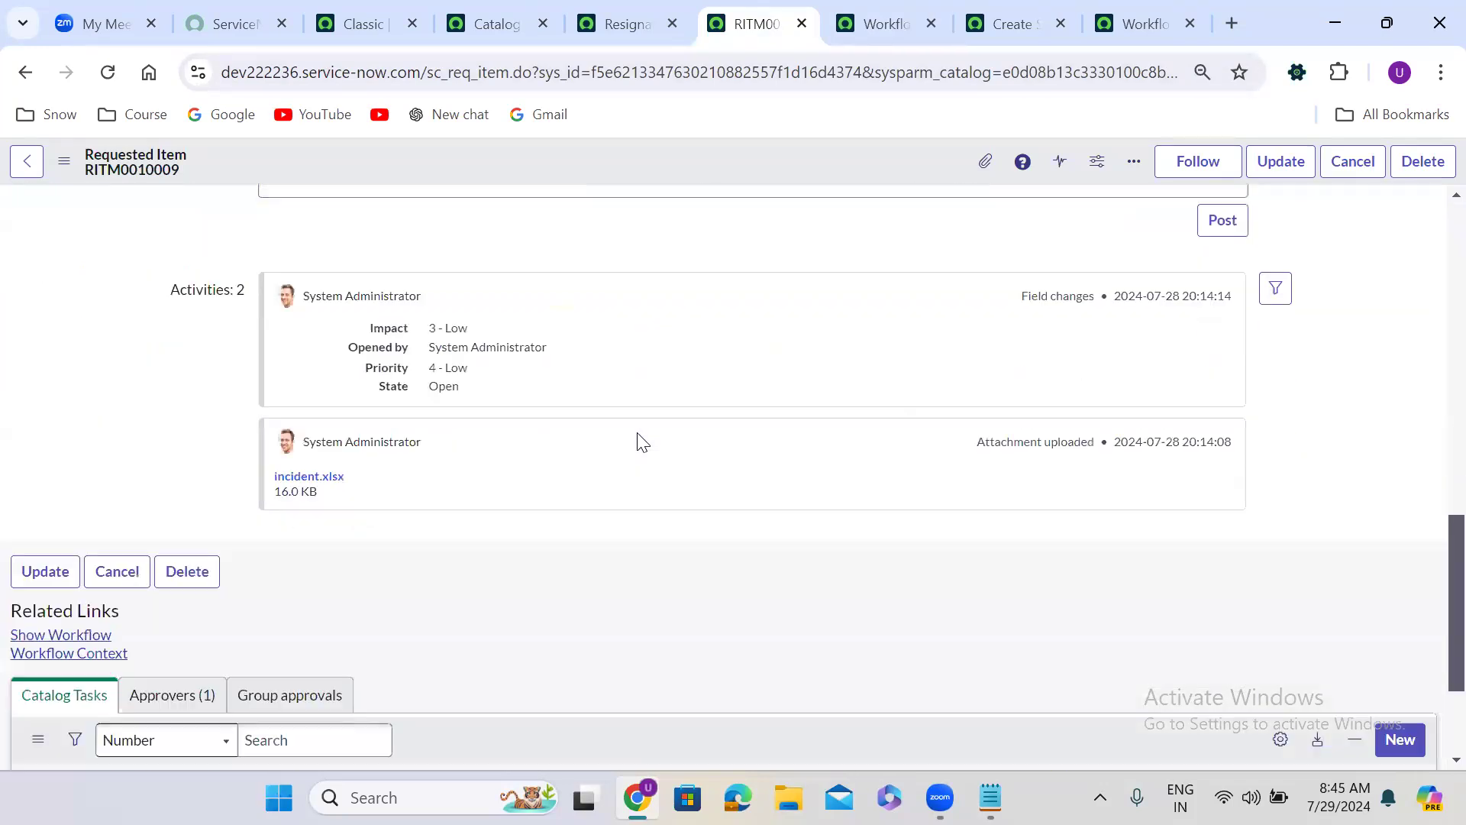
scroll(638, 441, down, 3)
click(172, 498)
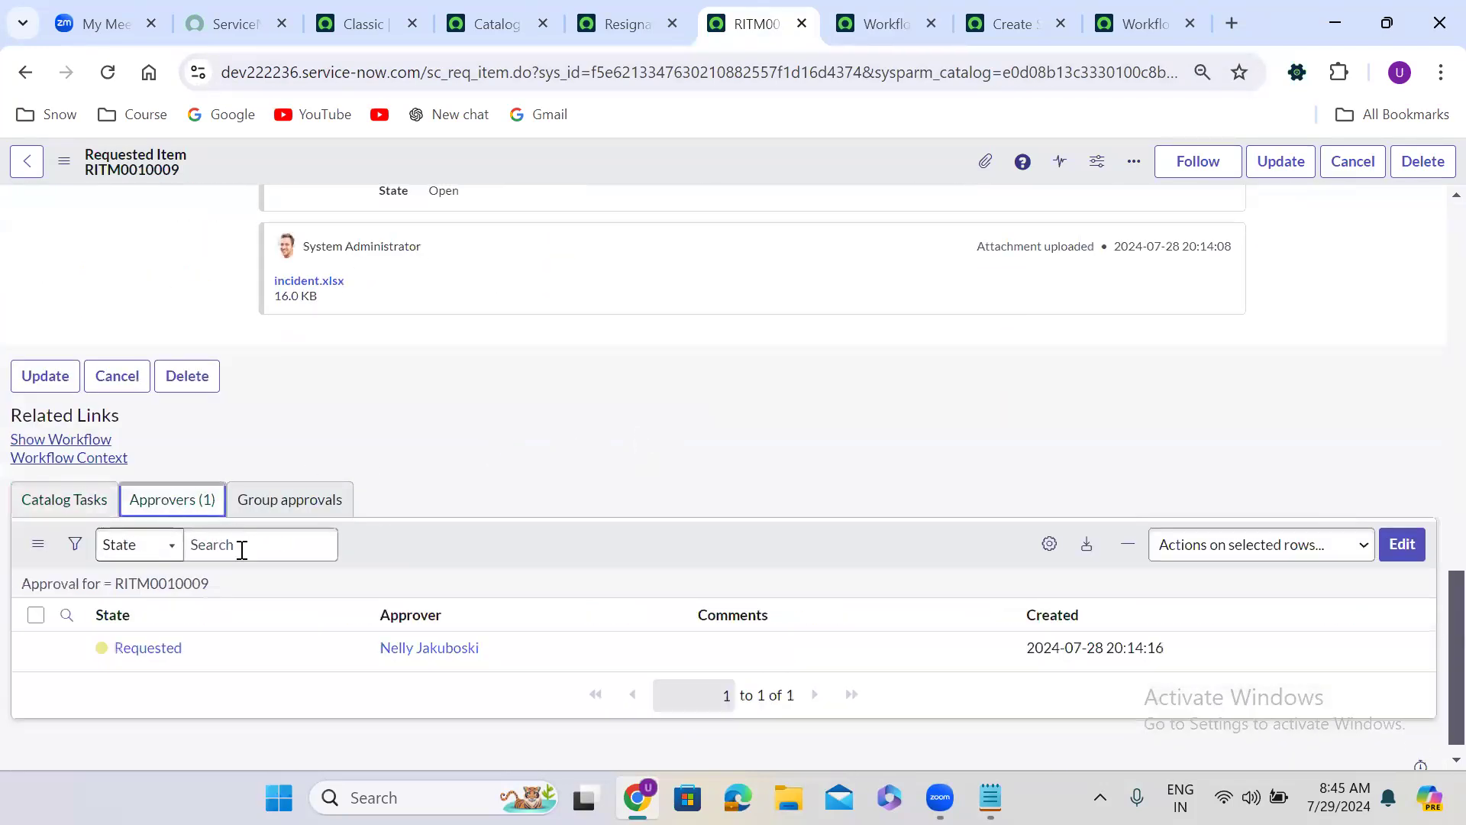
right_click(189, 643)
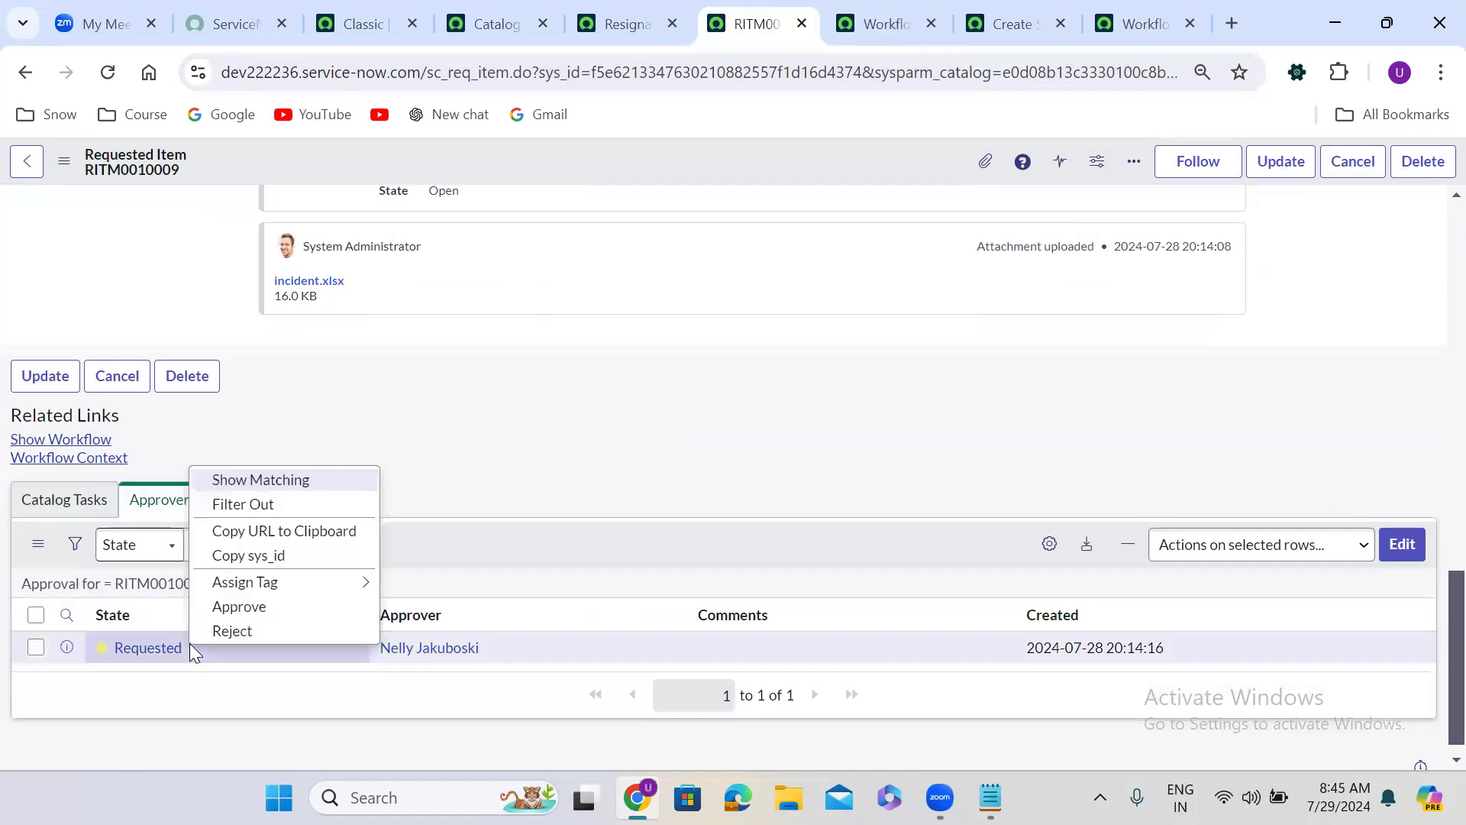
click(264, 608)
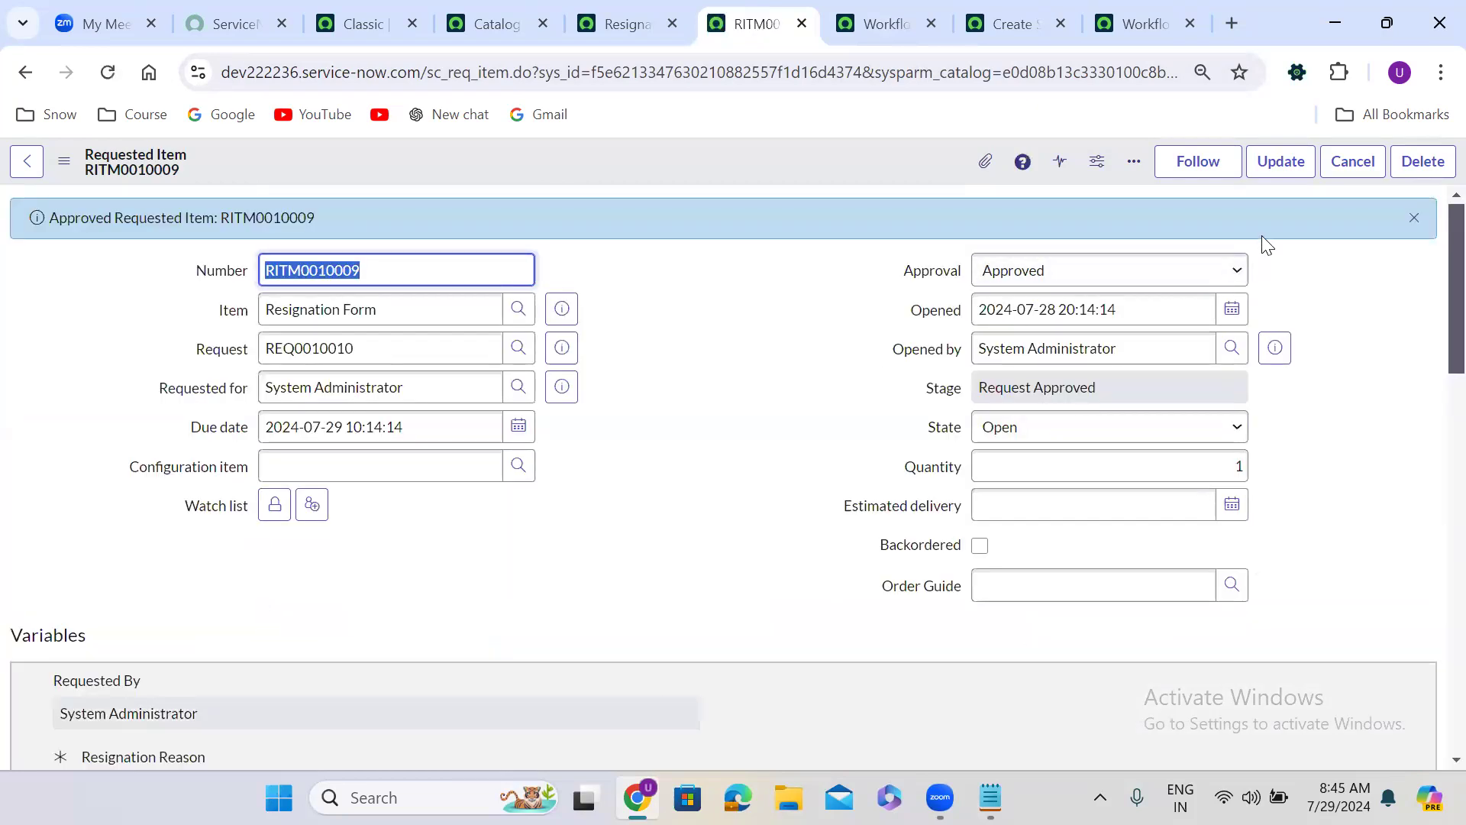
click(1414, 219)
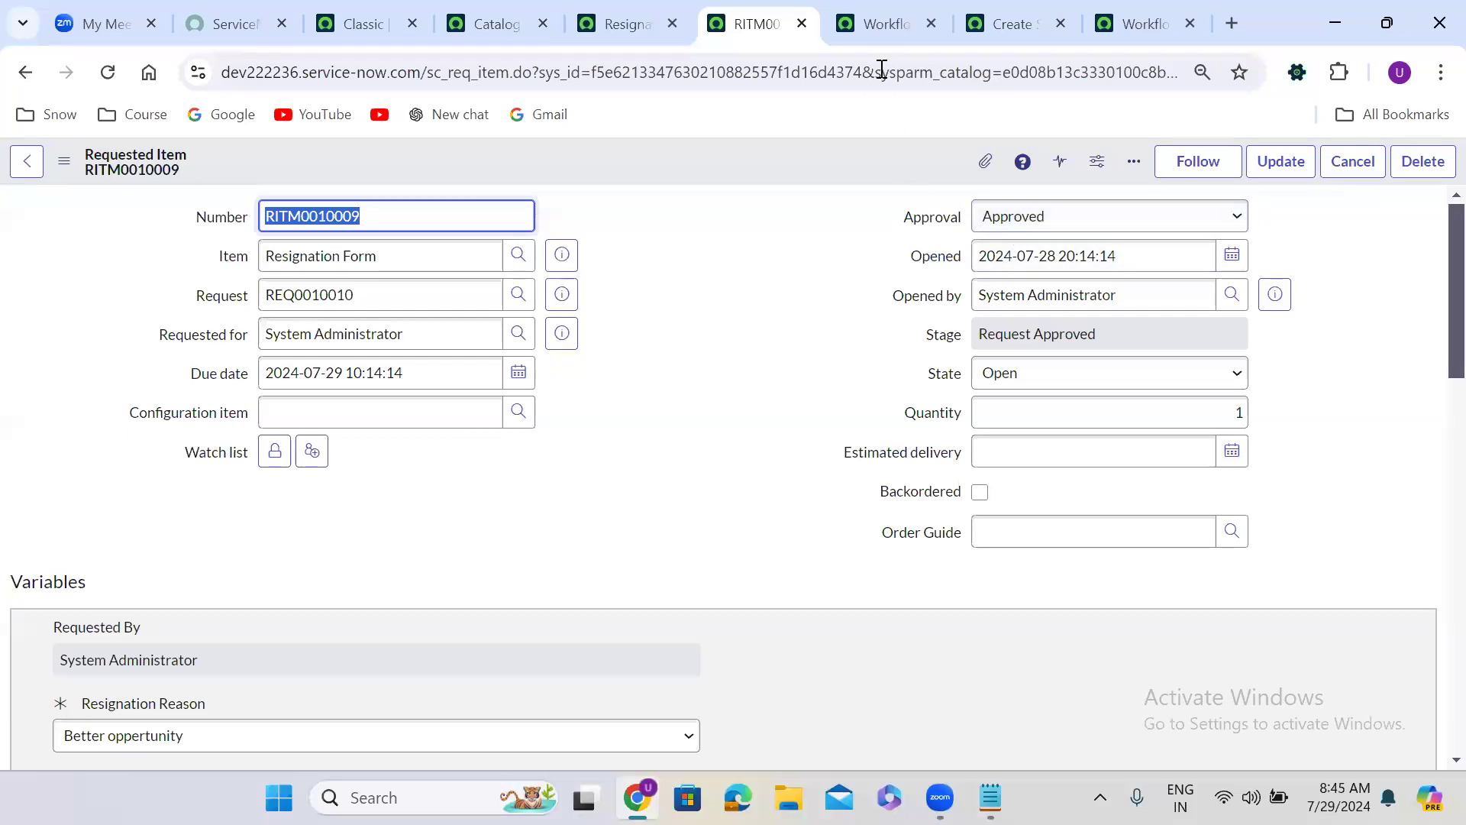
Reload the workflow diagram and check the progress of the approval and catalog task activities.
click(880, 20)
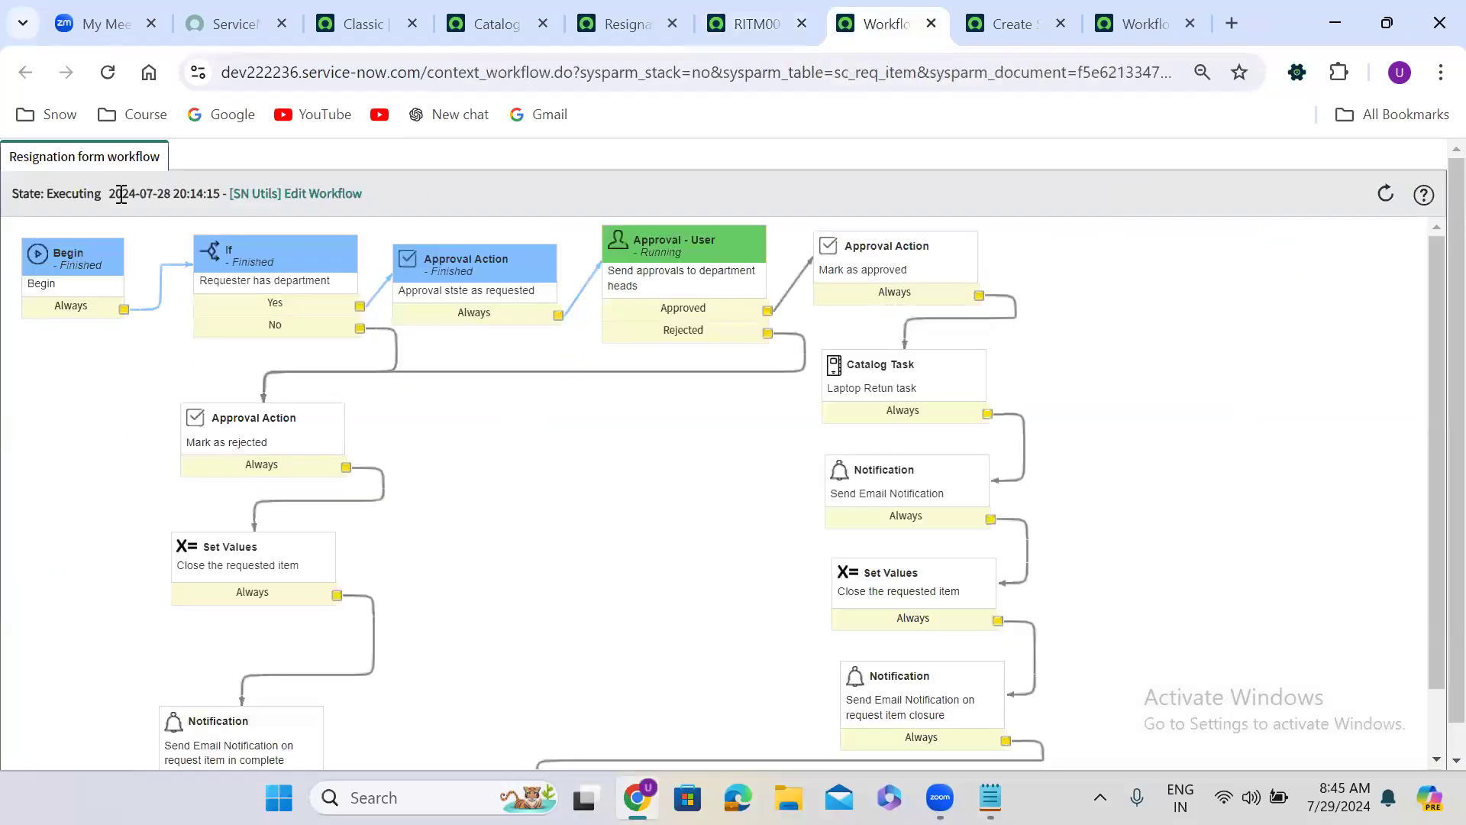
click(108, 72)
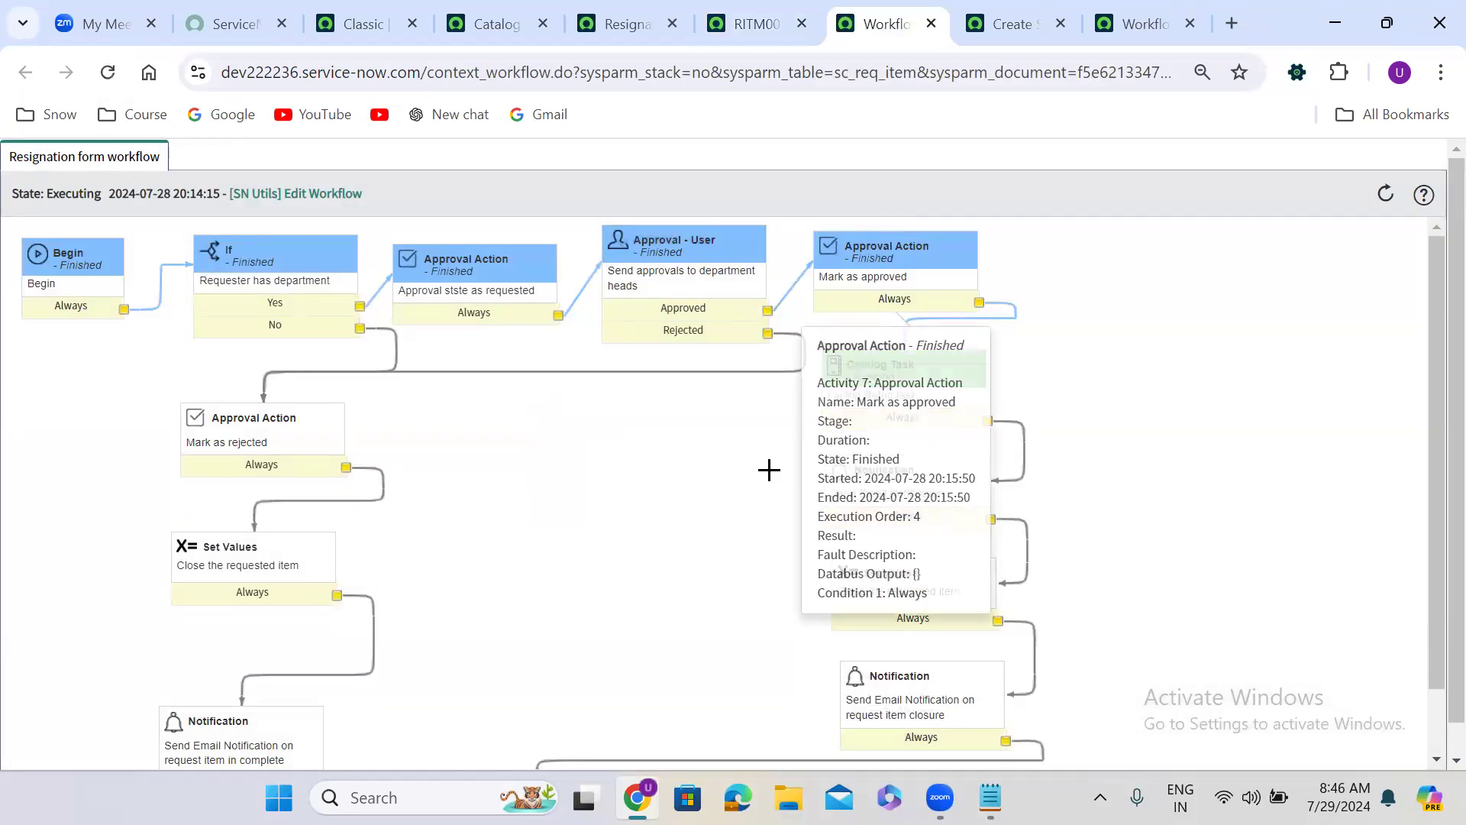
mouse_move(869, 403)
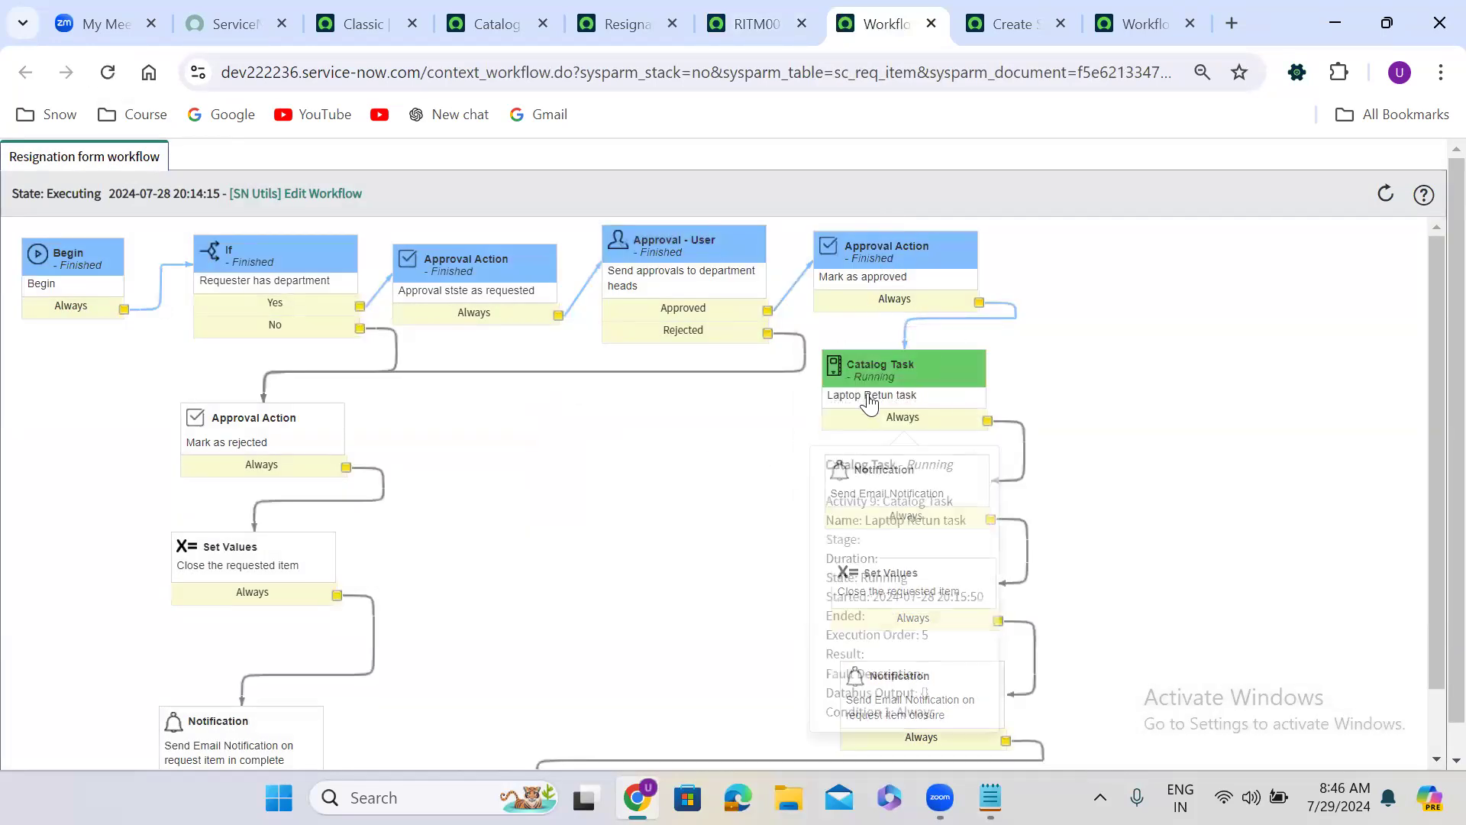
Open the laptop return catalog task from the requested item's related task list in a new browser tab.
click(756, 23)
scroll(568, 485, down, 15)
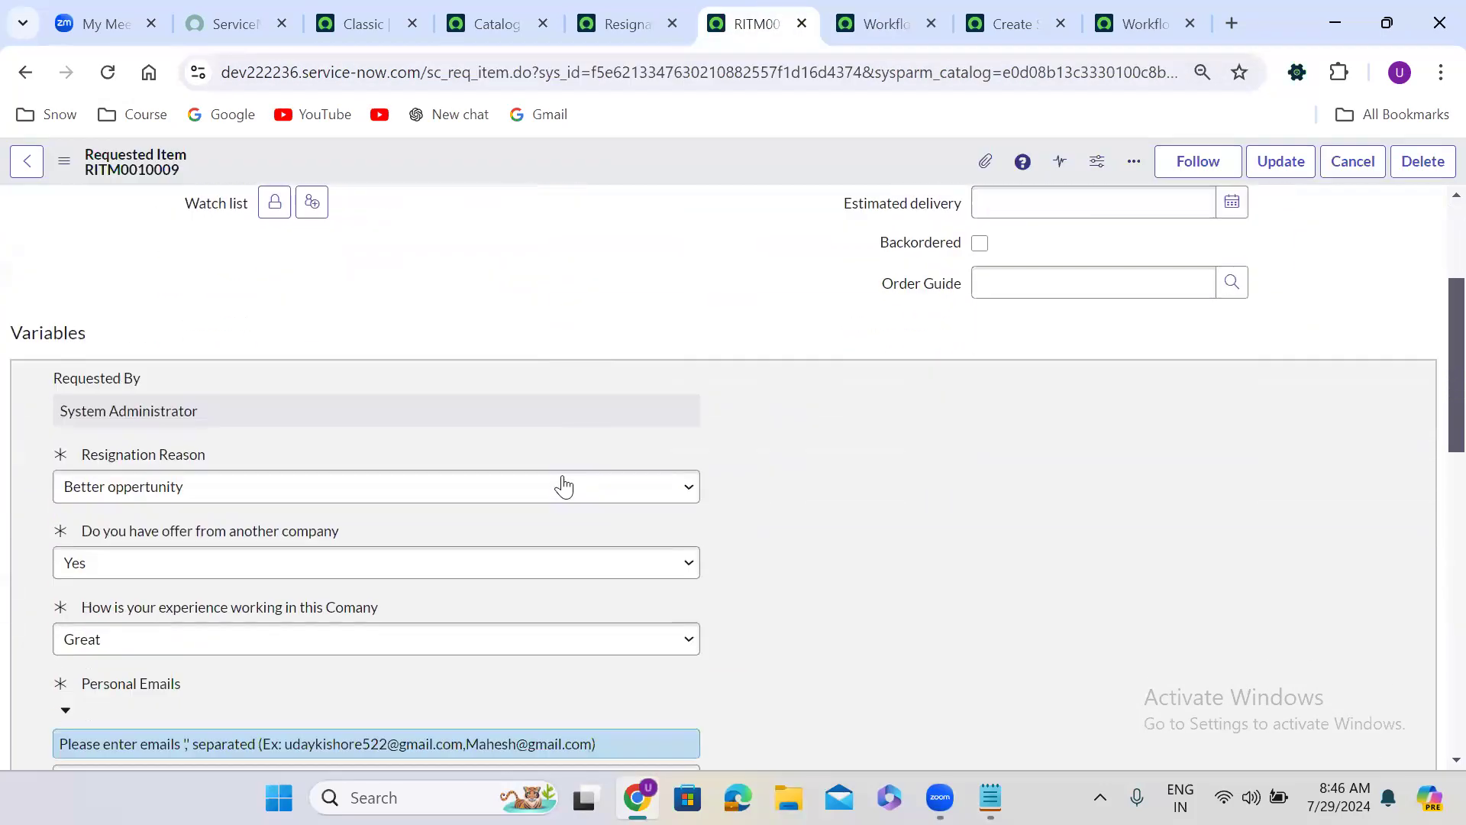
scroll(568, 484, up, 6)
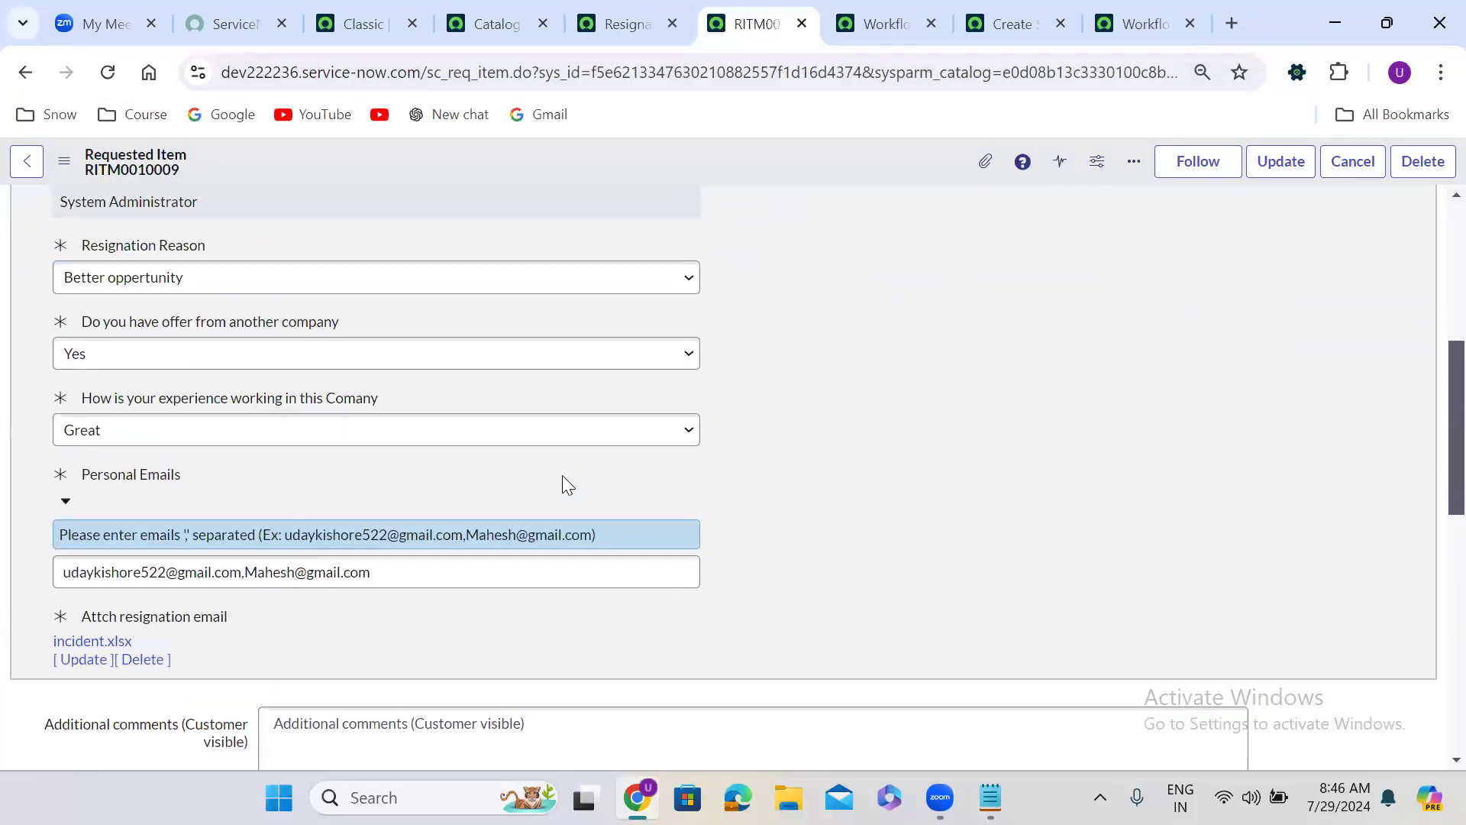
scroll(568, 484, down, 3)
scroll(568, 484, down, 8)
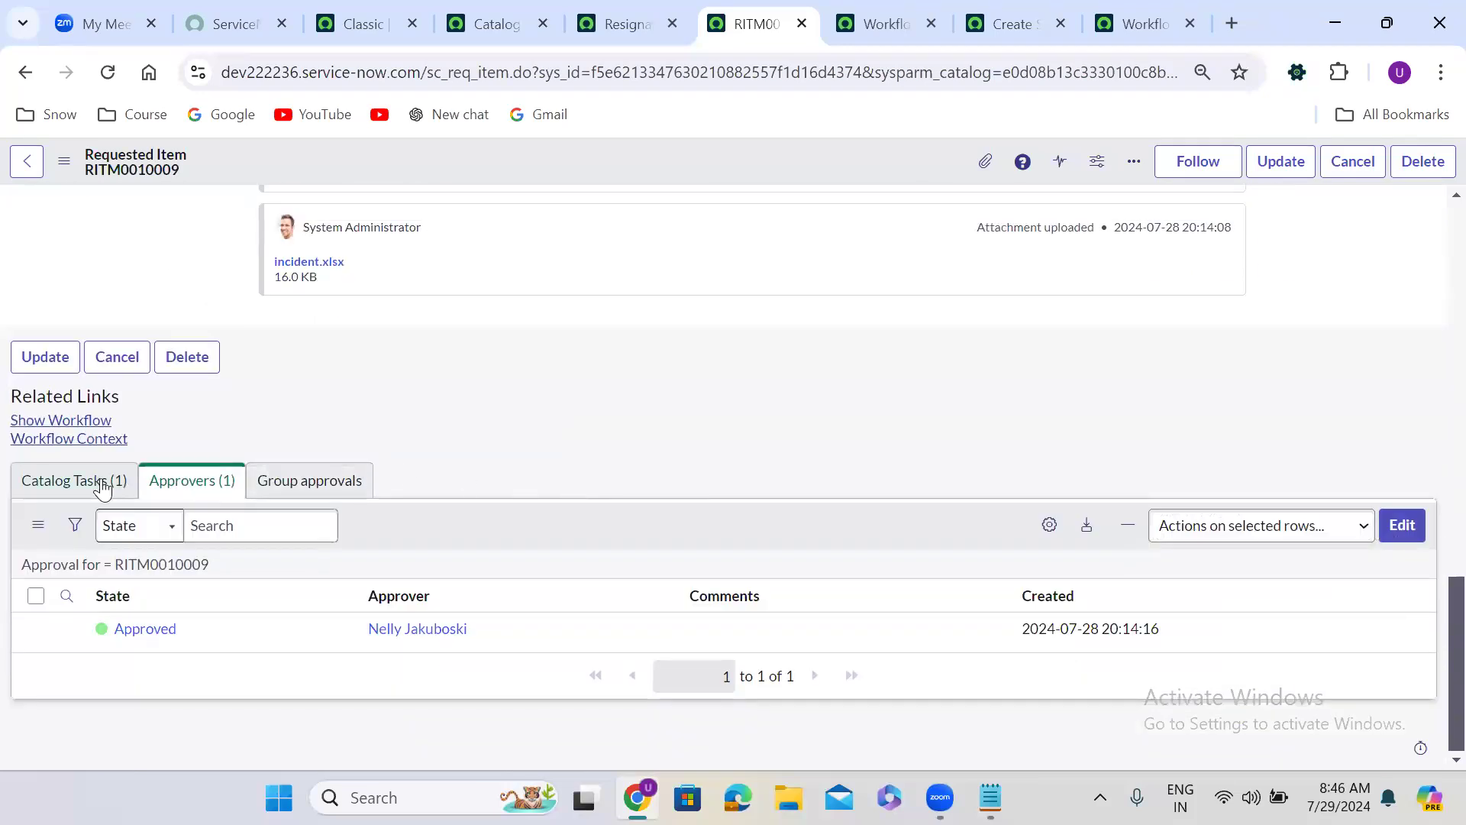
click(91, 488)
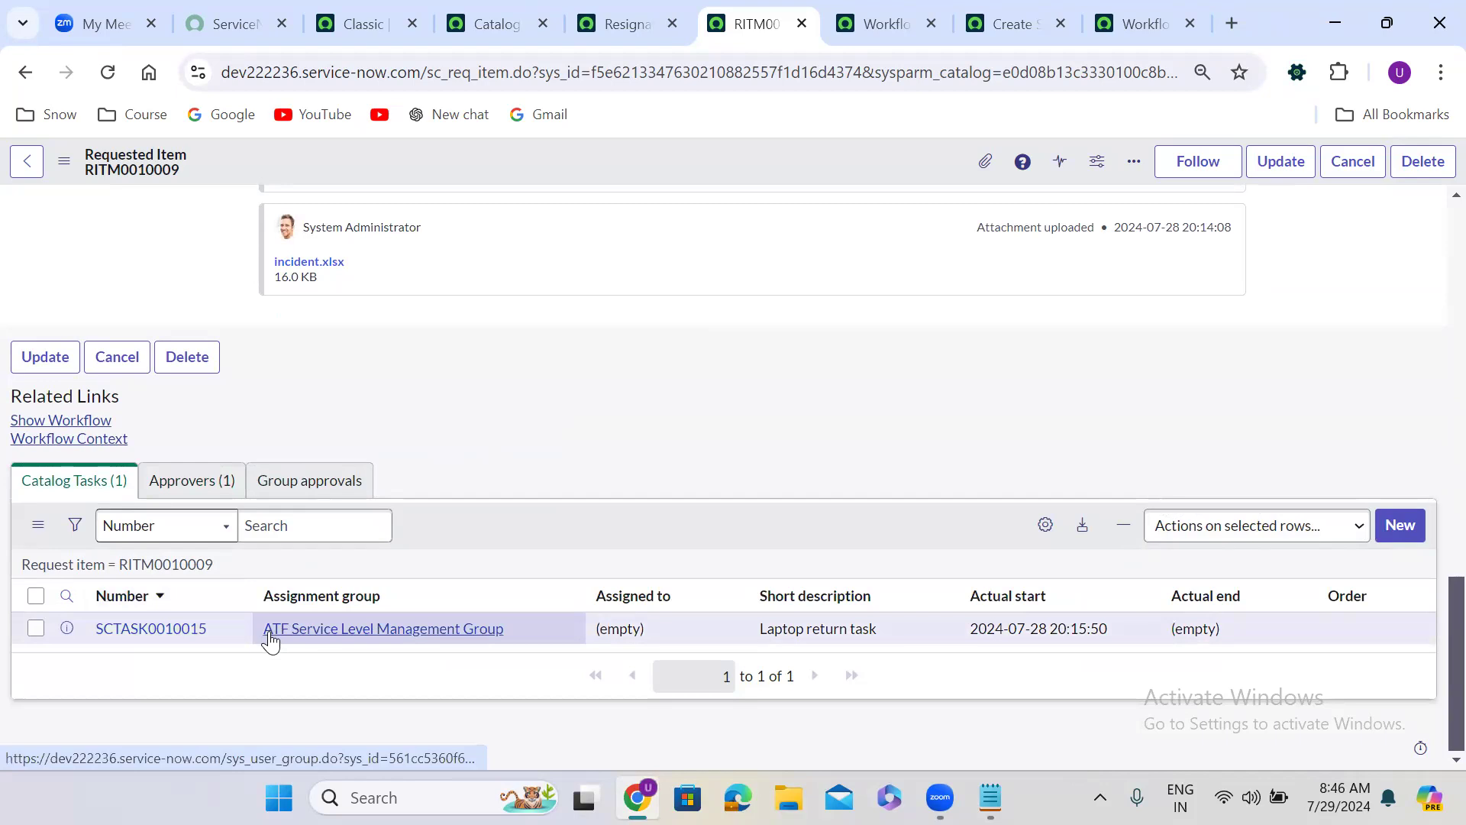
right_click(66, 627)
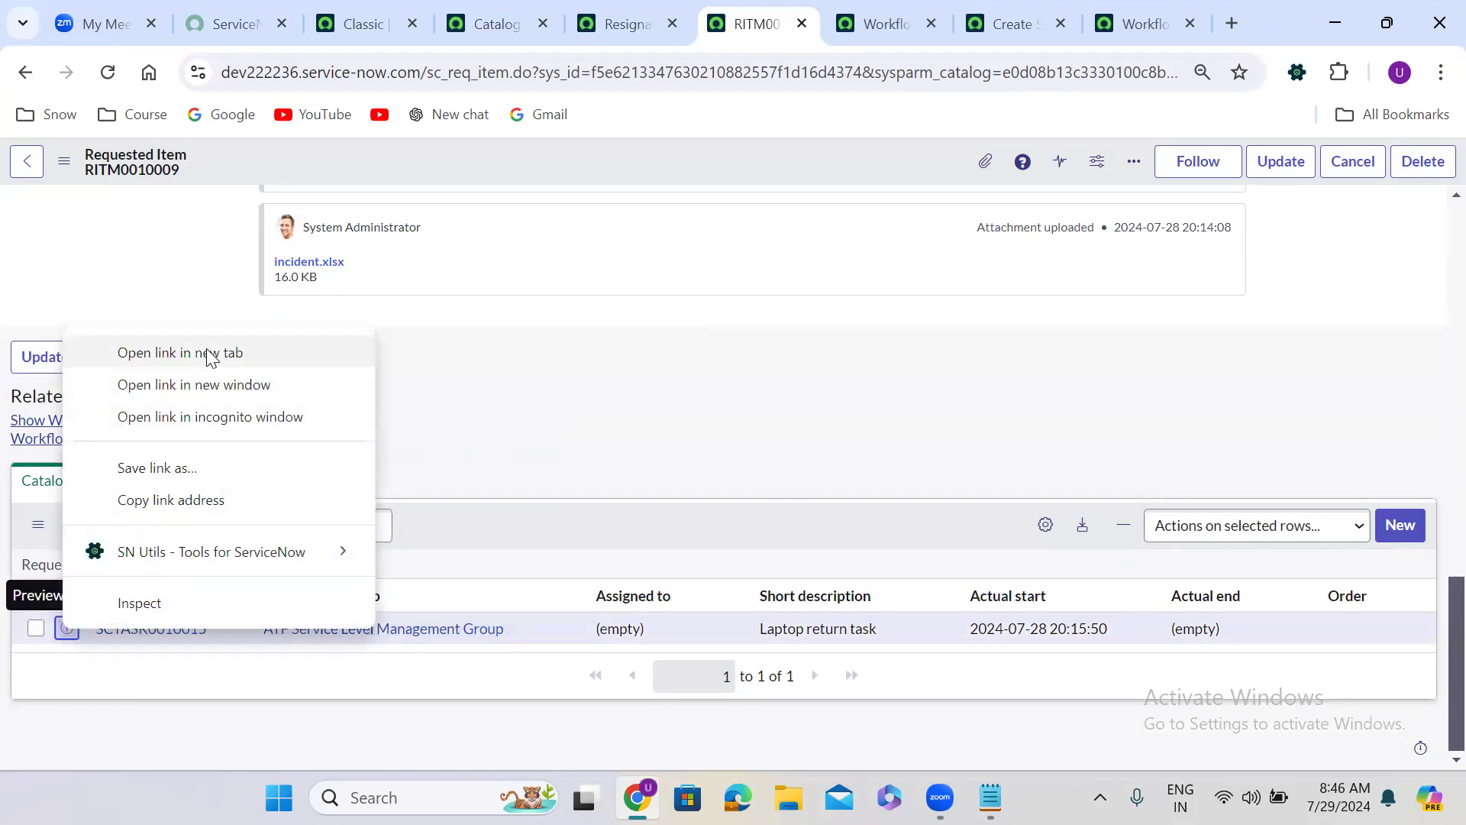
click(211, 356)
click(922, 20)
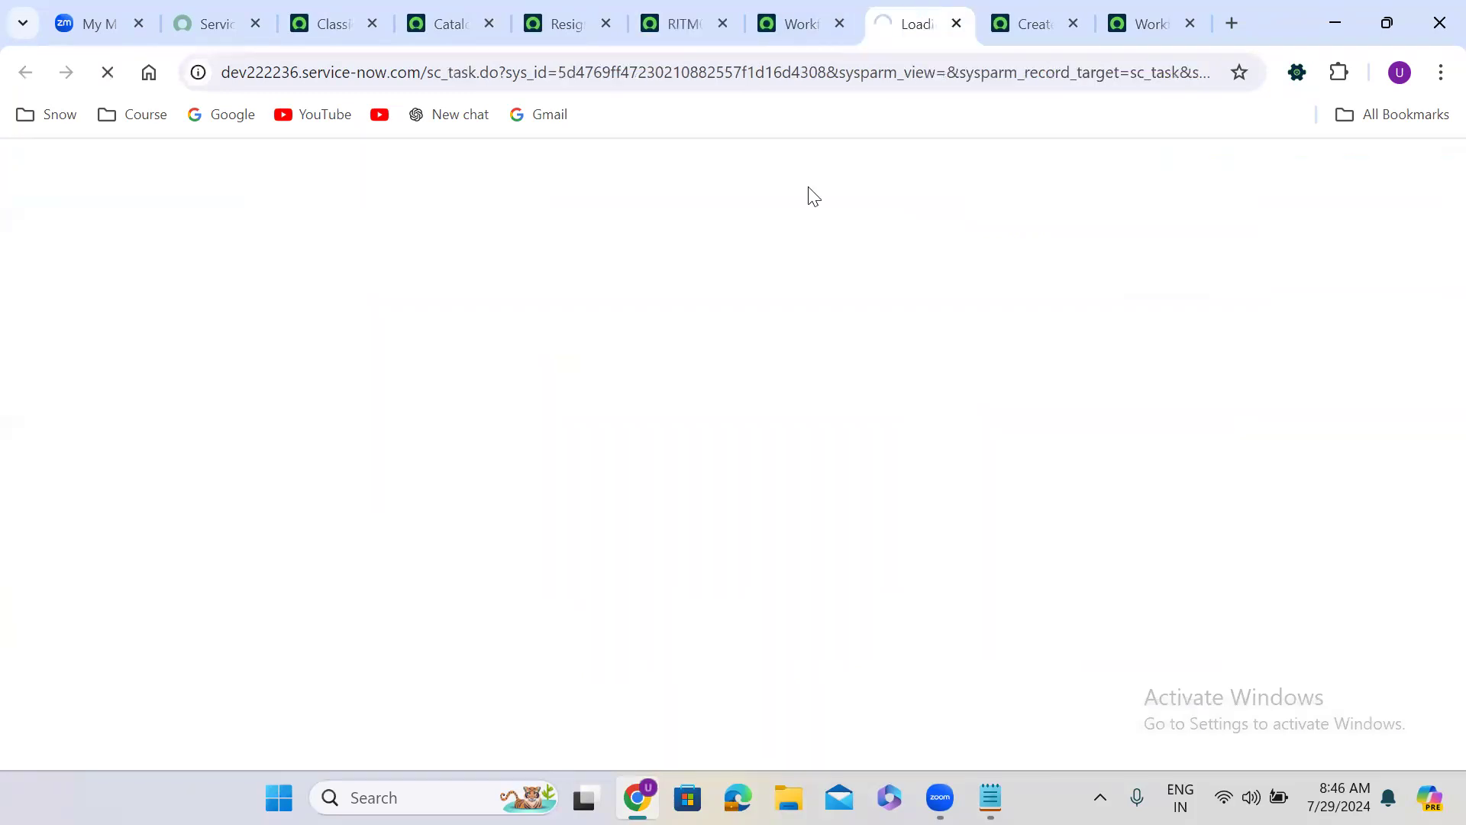
click(602, 379)
scroll(602, 379, down, 1)
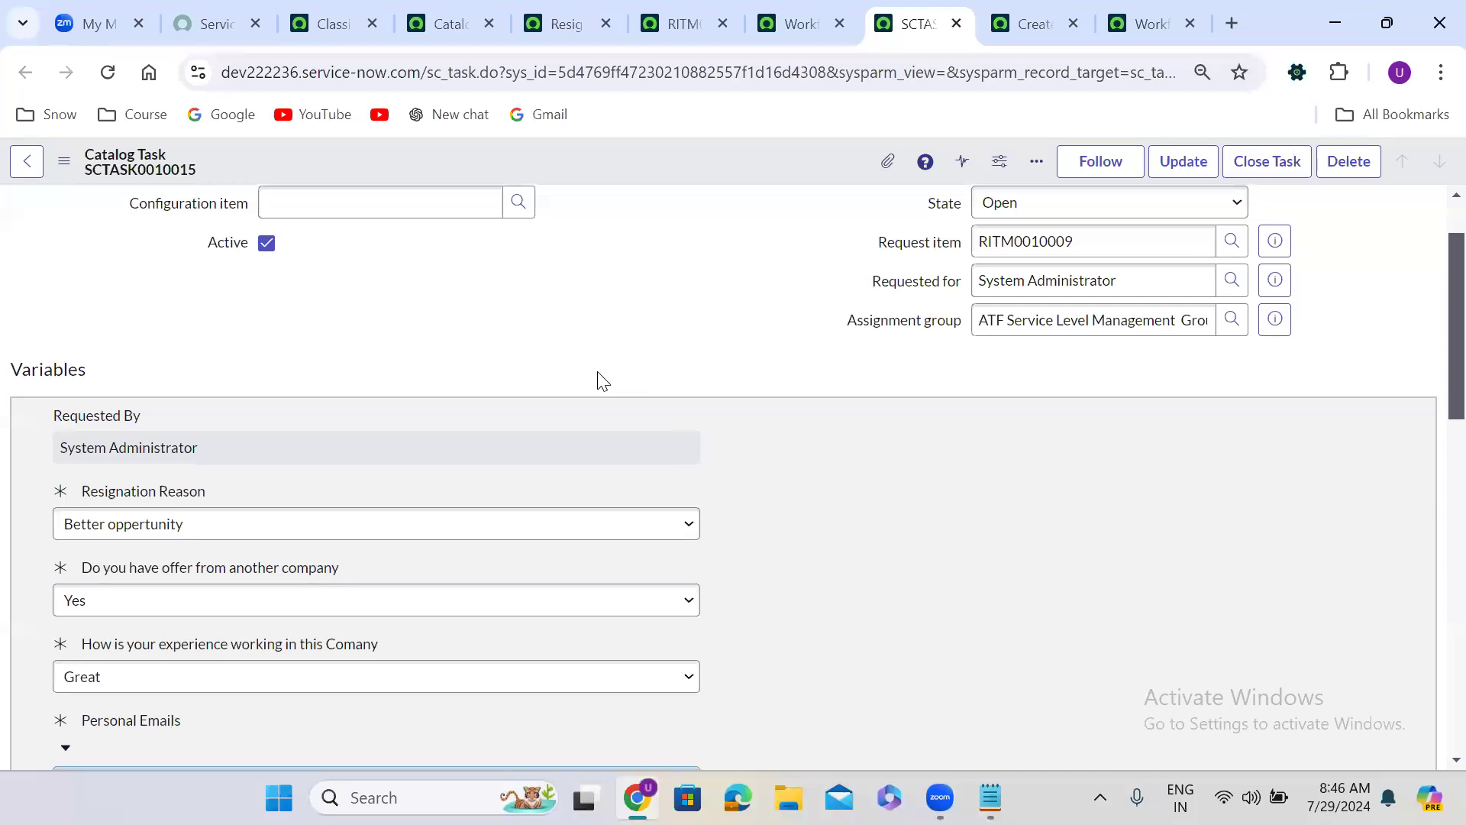
Review the laptop return catalog task's variables, Description lines and activity log, comparing the submitted answers with the description.
scroll(603, 379, down, 4)
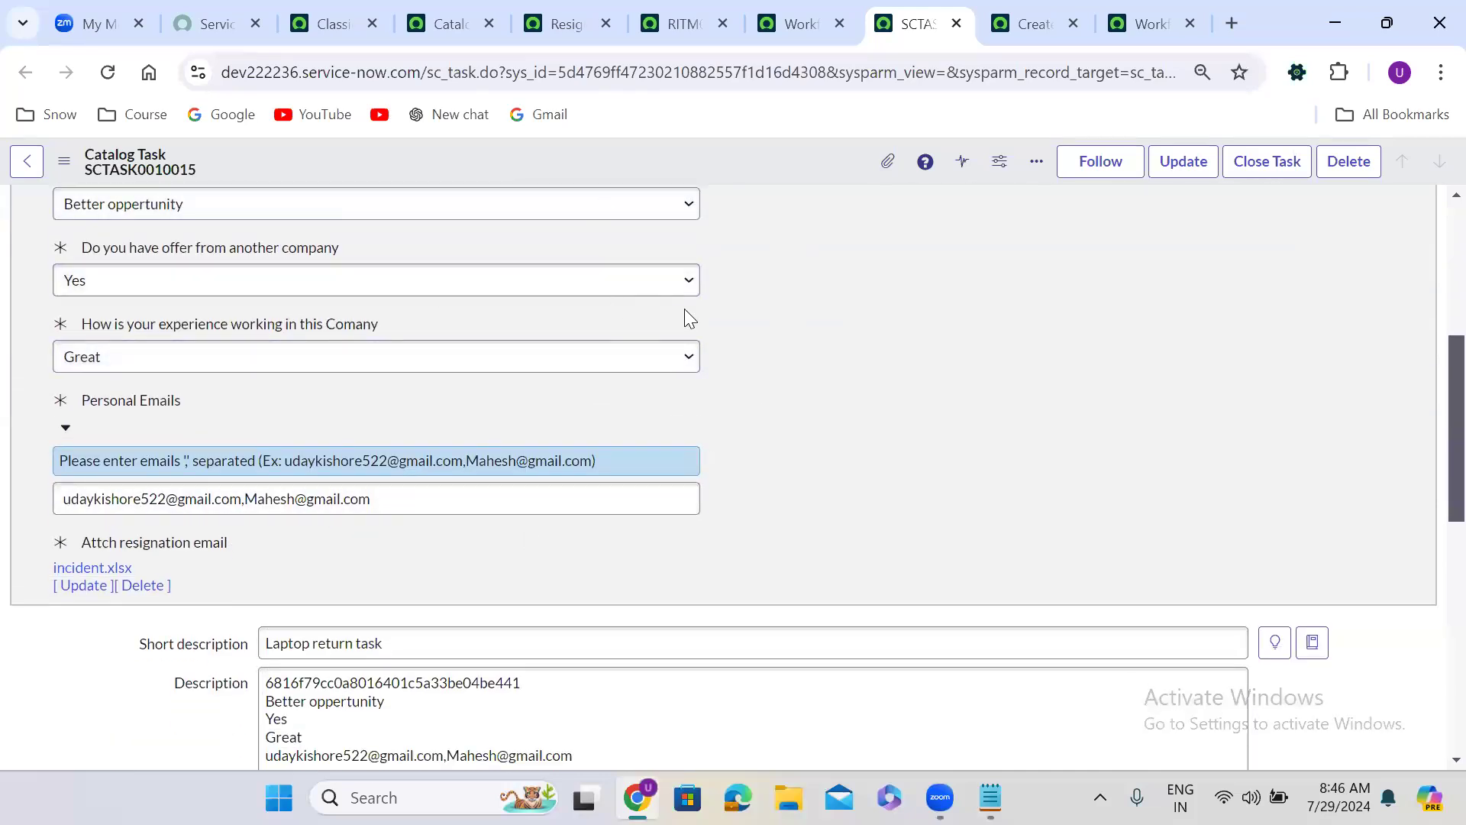
scroll(855, 312, up, 2)
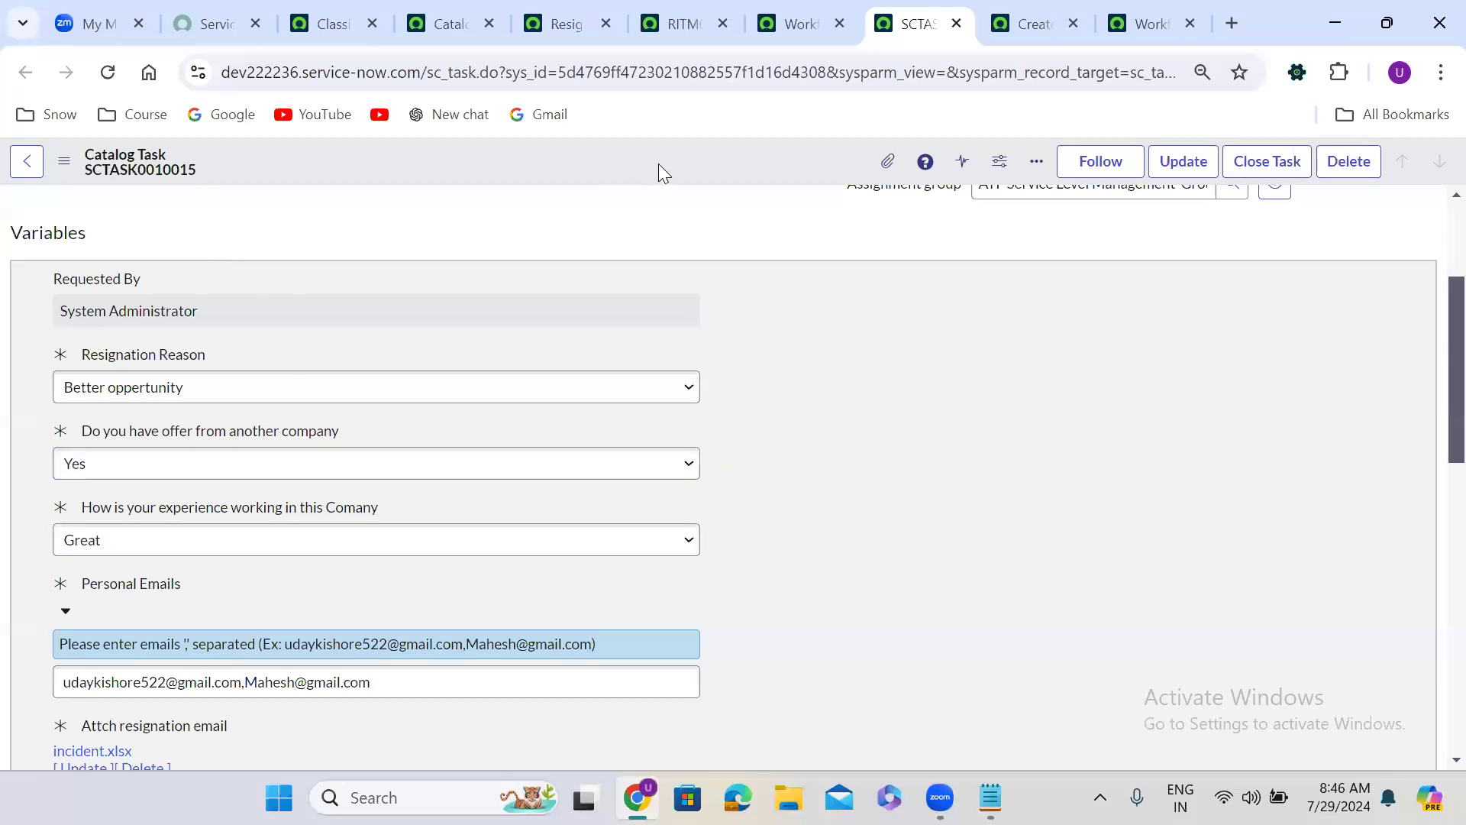
scroll(788, 350, down, 5)
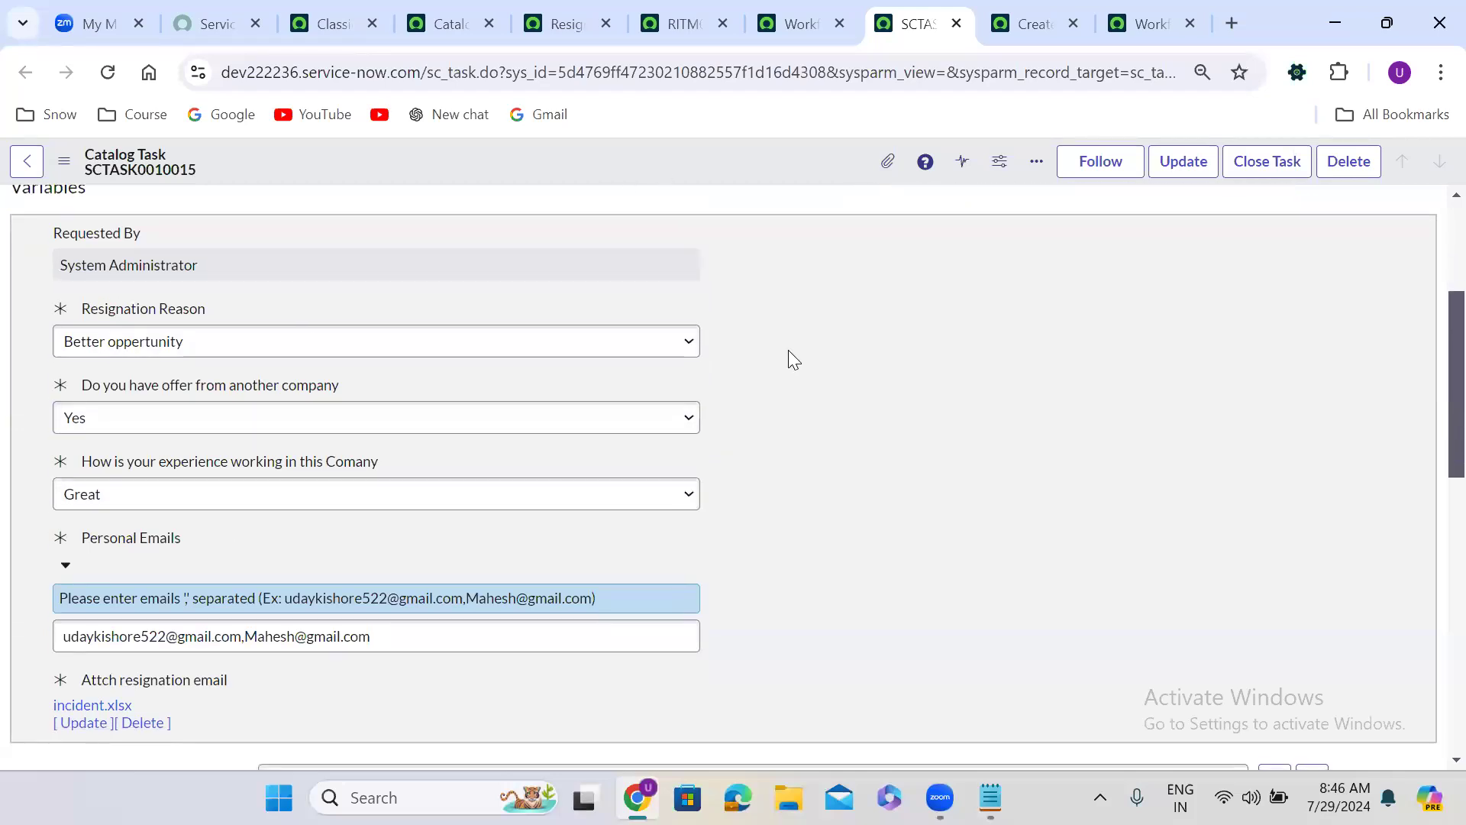
scroll(788, 350, down, 1)
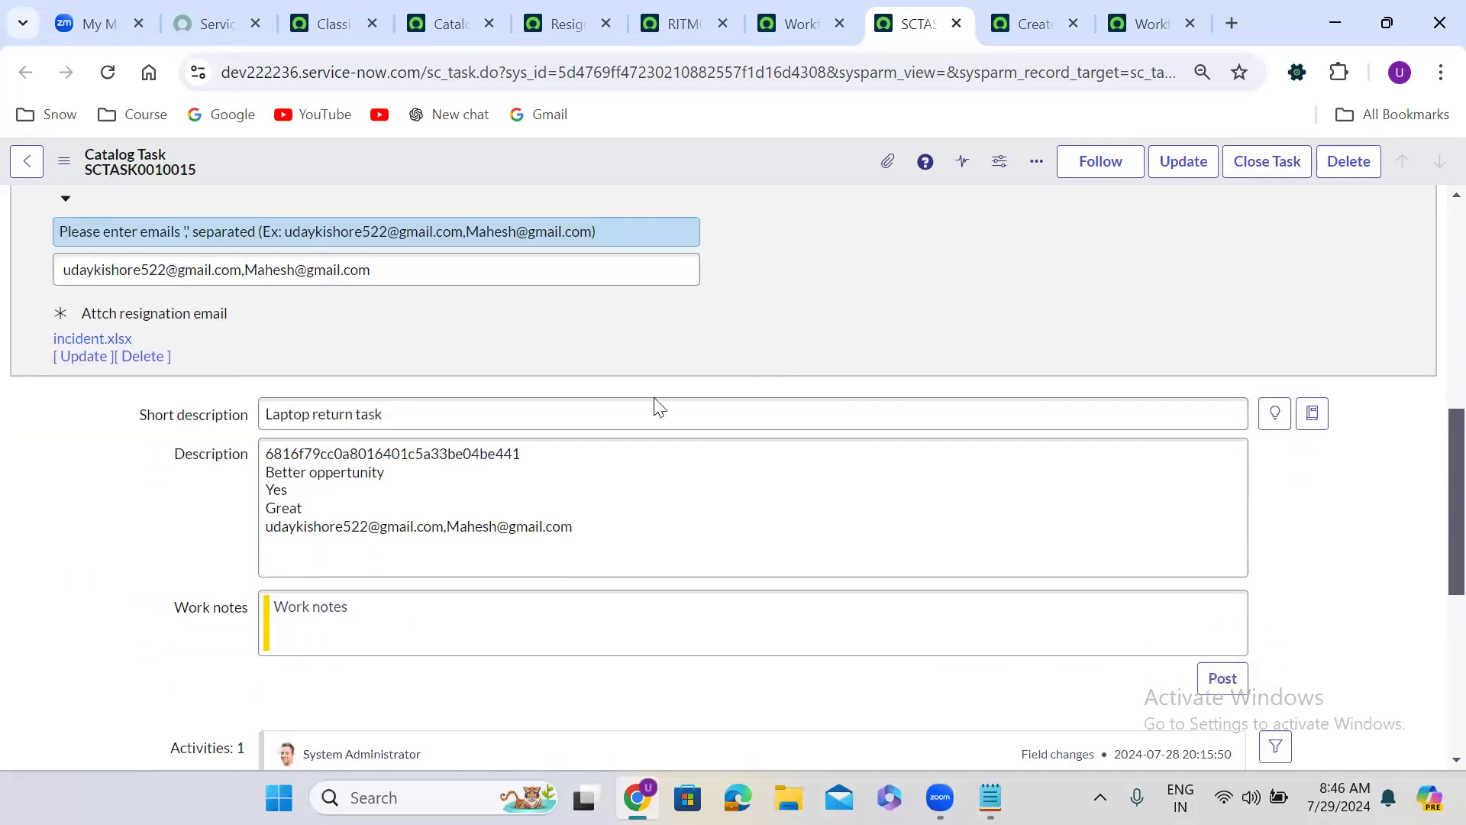
double_click(334, 456)
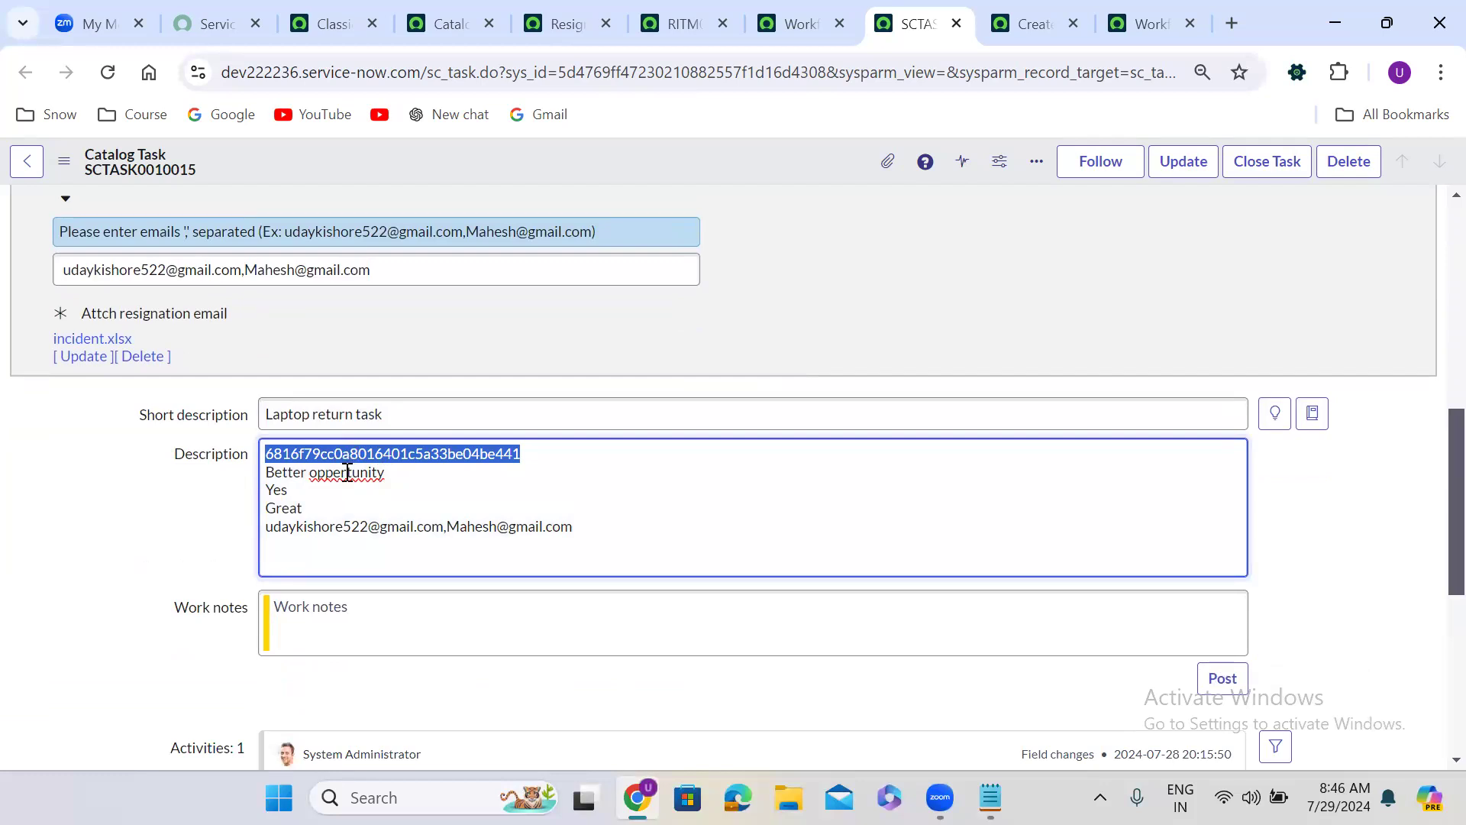
triple_click(346, 474)
double_click(276, 490)
double_click(290, 508)
triple_click(330, 530)
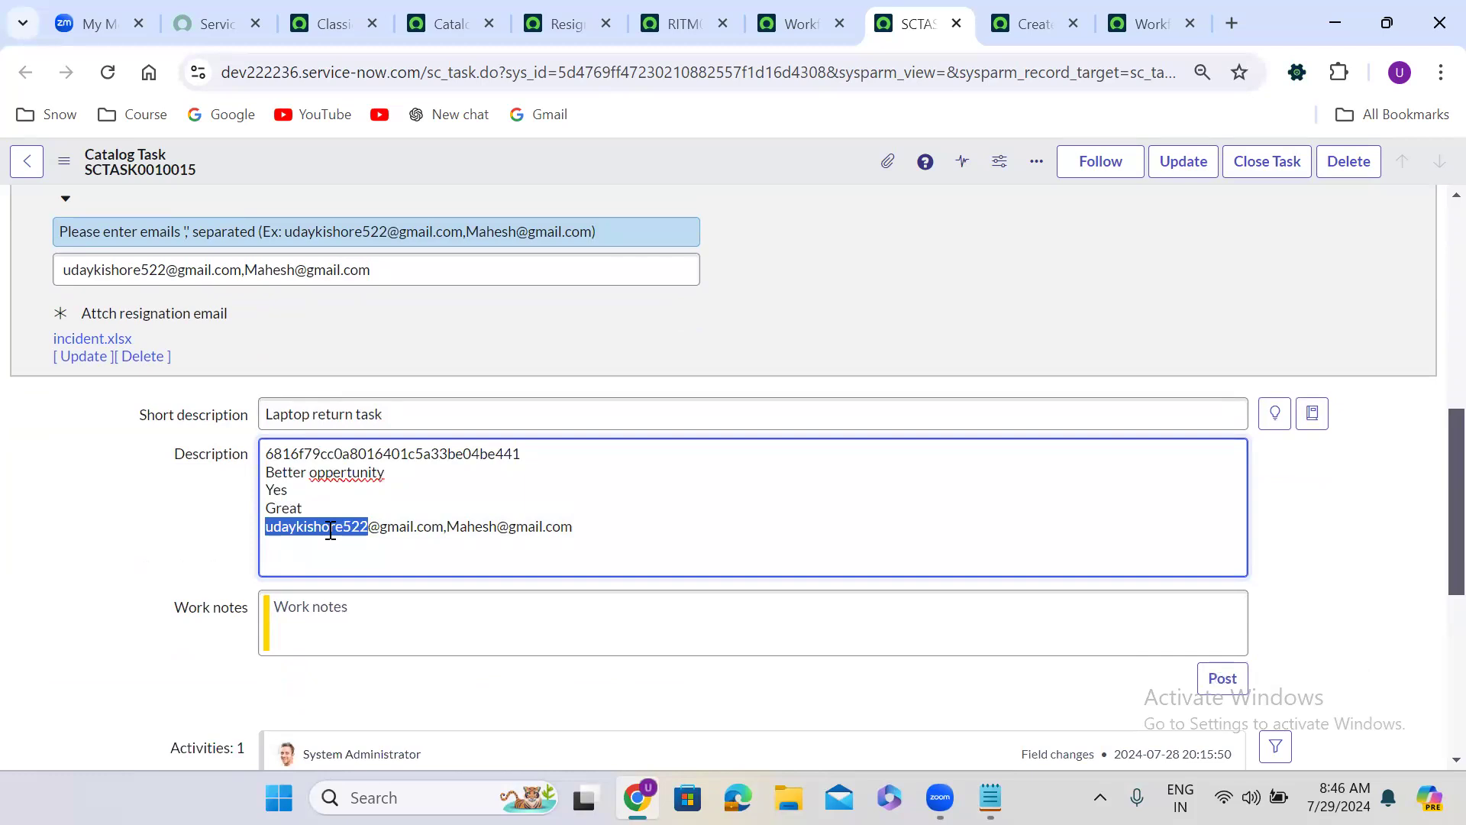
click(183, 531)
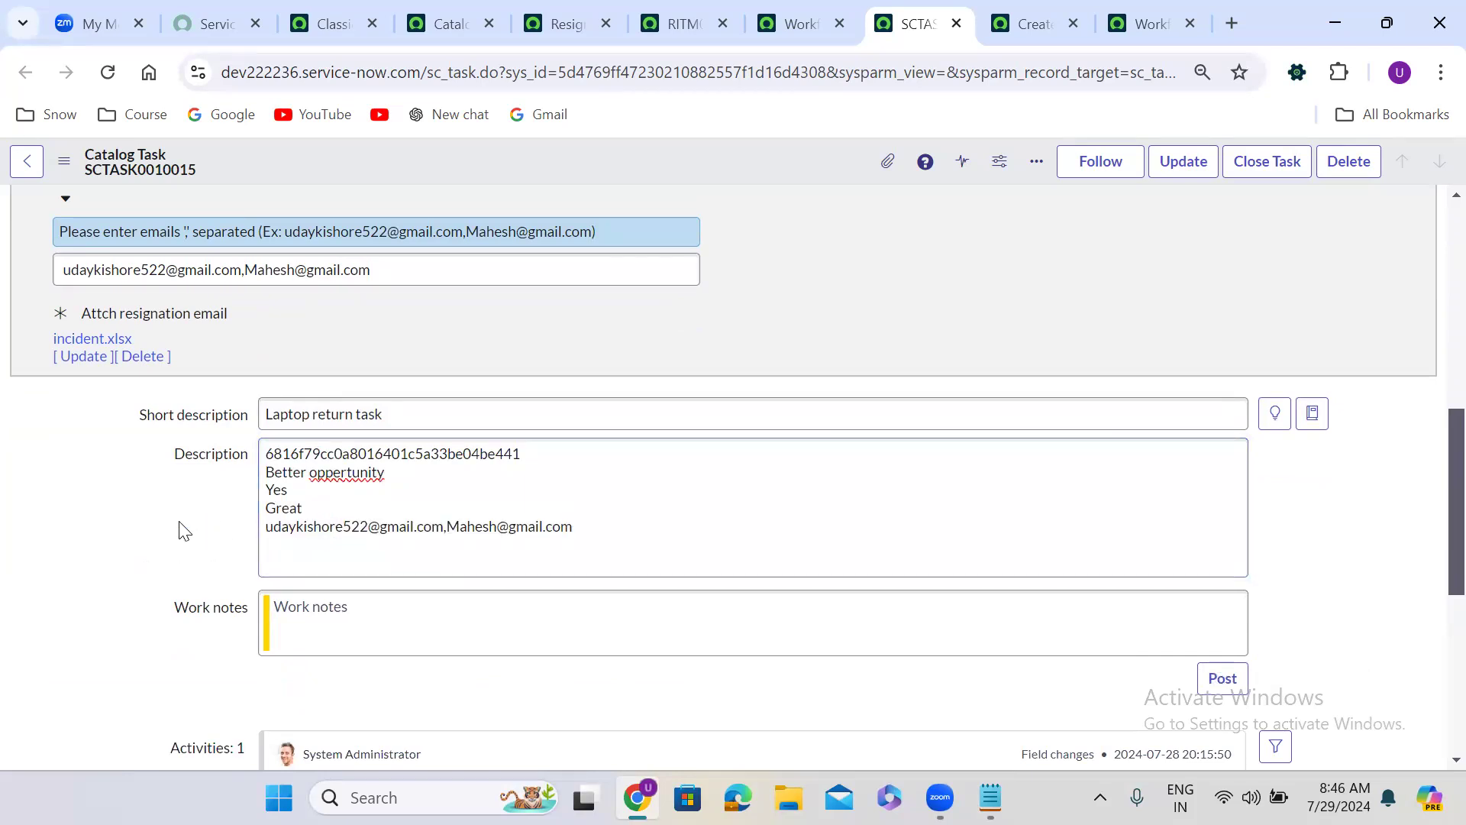
key(Down)
key(Down)
key(Down)
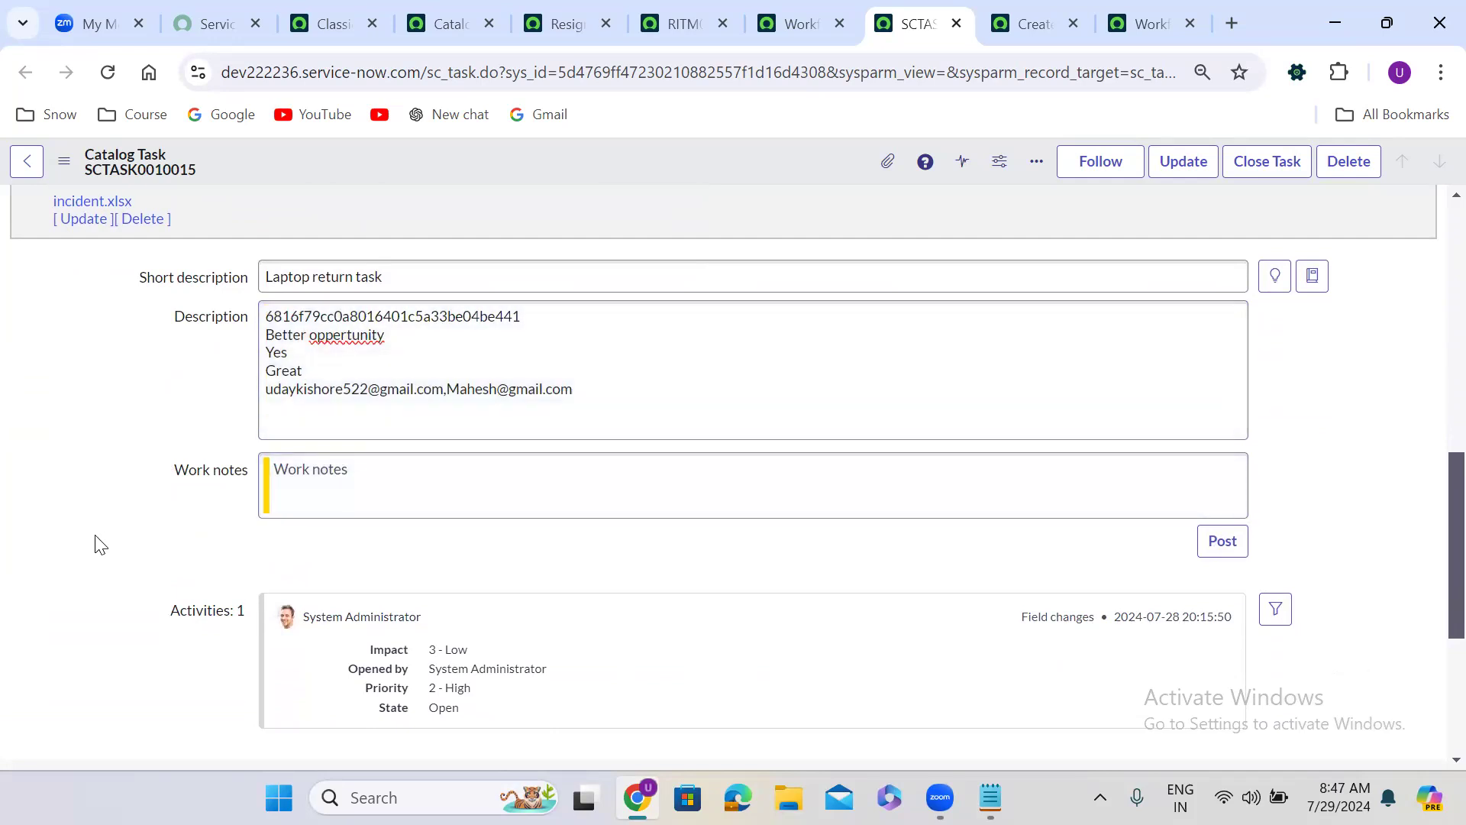
scroll(99, 544, down, 5)
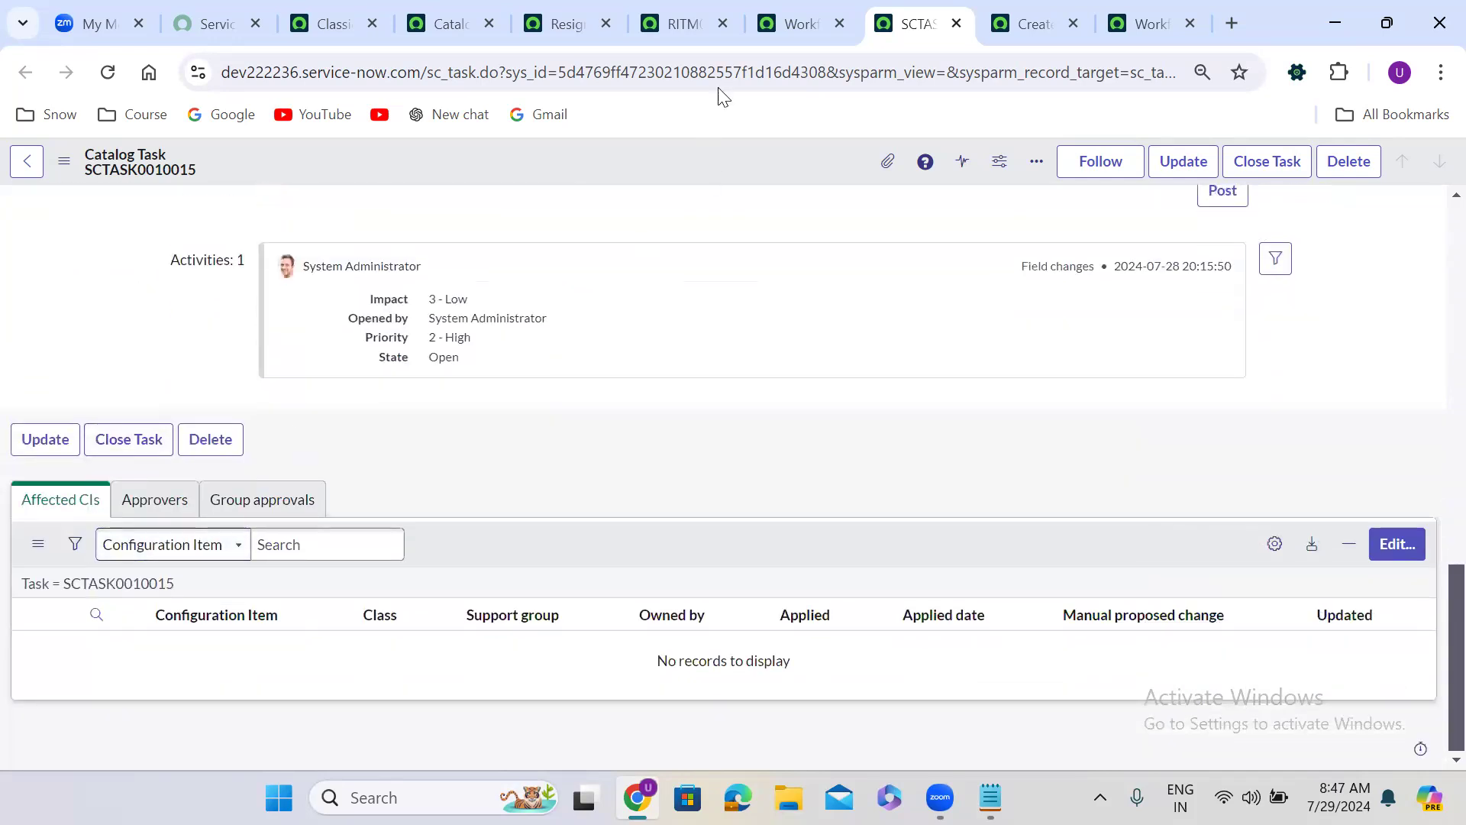
Check the Catalog Task activity in the workflow diagram and save the laptop return task with State set to Closed Complete.
click(781, 24)
mouse_move(926, 420)
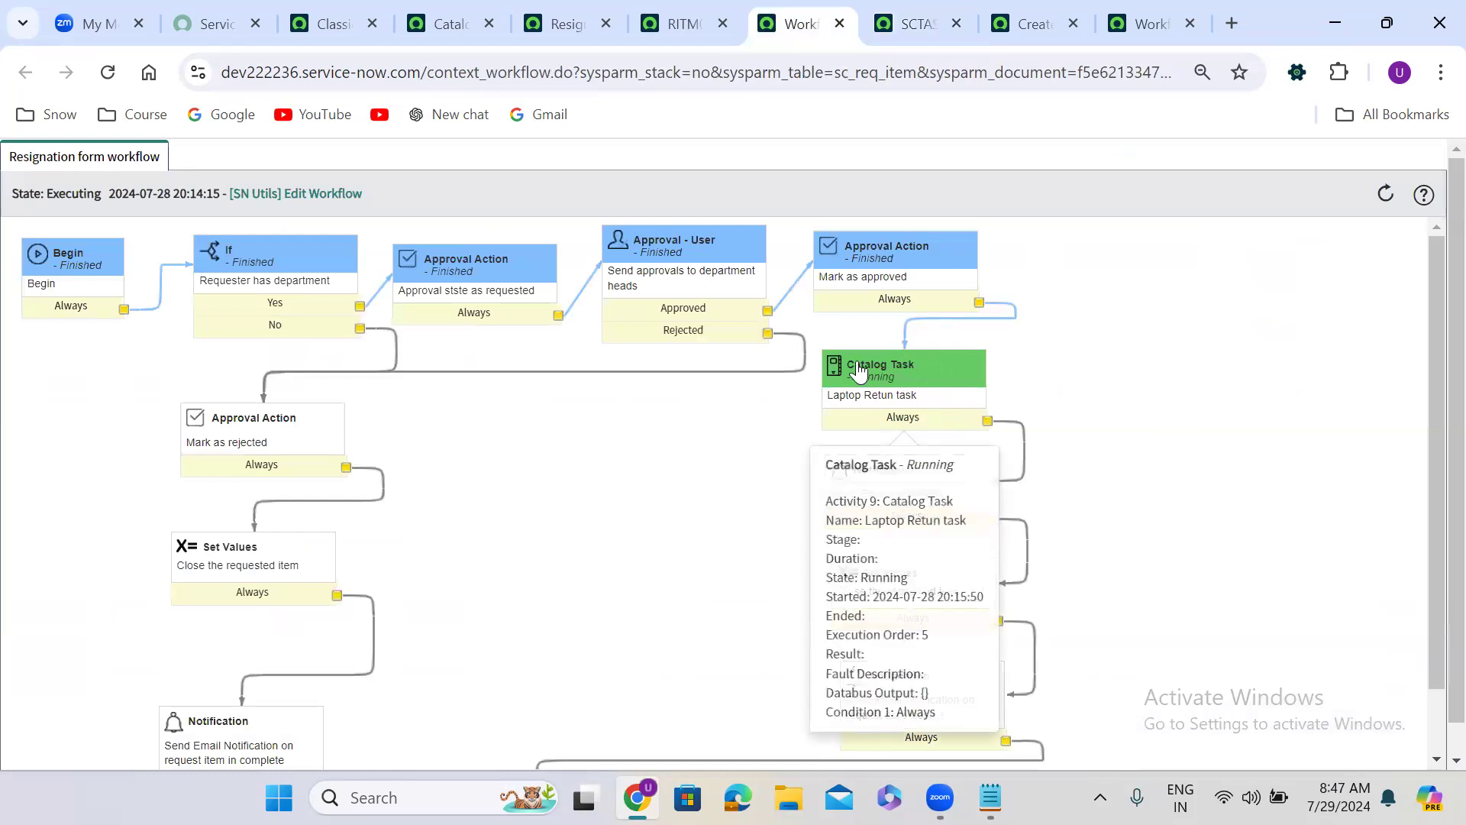
click(884, 7)
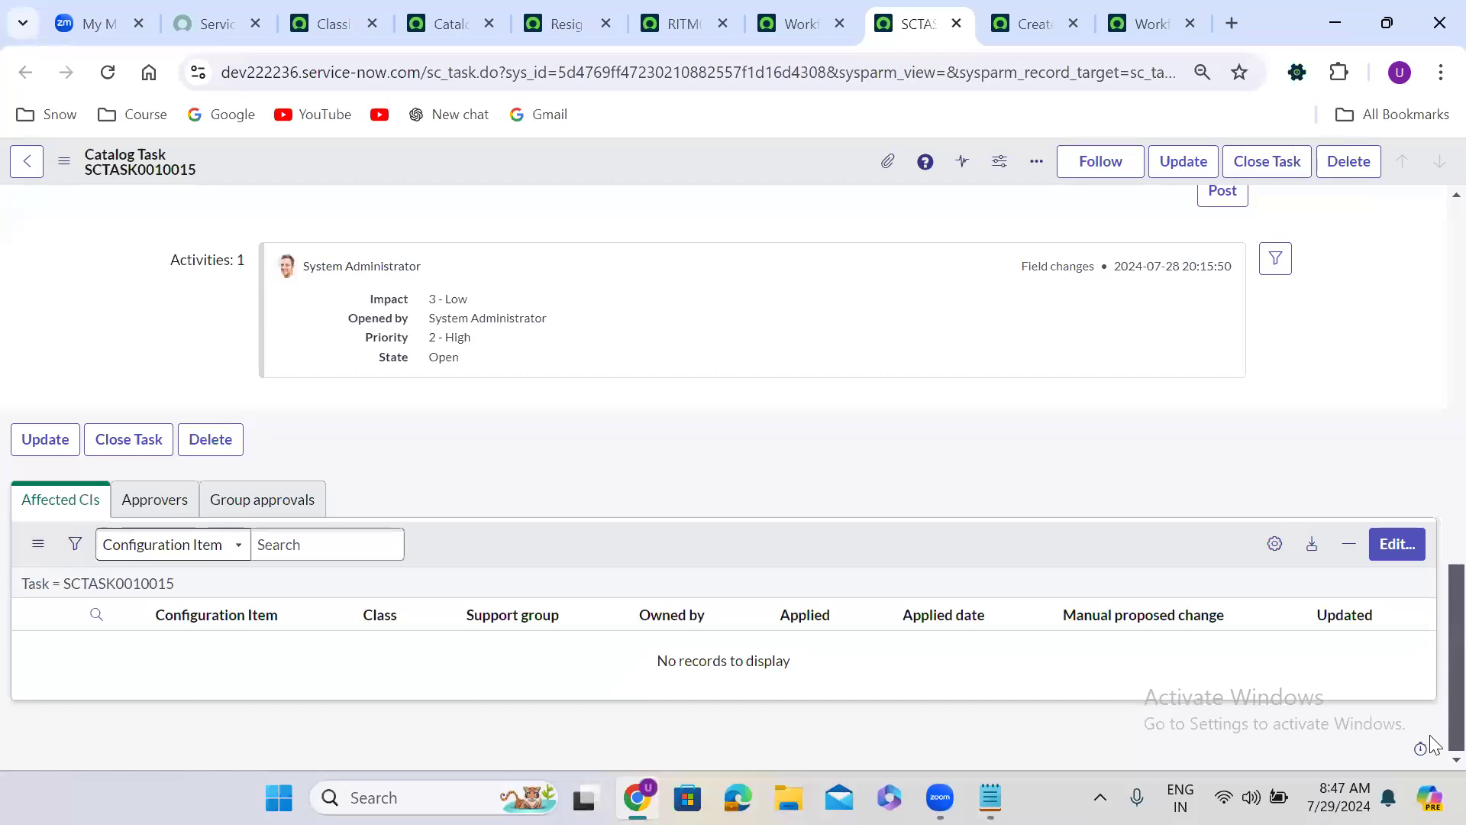
scroll(1433, 711, up, 15)
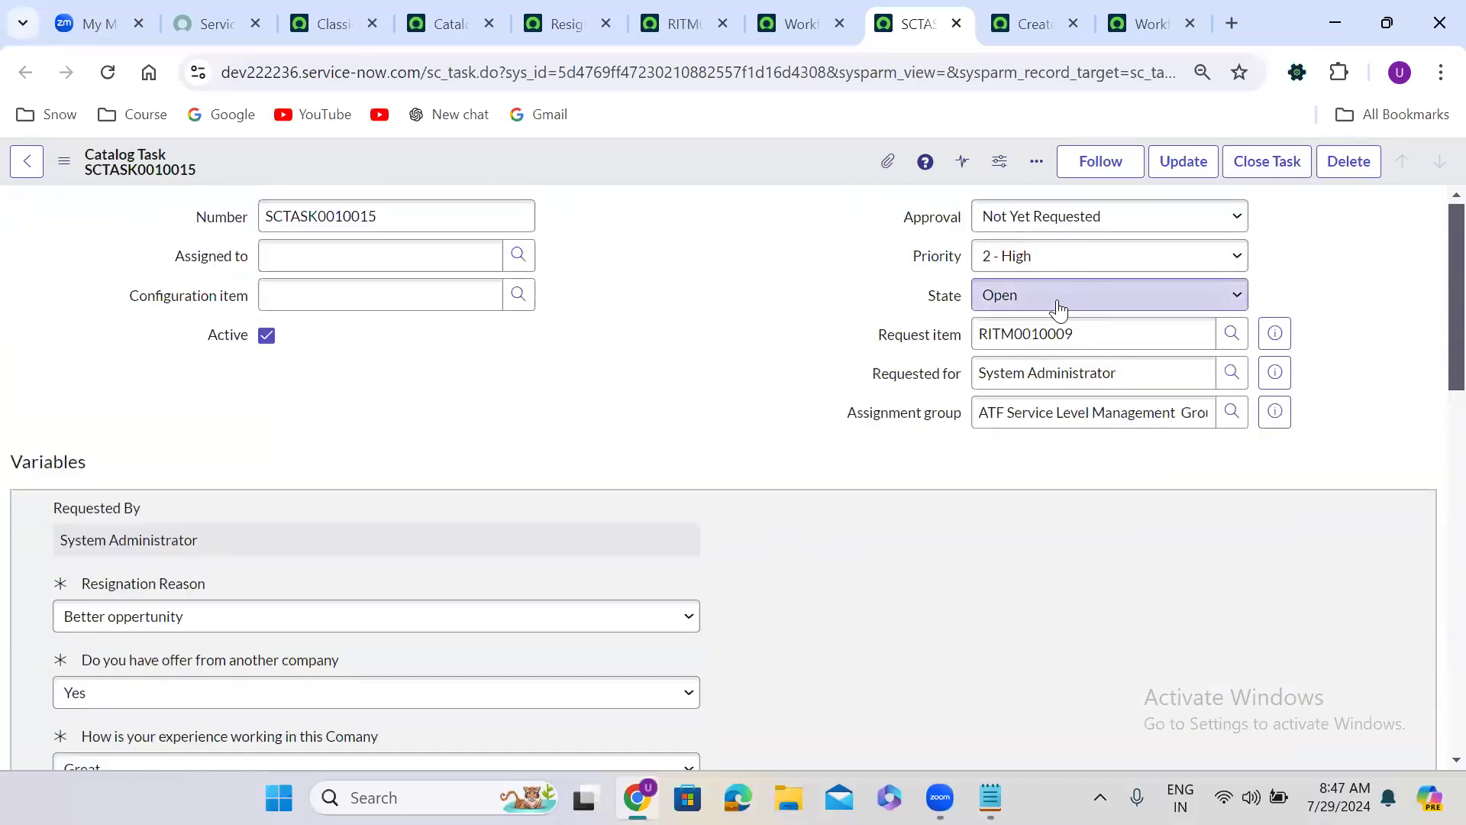
click(1059, 306)
click(1040, 376)
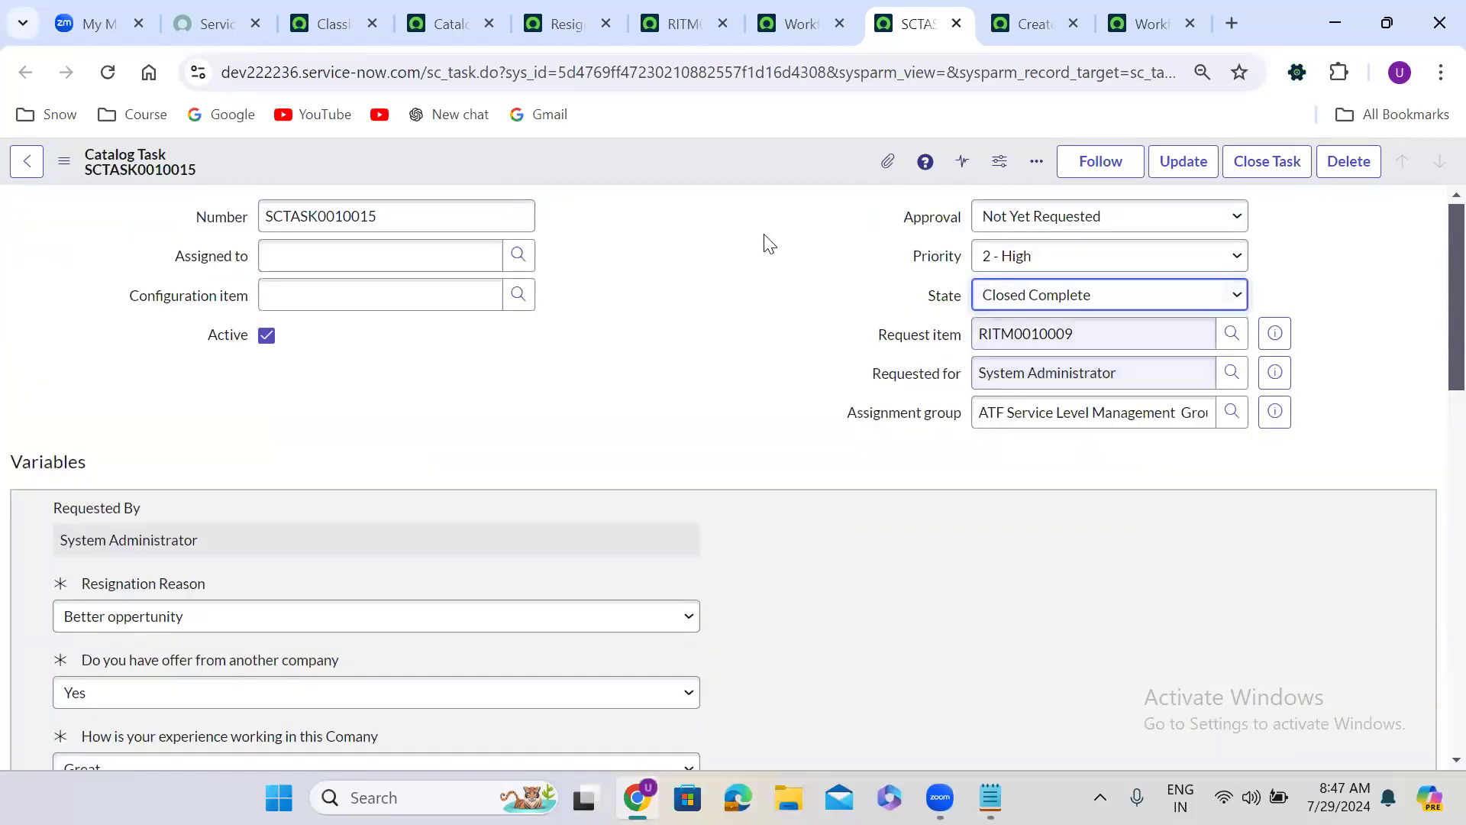
right_click(614, 151)
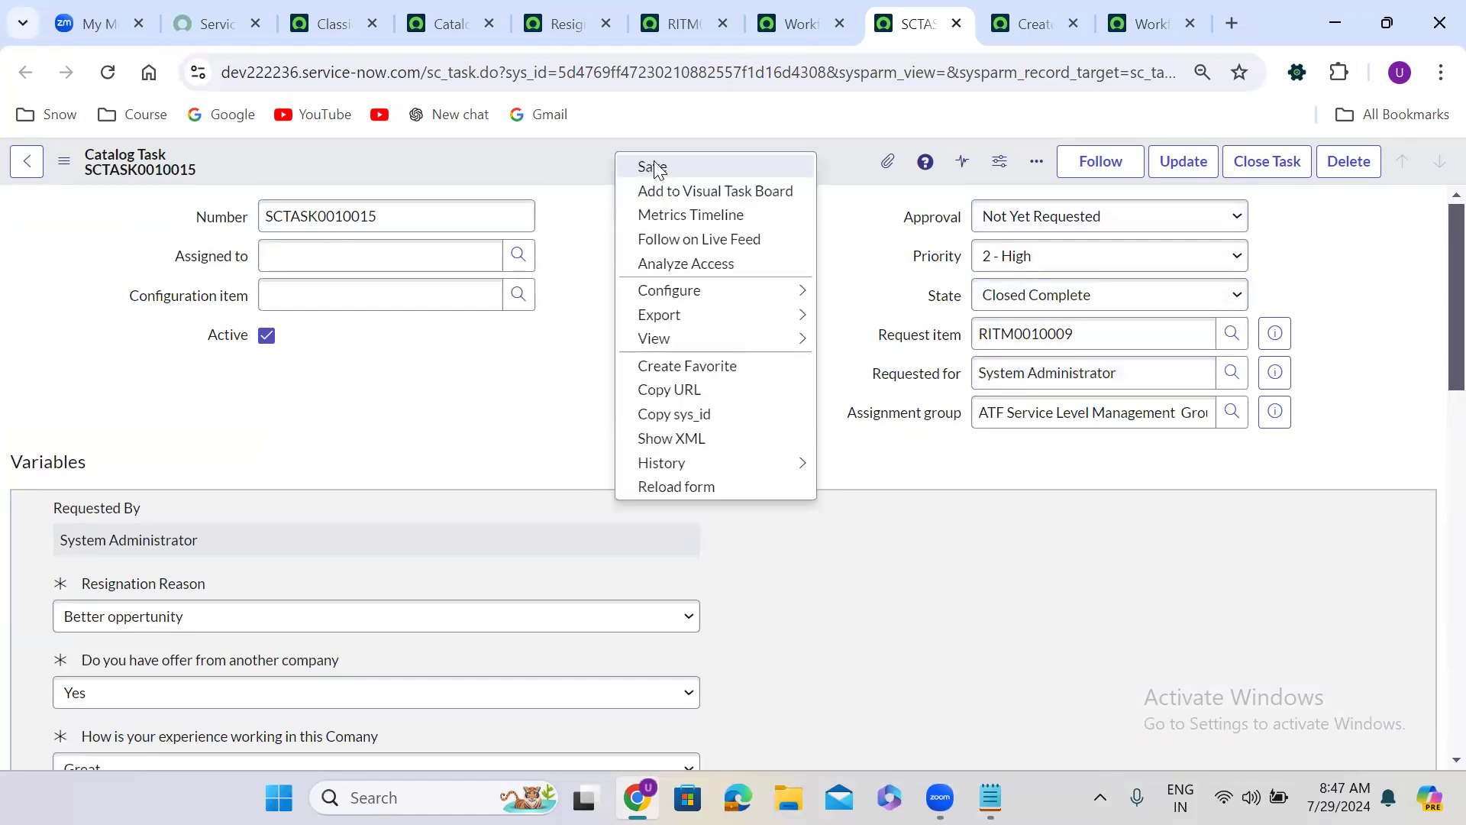
click(654, 166)
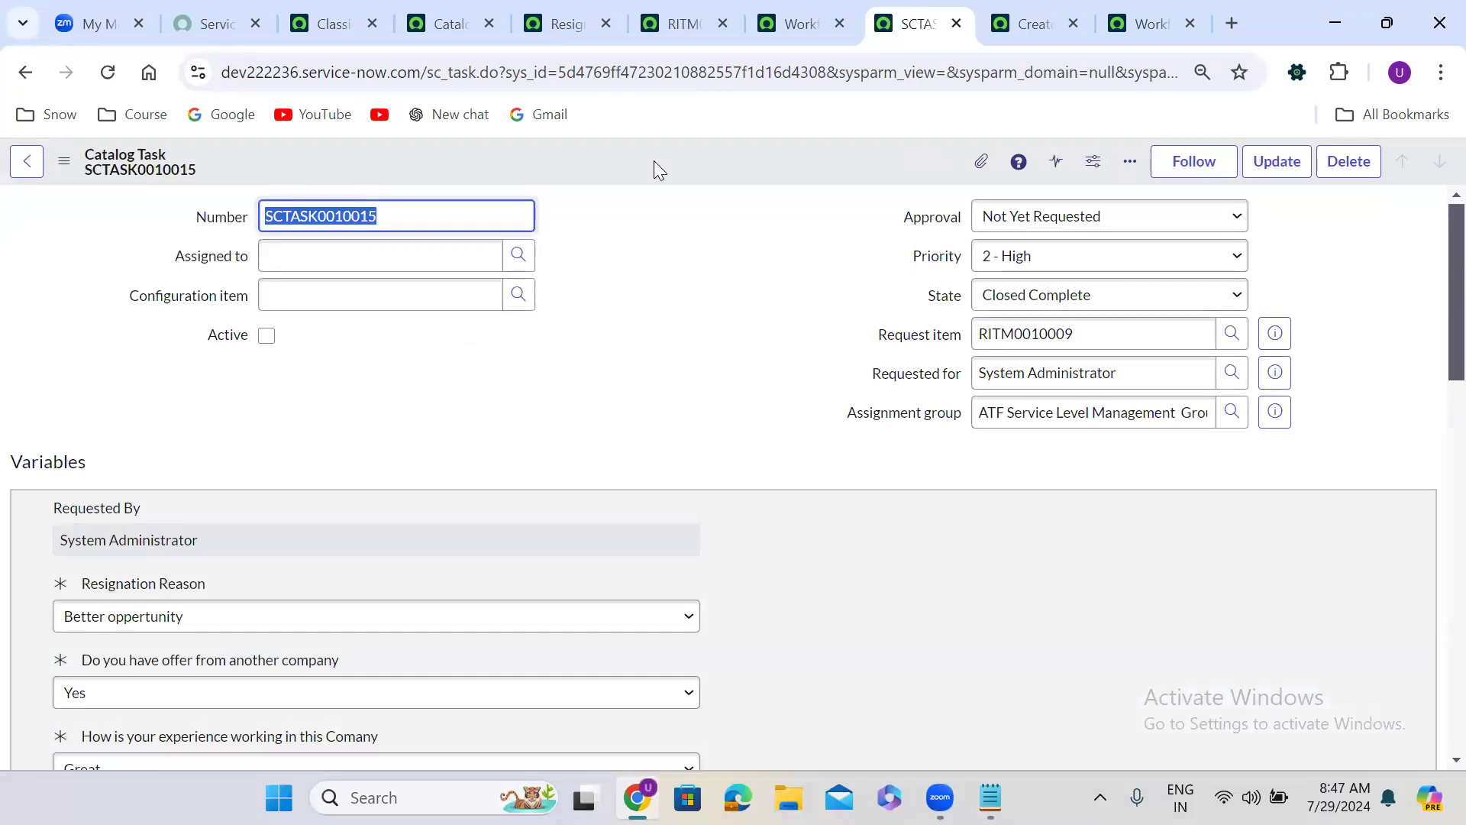
Check the requested item's Approval and State values and reload the workflow diagram to review the approved path down to End.
click(685, 16)
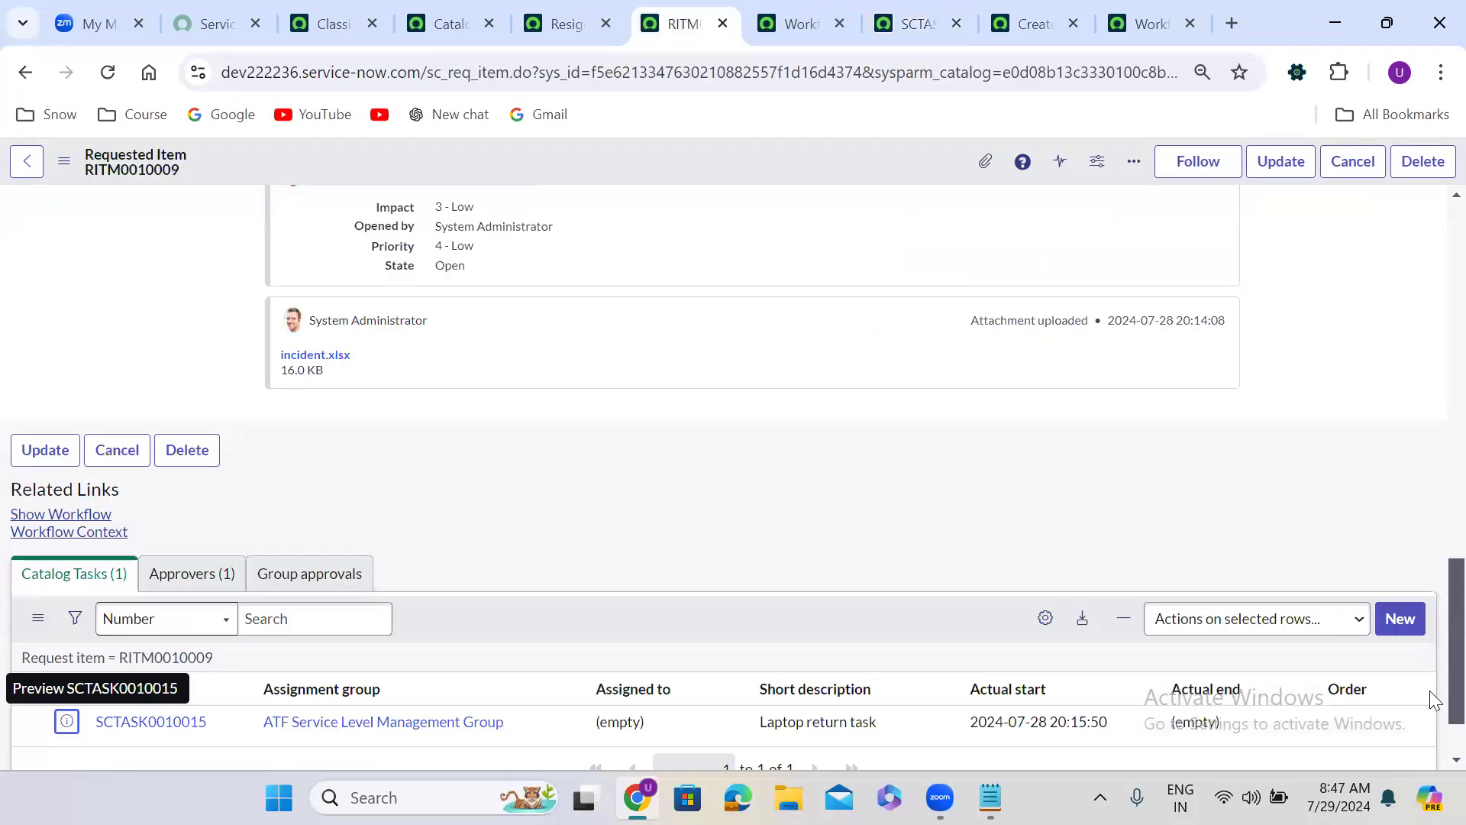
scroll(1430, 690, up, 15)
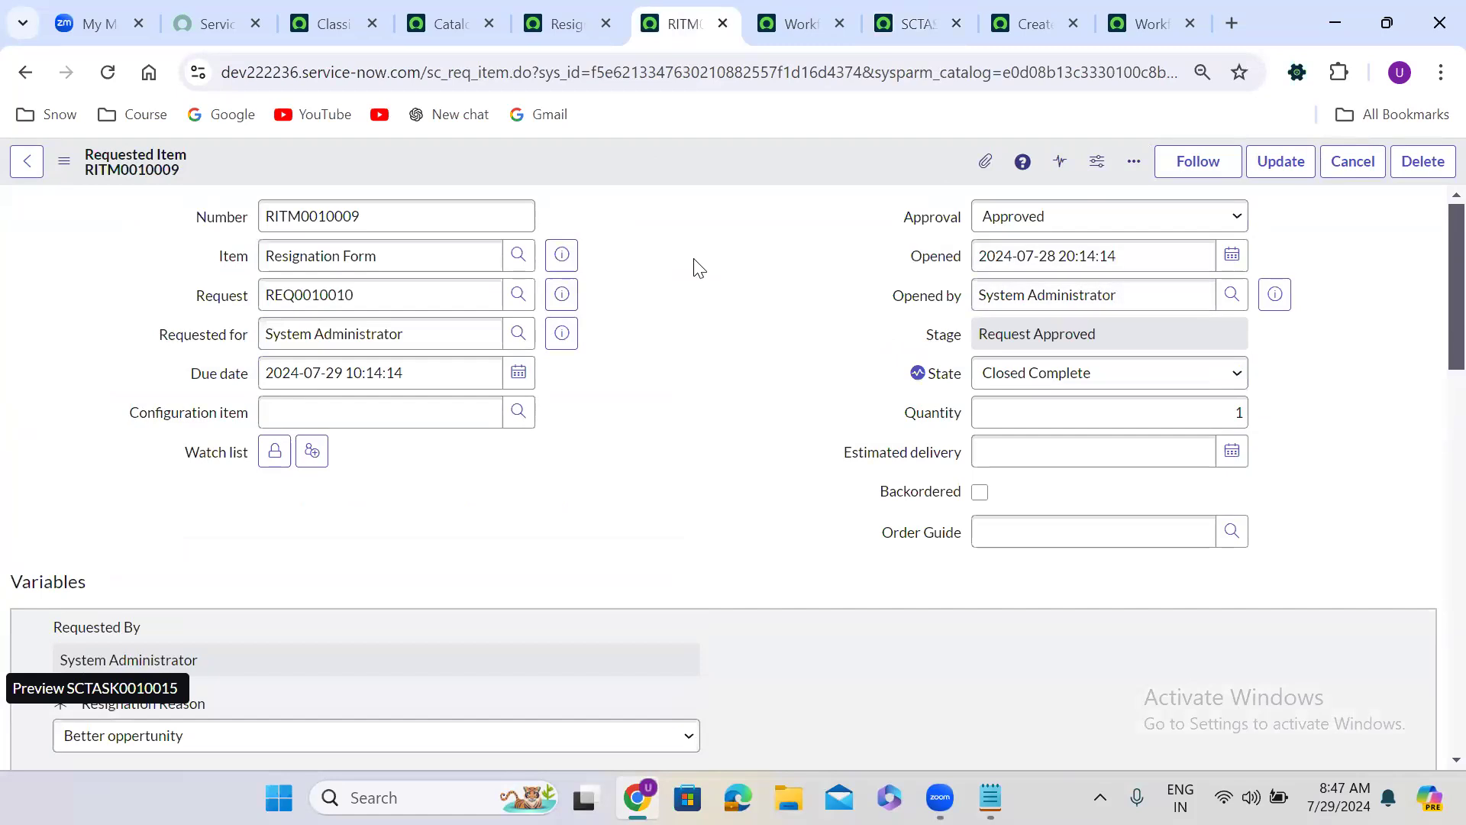
click(780, 17)
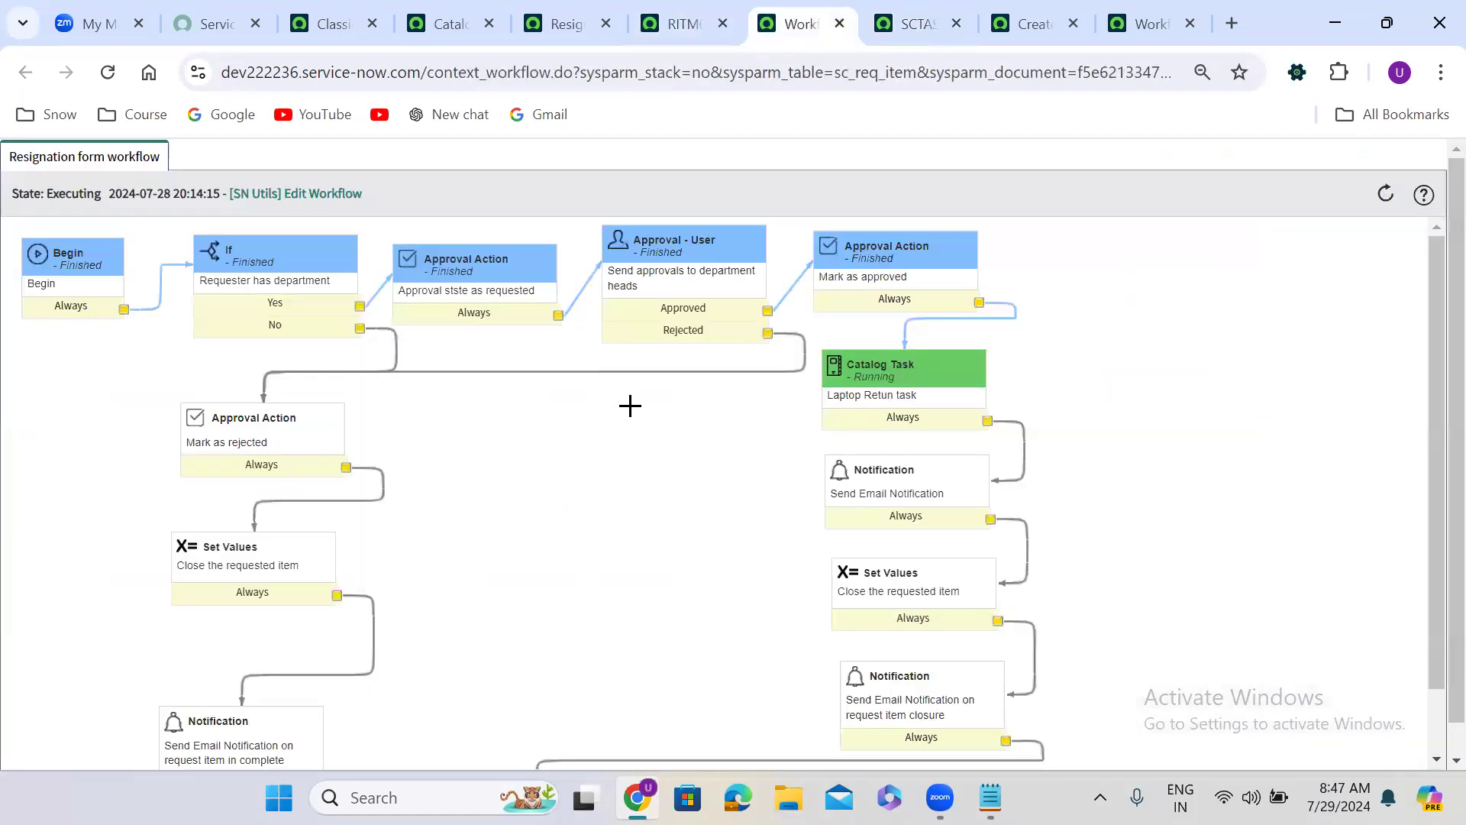
click(107, 72)
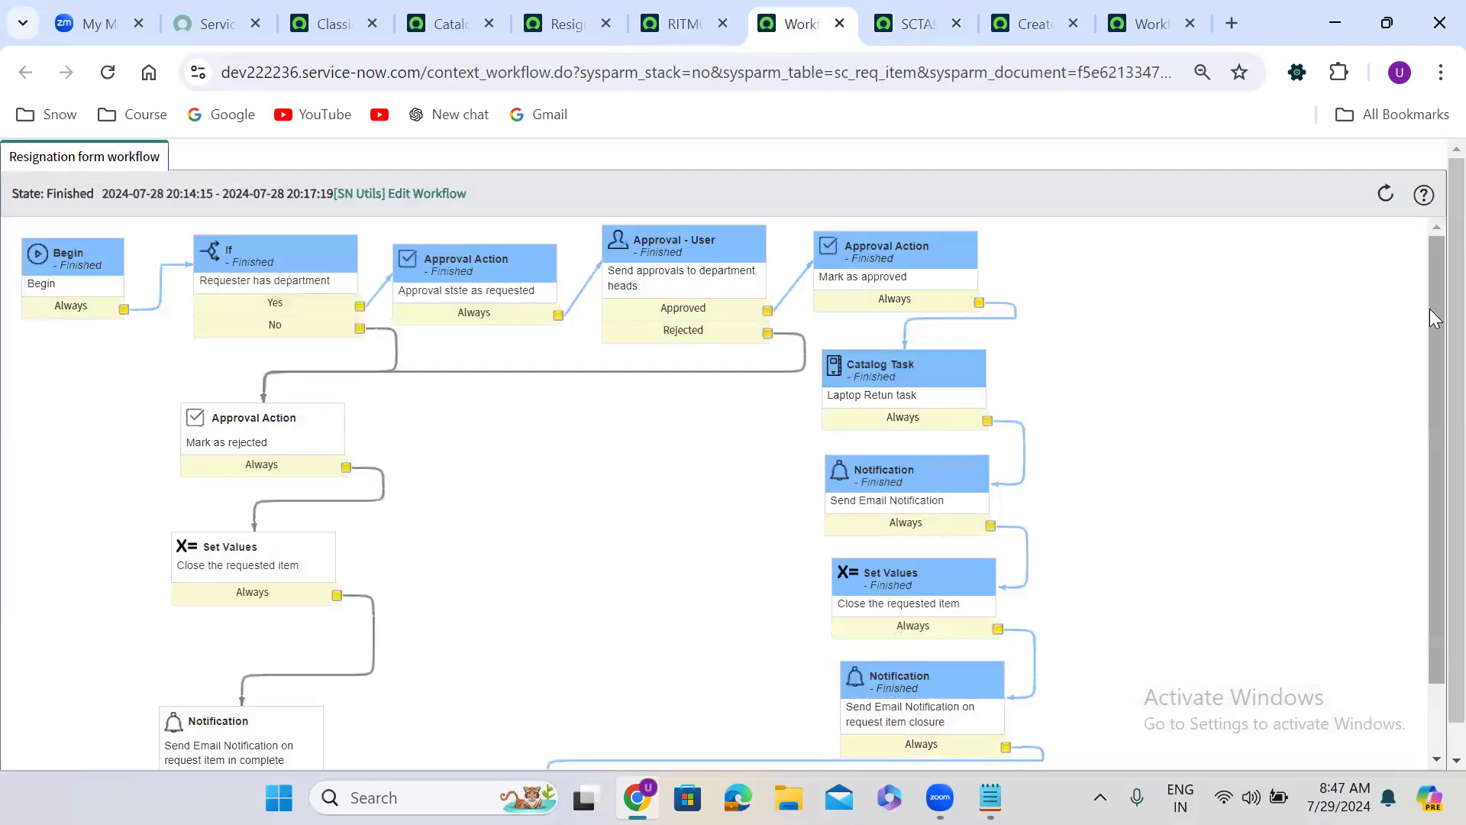
drag(1430, 309, 1428, 432)
click(681, 23)
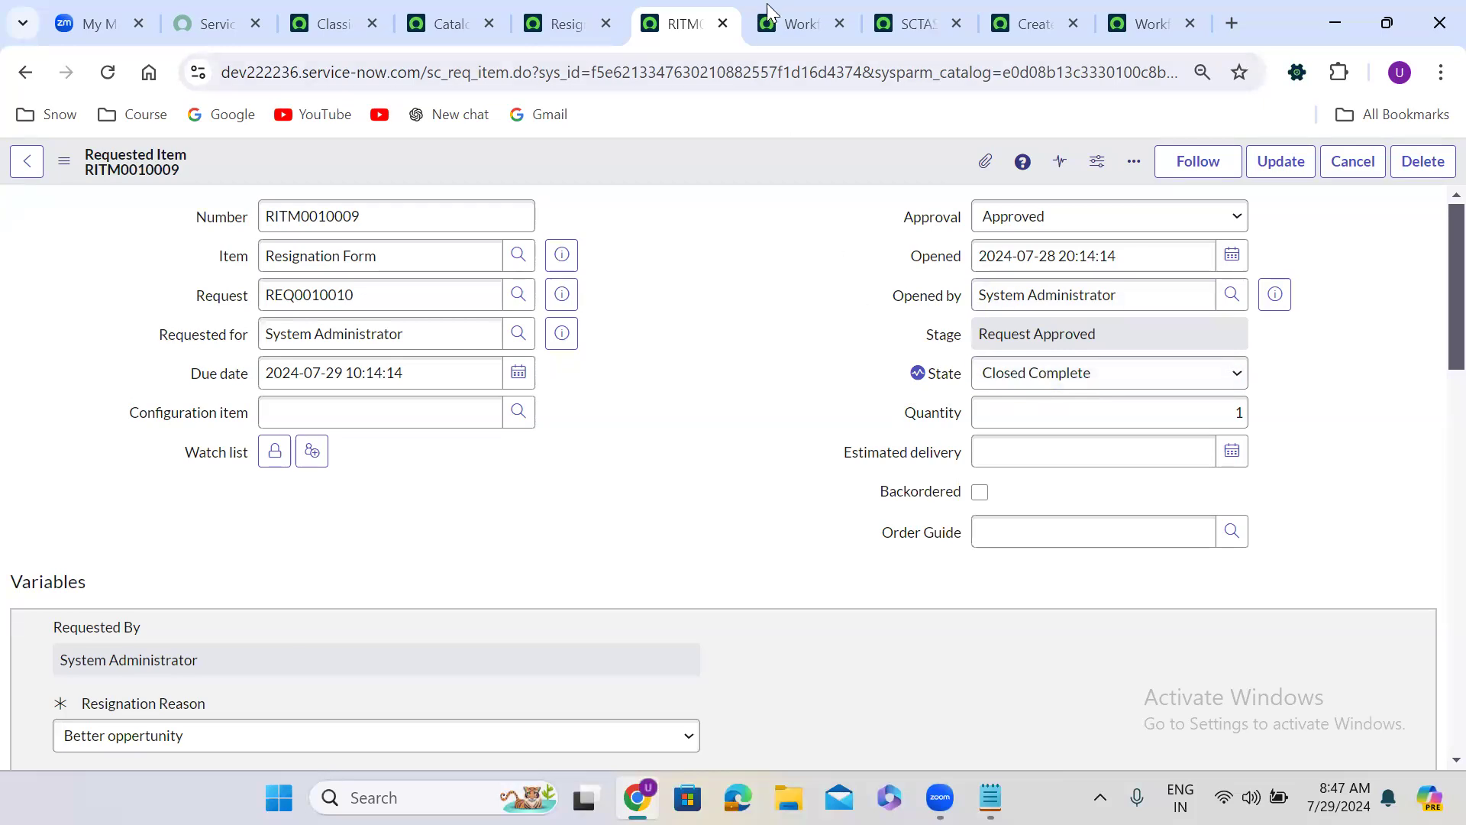
click(802, 22)
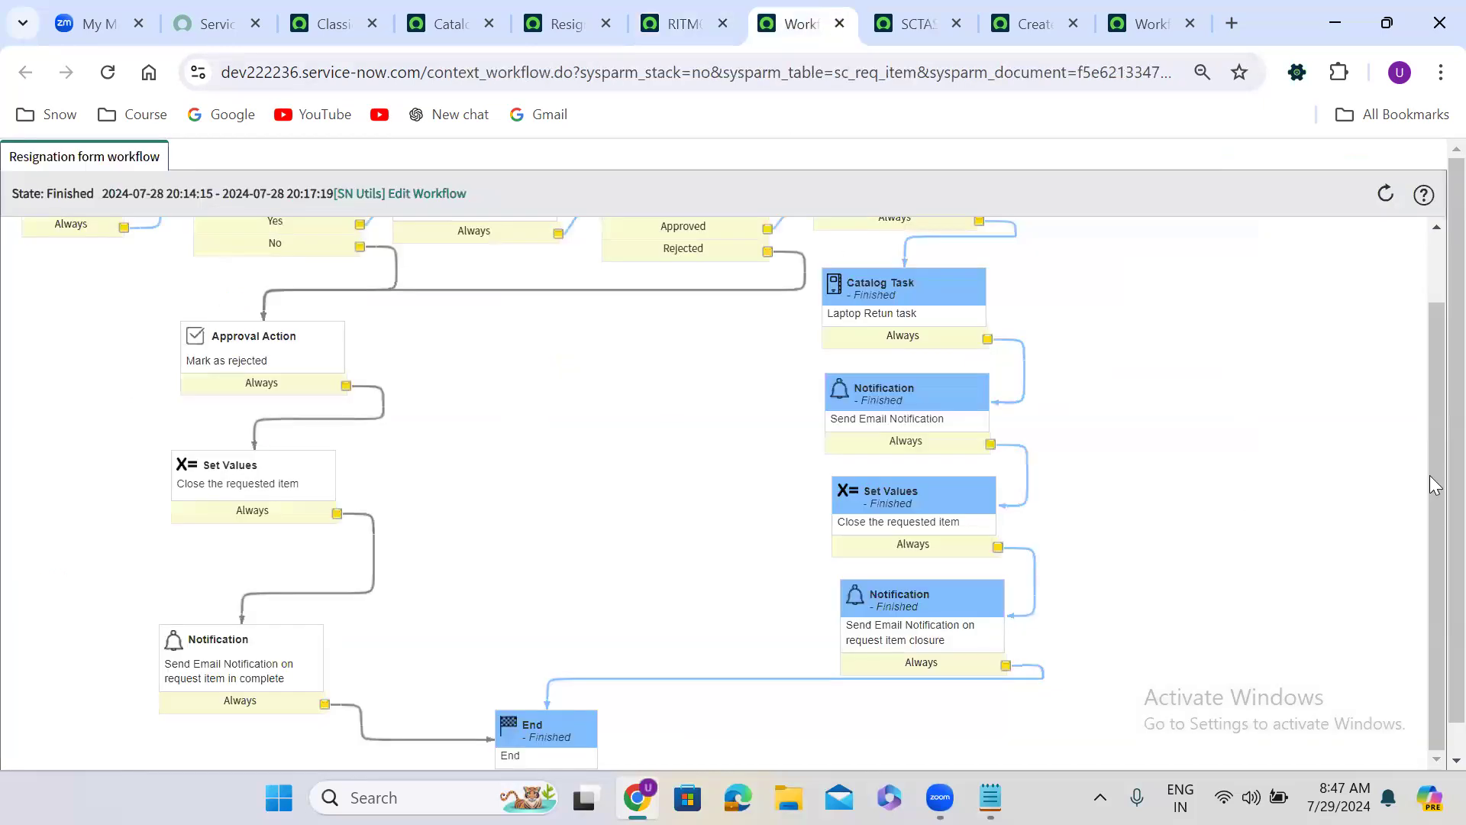
scroll(1430, 476, down, 1)
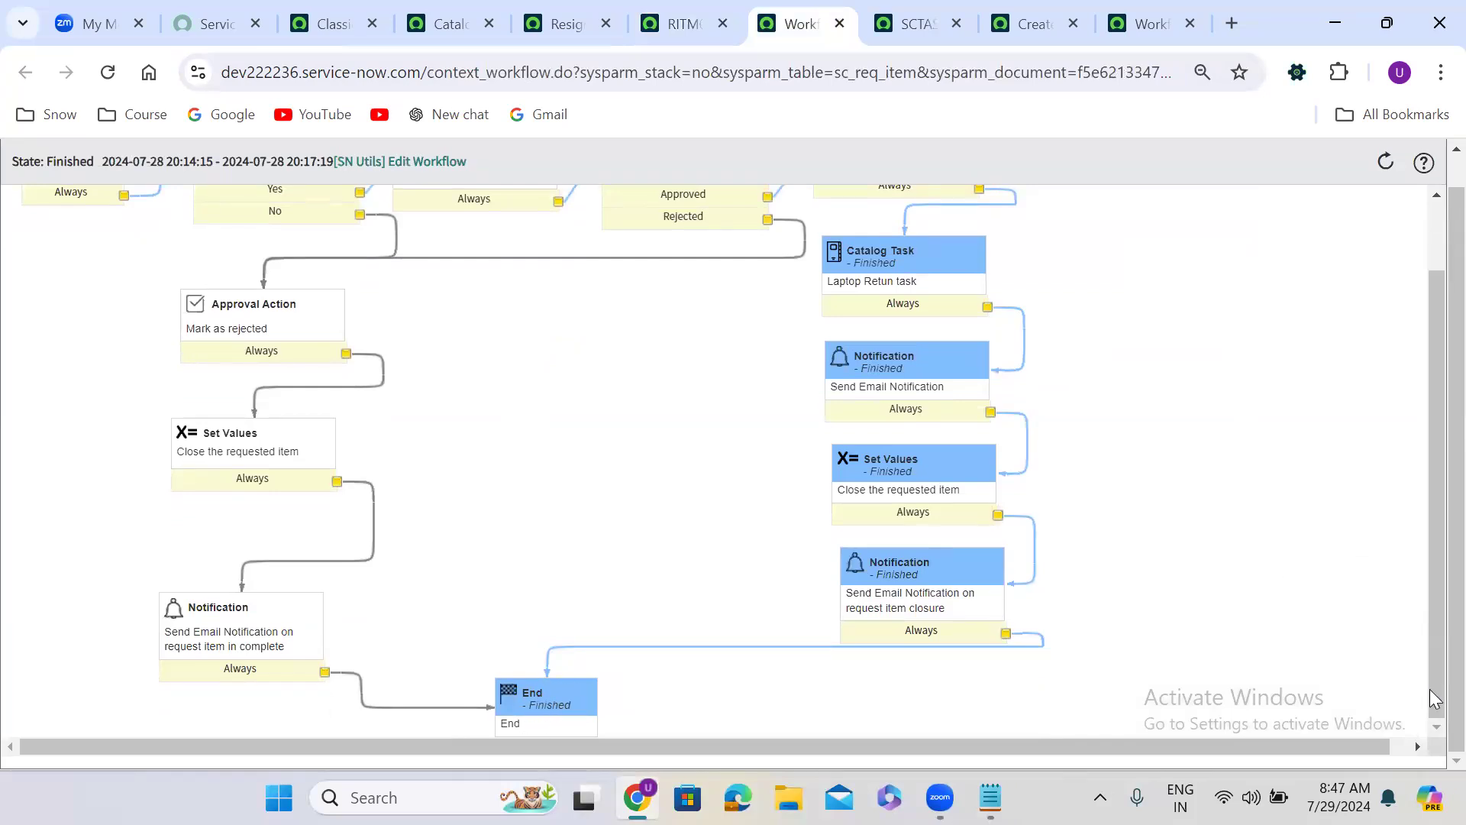
scroll(1431, 580, up, 1)
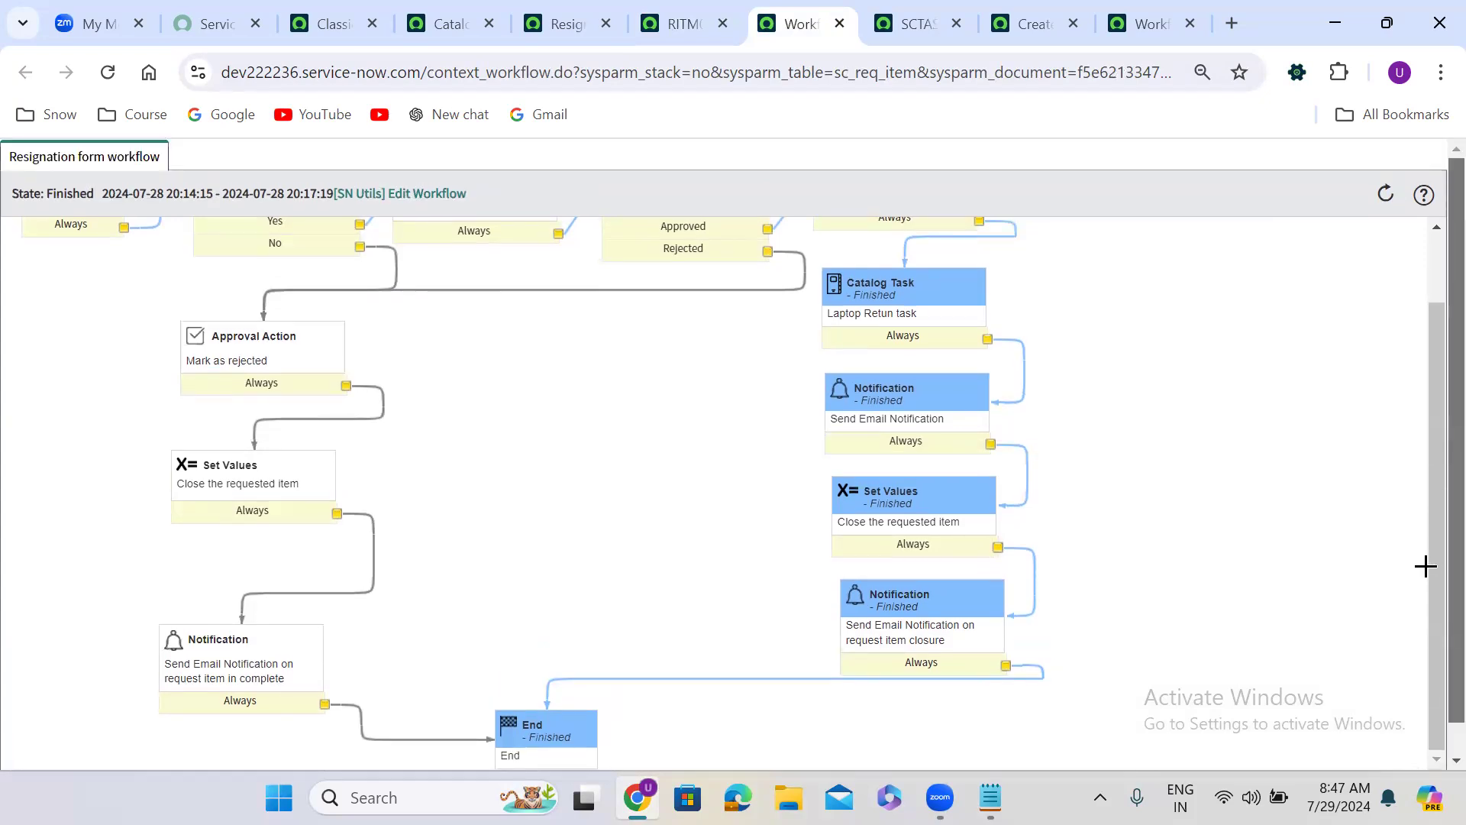
scroll(1433, 573, up, 1)
Inspect the execution details of the If, Approval - User, Mark as approved, Catalog Task and Send Email Notification activities.
mouse_move(675, 288)
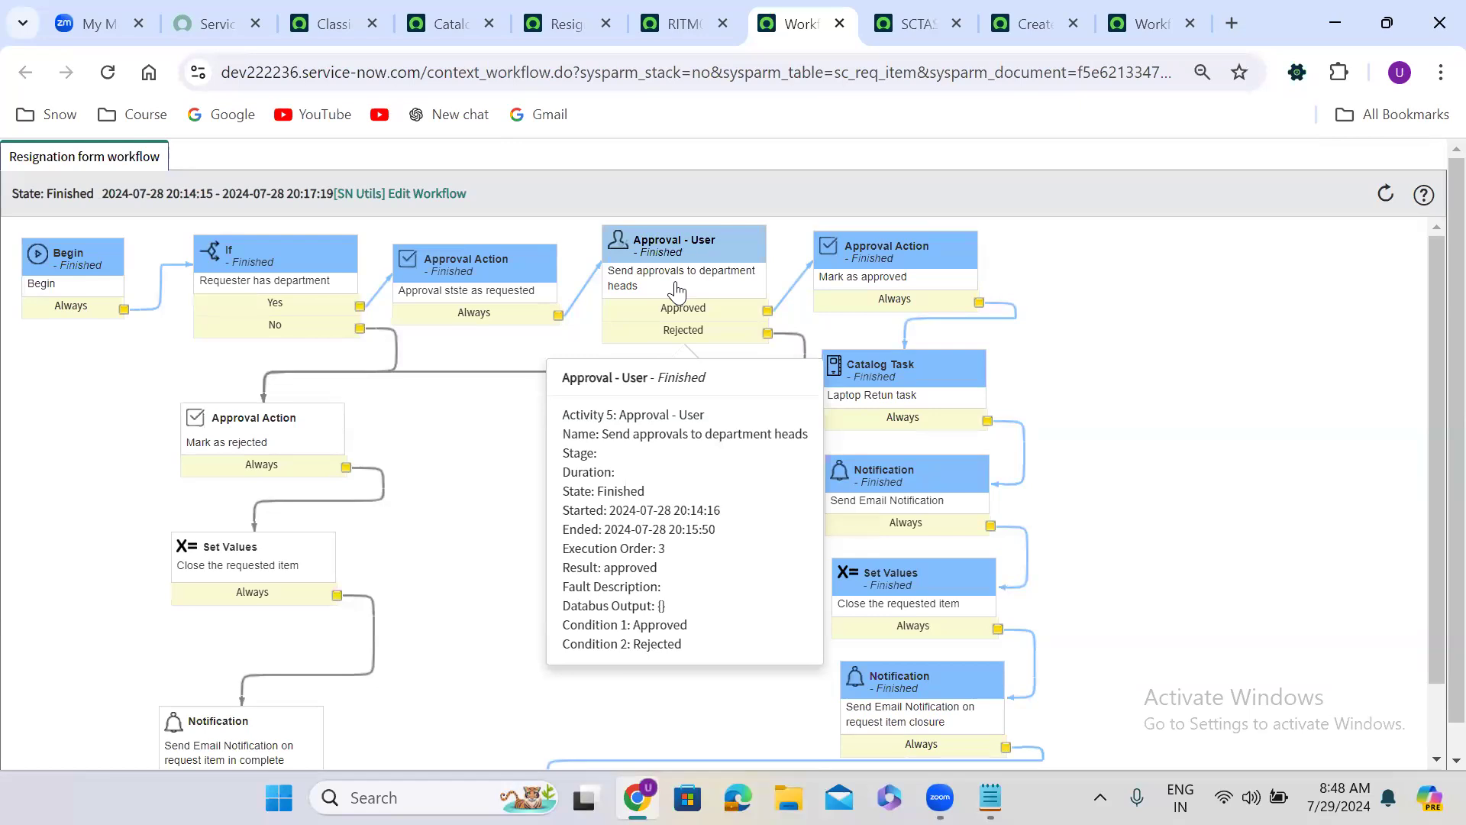
mouse_move(306, 290)
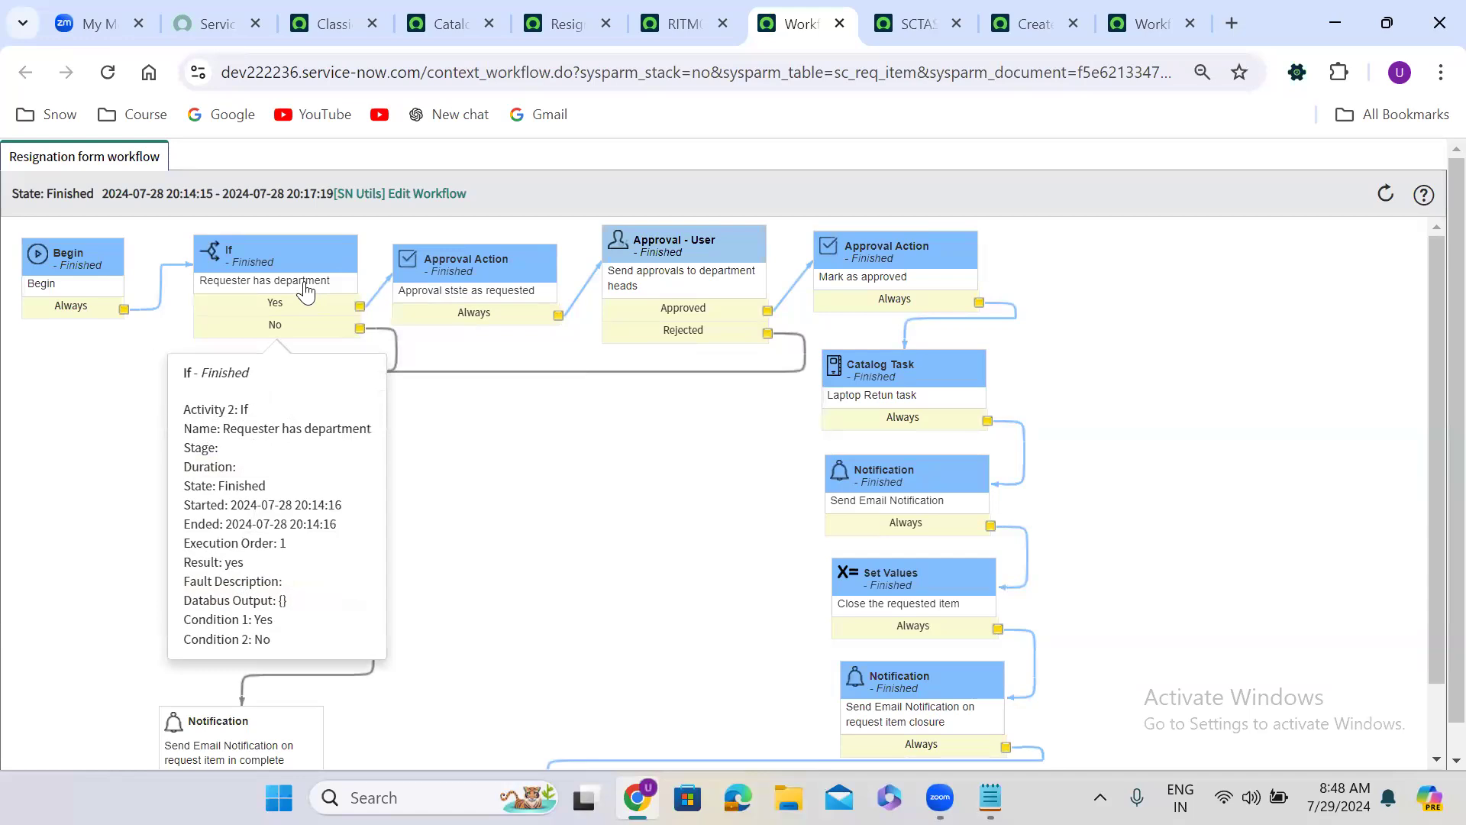
mouse_move(510, 296)
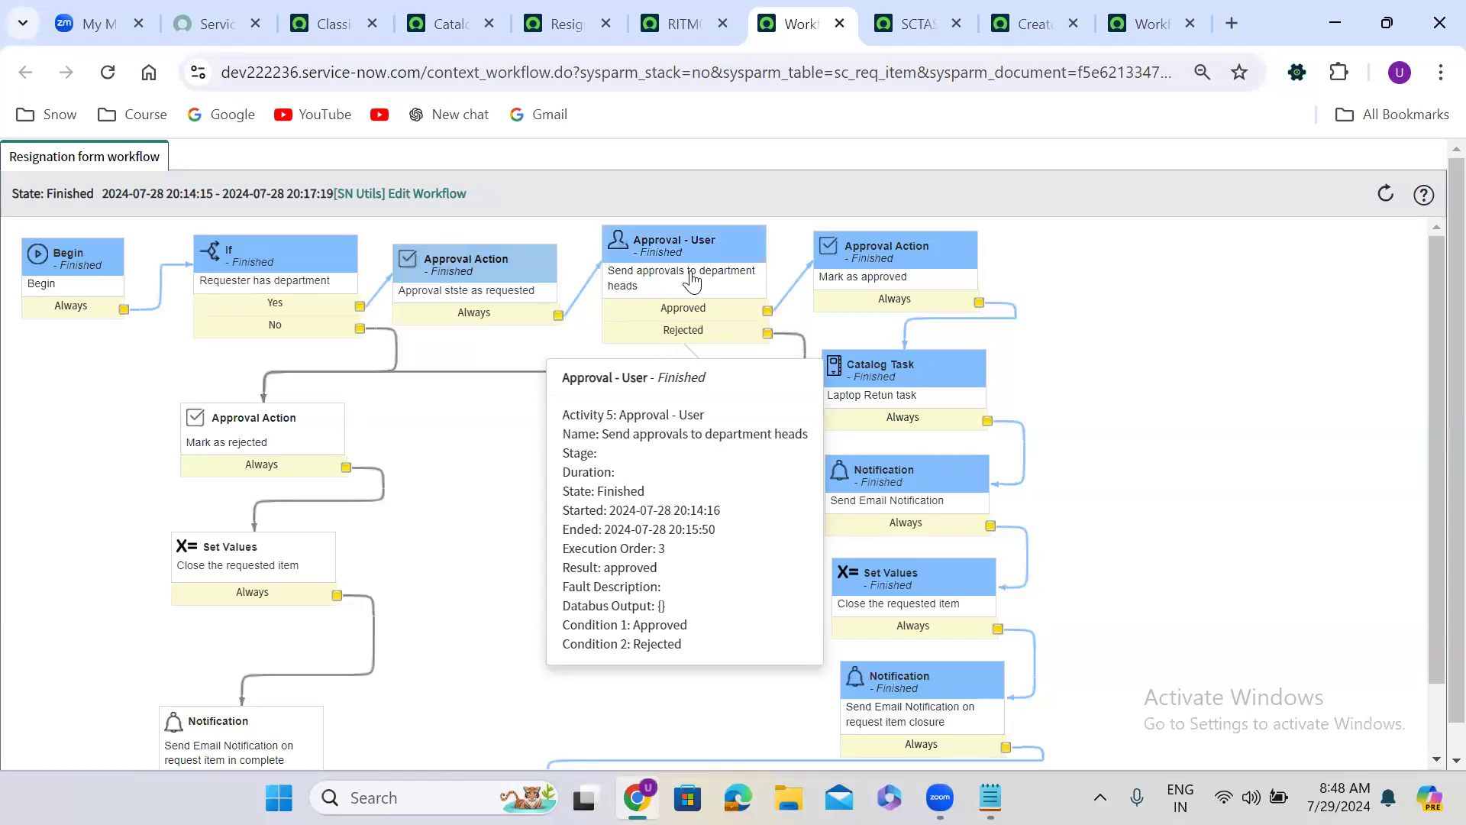
mouse_move(897, 262)
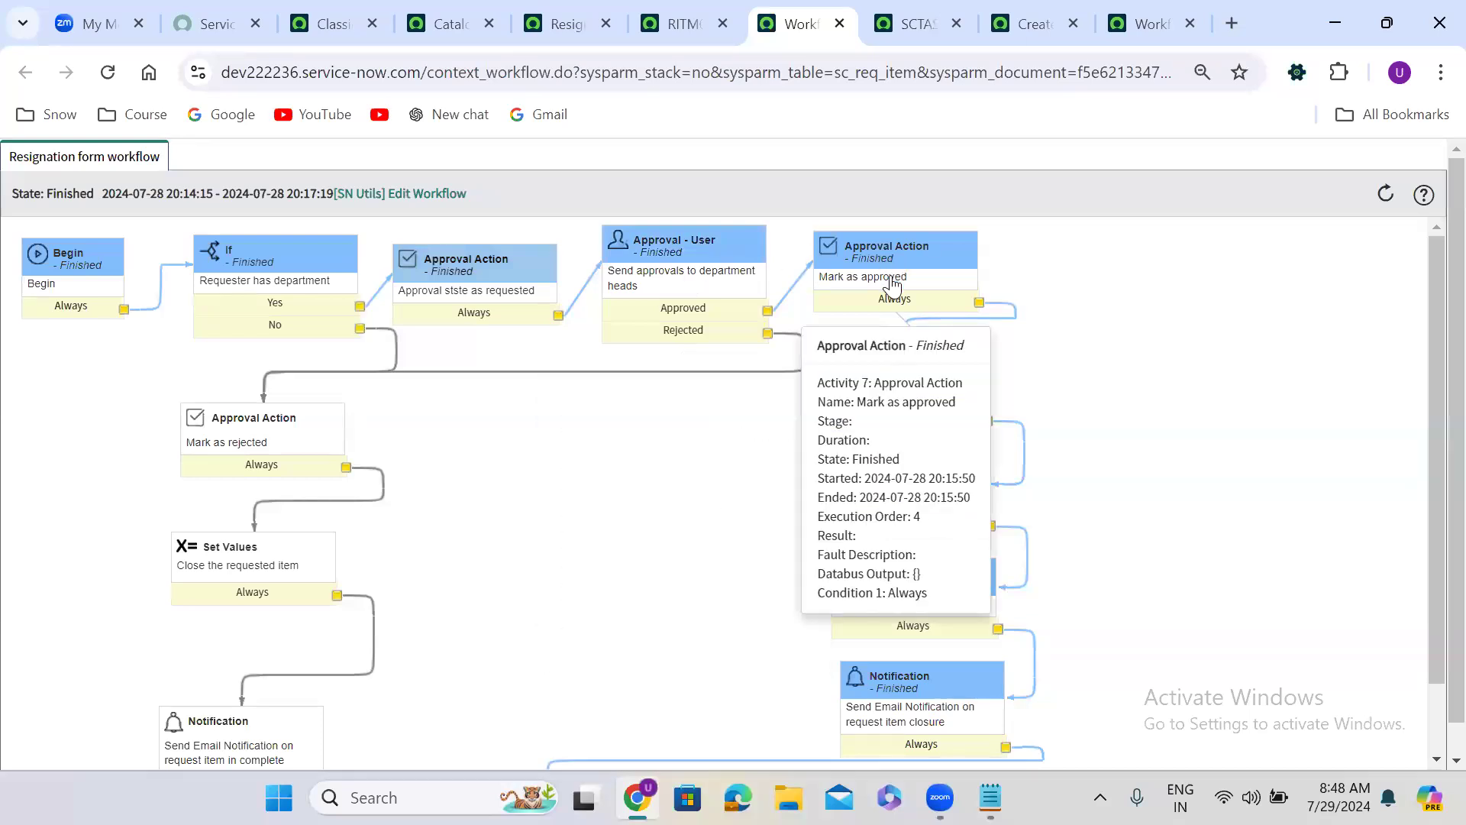
mouse_move(893, 388)
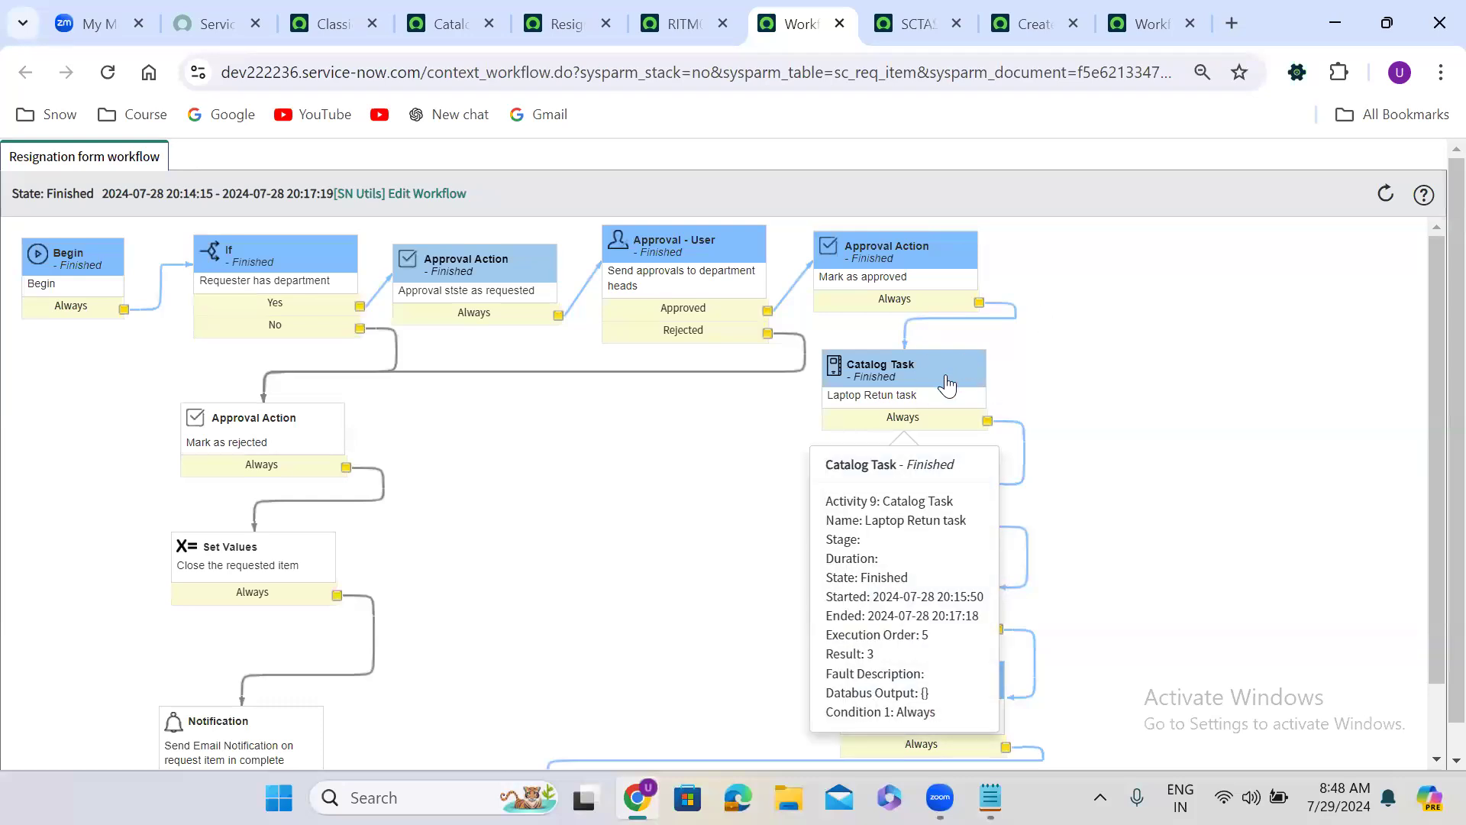
mouse_move(917, 495)
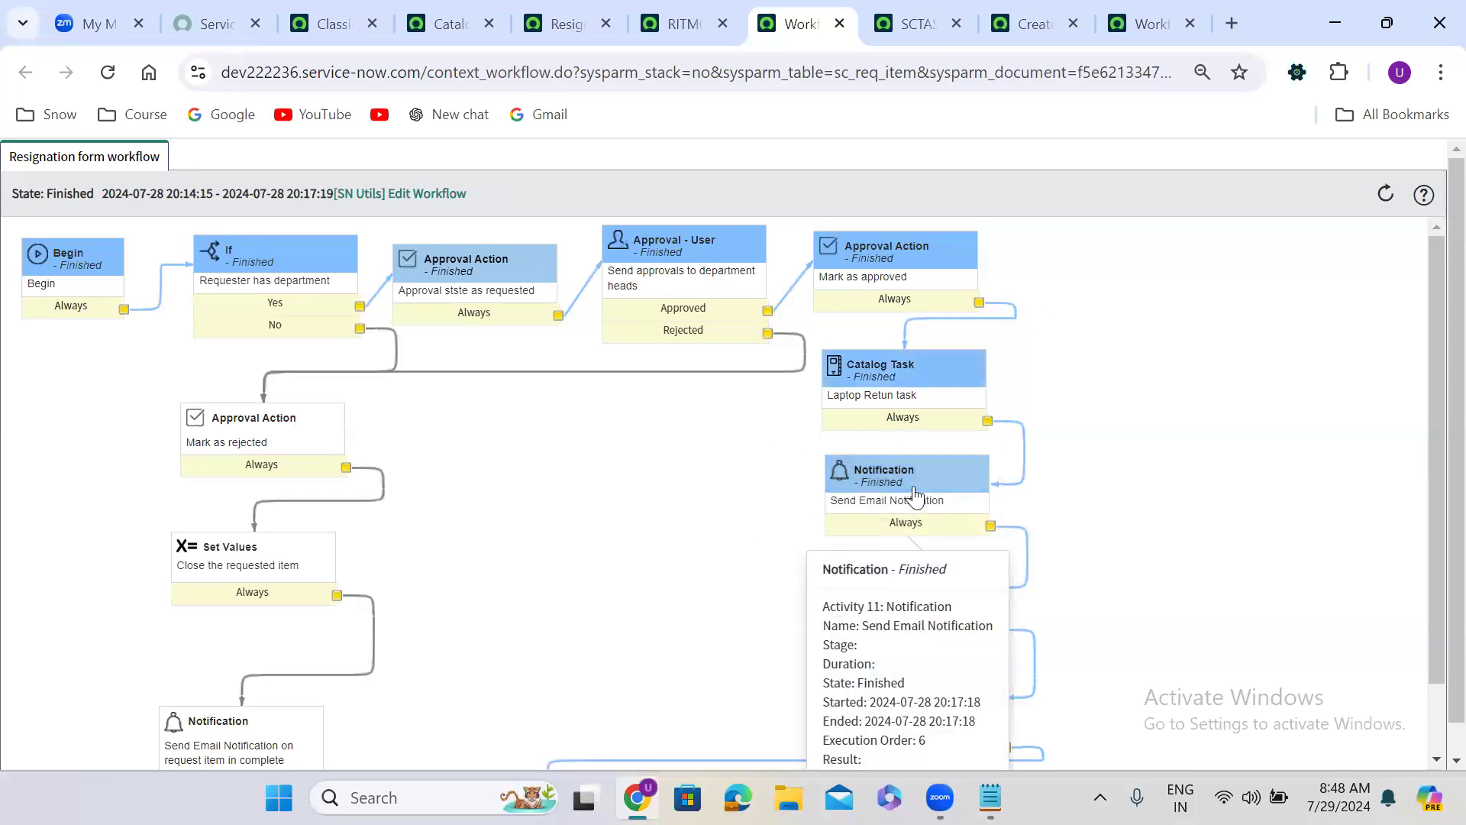
Open the System Logs Emails list in a new browser tab and highlight the subjects of the exit formalities and request item closure emails.
click(324, 24)
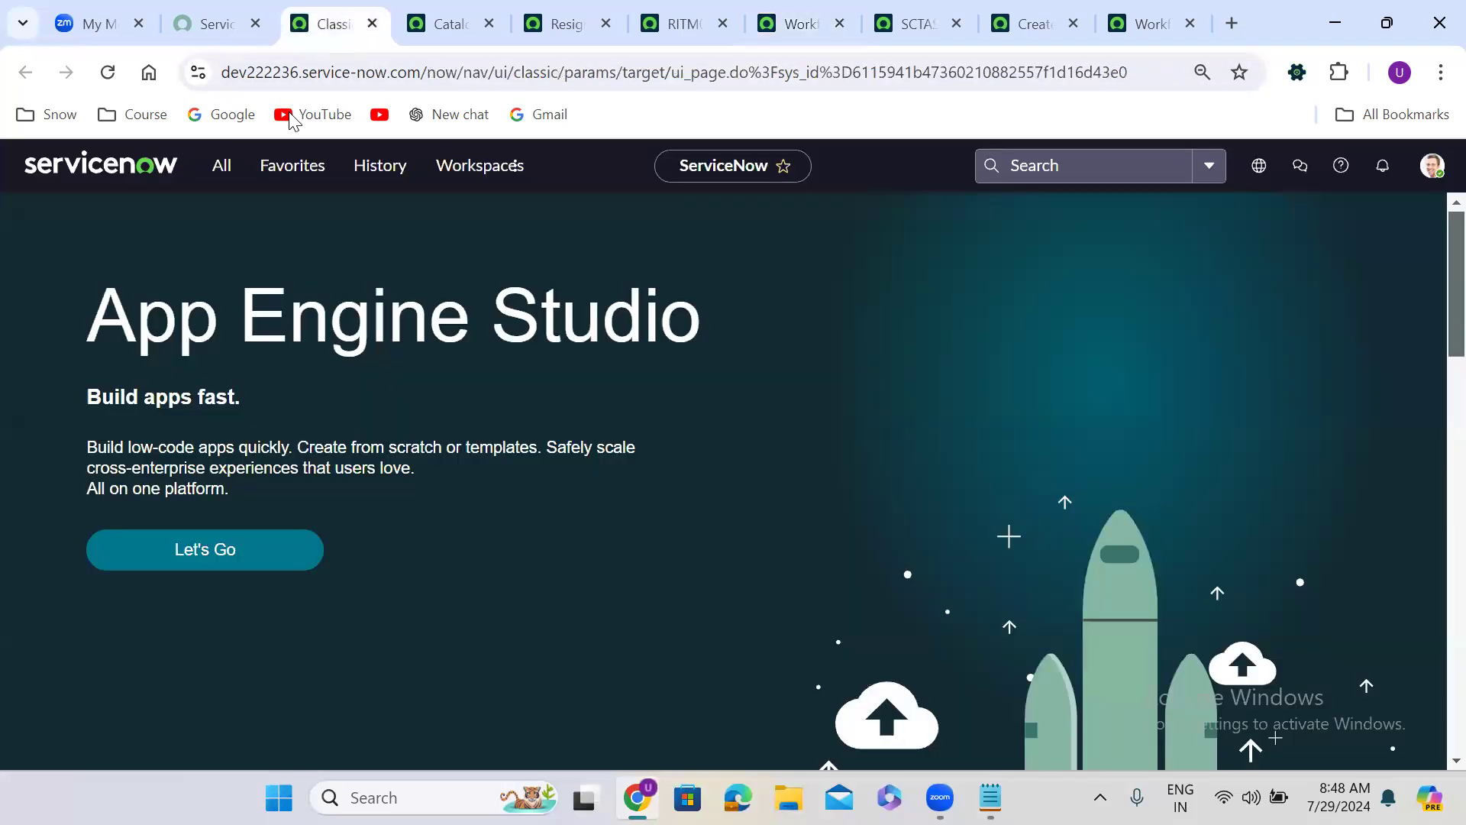
click(231, 174)
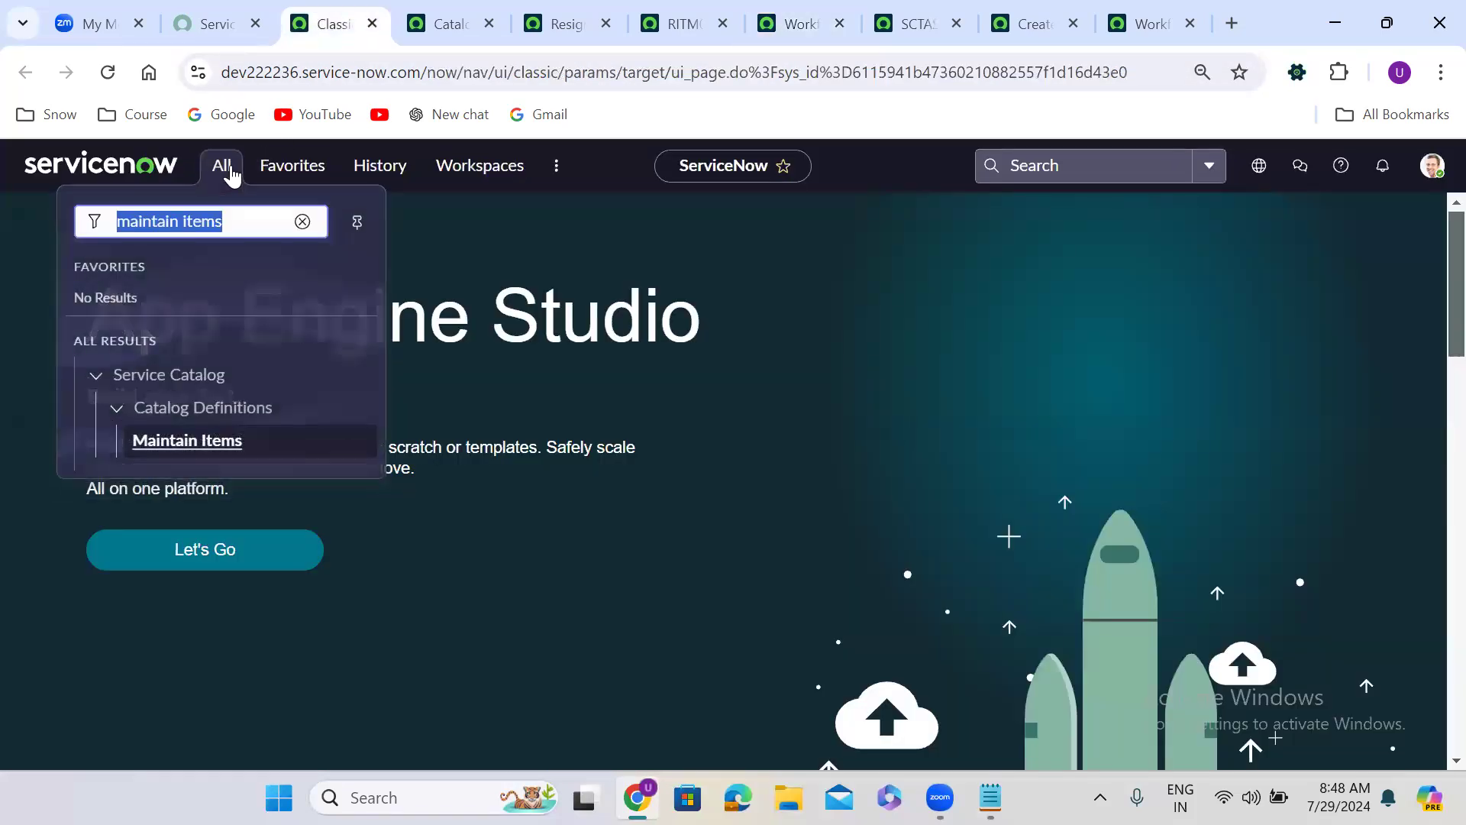
text(emails)
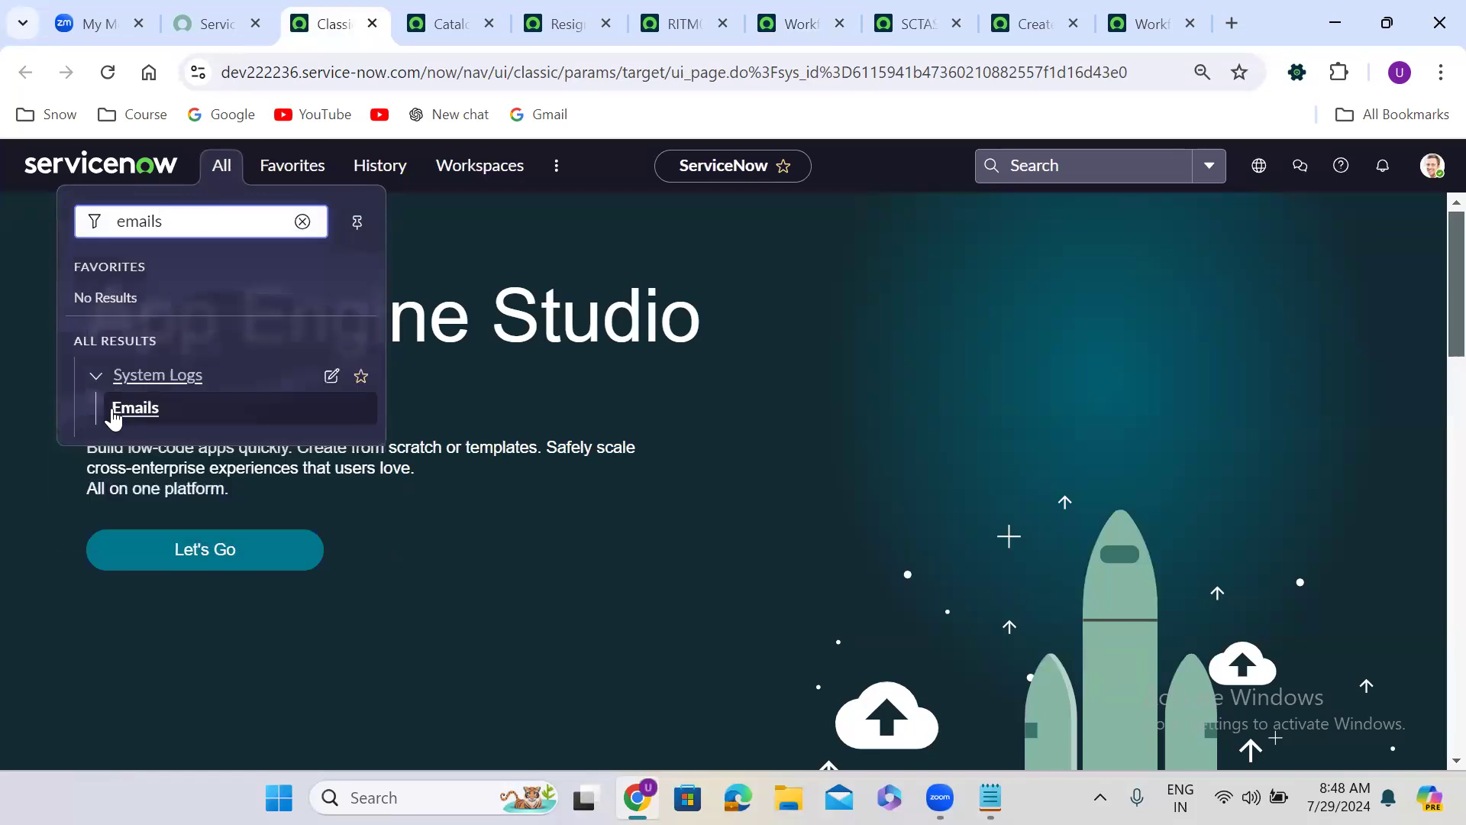
click(147, 416)
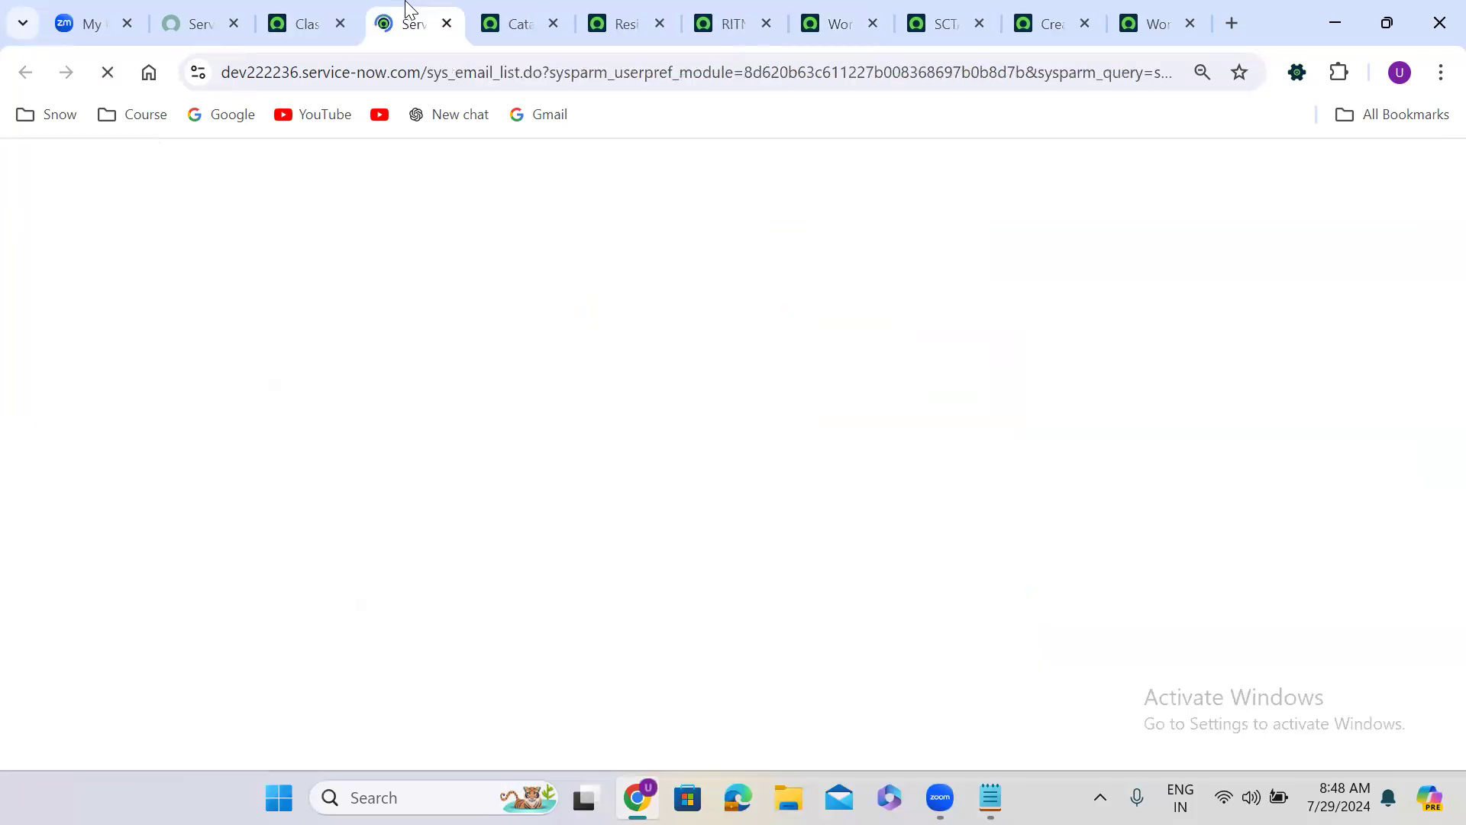
click(405, 9)
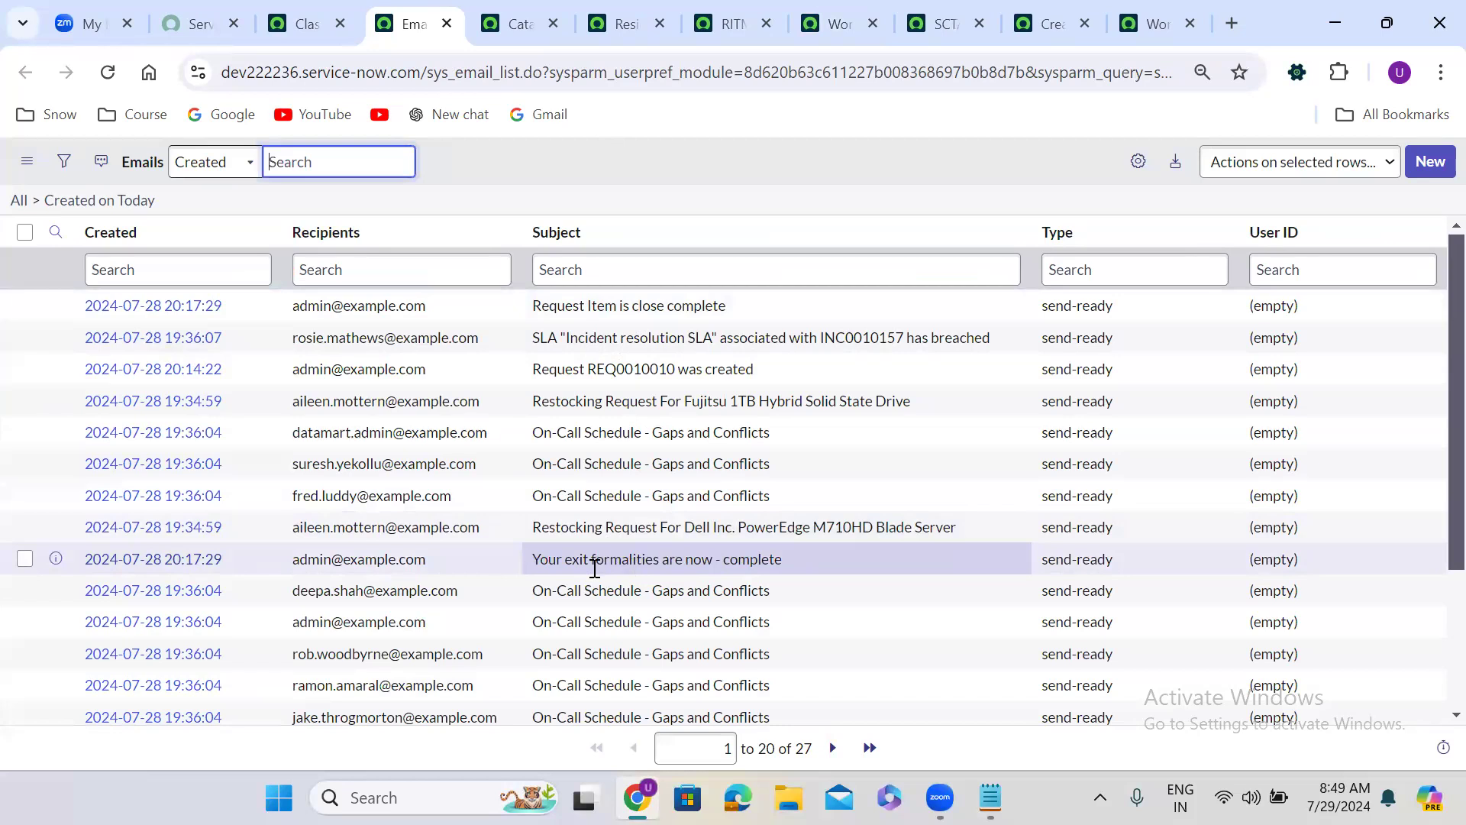
drag(534, 564, 870, 569)
drag(529, 308, 848, 314)
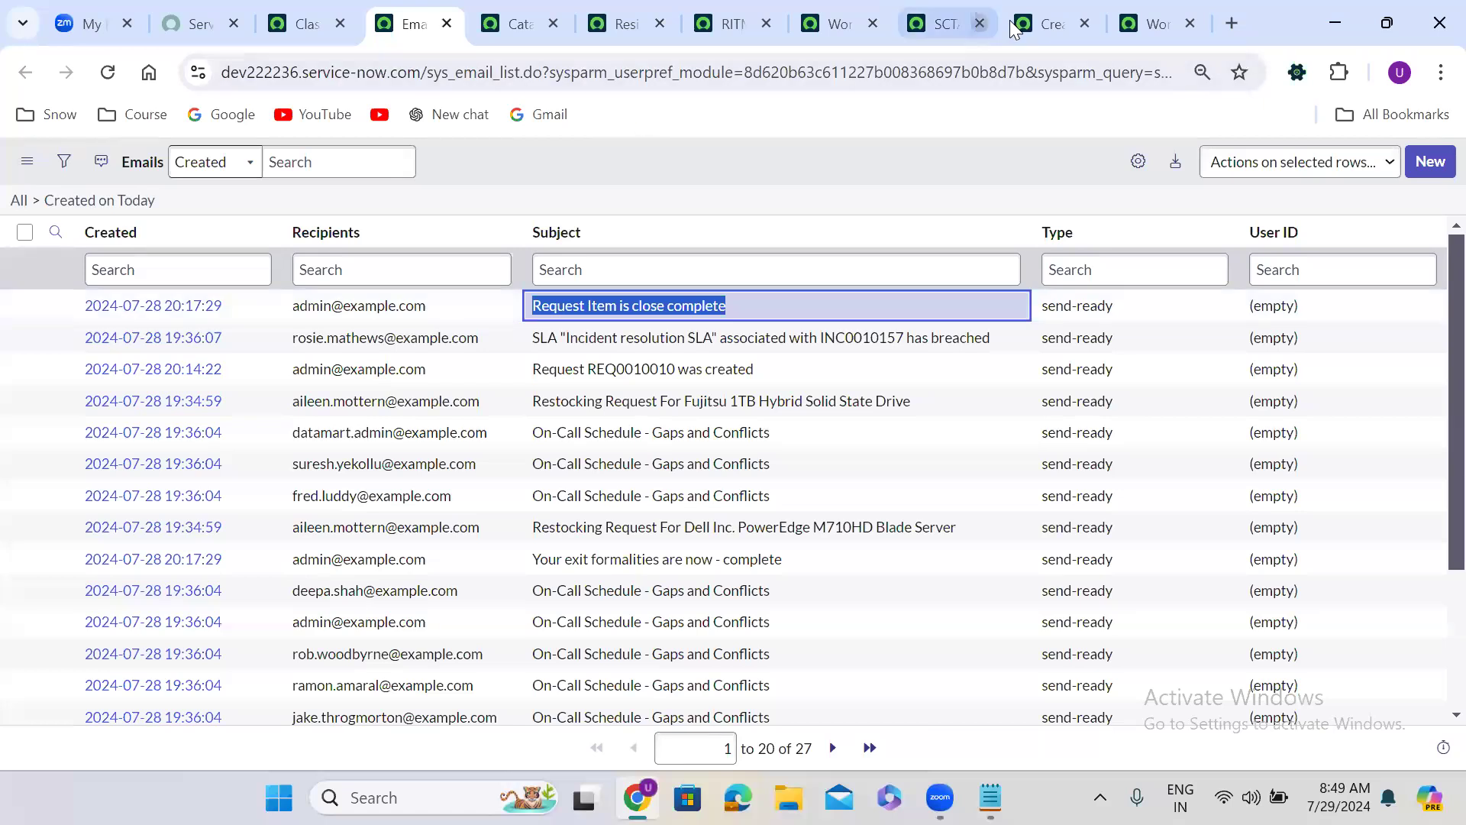
Review the finished Resignation form workflow diagram from the Catalog Task through the closure notification to End.
click(1043, 11)
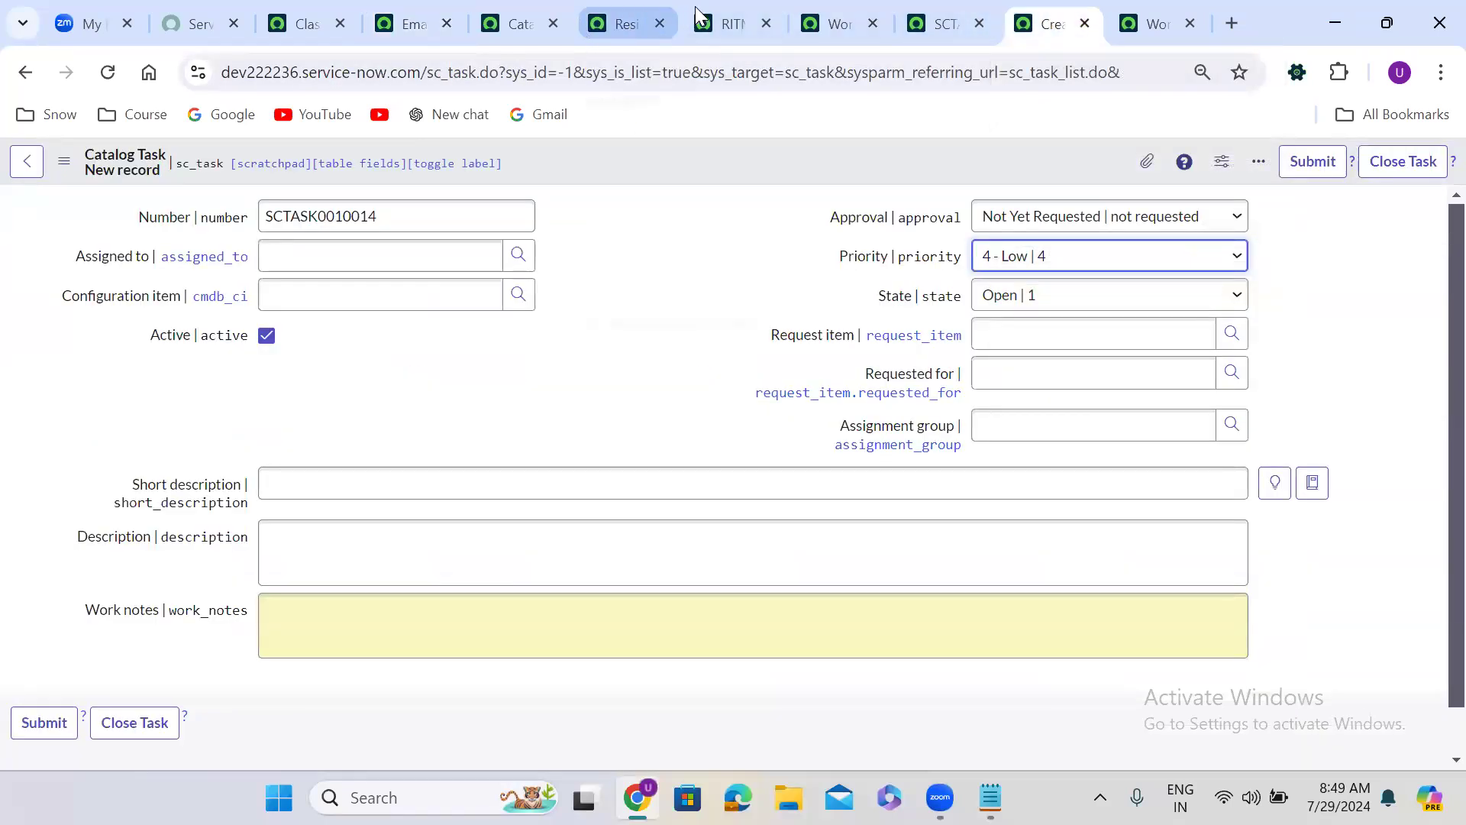
click(839, 6)
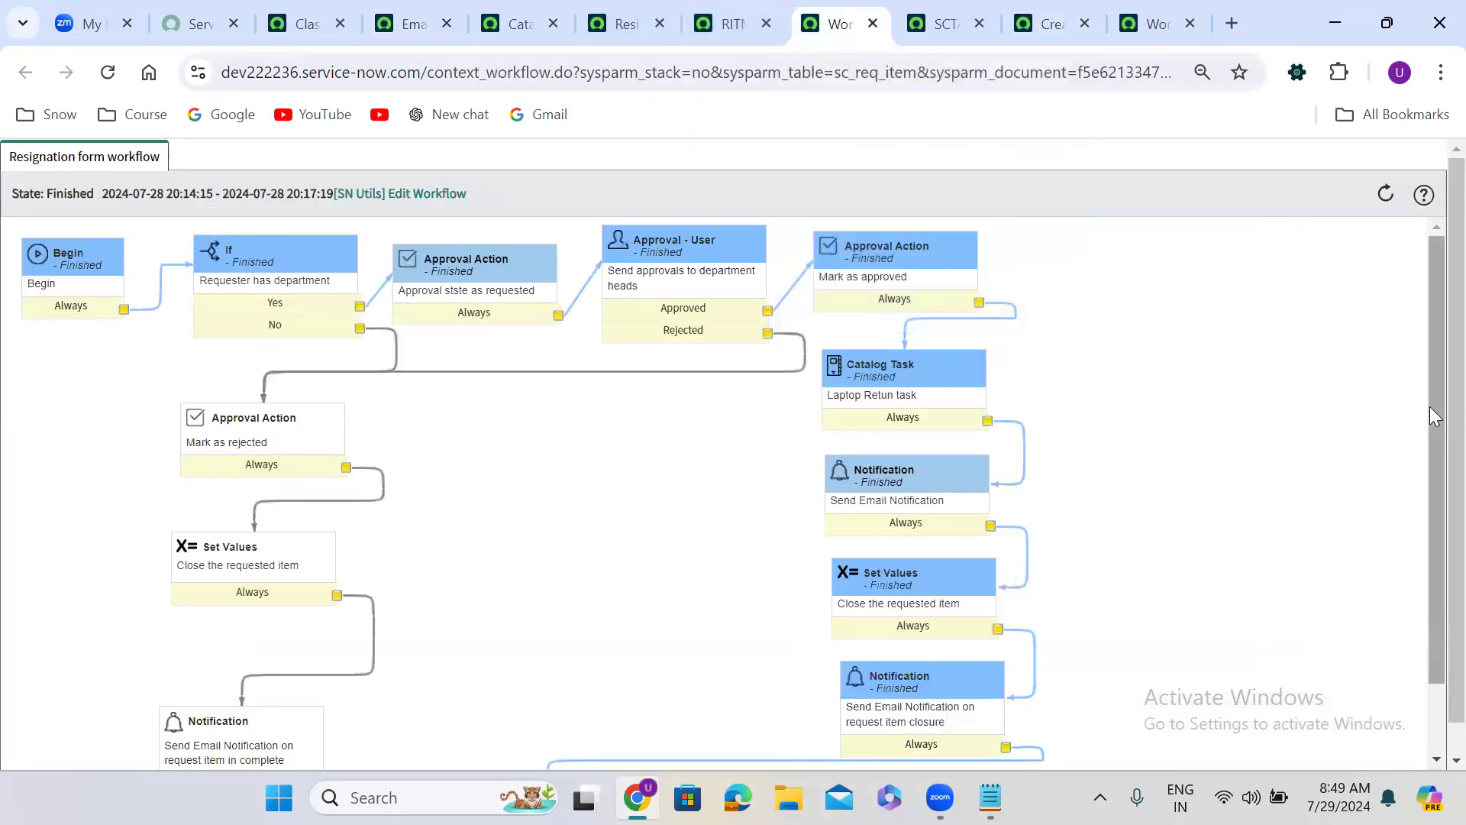
drag(1430, 409, 1429, 495)
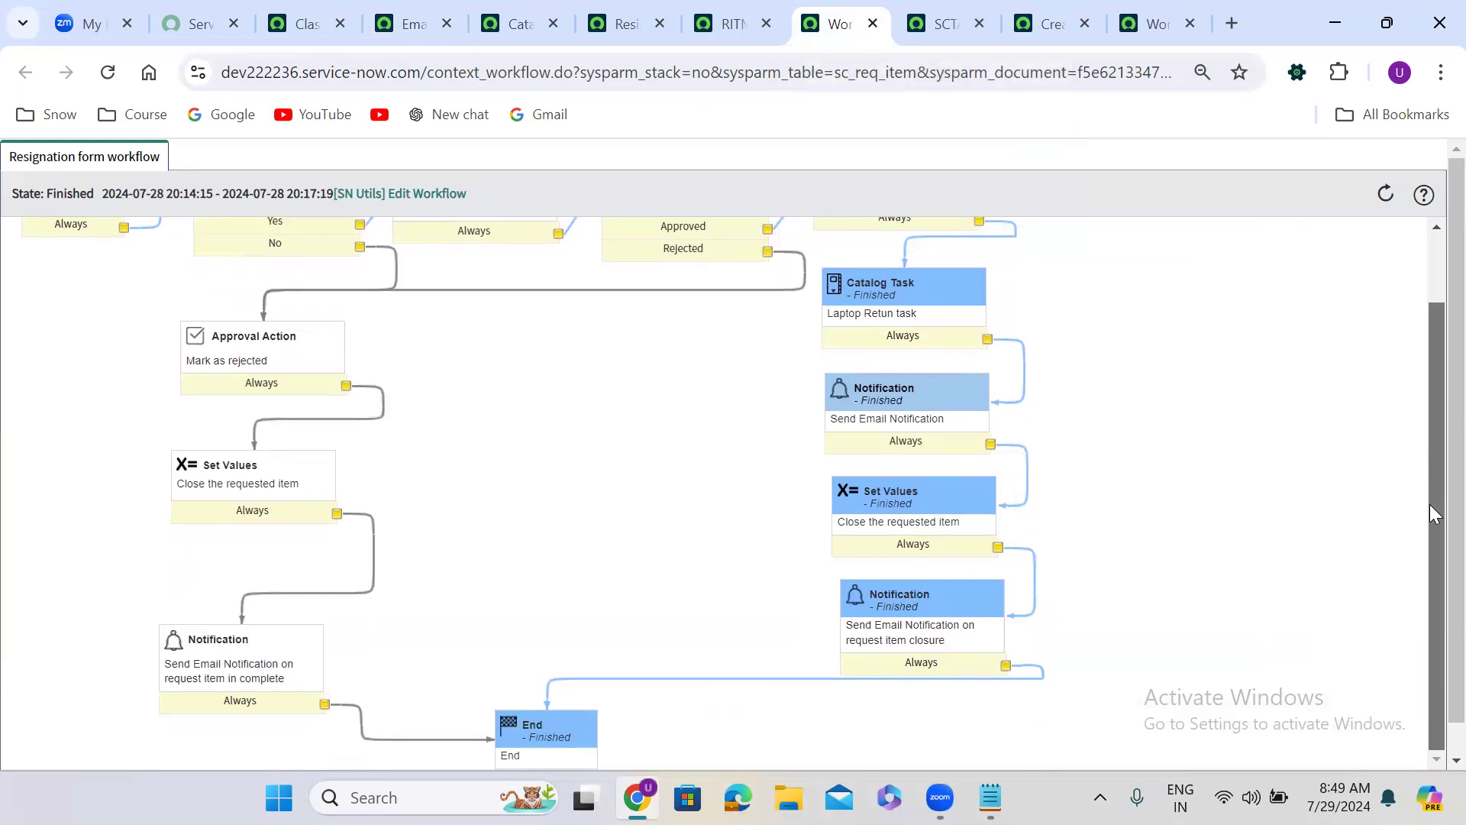
mouse_move(1430, 497)
mouse_down()
mouse_move(1430, 435)
mouse_move(1430, 525)
mouse_up()
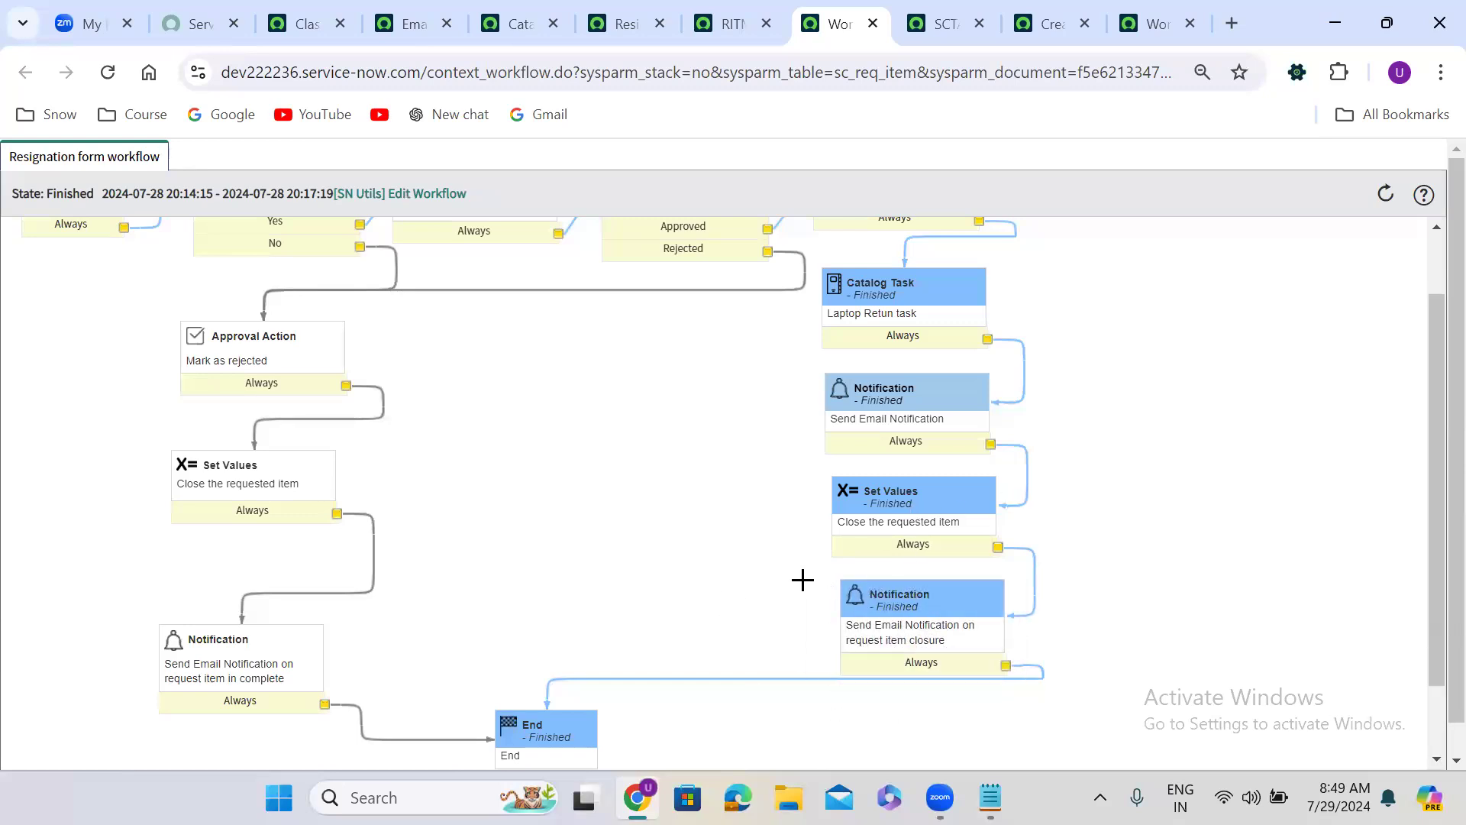
mouse_move(930, 578)
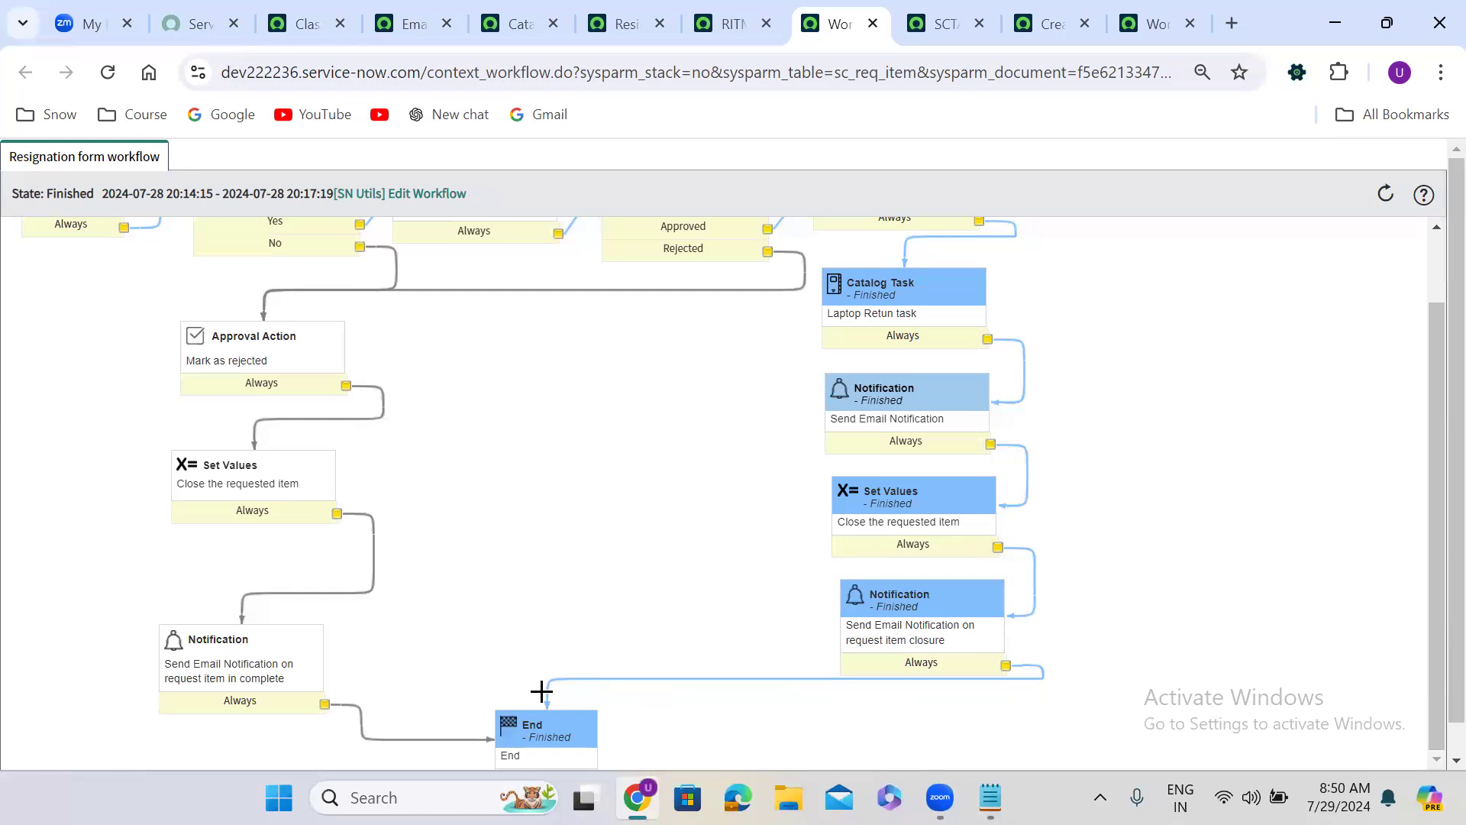
Open the Resignation Form order page from the Item reference on the approved requested item.
click(721, 3)
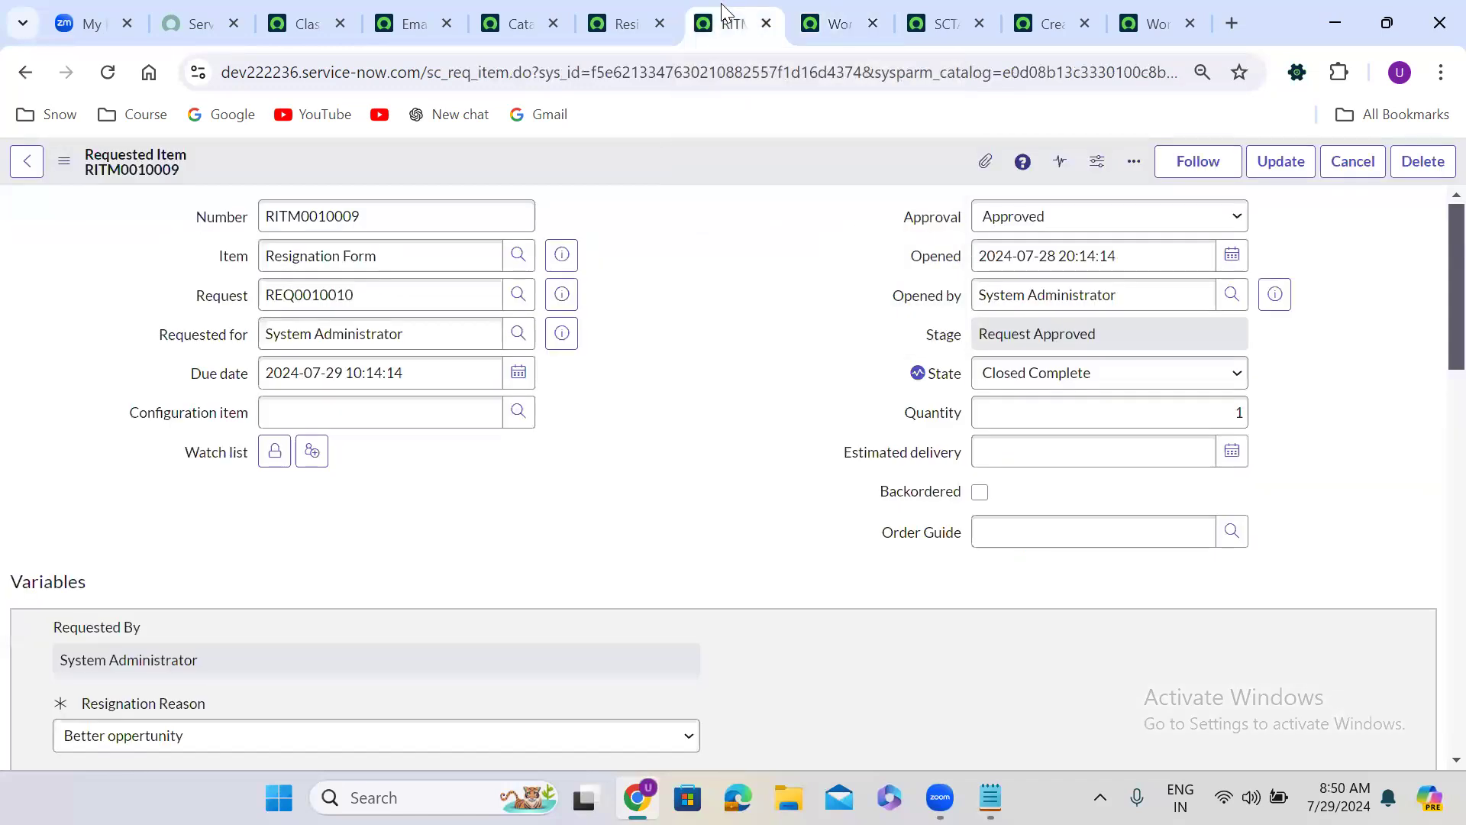
click(564, 252)
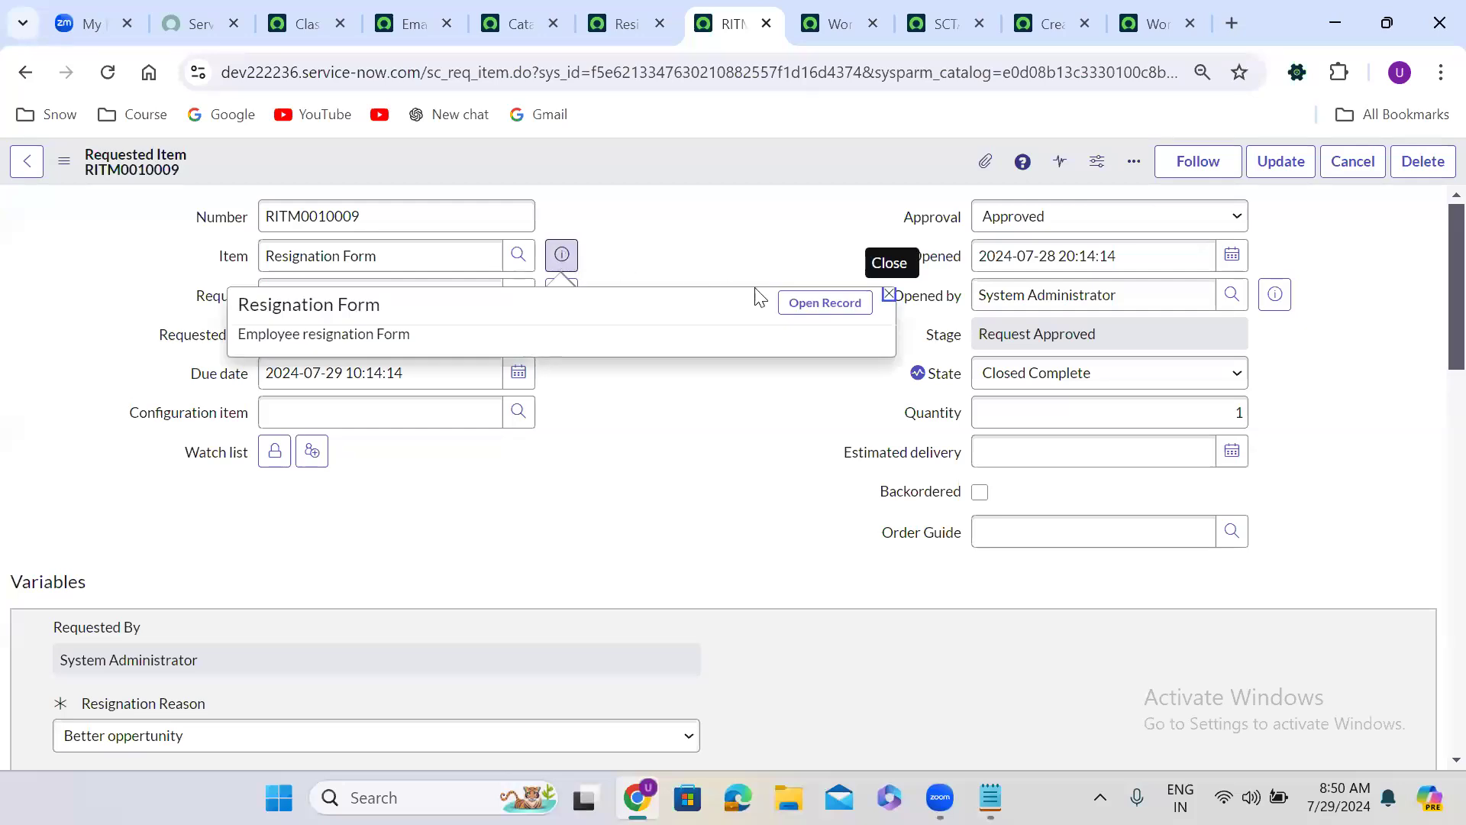
click(817, 304)
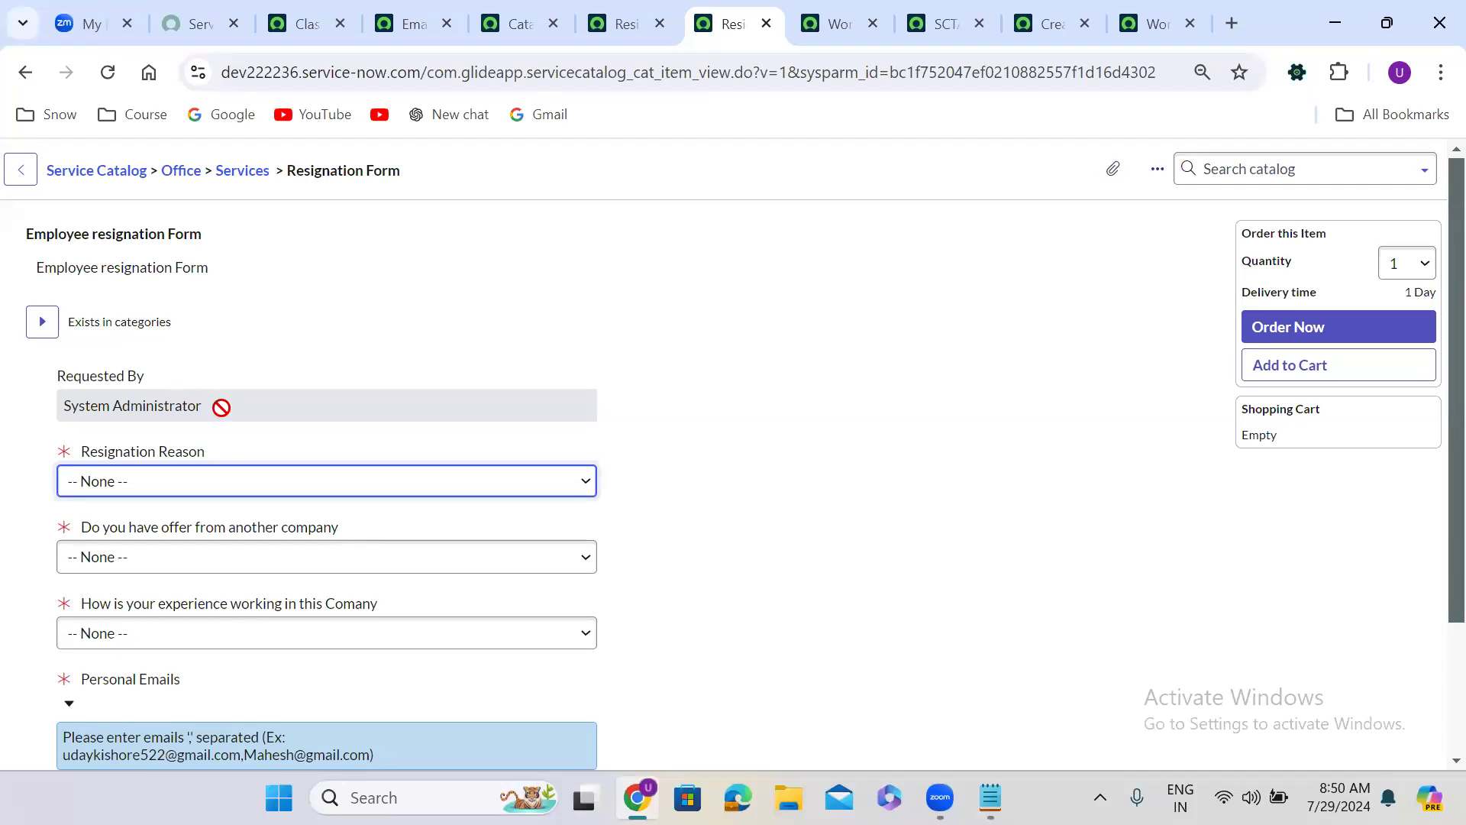
Open the catalog item's Requested By variable in a new browser tab, clear its Read only option and save it.
click(621, 24)
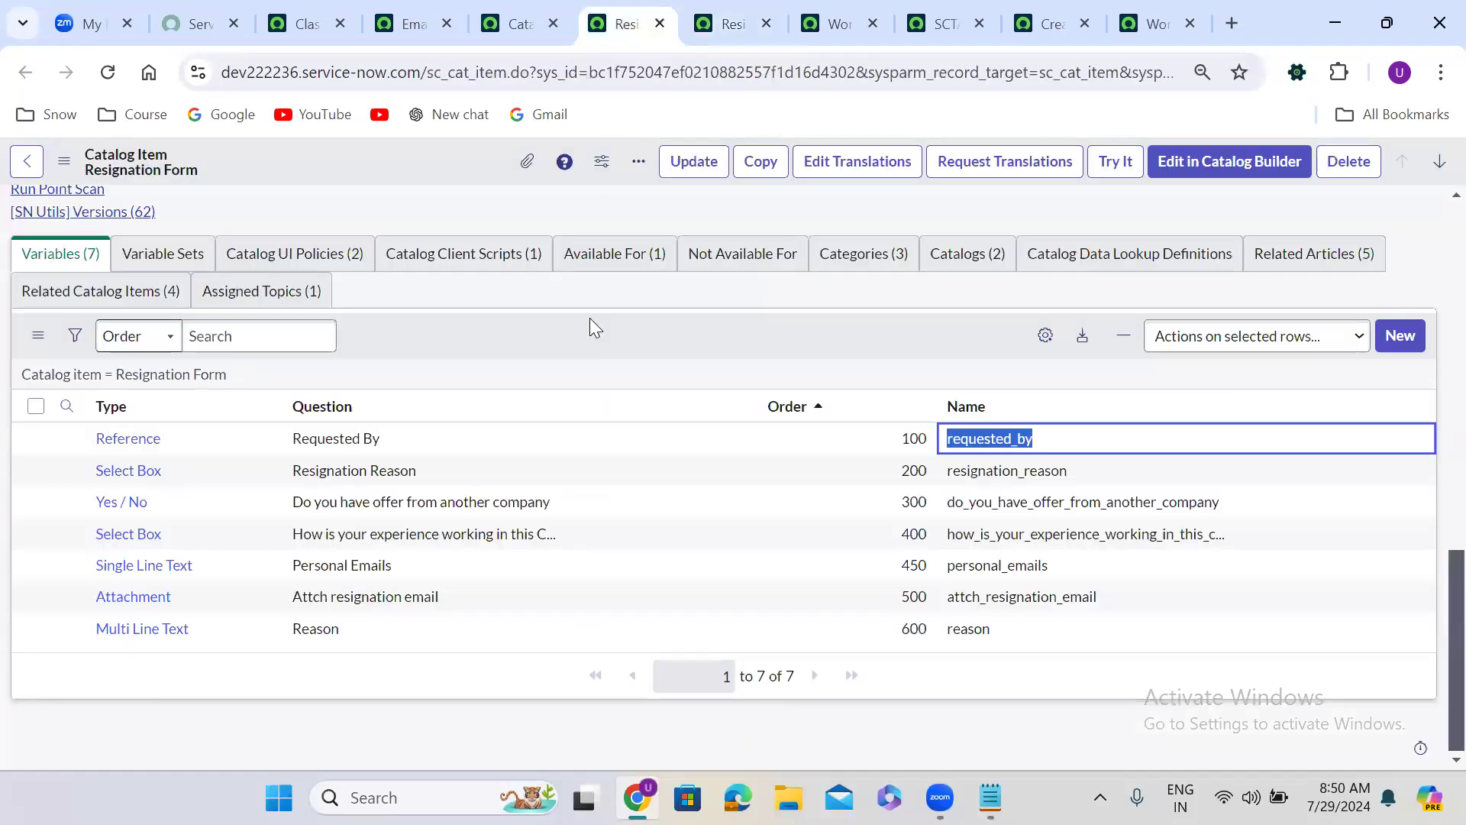
right_click(66, 439)
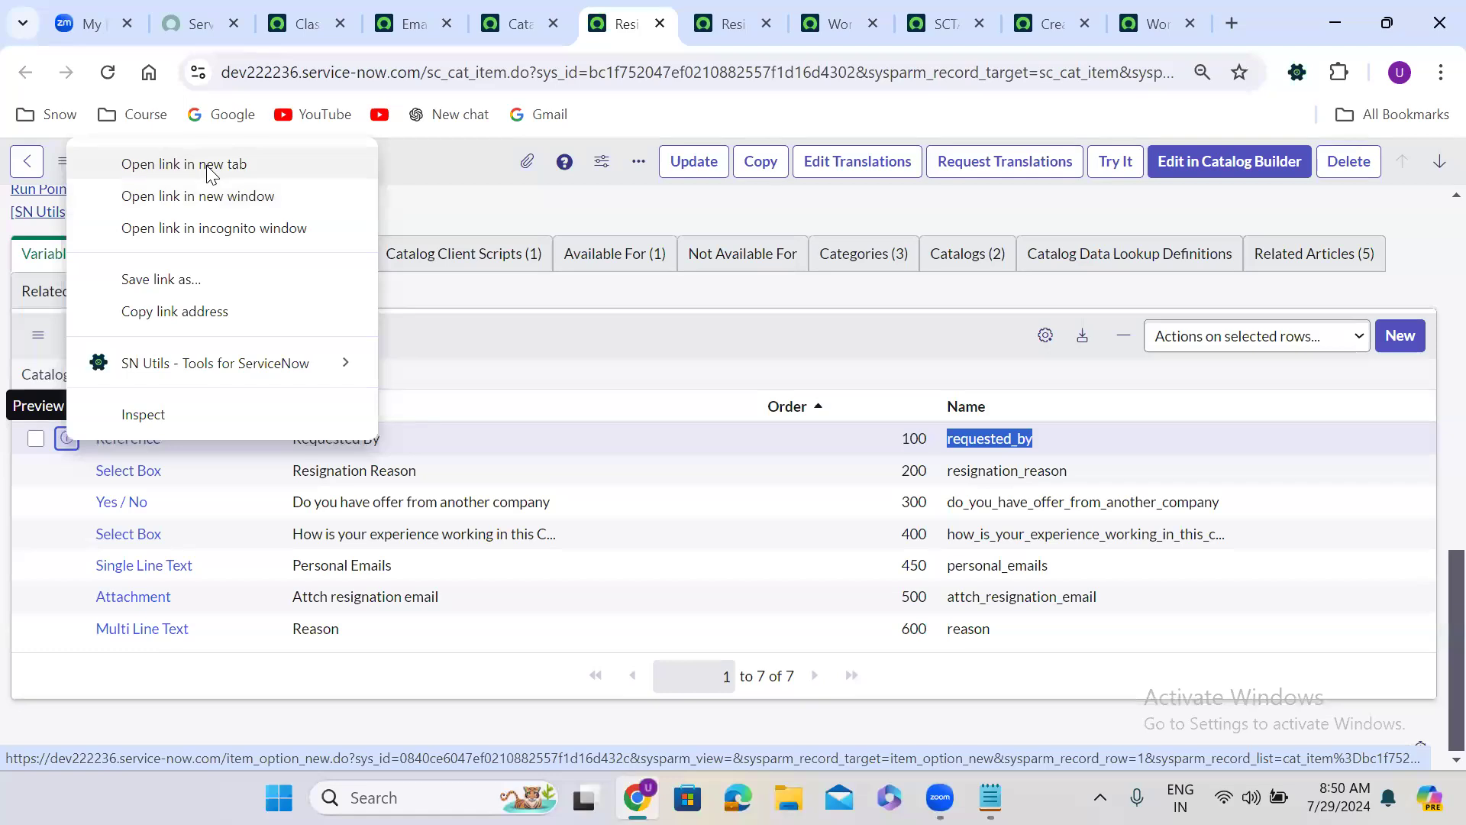
click(206, 165)
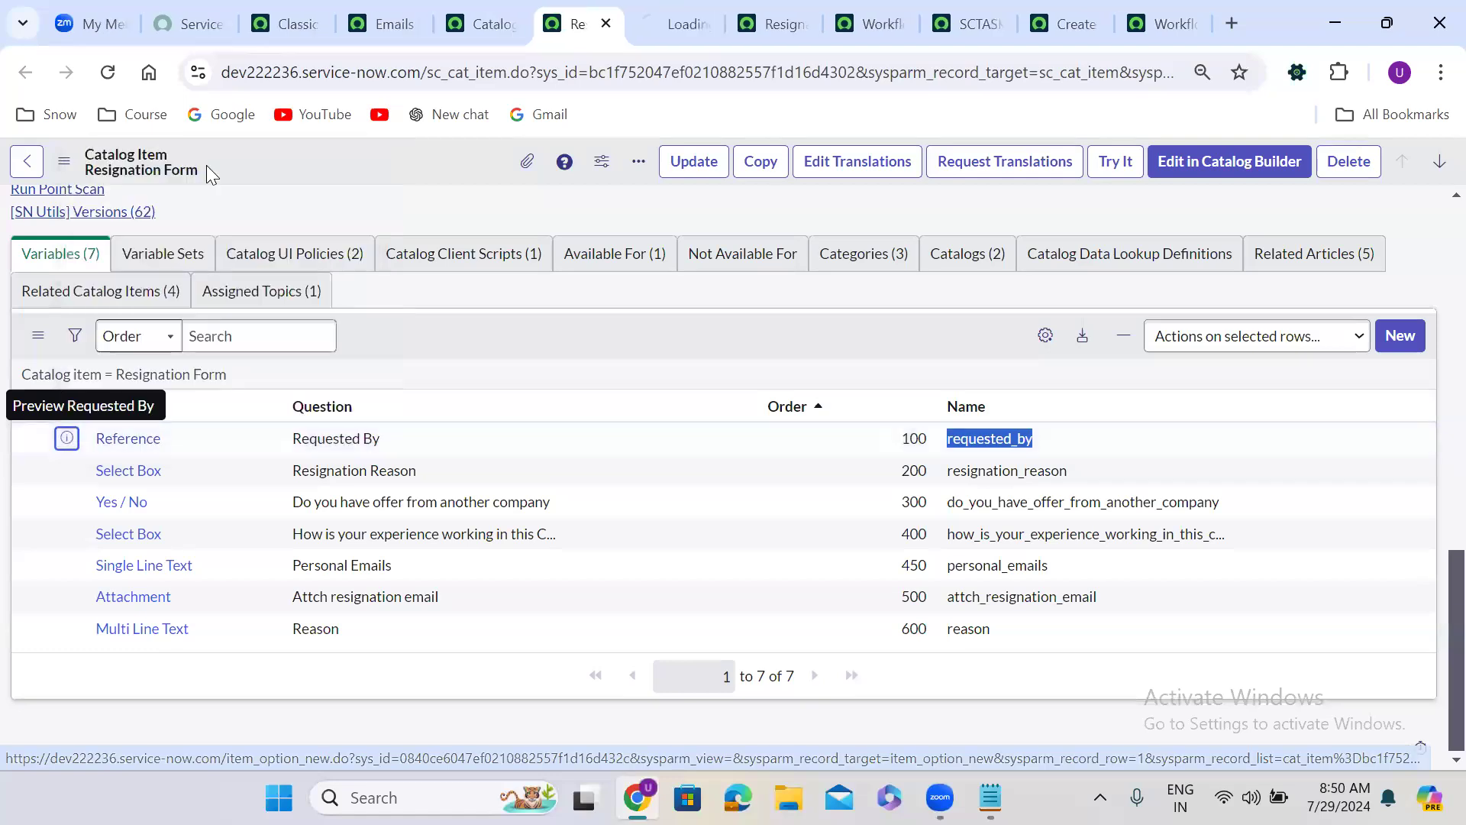
click(655, 3)
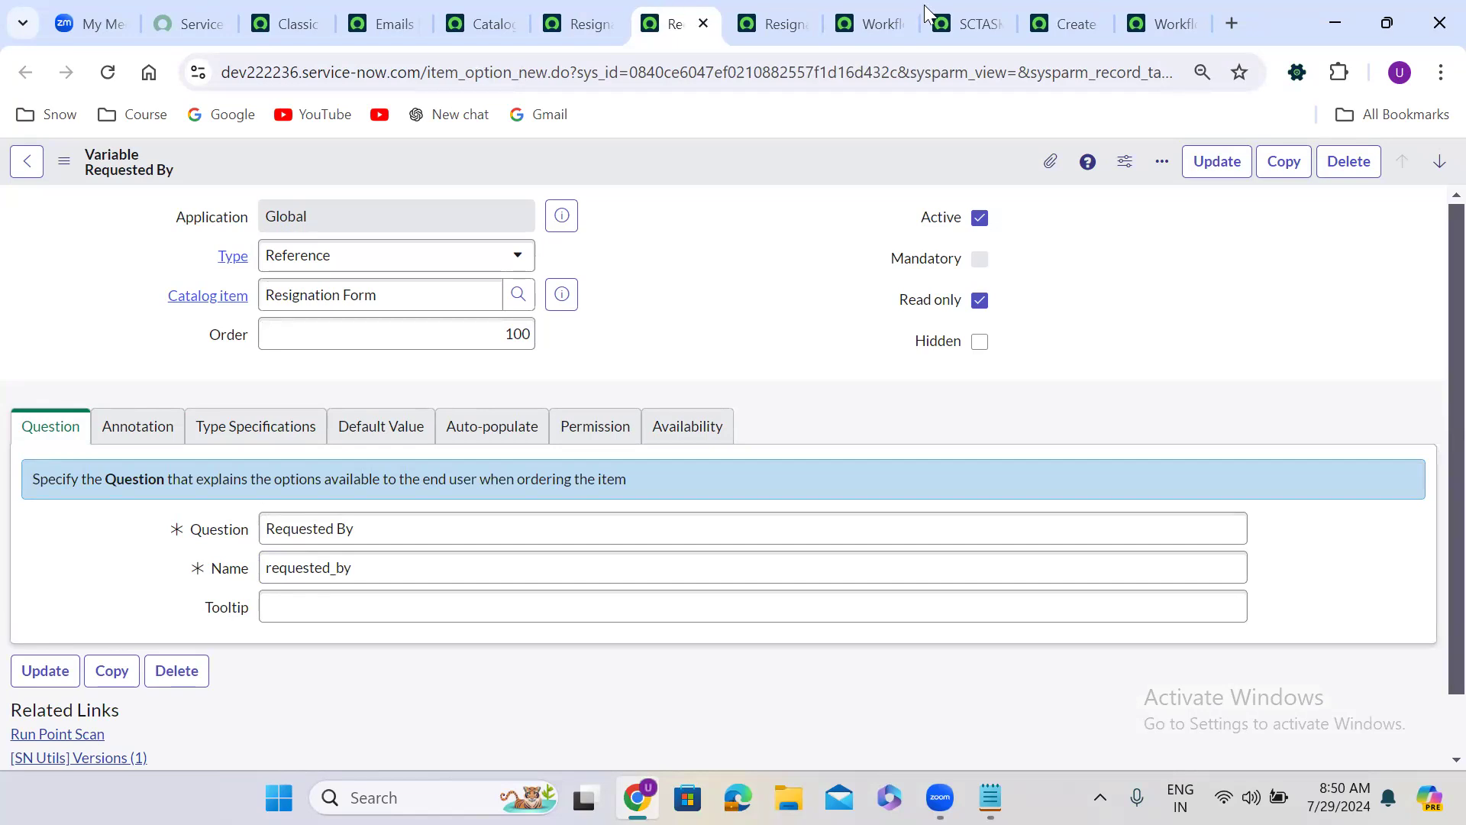
click(980, 300)
click(1213, 165)
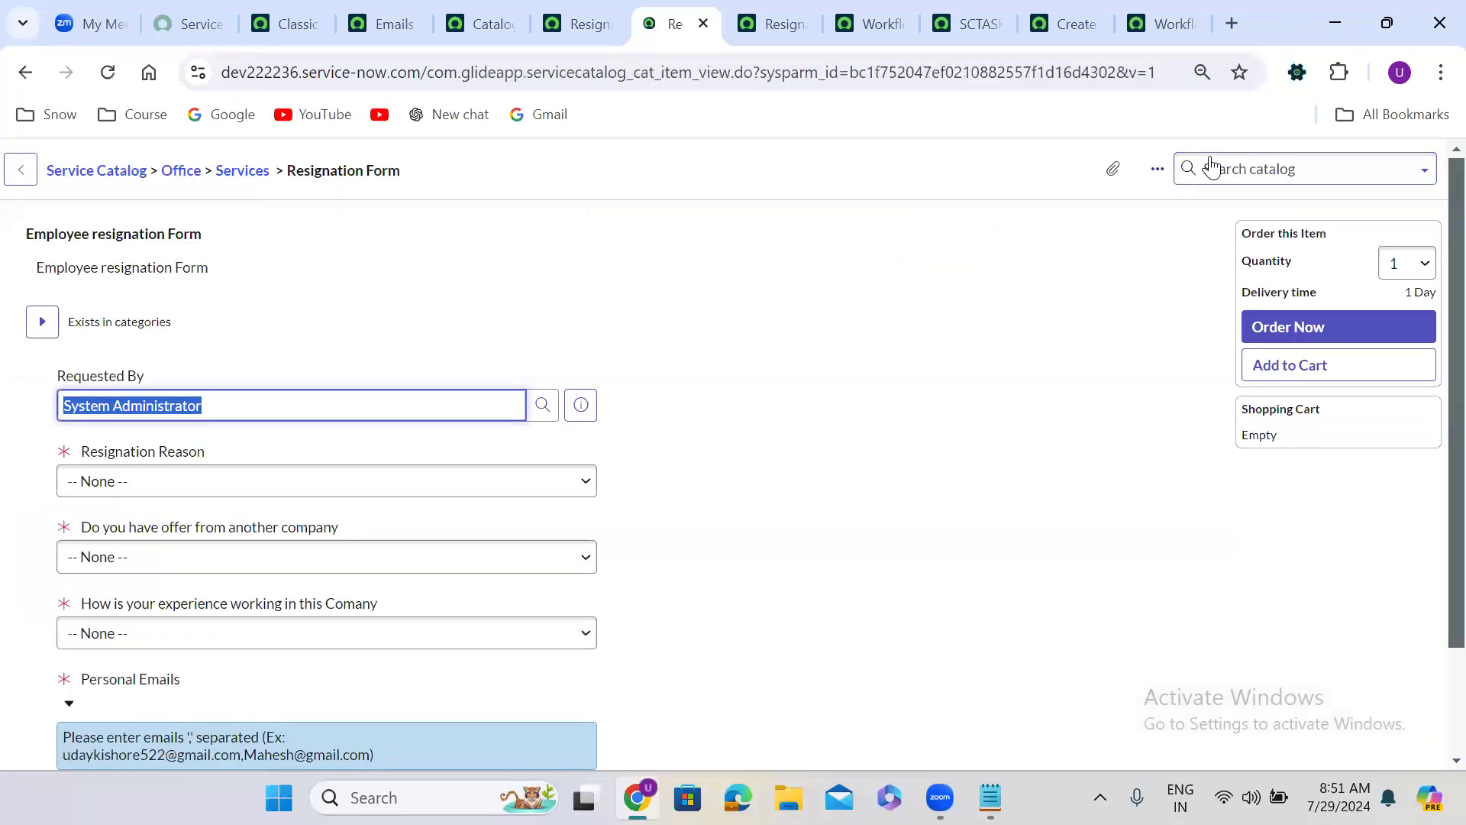
Return to the Resignation Form order page and select a user without a department as Requested By.
click(26, 74)
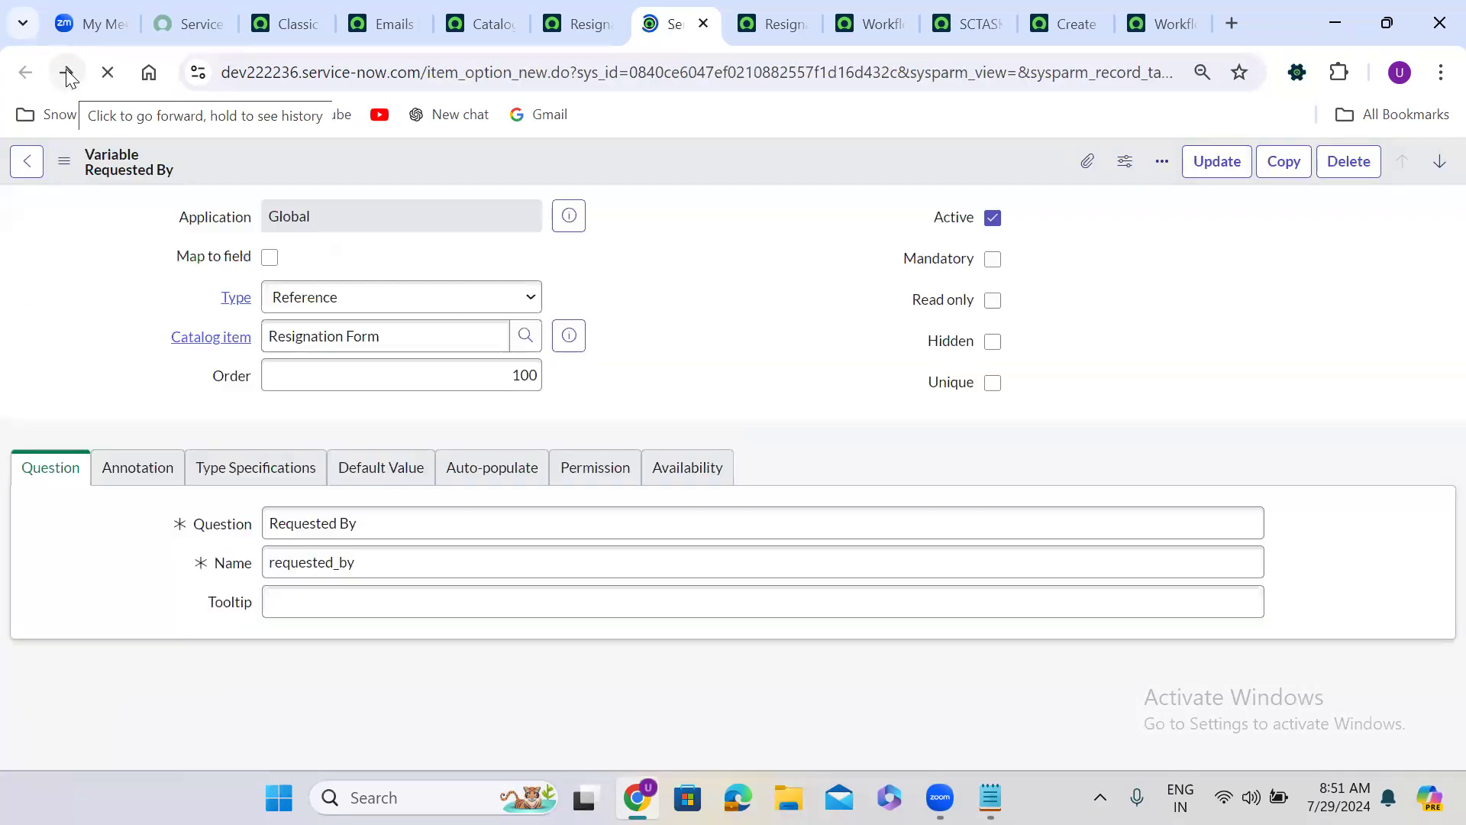
click(67, 74)
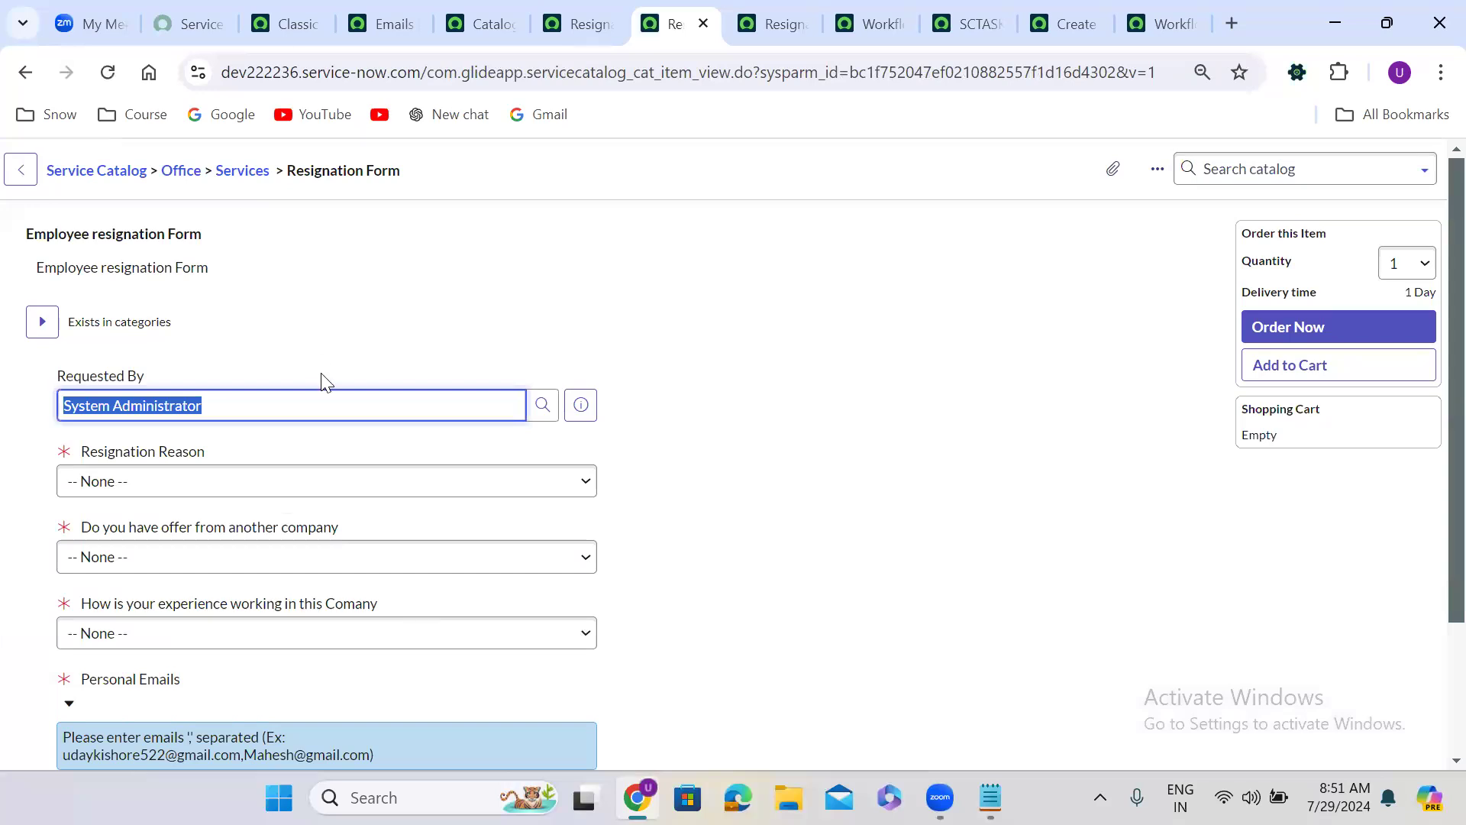
click(543, 407)
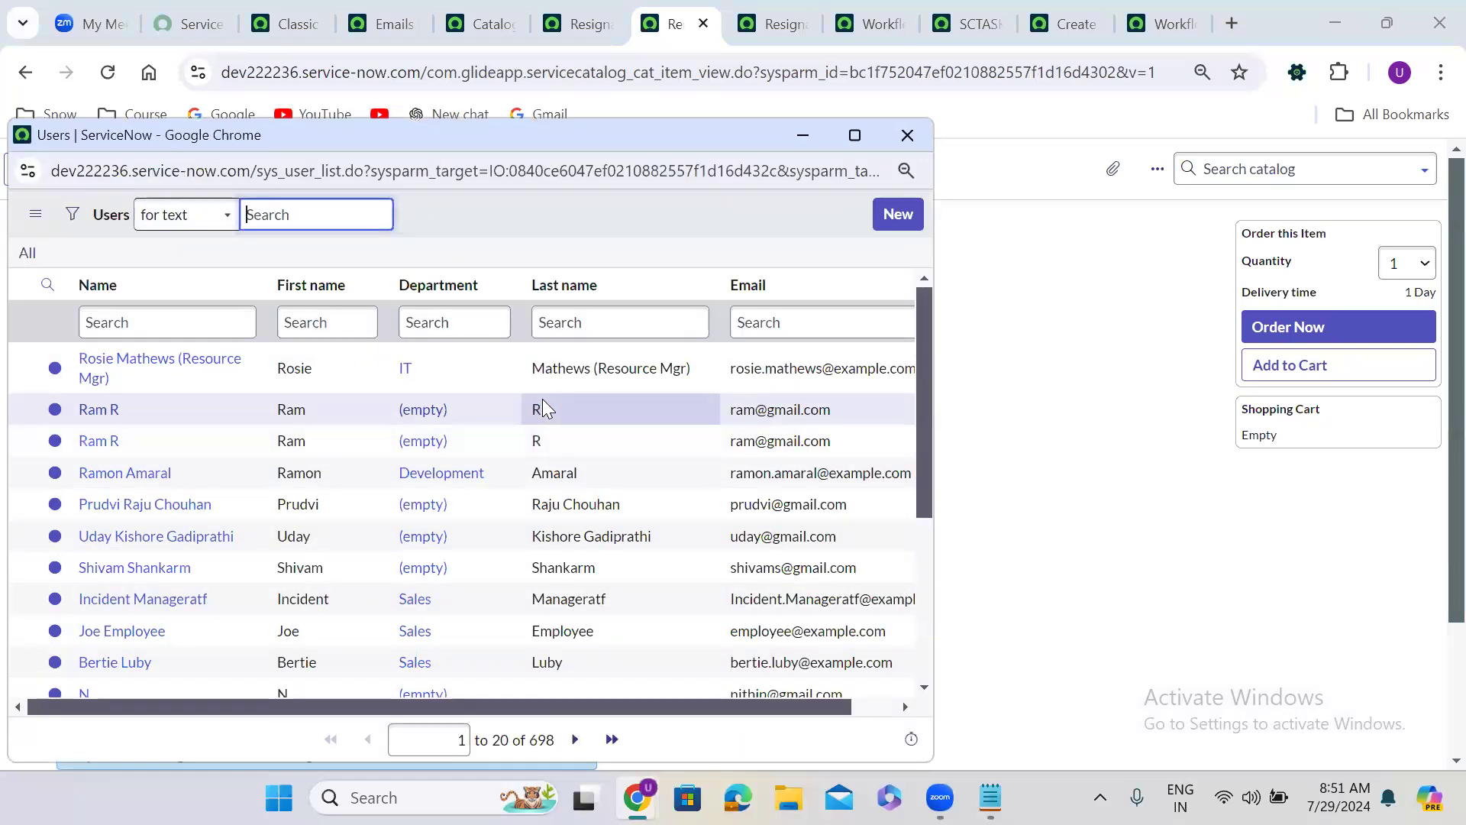
click(126, 510)
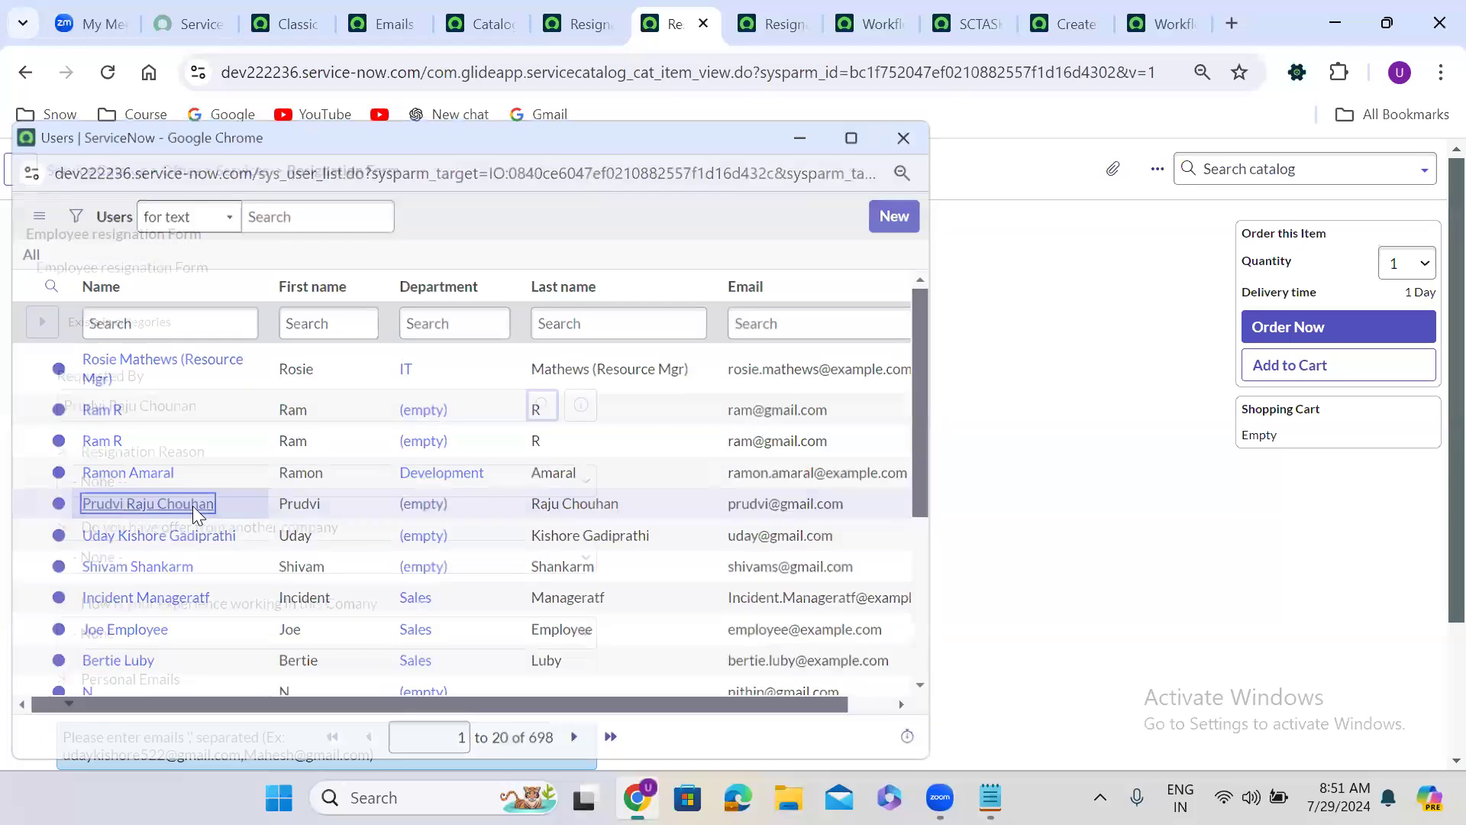
Set Resignation Reason to Health Reason, the offer from another company to Yes, and the working experience to Great.
click(132, 504)
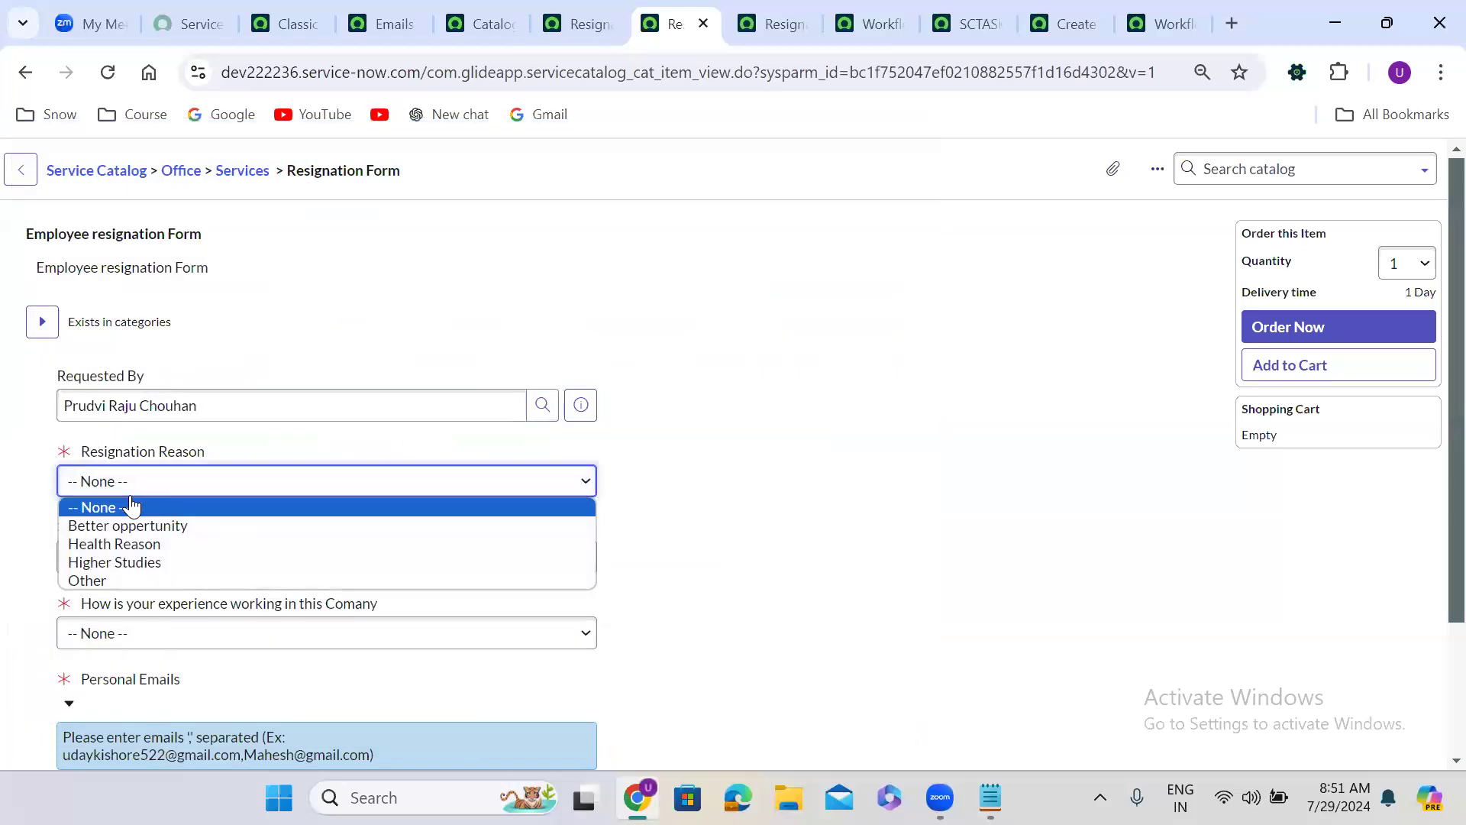
click(144, 542)
click(186, 563)
click(167, 596)
scroll(1431, 507, down, 2)
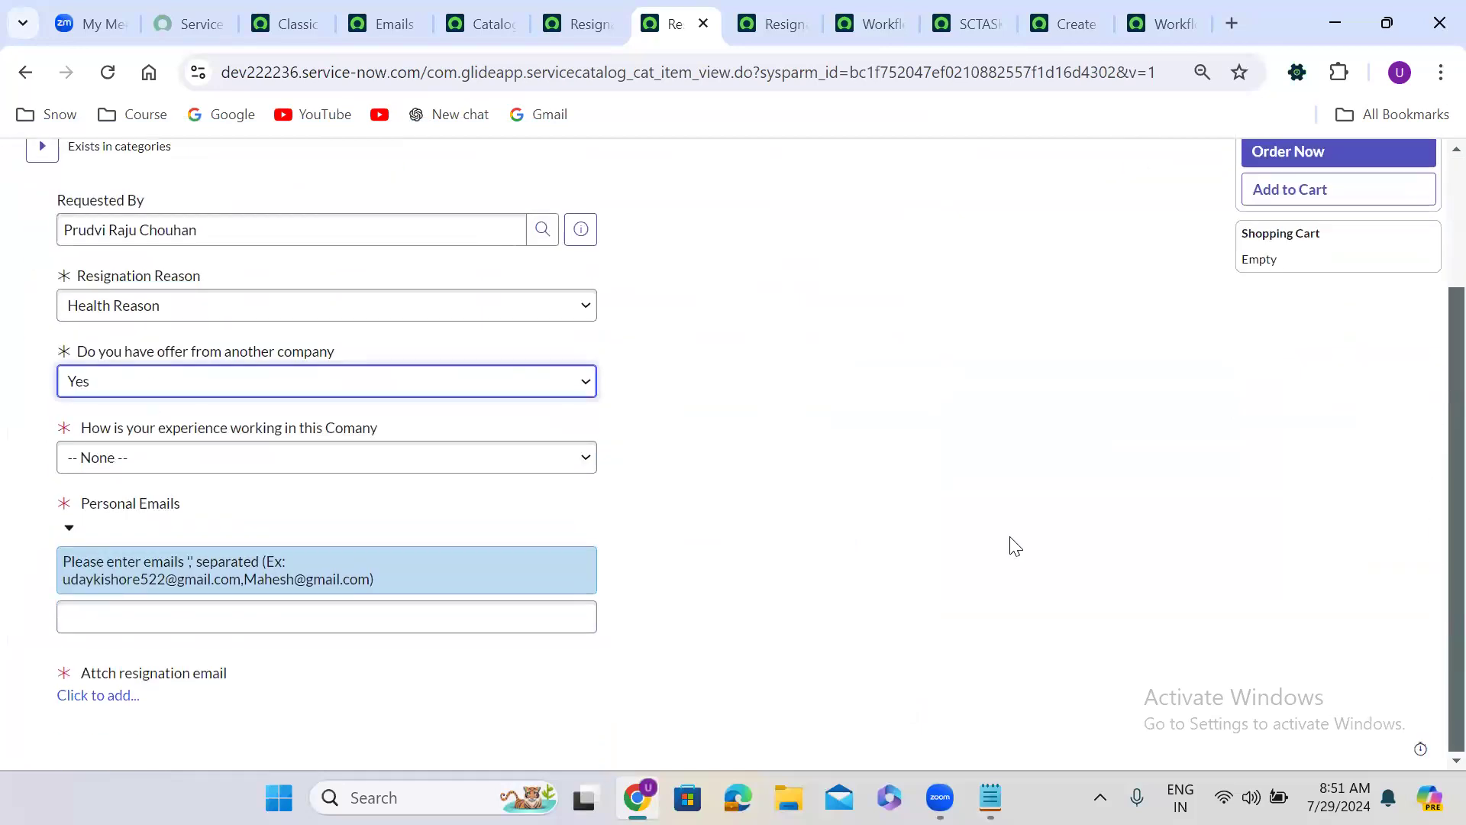
click(221, 474)
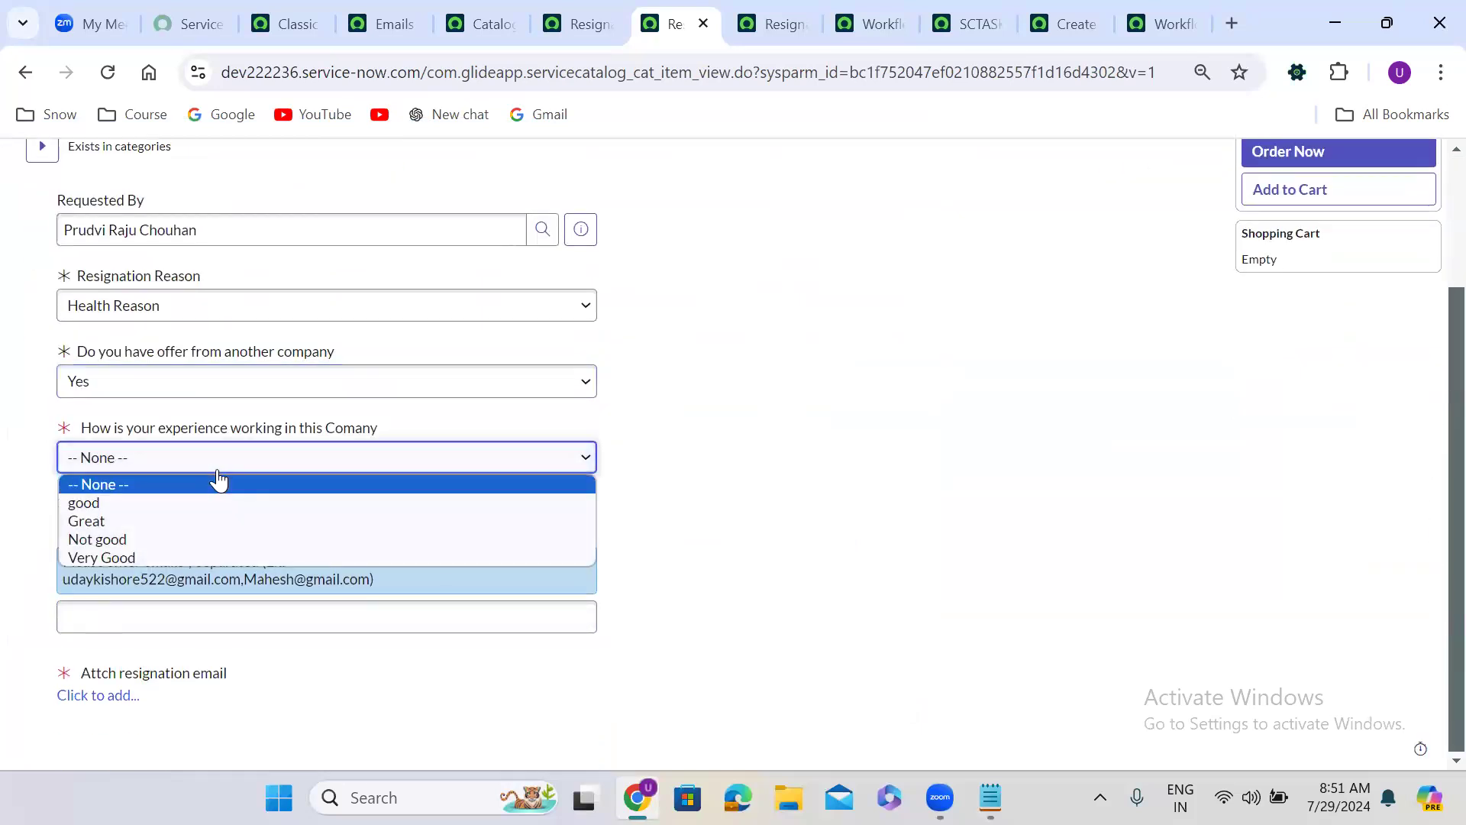
click(171, 527)
Fill in Personal Emails with the example addresses copied from the field's help text.
click(183, 622)
mouse_move(63, 581)
mouse_down()
mouse_move(369, 586)
mouse_move(341, 616)
mouse_move(272, 616)
mouse_up()
click(273, 615)
key(ctrl+v)
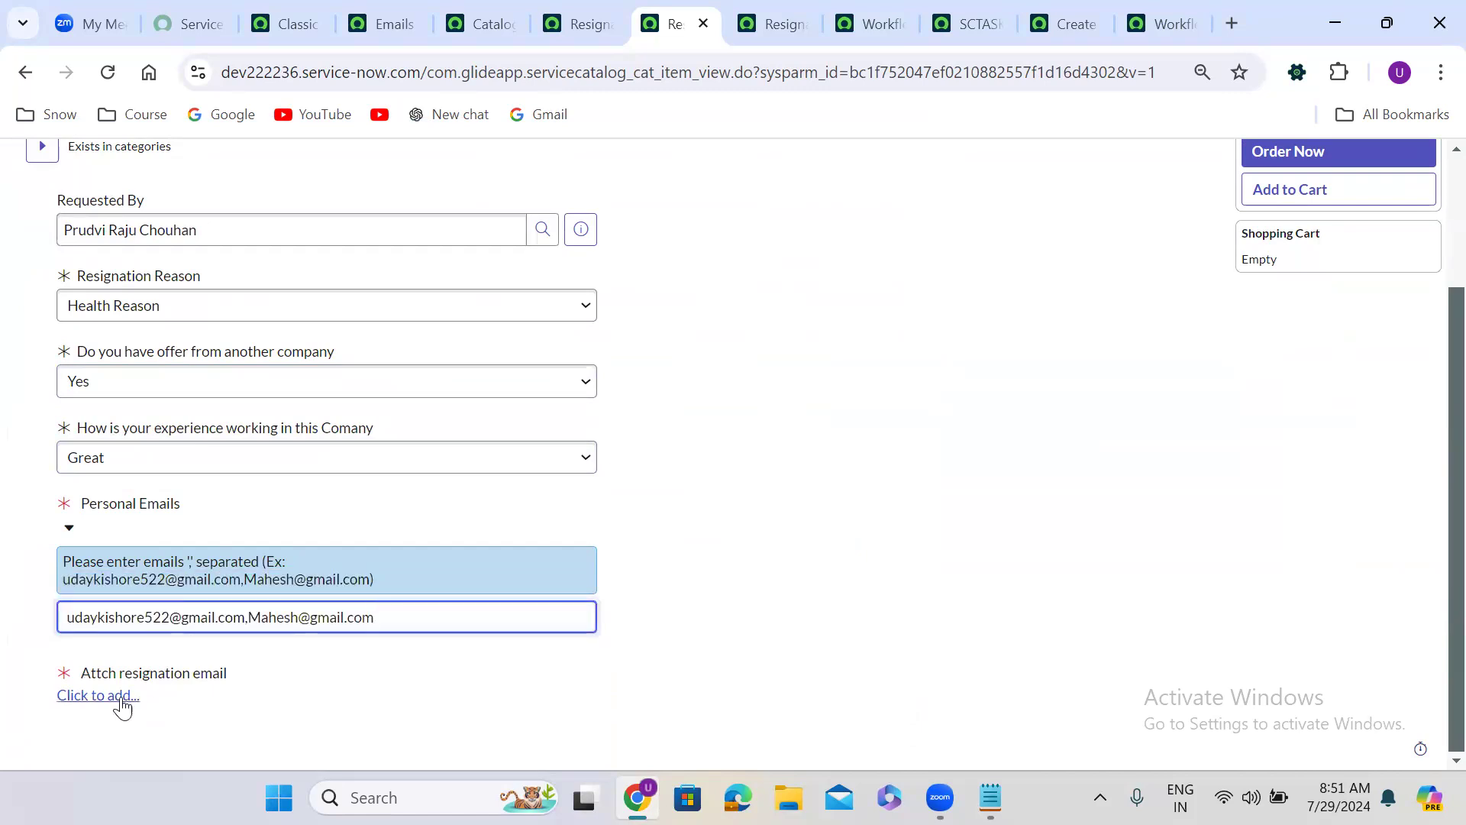
Attach incident.xlsx from the Desktop as the resignation email and order the Resignation Form.
click(93, 696)
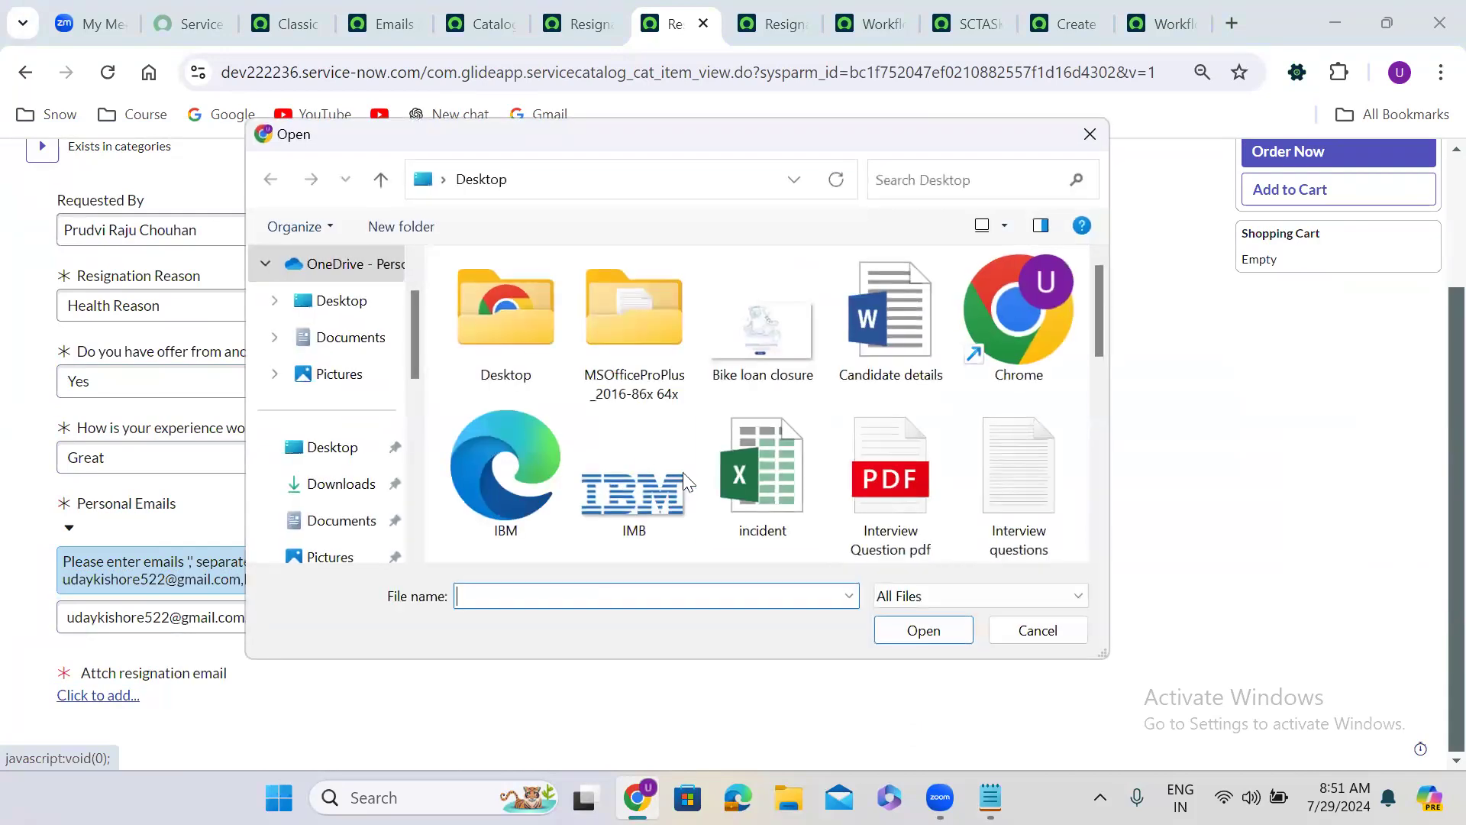
click(772, 489)
click(919, 631)
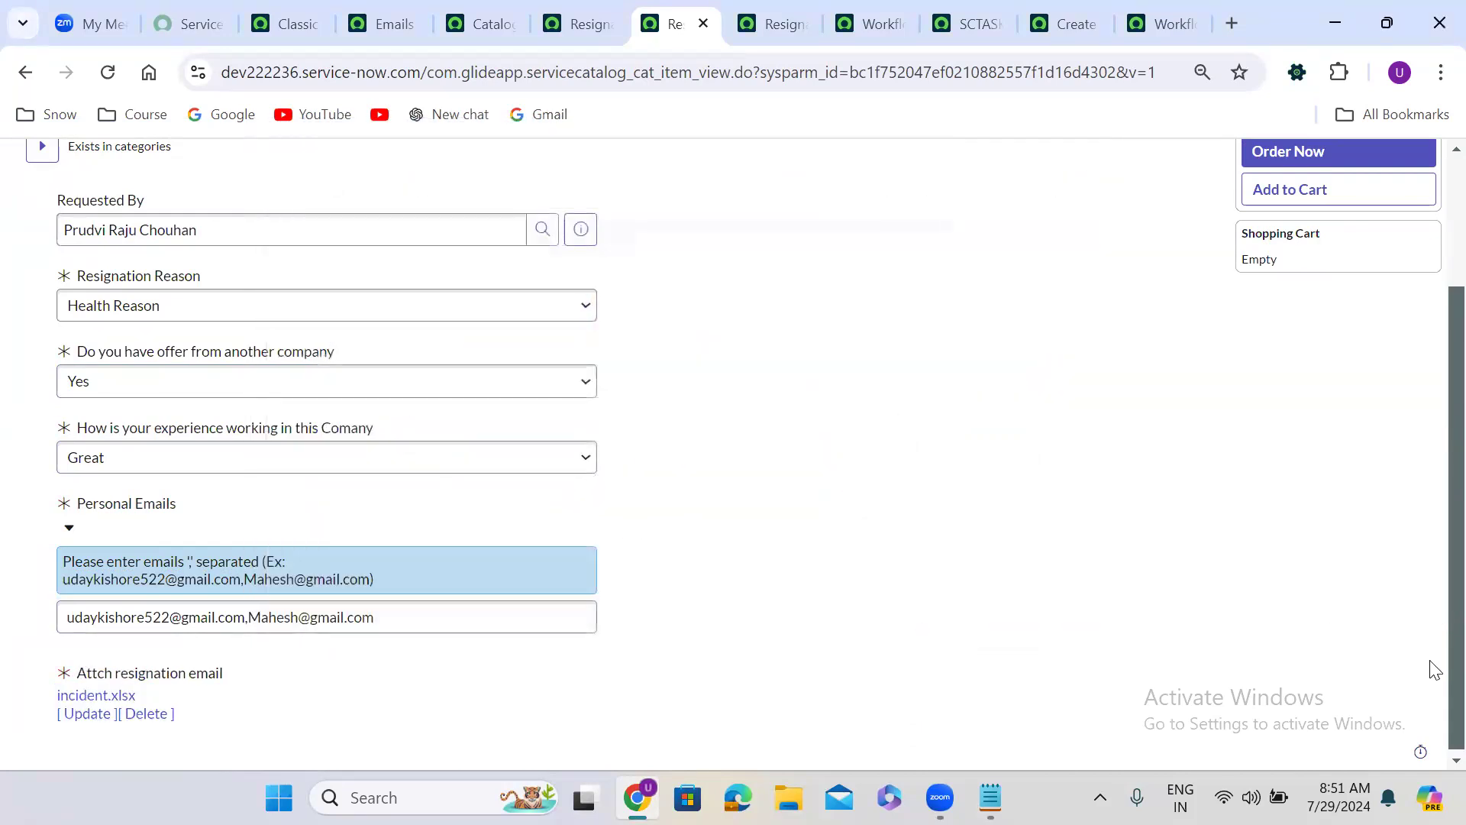
scroll(1430, 436, up, 2)
click(1372, 327)
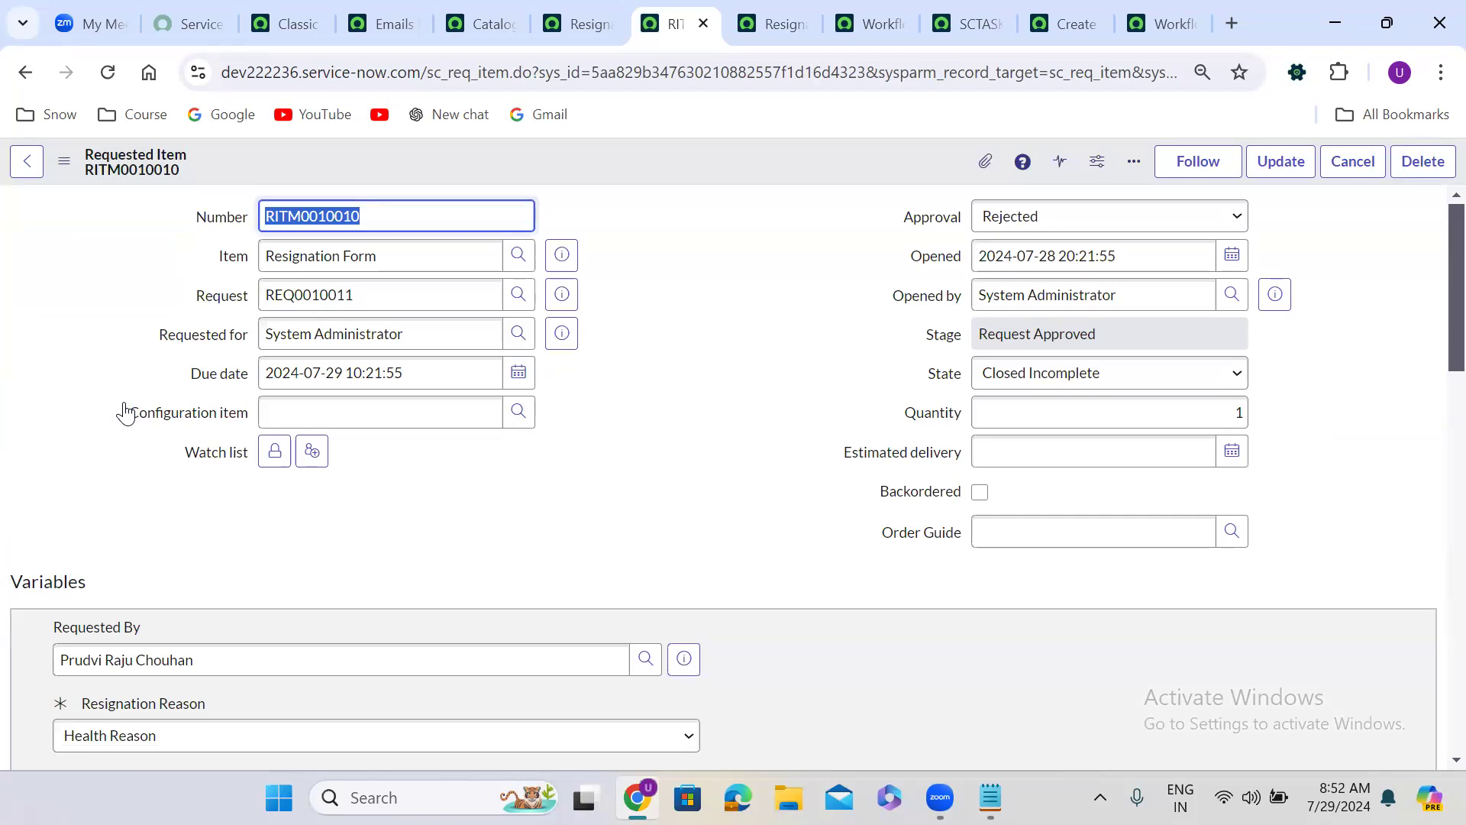
Review the new requested item's Approval and State values and its Catalog Tasks list.
click(604, 511)
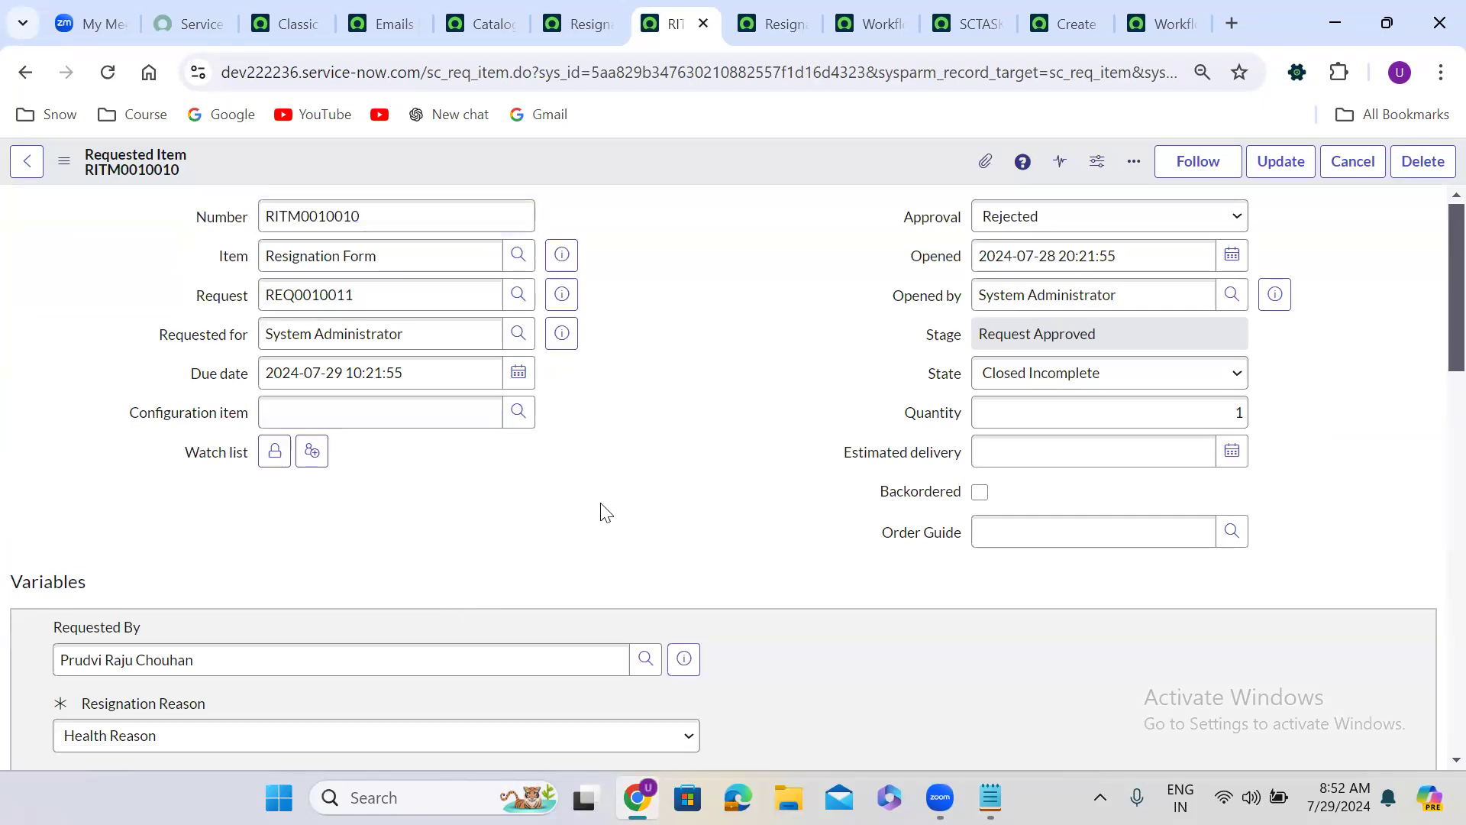
scroll(602, 506, down, 15)
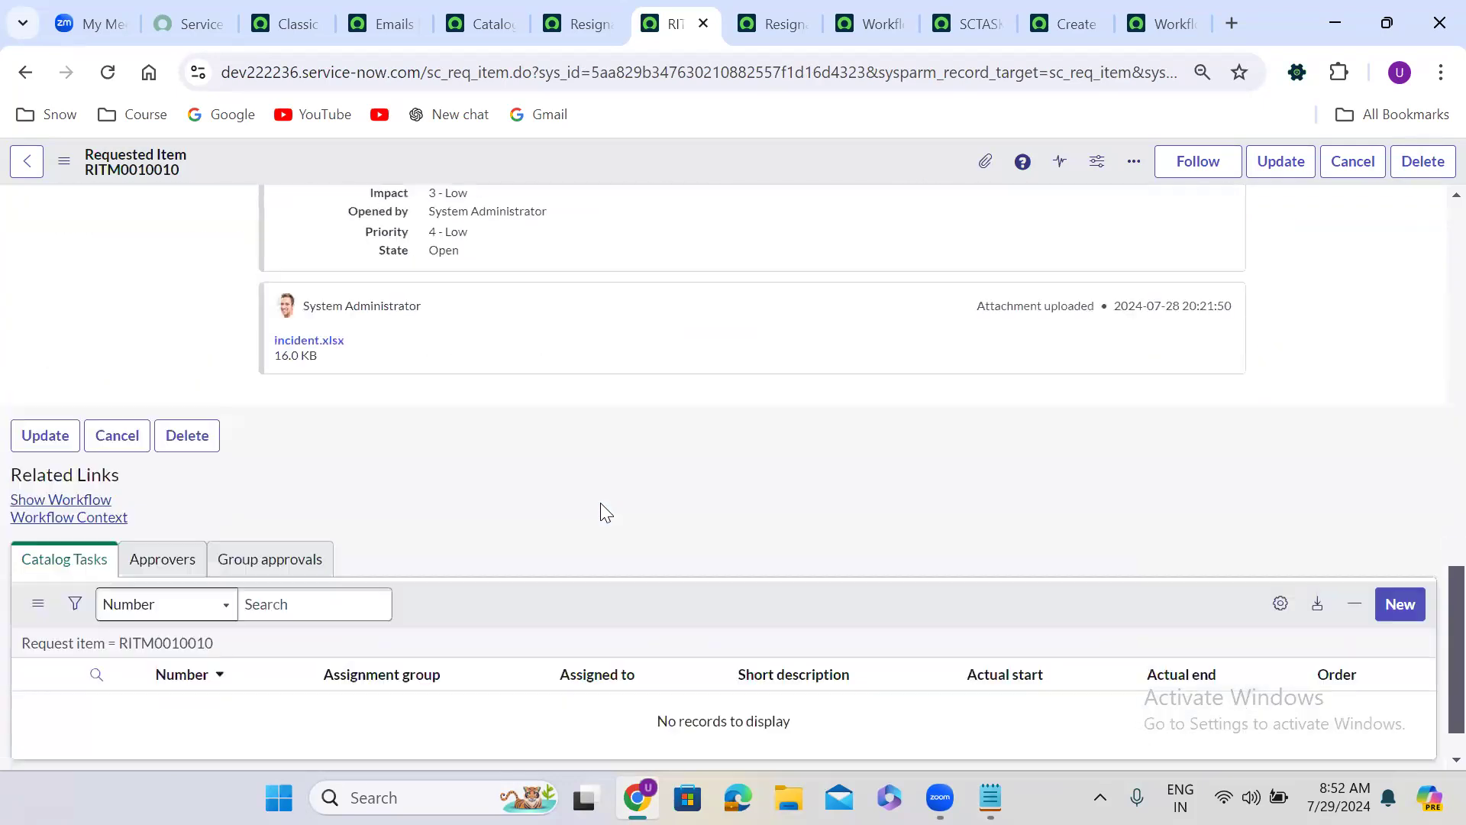
scroll(606, 512, down, 1)
scroll(601, 506, up, 10)
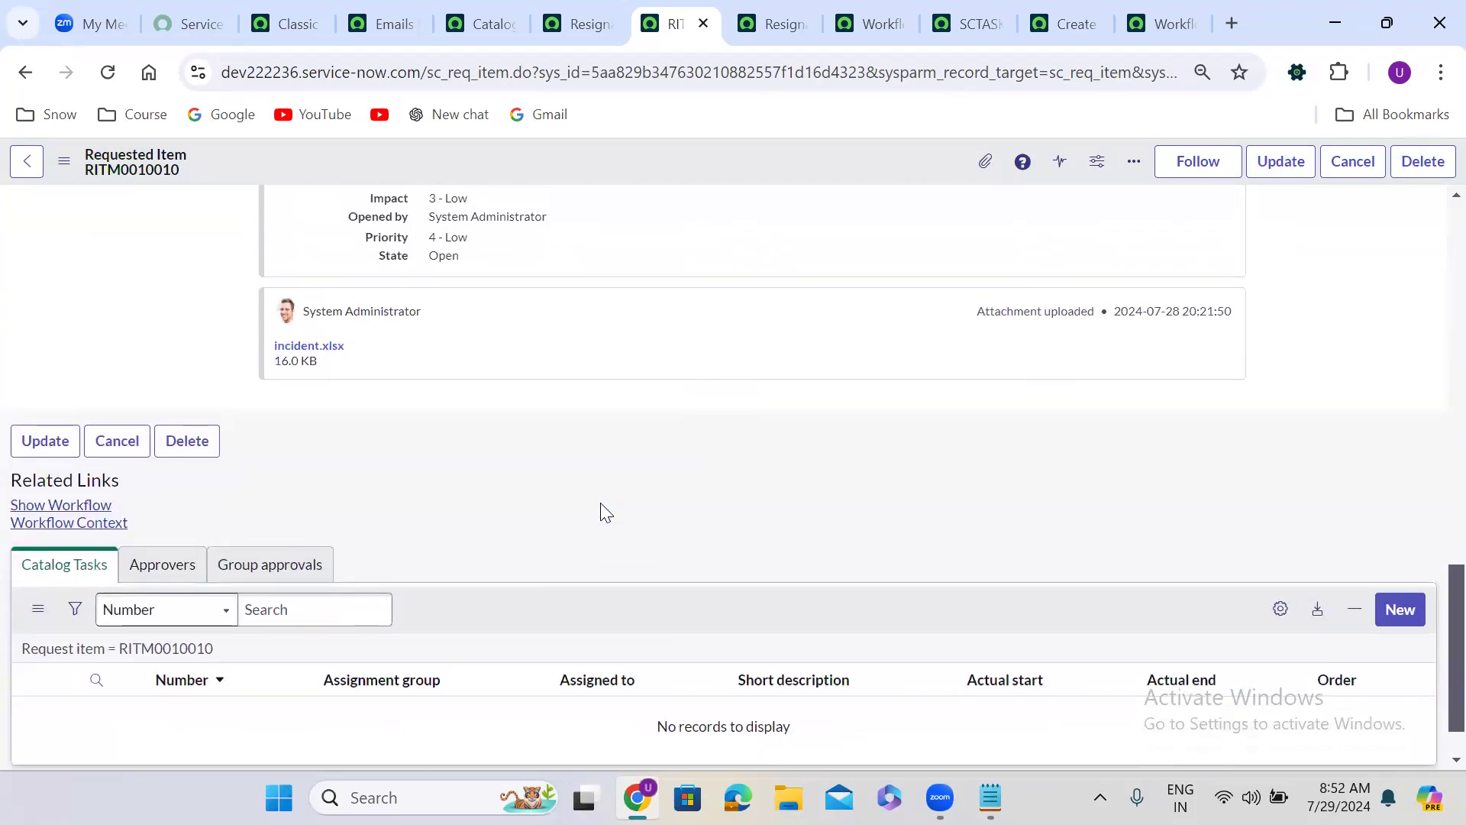
scroll(600, 506, up, 1)
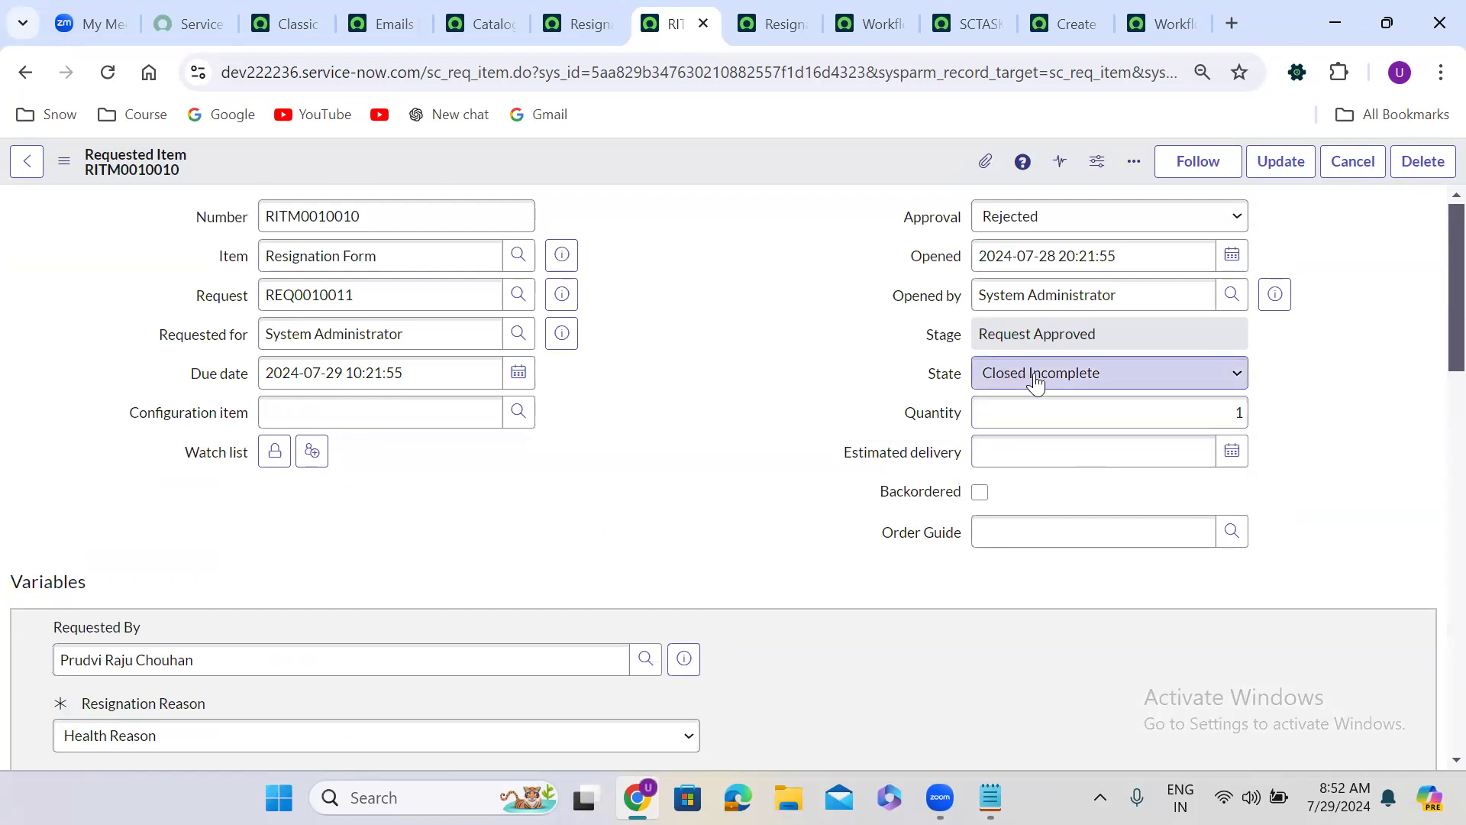
scroll(697, 494, down, 1)
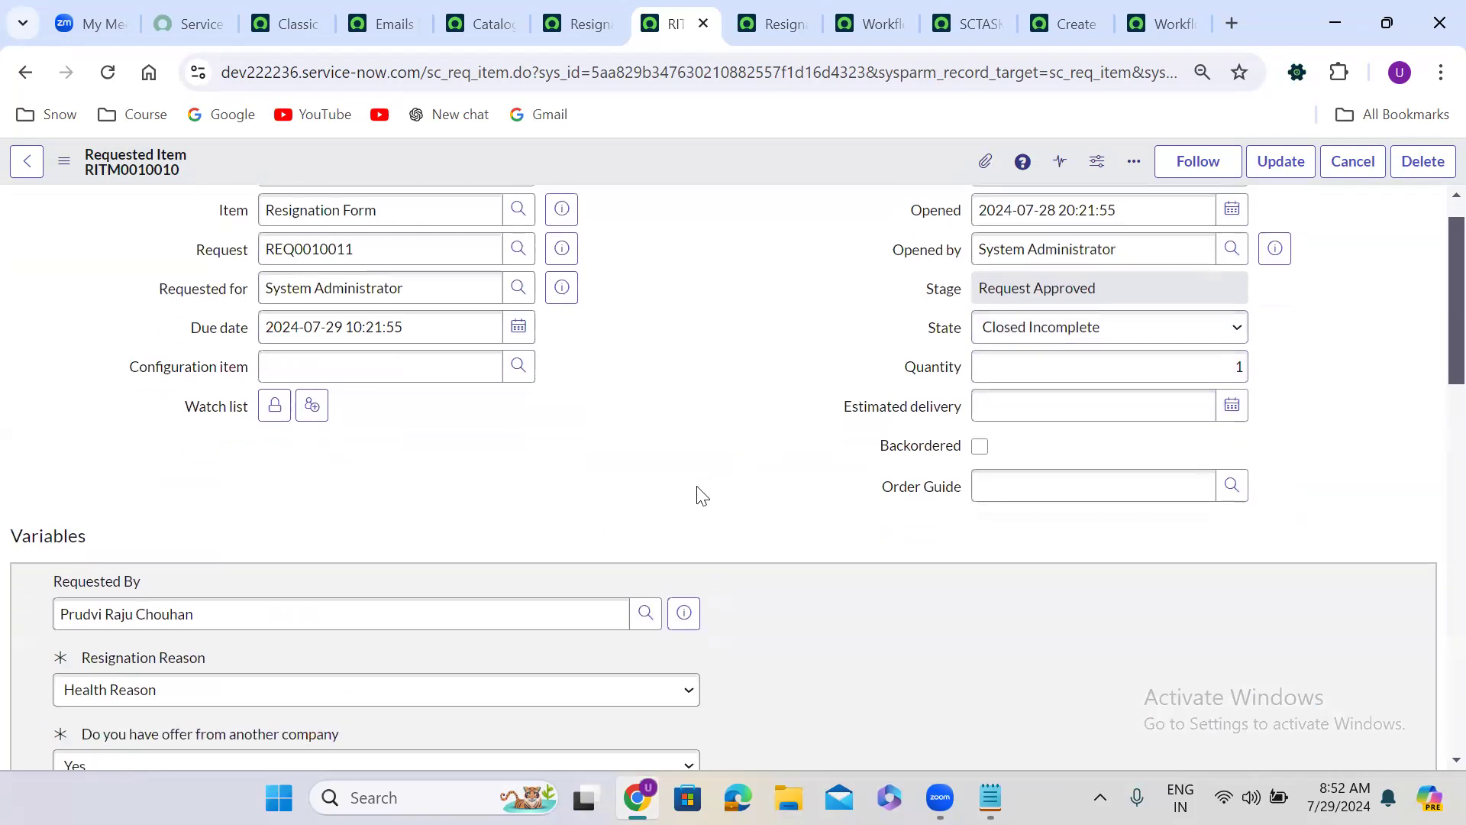
scroll(696, 486, down, 10)
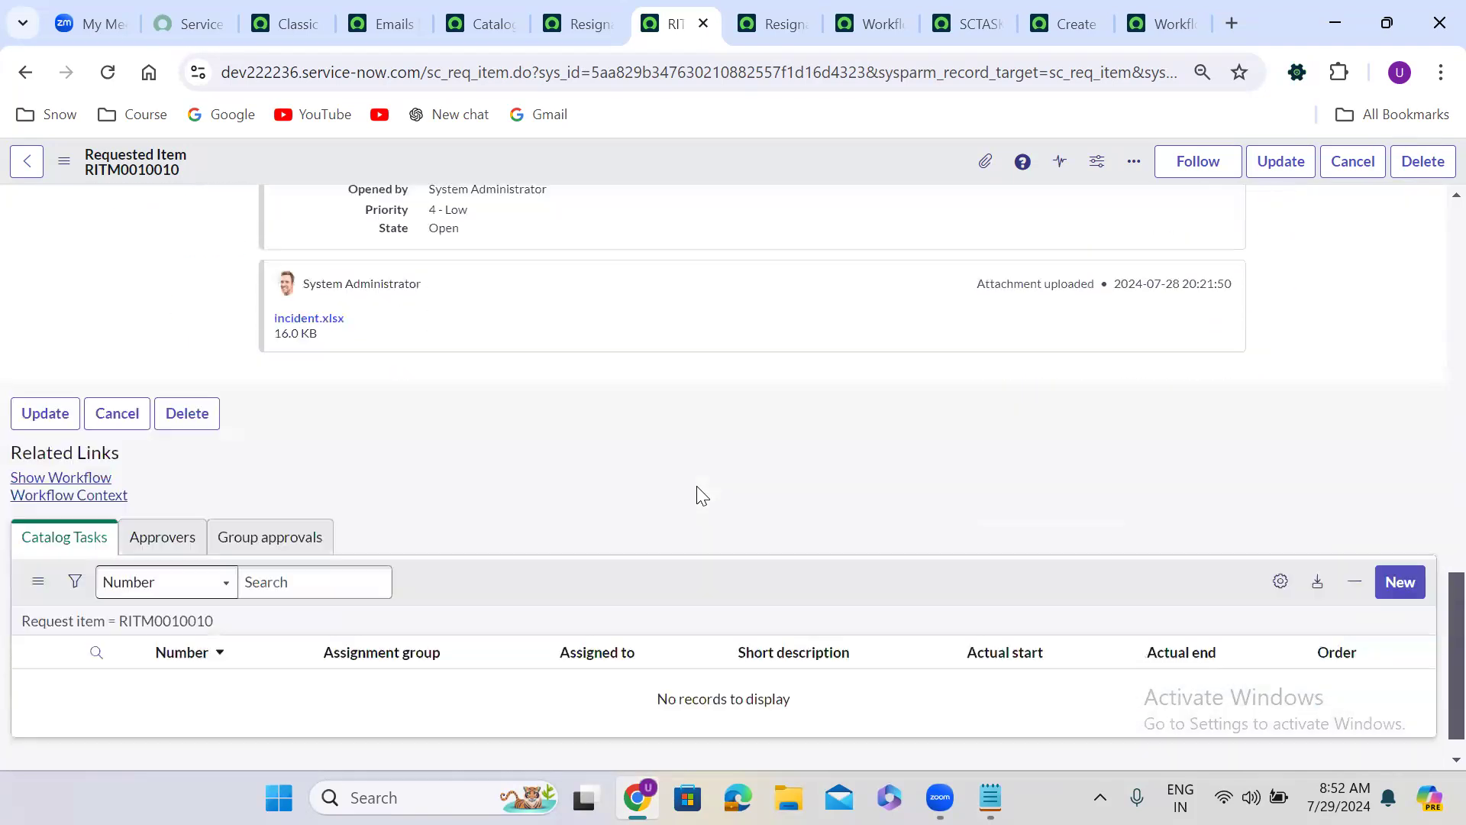
Show the new requested item's workflow, trace the No branch from the If activity, and return to the record.
click(66, 443)
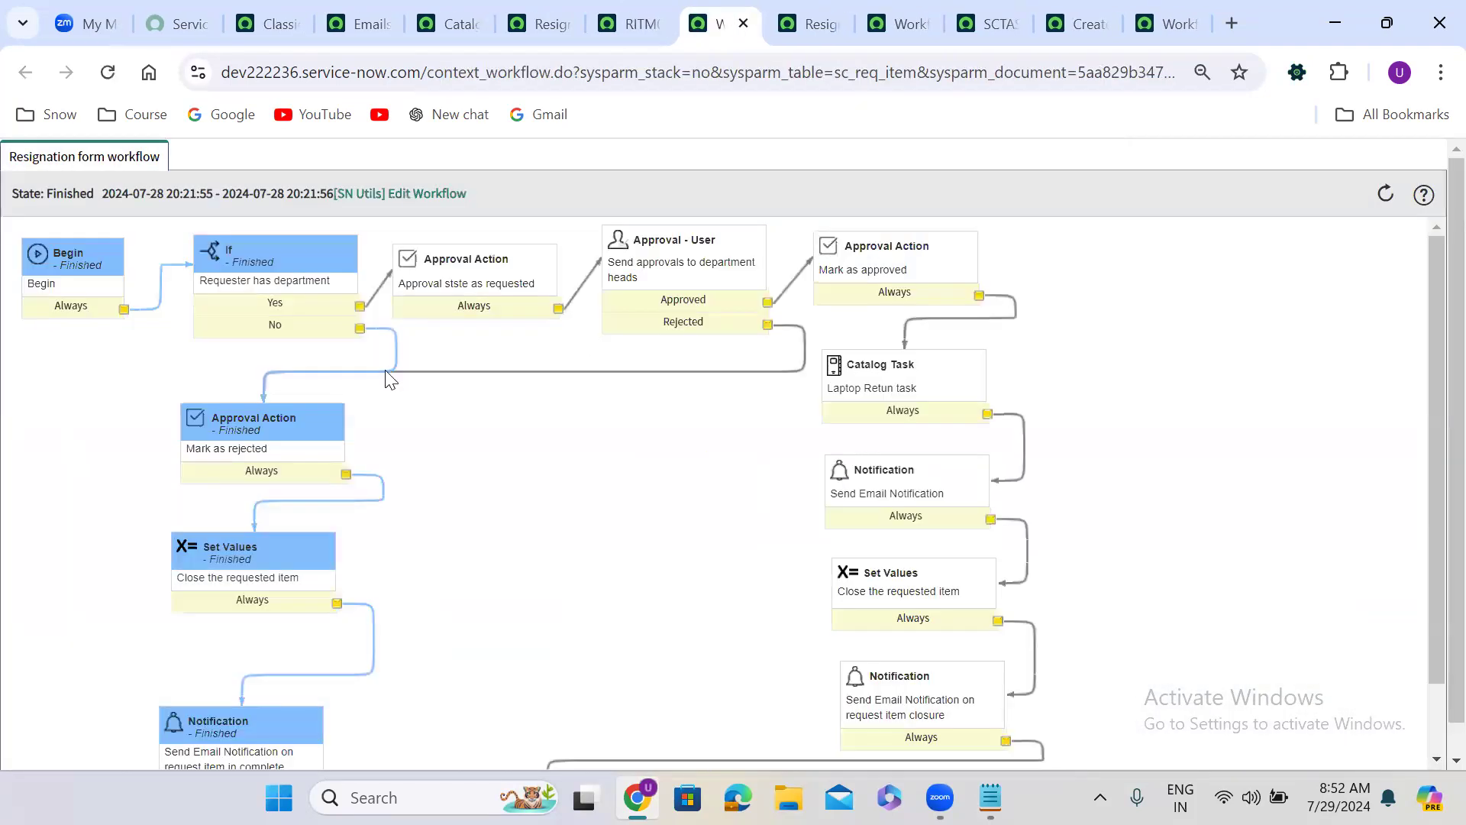
mouse_move(279, 327)
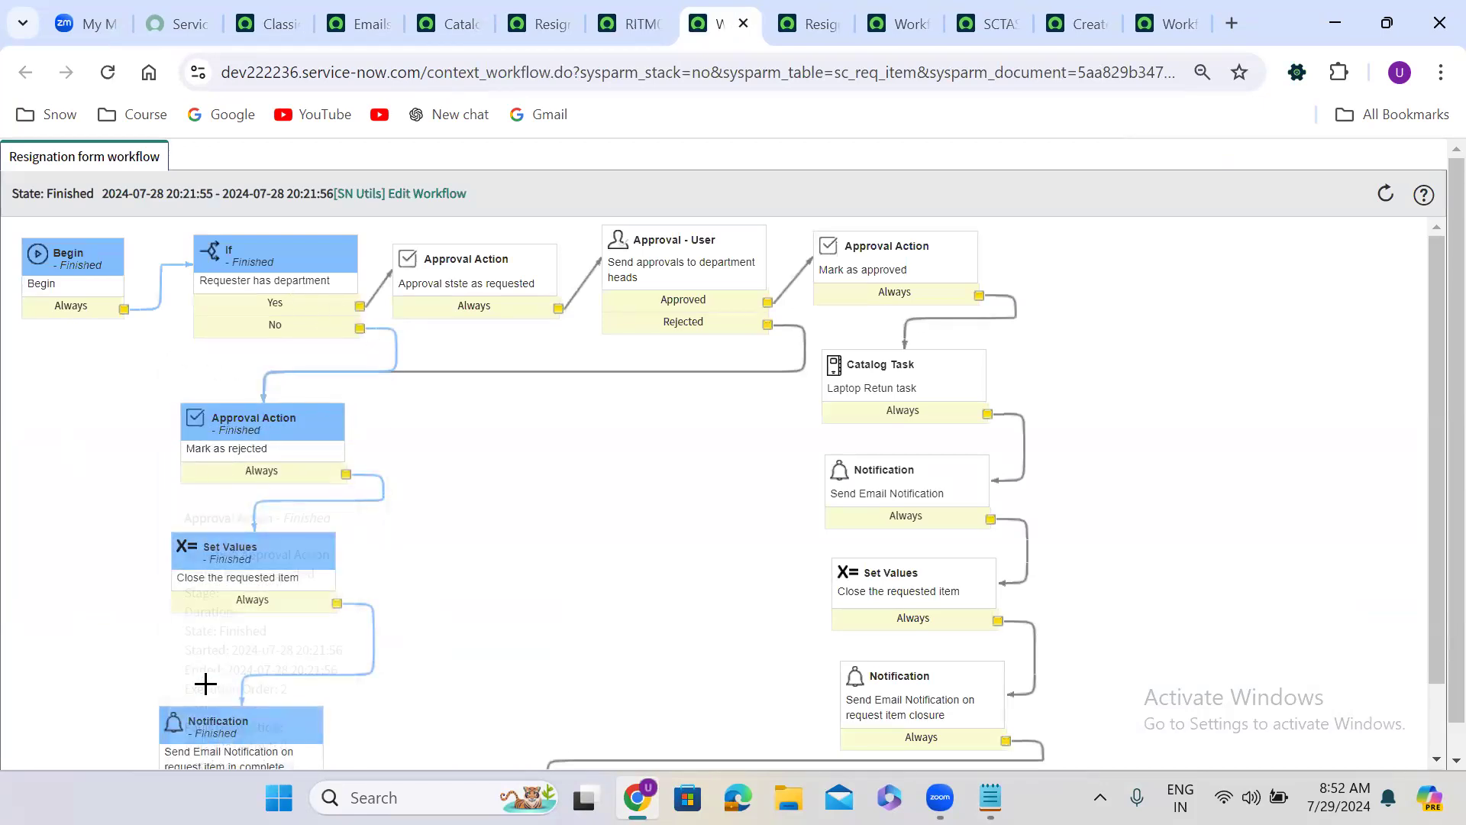
drag(1430, 385, 1429, 289)
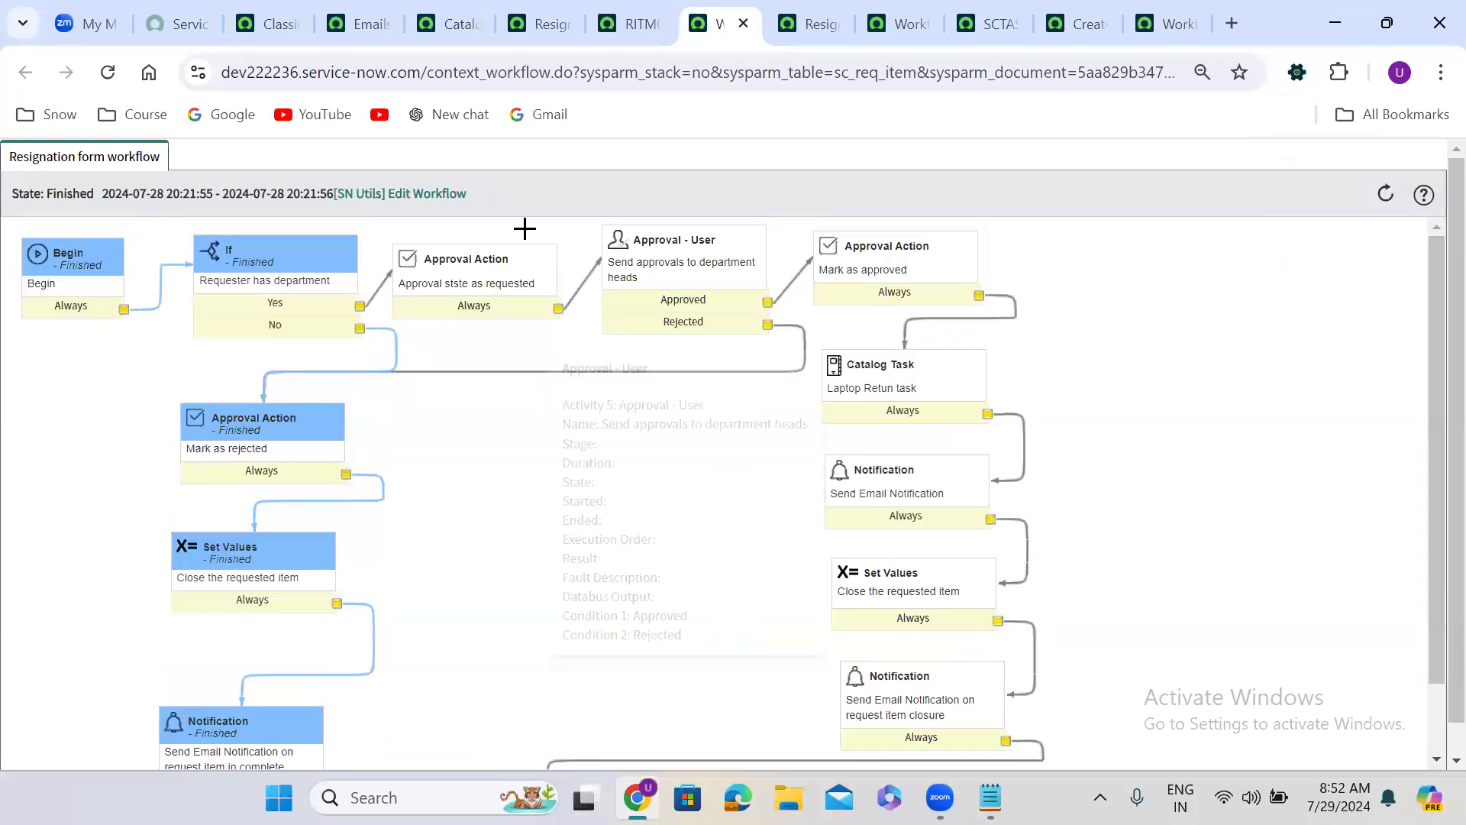
click(637, 11)
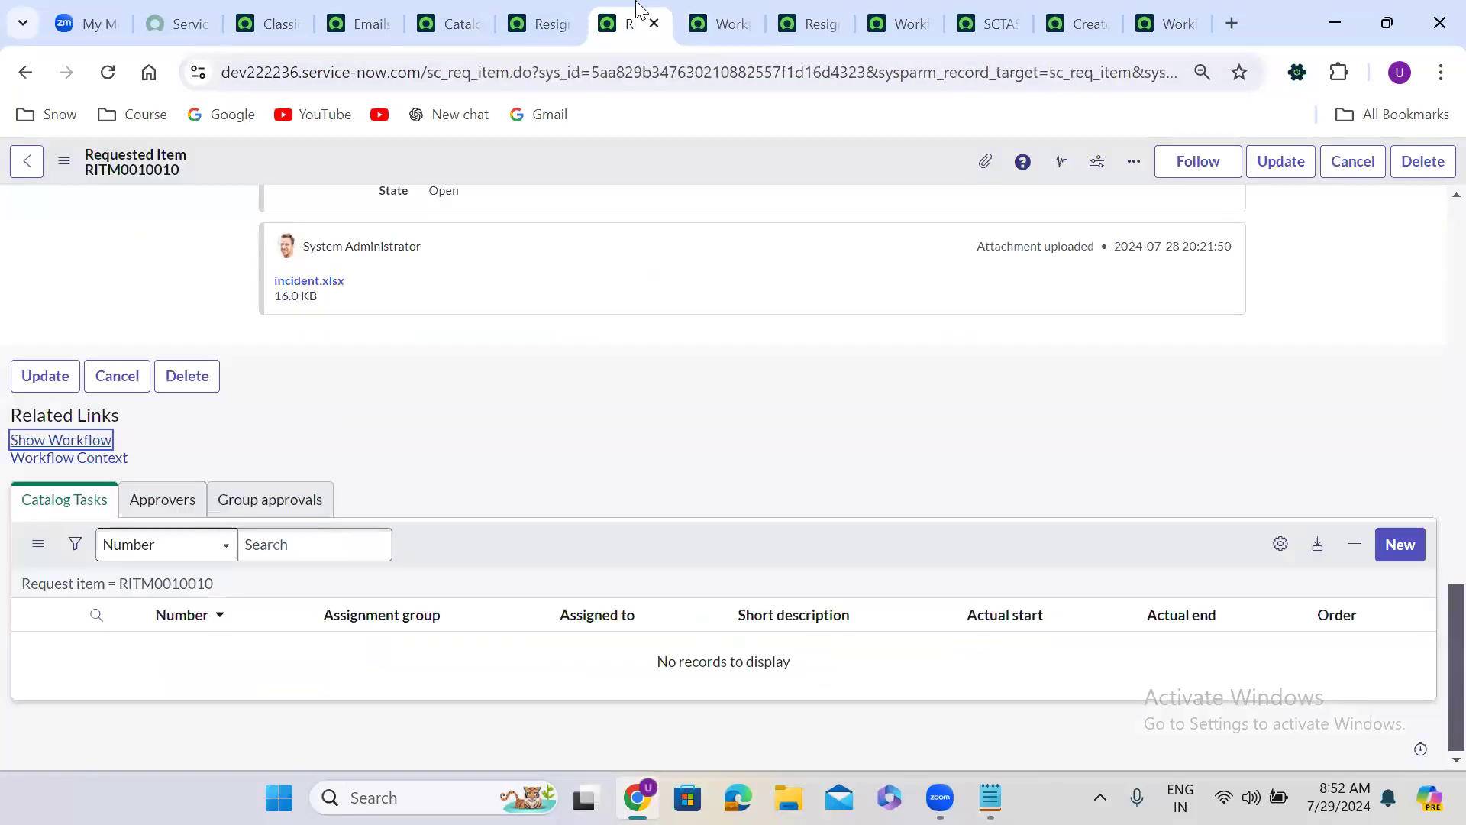
scroll(1433, 238, up, 15)
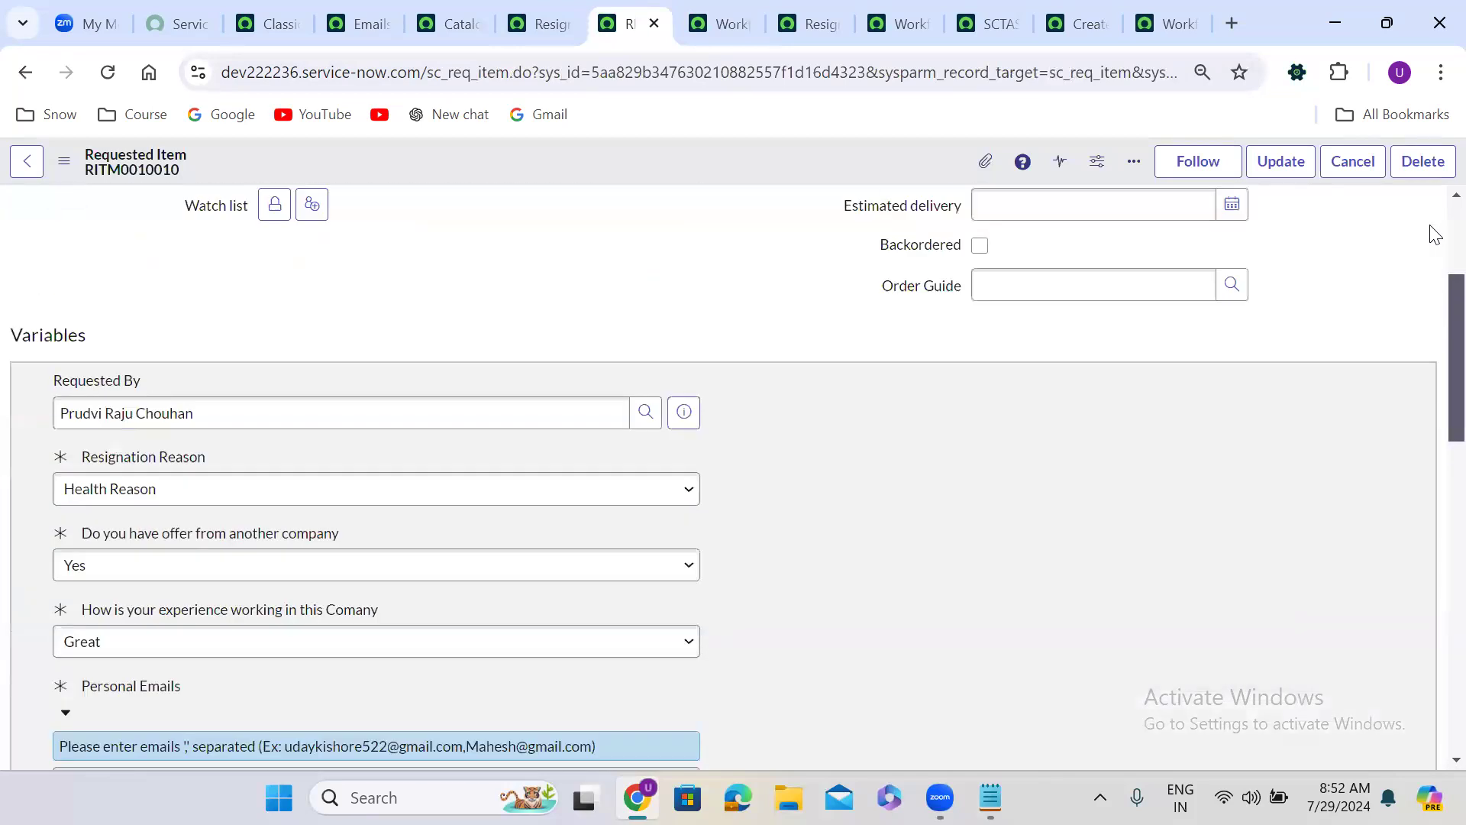
Open the Resignation Form catalog item from the requested item's Item reference.
scroll(1434, 234, up, 3)
click(562, 257)
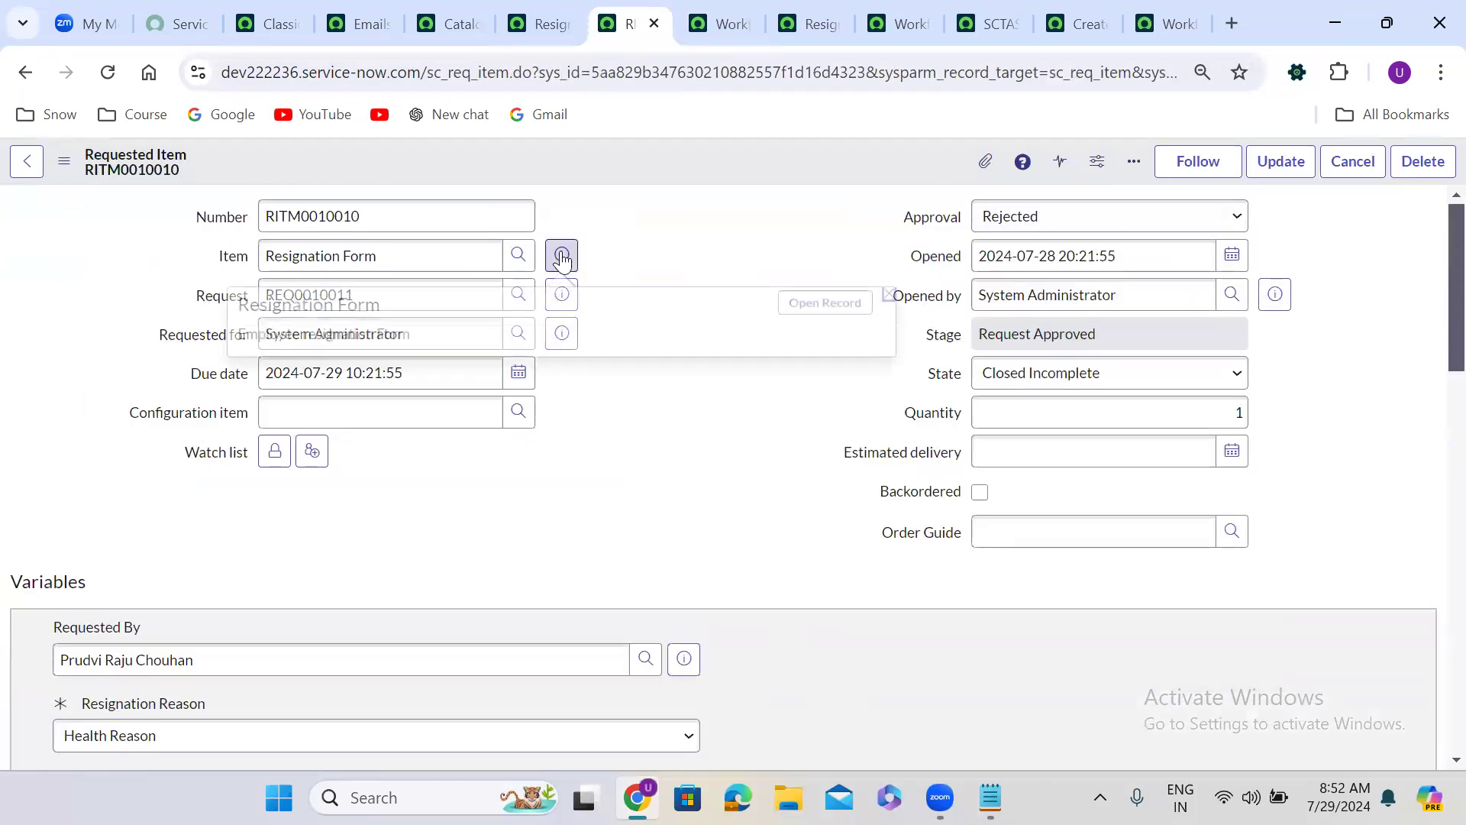
click(823, 302)
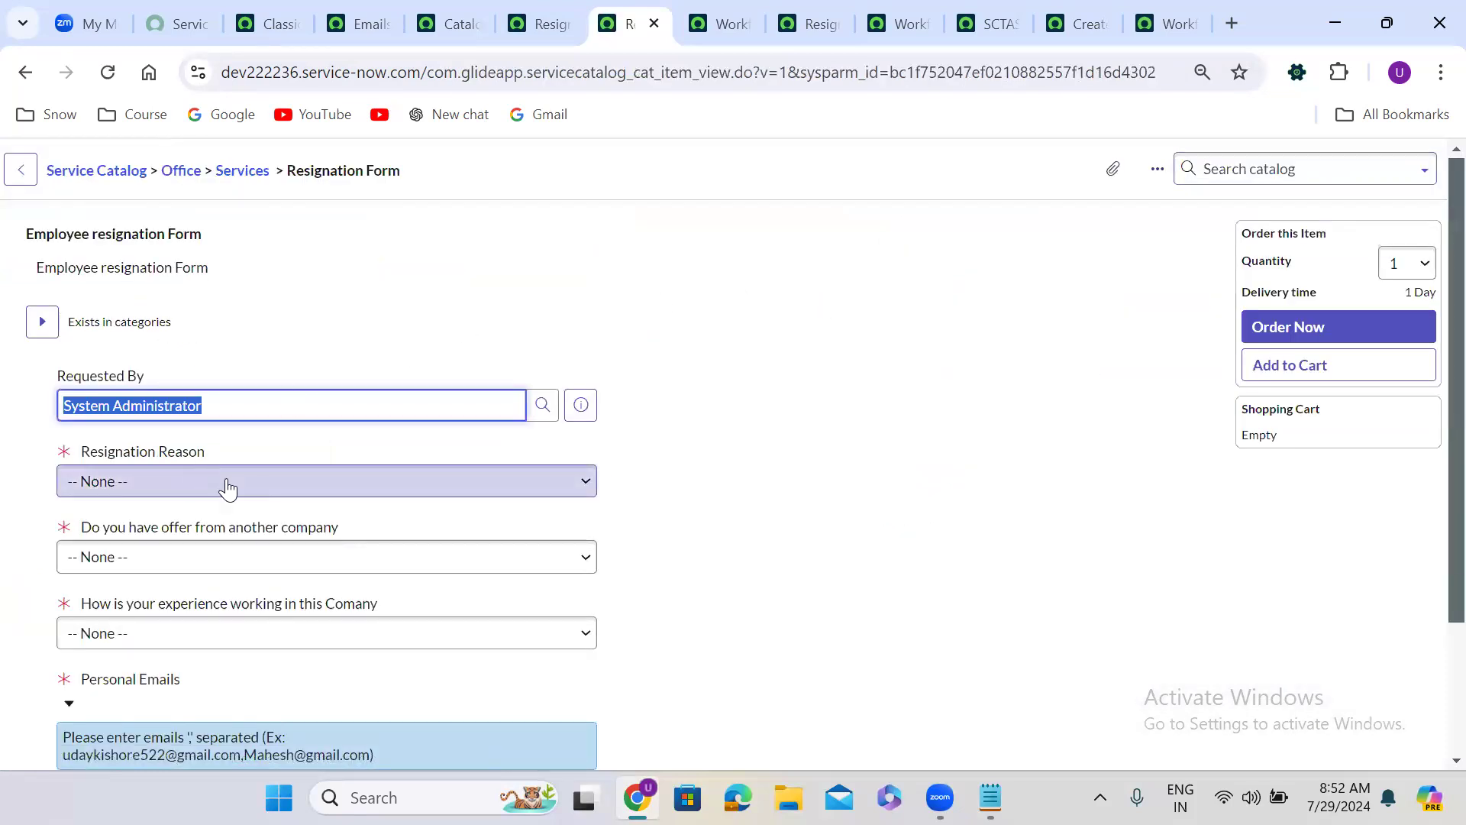
Set Resignation Reason to Better oppertunity, the offer from another company to Yes, and the company experience to Great.
click(175, 492)
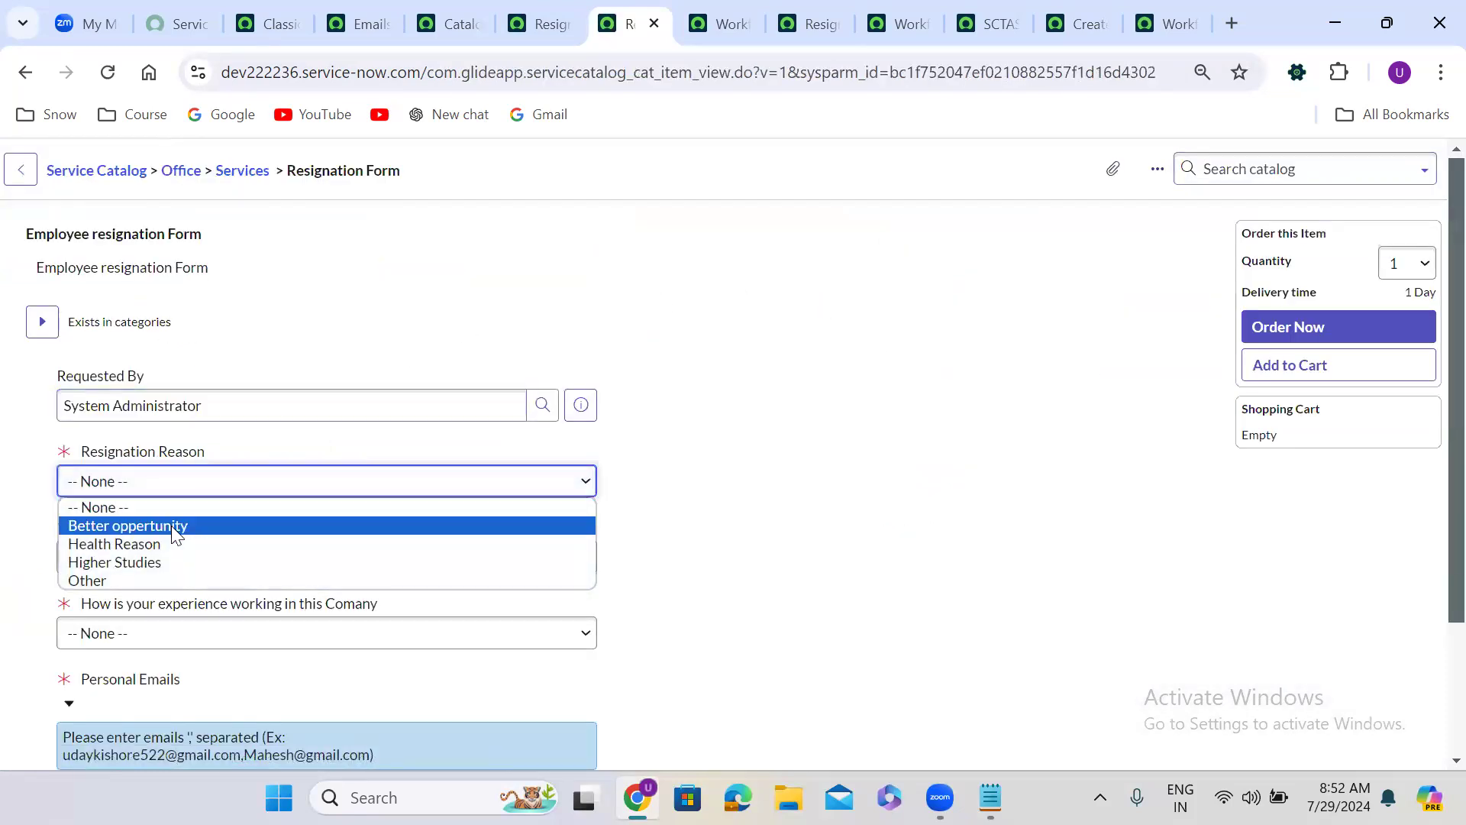
click(171, 526)
click(172, 570)
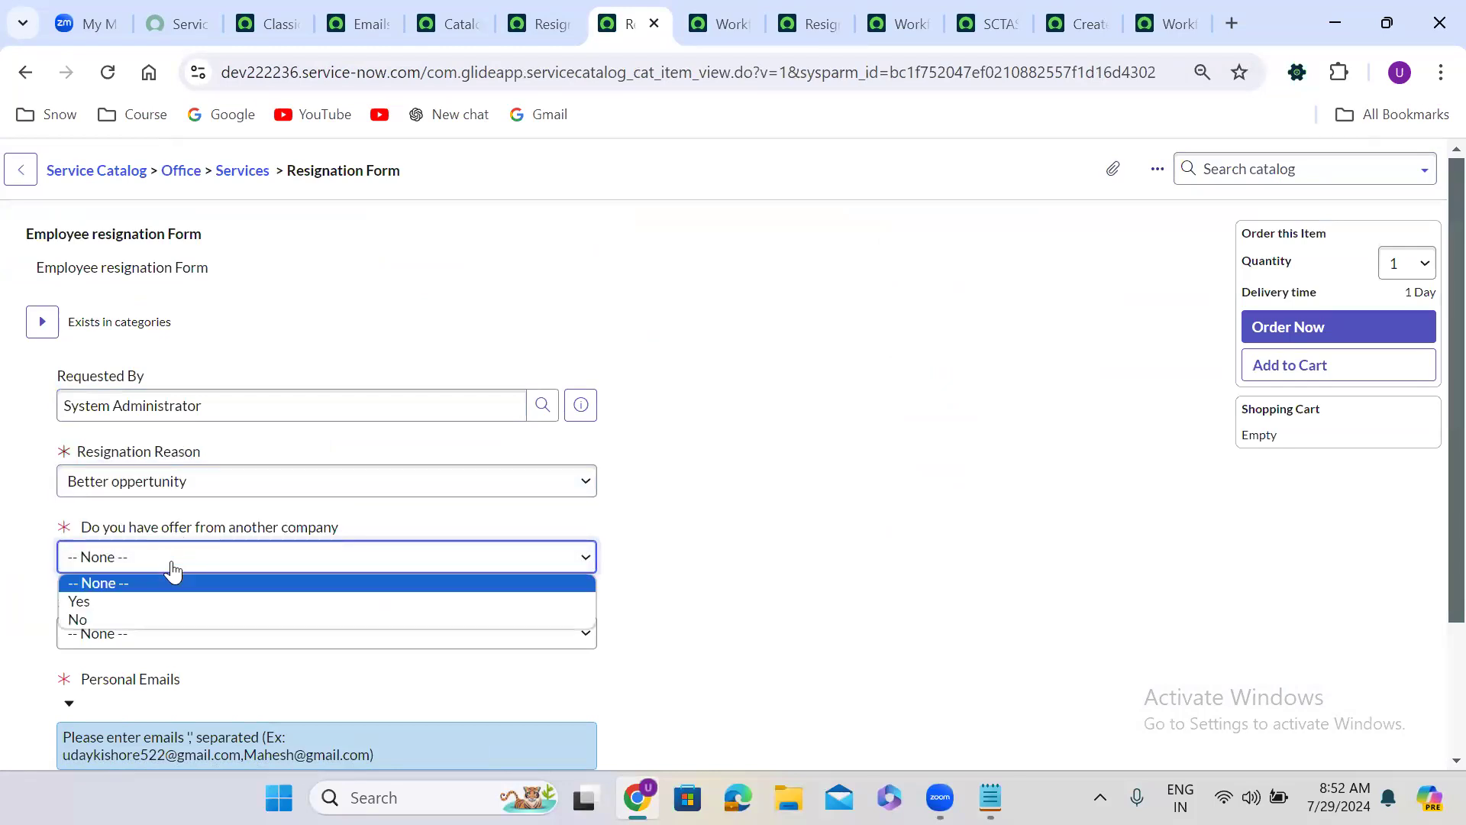
click(162, 599)
click(771, 566)
scroll(771, 566, down, 2)
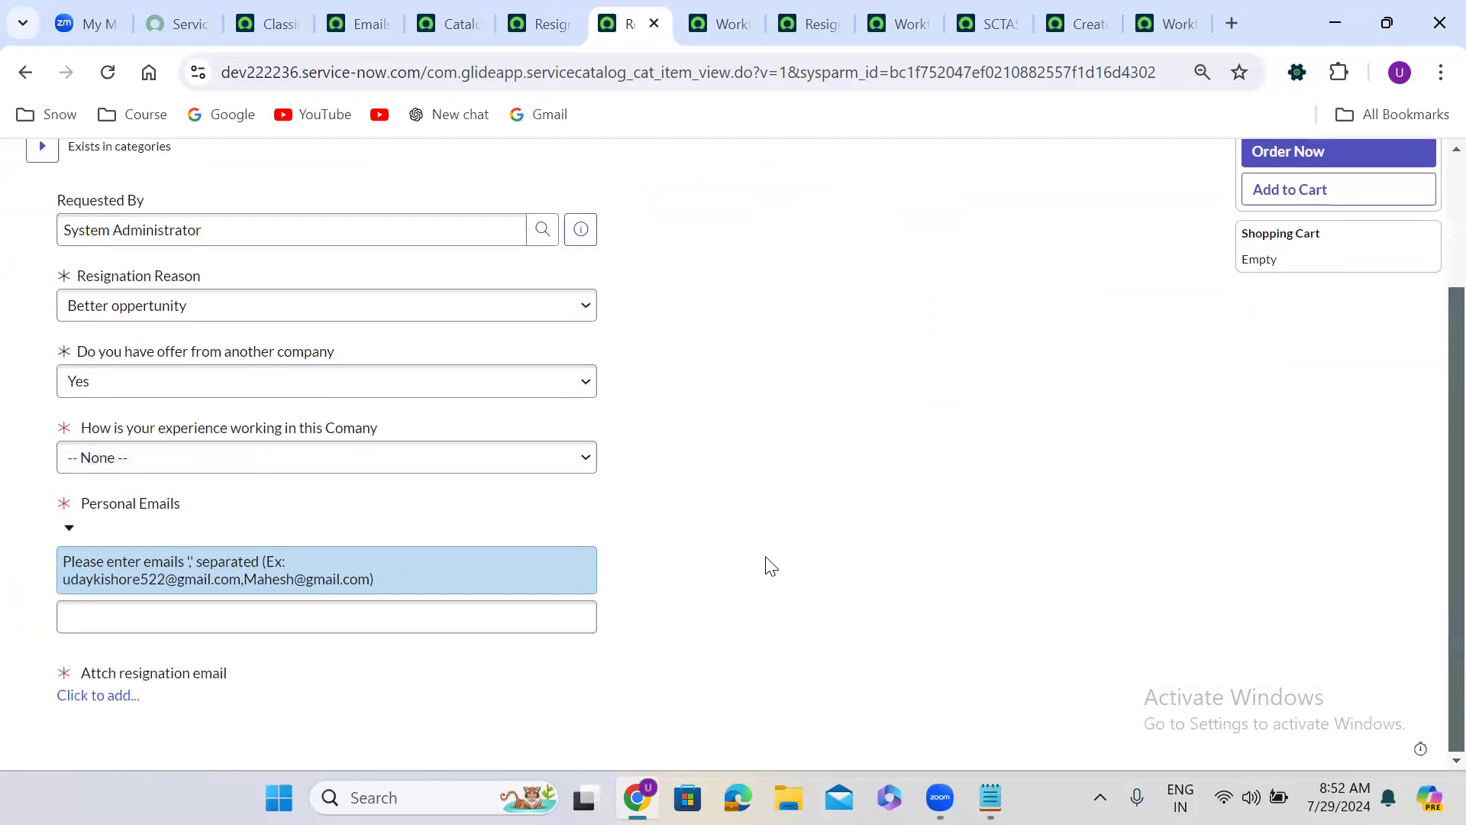
click(136, 464)
click(133, 522)
click(131, 525)
Expand the Personal Emails help text and copy its example addresses into the field.
scroll(131, 526, up, 1)
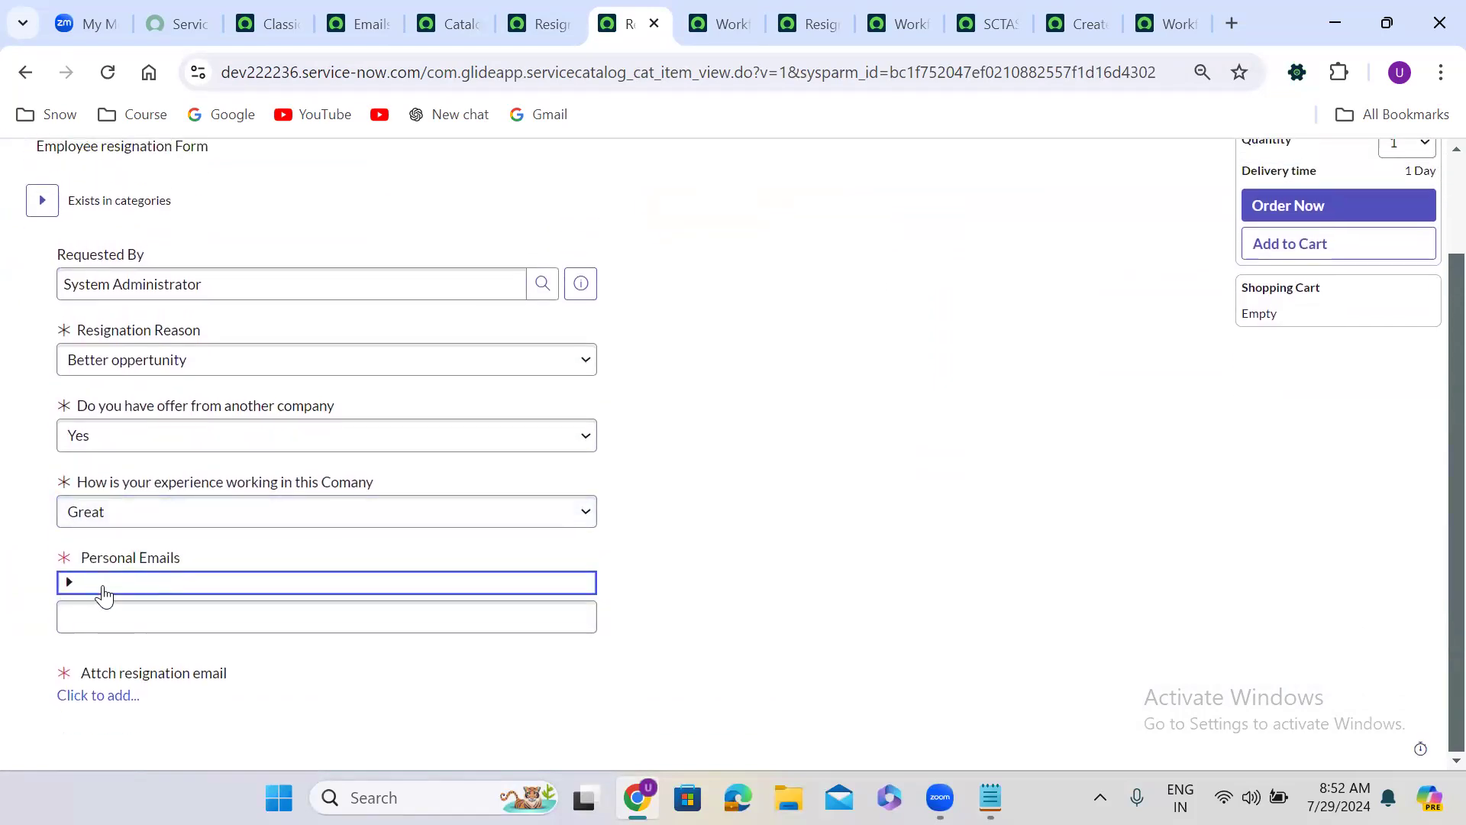
click(101, 588)
drag(65, 584, 370, 584)
key(ctrl+c)
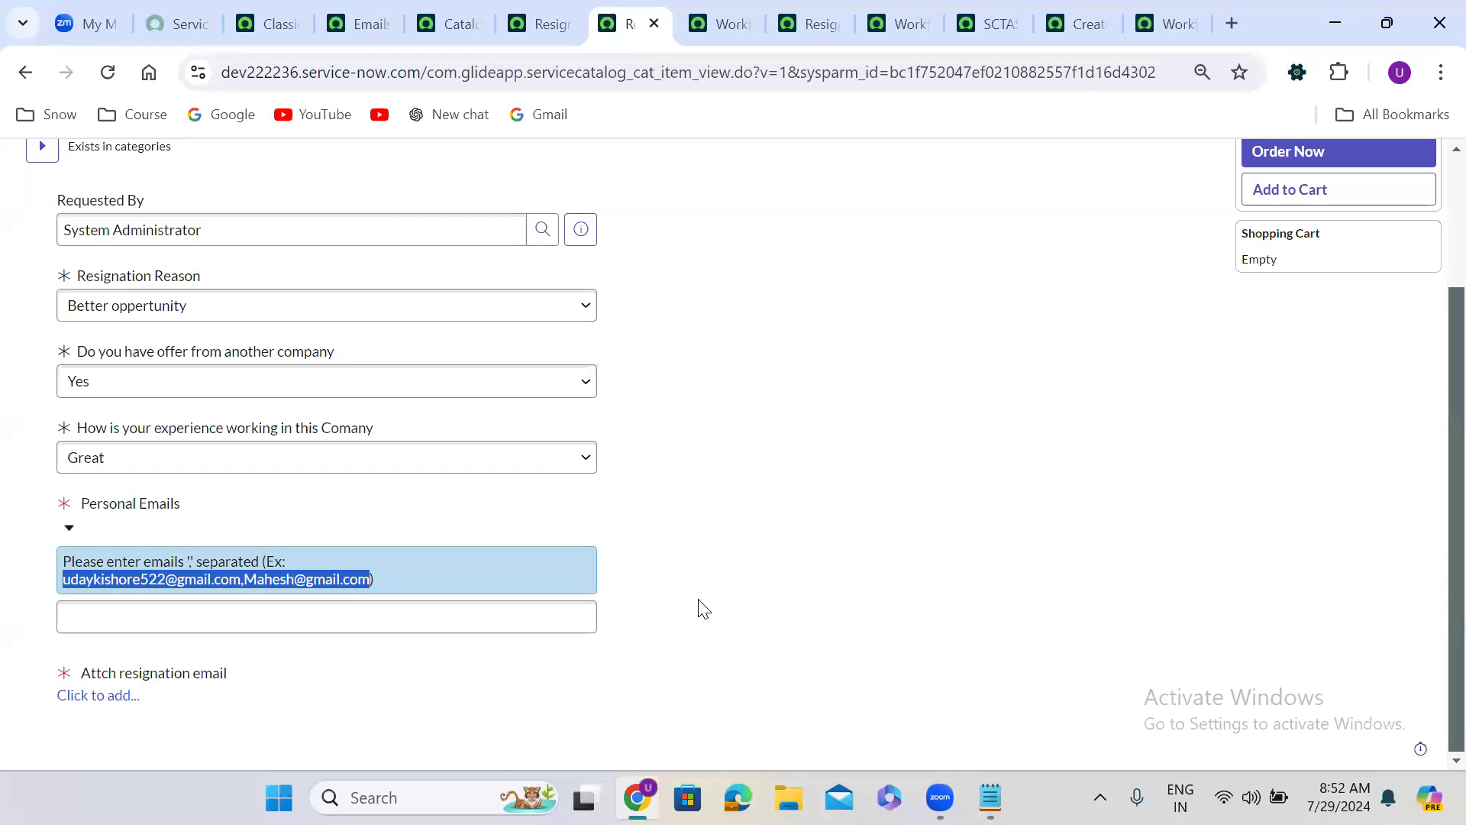
click(357, 619)
key(ctrl+v)
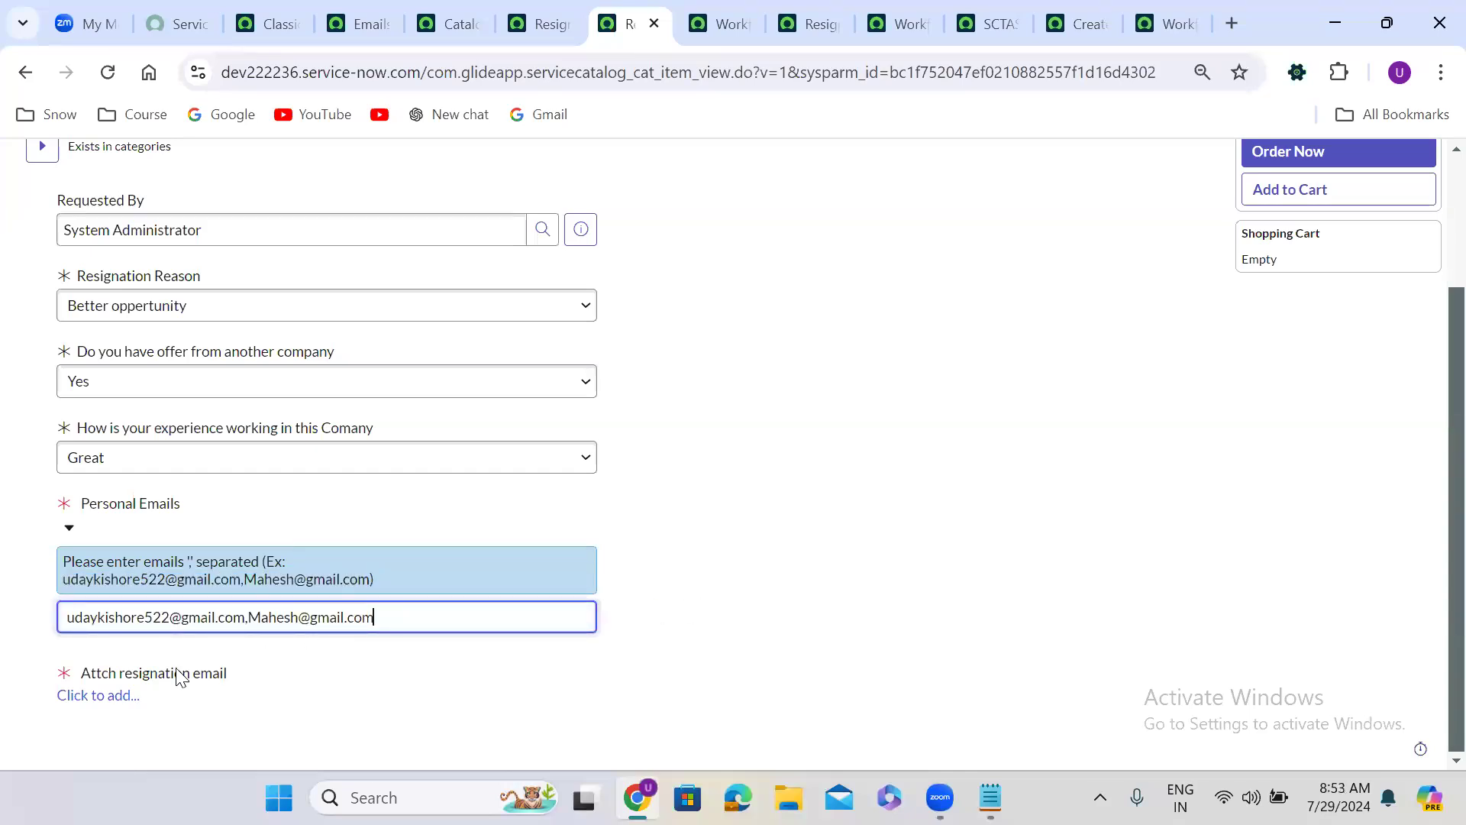
Attach the incident file from the Desktop as the resignation email and order the form for System Administrator.
click(96, 697)
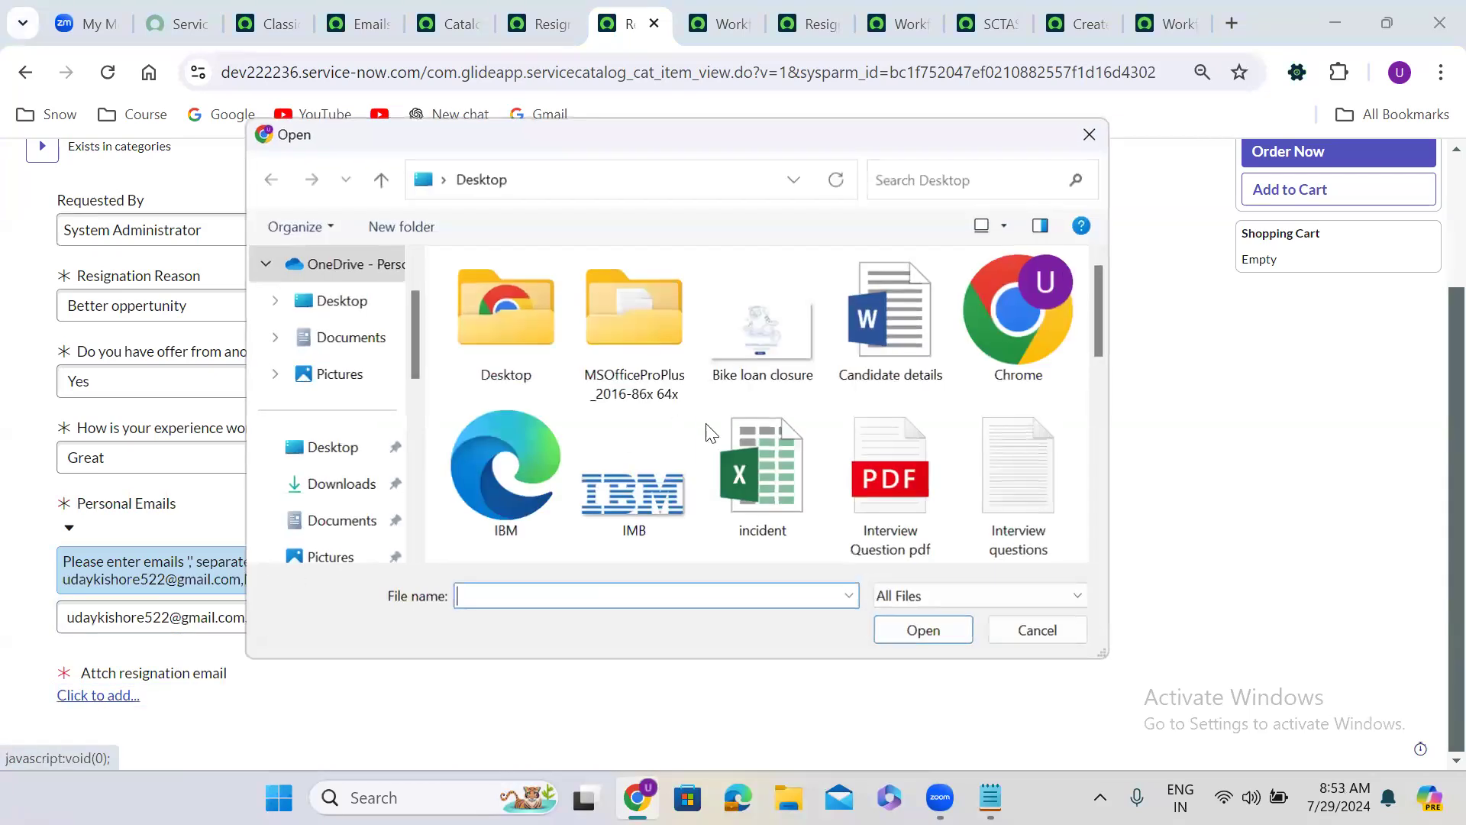
click(799, 478)
click(926, 631)
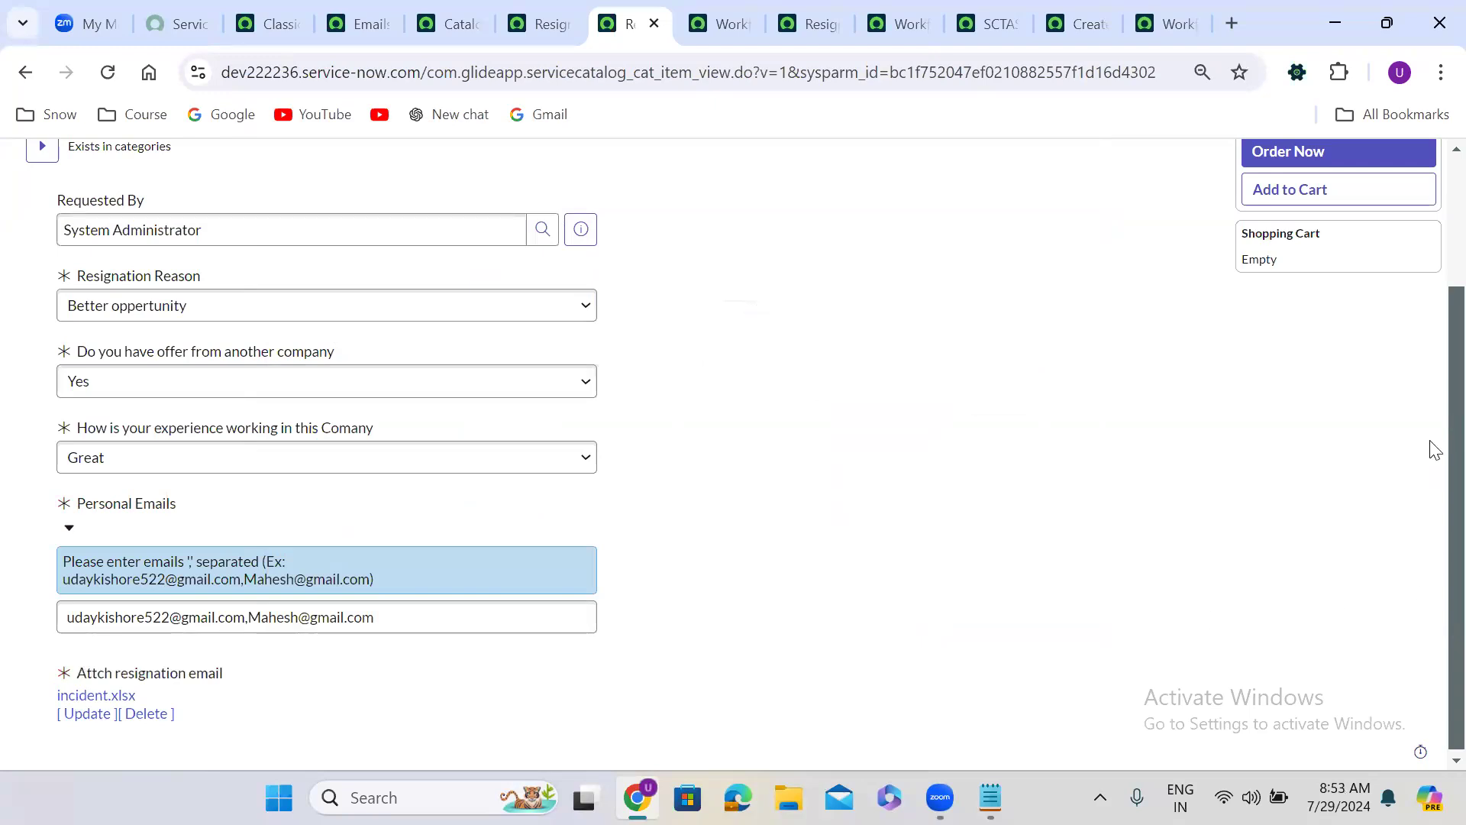
scroll(1431, 489, up, 3)
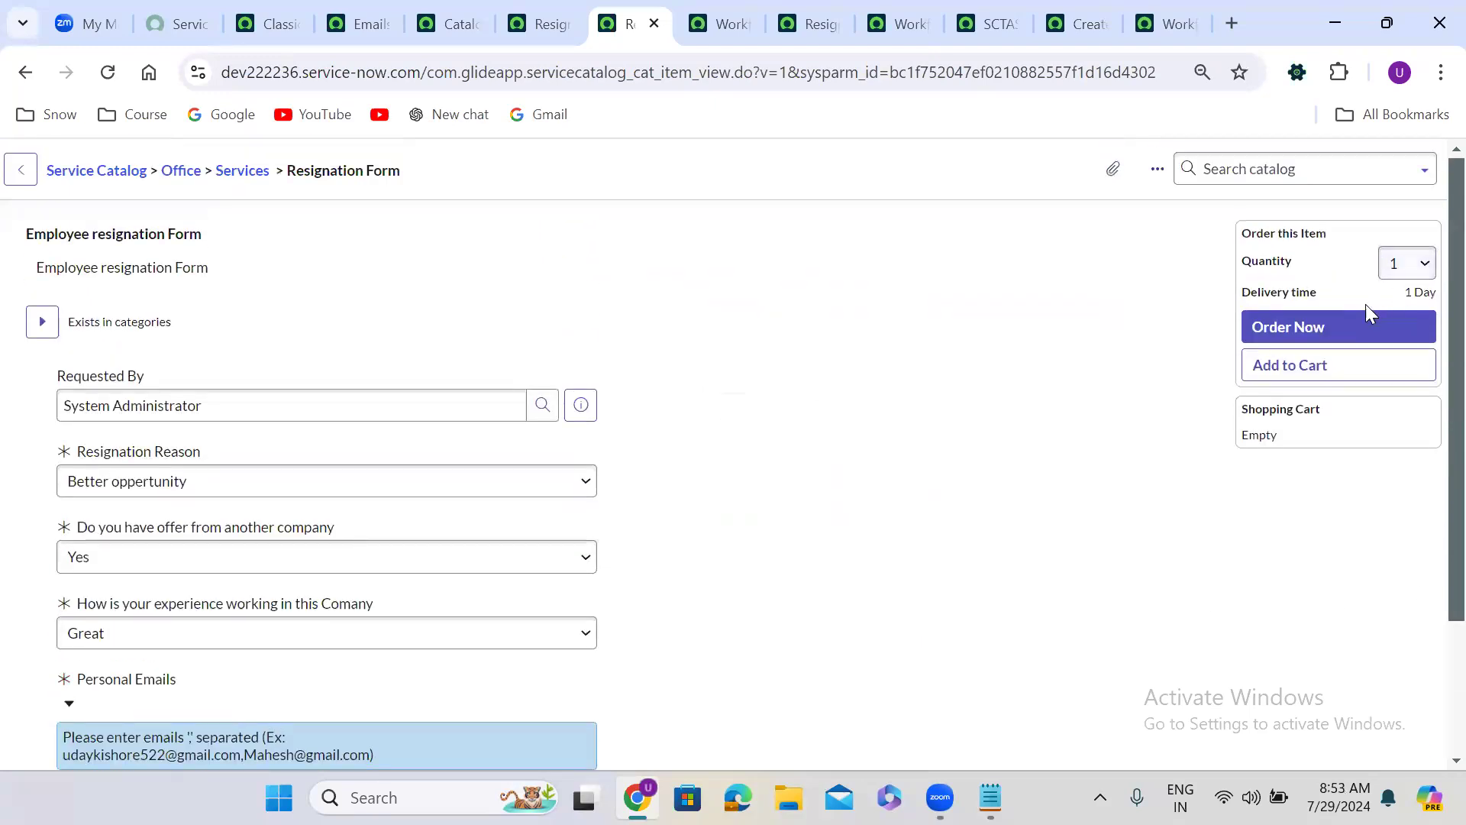
click(1330, 329)
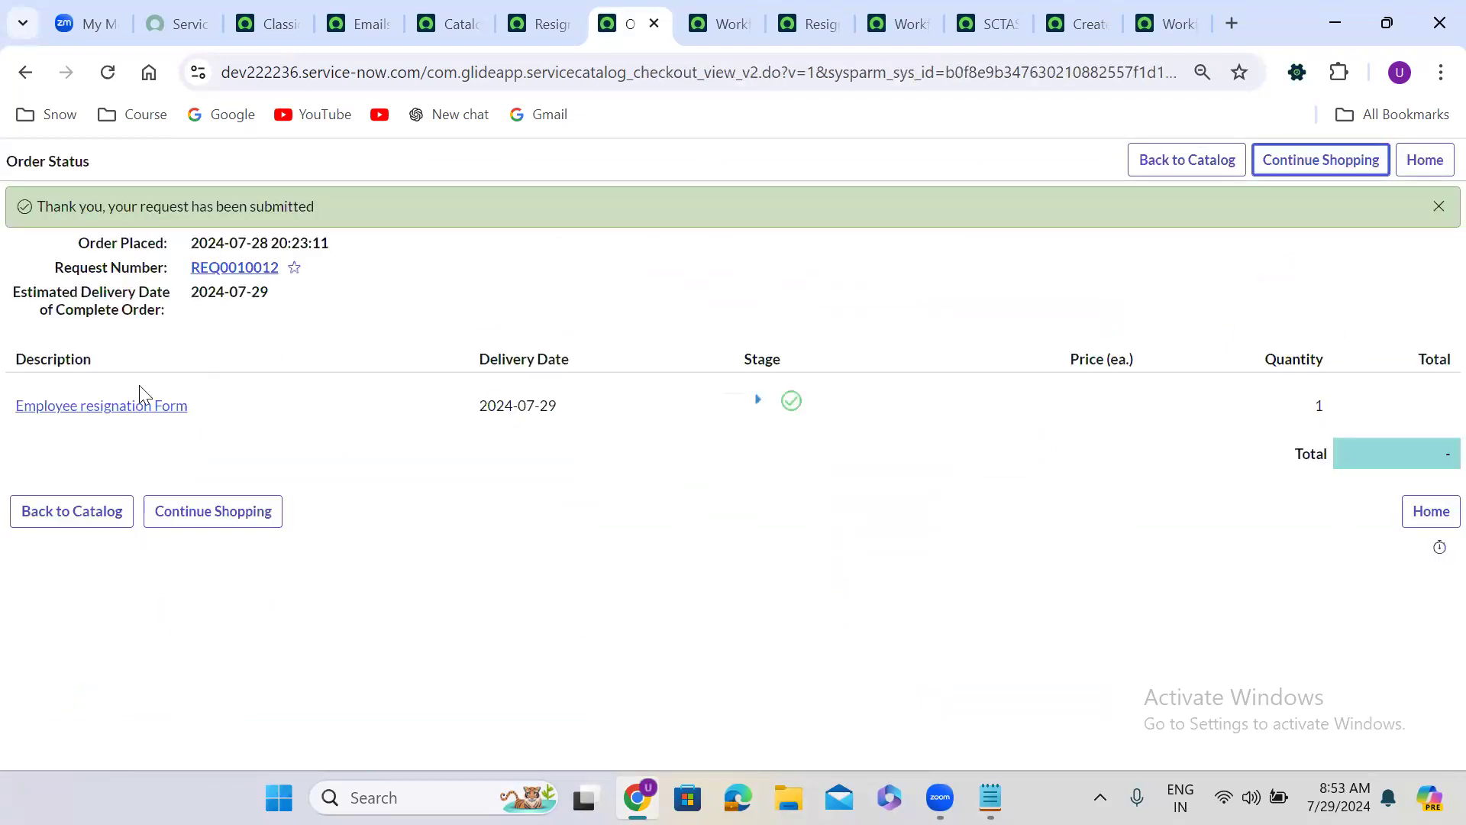
Open the ordered Employee resignation Form item and reject its requested approval in the Approvers list.
click(76, 407)
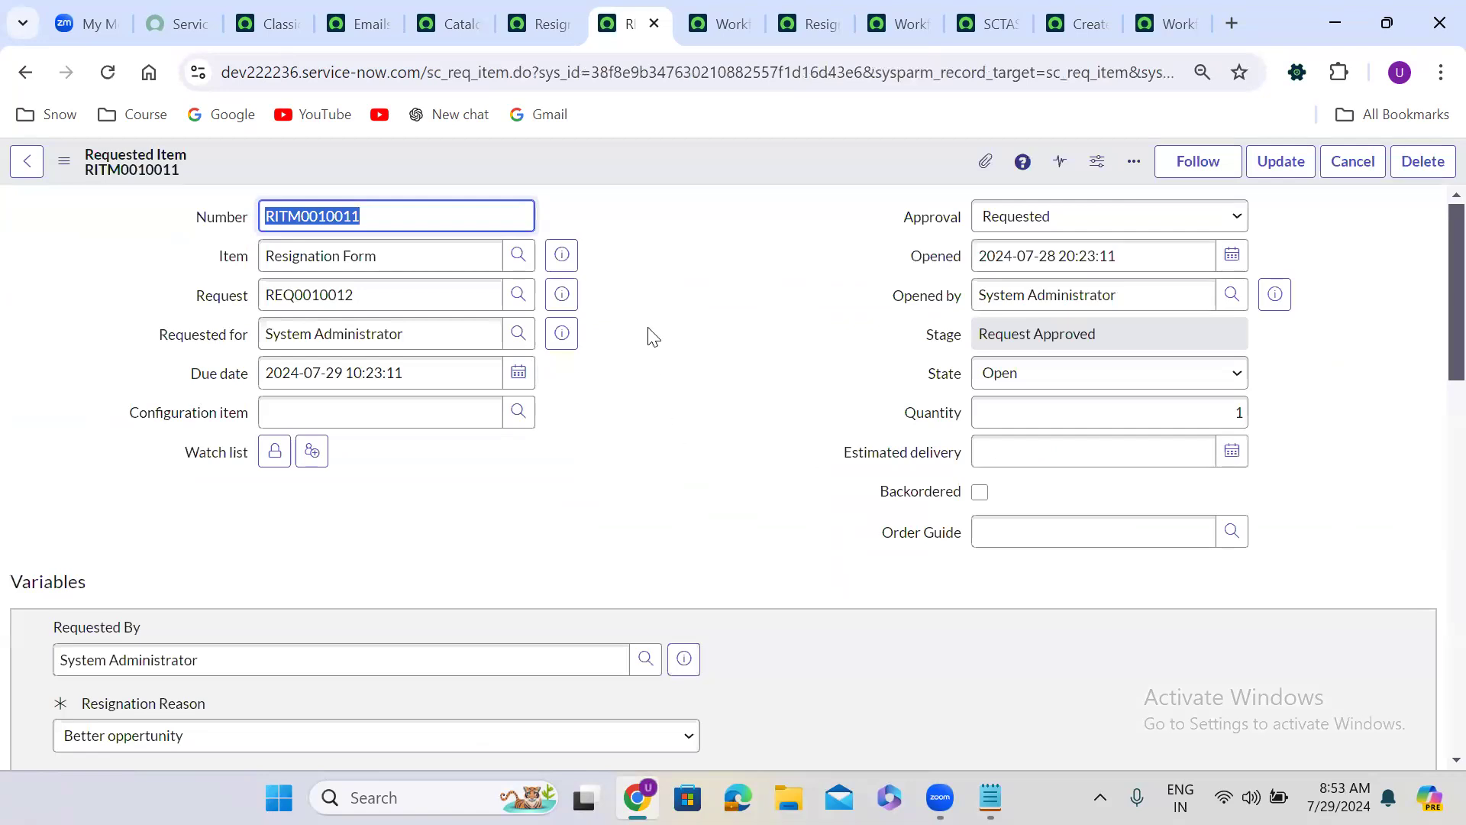
click(650, 337)
scroll(650, 337, down, 15)
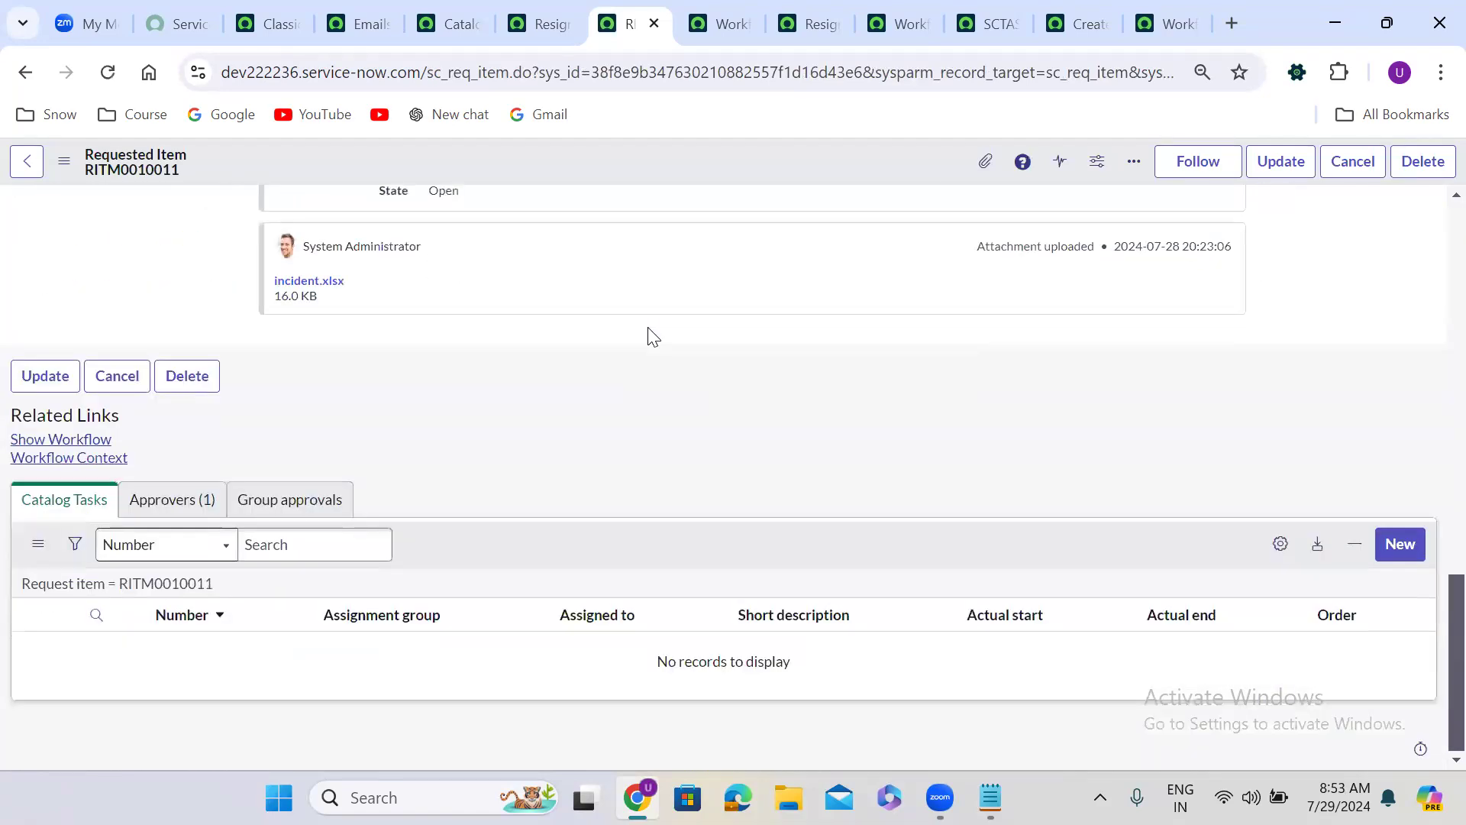
click(153, 511)
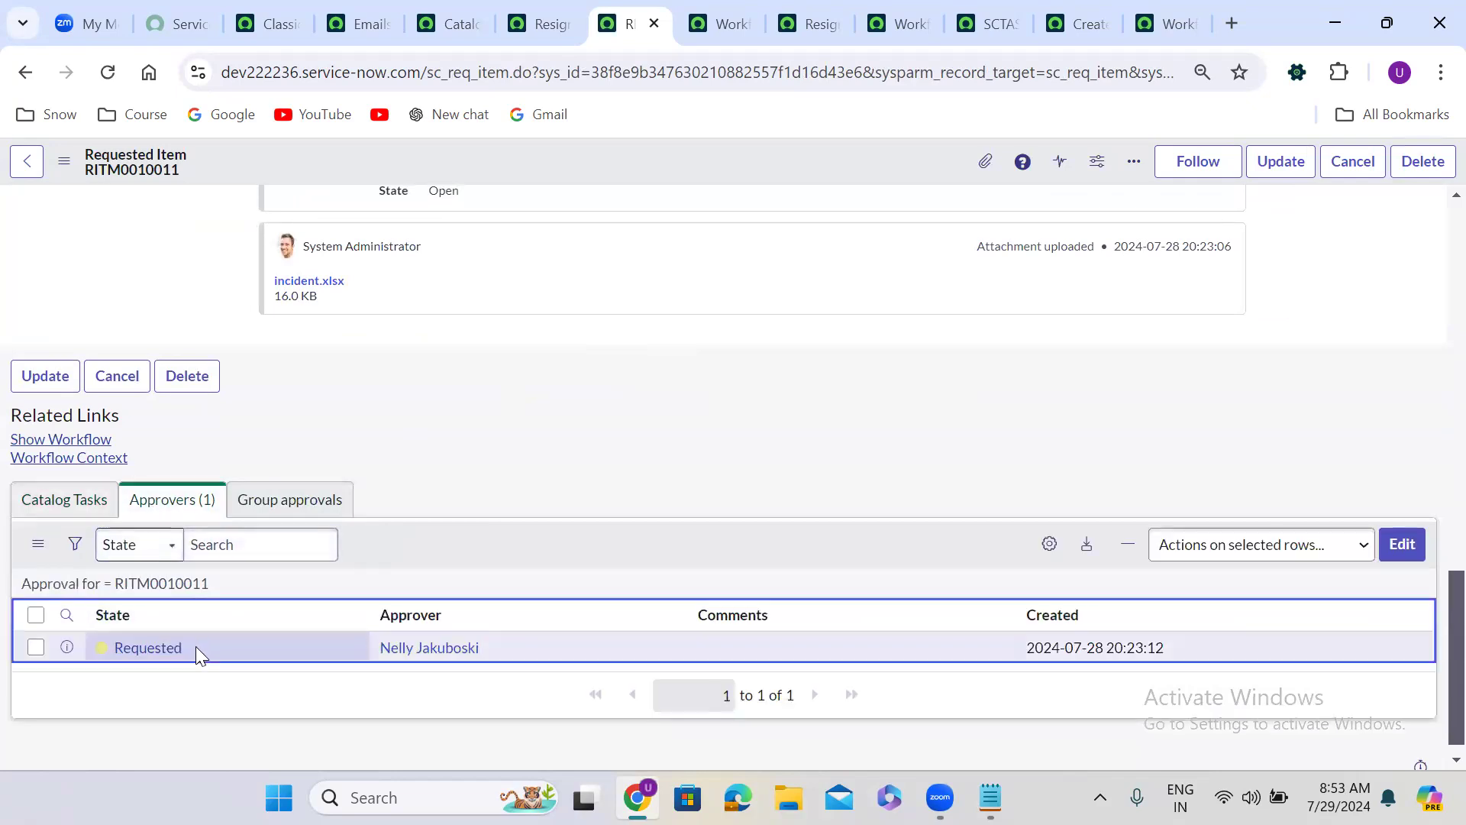
right_click(195, 646)
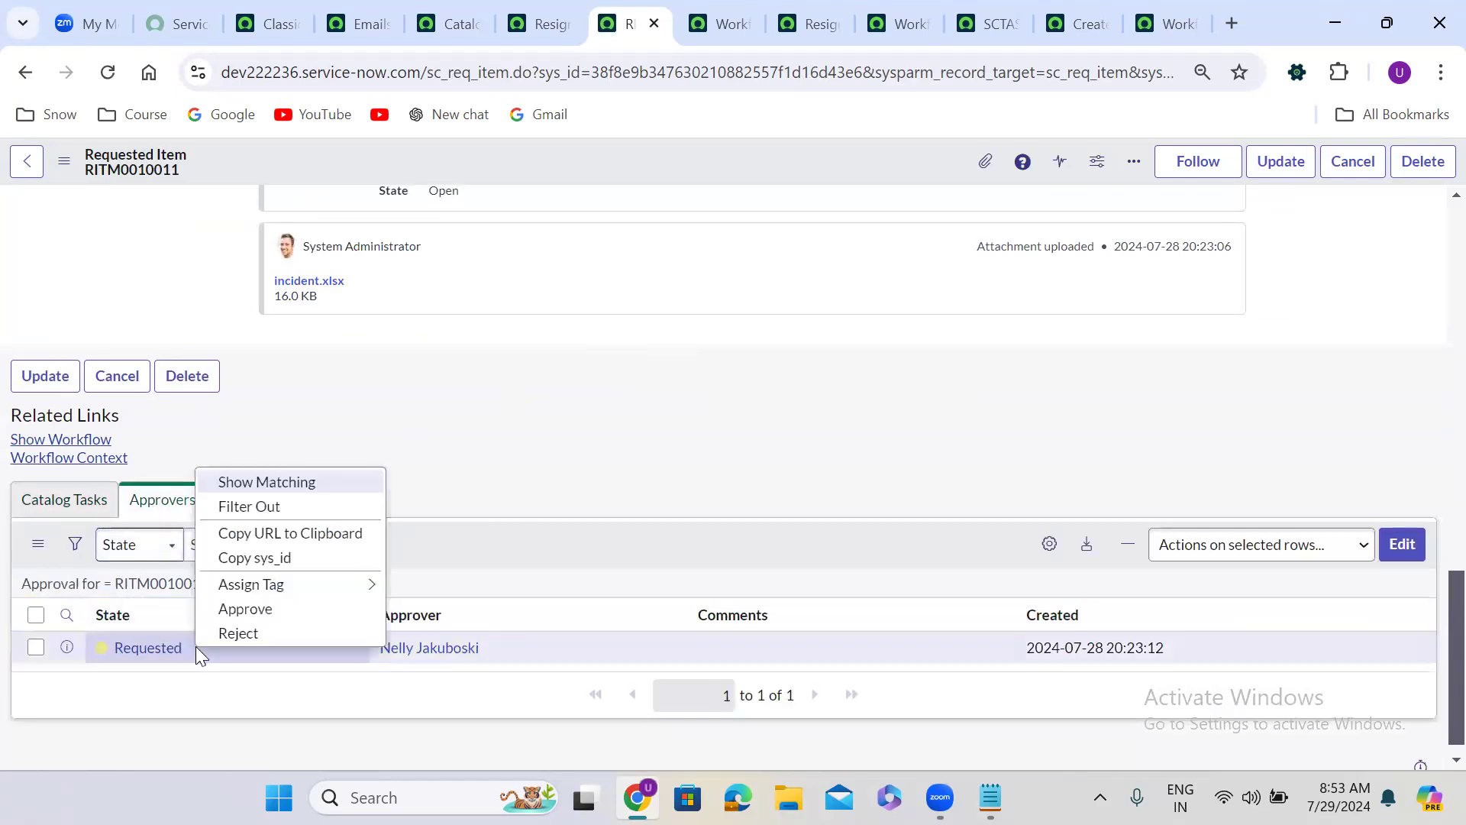
click(272, 632)
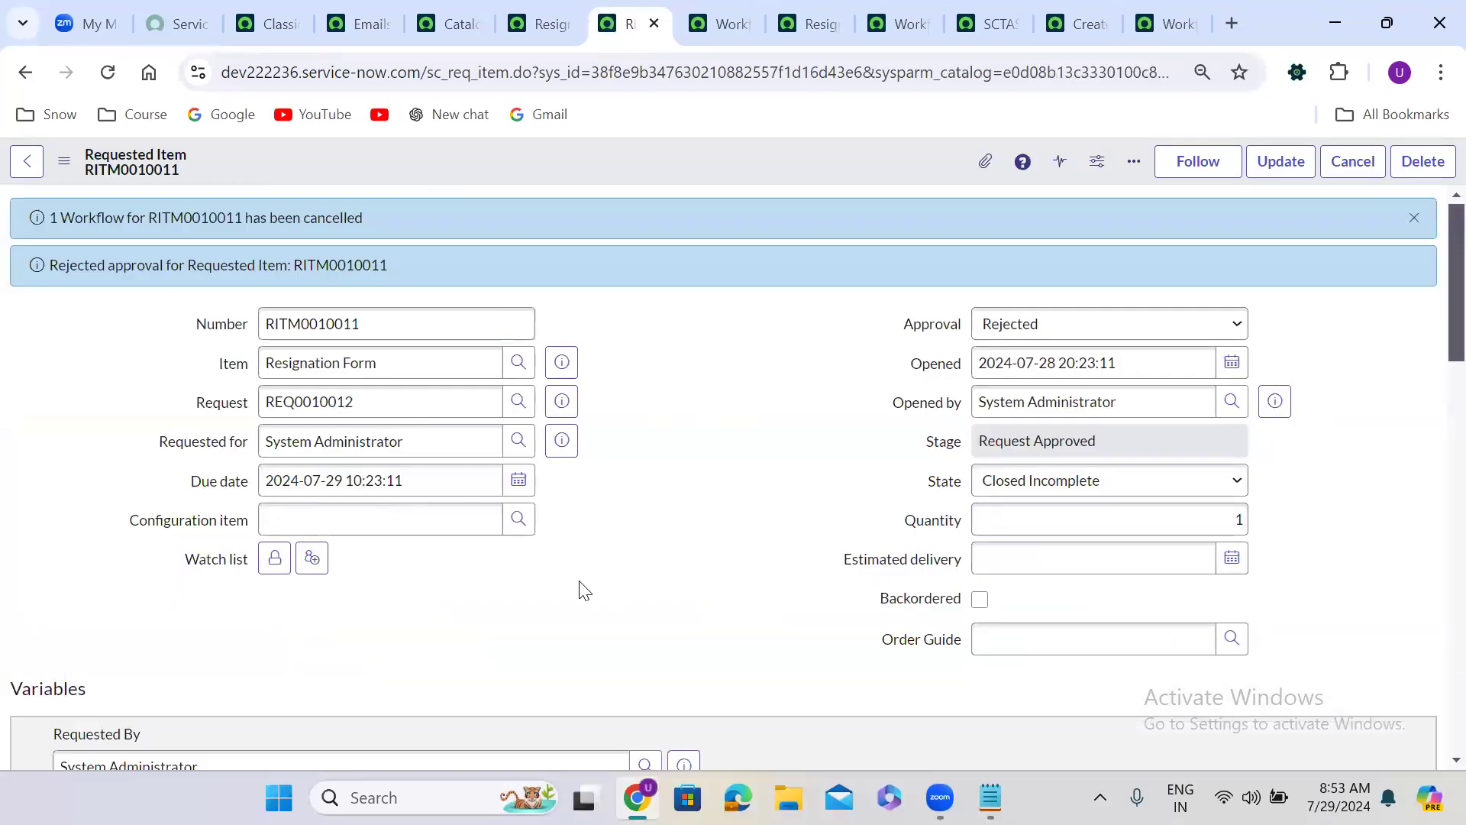
Show the rejected item's workflow and trace the path from the If activity through the Rejected branch to End.
scroll(584, 591, down, 15)
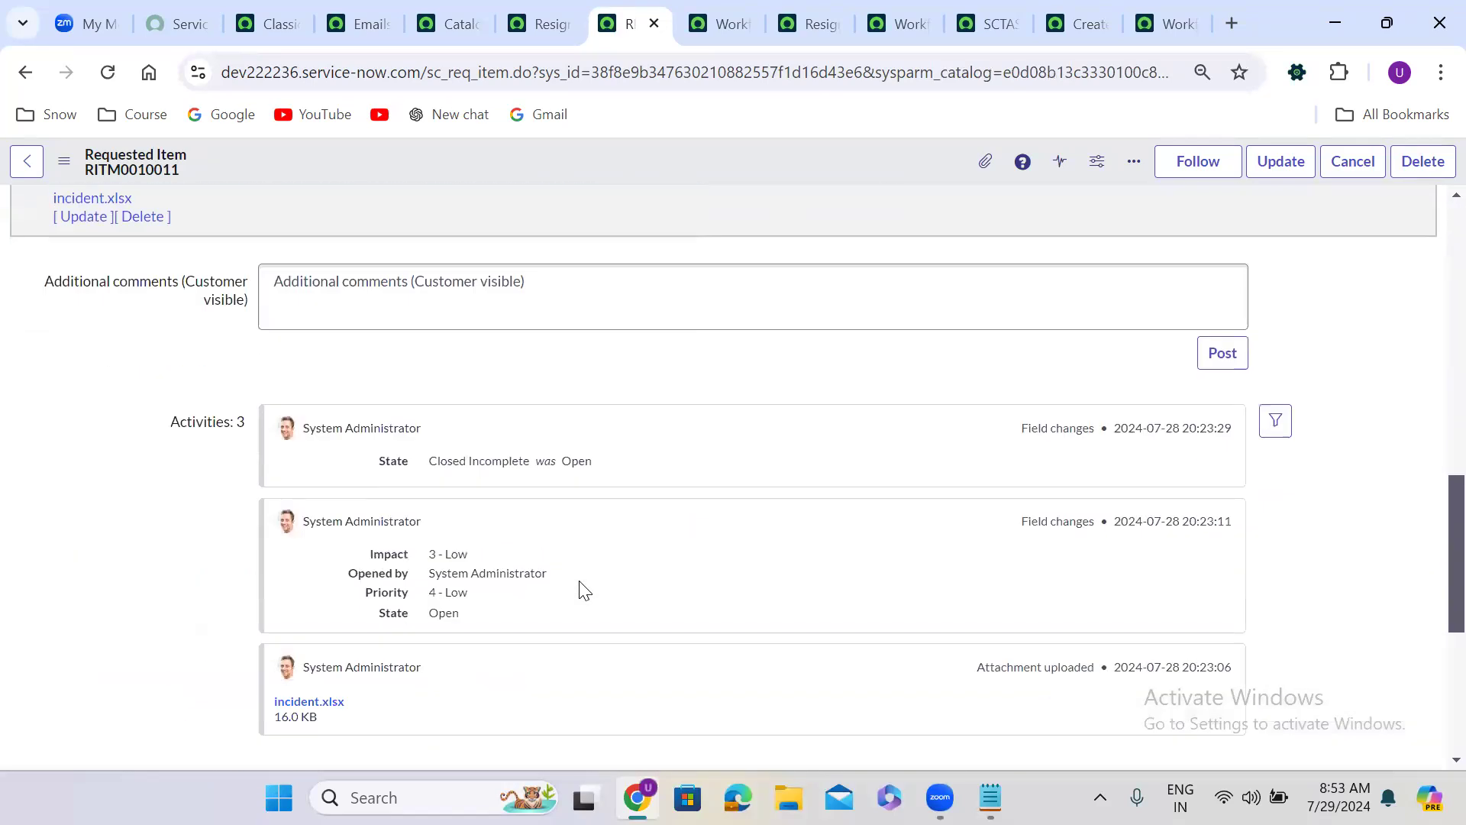
scroll(584, 590, down, 5)
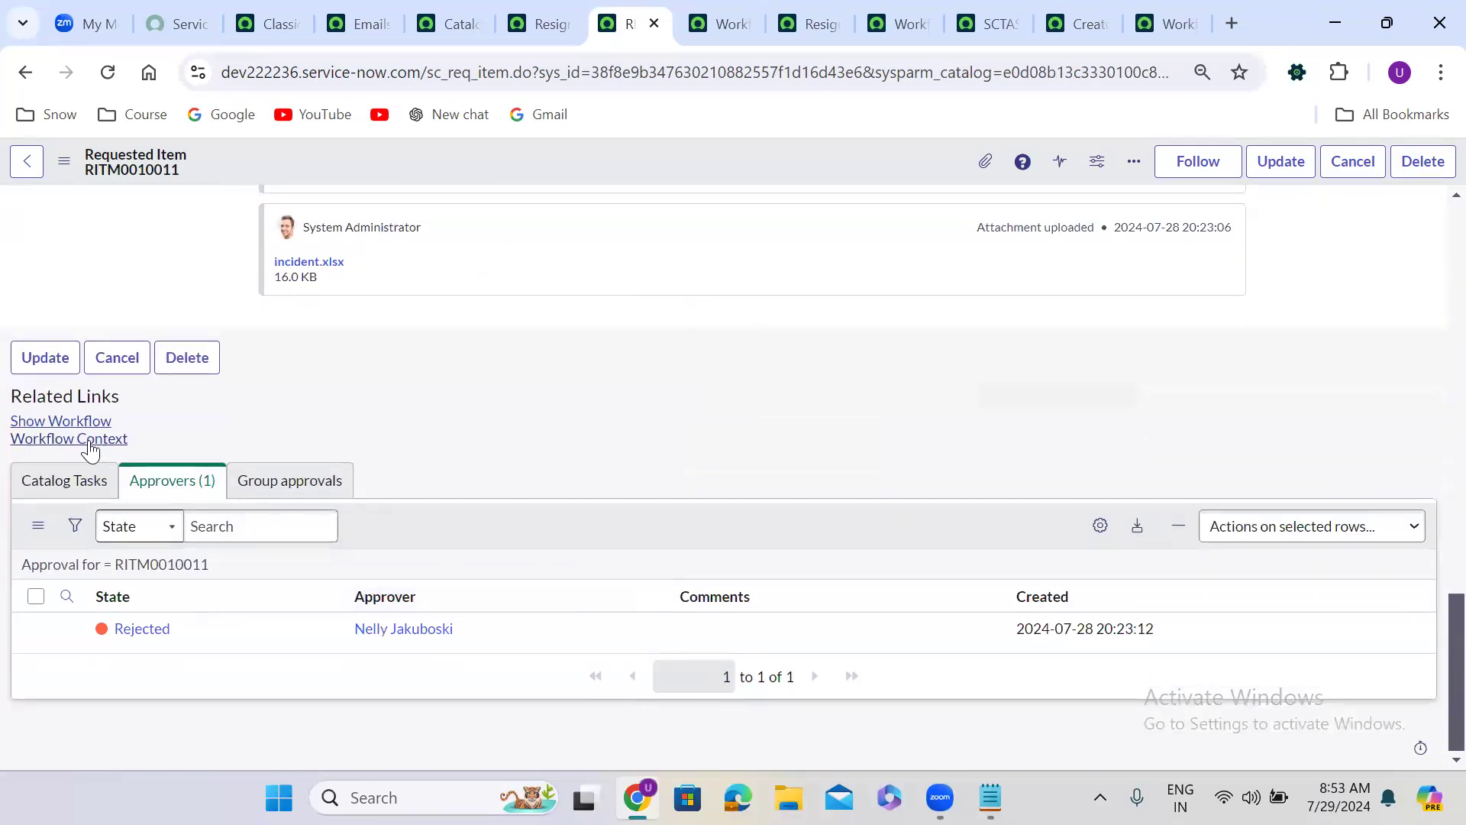
click(61, 425)
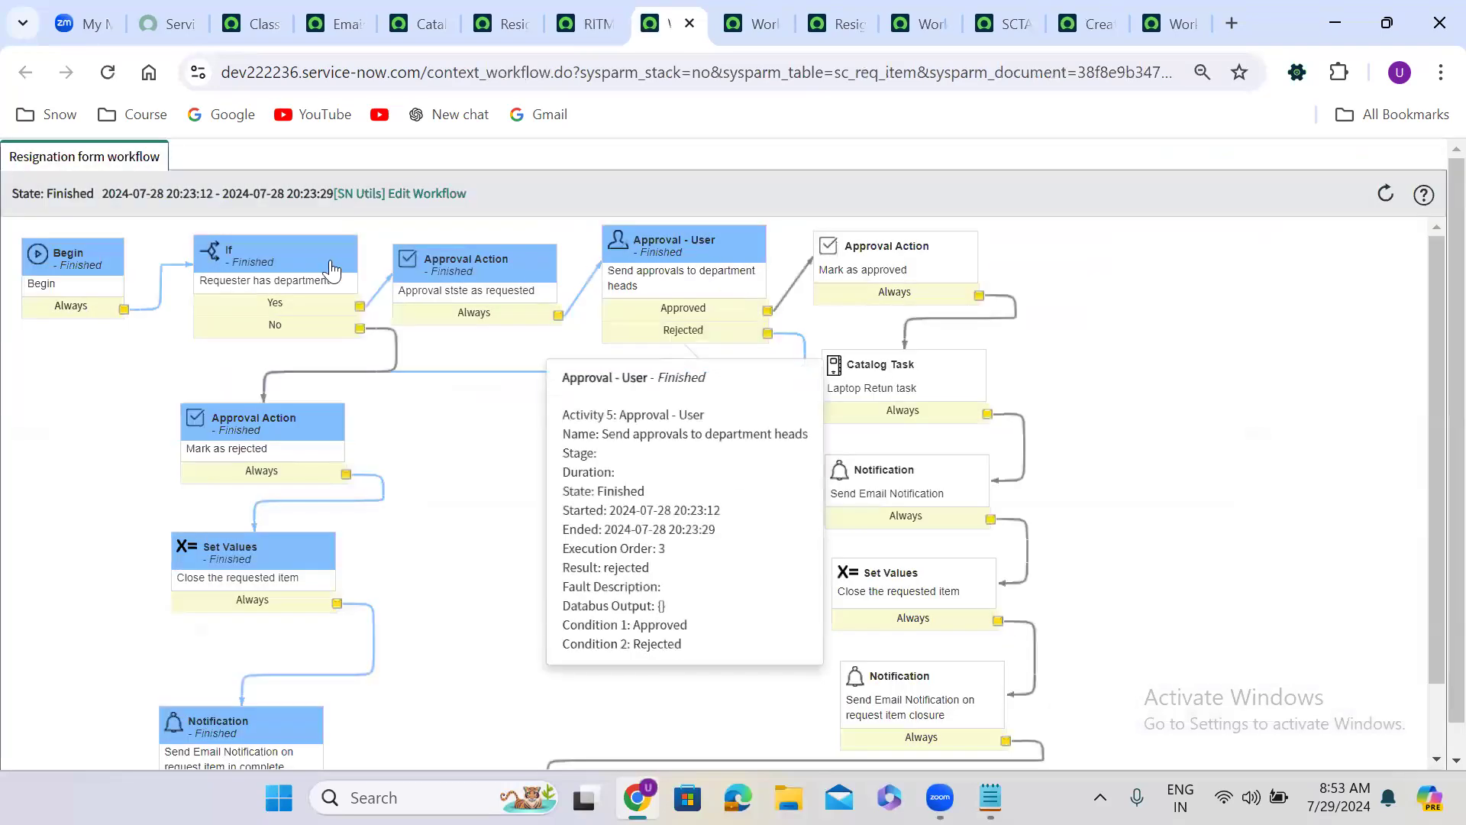
mouse_move(289, 288)
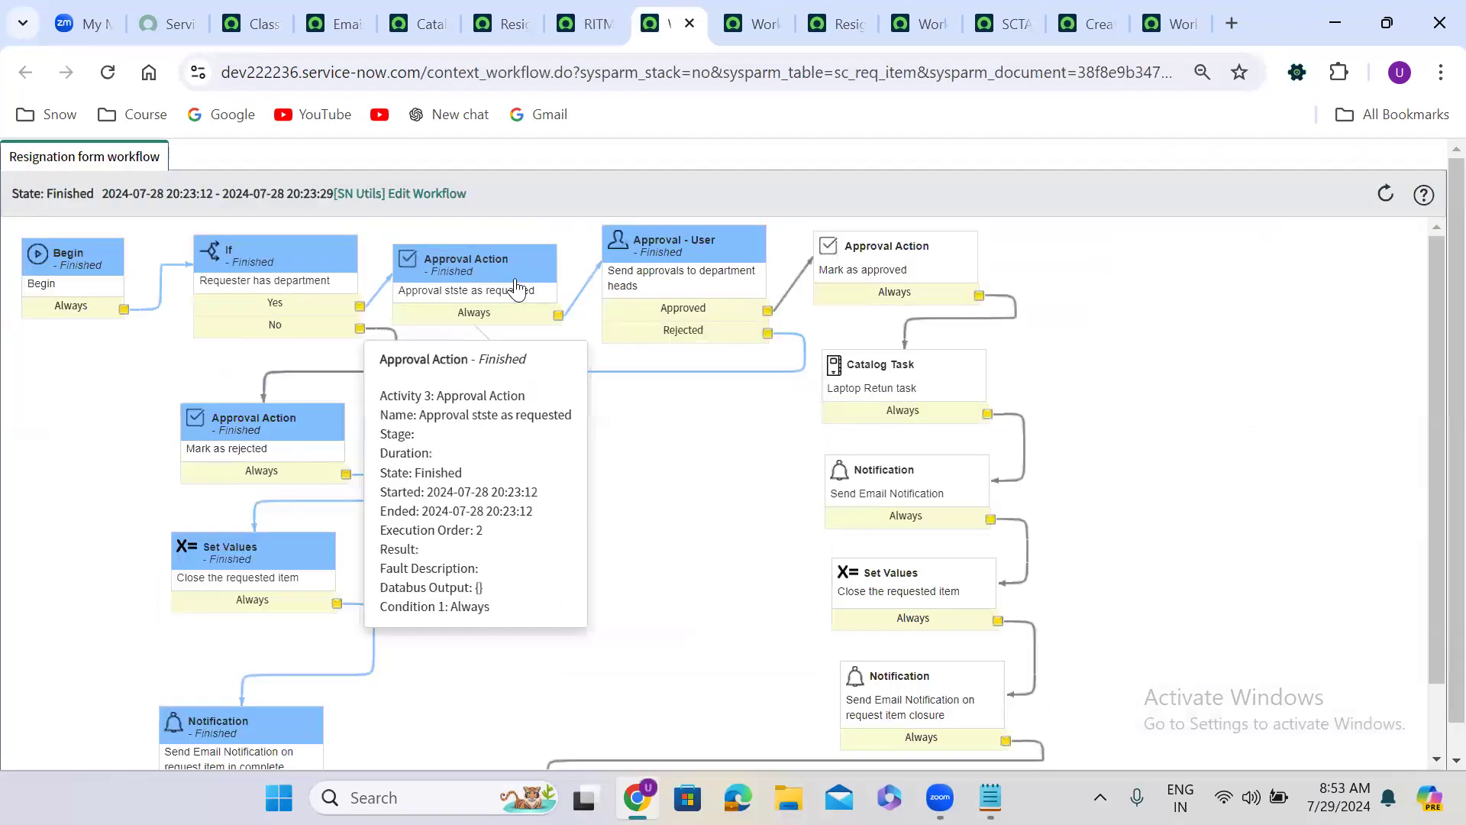
mouse_move(473, 261)
mouse_move(700, 294)
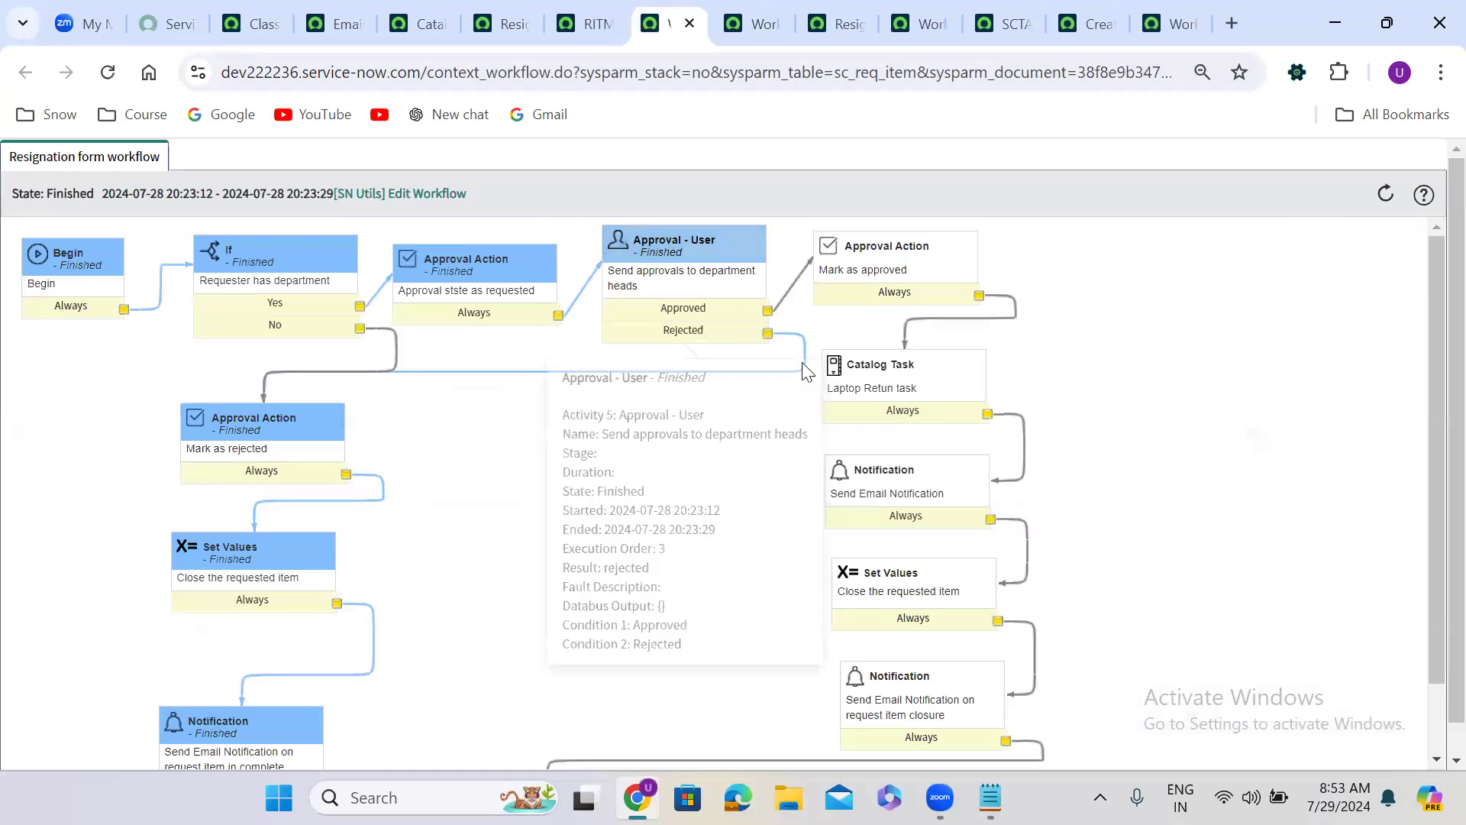
mouse_move(243, 452)
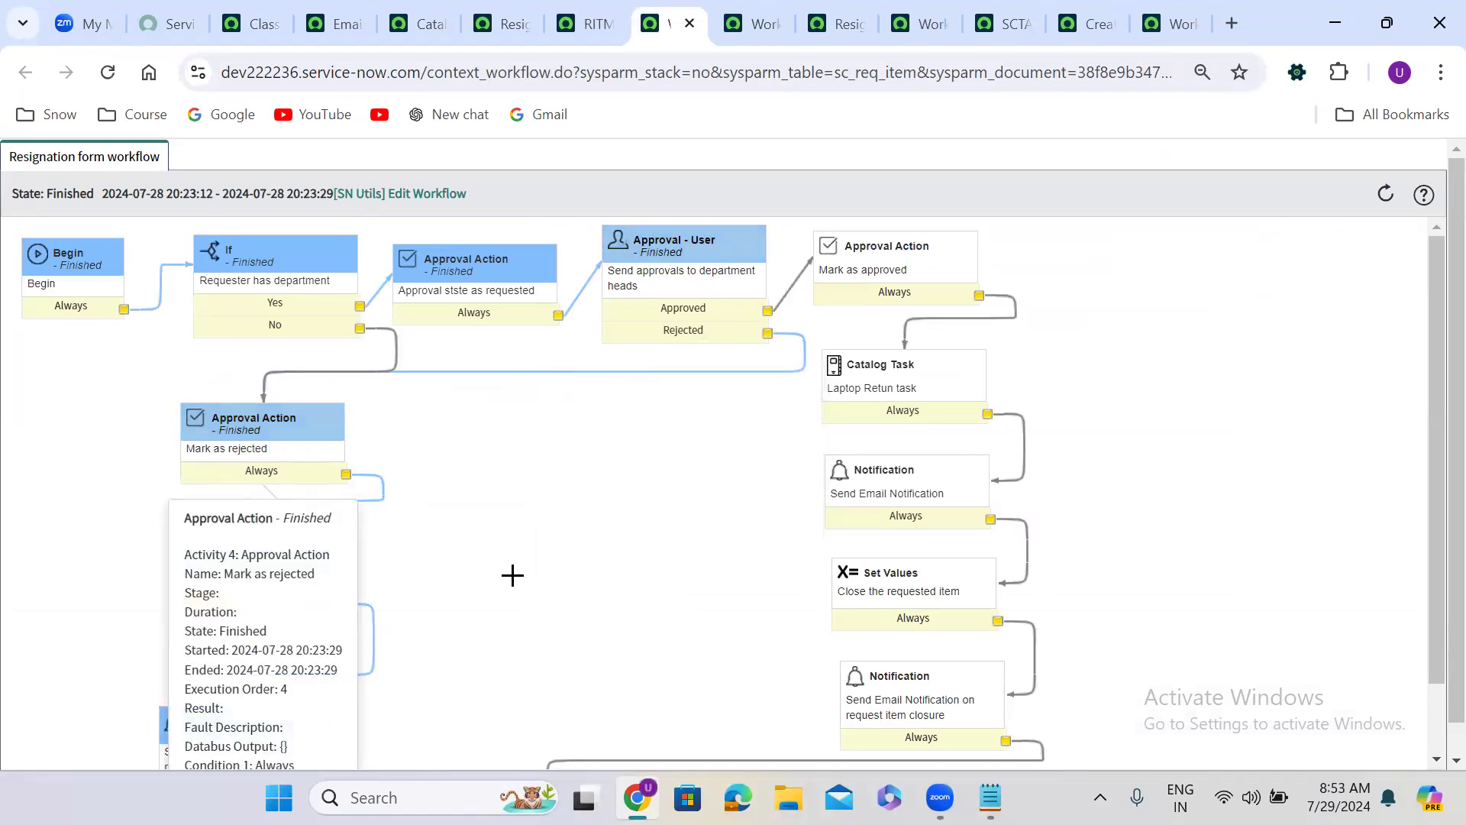
mouse_move(277, 579)
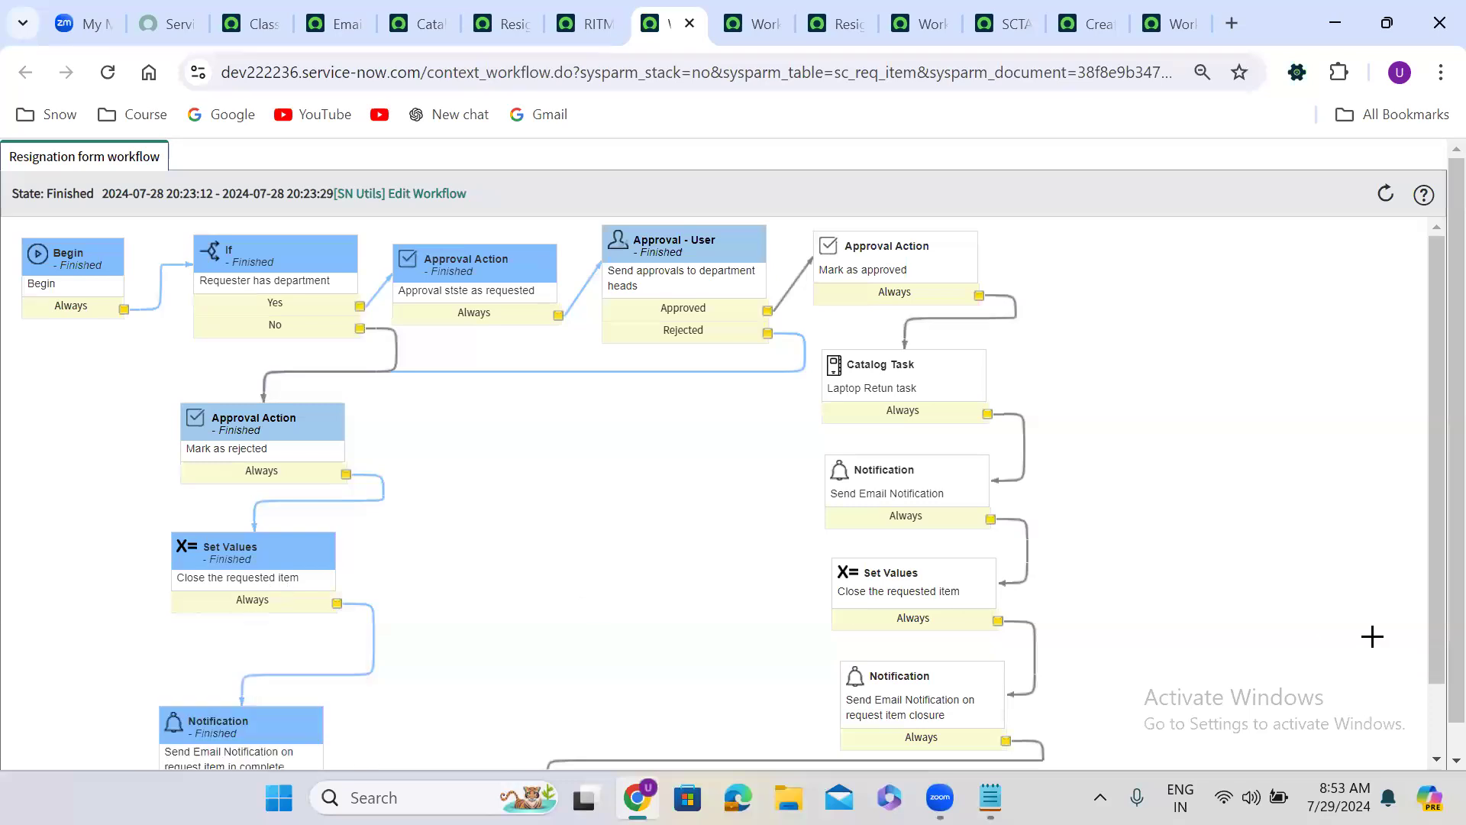
drag(1430, 474, 1430, 619)
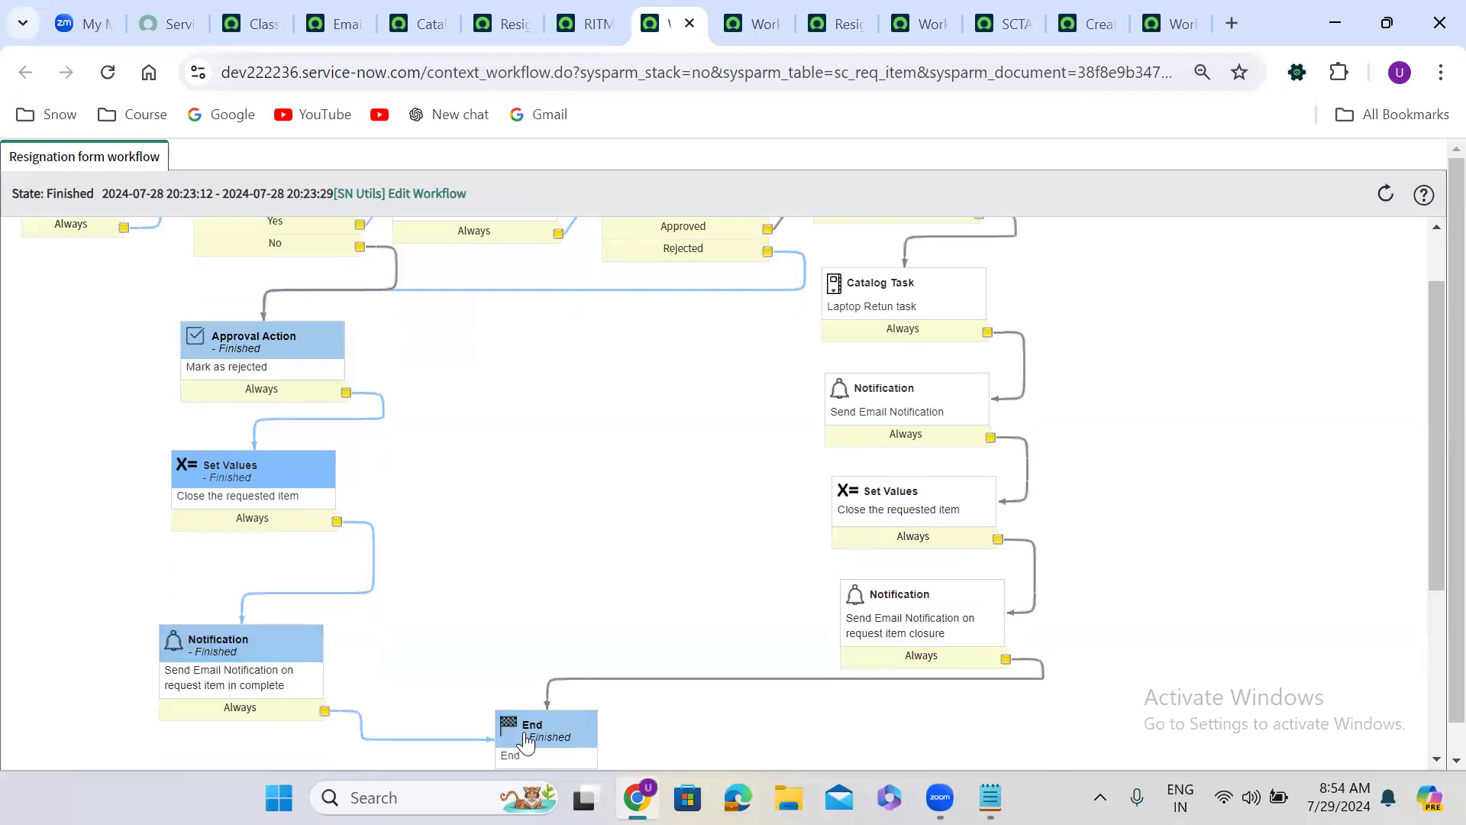
Examine the If and approval activities again, along with the approved branch's Catalog Task, Notification and Set Values activities.
click(1436, 253)
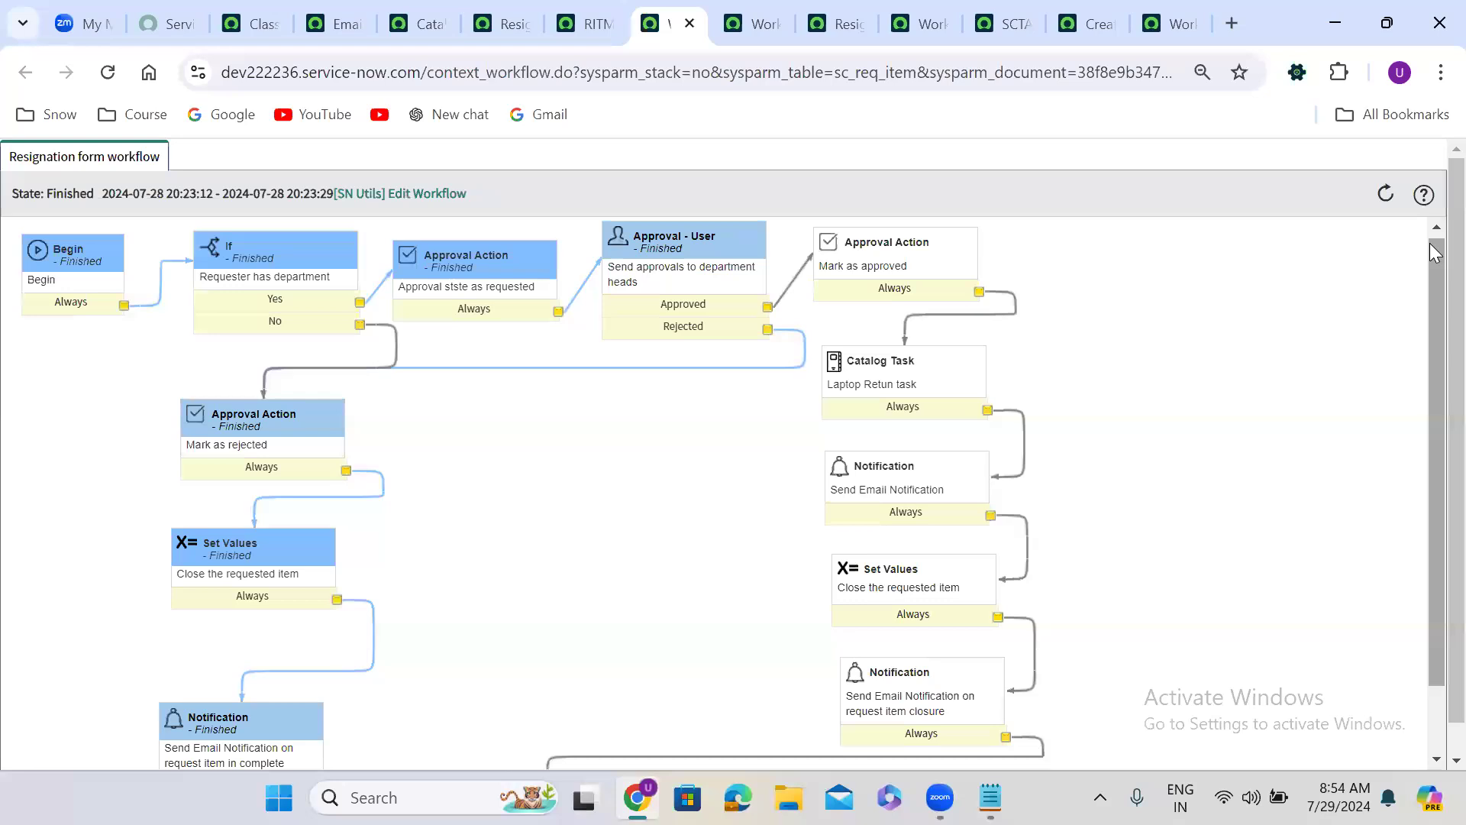
mouse_move(246, 271)
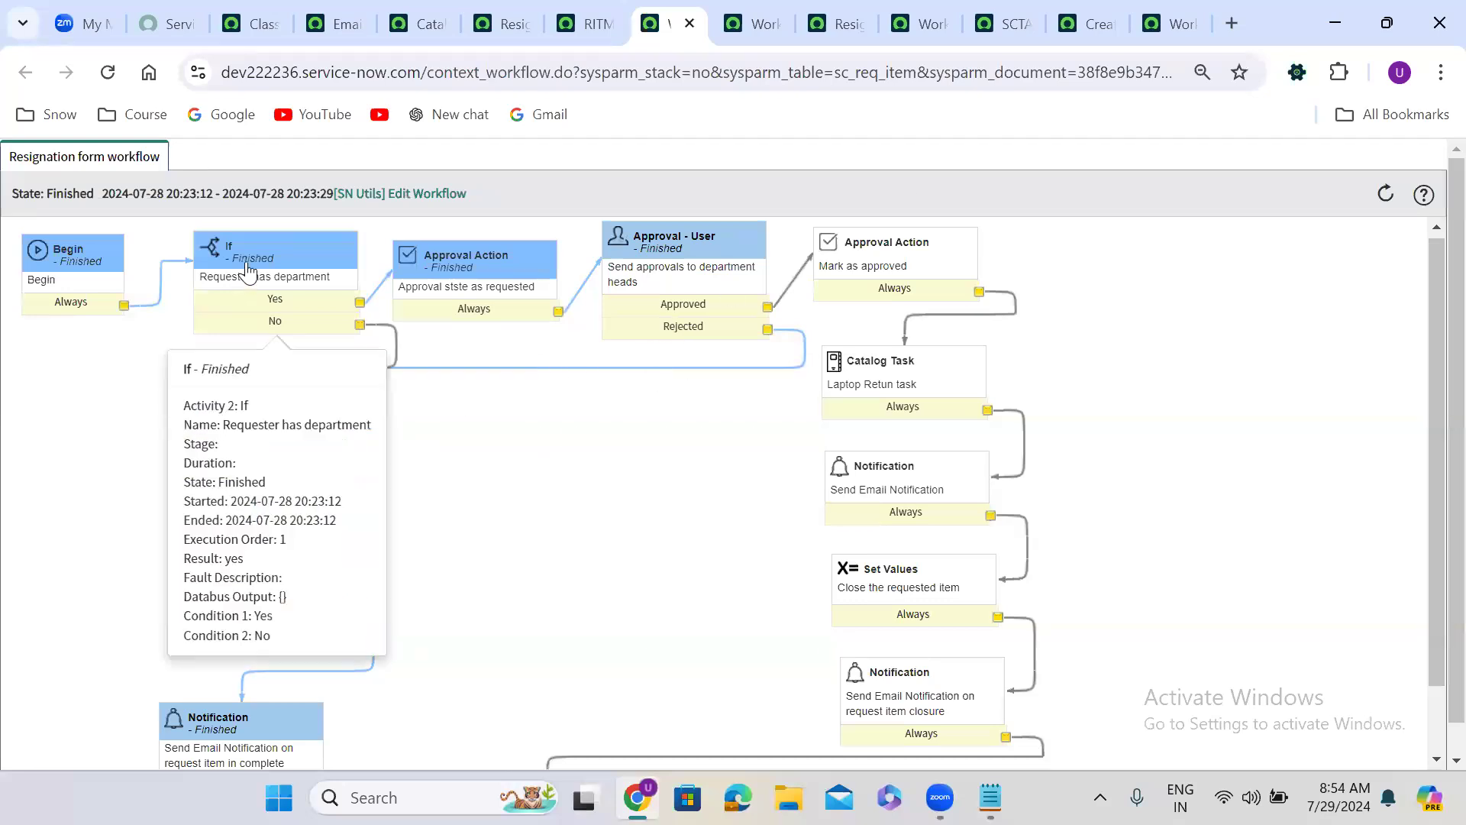
mouse_move(521, 267)
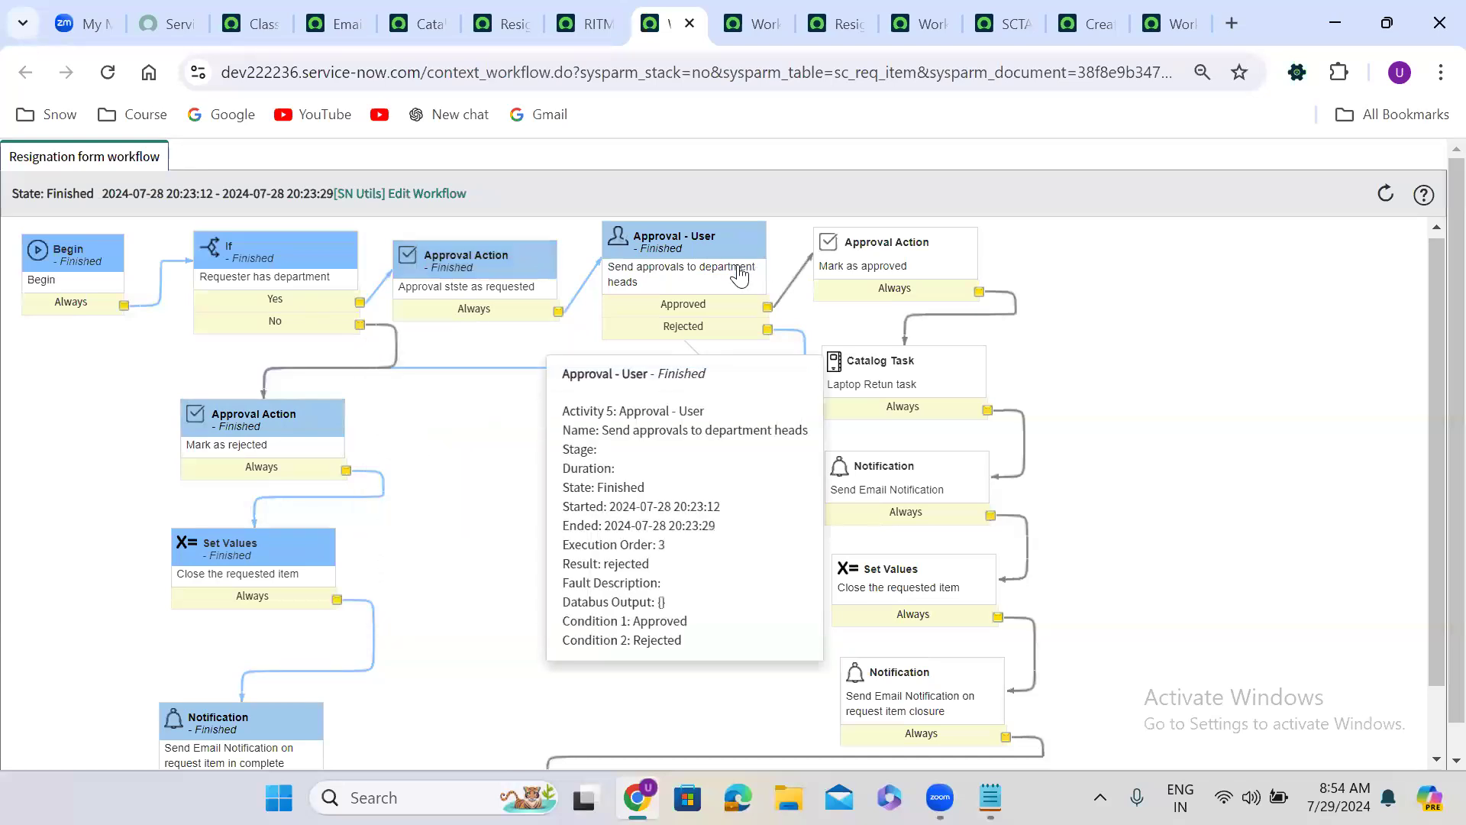
mouse_move(904, 379)
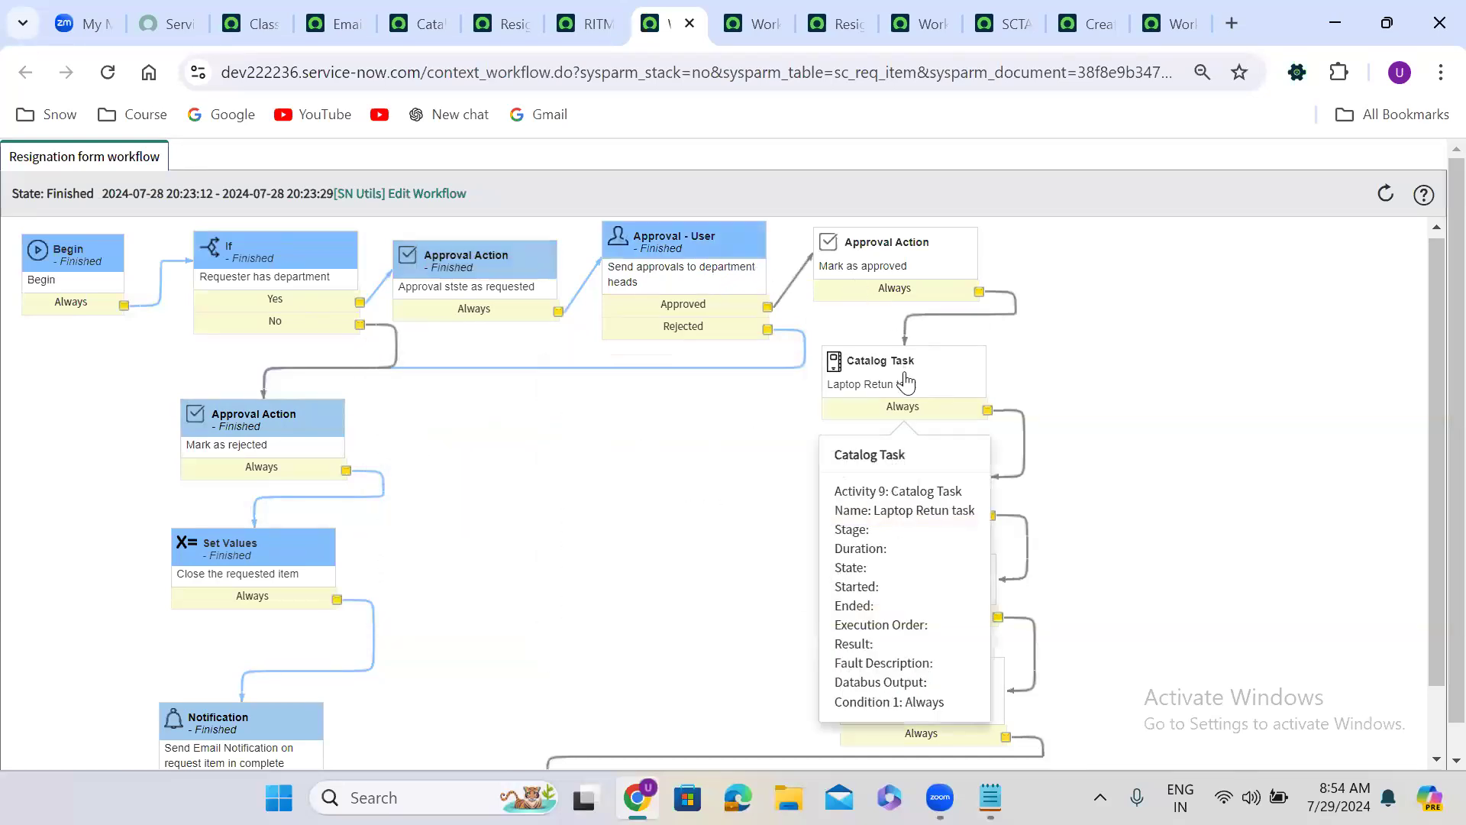
mouse_move(930, 478)
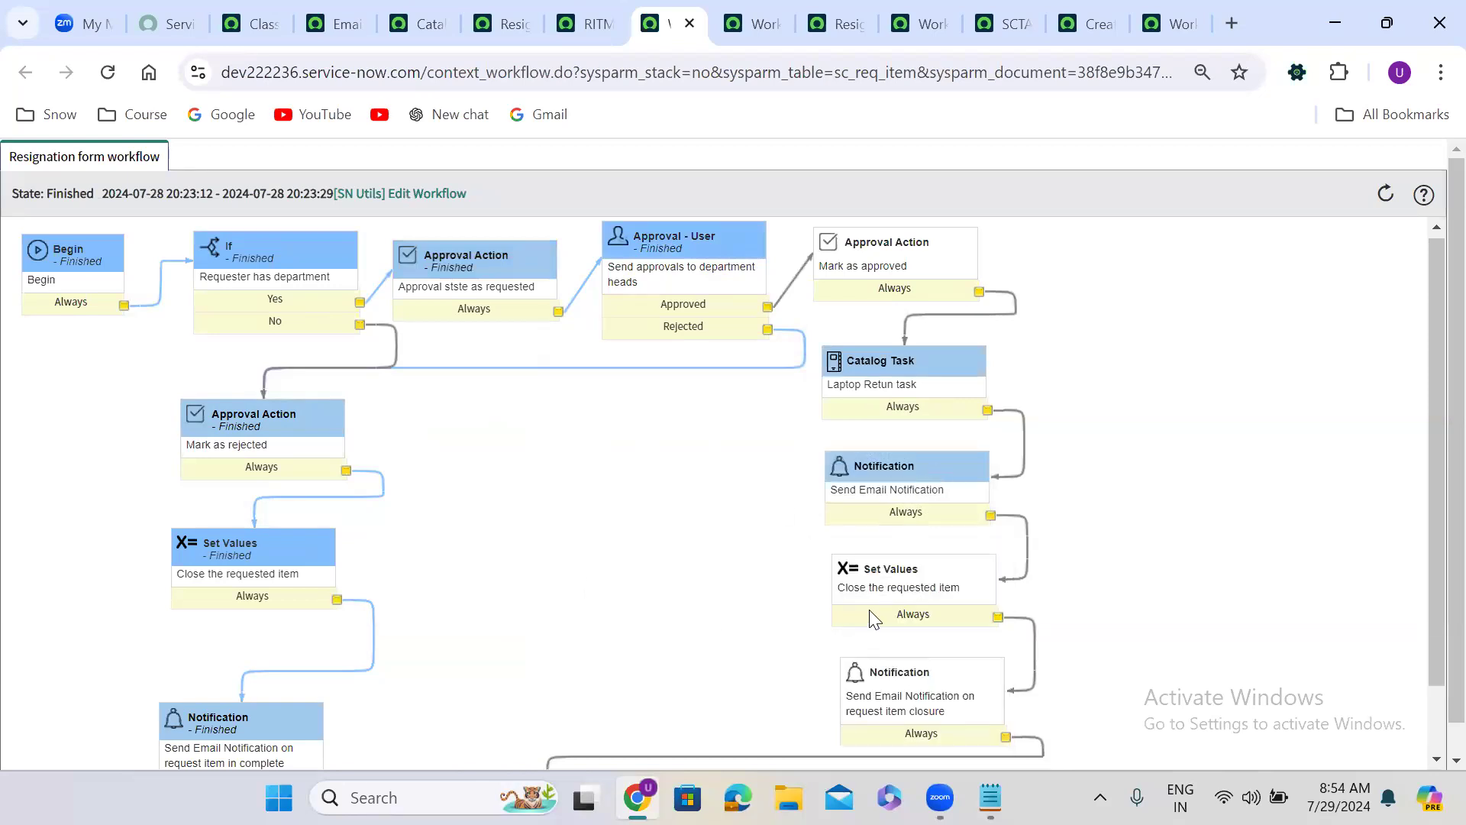
mouse_move(922, 589)
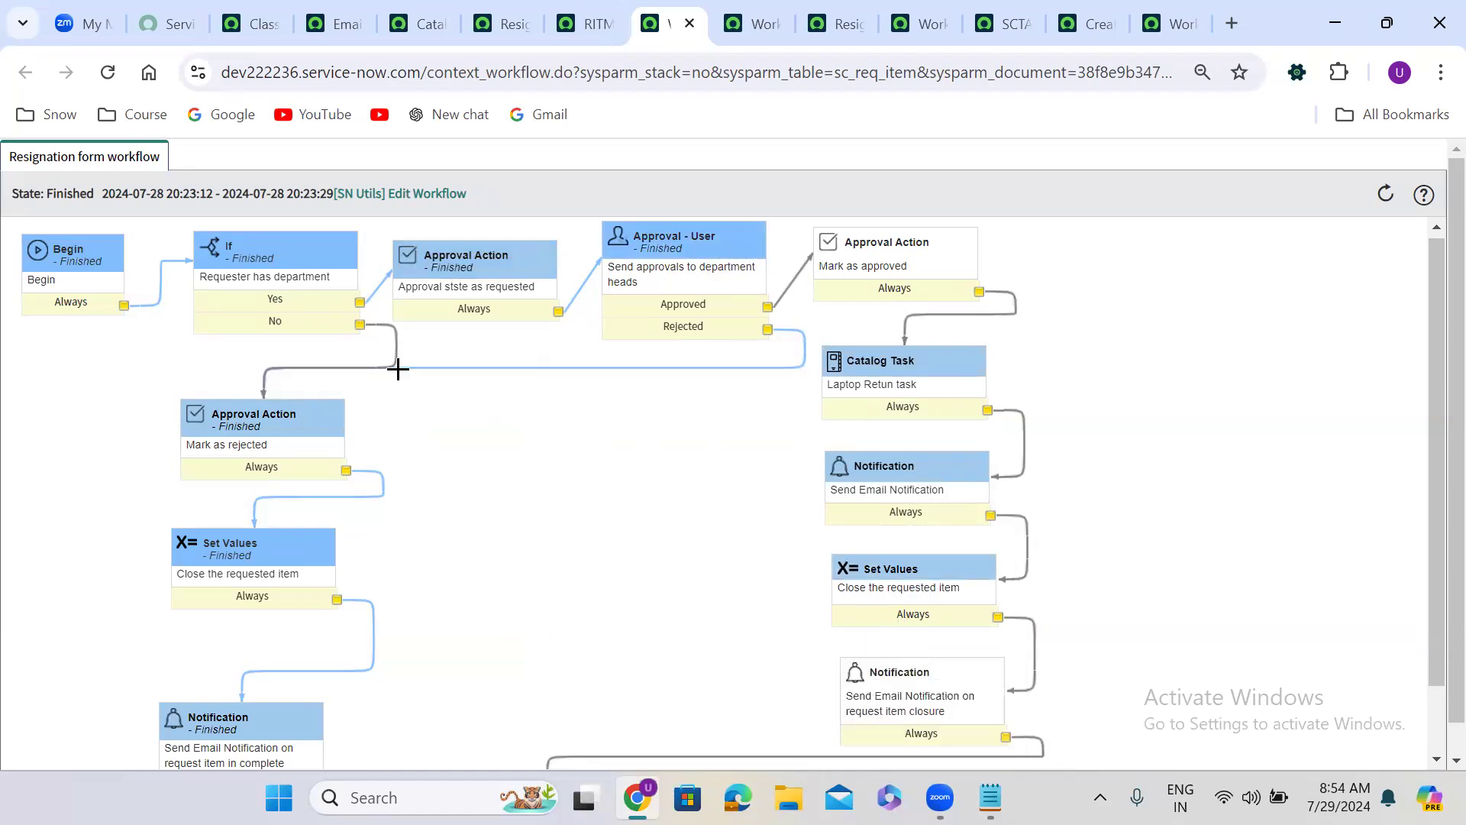
mouse_move(629, 300)
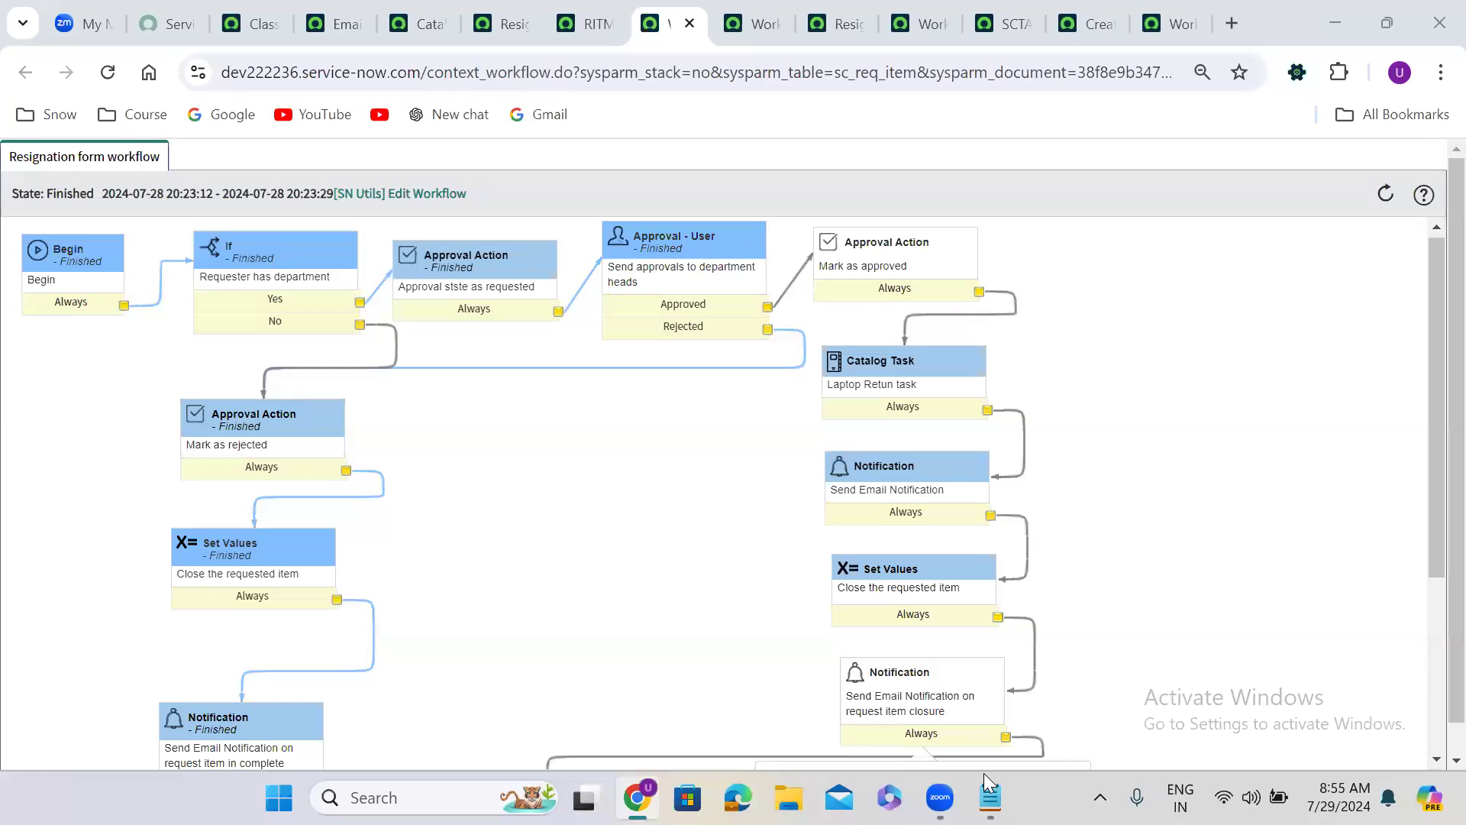
Switch to Notepad and add the line current.variables.variable_name below the existing workflow notes.
click(991, 797)
key(Return)
key(Return)
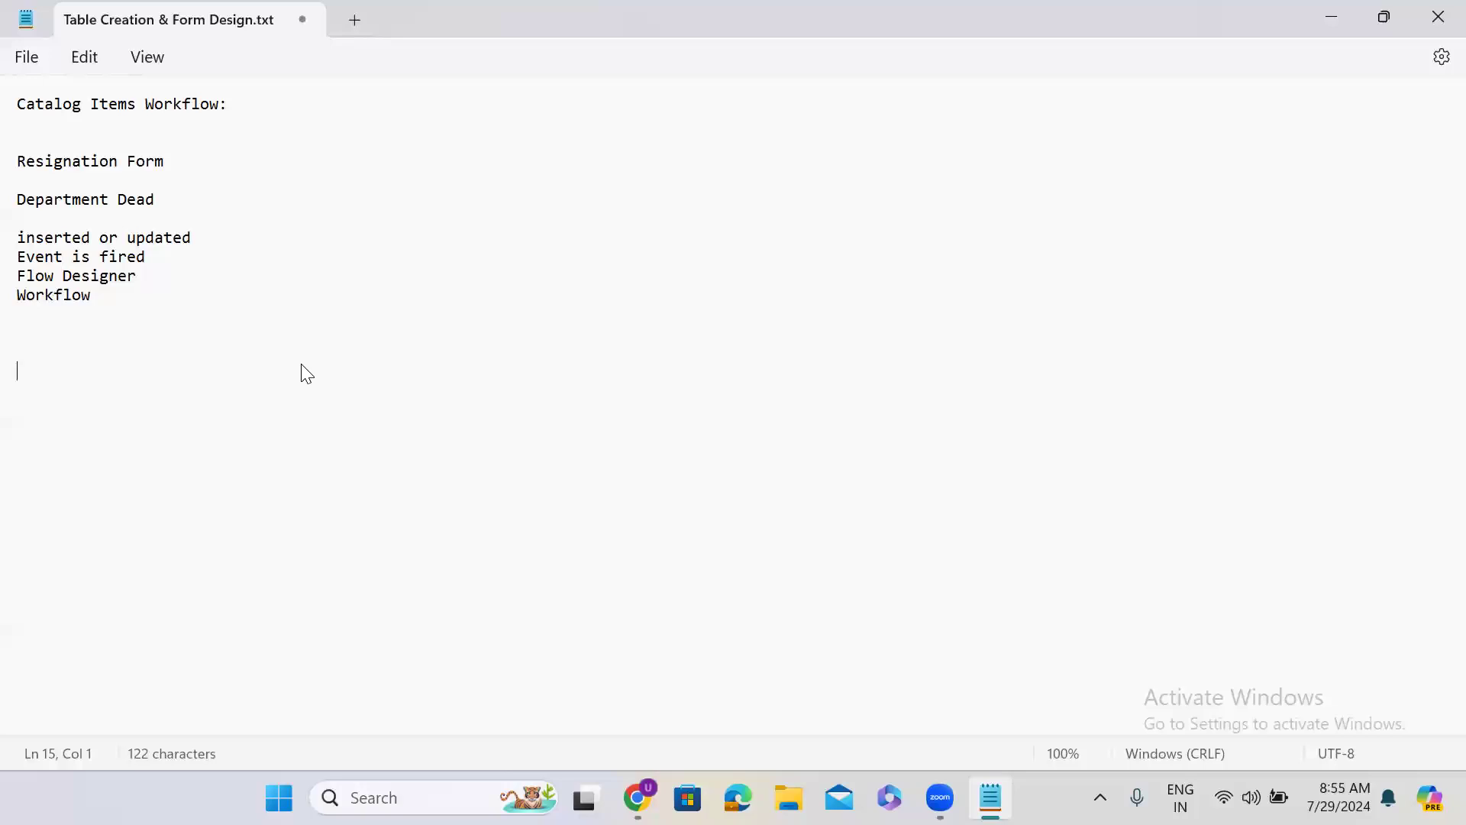
text(current.variables.varia)
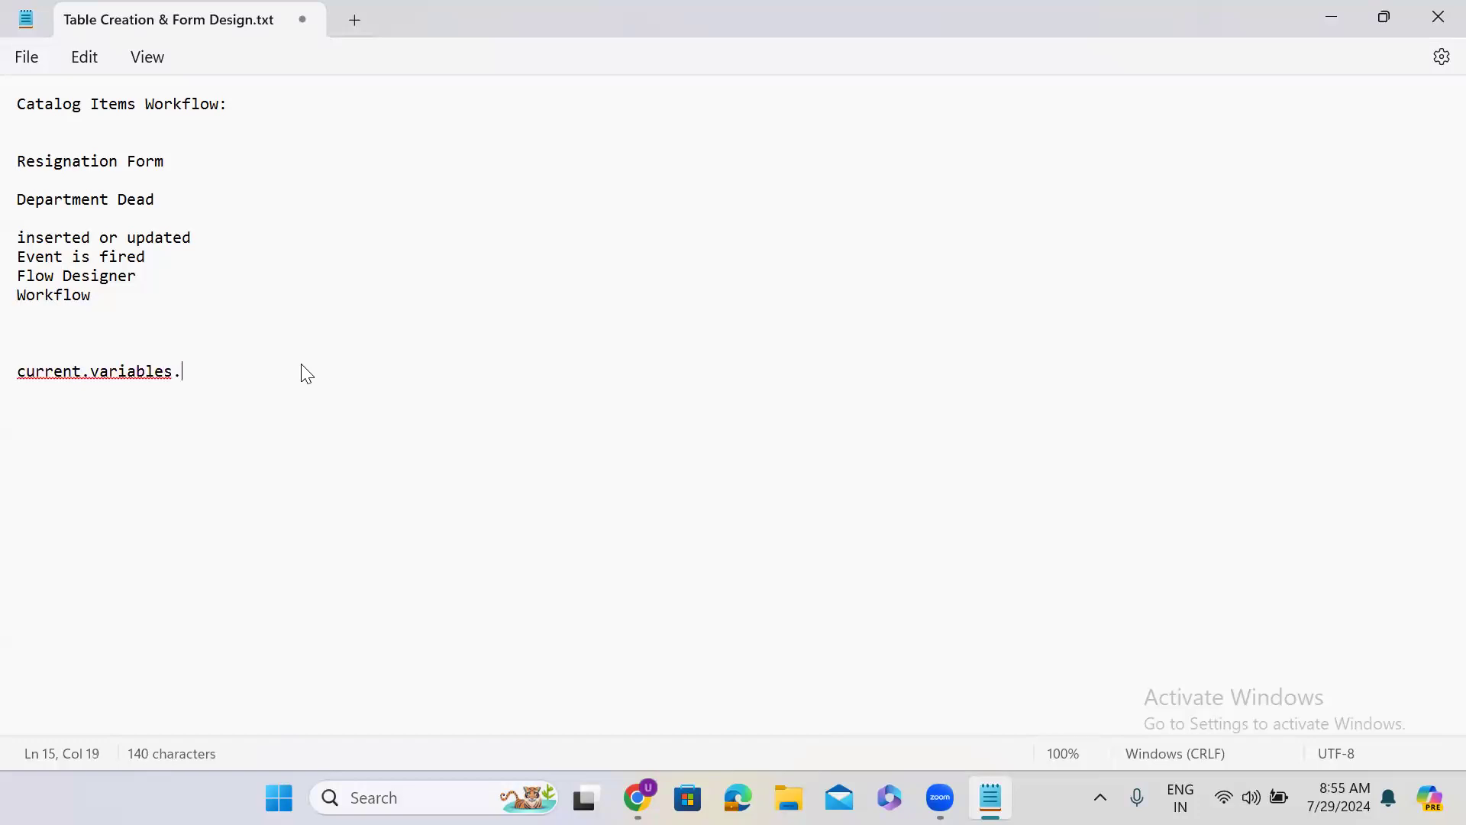
text(ble_name)
key(Return)
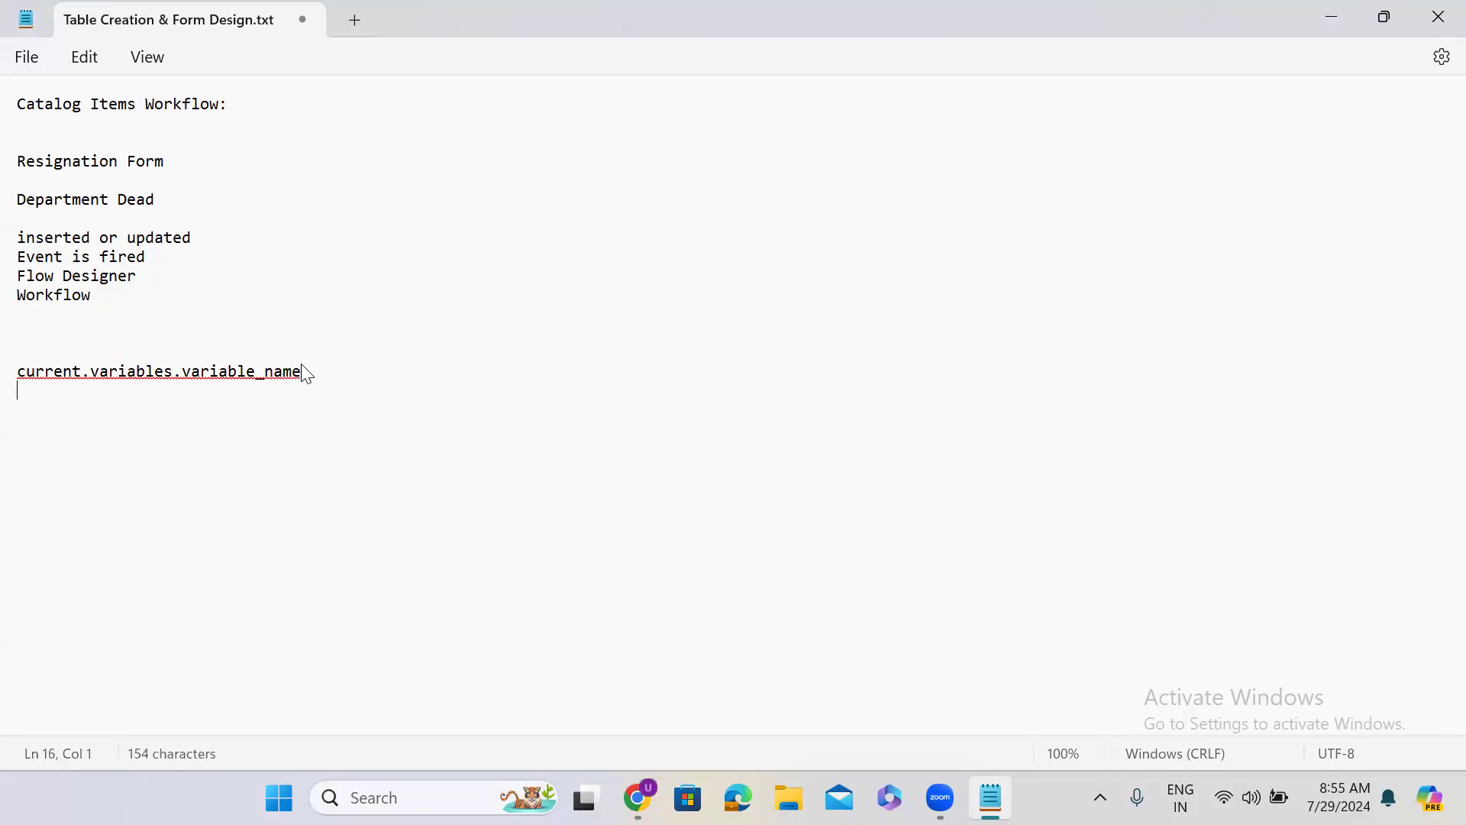
Add the line task.short_description = 'test value'; directly below the current.variables.variable_name note.
text(task.short_description = )
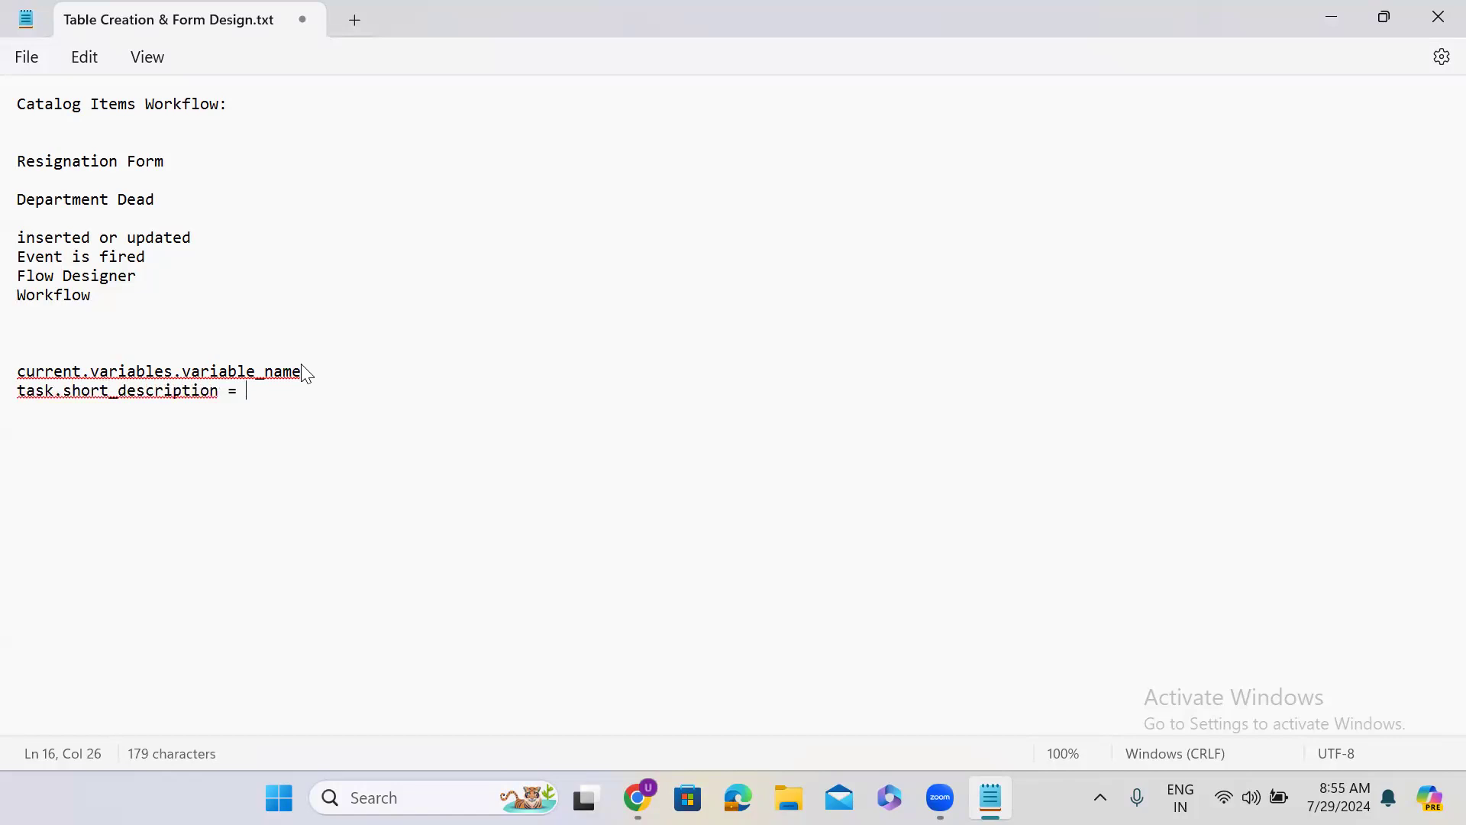
text('')
key(Left)
text(test value)
key(Right)
text(;)
Leave two blank lines under the short description example and start a new line reading answer =.
key(Return)
key(Return)
key(Return)
text(answer )
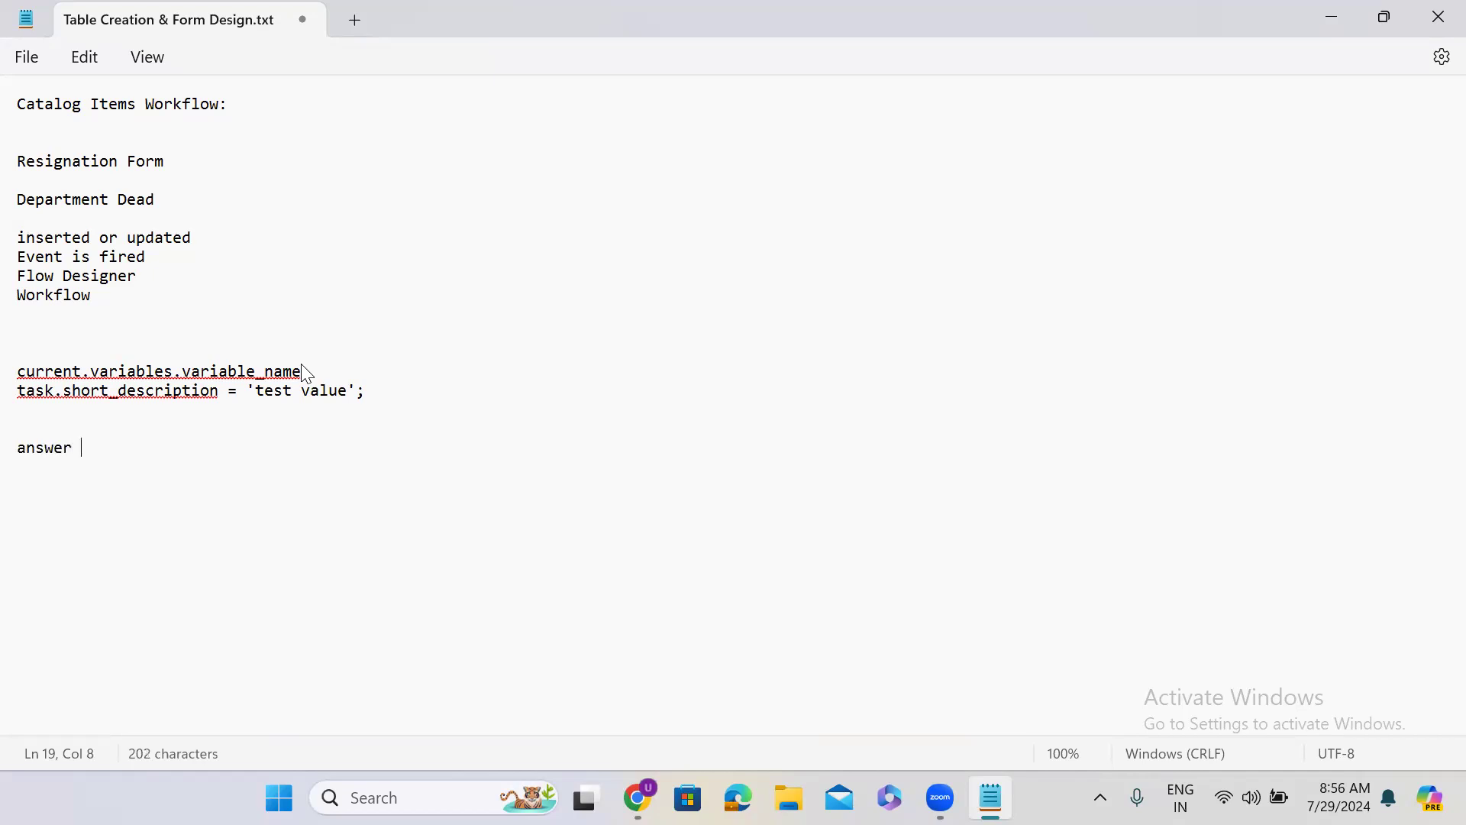
text(=)
Switch to Chrome and review the finished workflow runs, the Resignation form workflow canvas and the approved requested item.
key(alt+Tab)
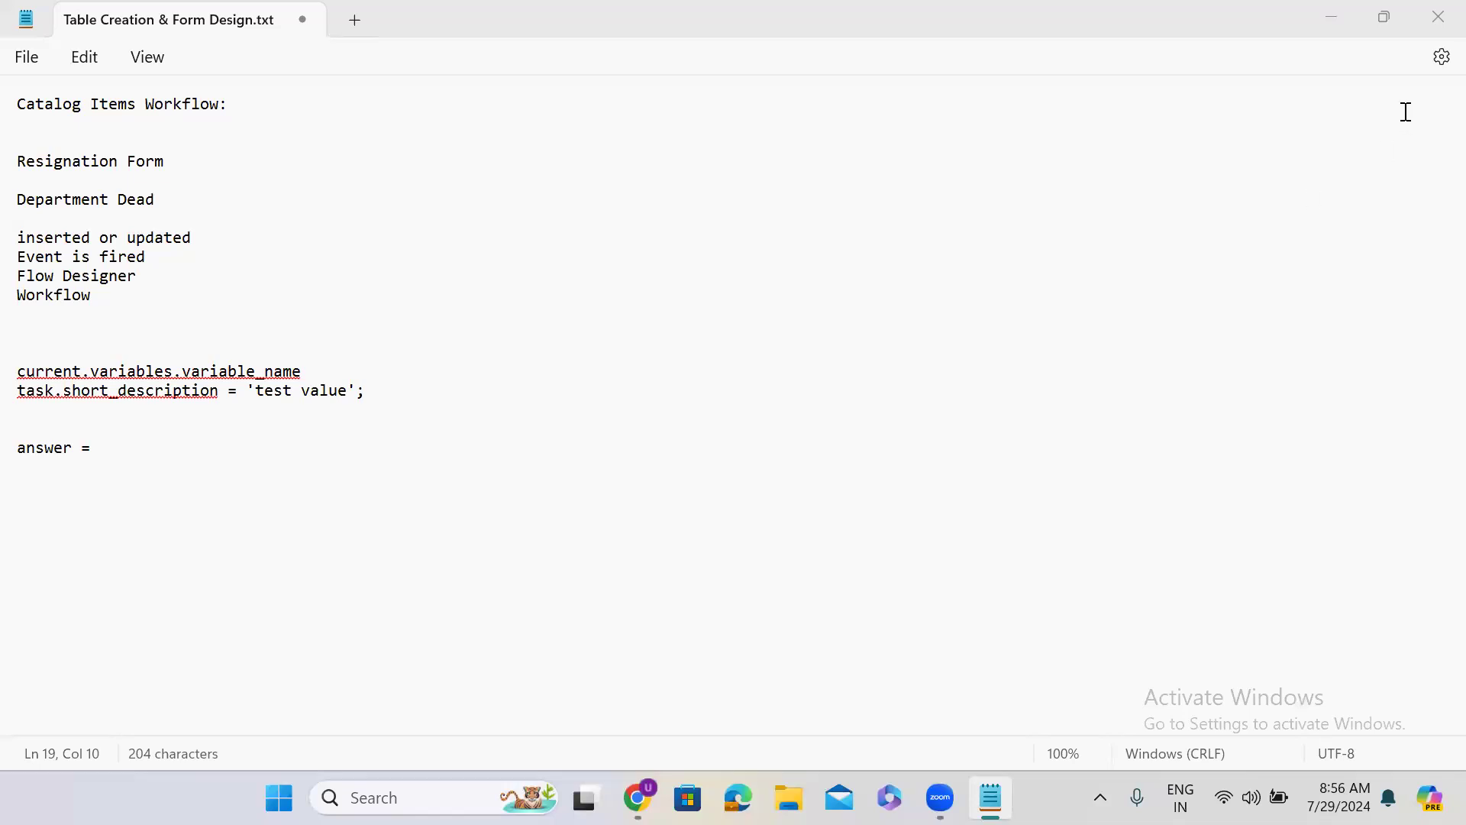
double_click(1226, 33)
click(538, 147)
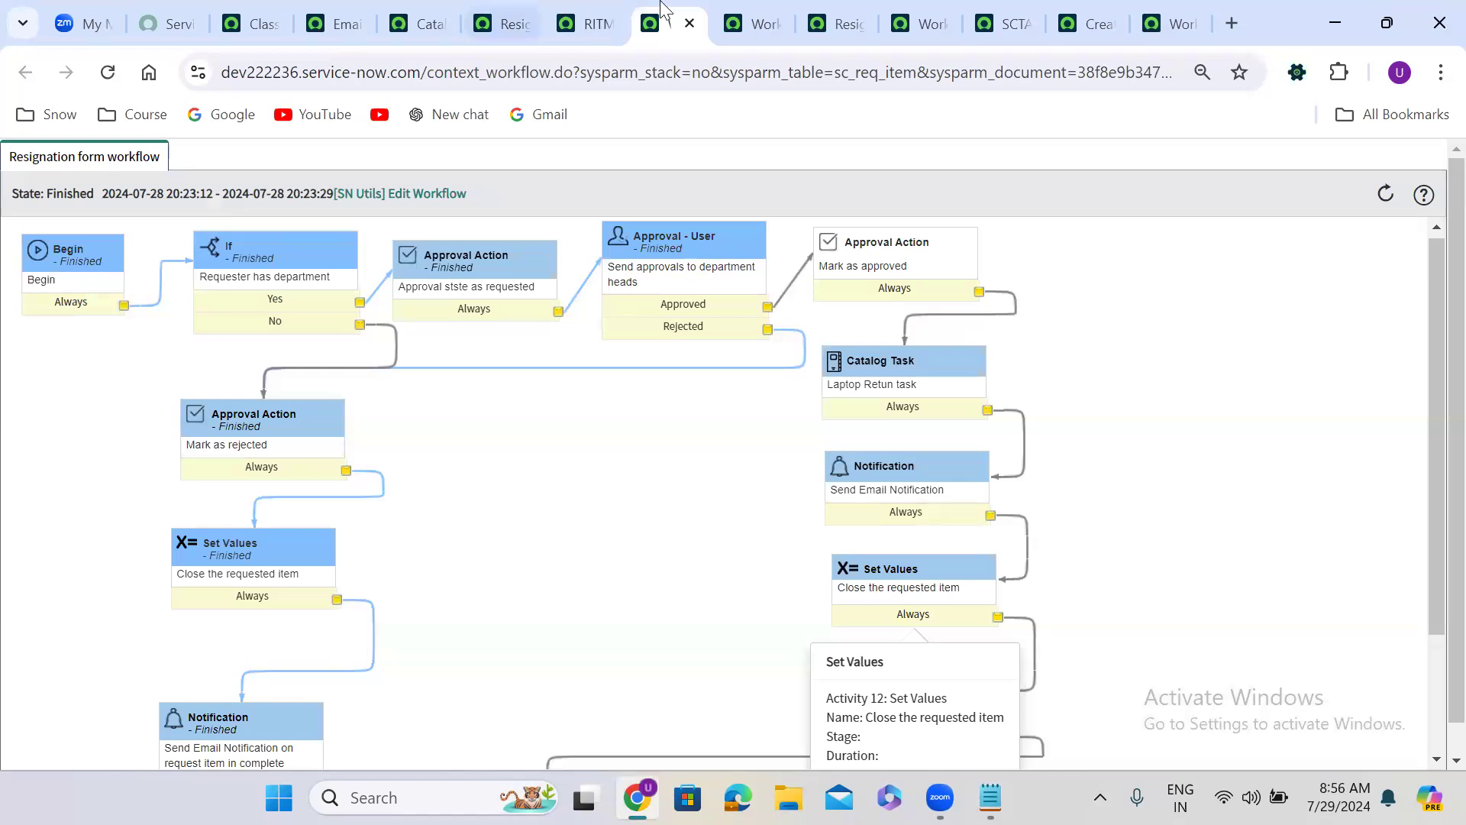
click(741, 9)
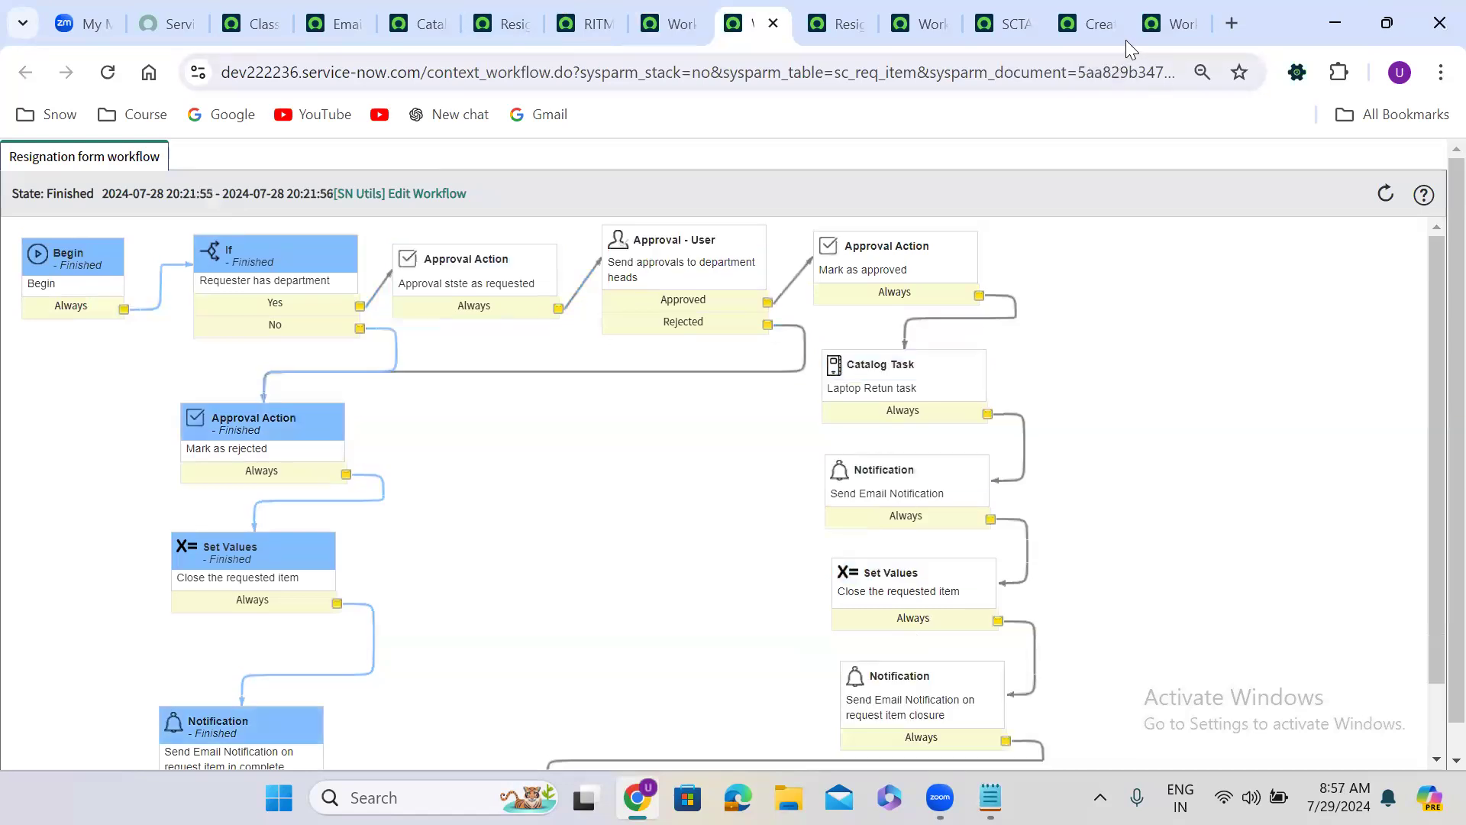
click(1167, 16)
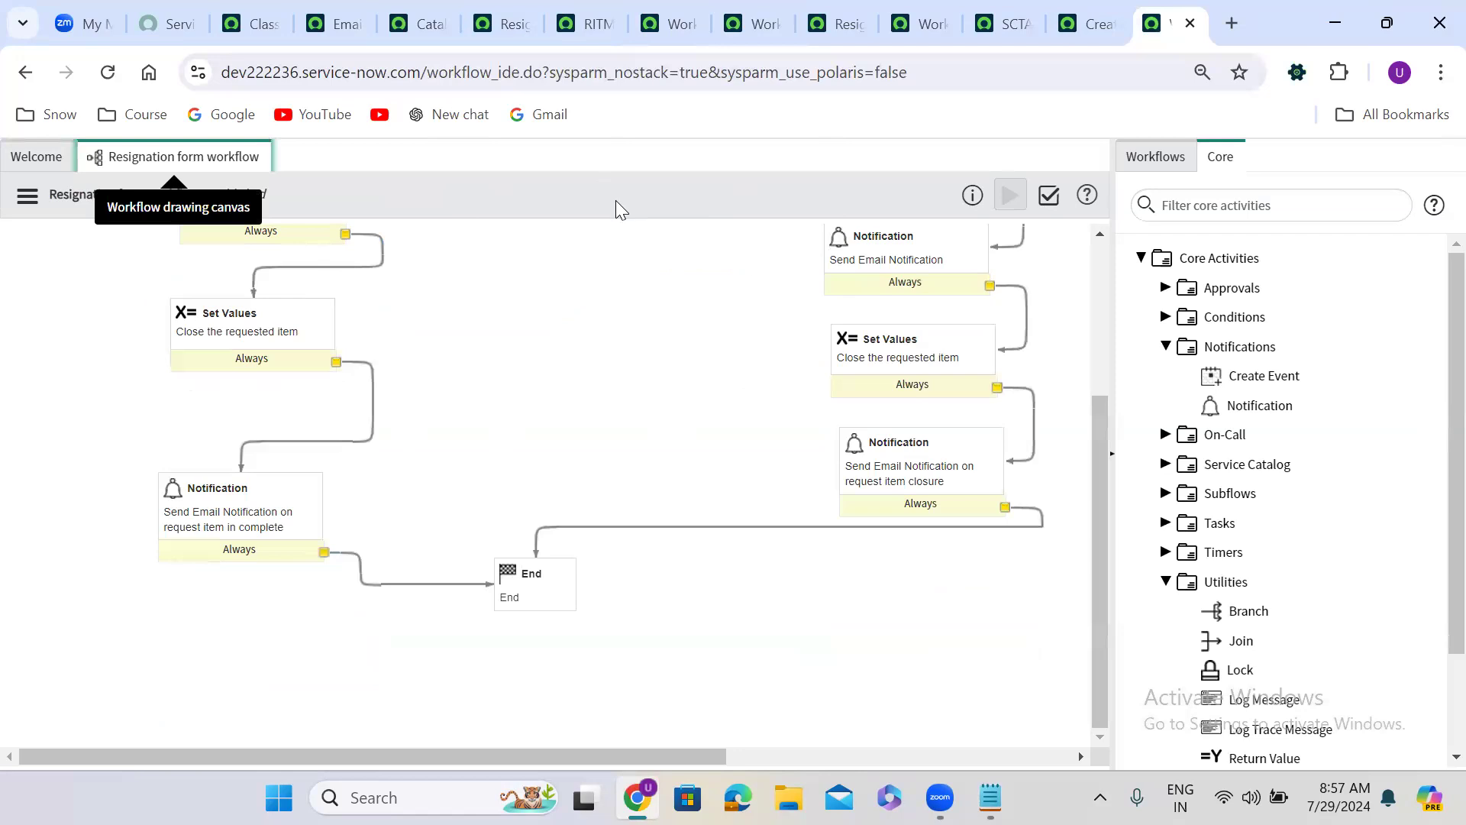
click(833, 23)
click(15, 79)
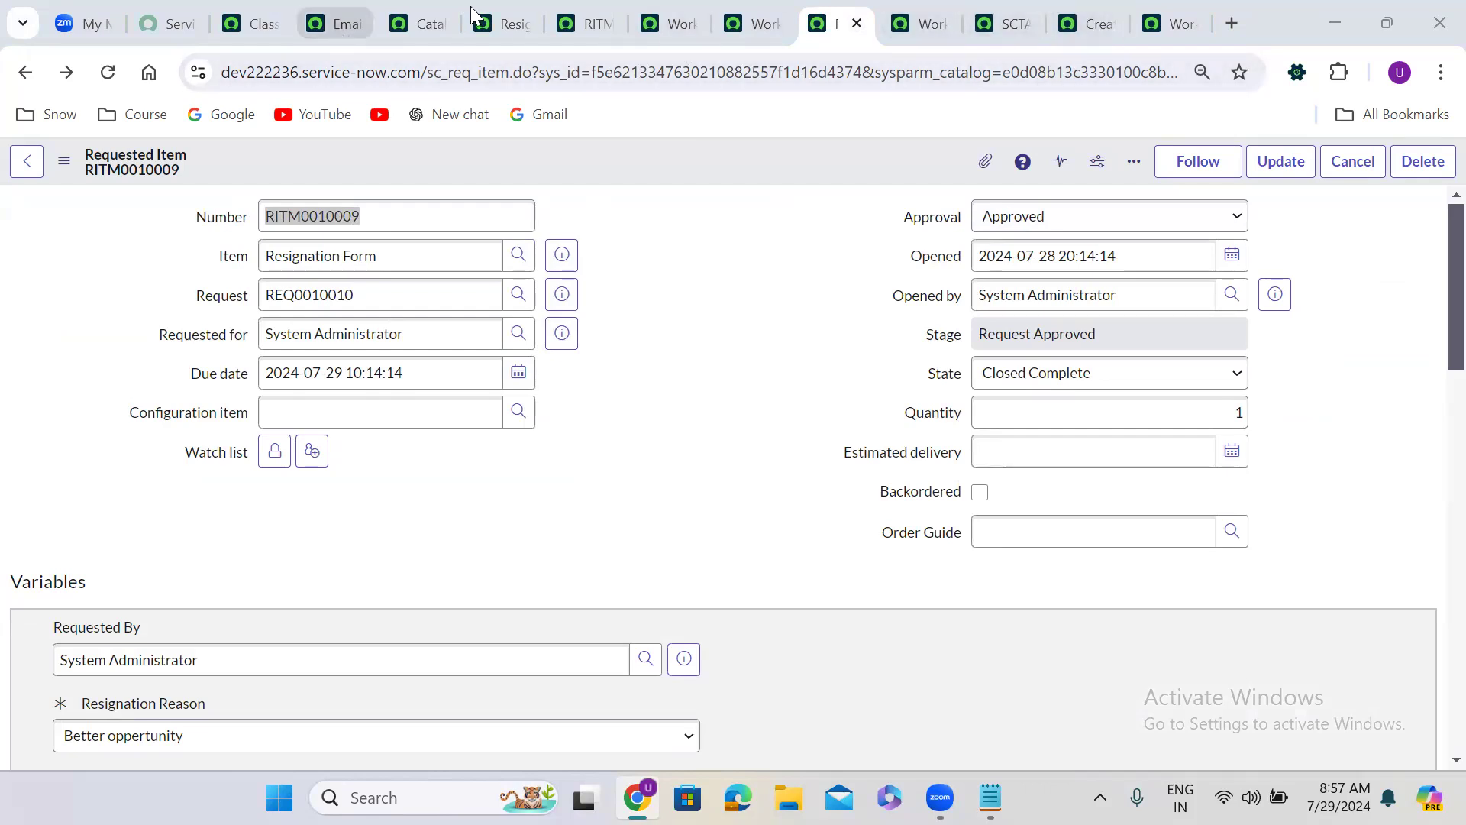
Show the Resignation Form catalog item's process engine settings and check which workflow is assigned to it.
click(498, 23)
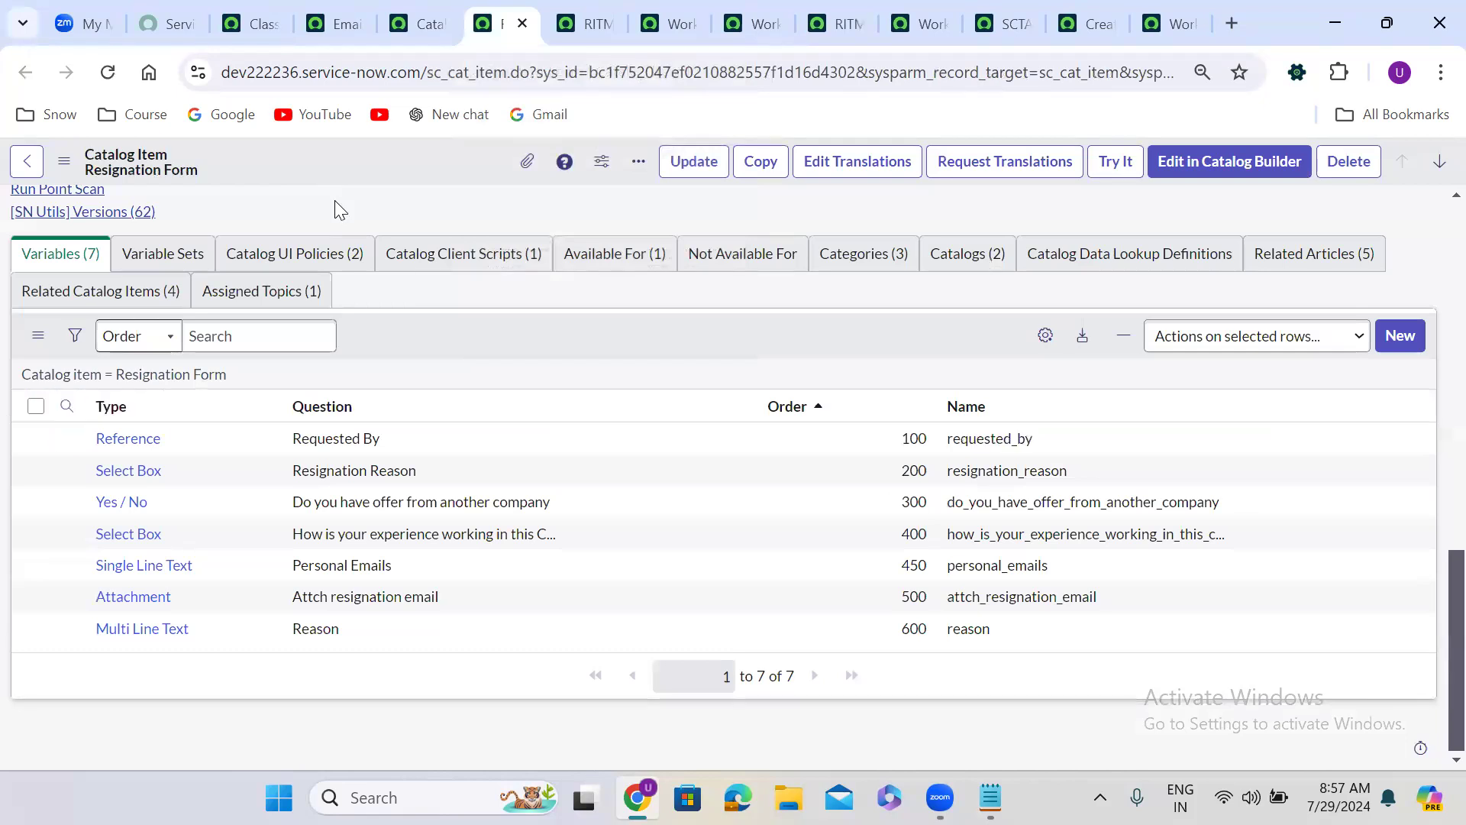
scroll(335, 200, up, 10)
scroll(335, 201, up, 3)
scroll(334, 197, down, 3)
click(150, 313)
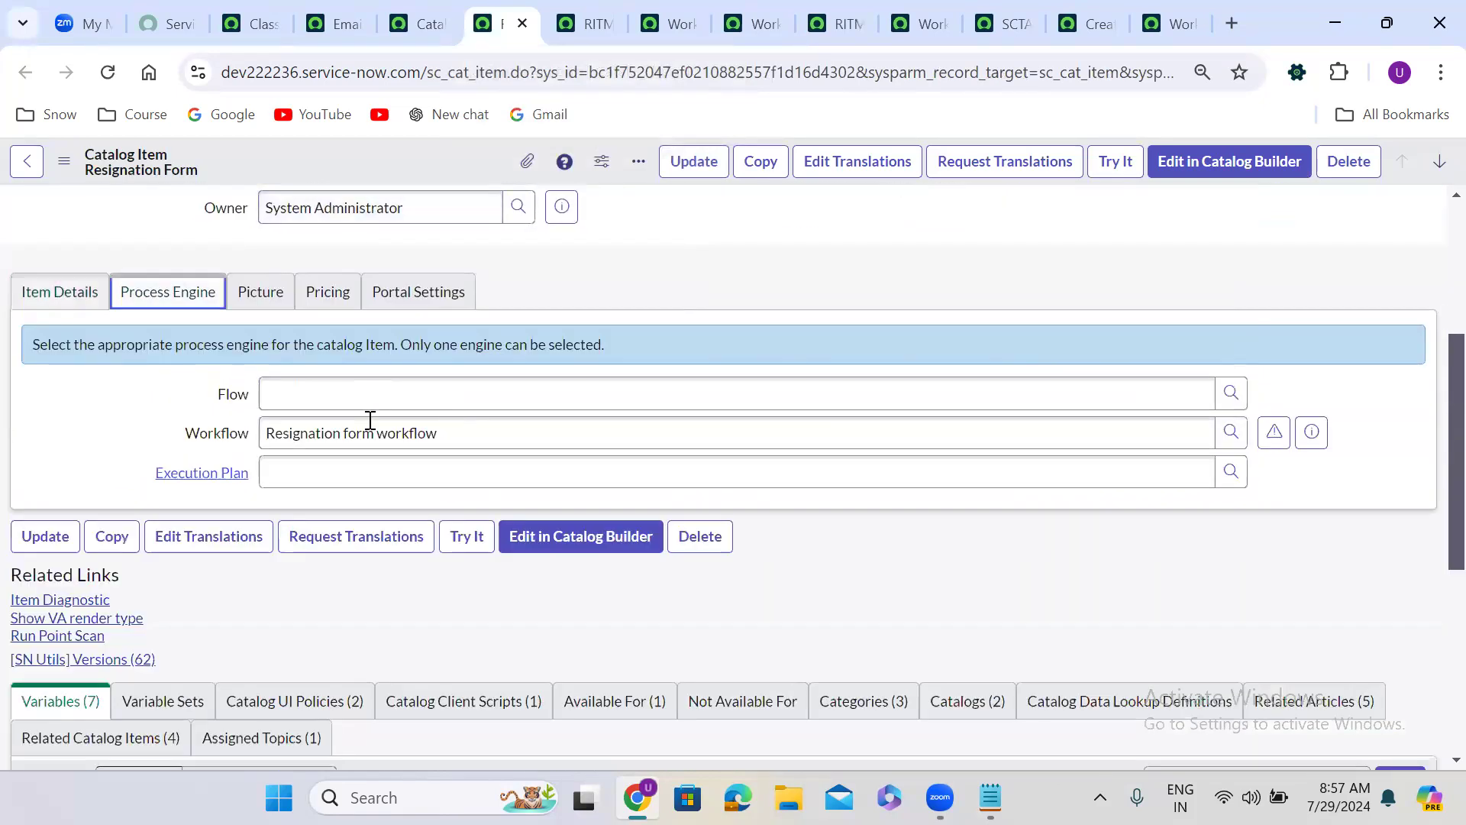
triple_click(310, 432)
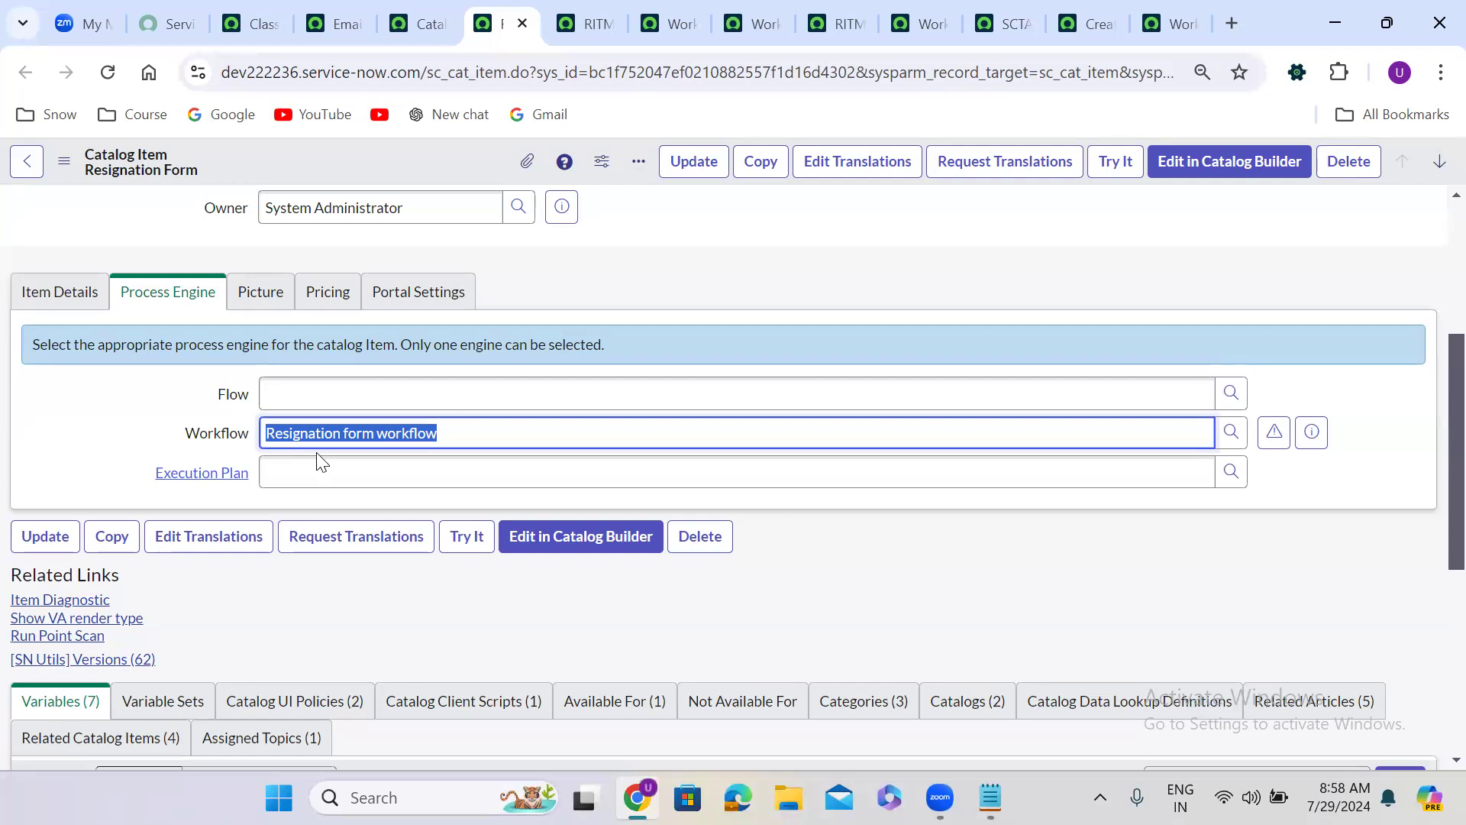
click(11, 636)
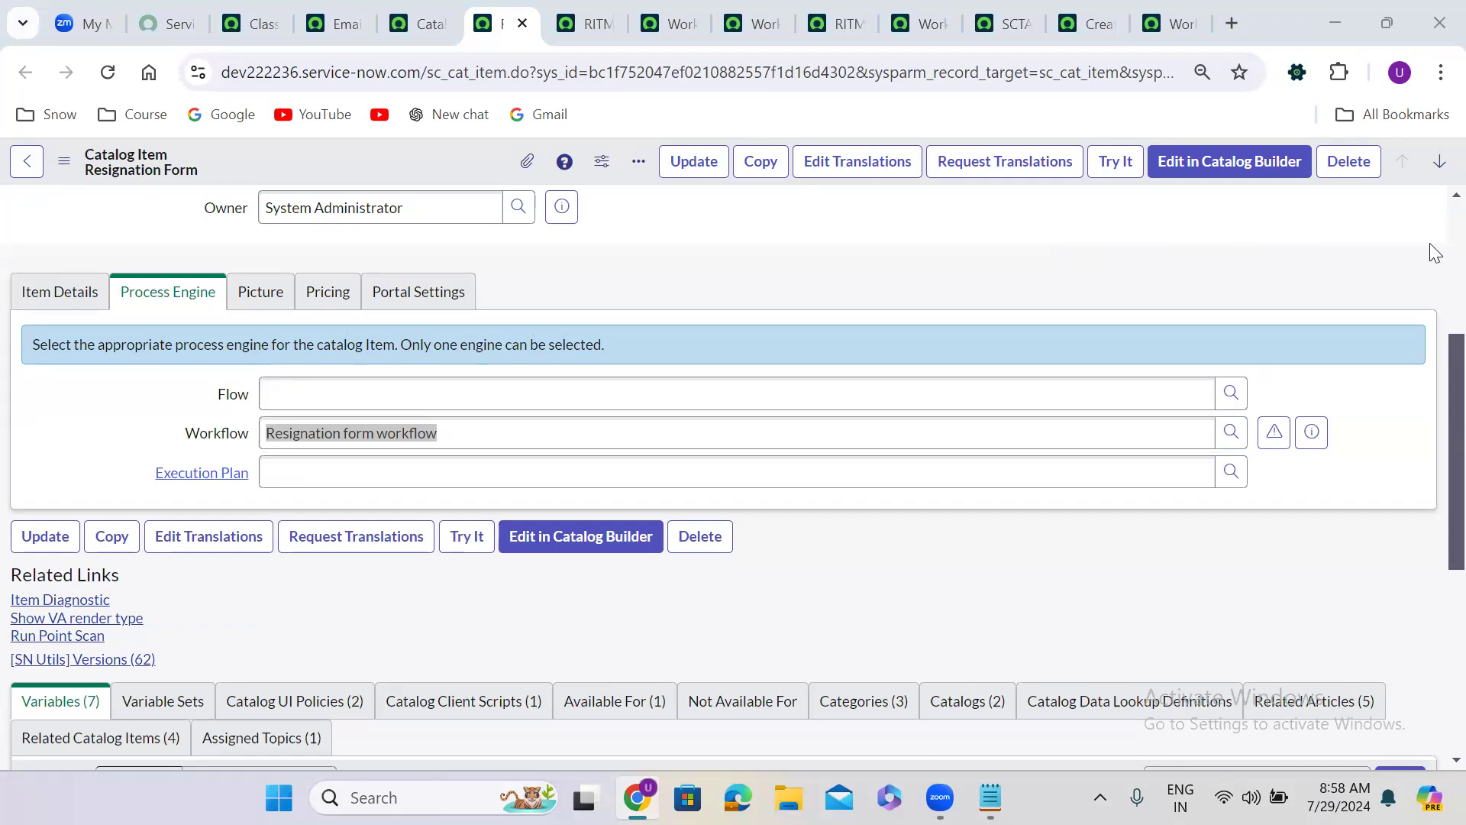
Read the introductory description of catalog items above the Resignation Form record's fields.
scroll(1431, 207, up, 2)
scroll(1434, 214, up, 2)
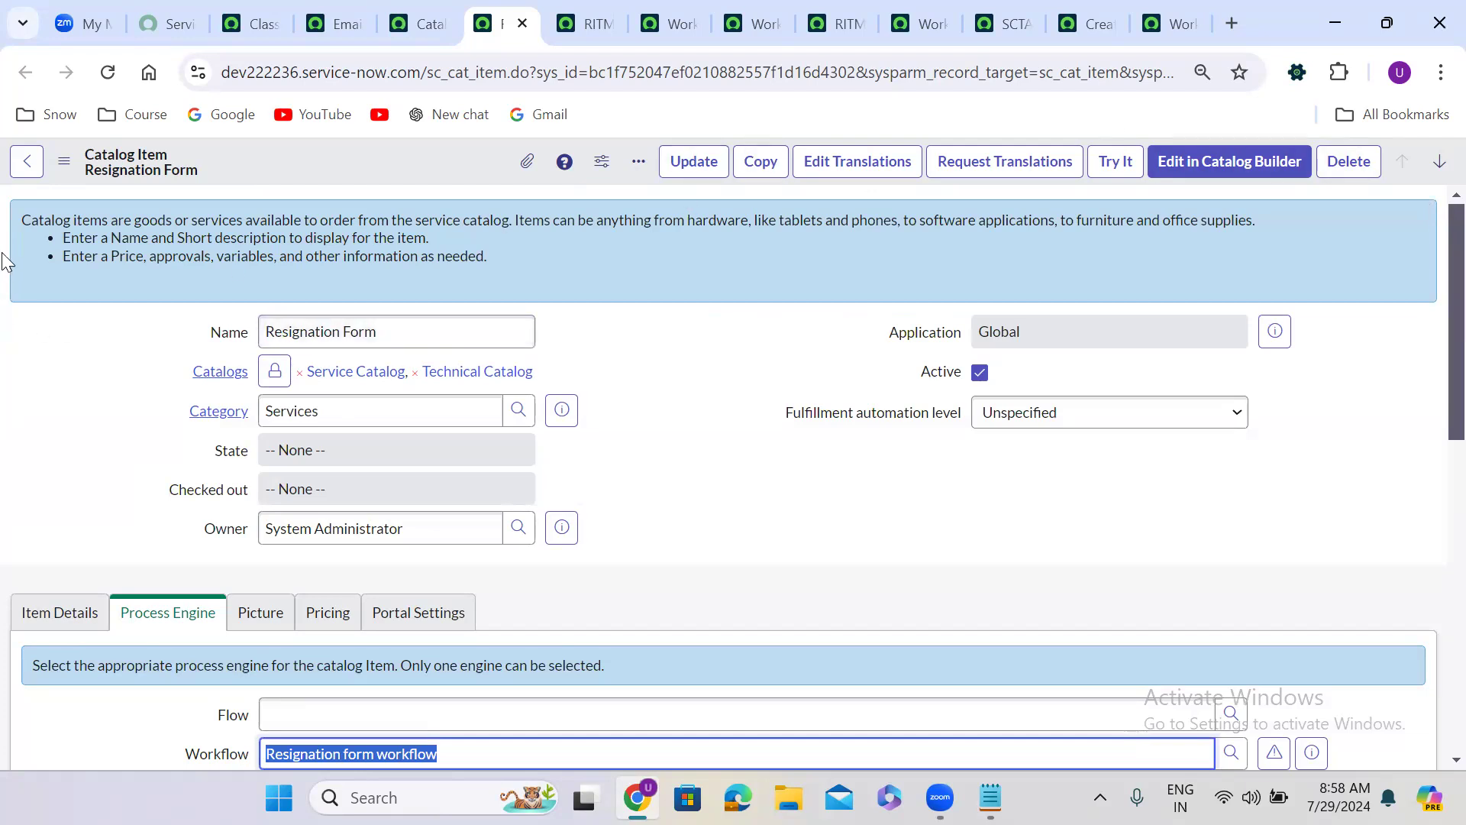
drag(24, 228, 1226, 223)
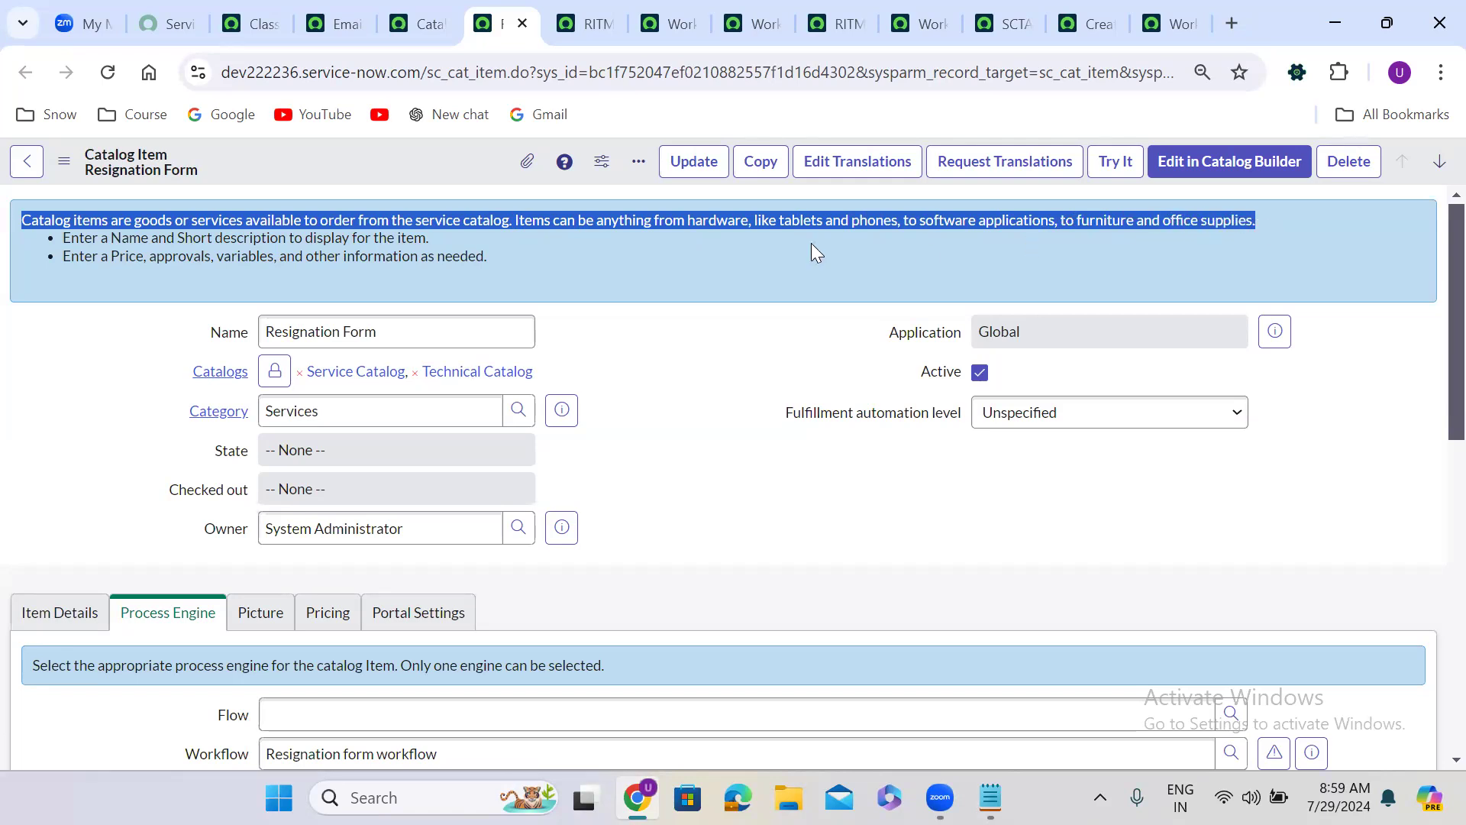
click(363, 279)
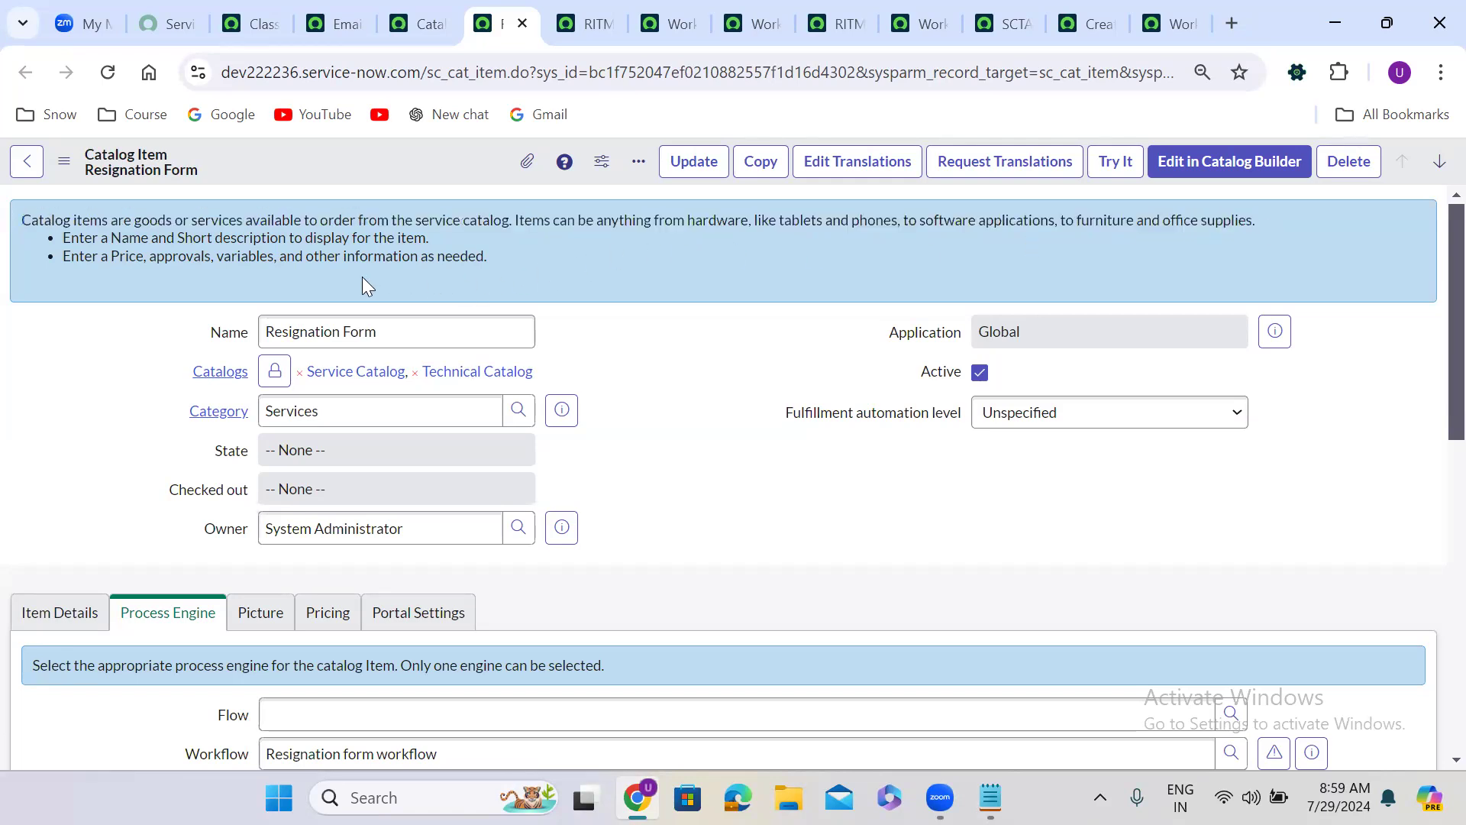
drag(23, 223, 1003, 200)
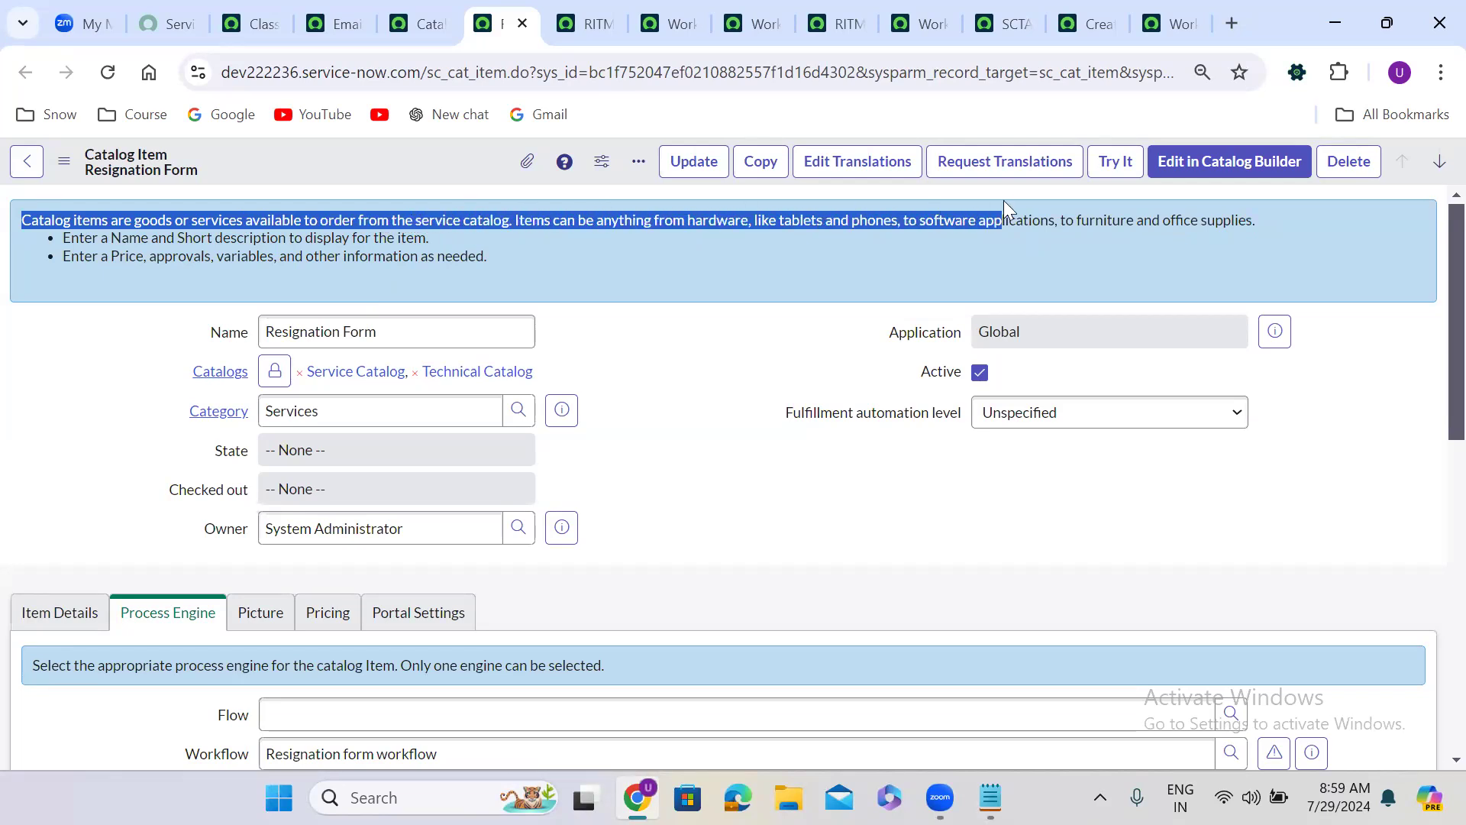
click(755, 495)
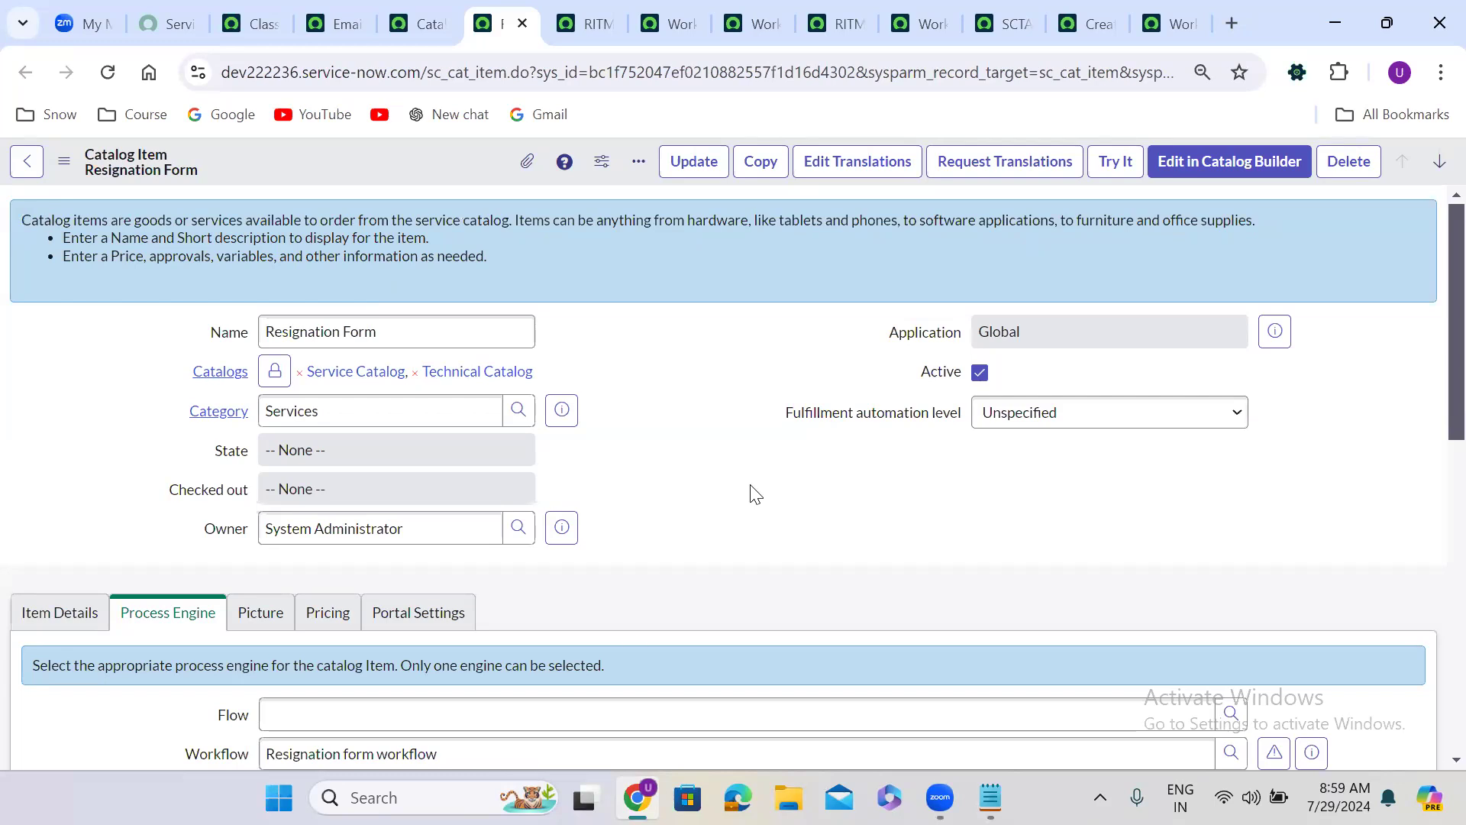